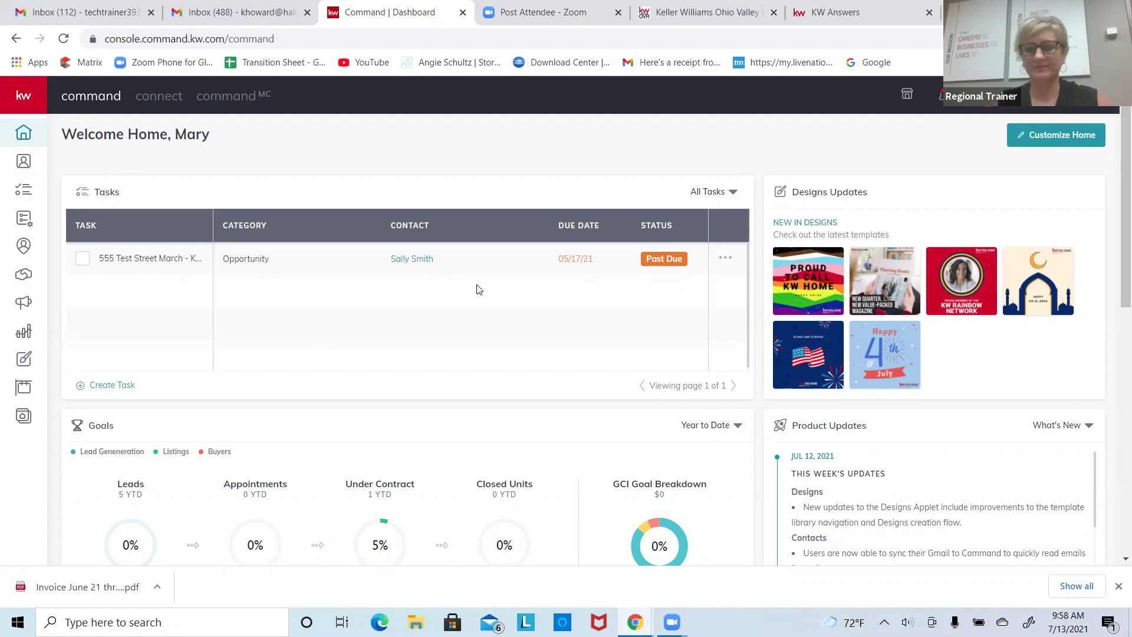
# Step: Leave the Command dashboard for the kwovr.com Ohio Valley Region site tab
pyautogui.moveTo(653, 529)
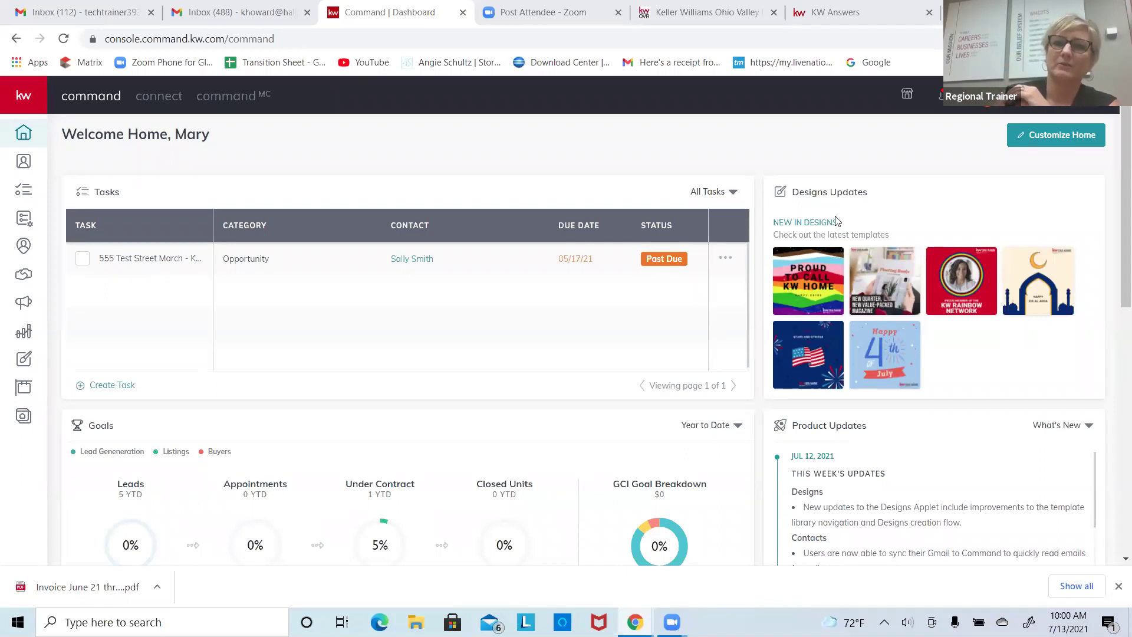
pyautogui.hotkey('ctrl', '5')
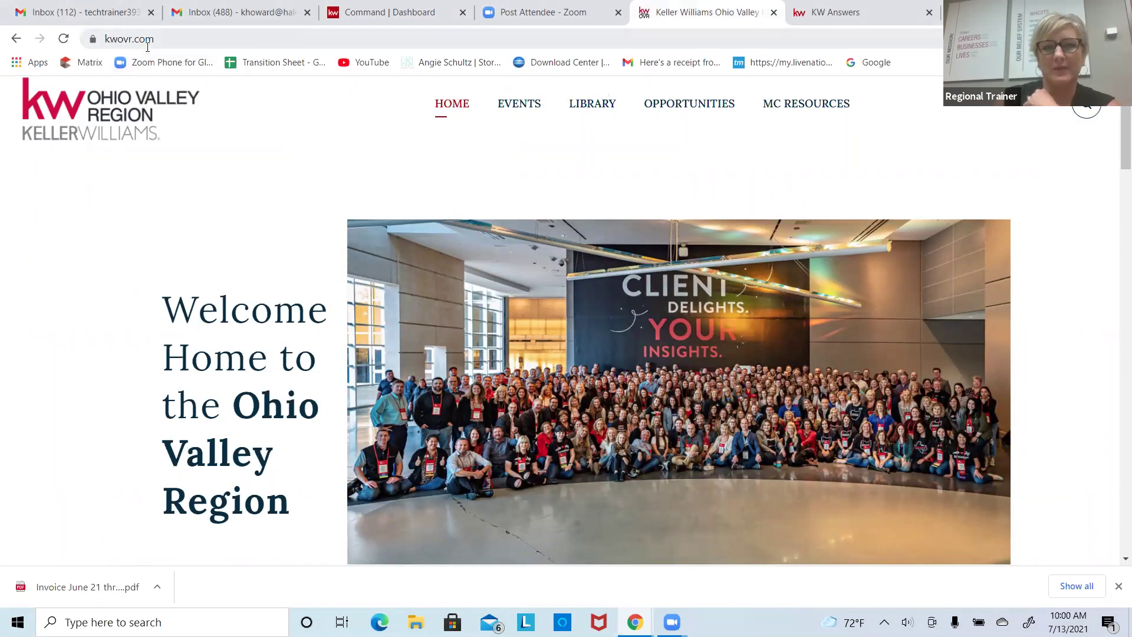
# Step: Browse the Regional Command Videos in the site's Library, then go to the KW Answers tab
pyautogui.click(573, 108)
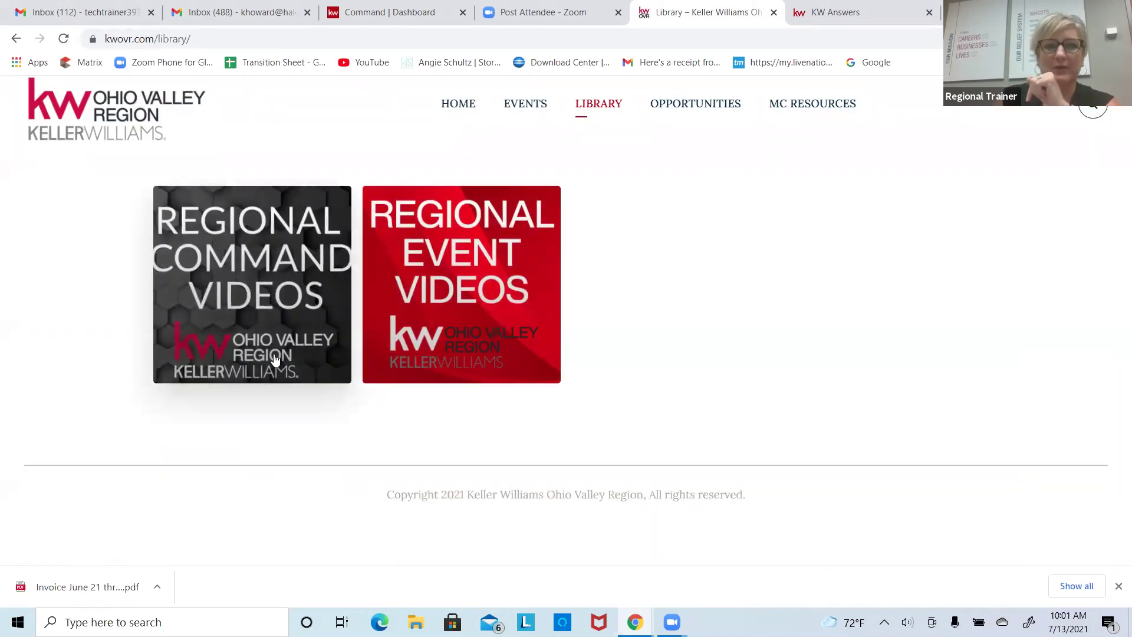
pyautogui.click(331, 267)
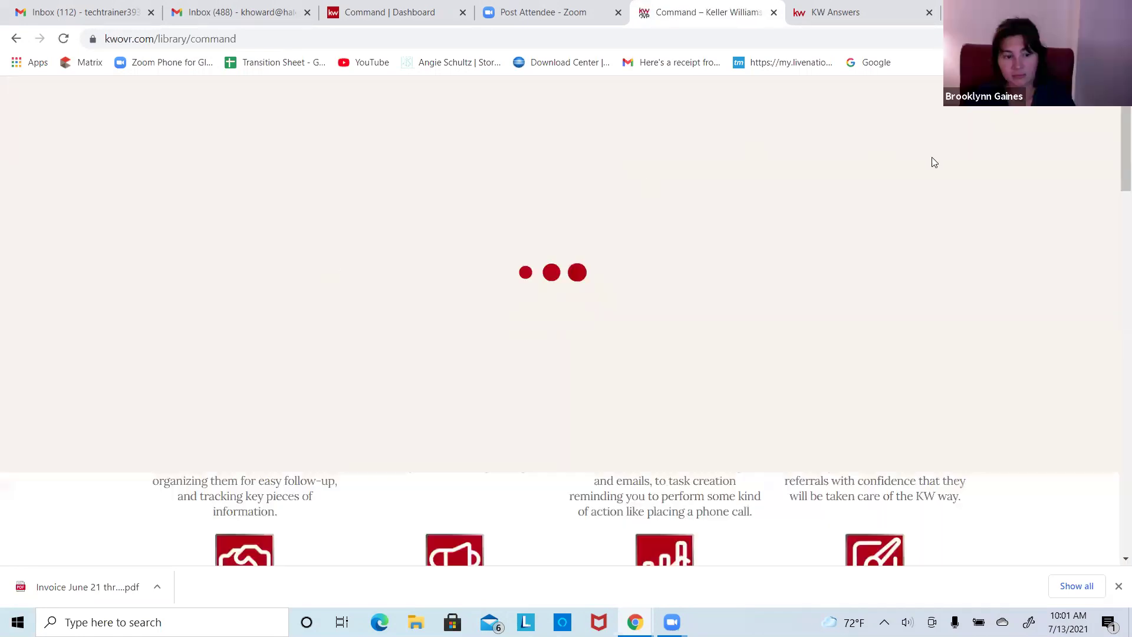
pyautogui.scroll(-15, 1085, 458)
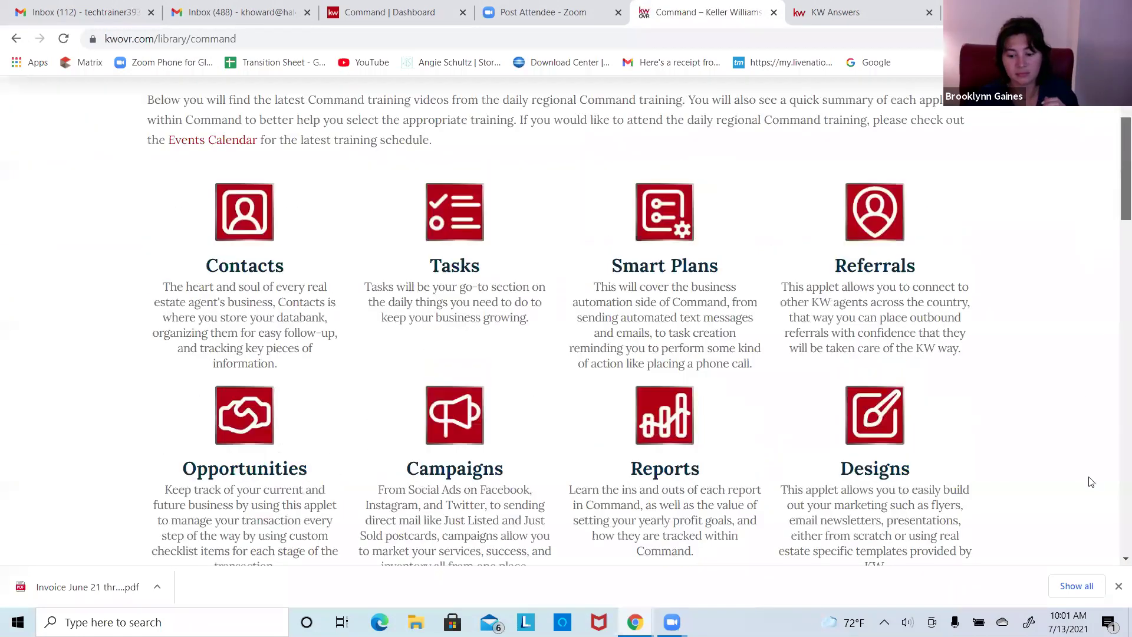
pyautogui.scroll(10, 1089, 381)
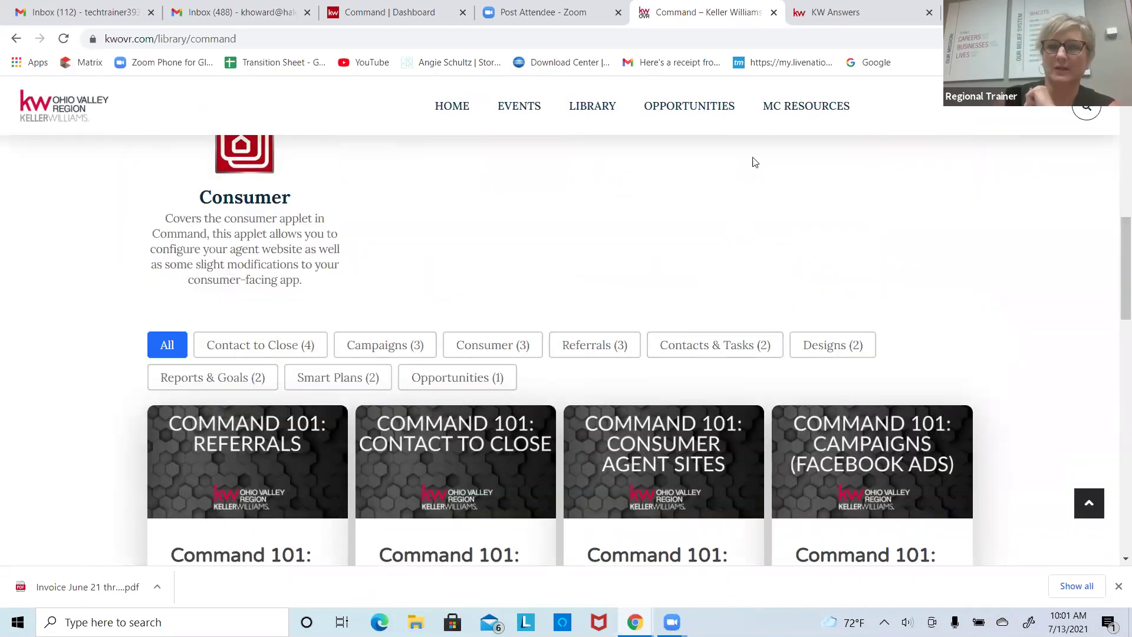
pyautogui.click(841, 13)
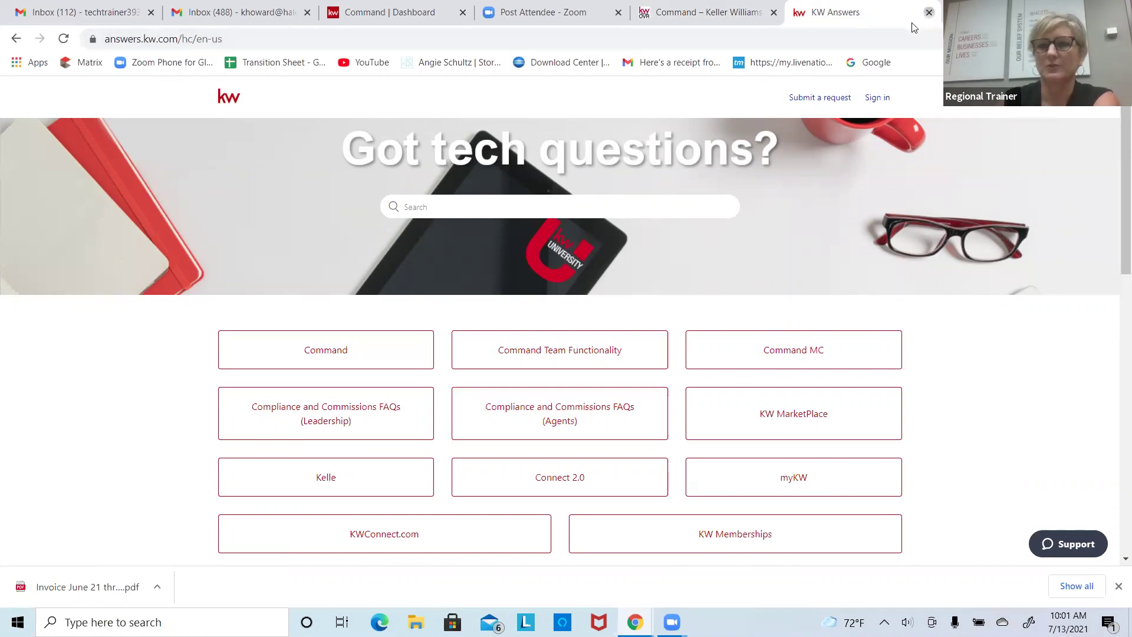
# Step: Close the KW Answers and Command training tabs and return to the Command | Dashboard tab
pyautogui.click(928, 11)
pyautogui.click(876, 12)
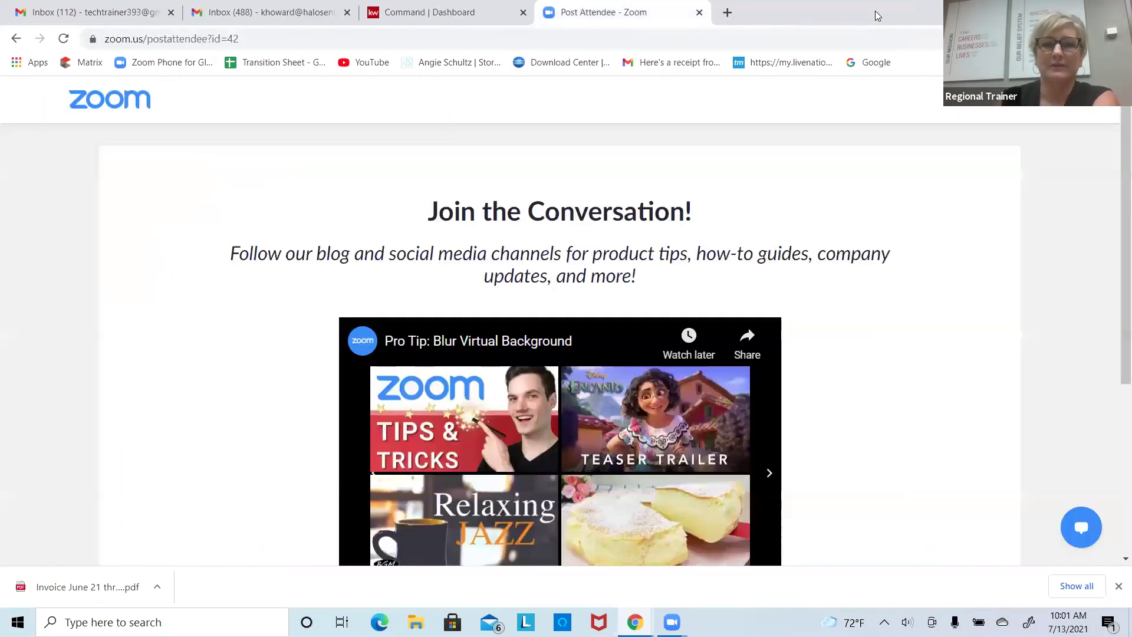
pyautogui.click(441, 18)
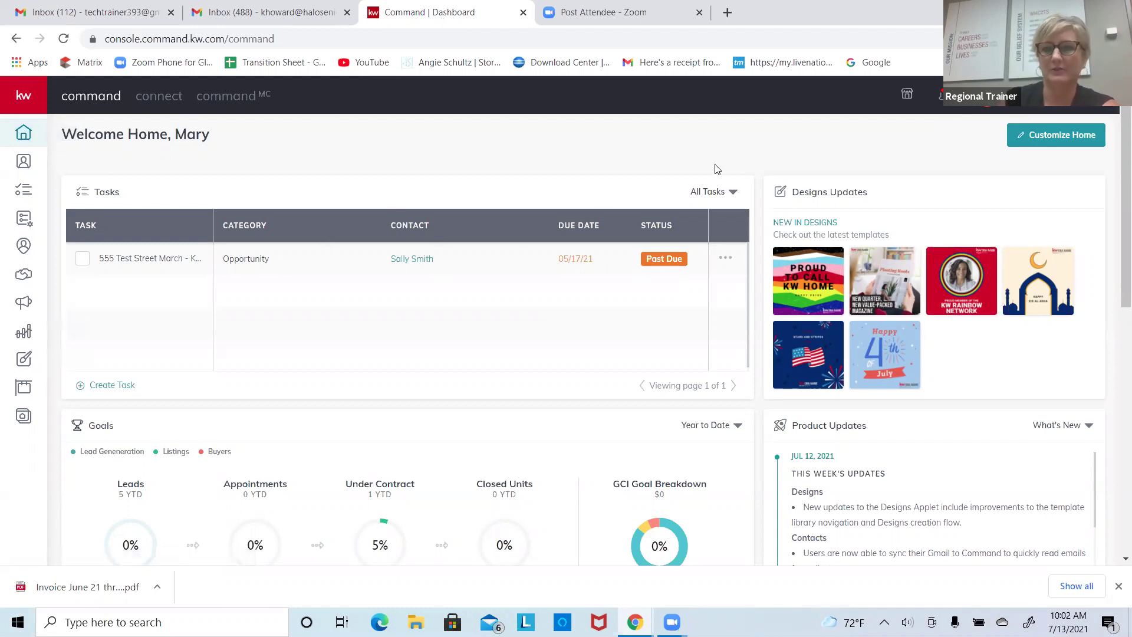
pyautogui.scroll(-2, 1115, 150)
pyautogui.scroll(2, 1116, 130)
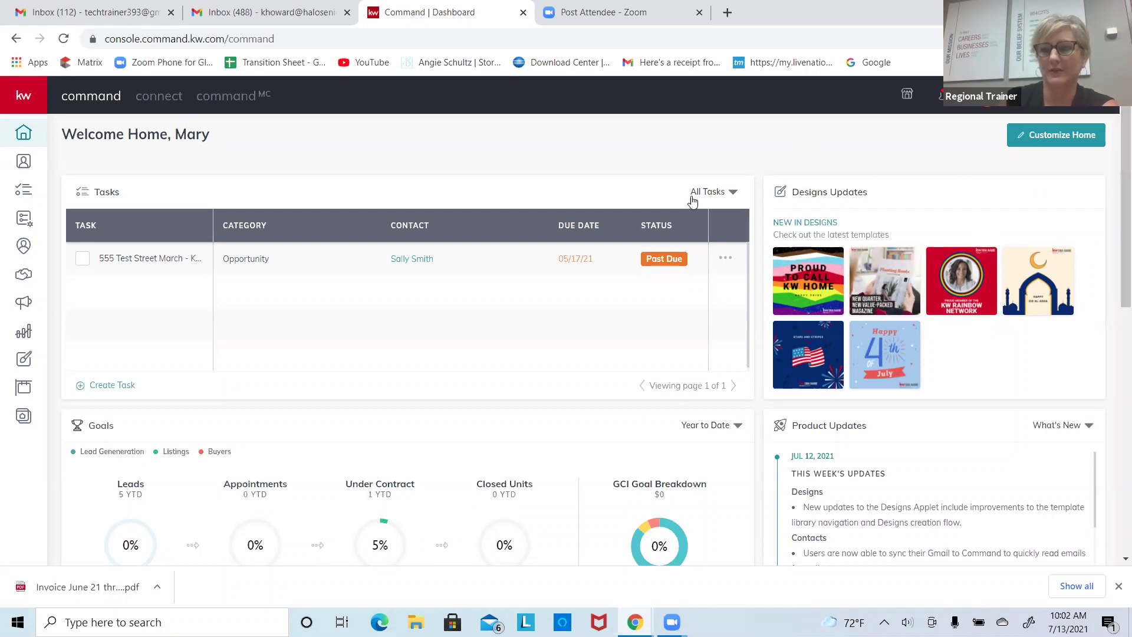
pyautogui.scroll(-10, 1082, 409)
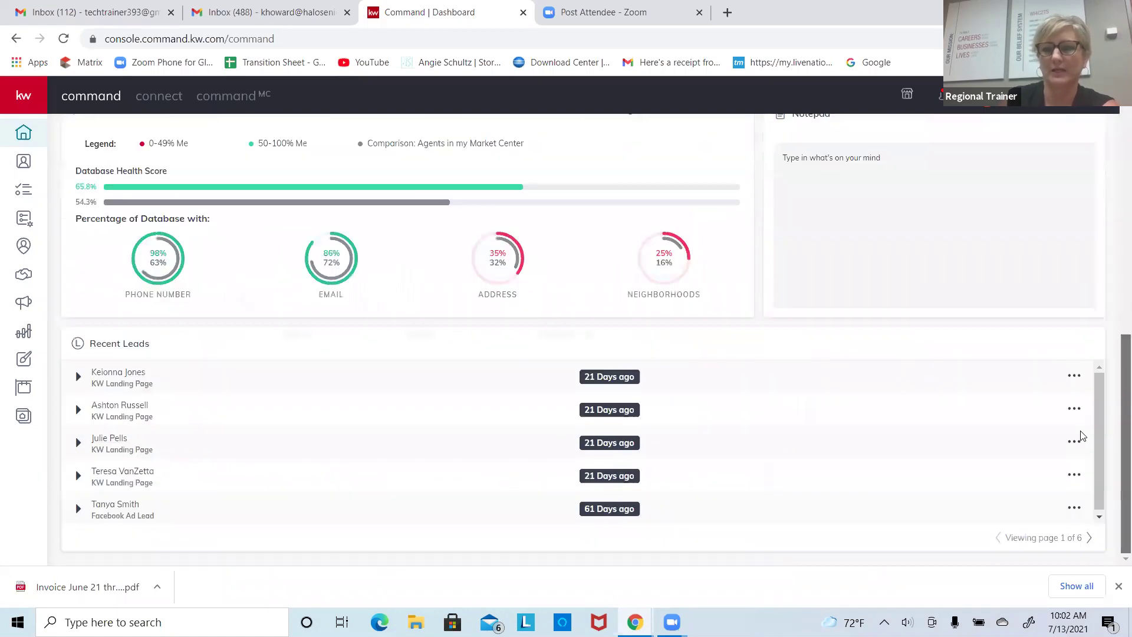
pyautogui.scroll(10, 1091, 262)
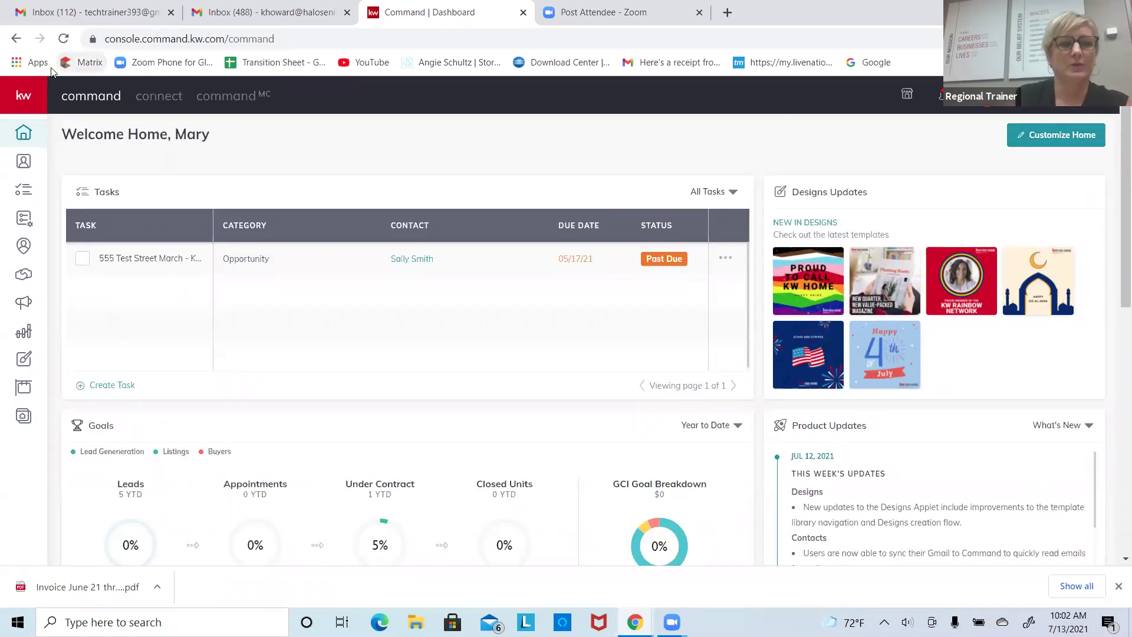
pyautogui.click(22, 101)
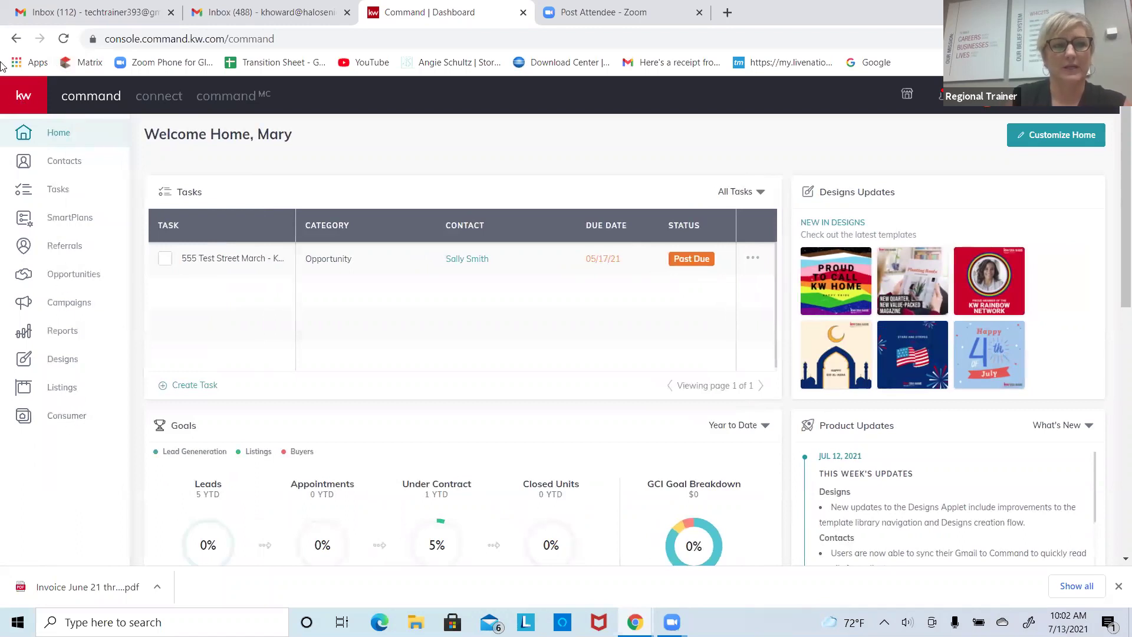
pyautogui.click(19, 100)
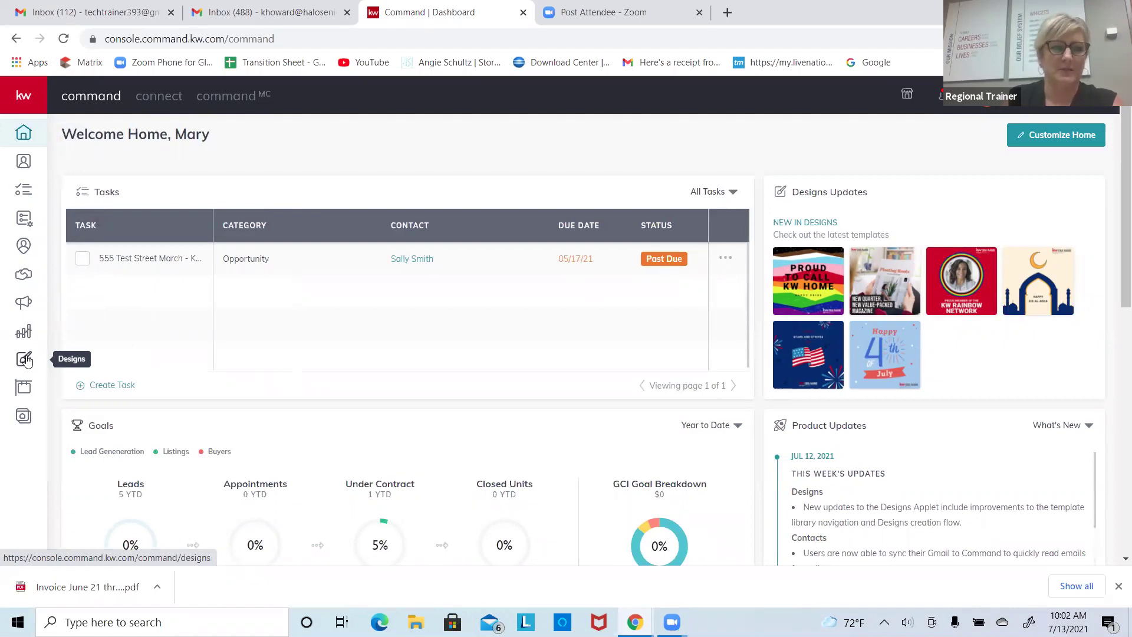
# Step: Open Designs, try the Social and Print filters, settle on Email, and start a new design
pyautogui.click(27, 361)
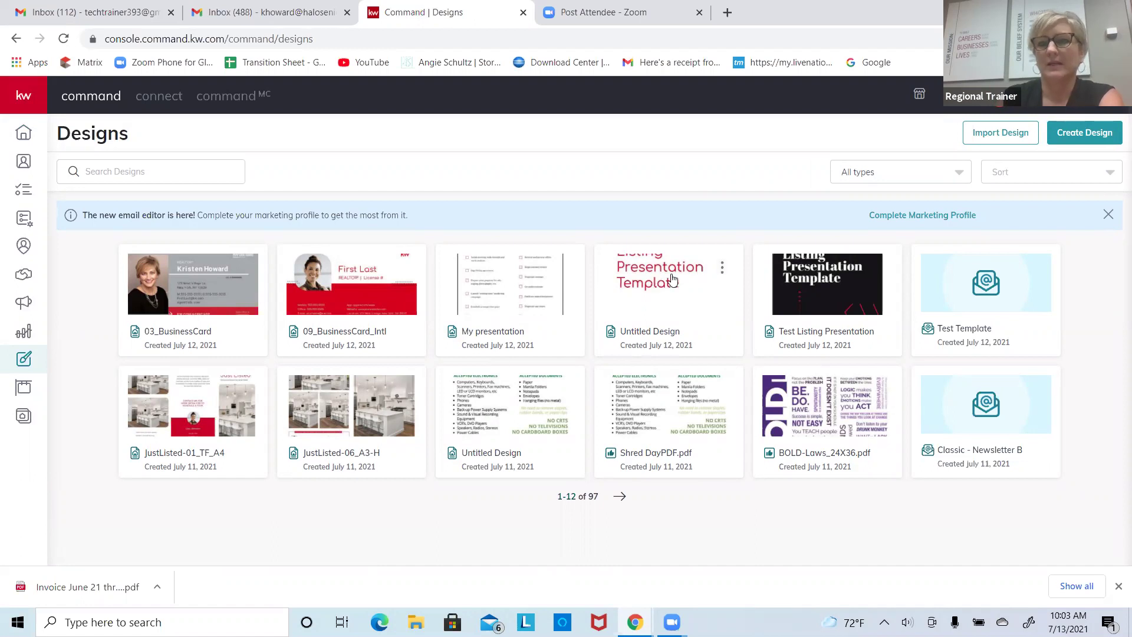
pyautogui.click(892, 171)
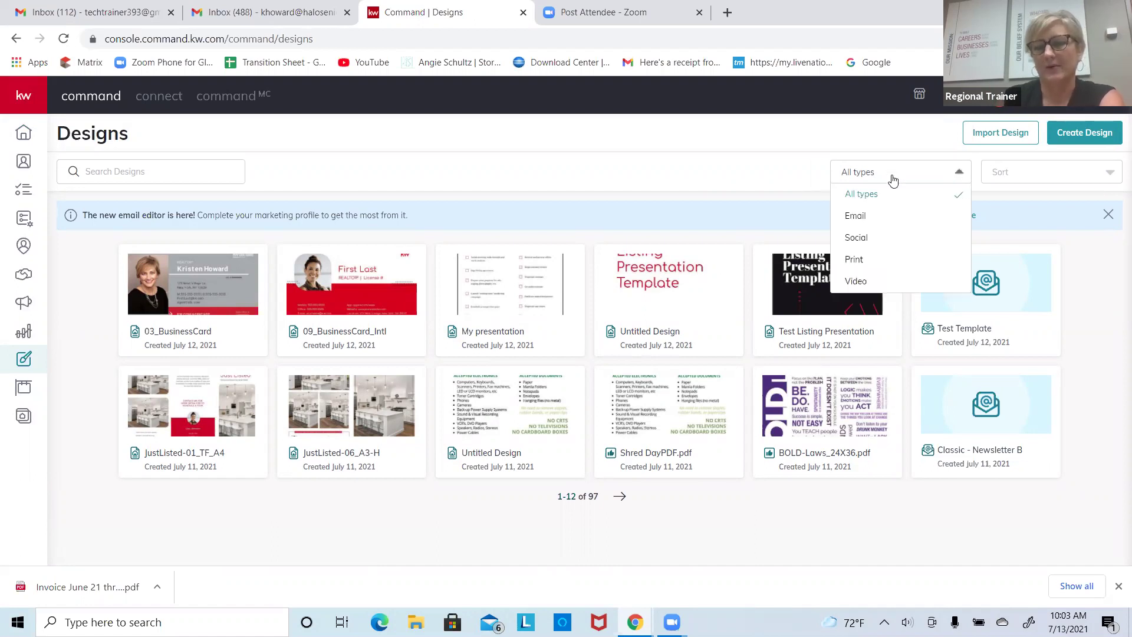
pyautogui.click(877, 227)
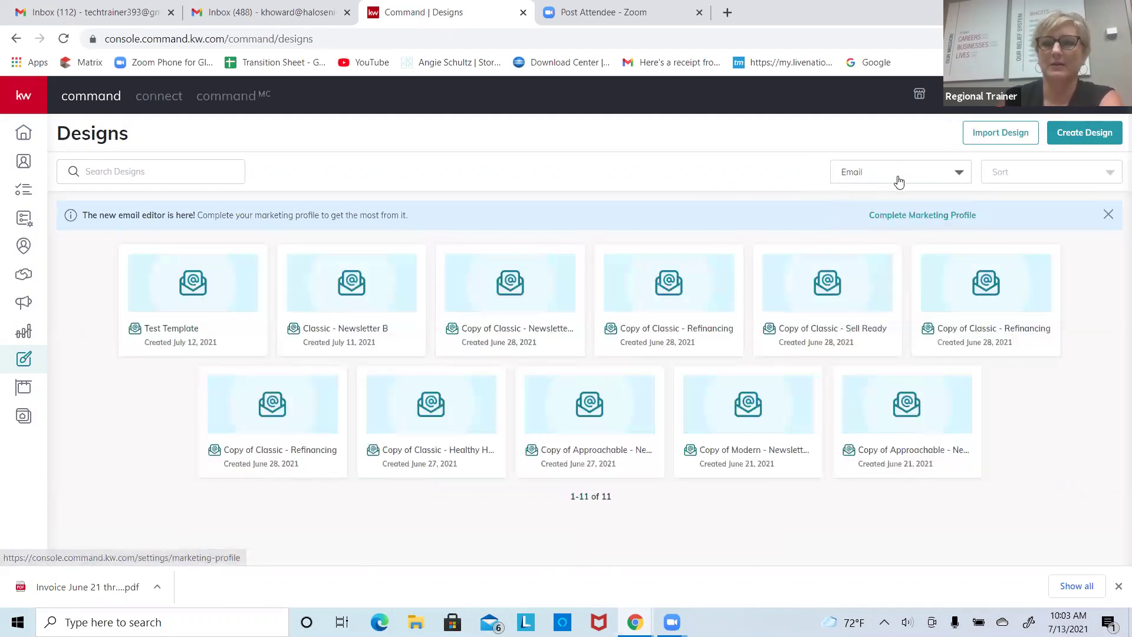
pyautogui.click(897, 177)
pyautogui.click(870, 237)
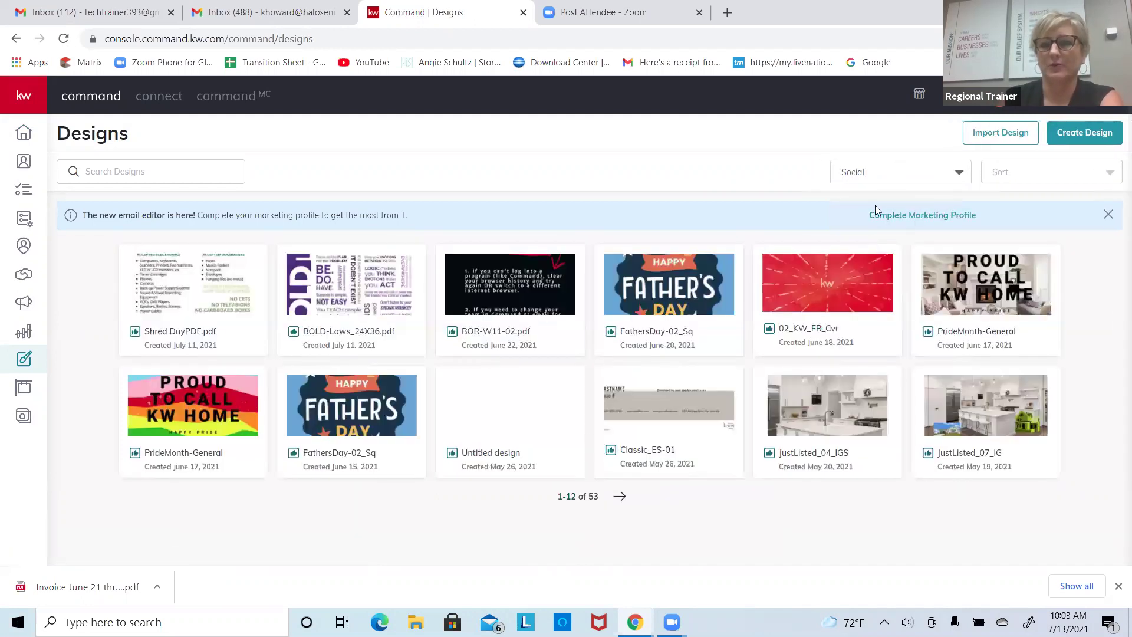
pyautogui.click(884, 170)
pyautogui.click(878, 256)
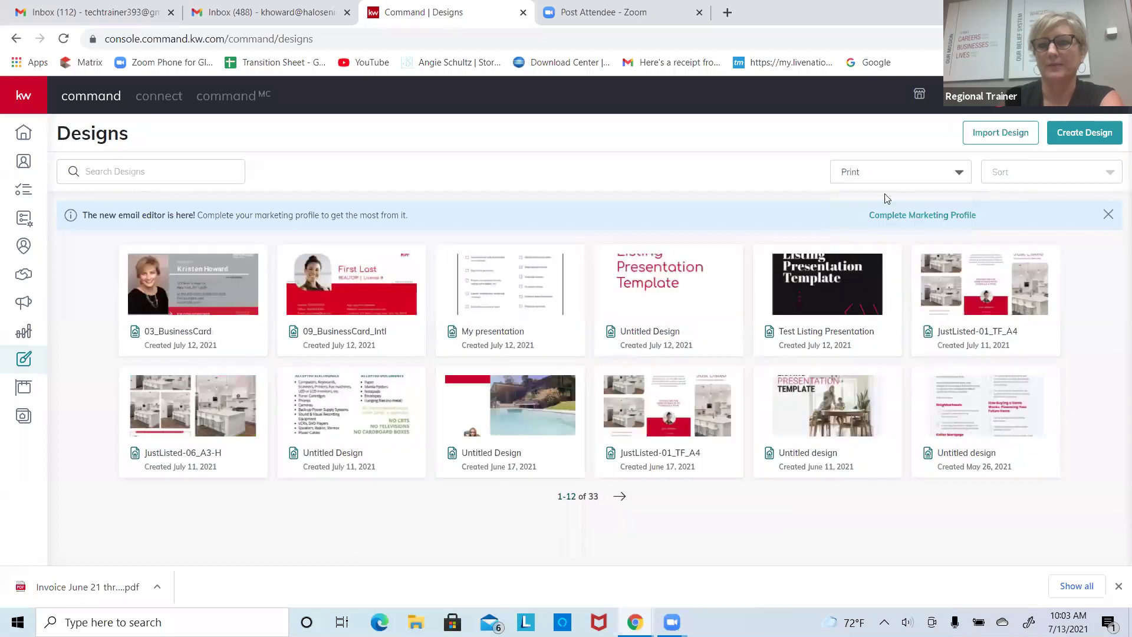
pyautogui.click(886, 180)
pyautogui.click(878, 219)
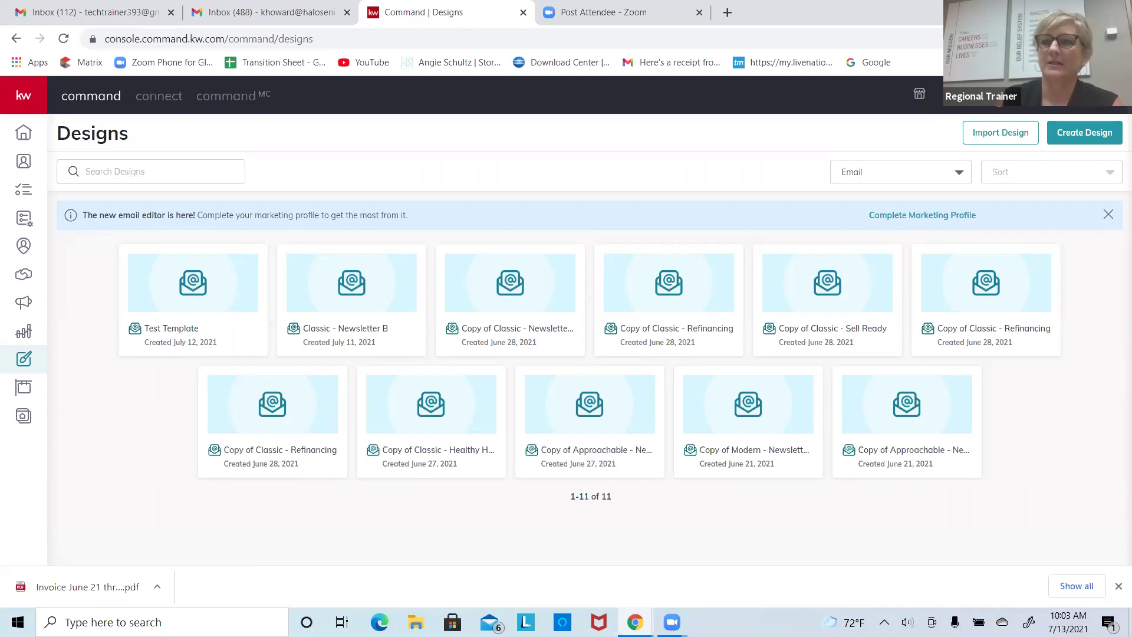
pyautogui.click(1088, 138)
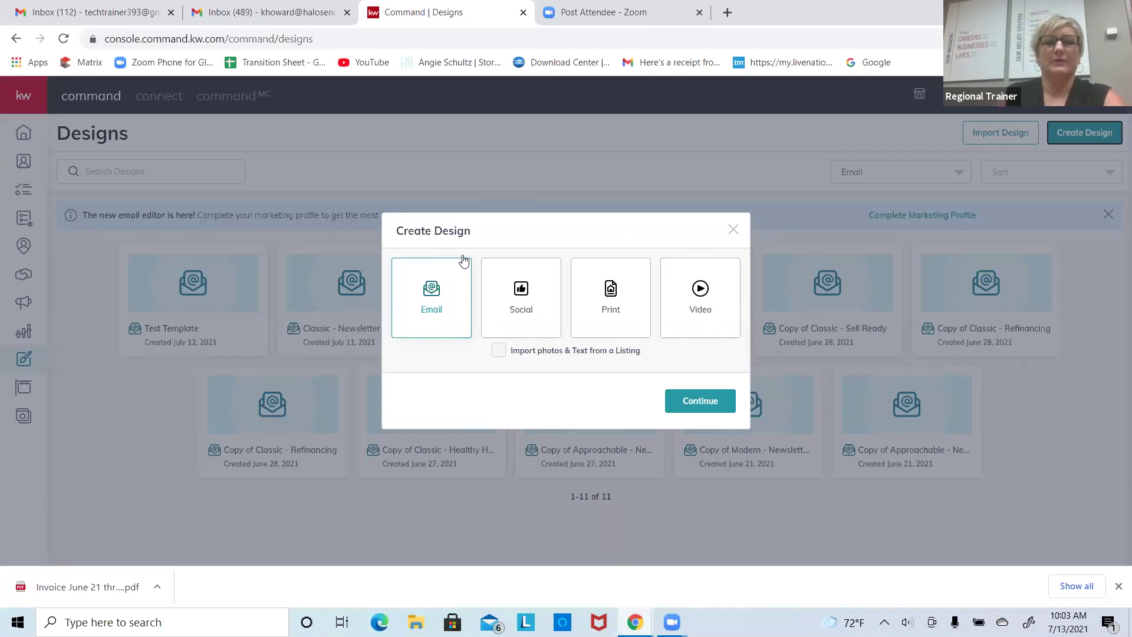
# Step: Pick Email as the new design type and continue to the template gallery
pyautogui.click(437, 287)
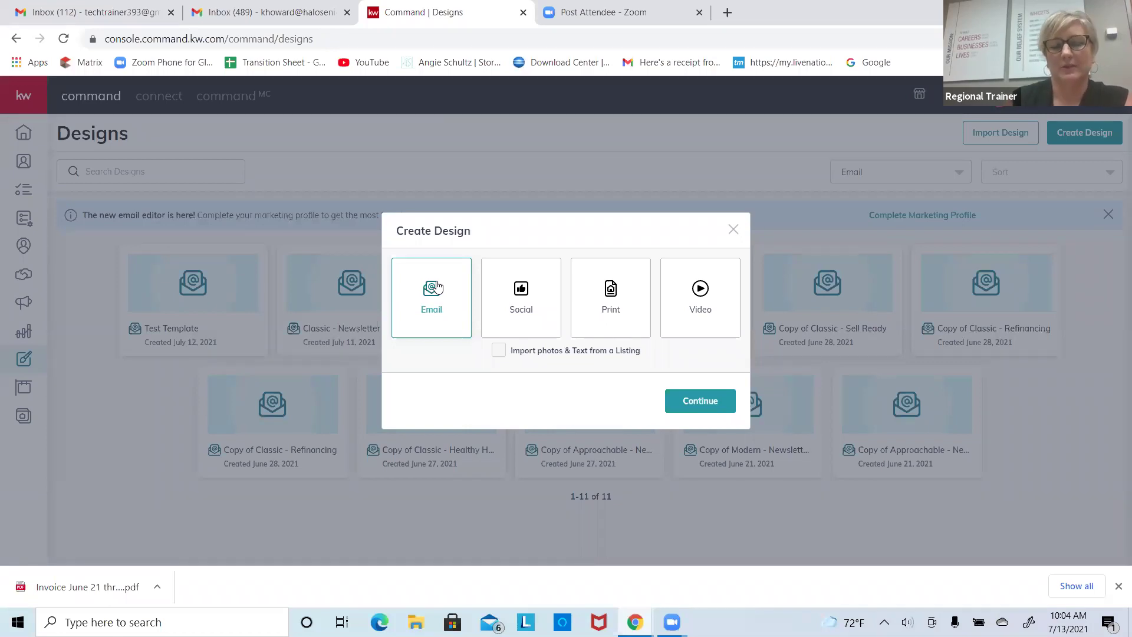
pyautogui.click(709, 404)
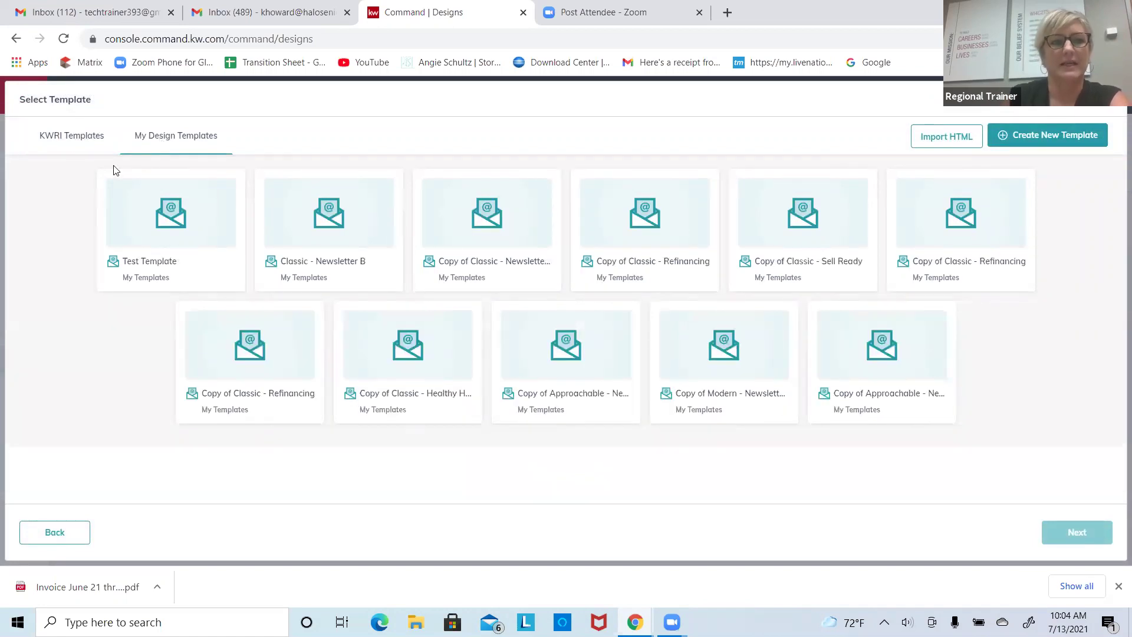
# Step: Switch to the KWRI Templates gallery and load more of its 72 email templates
pyautogui.click(68, 138)
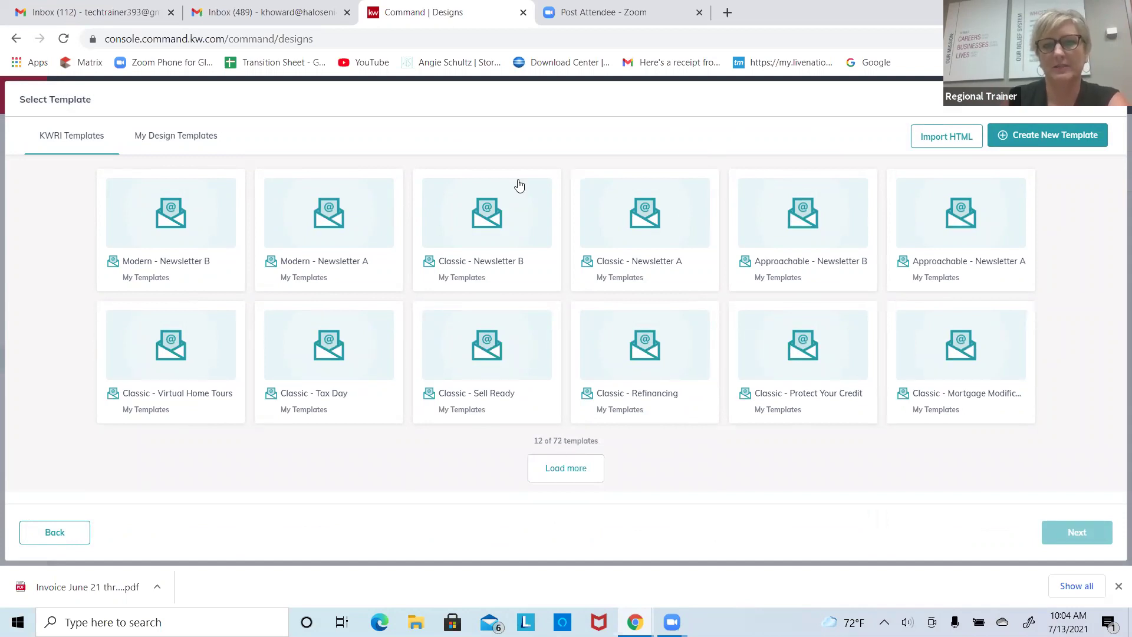
pyautogui.click(563, 475)
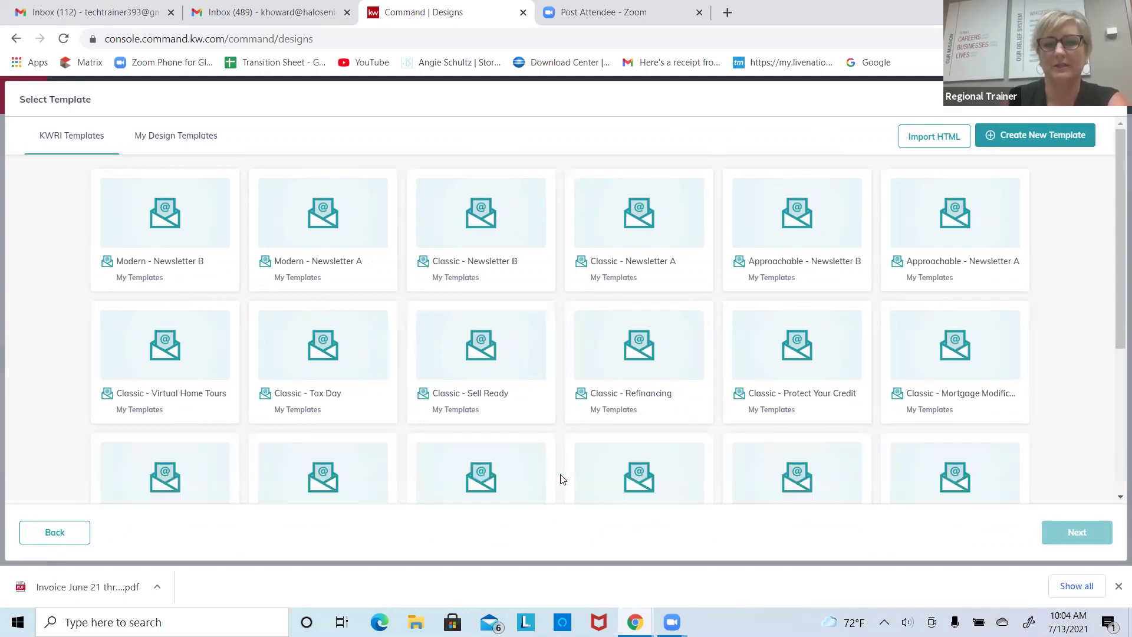
# Step: Open the Classic - Financial Health template in the email editor
pyautogui.moveTo(1114, 263); pyautogui.dragTo(1114, 302)
pyautogui.scroll(1, 1114, 302)
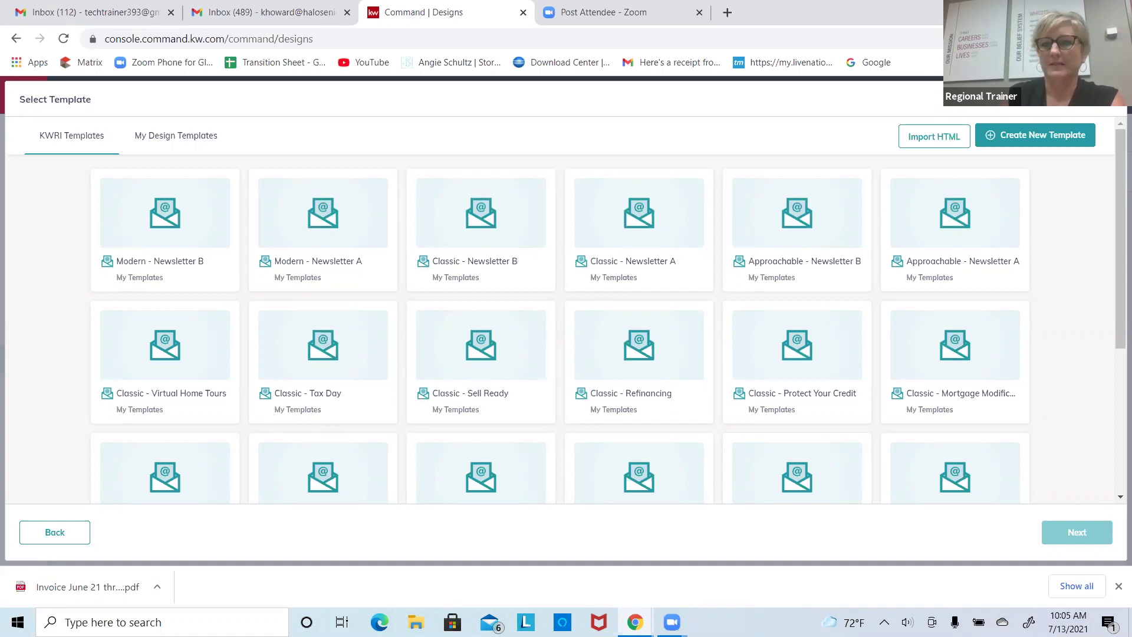
pyautogui.moveTo(1116, 312); pyautogui.dragTo(1105, 434)
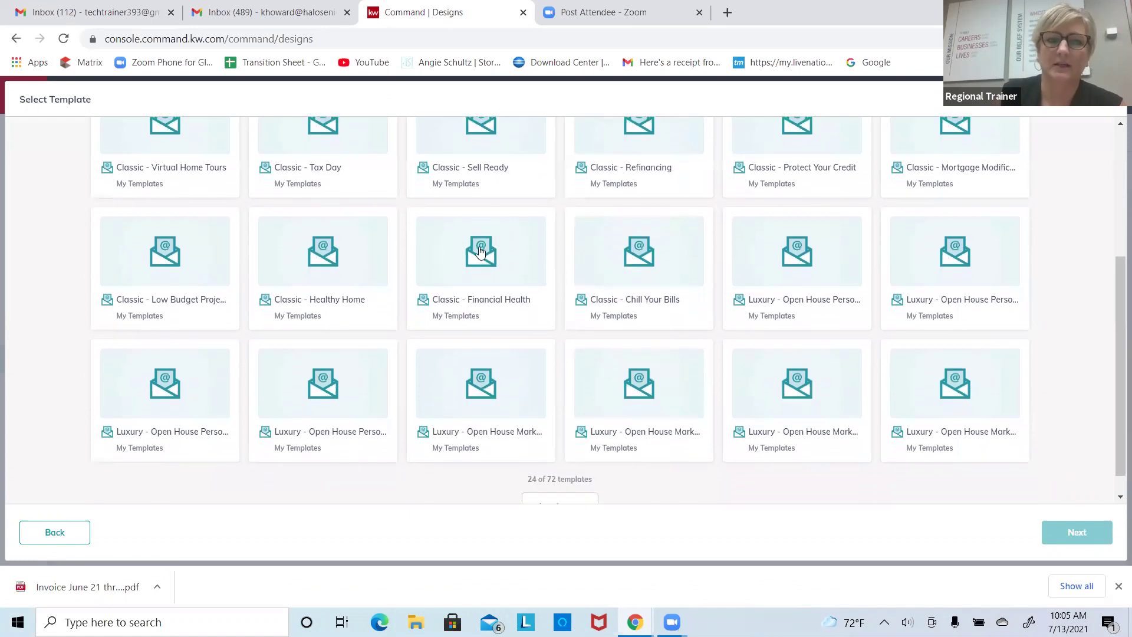
pyautogui.click(481, 252)
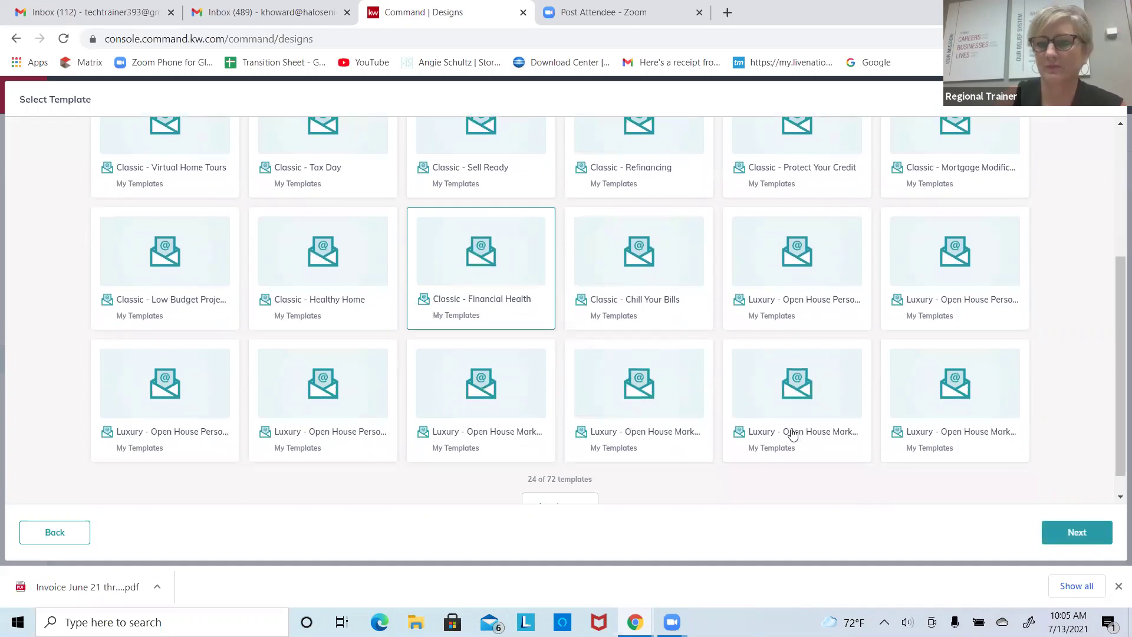
pyautogui.click(1068, 538)
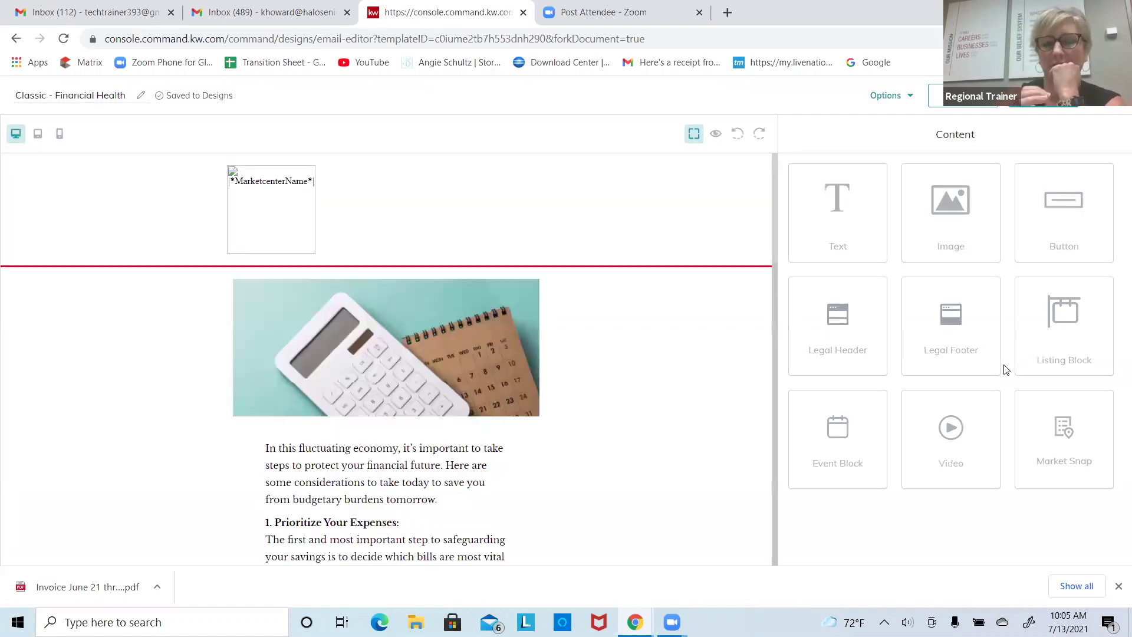
# Step: Scroll through the Financial Health email to review its article content
pyautogui.scroll(-1, 624, 430)
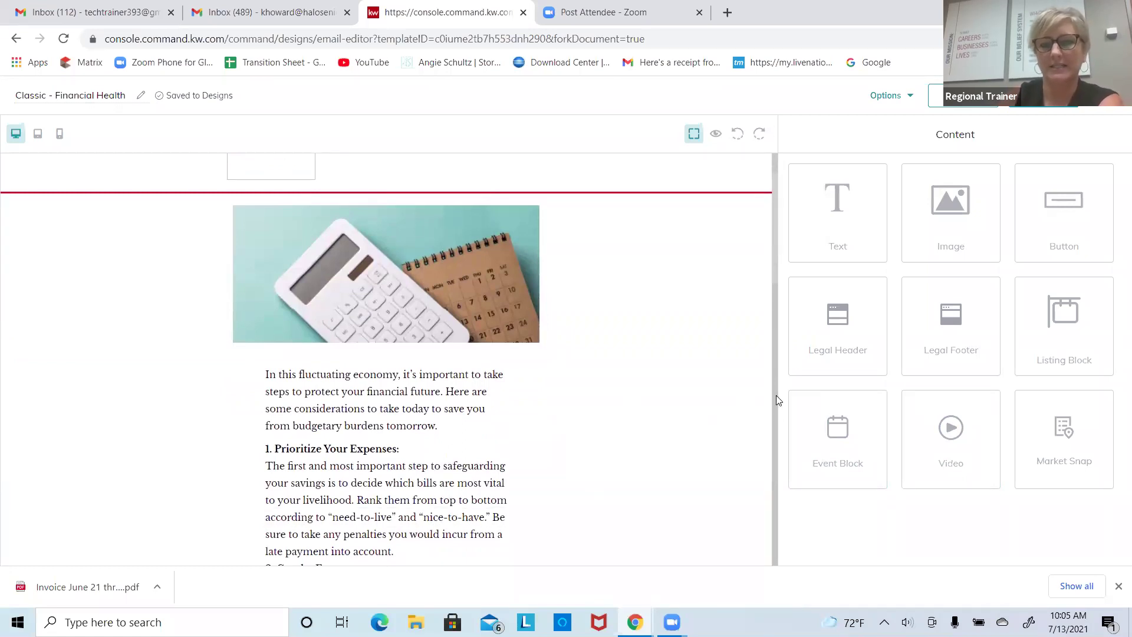
pyautogui.moveTo(776, 399); pyautogui.dragTo(769, 456)
pyautogui.scroll(-8, 768, 450)
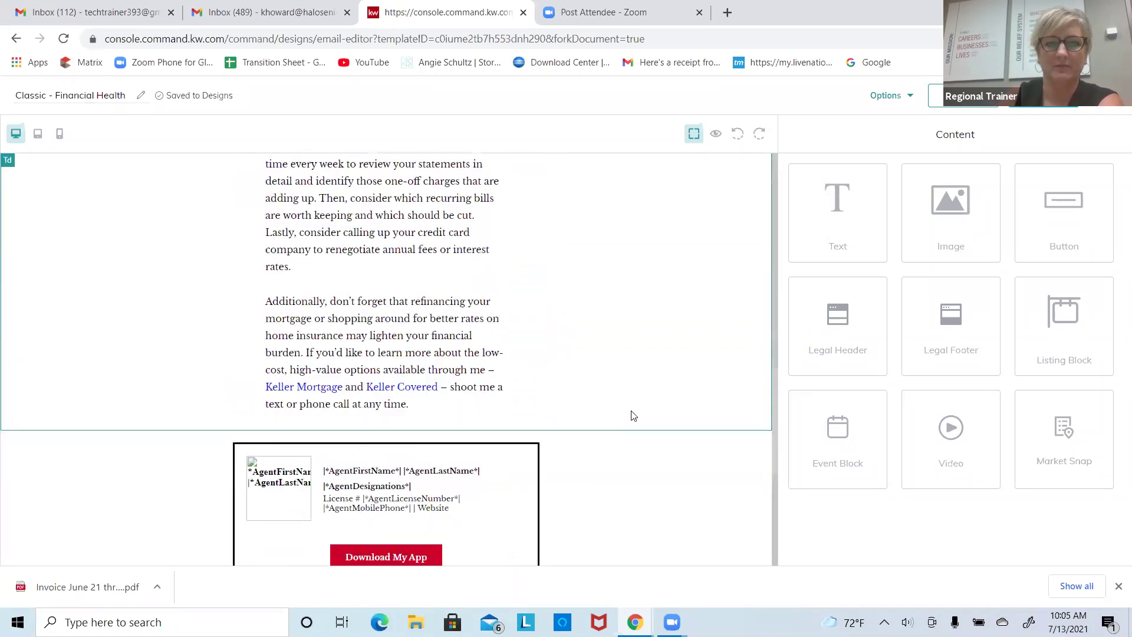
pyautogui.scroll(-3, 632, 414)
pyautogui.scroll(3, 634, 210)
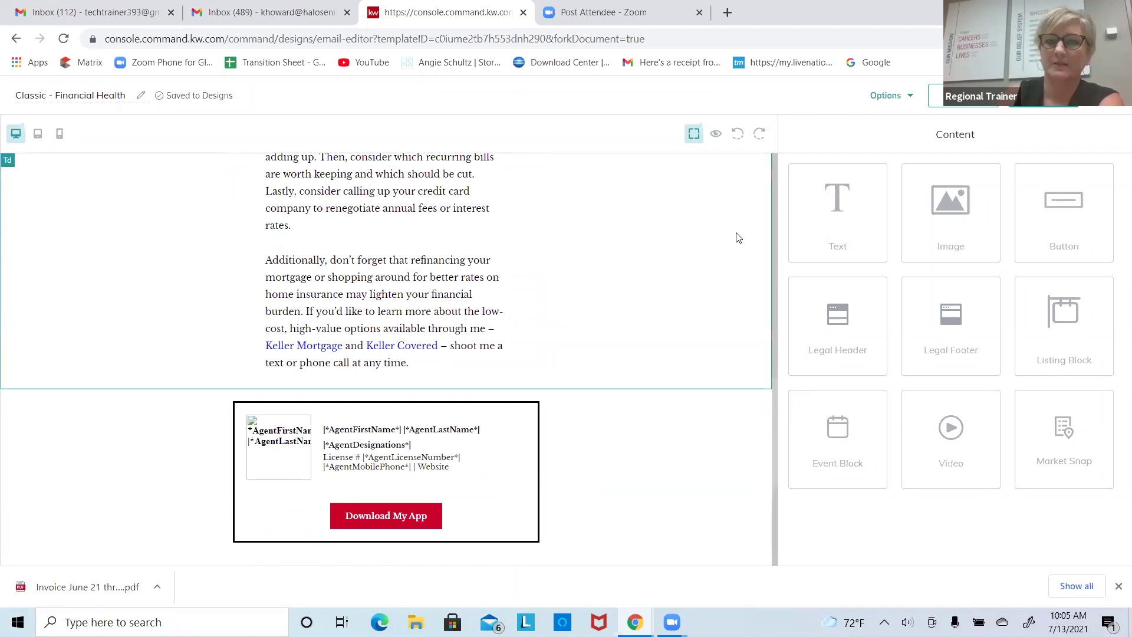
pyautogui.moveTo(773, 241); pyautogui.dragTo(771, 148)
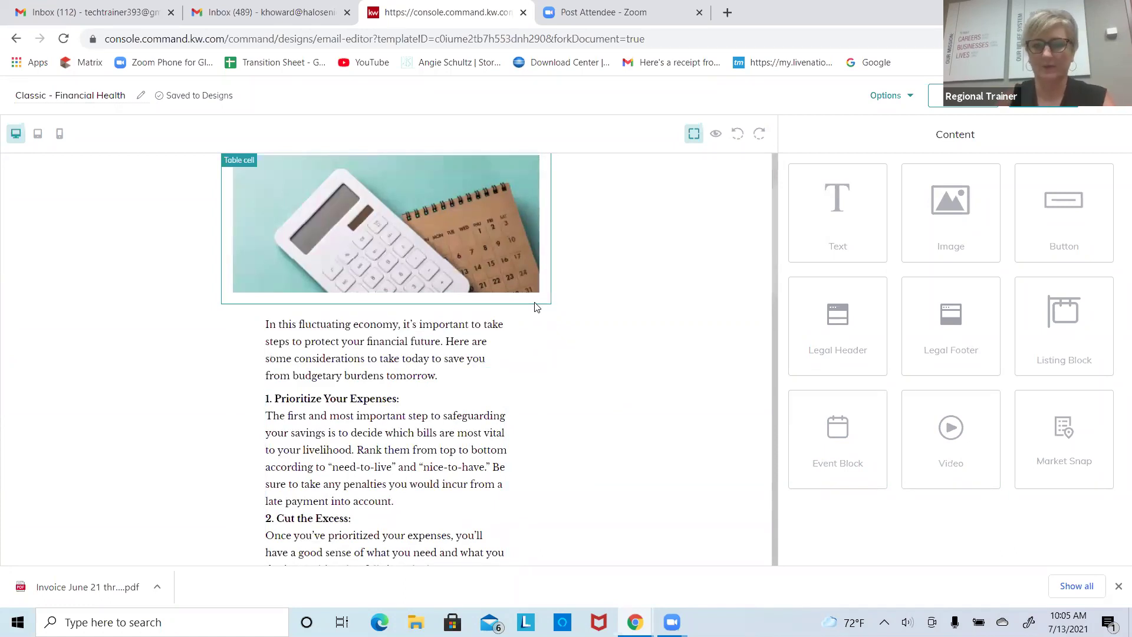
pyautogui.click(495, 347)
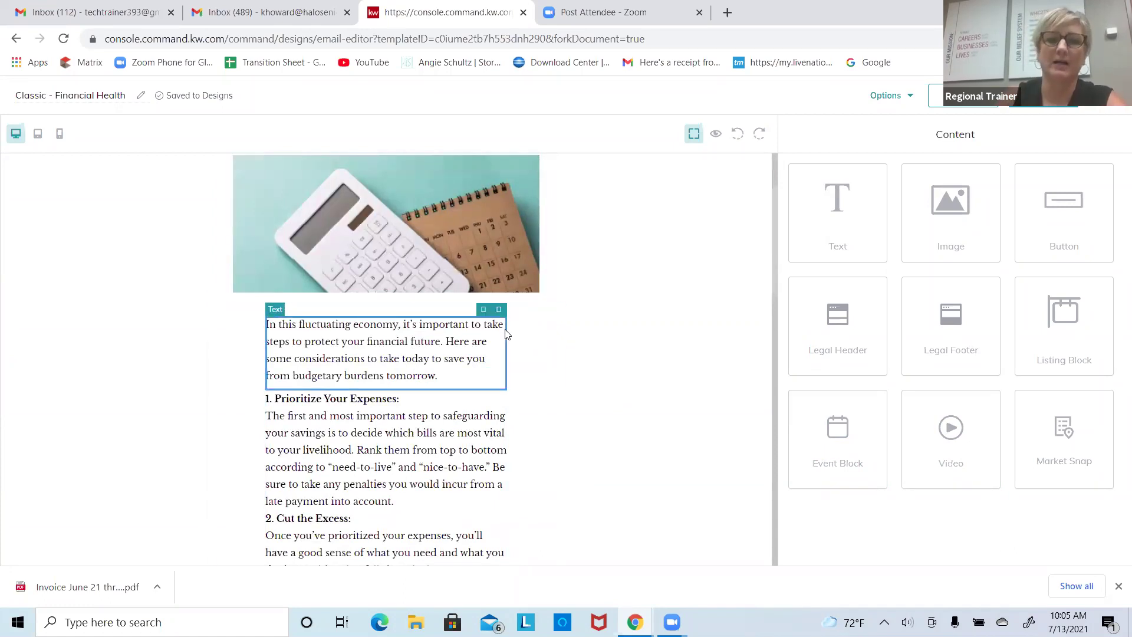
pyautogui.moveTo(775, 280); pyautogui.dragTo(768, 230)
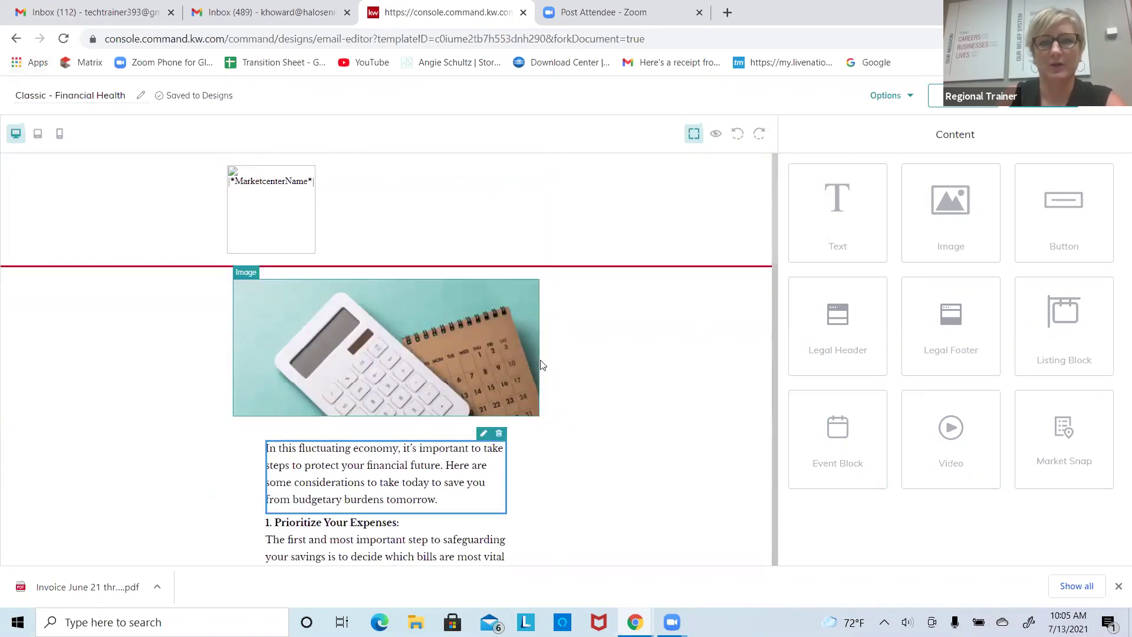
pyautogui.moveTo(775, 280); pyautogui.dragTo(760, 388)
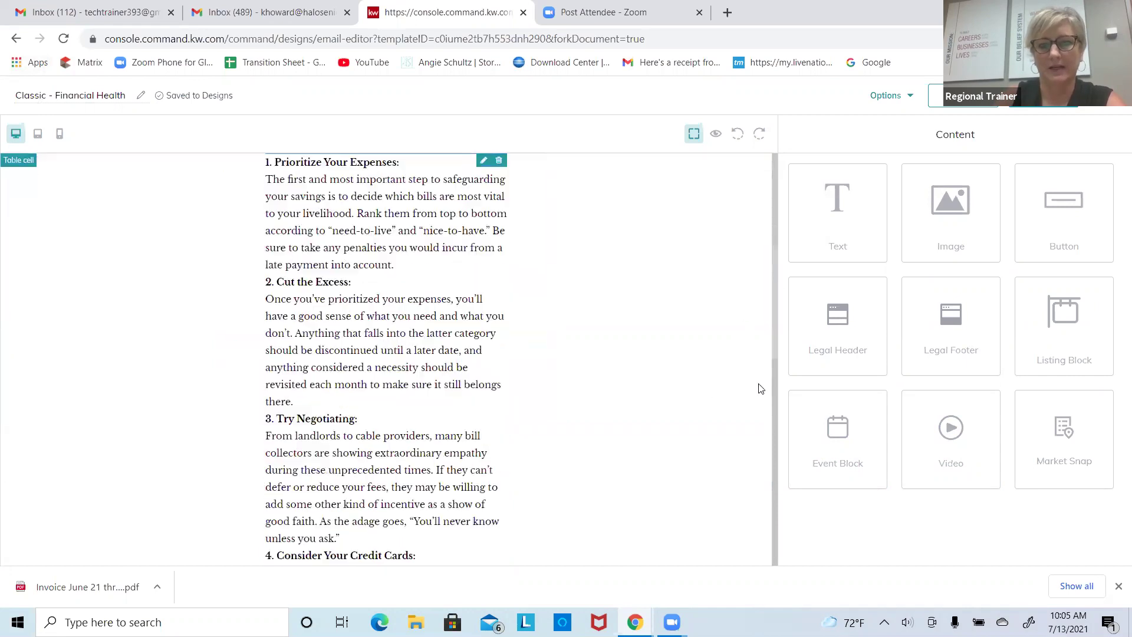
pyautogui.scroll(-10, 770, 238)
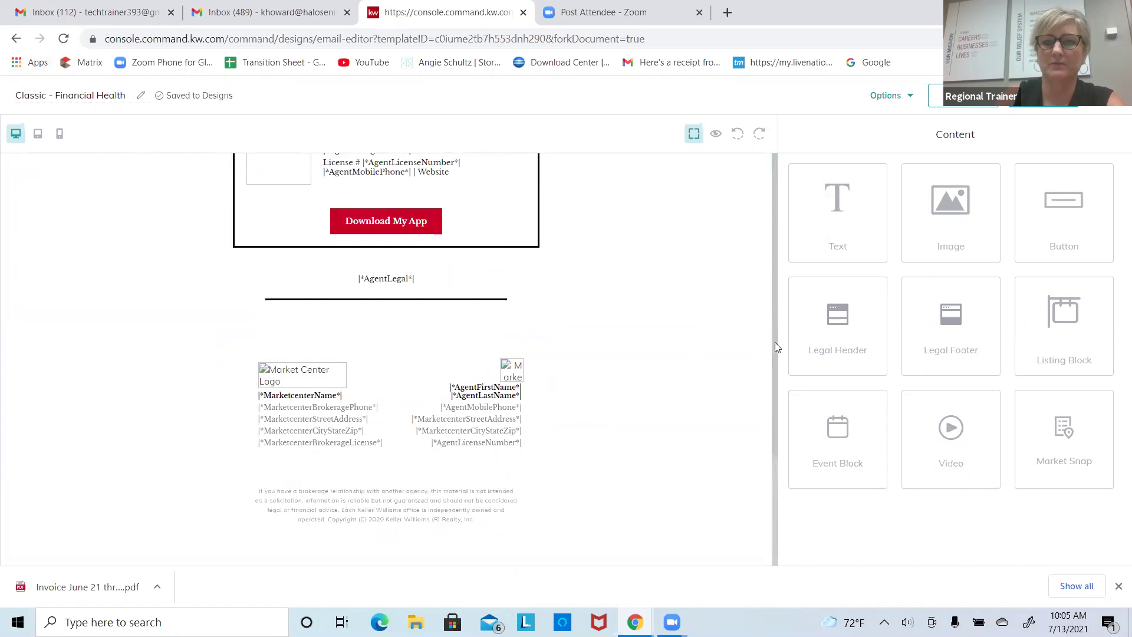
# Step: Open the Edit Image settings for the 520 × 232 px calculator header image
pyautogui.moveTo(775, 334); pyautogui.dragTo(770, 228)
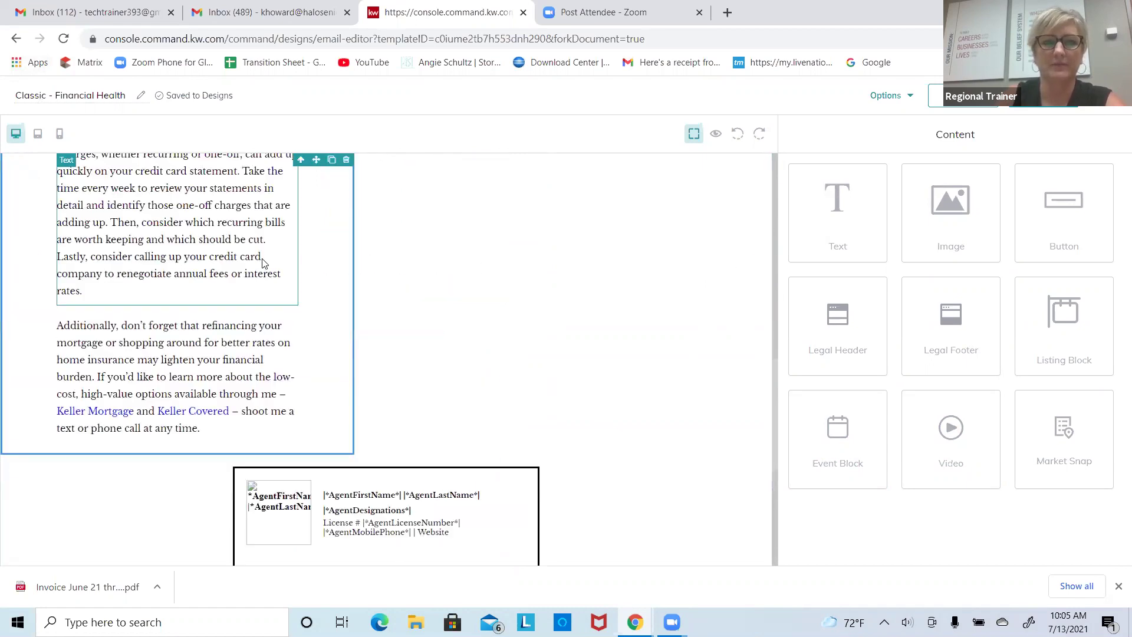
pyautogui.scroll(1, 495, 276)
pyautogui.scroll(-1, 473, 278)
pyautogui.scroll(4, 477, 278)
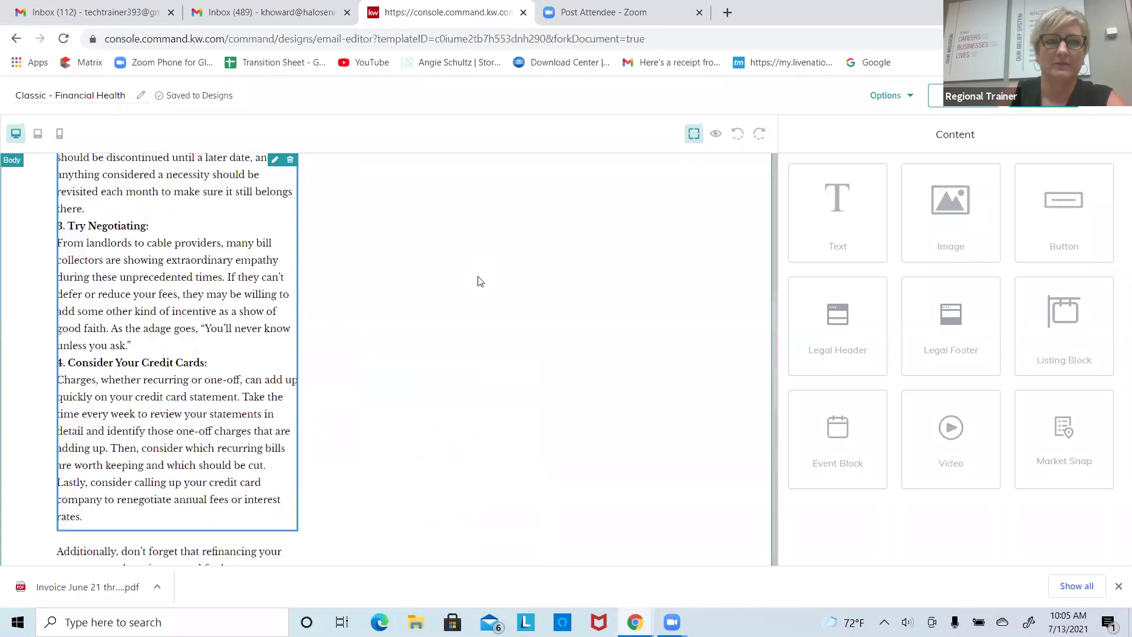
pyautogui.scroll(-5, 590, 271)
pyautogui.scroll(10, 661, 266)
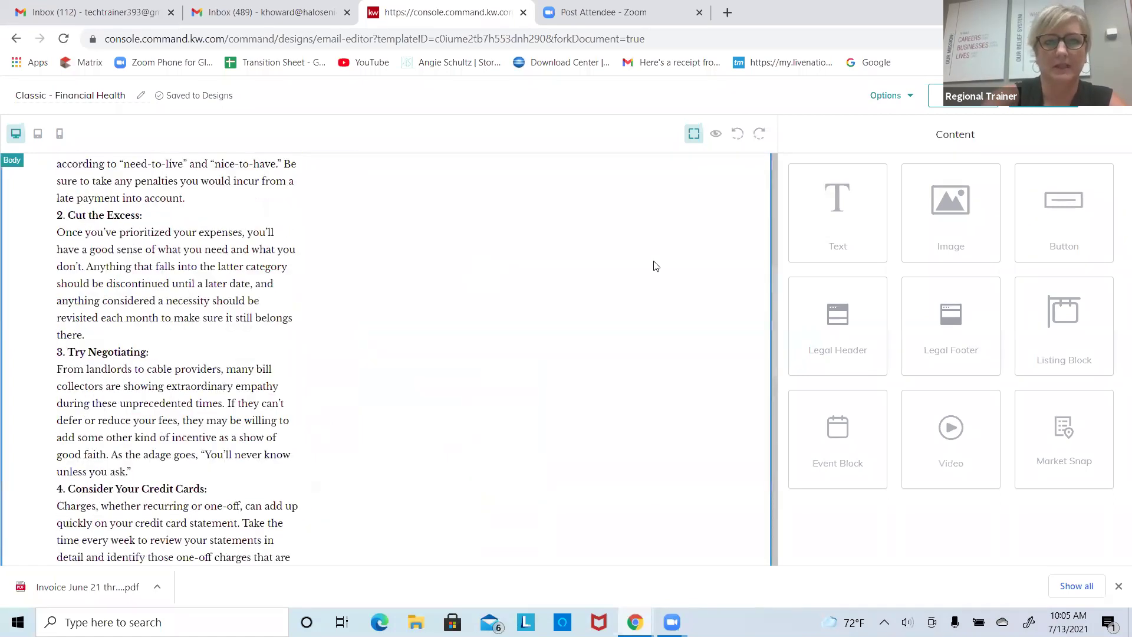
pyautogui.click(355, 322)
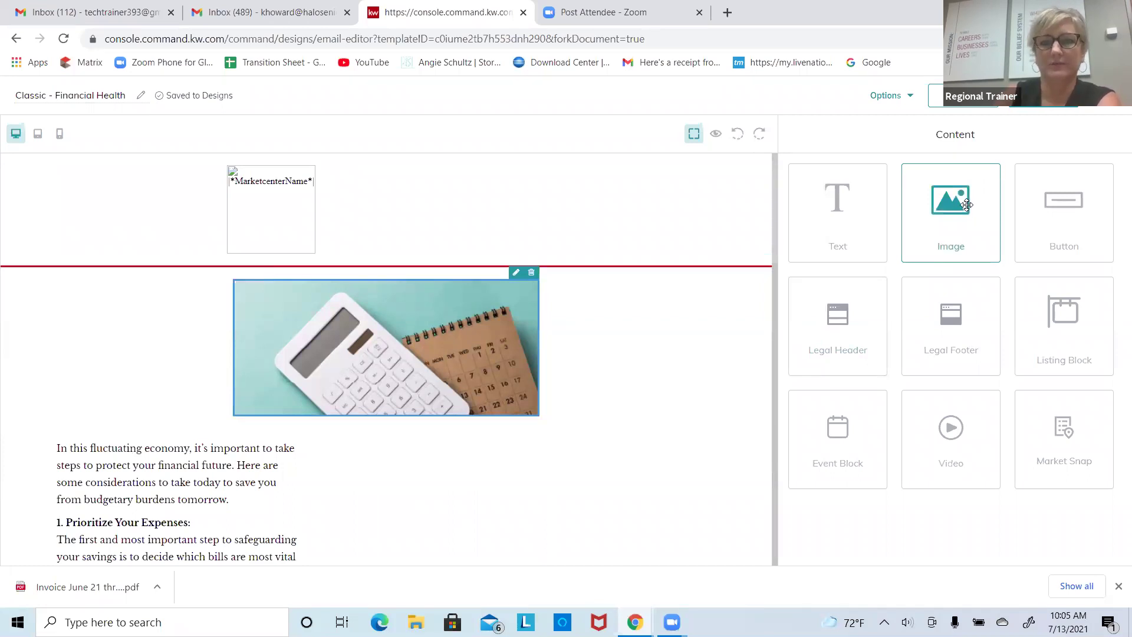
pyautogui.click(516, 275)
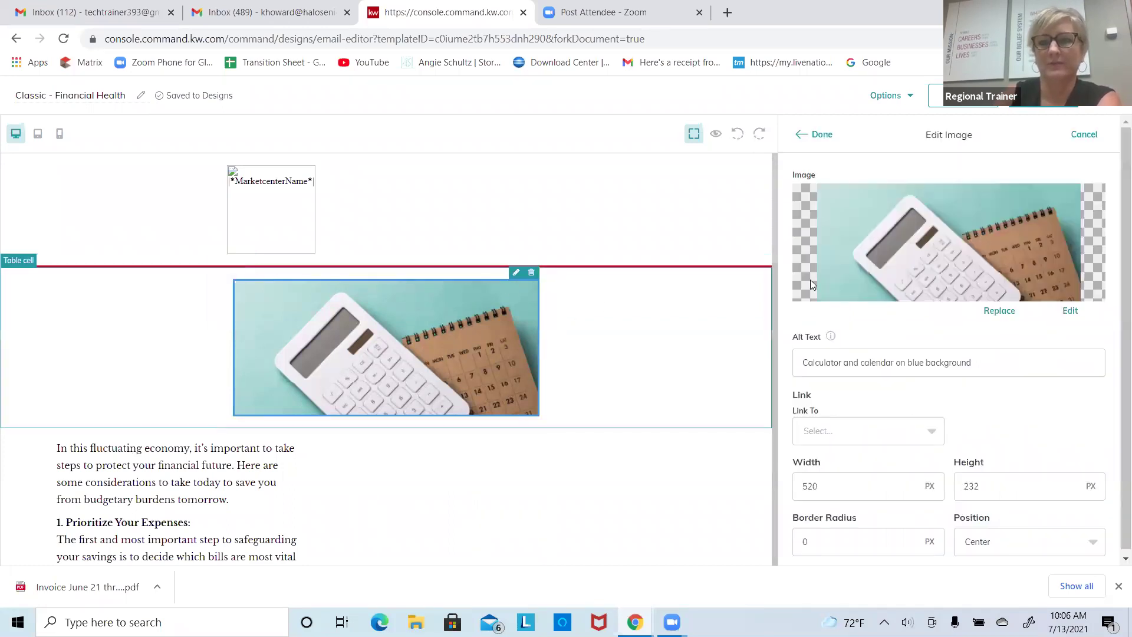
# Step: Start replacing the calculator image from Listing Images, searching by MLS number
pyautogui.click(999, 312)
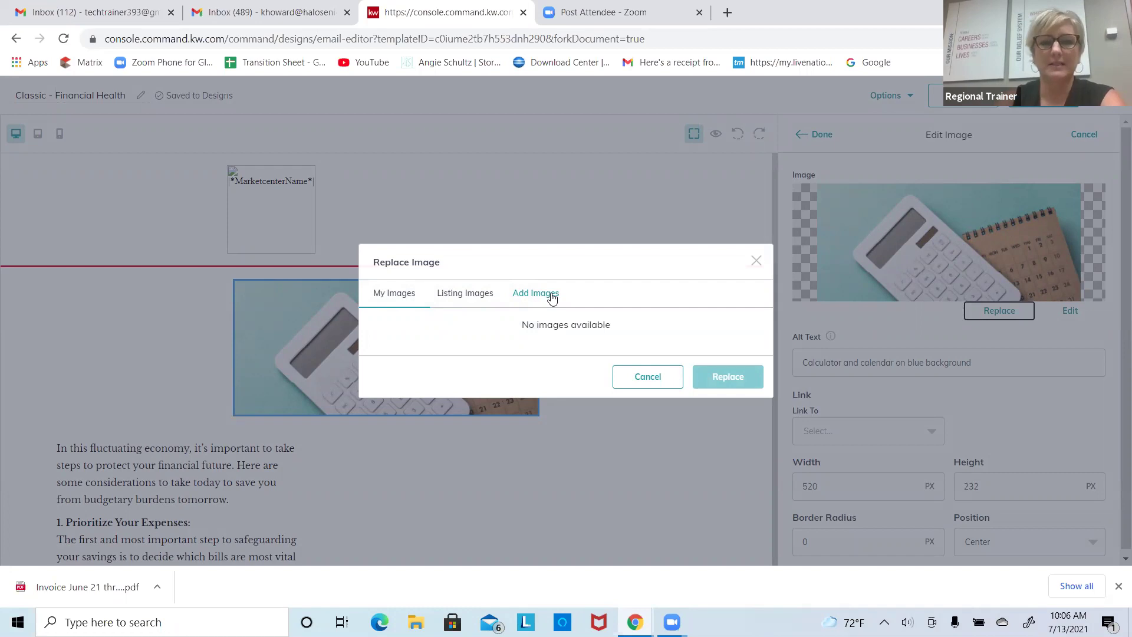
pyautogui.click(465, 295)
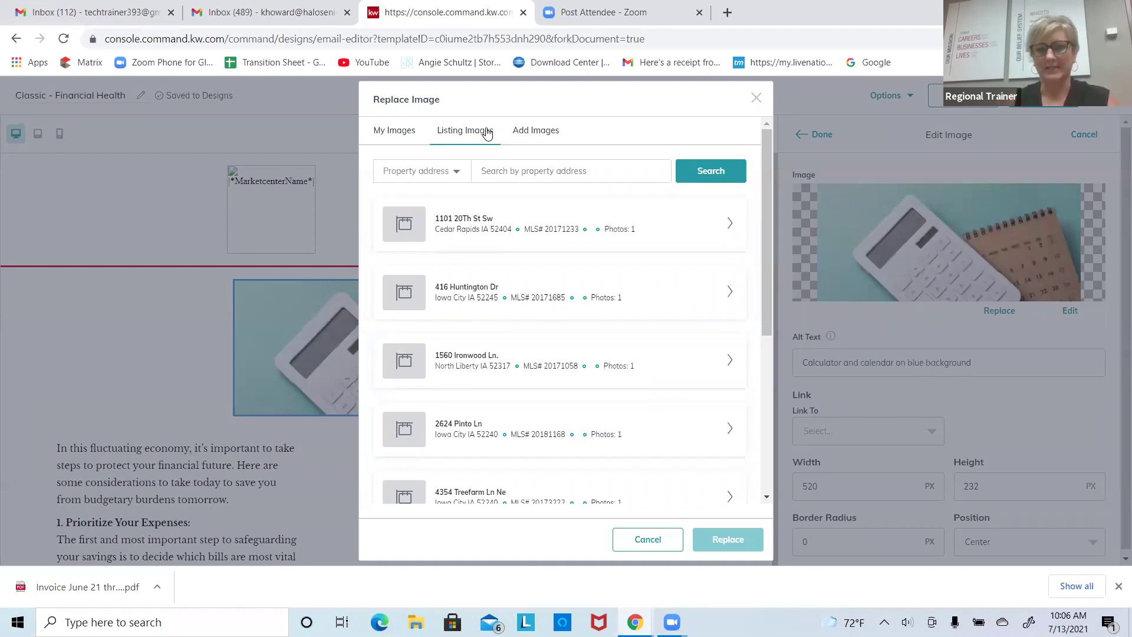
pyautogui.click(457, 172)
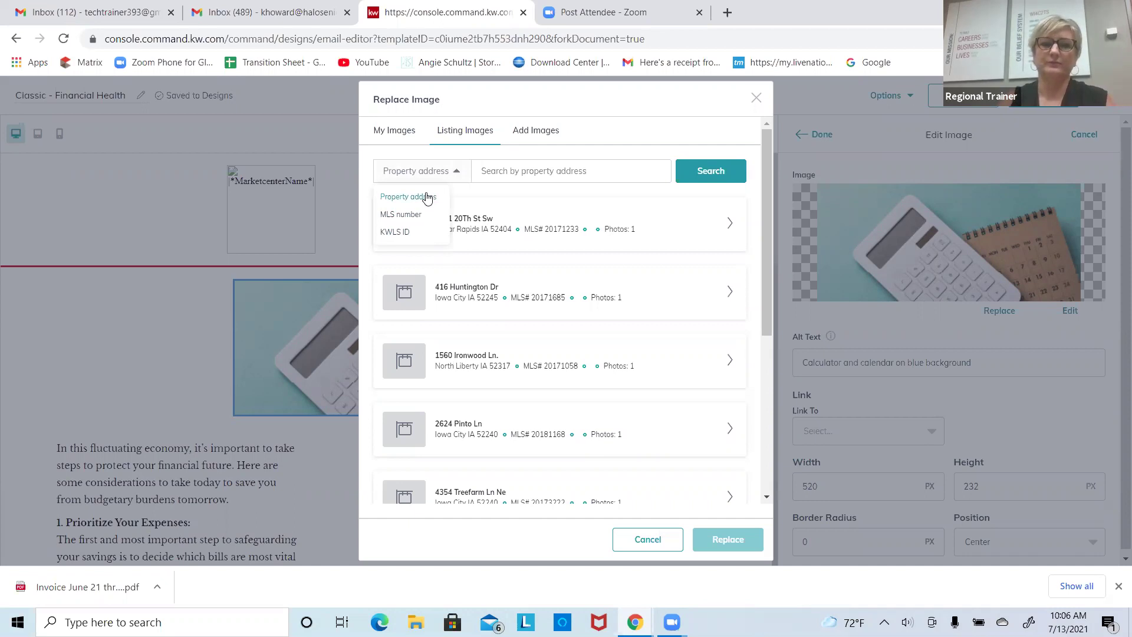
pyautogui.click(413, 215)
# Step: Search MLS number 21793575, then clear it and enter 21791234 instead
pyautogui.click(491, 171)
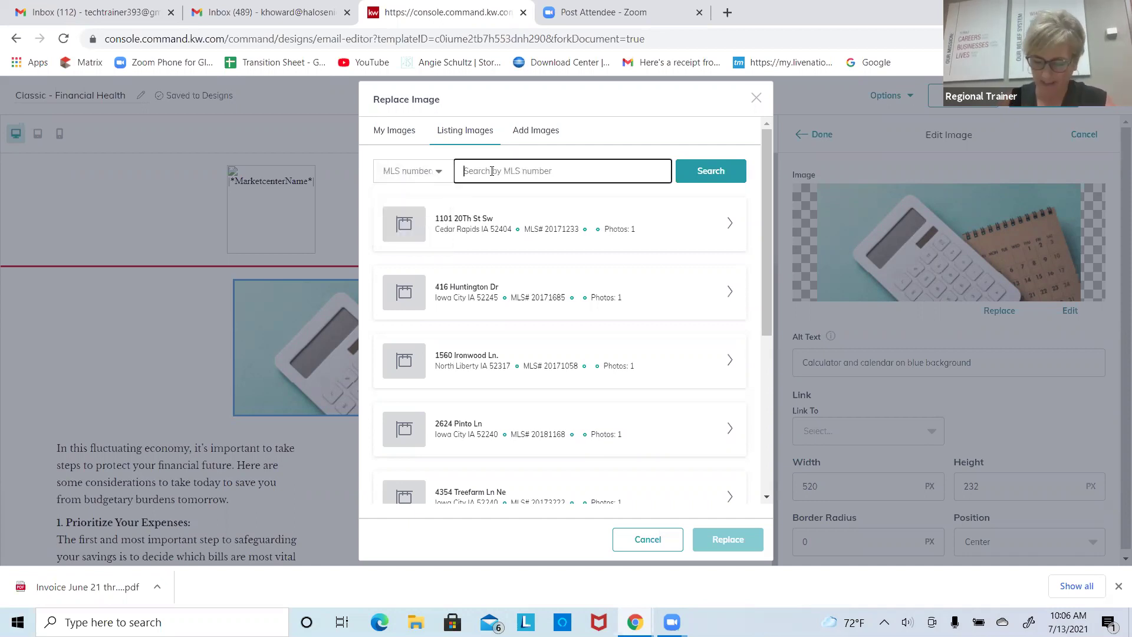
pyautogui.write('217')
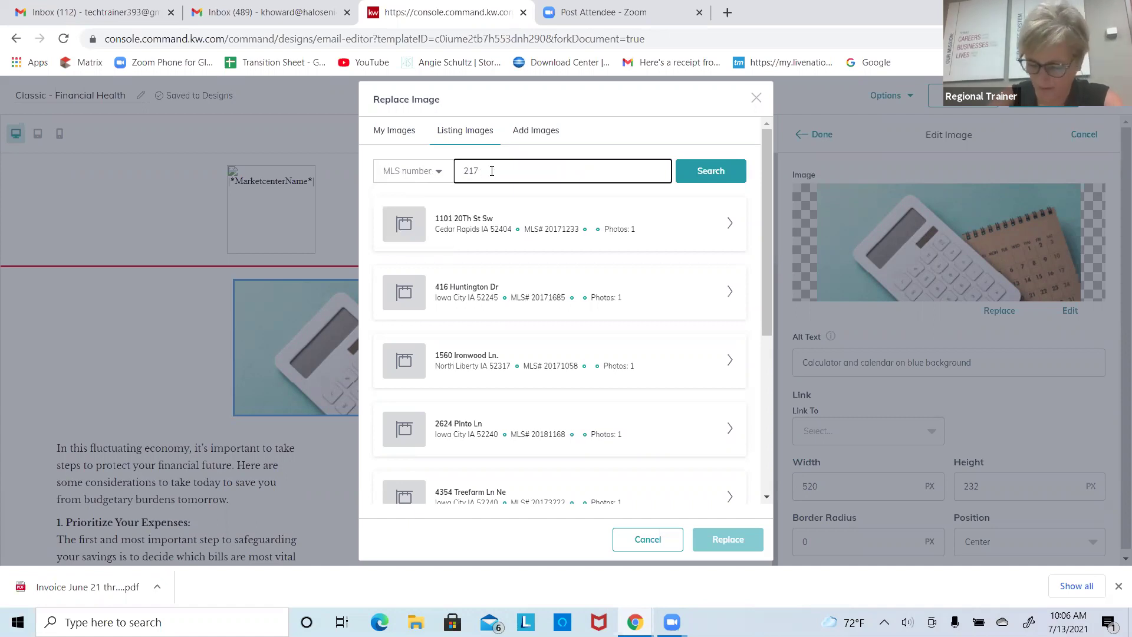
pyautogui.write('93')
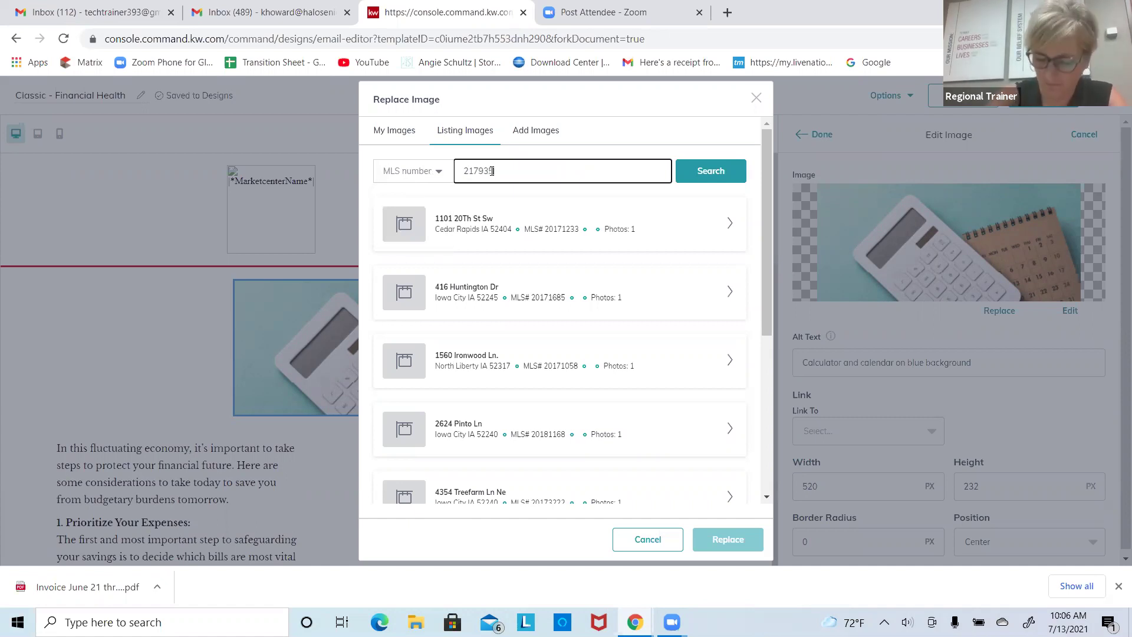
pyautogui.write('575')
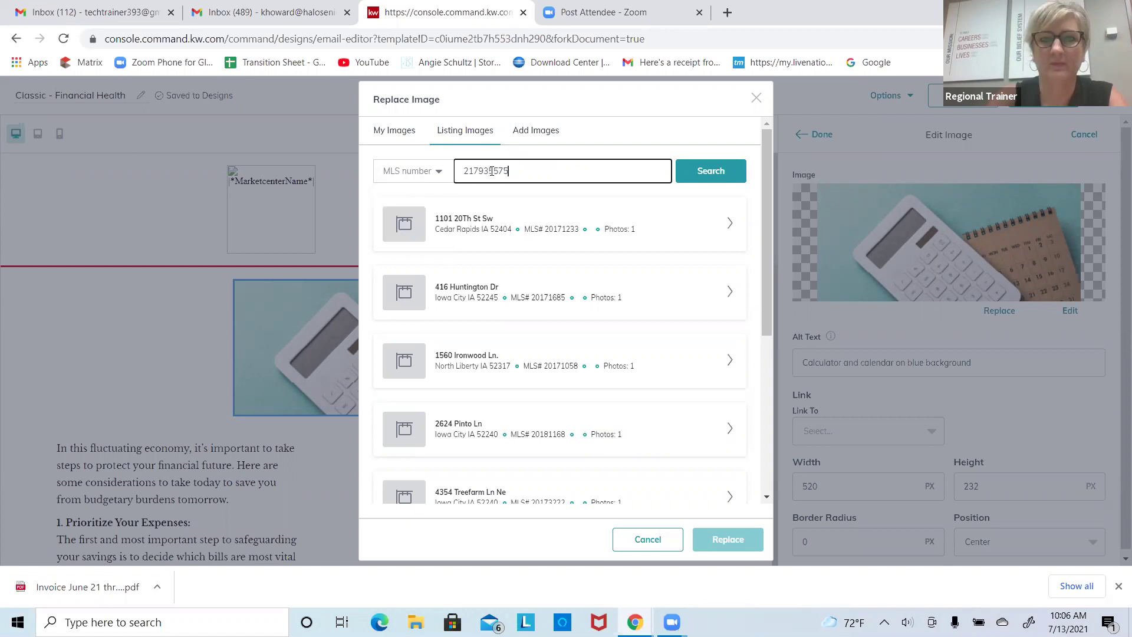
pyautogui.click(742, 175)
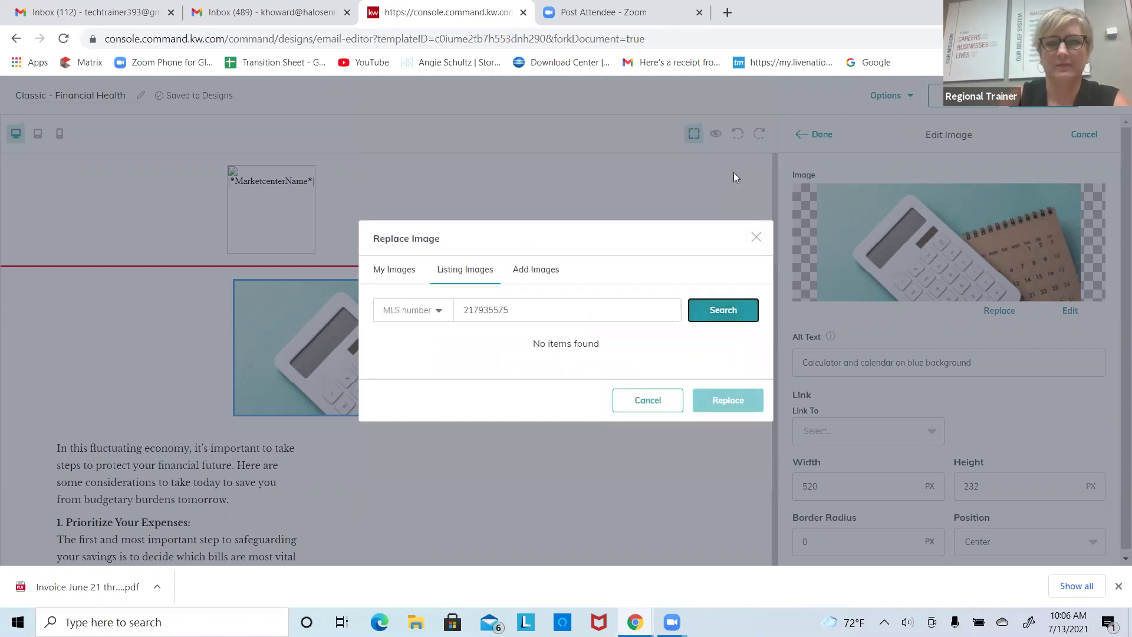
pyautogui.click(468, 309)
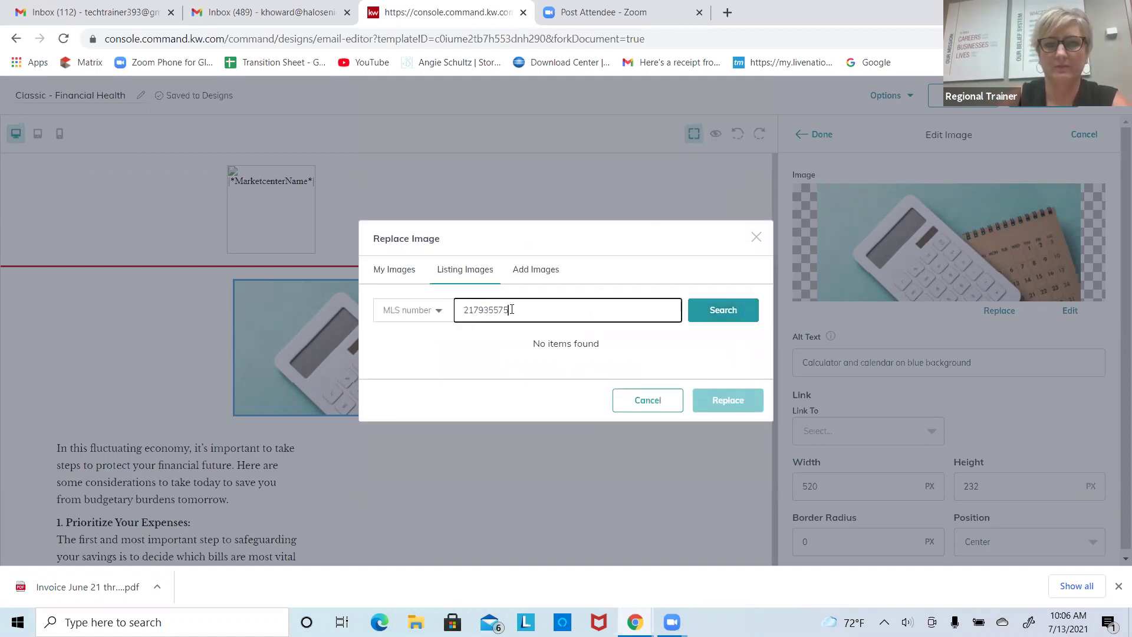
pyautogui.moveTo(515, 309); pyautogui.dragTo(452, 309)
pyautogui.press('BackSpace')
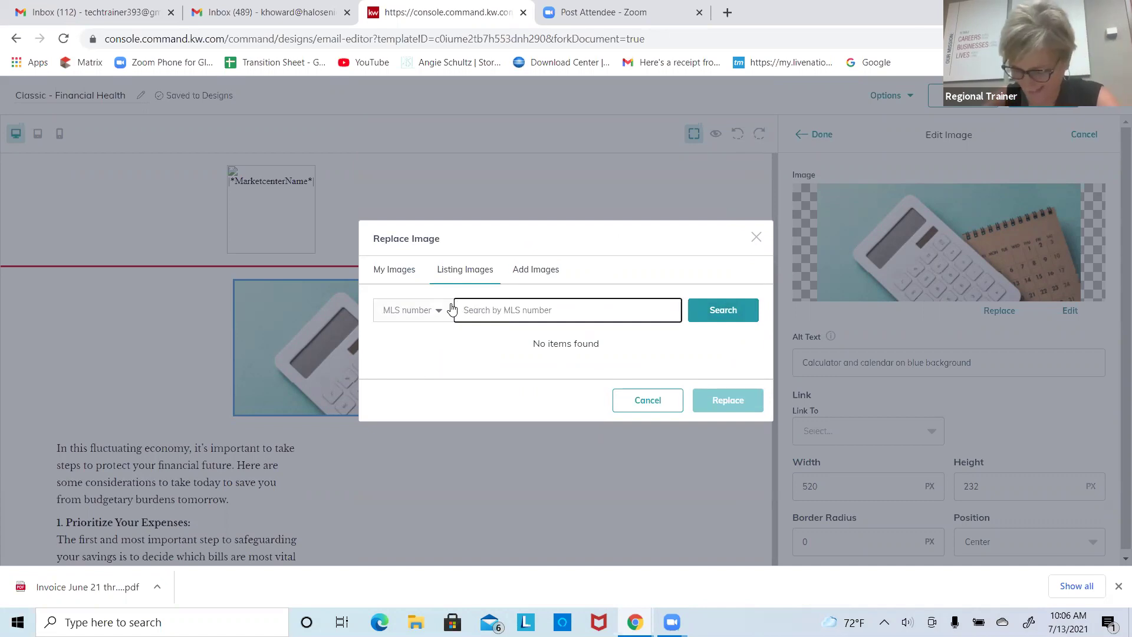
pyautogui.write('217')
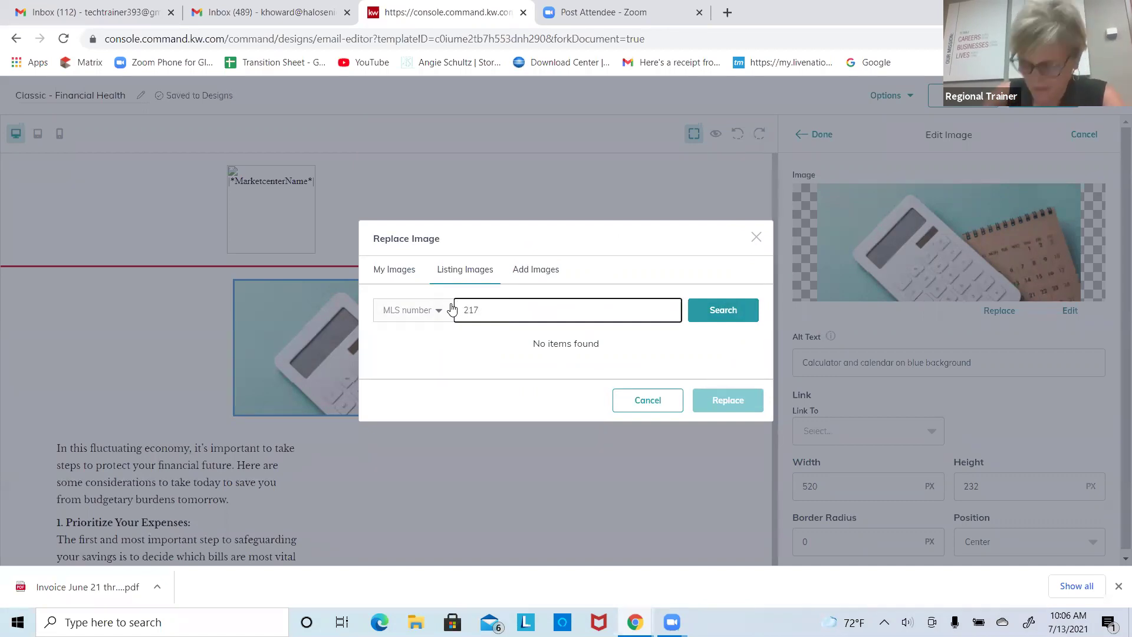
pyautogui.write('91234')
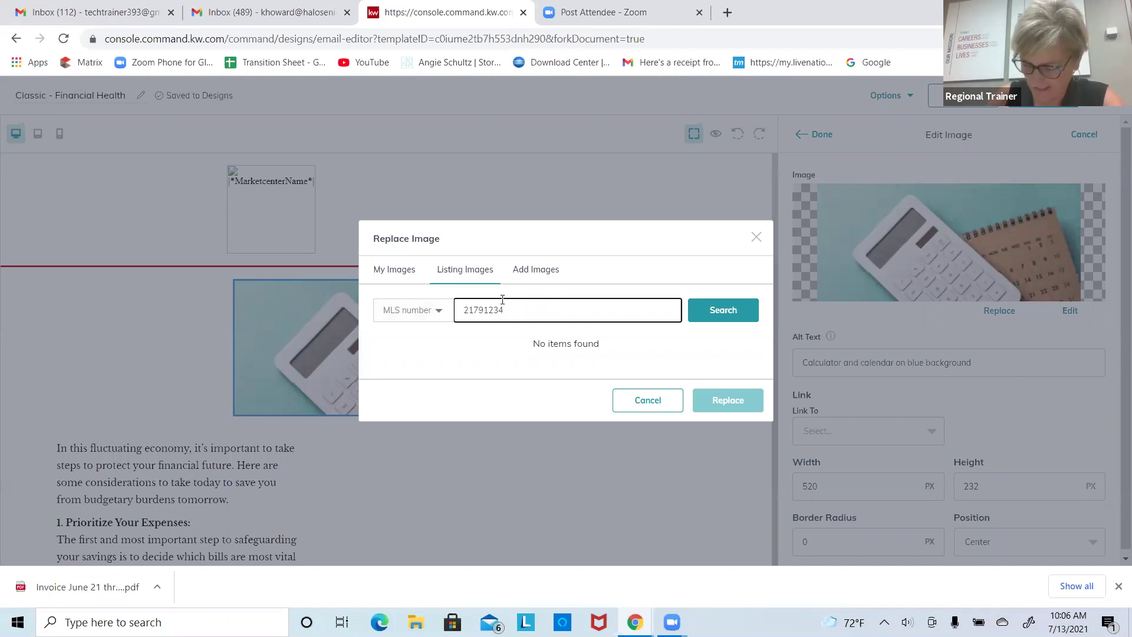
pyautogui.click(728, 311)
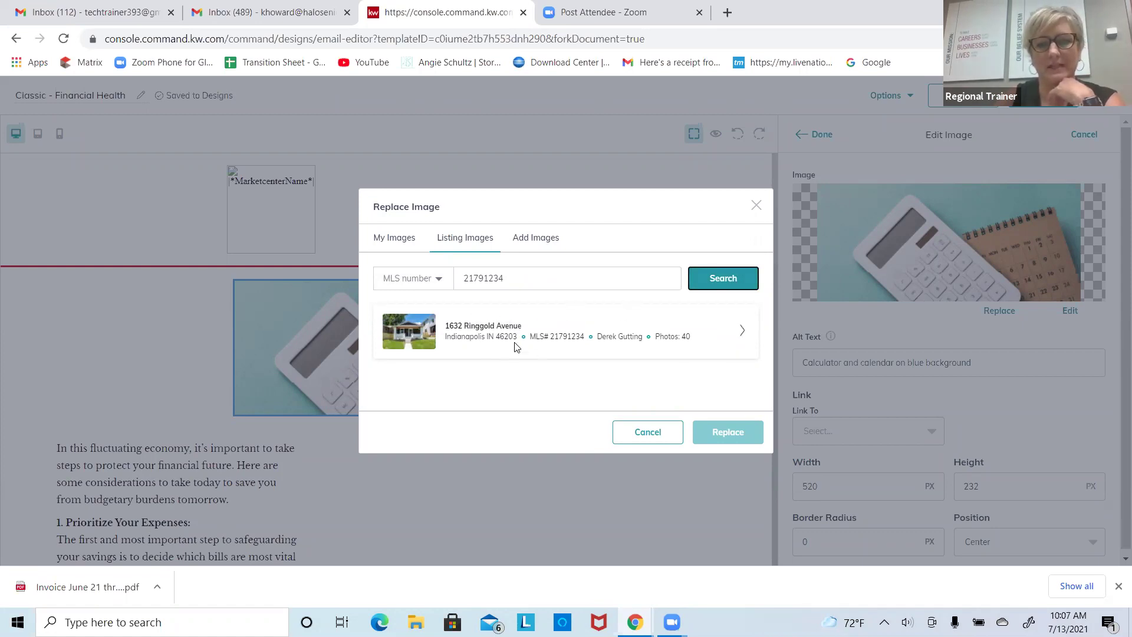
pyautogui.click(743, 332)
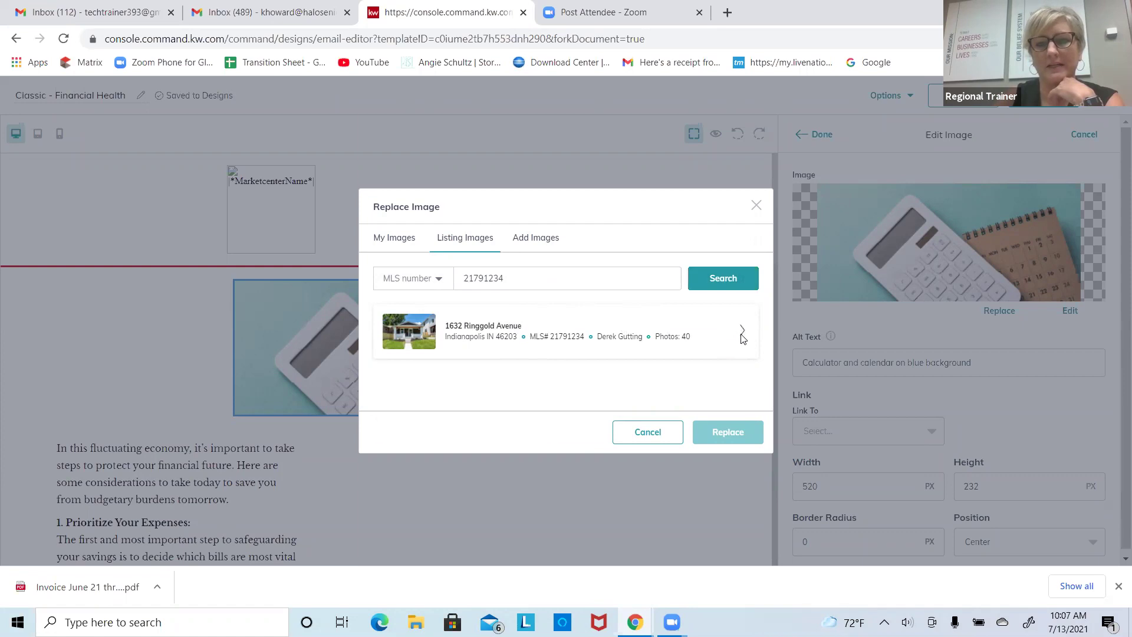
pyautogui.moveTo(764, 240)
pyautogui.mouseDown()
pyautogui.moveTo(763, 322)
pyautogui.moveTo(761, 221)
pyautogui.mouseUp()
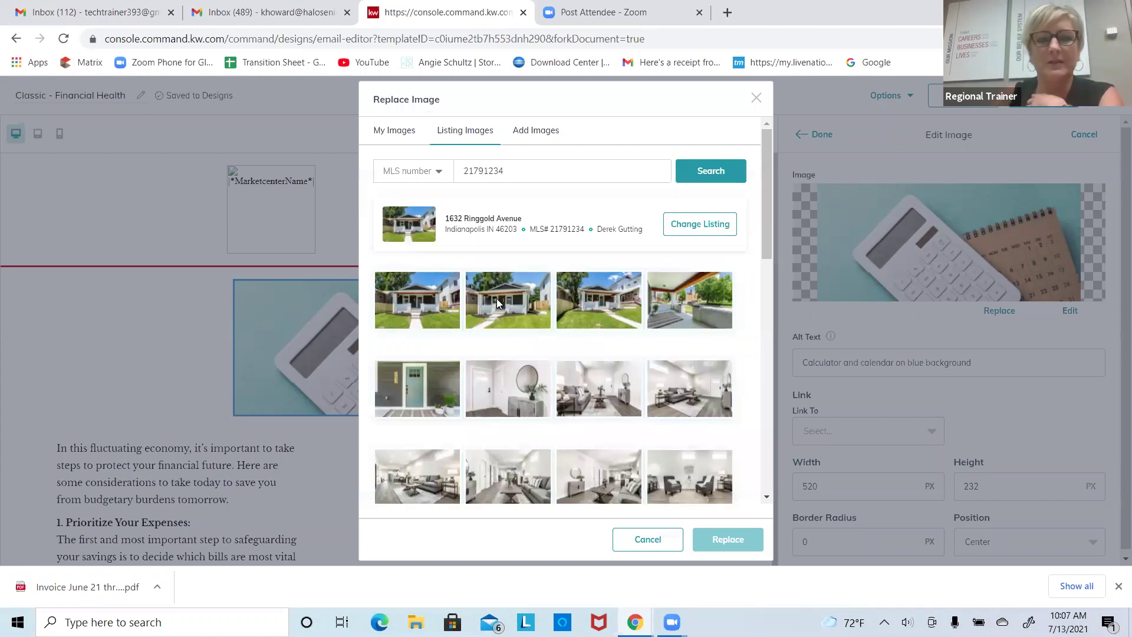
pyautogui.click(458, 302)
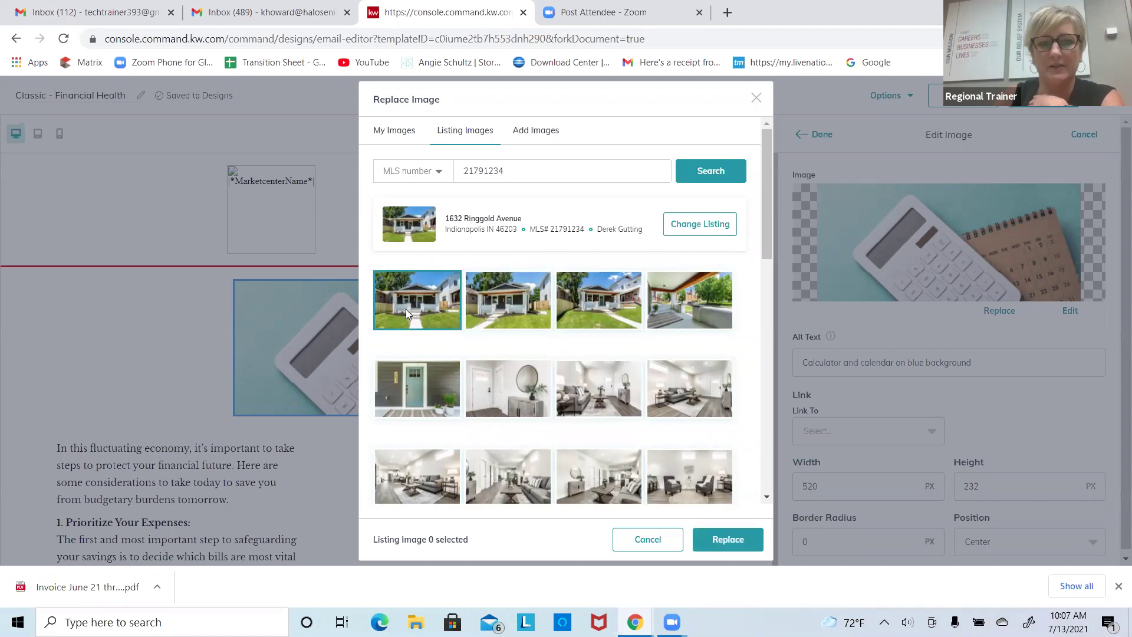
pyautogui.click(760, 536)
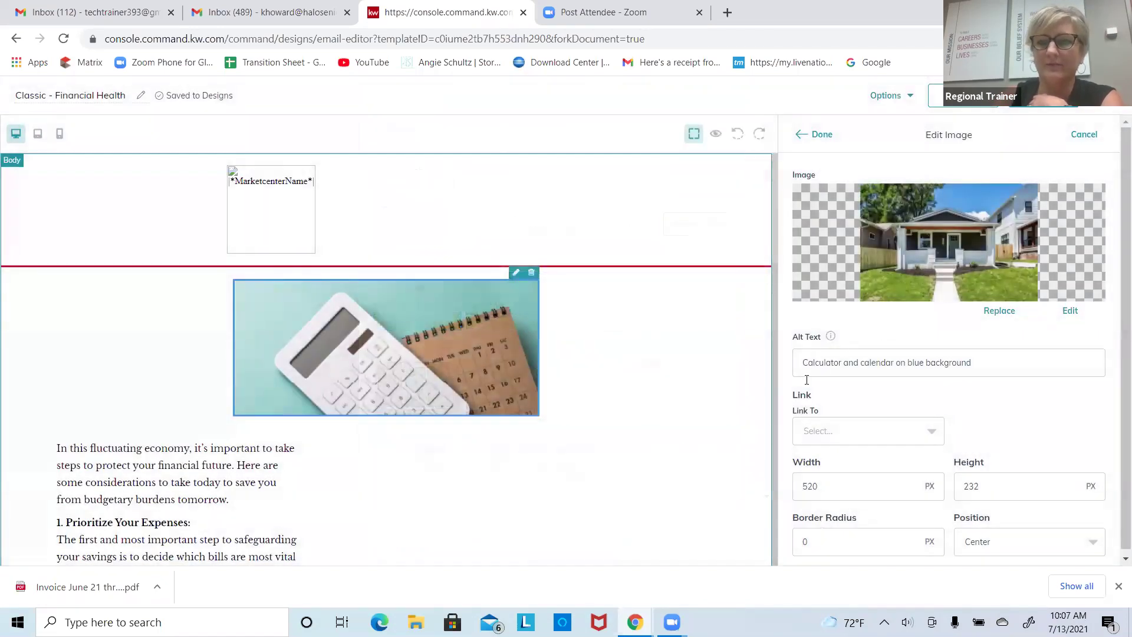
# Step: Close the reopened image picker and apply the house photo with Done
pyautogui.click(997, 311)
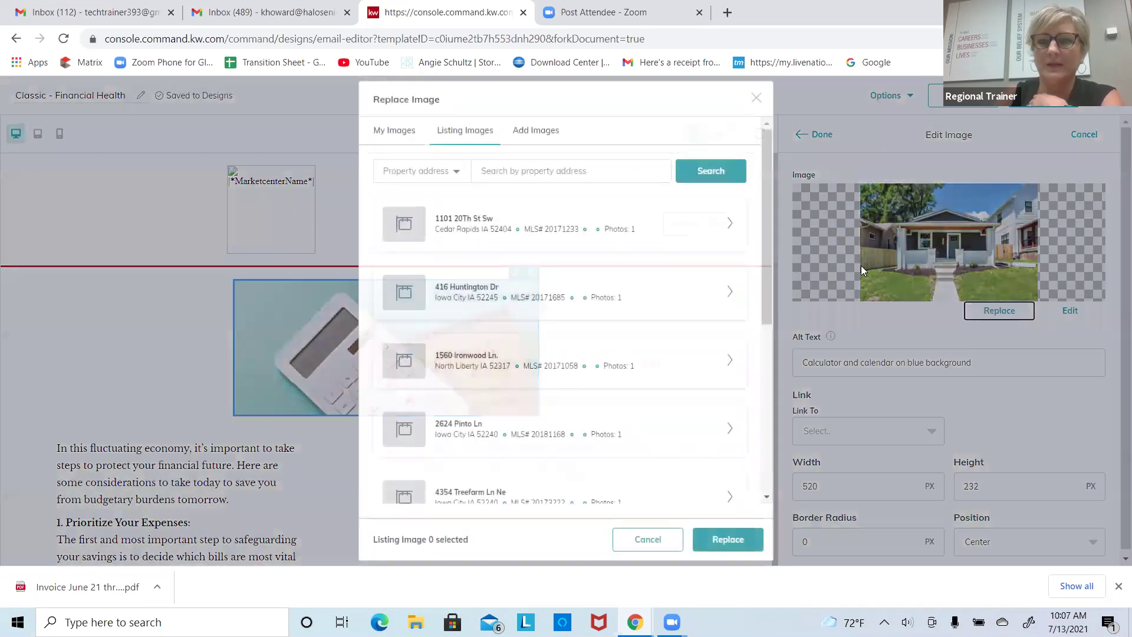
pyautogui.click(756, 98)
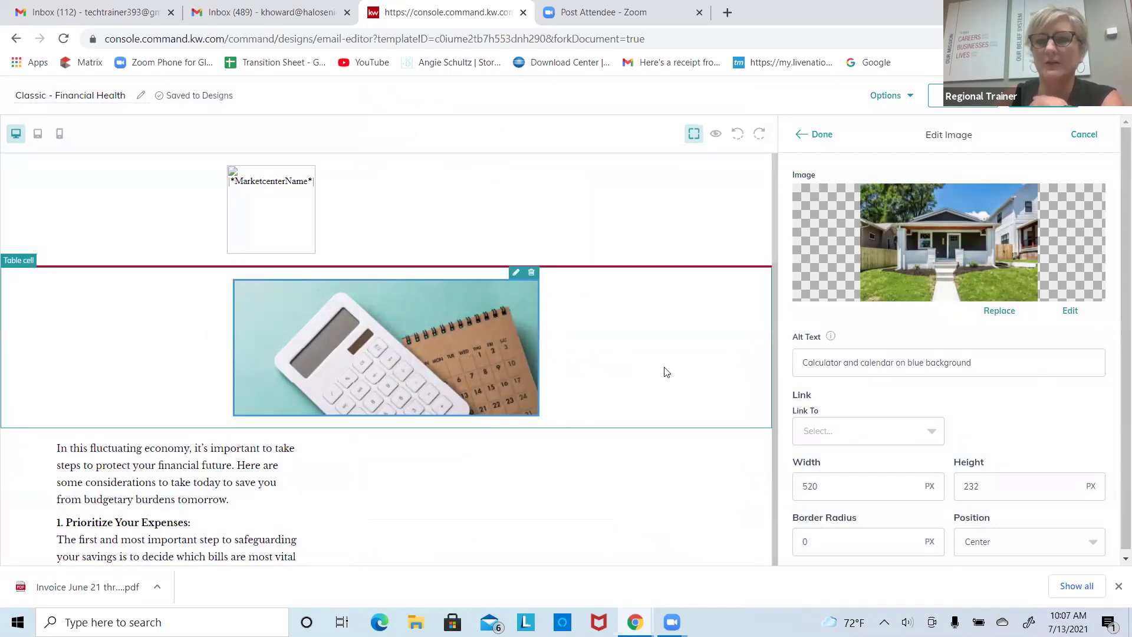
pyautogui.click(821, 135)
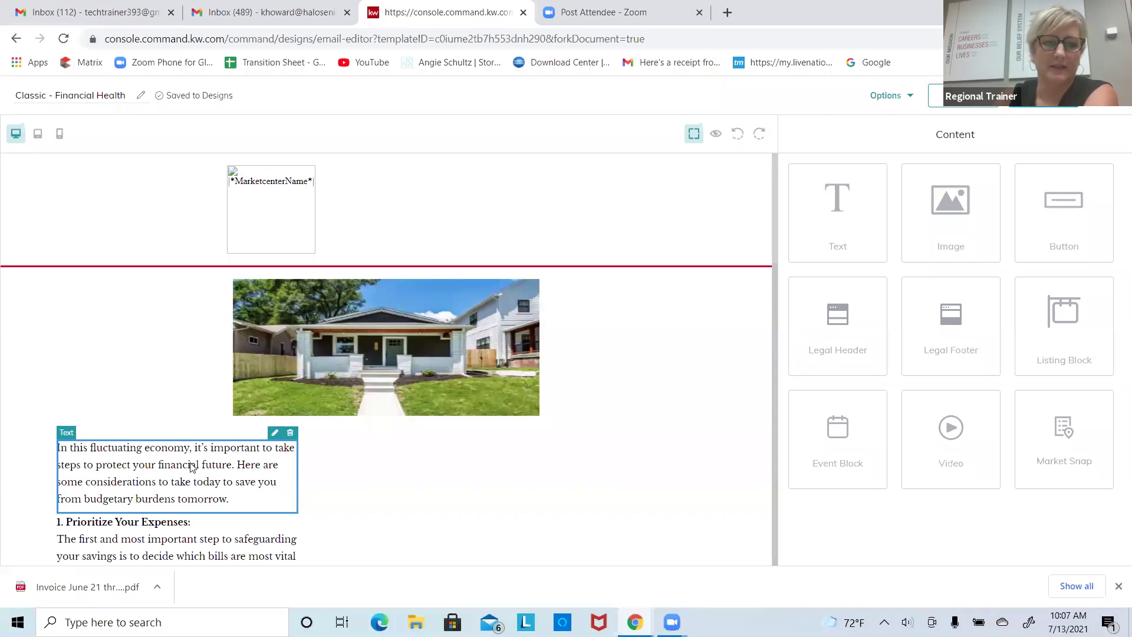
# Step: Replace the intro paragraph with 'Check out this house' in bold Roboto 26px
pyautogui.click(274, 434)
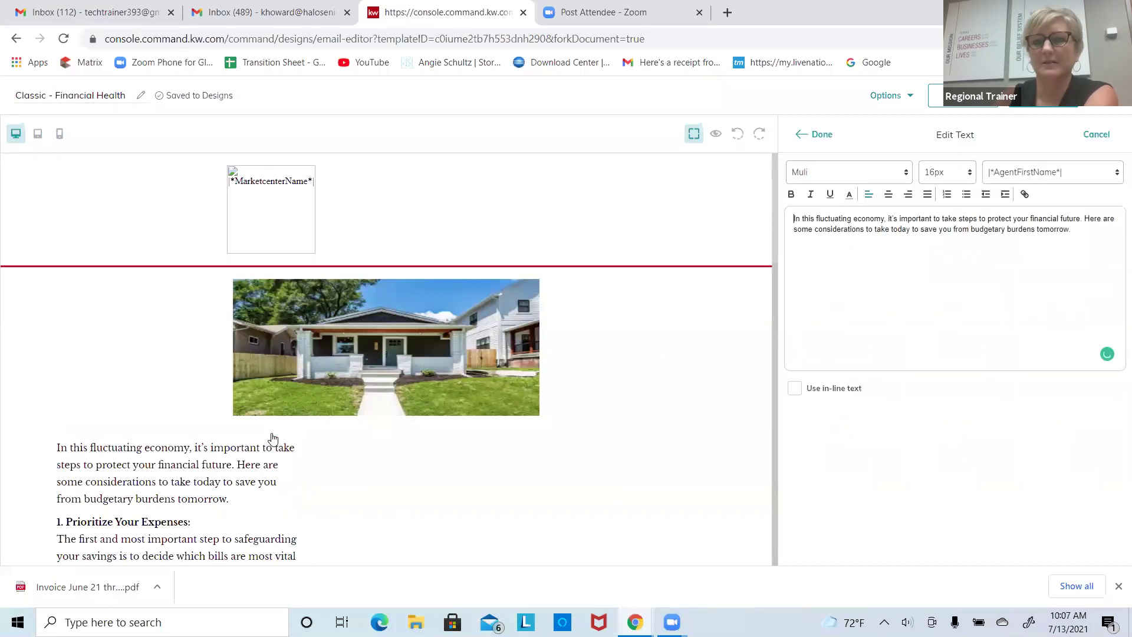
pyautogui.moveTo(1081, 233); pyautogui.dragTo(778, 214)
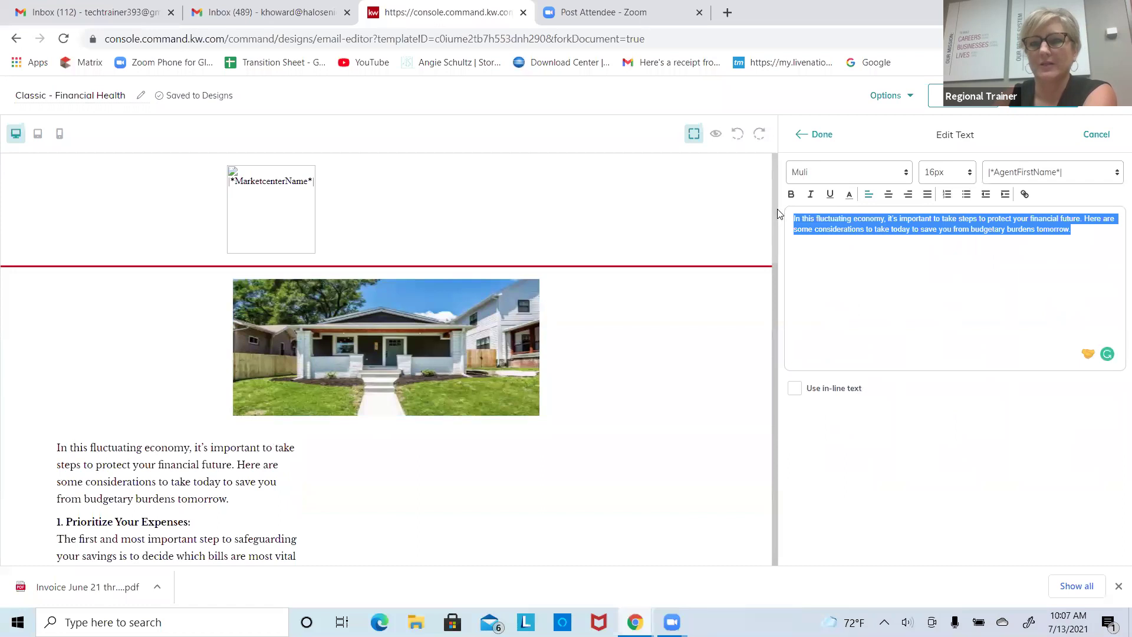
pyautogui.write('Te')
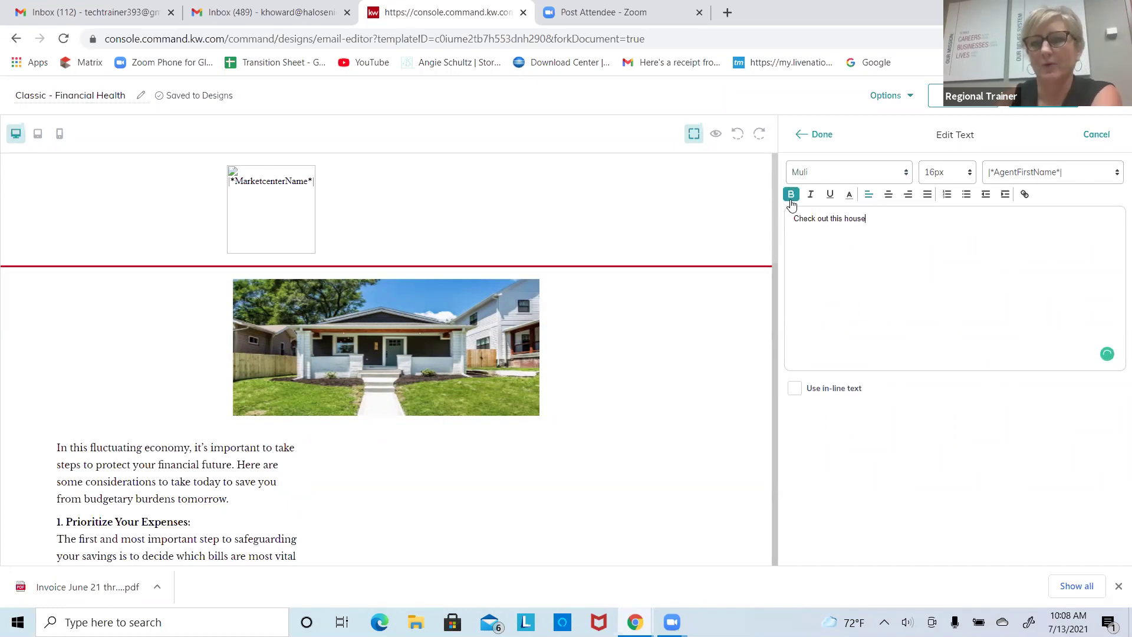
pyautogui.moveTo(871, 218); pyautogui.dragTo(792, 218)
pyautogui.click(791, 194)
pyautogui.click(905, 172)
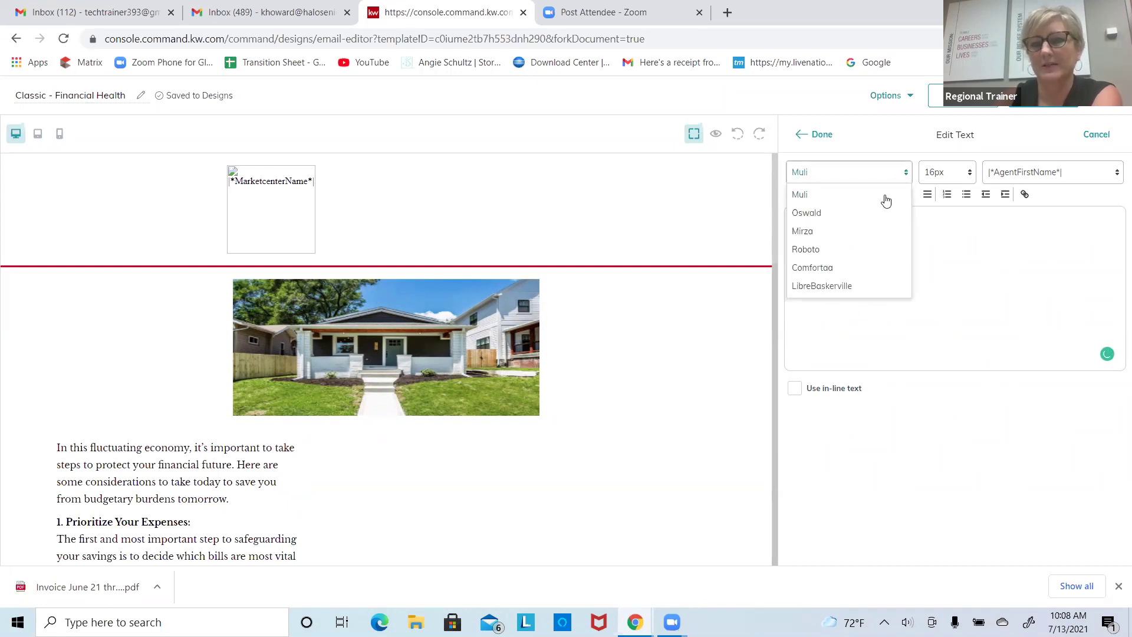
pyautogui.click(842, 246)
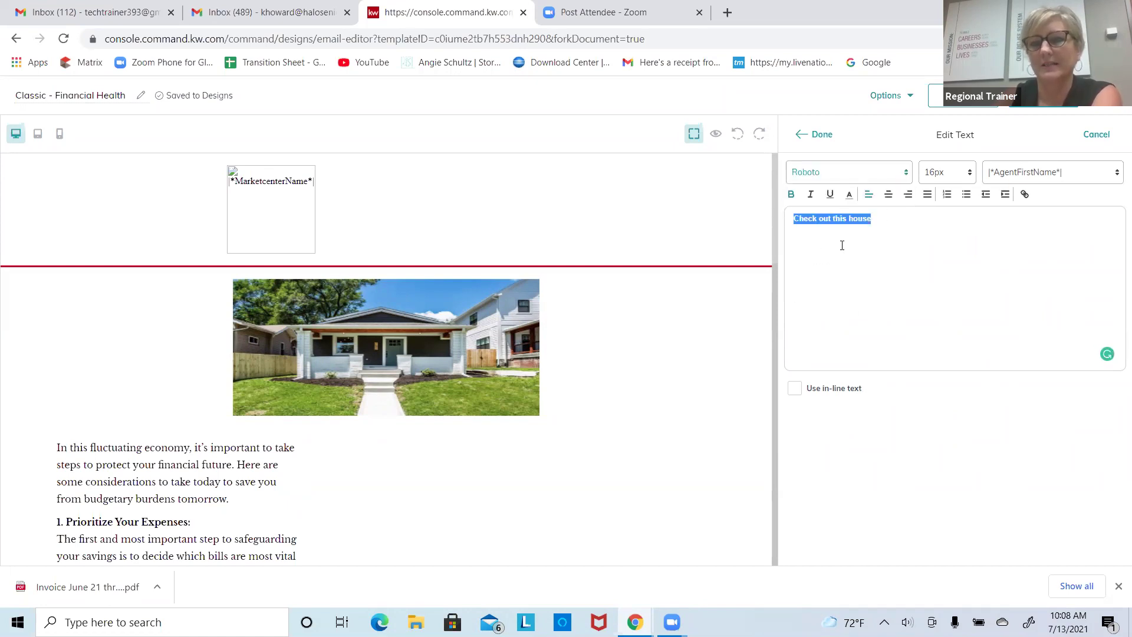
pyautogui.click(938, 174)
pyautogui.click(934, 341)
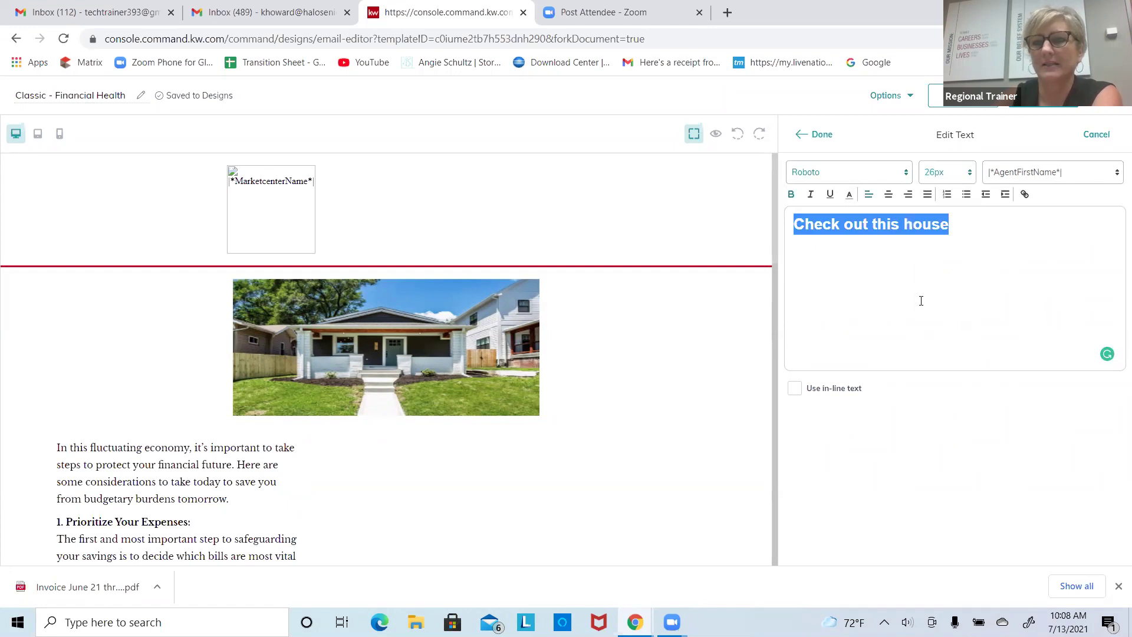
# Step: Insert the |*ContactFirstName*| merge field before 'Check out this house'
pyautogui.click(795, 224)
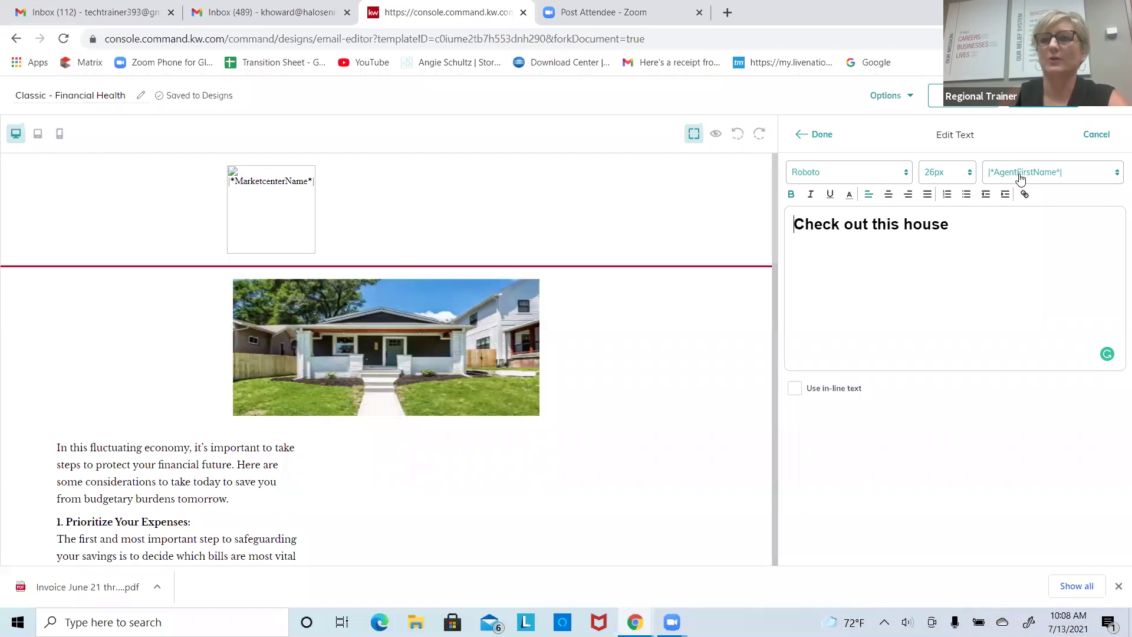
pyautogui.click(1020, 178)
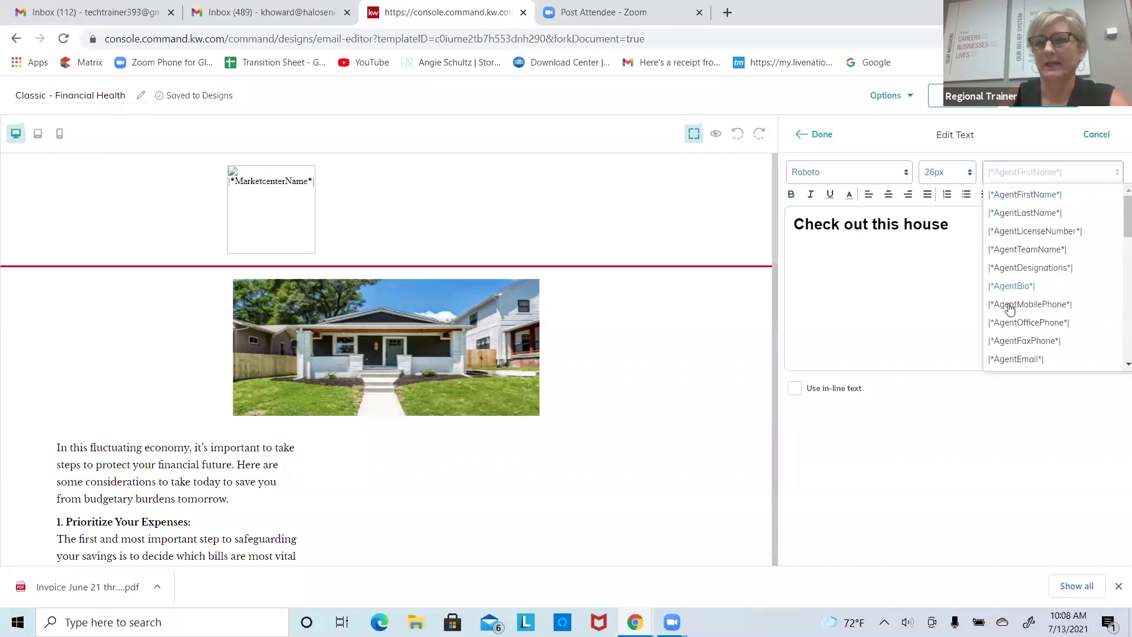
pyautogui.scroll(-5, 1009, 308)
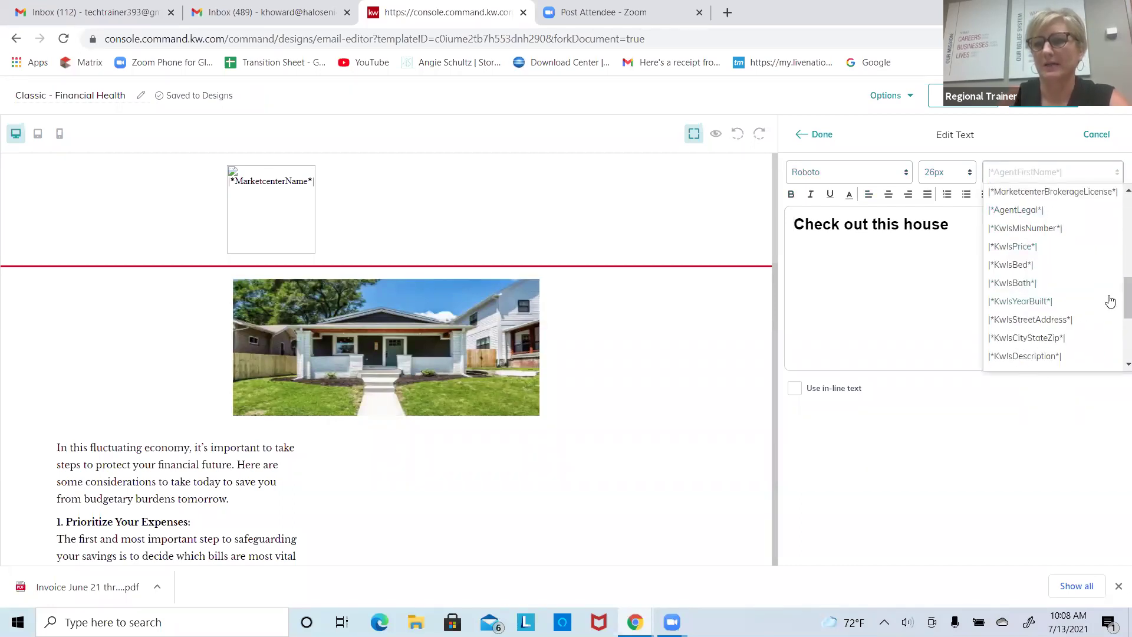
pyautogui.scroll(-3, 1113, 309)
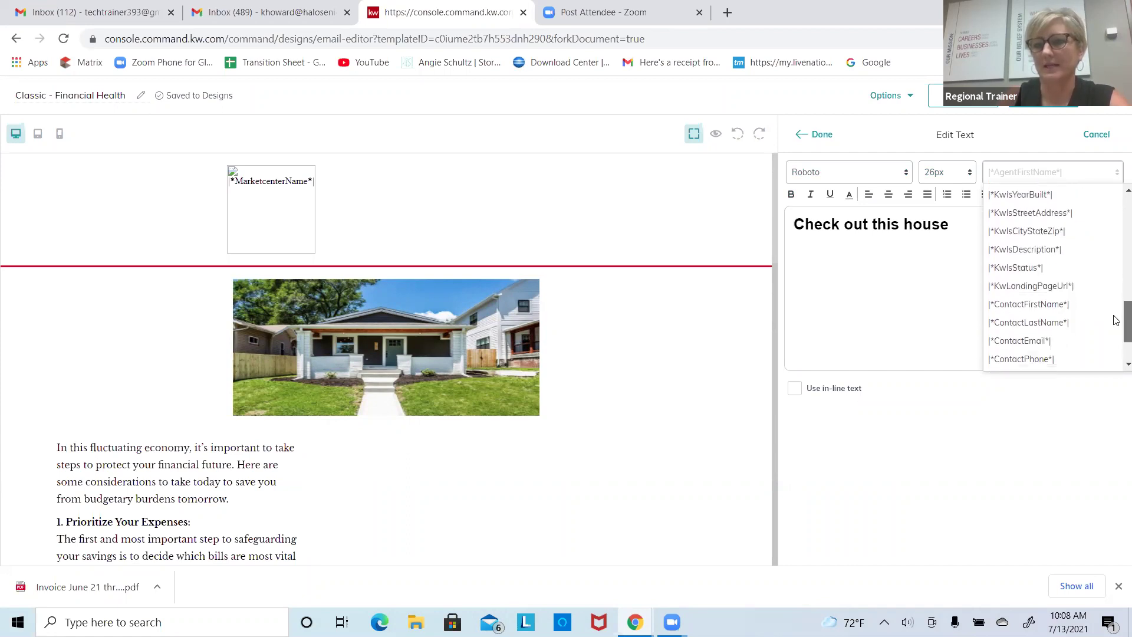
pyautogui.click(1069, 305)
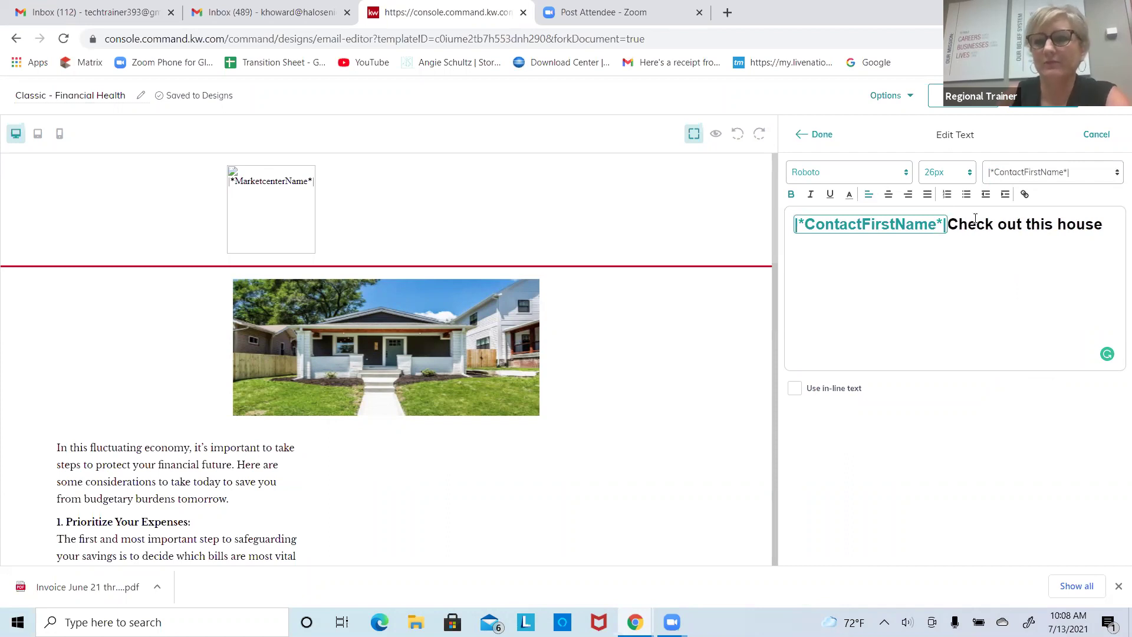
# Step: Apply the text edits with Done and scroll down to the agent signature block
pyautogui.click(825, 143)
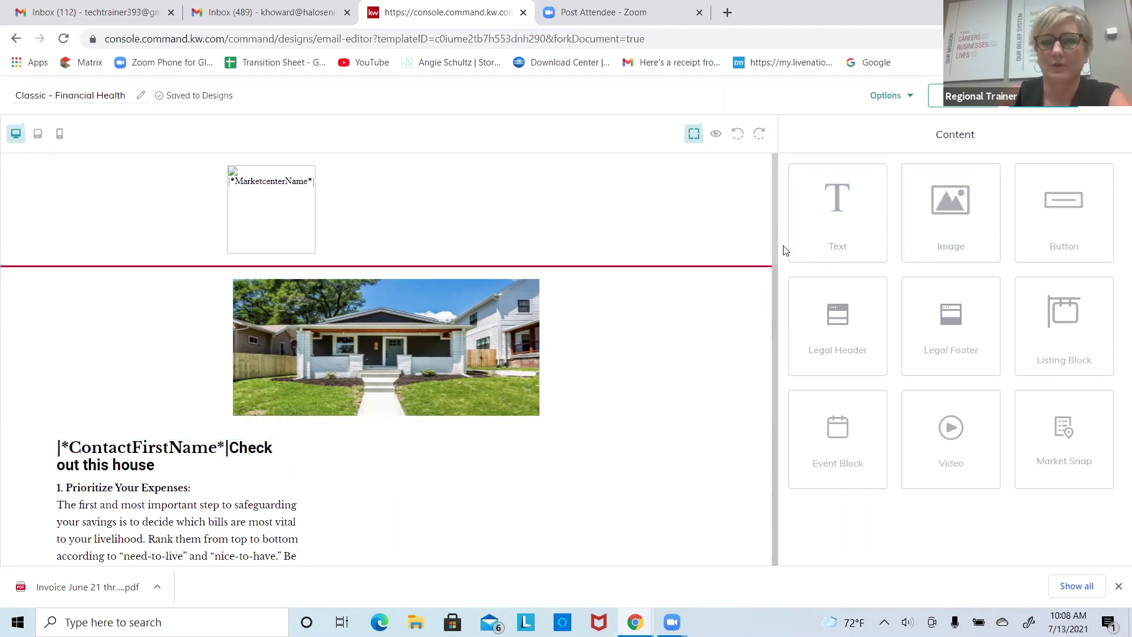
pyautogui.scroll(-10, 761, 312)
pyautogui.scroll(-5, 745, 523)
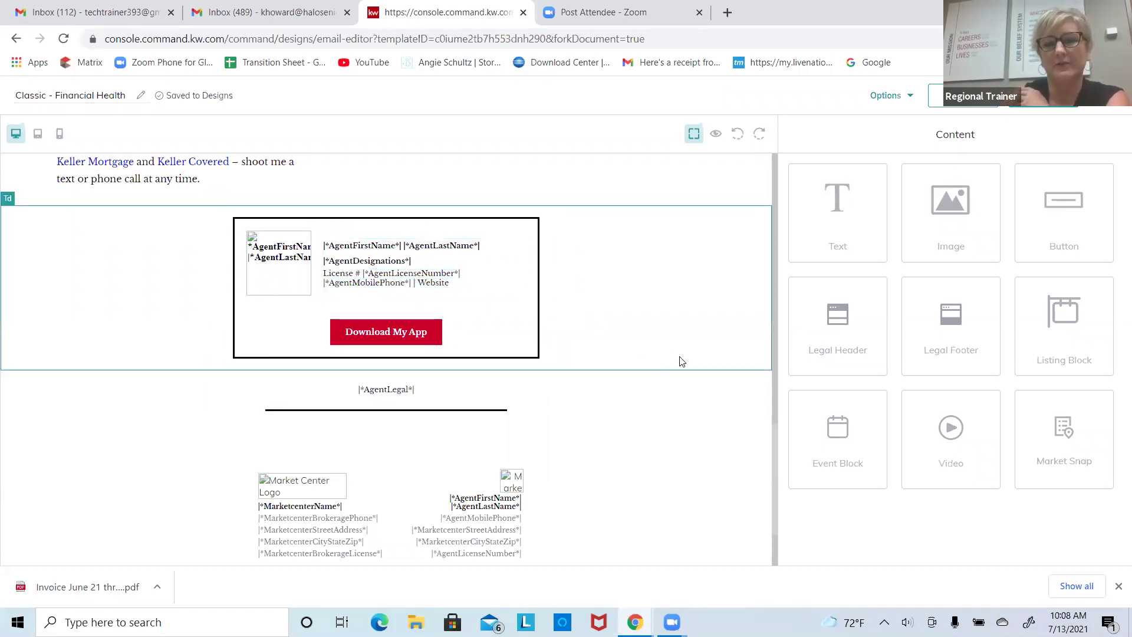
pyautogui.click(716, 137)
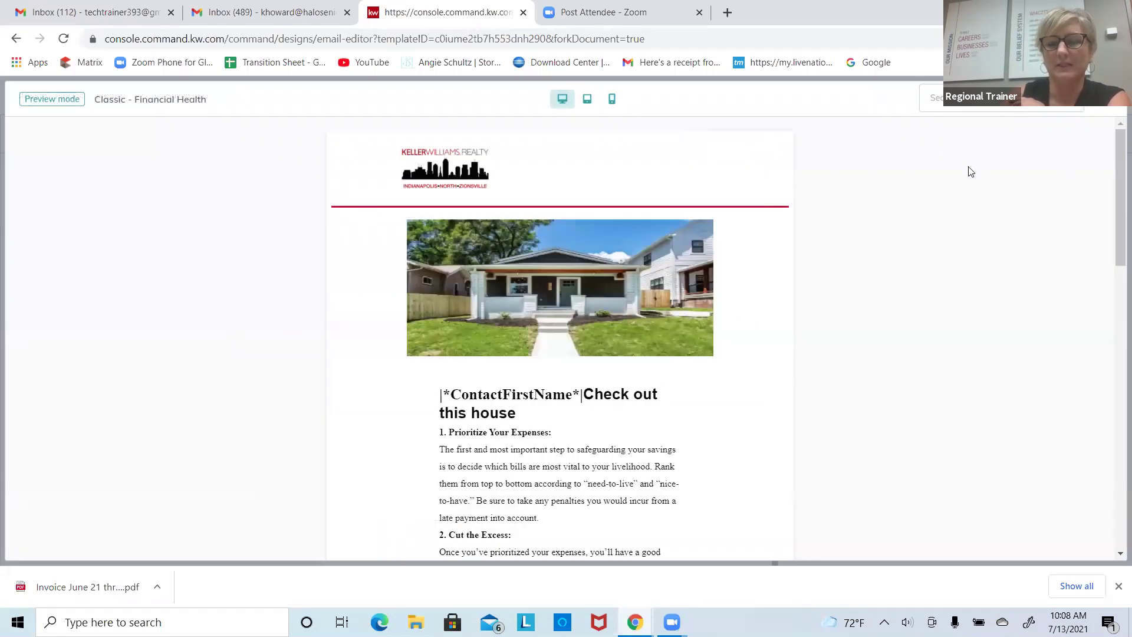
pyautogui.moveTo(1116, 181)
pyautogui.mouseDown()
pyautogui.moveTo(1116, 451)
pyautogui.moveTo(1116, 432)
pyautogui.mouseUp()
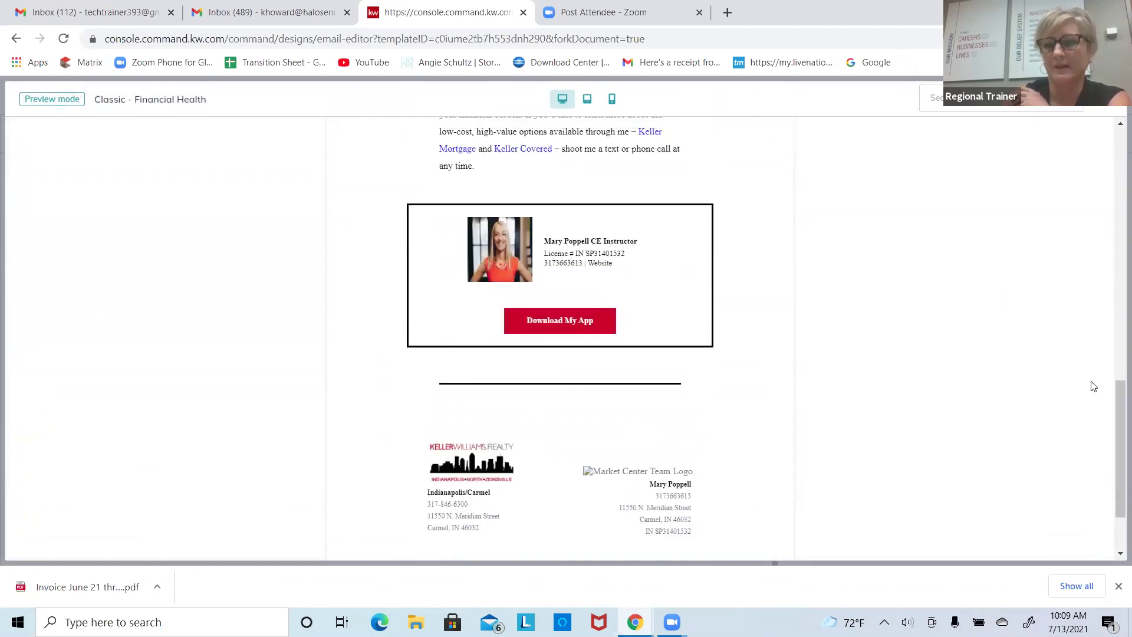
pyautogui.moveTo(1116, 389); pyautogui.dragTo(1116, 139)
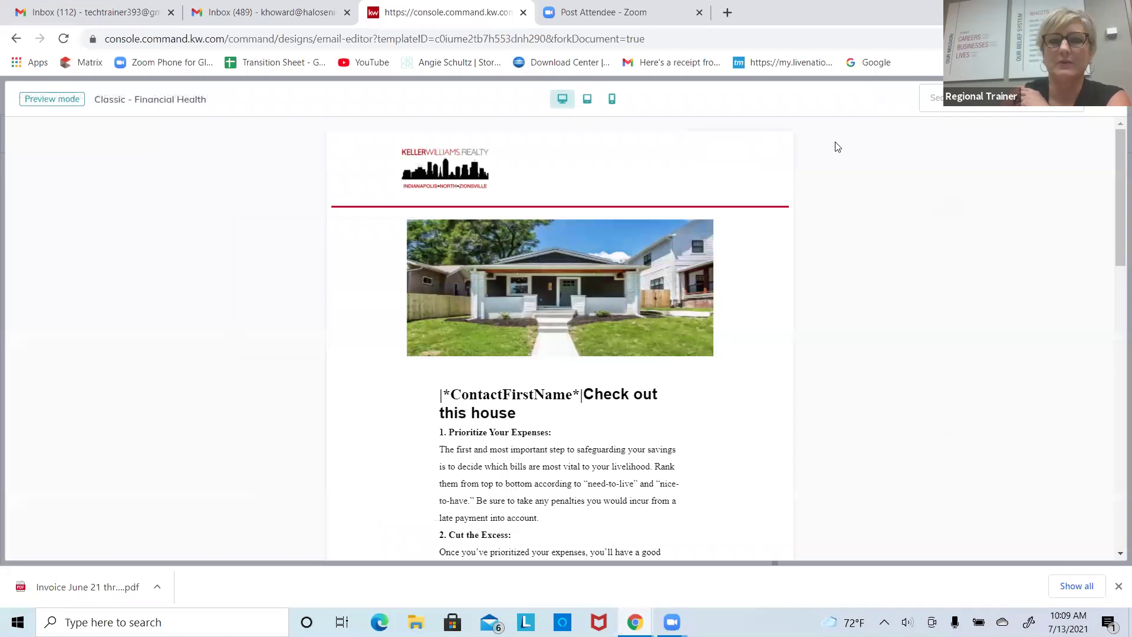
pyautogui.click(587, 102)
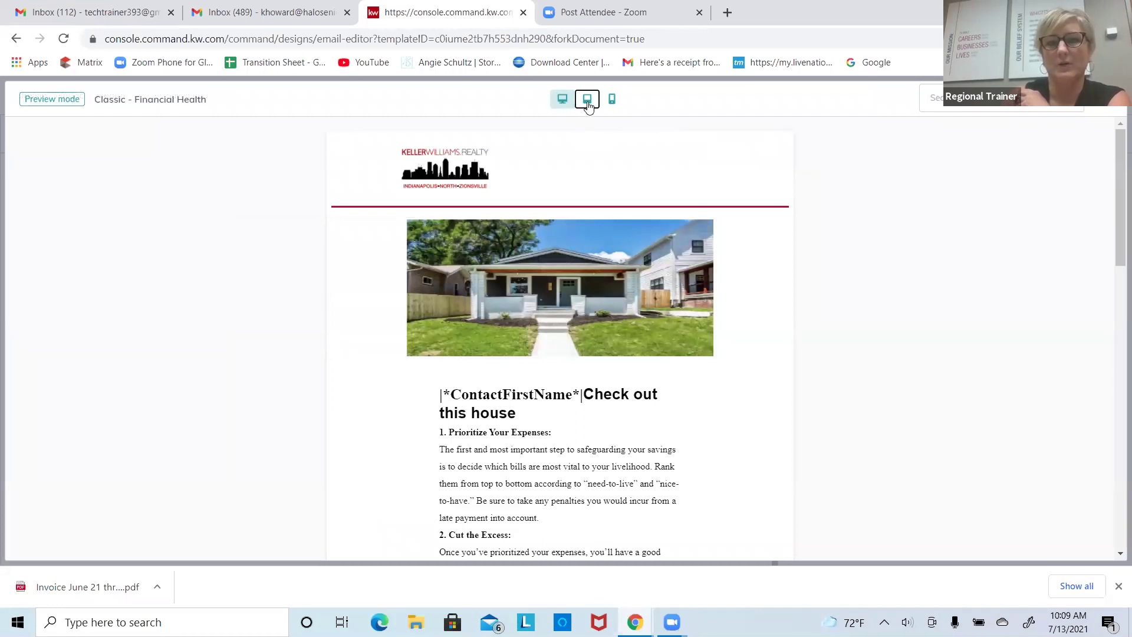
pyautogui.click(611, 101)
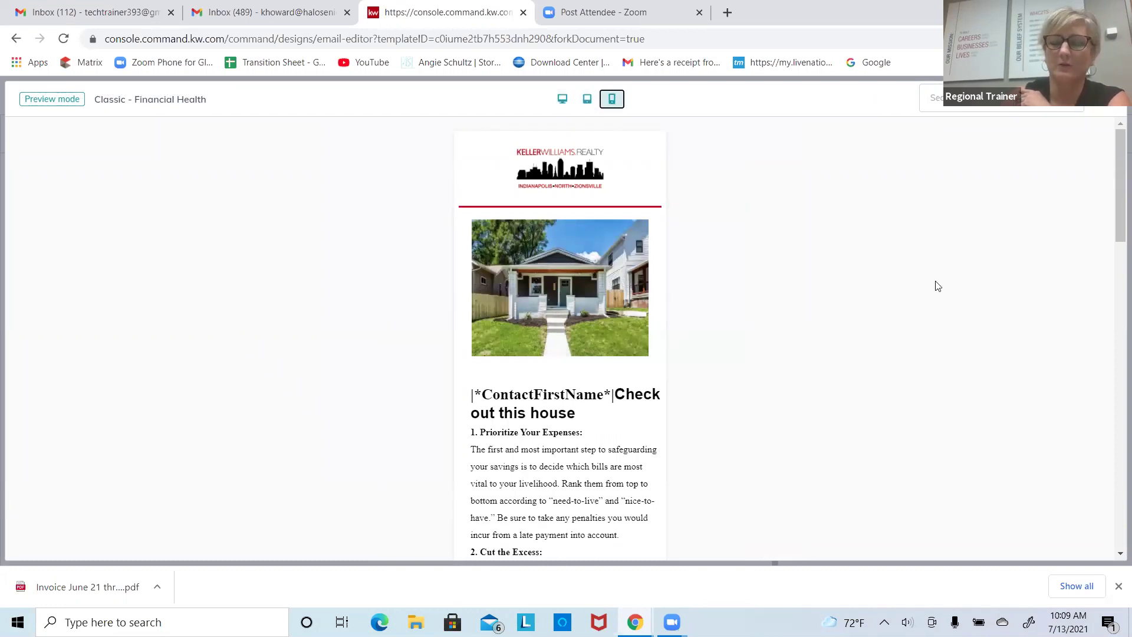
pyautogui.press('Escape')
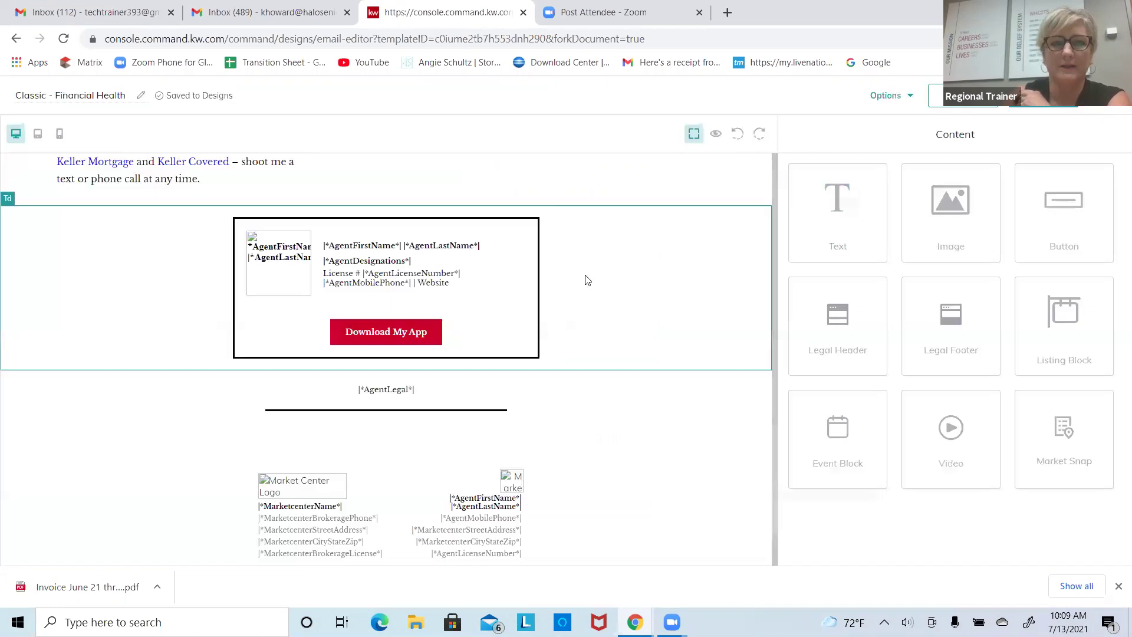
pyautogui.moveTo(772, 377); pyautogui.dragTo(776, 233)
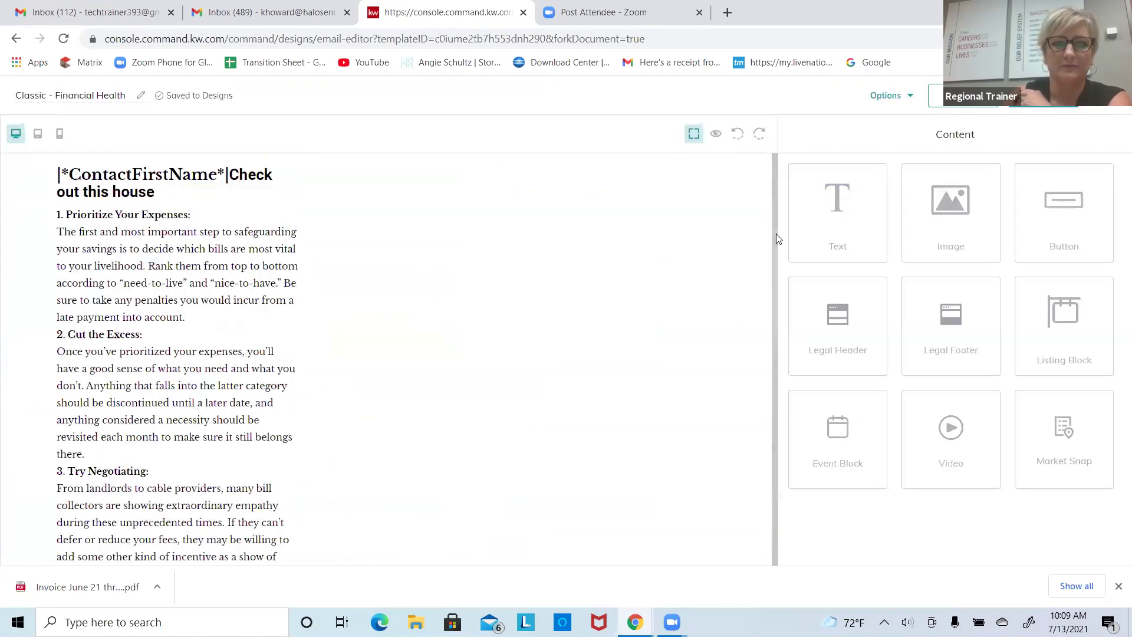
pyautogui.scroll(-2, 556, 291)
pyautogui.scroll(5, 557, 292)
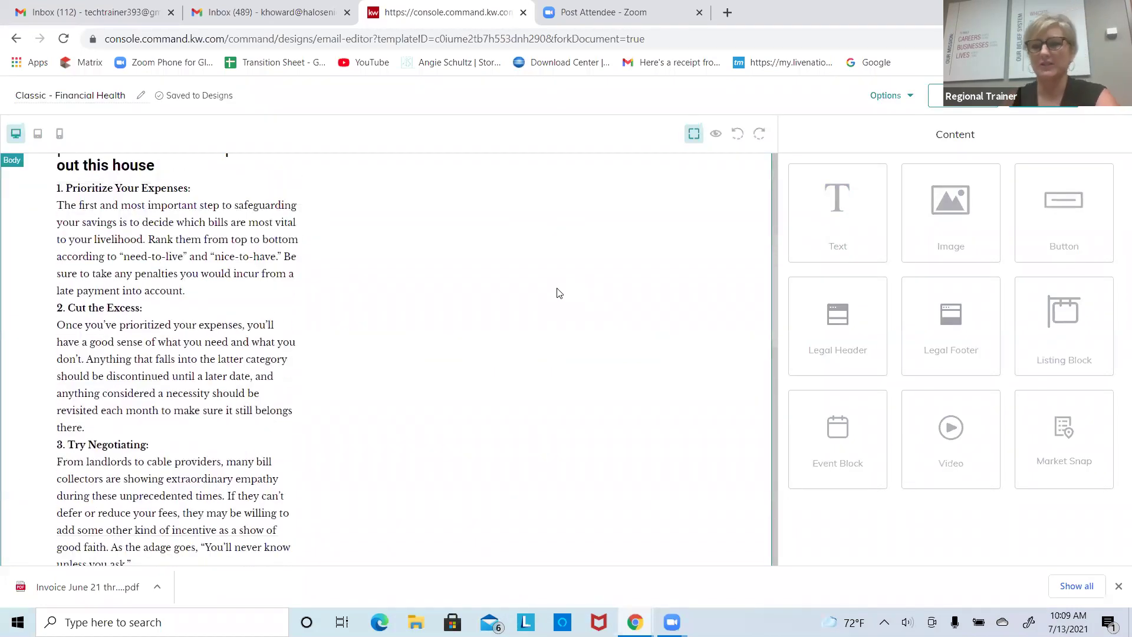
pyautogui.scroll(-10, 559, 293)
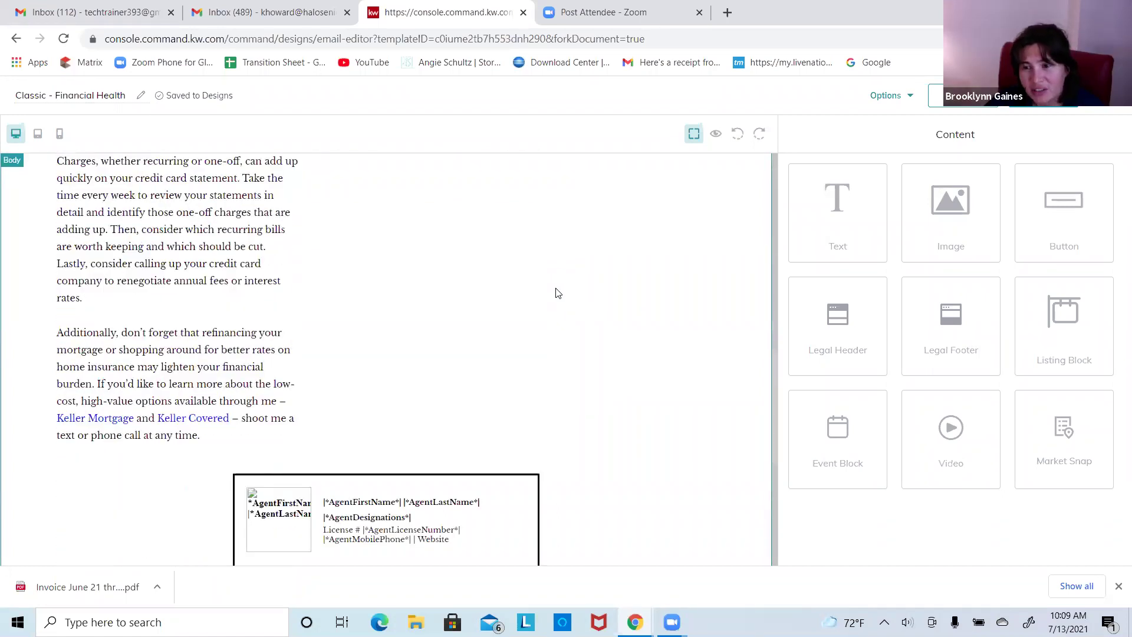
pyautogui.press('XF86AudioLowerVolume')
pyautogui.press('XF86AudioLowerVolume')
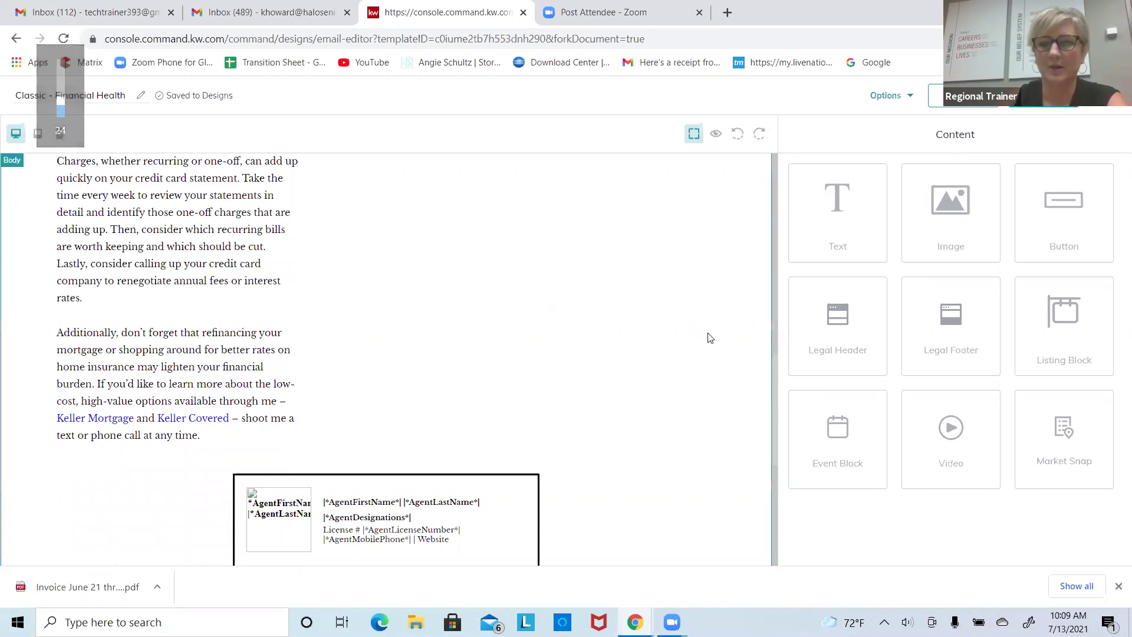
pyautogui.scroll(5, 771, 383)
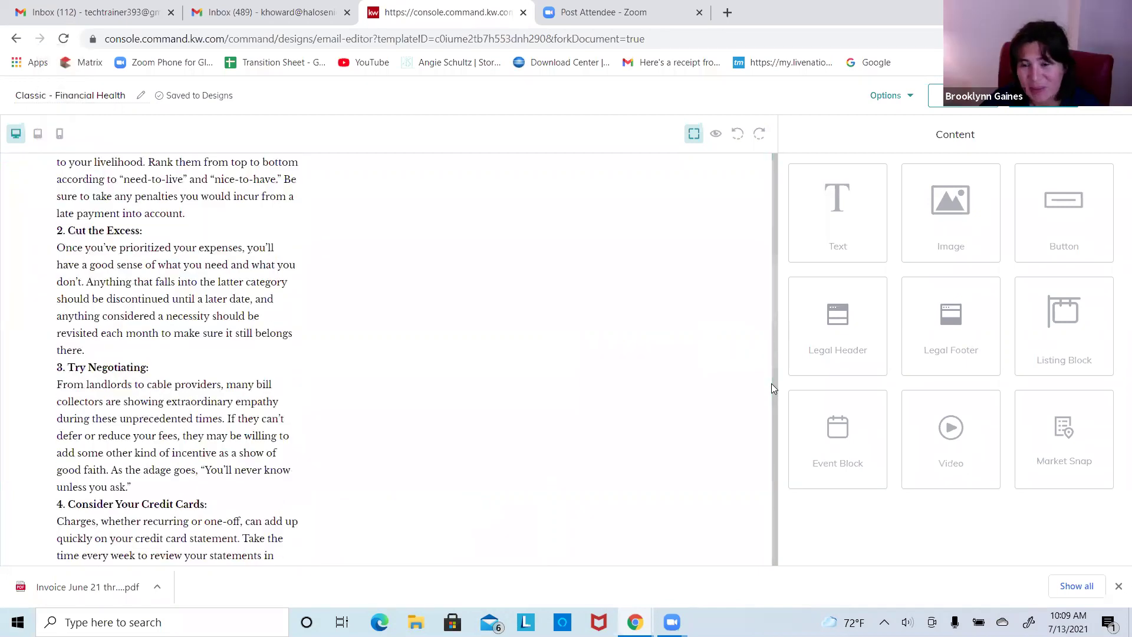
pyautogui.scroll(-5, 771, 354)
pyautogui.scroll(3, 766, 283)
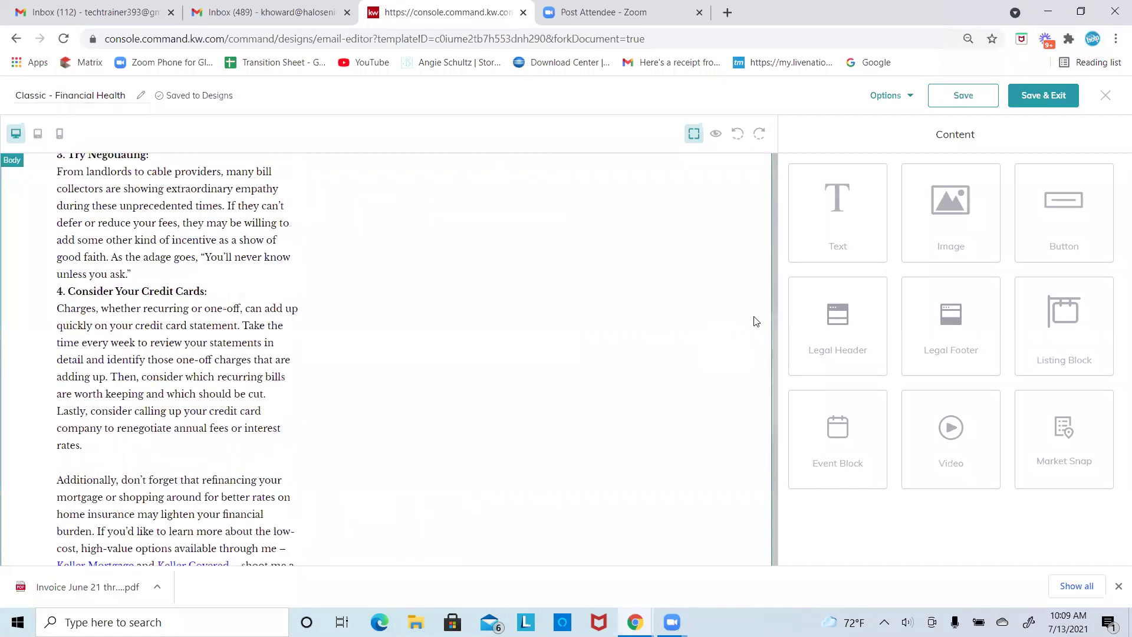
pyautogui.scroll(10, 771, 318)
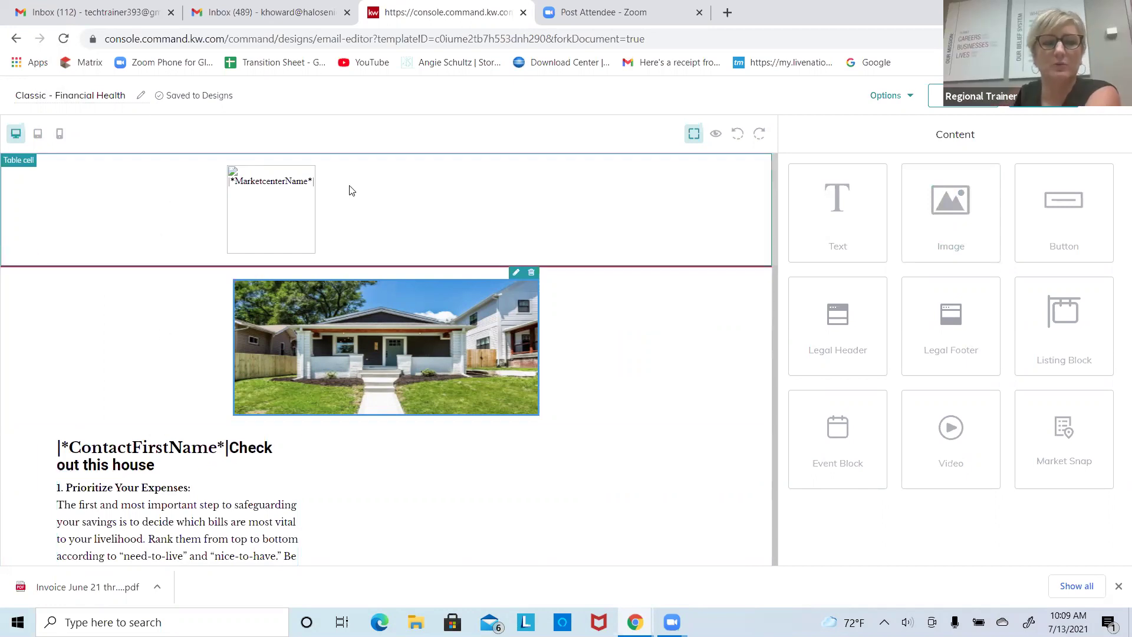
pyautogui.click(213, 455)
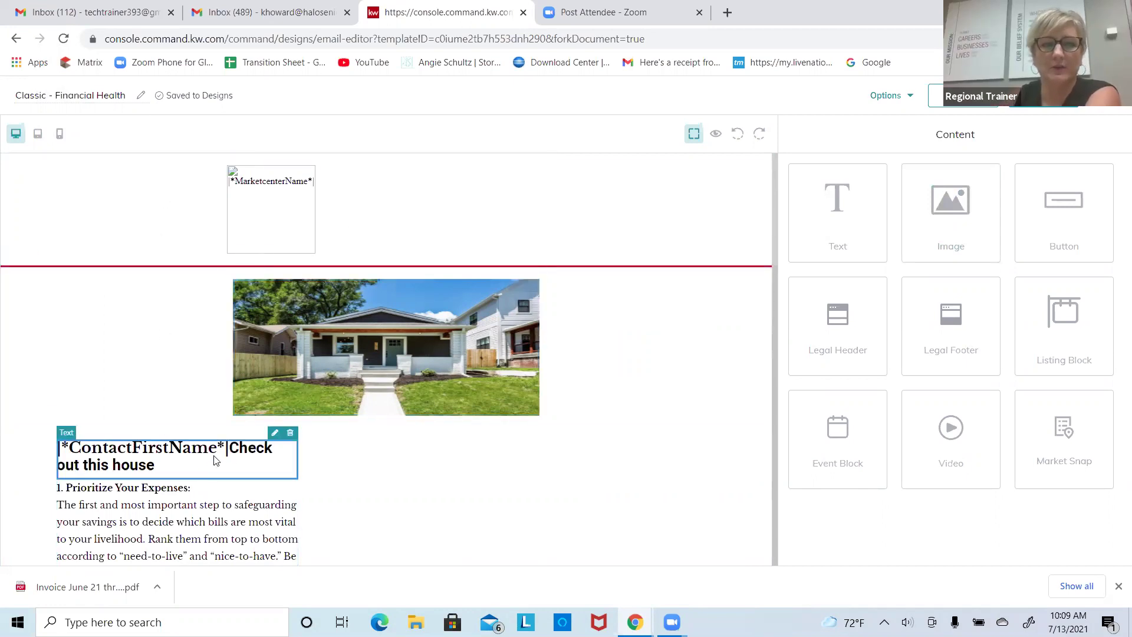
pyautogui.click(401, 329)
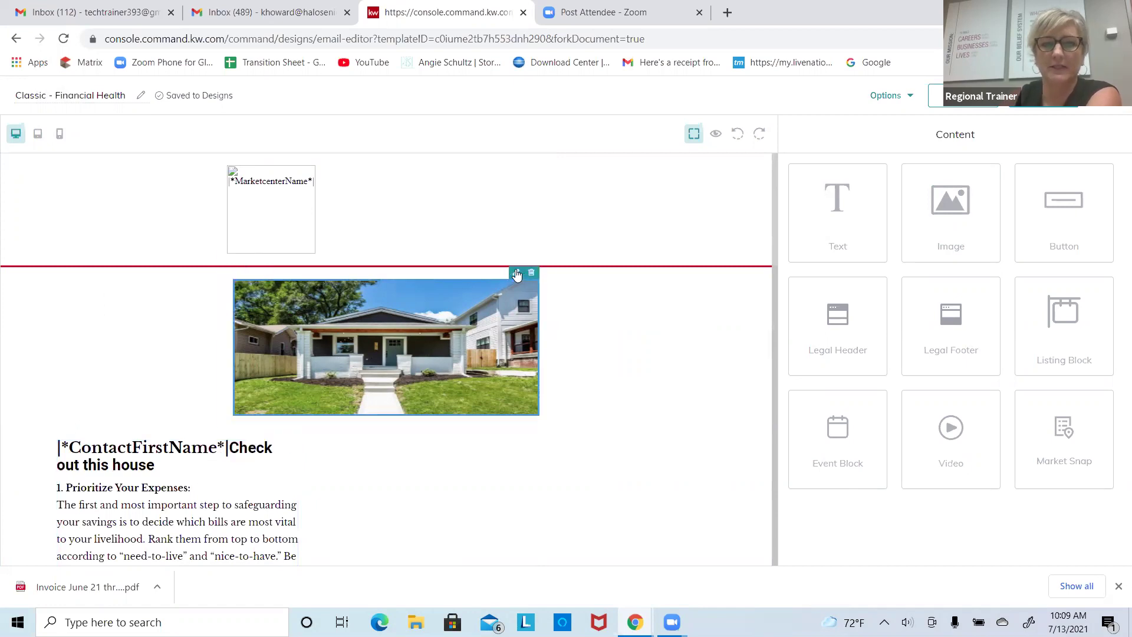
pyautogui.click(516, 274)
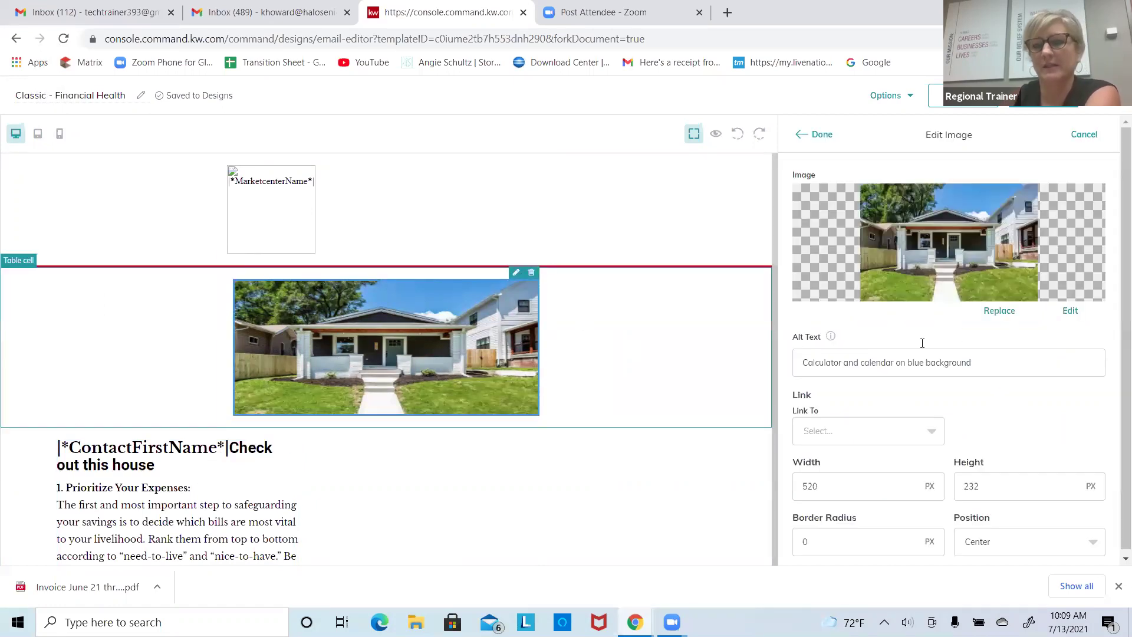
pyautogui.click(994, 313)
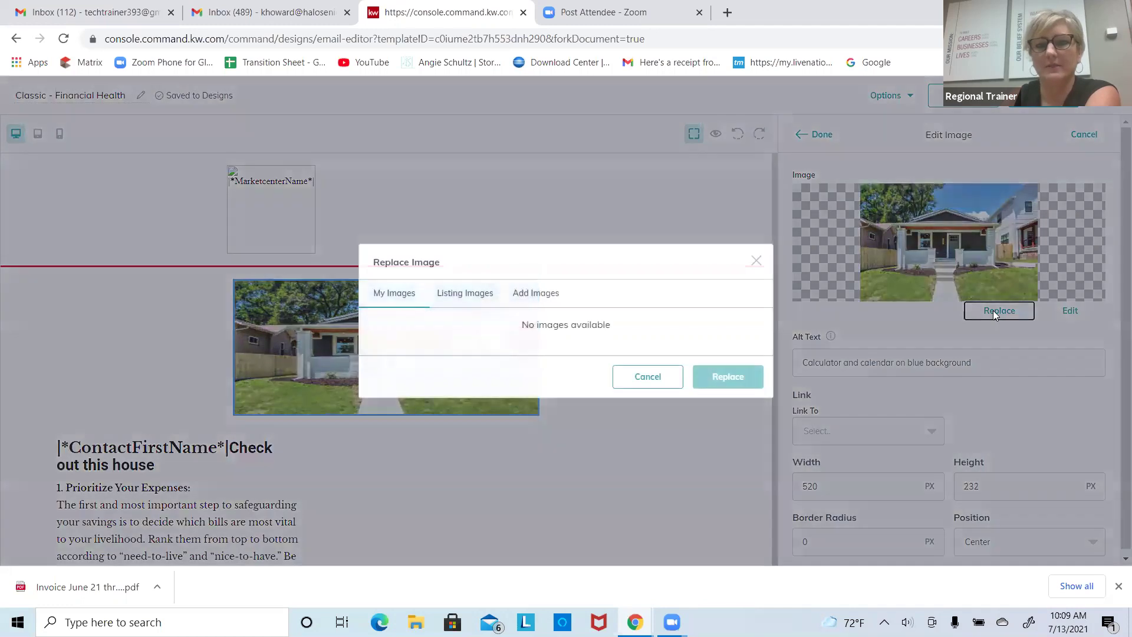
pyautogui.click(544, 305)
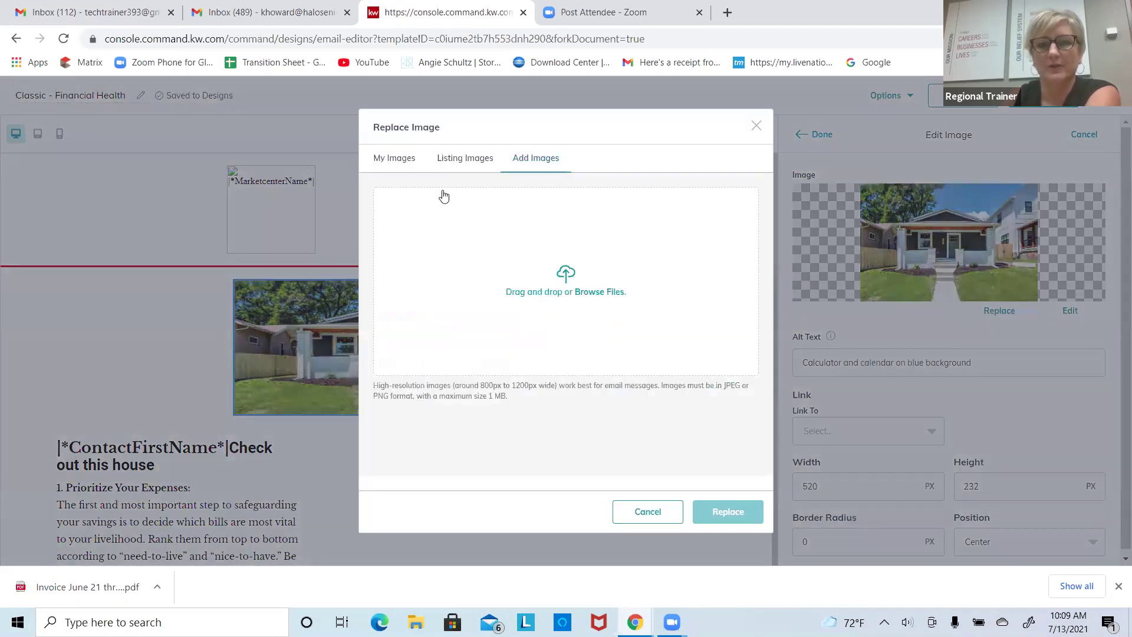
pyautogui.click(453, 161)
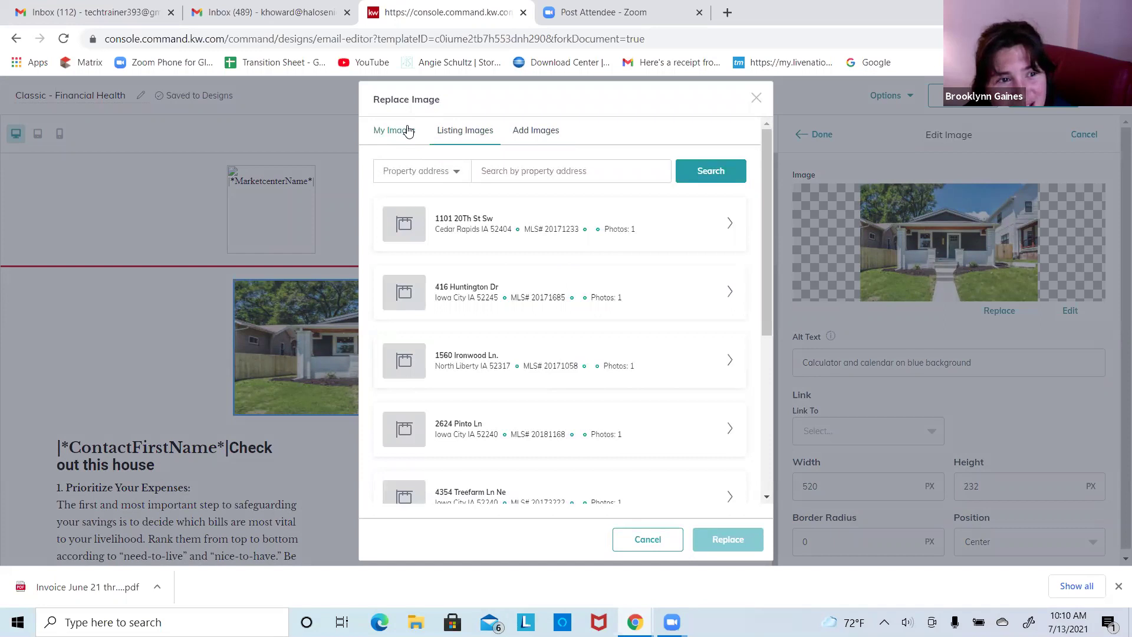
pyautogui.click(757, 99)
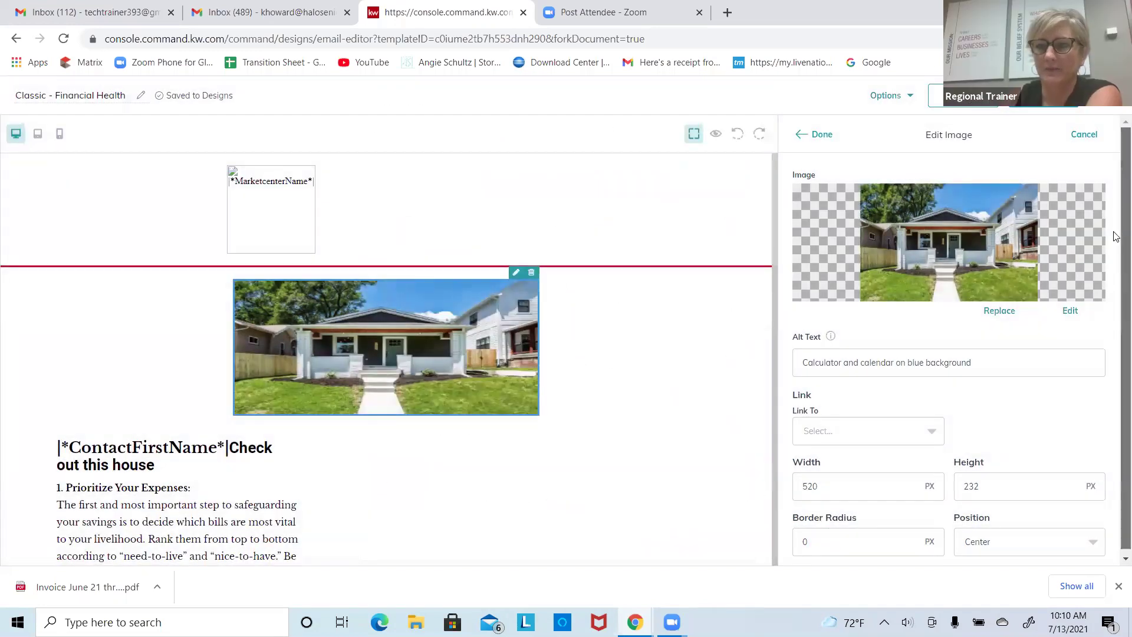
pyautogui.click(819, 134)
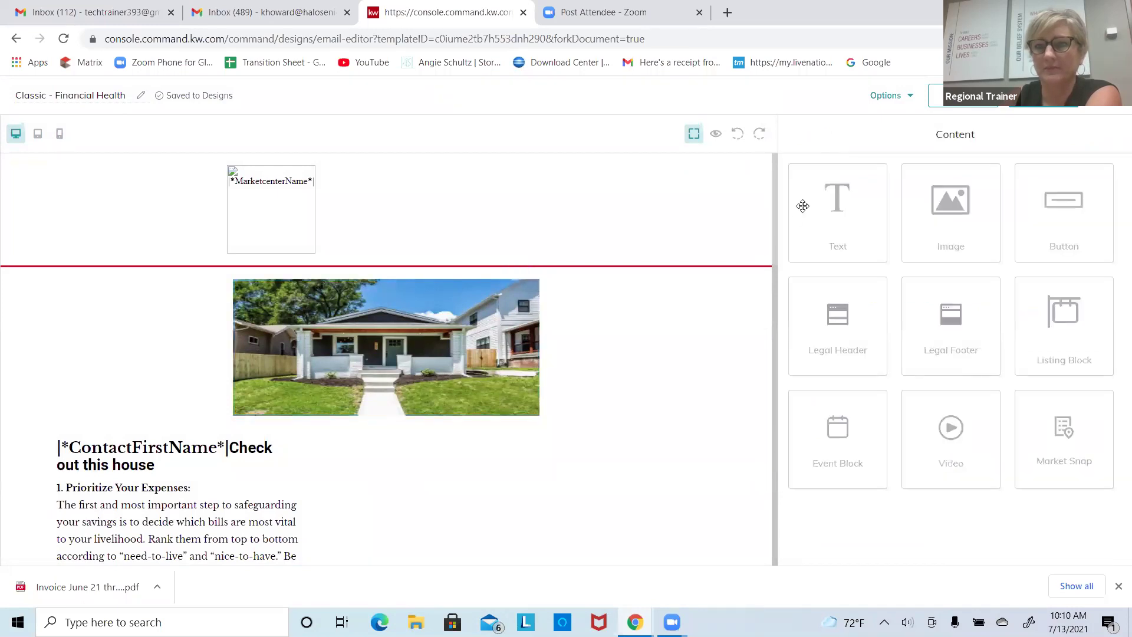
# Step: Place a new Image block above the house photo without choosing a picture
pyautogui.moveTo(963, 223); pyautogui.dragTo(618, 310)
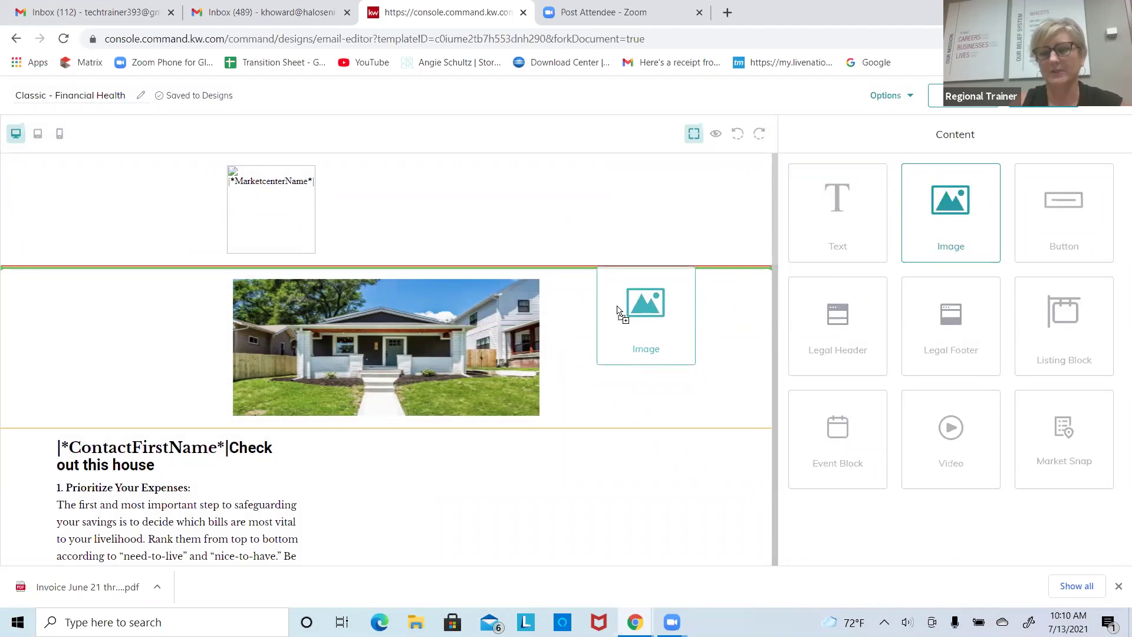
pyautogui.moveTo(618, 311); pyautogui.dragTo(589, 322)
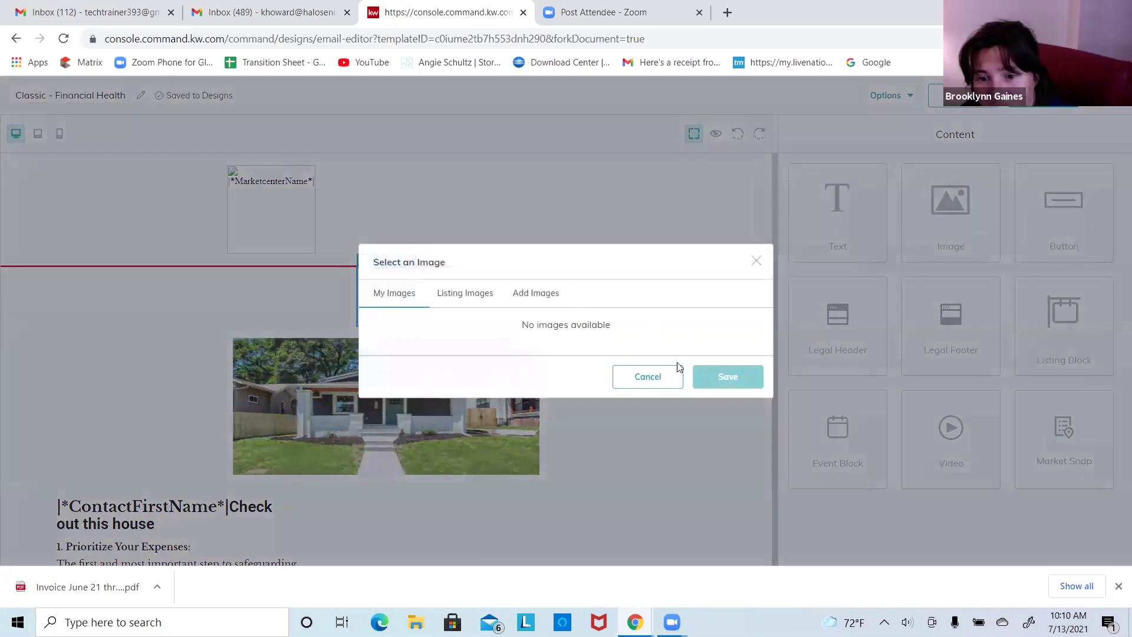
pyautogui.click(648, 379)
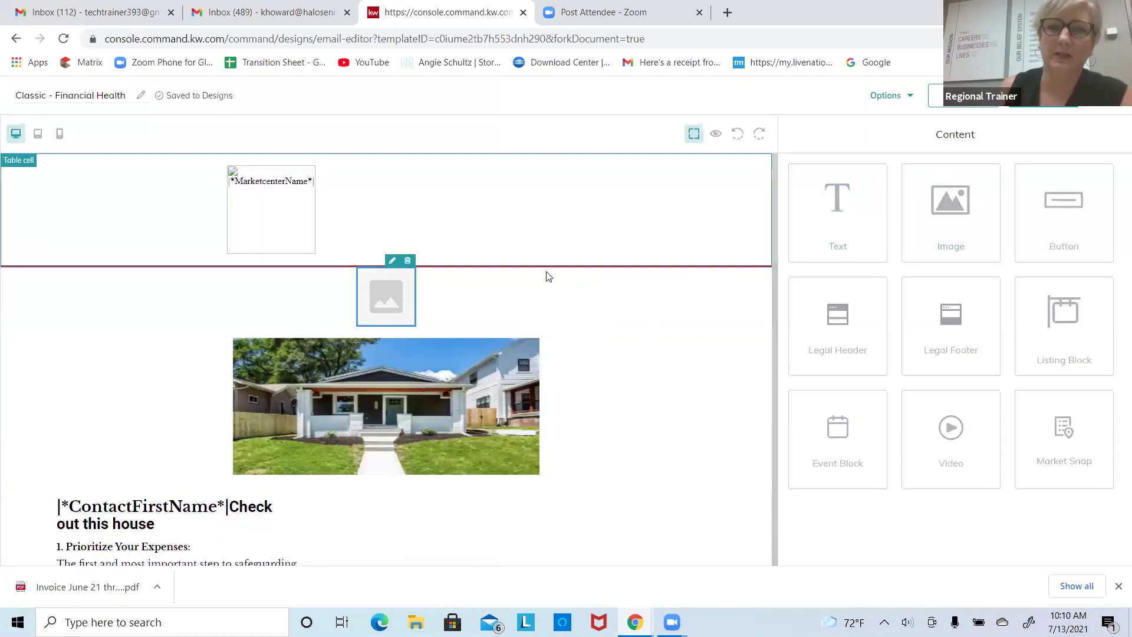
# Step: Check the placeholder's Replace > Add Images choices and cancel, leaving it empty
pyautogui.click(393, 260)
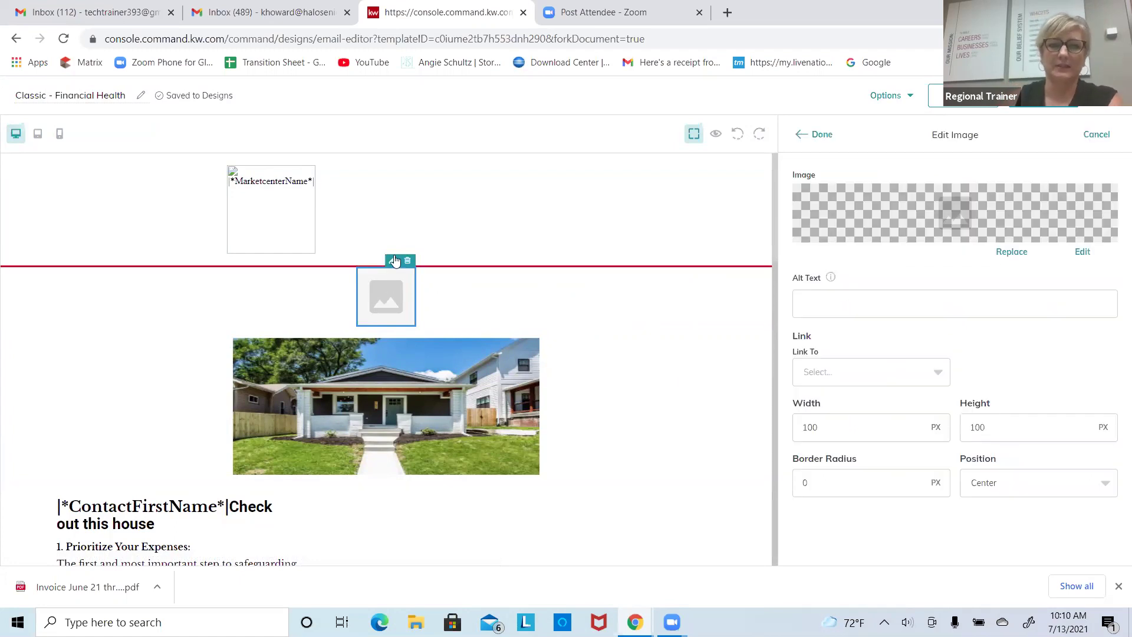
pyautogui.click(1022, 252)
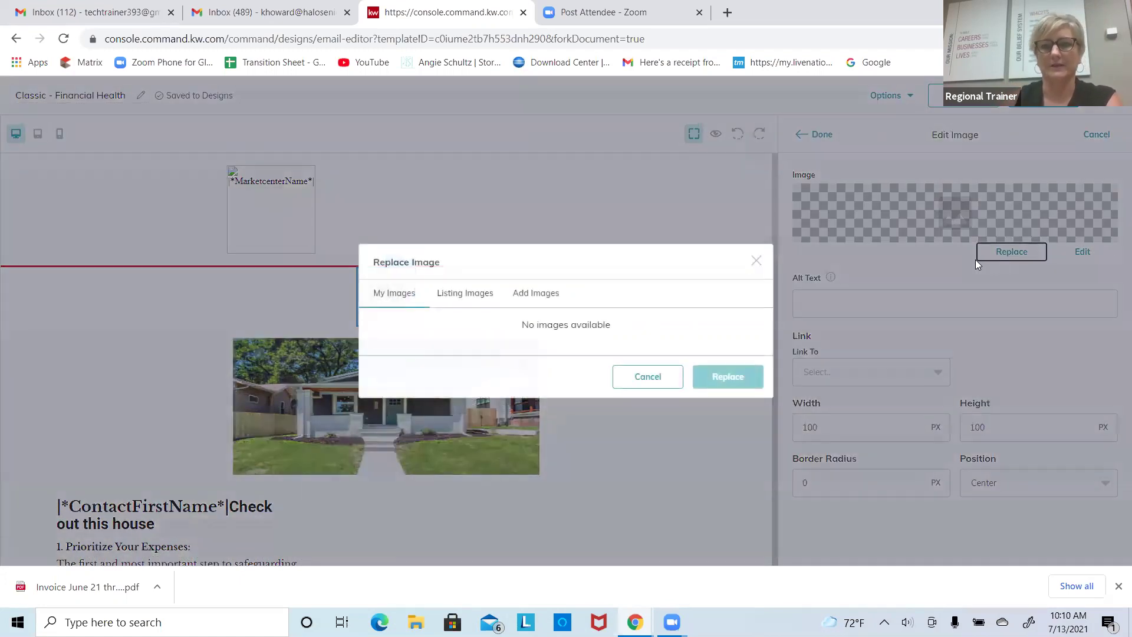
pyautogui.click(529, 296)
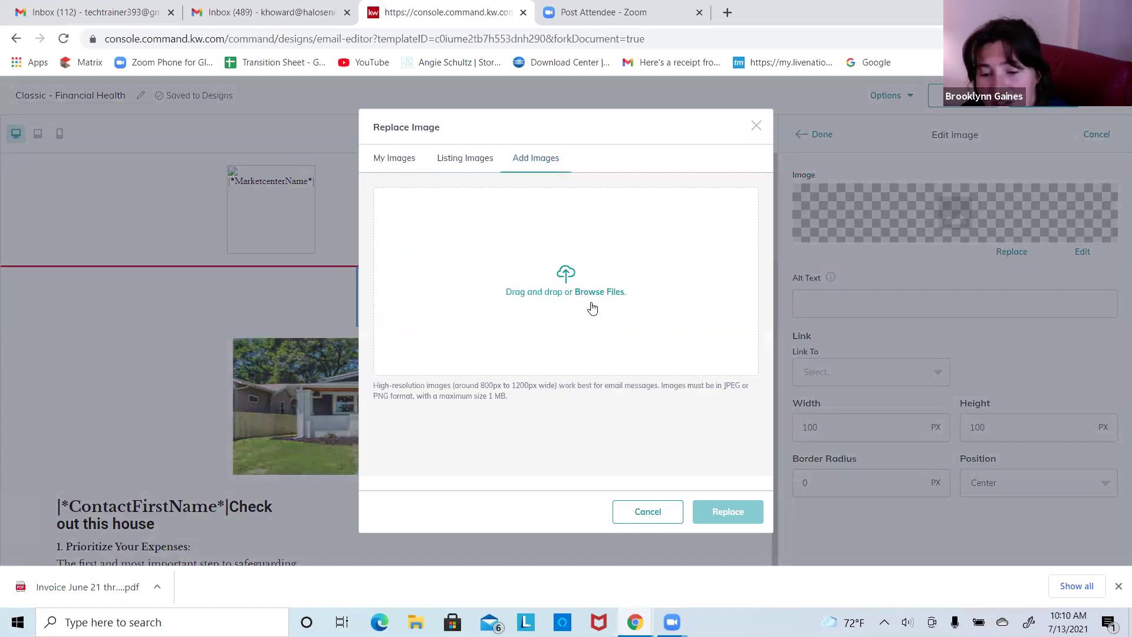
pyautogui.click(648, 512)
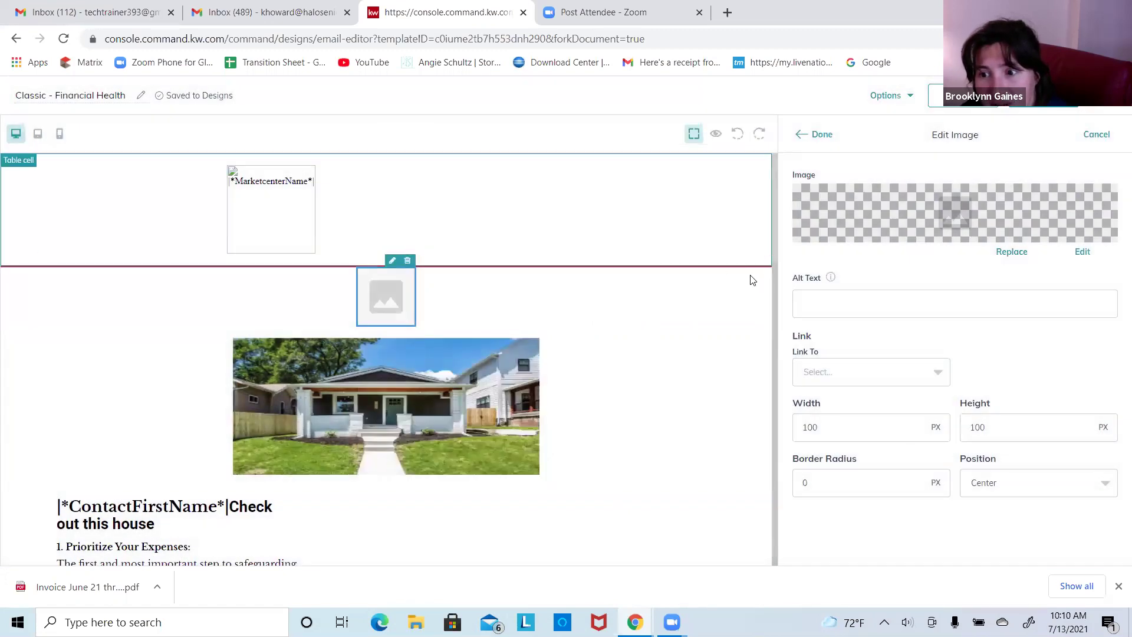
pyautogui.scroll(-6, 763, 354)
pyautogui.scroll(-1, 619, 339)
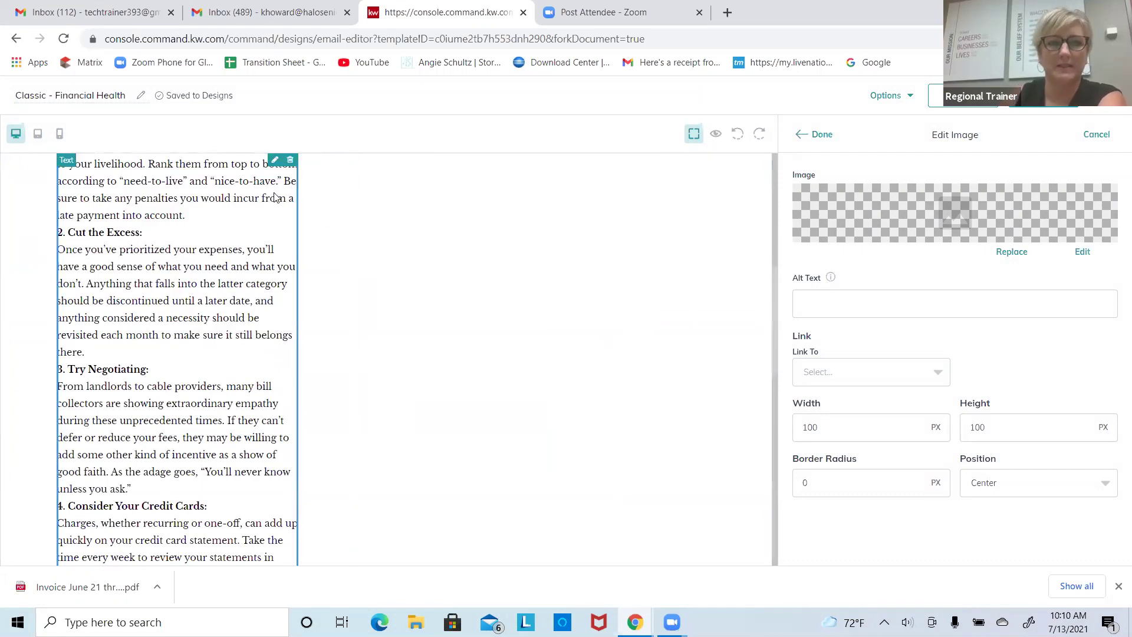
# Step: Delete the numbered financial tips text block and scroll through the email to review it
pyautogui.click(290, 161)
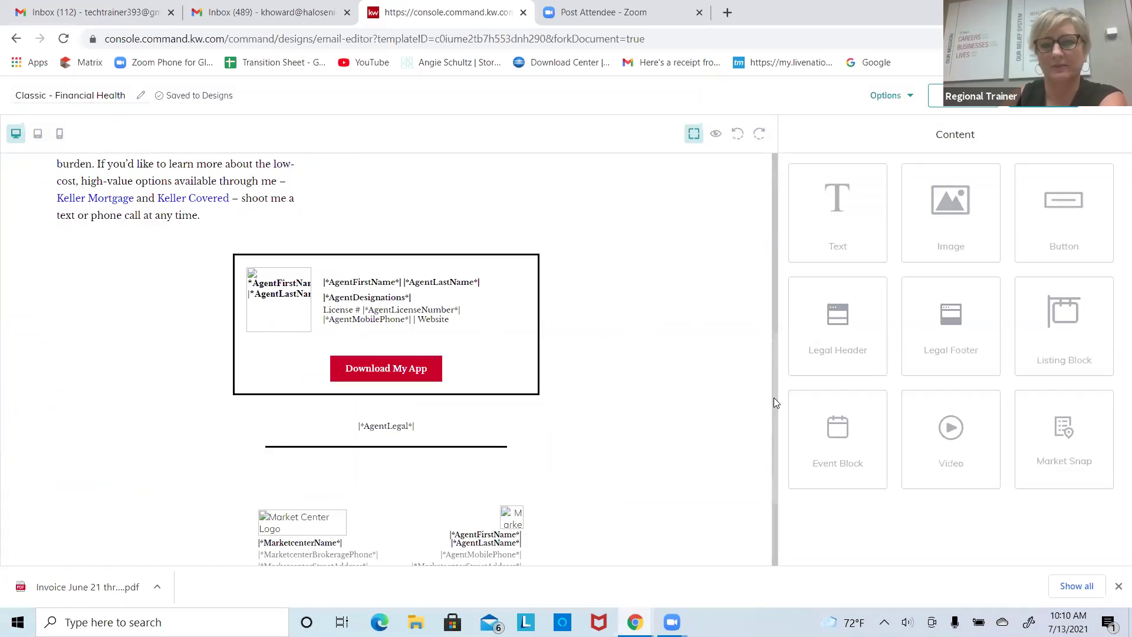
pyautogui.scroll(6, 766, 230)
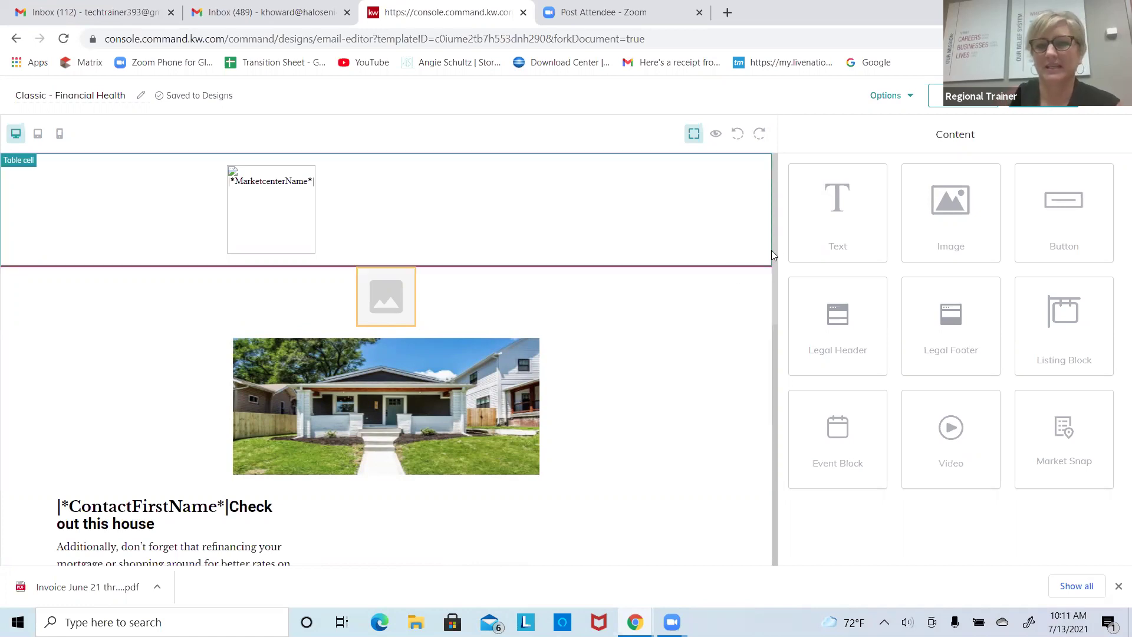
pyautogui.scroll(-4, 773, 261)
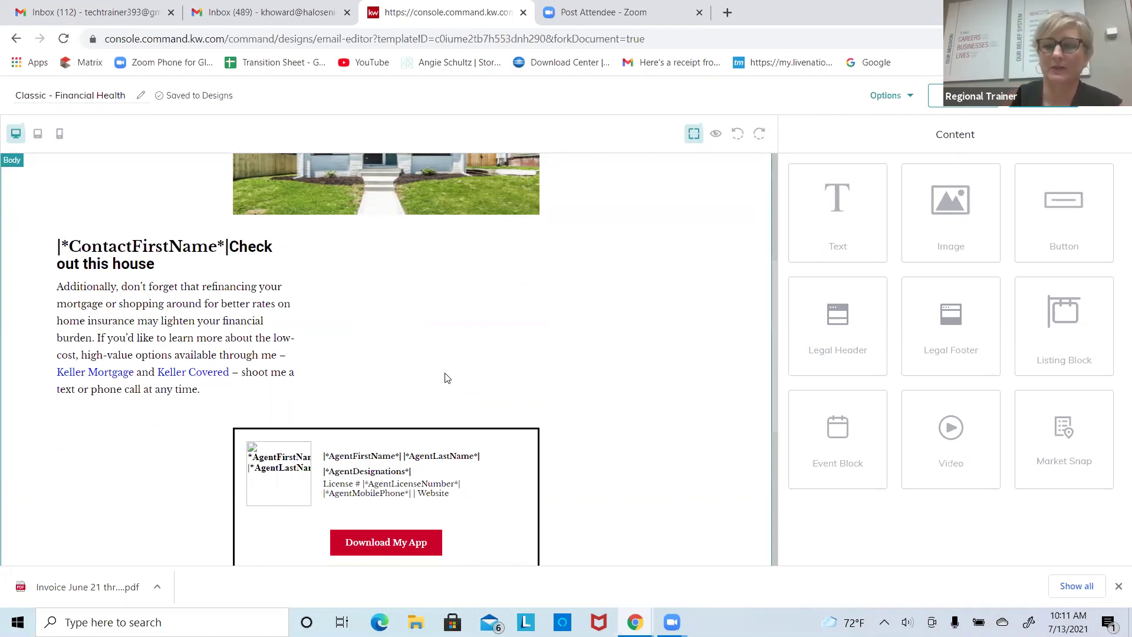
pyautogui.scroll(3, 768, 303)
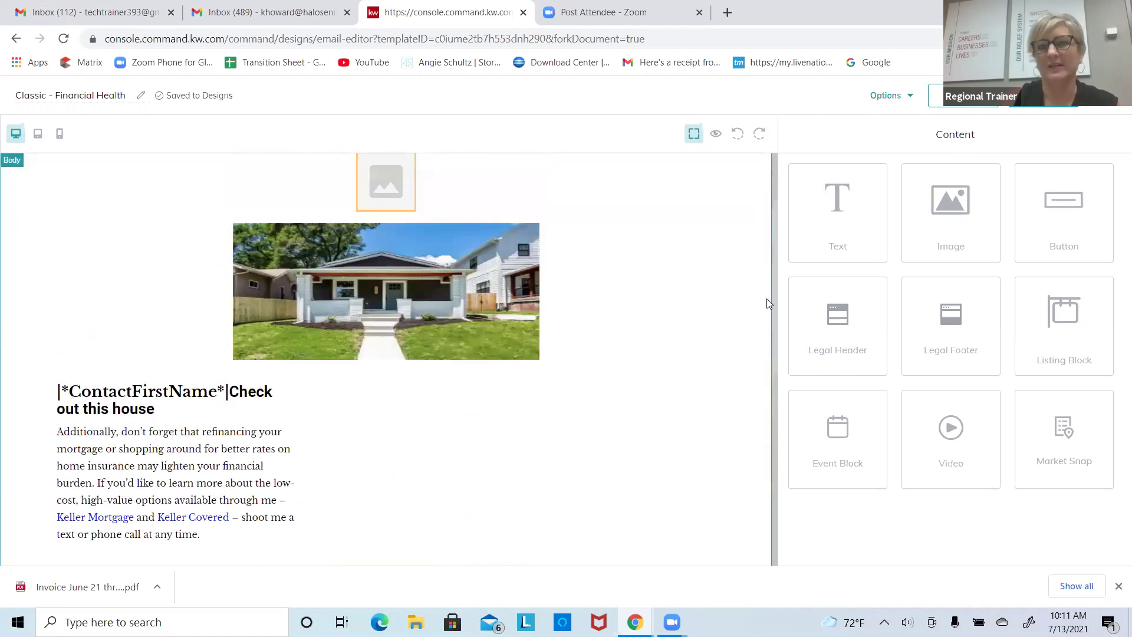
pyautogui.scroll(1, 768, 303)
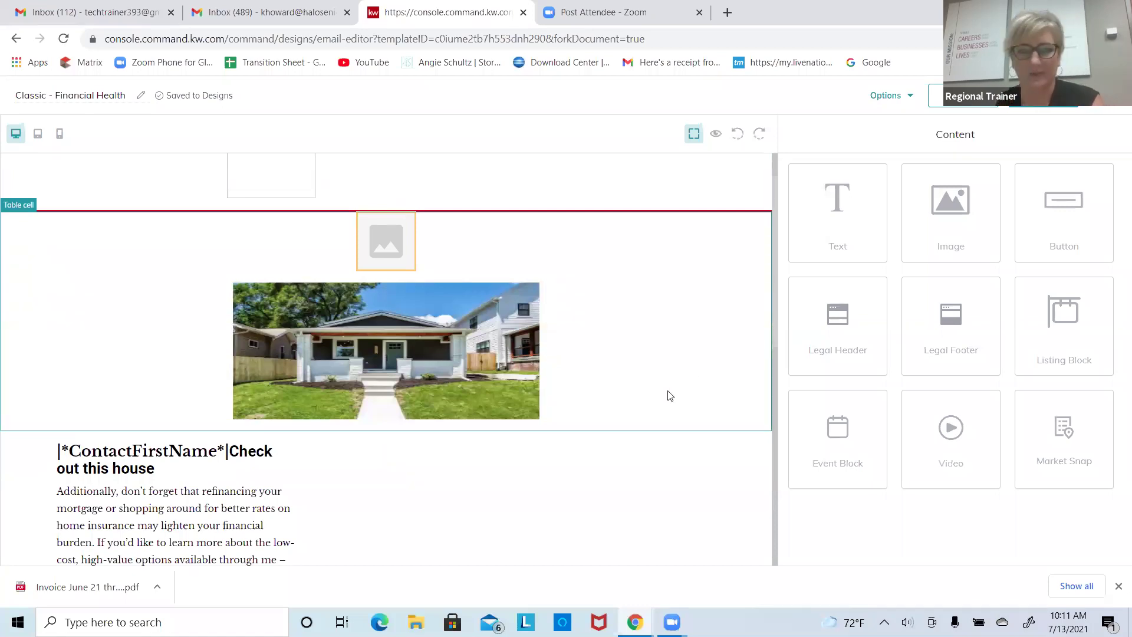
pyautogui.scroll(-6, 773, 424)
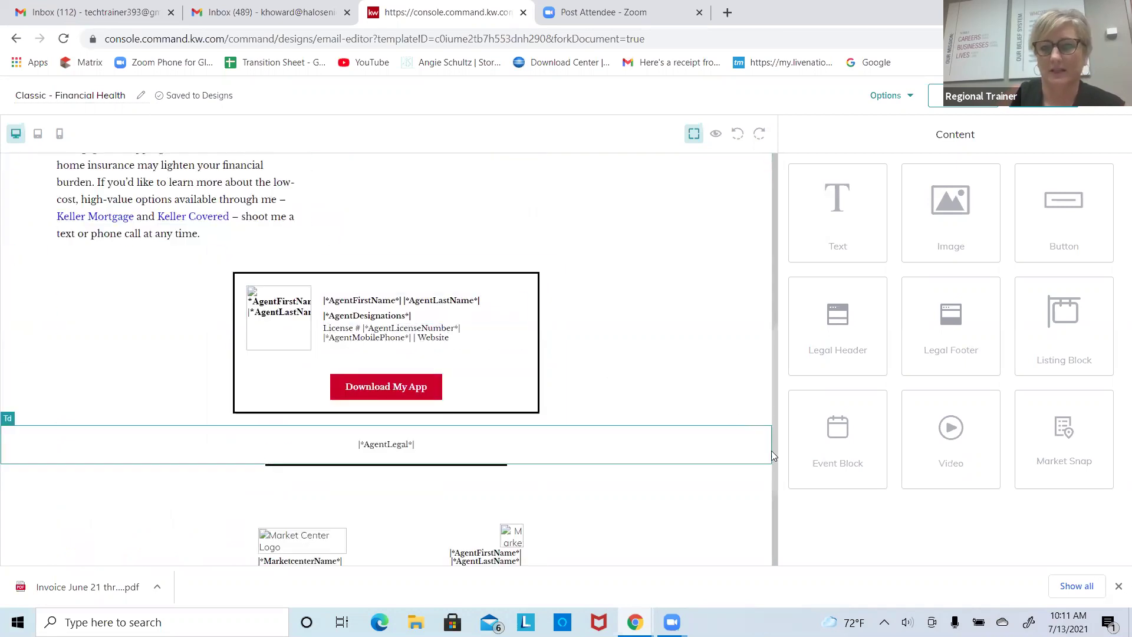
pyautogui.scroll(5, 773, 453)
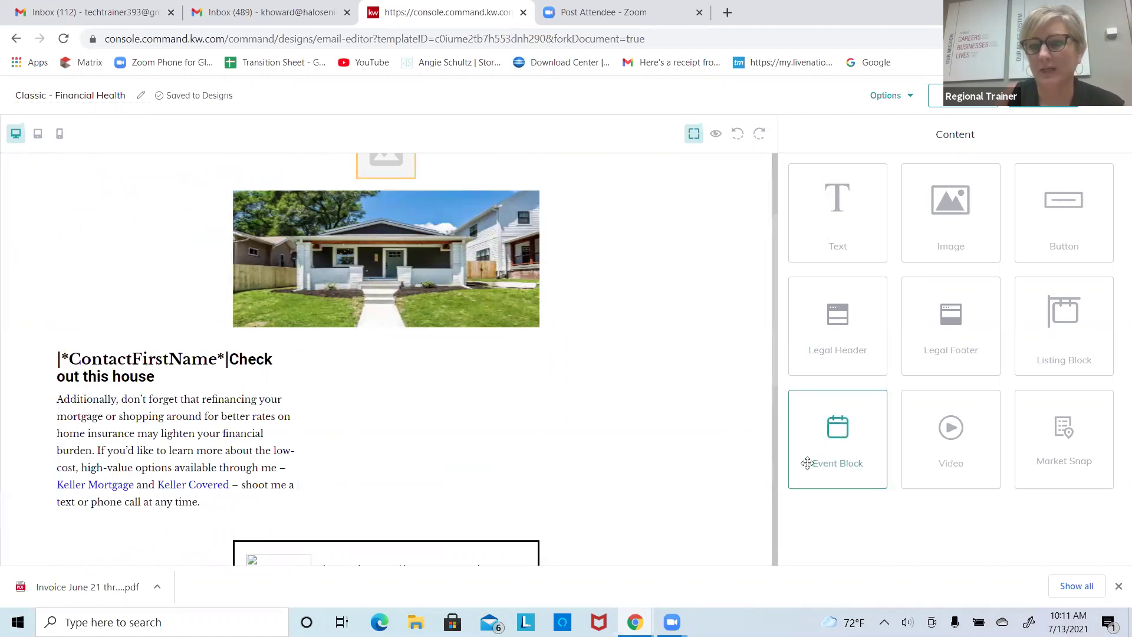
# Step: Add an Event Block below the 'Check out this house' refinancing paragraph
pyautogui.moveTo(836, 434); pyautogui.dragTo(367, 469)
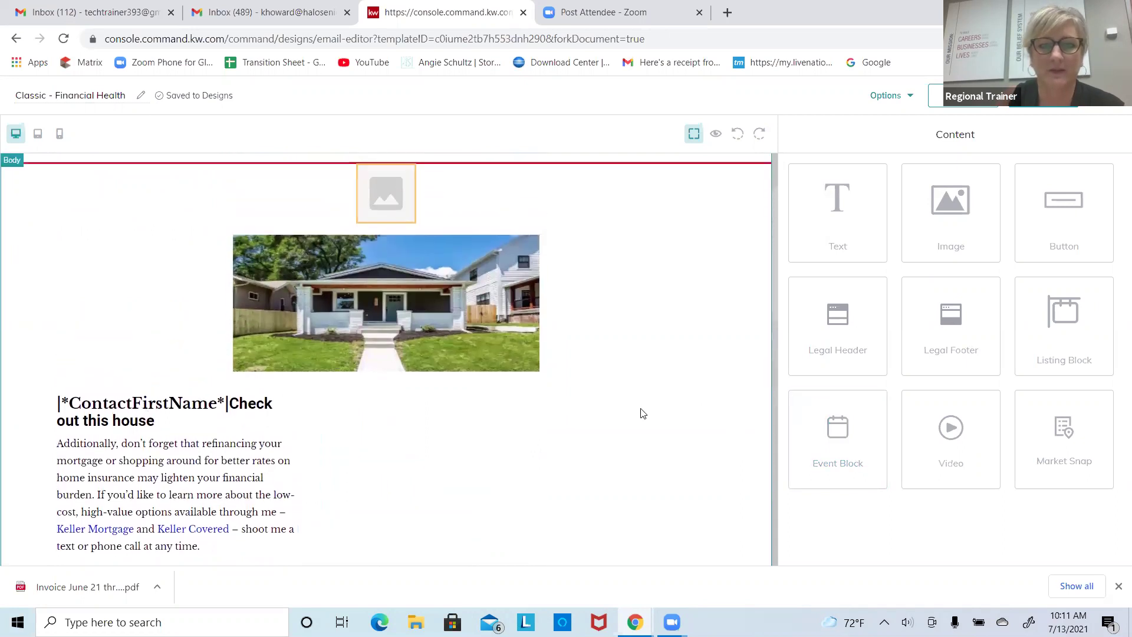
pyautogui.scroll(-3, 658, 413)
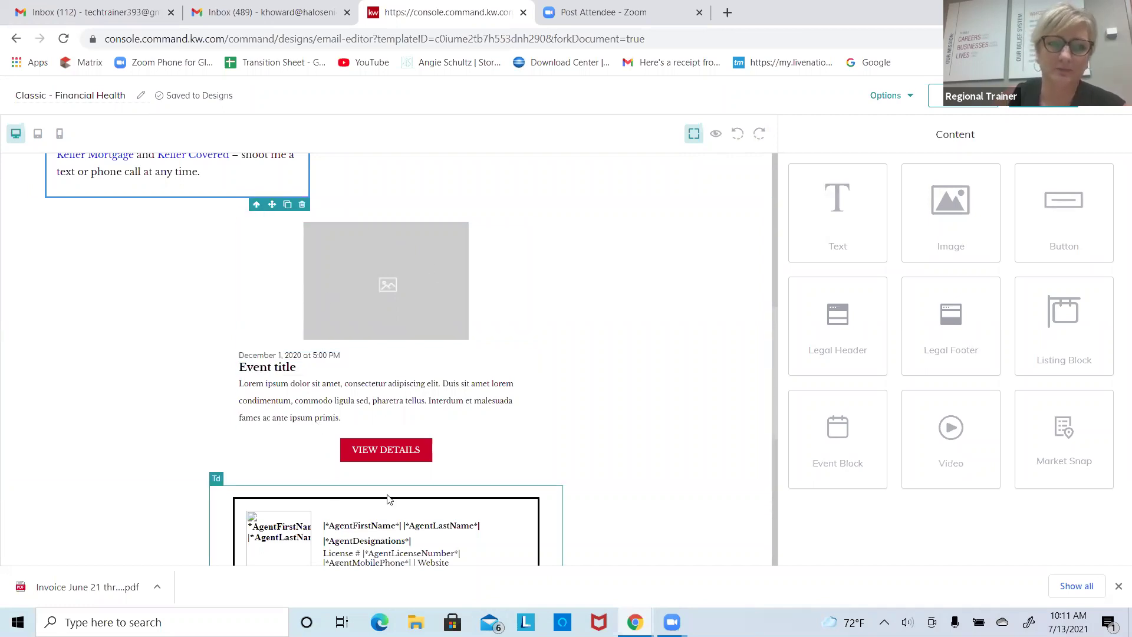
# Step: Change the event button's wording from VIEW DETAILS to 'Learn more here'
pyautogui.click(401, 451)
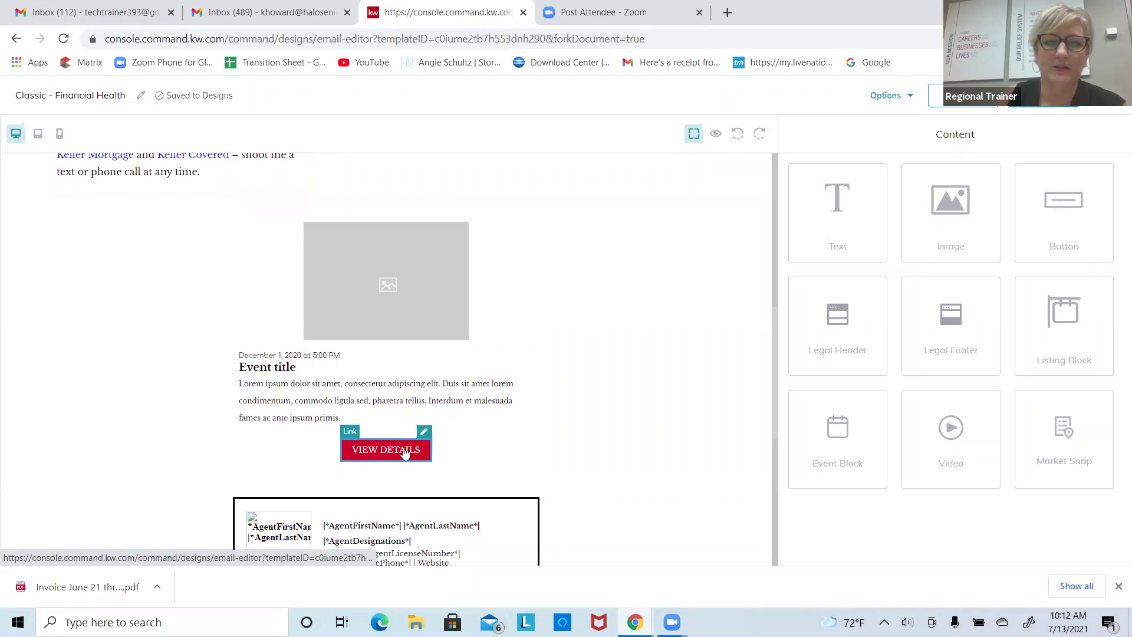
pyautogui.click(424, 431)
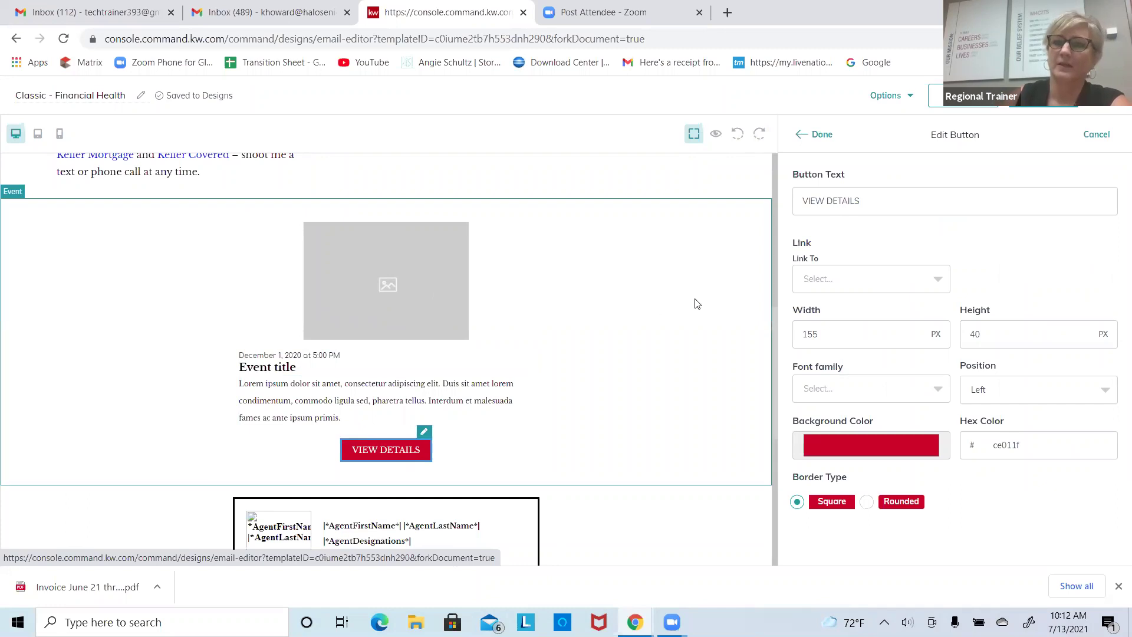
pyautogui.click(874, 200)
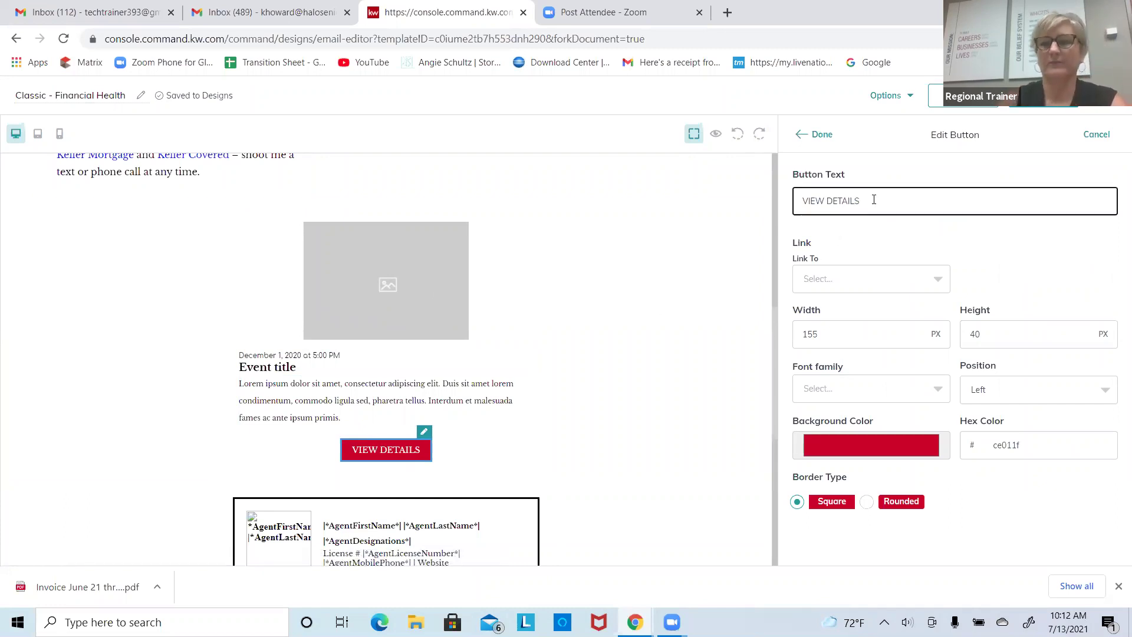
pyautogui.press('BackSpace')
pyautogui.press('BackSpace')
pyautogui.press('BackSpace')
pyautogui.press('BackSpace')
pyautogui.press('BackSpace')
pyautogui.press('BackSpace')
pyautogui.press('BackSpace')
pyautogui.press('BackSpace')
pyautogui.press('BackSpace')
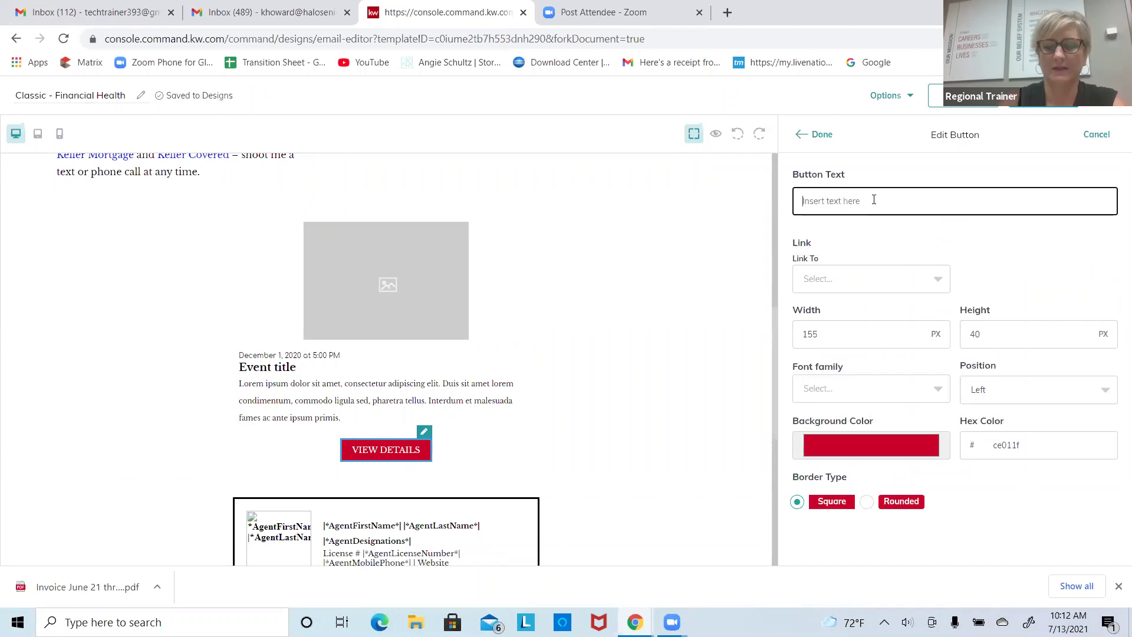
pyautogui.write('L')
pyautogui.press('BackSpace')
pyautogui.press('BackSpace')
pyautogui.press('BackSpace')
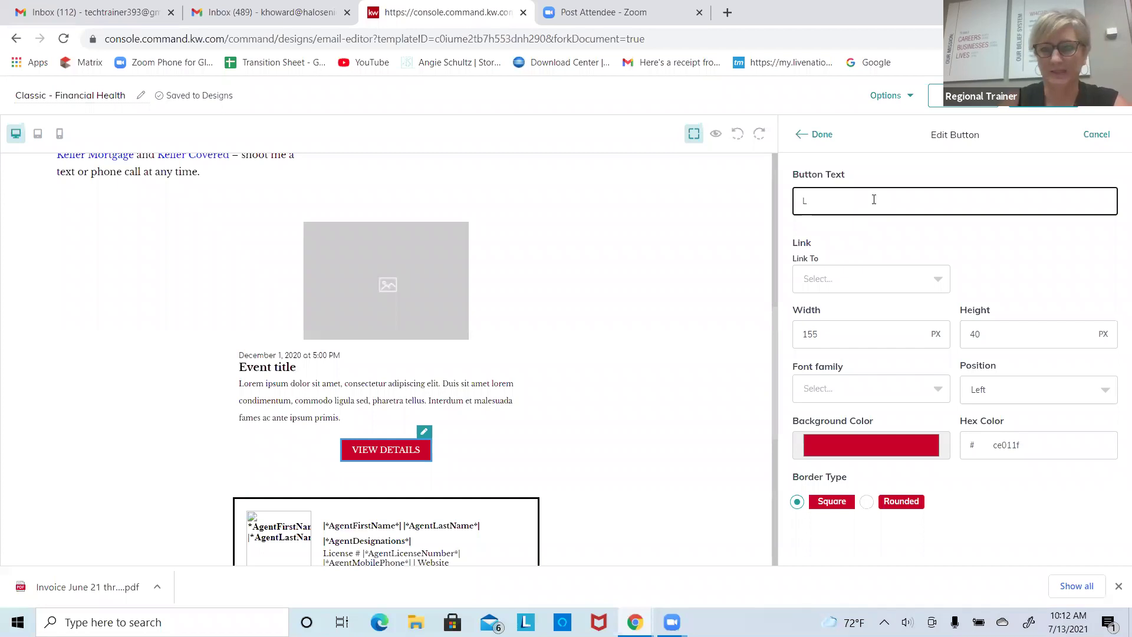
pyautogui.write('earn more here sdfasdfsd')
pyautogui.press('BackSpace')
pyautogui.press('BackSpace')
pyautogui.press('BackSpace')
pyautogui.press('BackSpace')
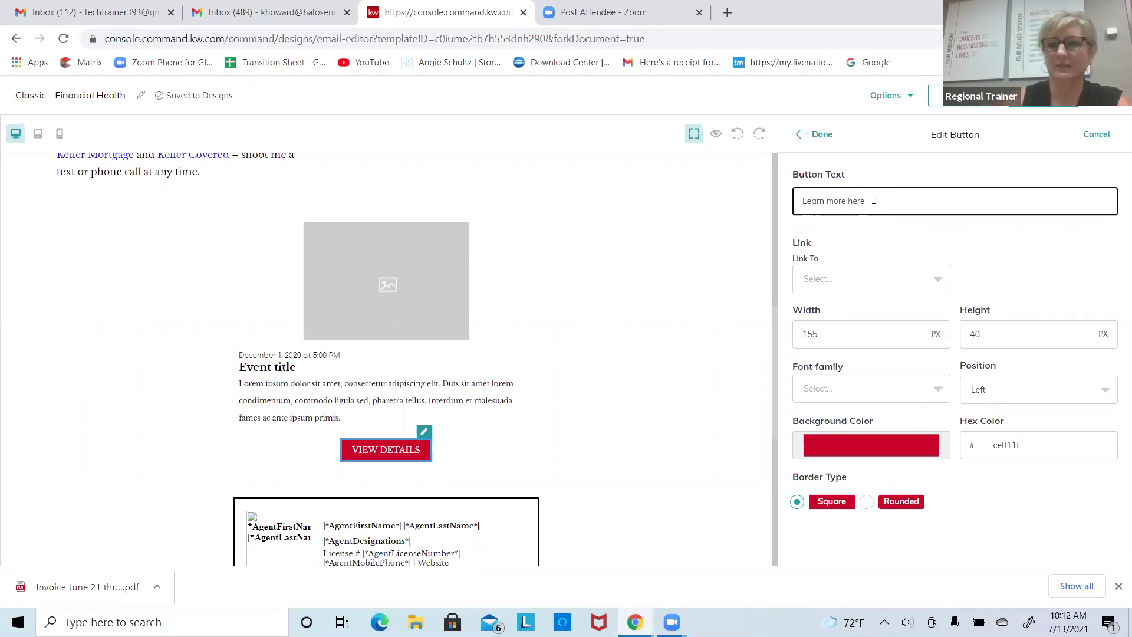
# Step: Set the event button's background colour to blue (2401d0)
pyautogui.click(876, 452)
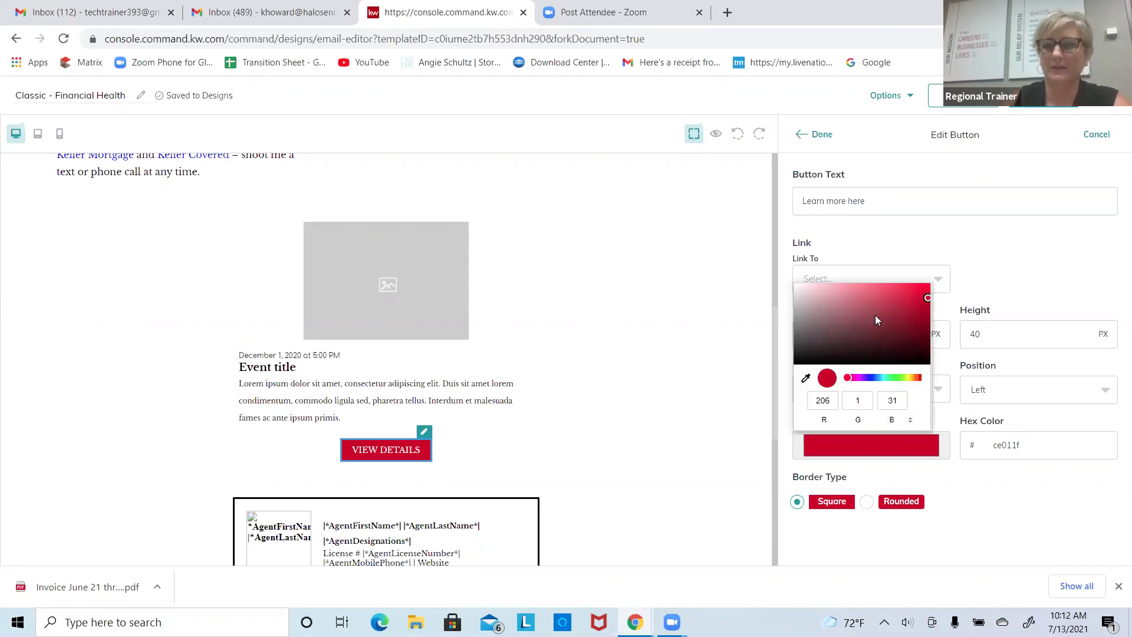
pyautogui.click(868, 377)
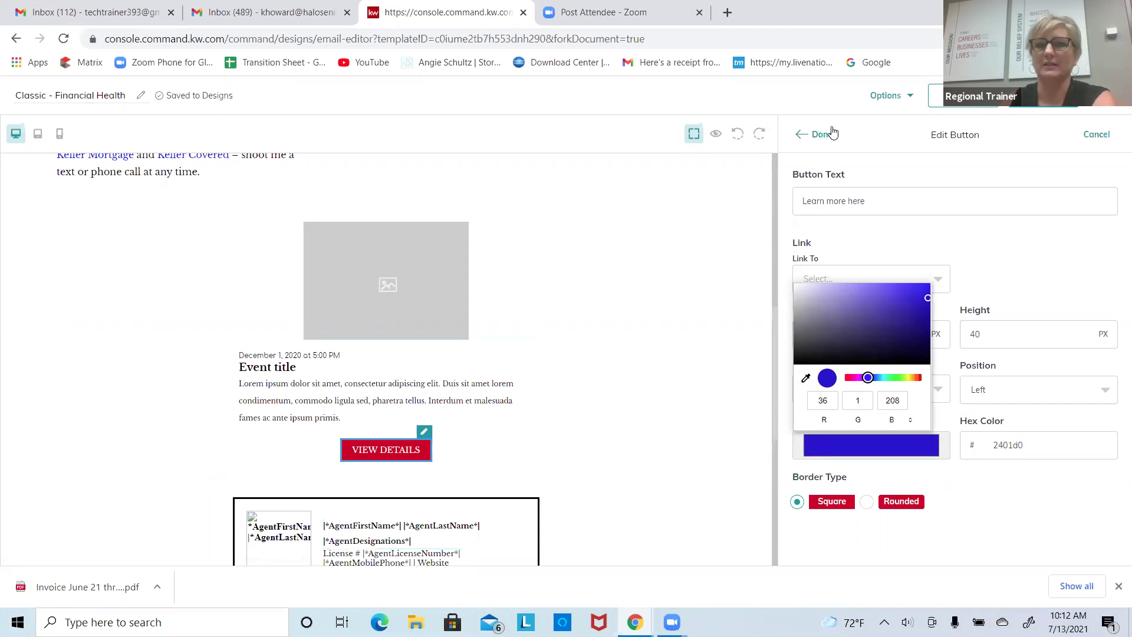
pyautogui.click(983, 484)
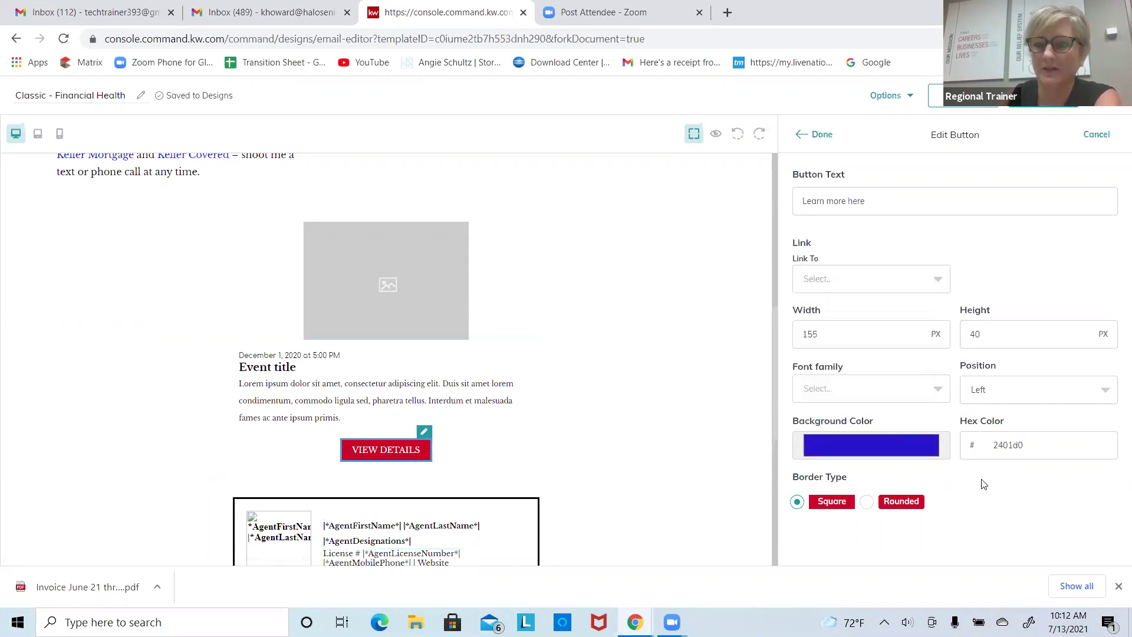
pyautogui.click(862, 278)
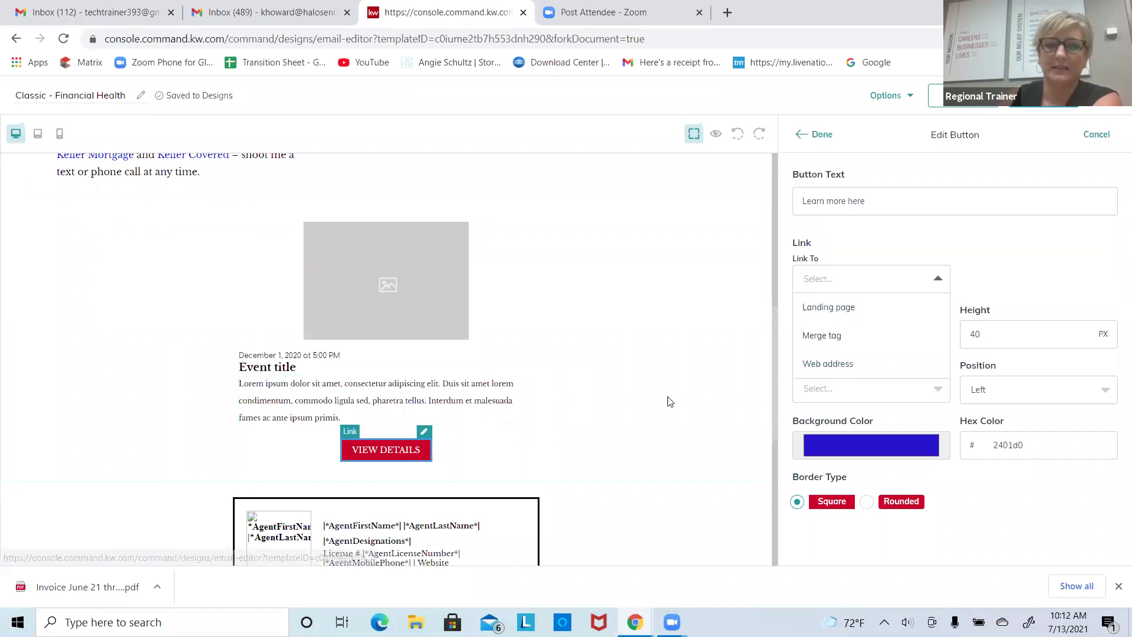
# Step: Set the button's Link To option to Web address
pyautogui.click(859, 364)
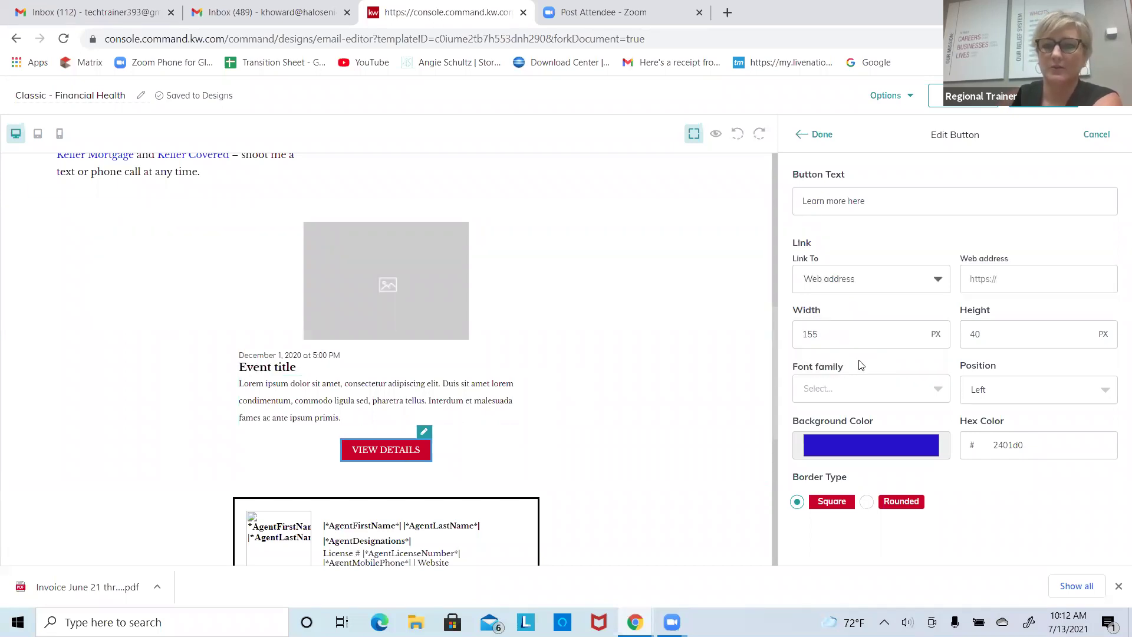
pyautogui.click(1030, 271)
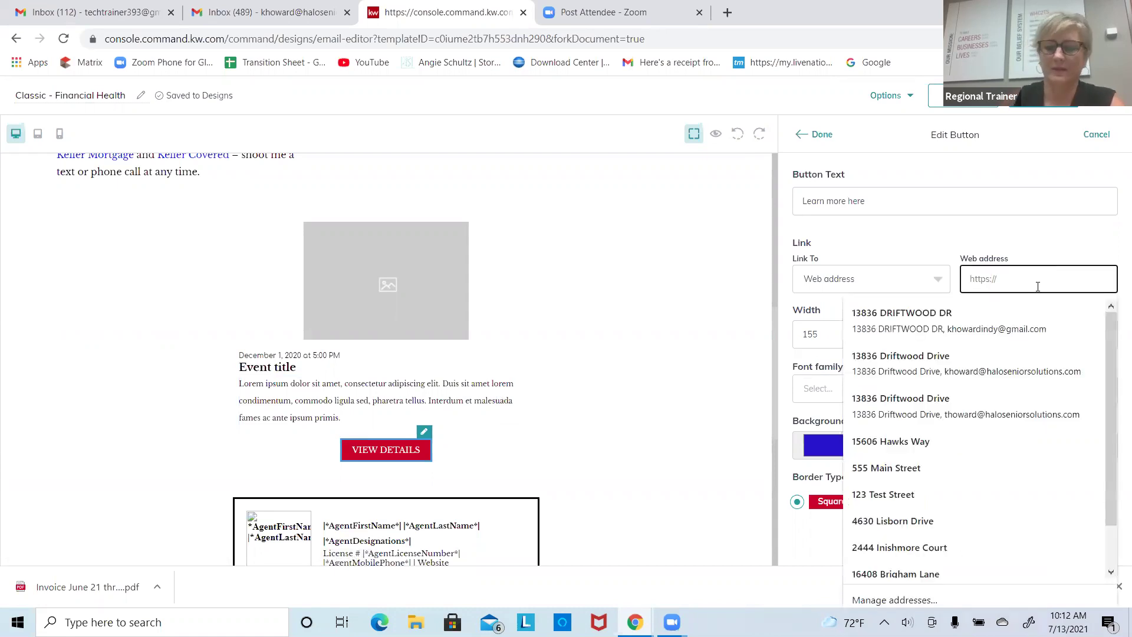
pyautogui.write('buttww.')
pyautogui.press('BackSpace')
pyautogui.press('BackSpace')
pyautogui.press('BackSpace')
pyautogui.press('BackSpace')
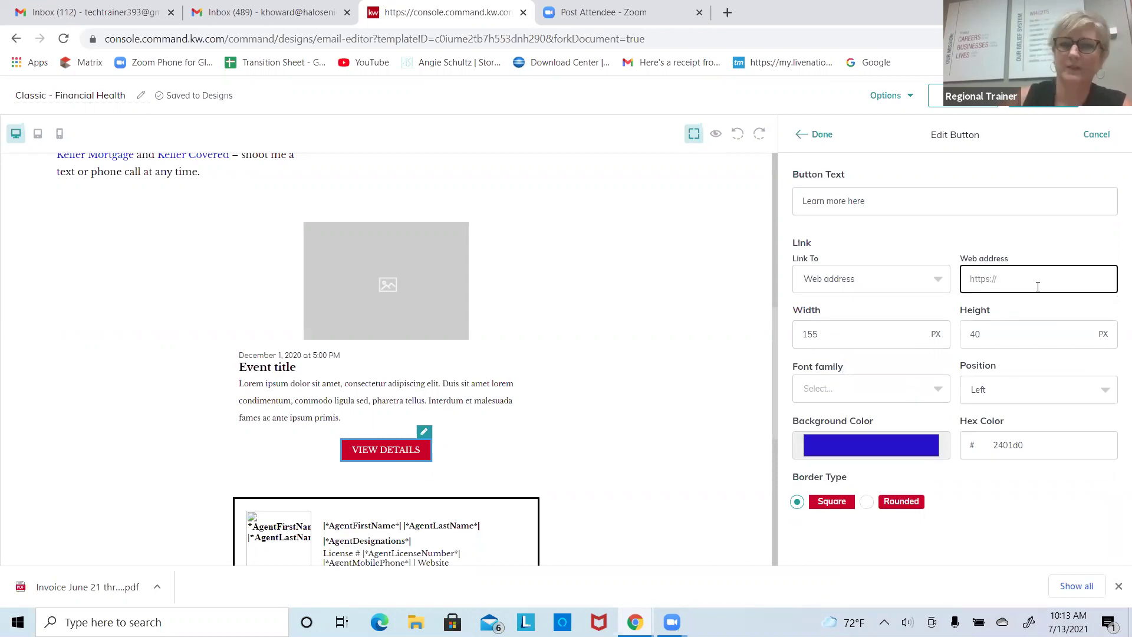
pyautogui.click(728, 12)
pyautogui.write('gut')
pyautogui.press('Return')
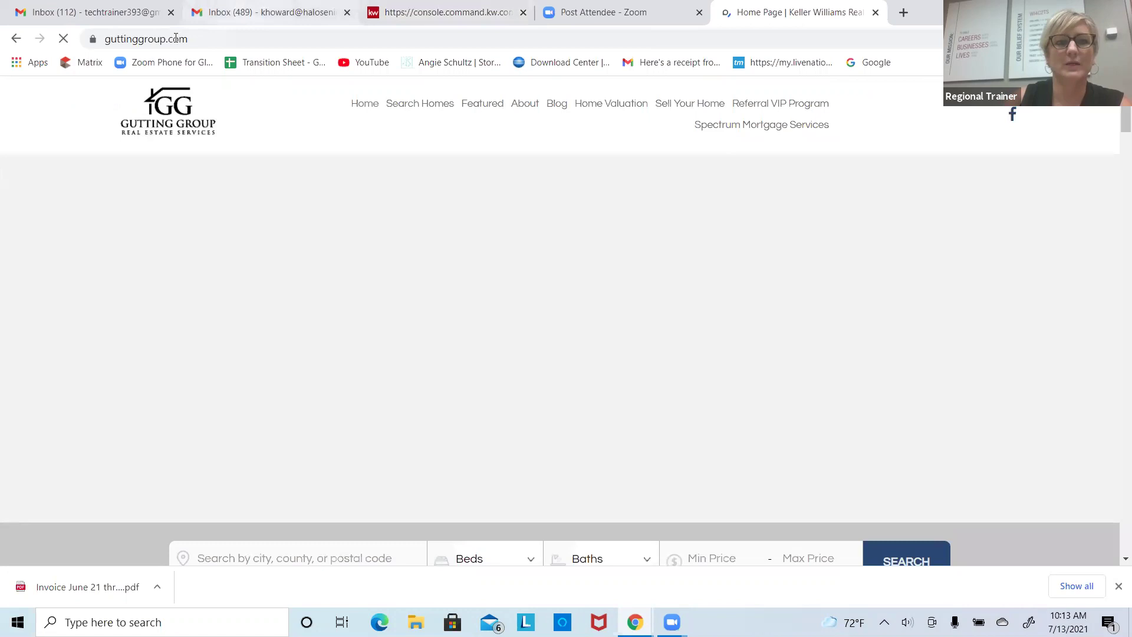
pyautogui.click(176, 39)
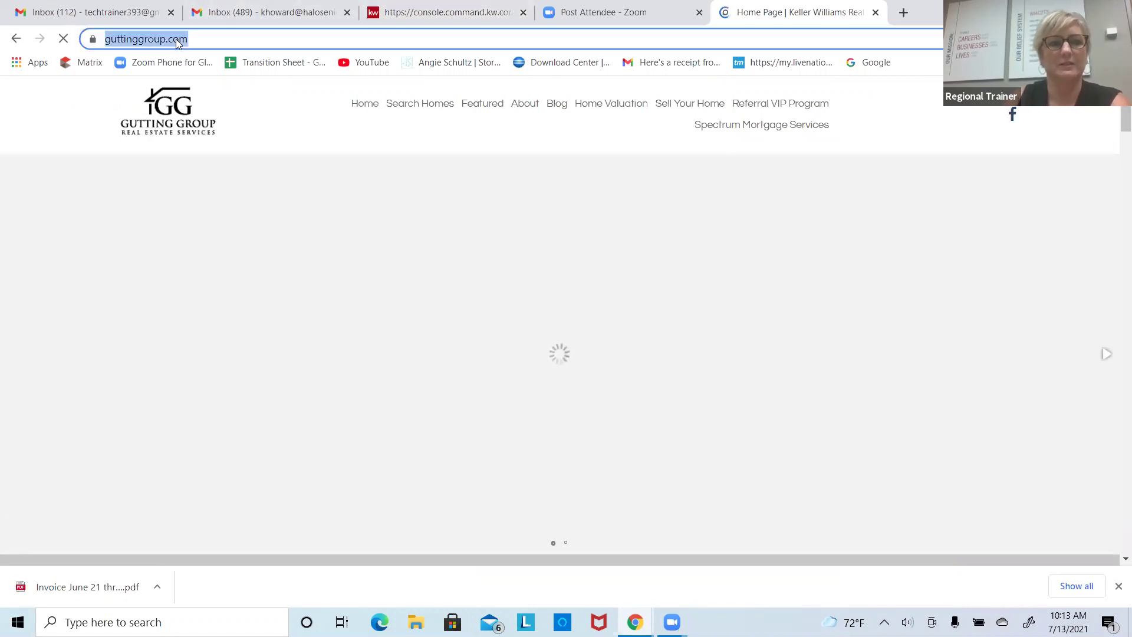
pyautogui.rightClick(176, 39)
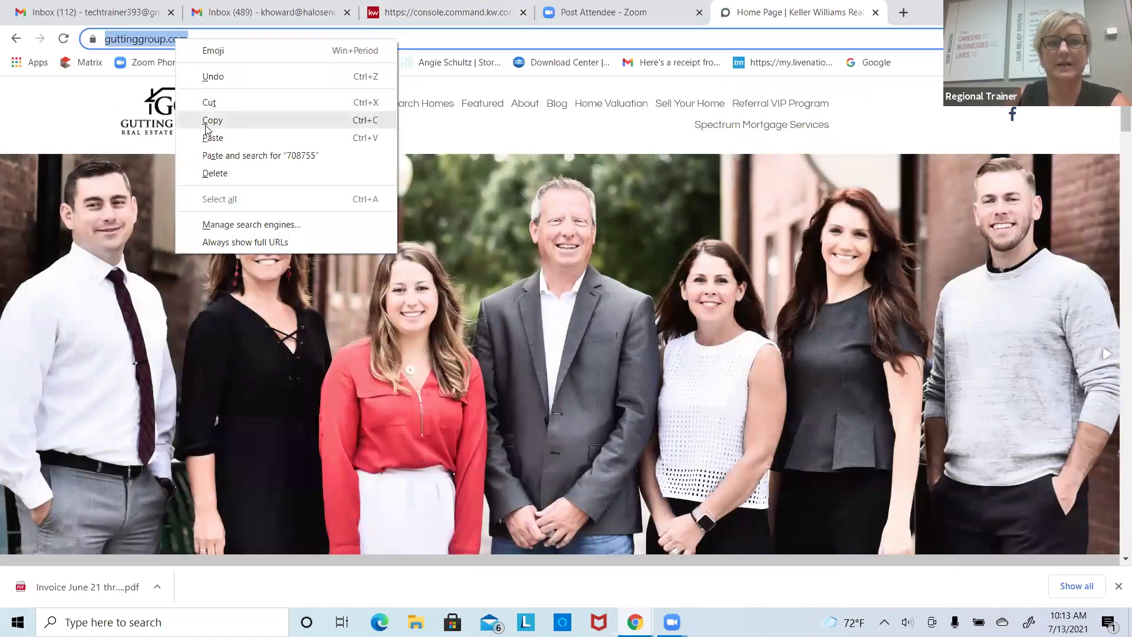
pyautogui.click(209, 120)
pyautogui.click(469, 18)
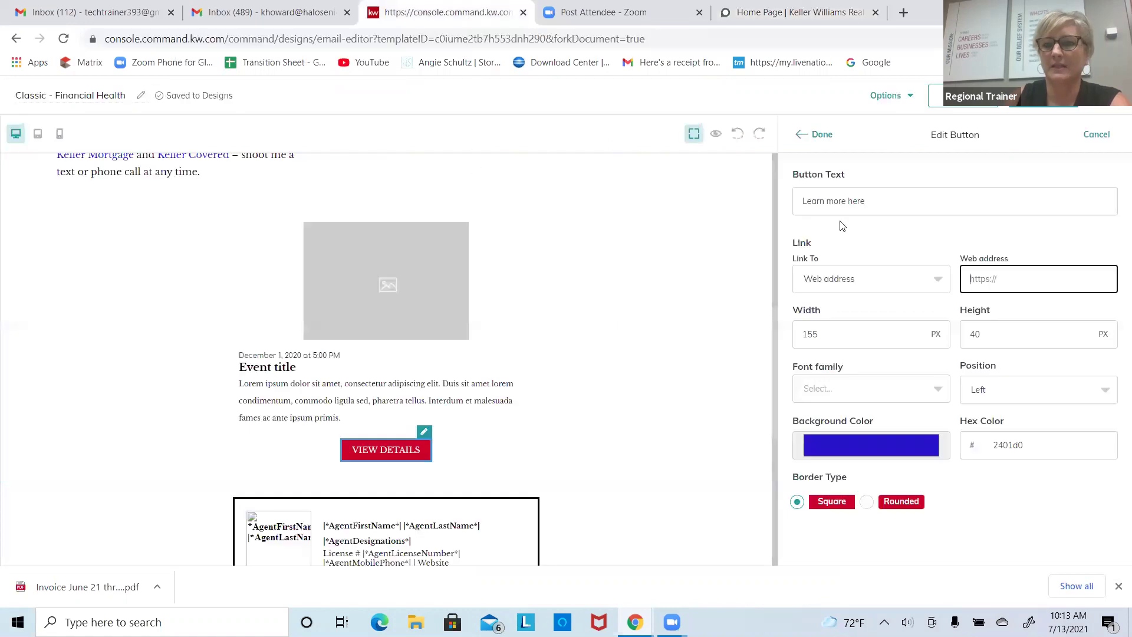
pyautogui.rightClick(1019, 276)
pyautogui.click(1005, 392)
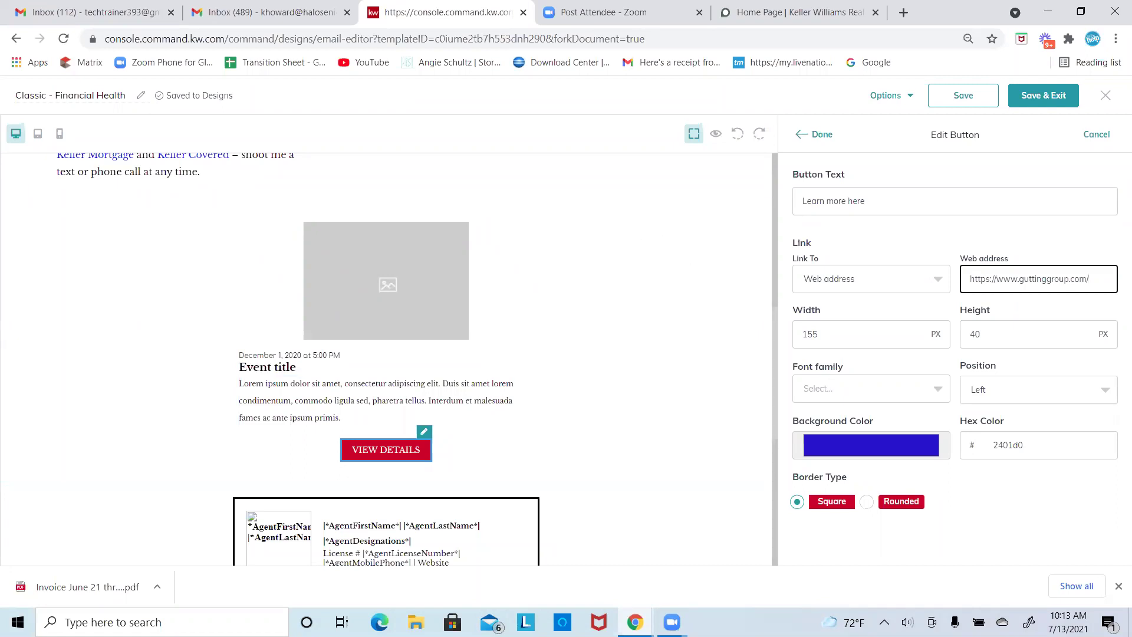
# Step: Raise the computer's volume to about 54
pyautogui.click(906, 622)
pyautogui.moveTo(956, 588); pyautogui.dragTo(1007, 584)
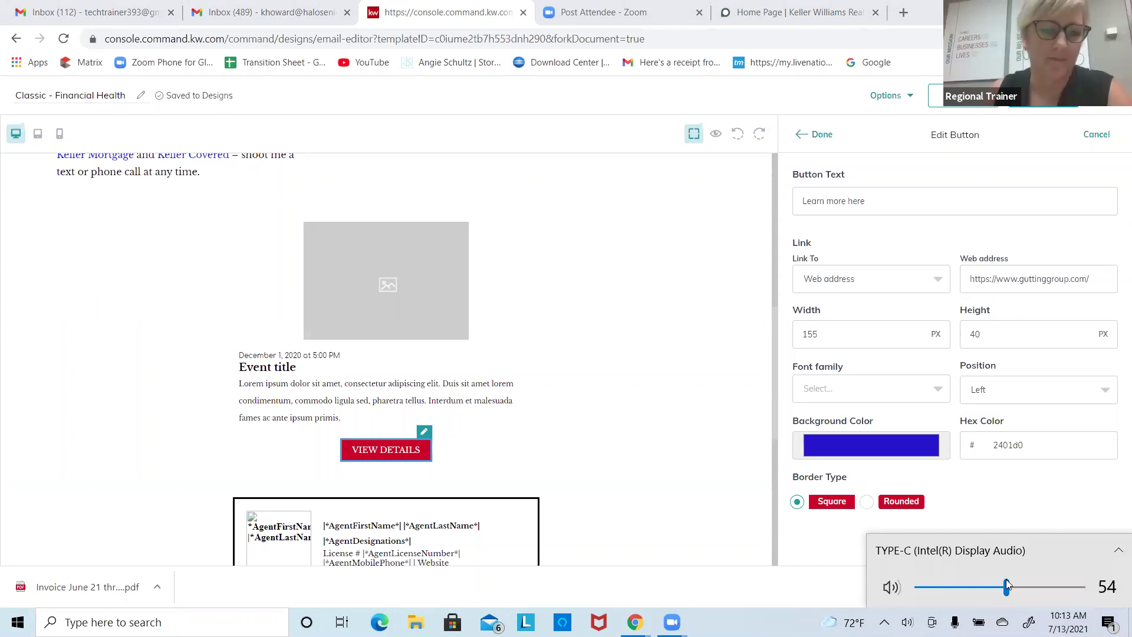
pyautogui.moveTo(1007, 584); pyautogui.dragTo(1013, 587)
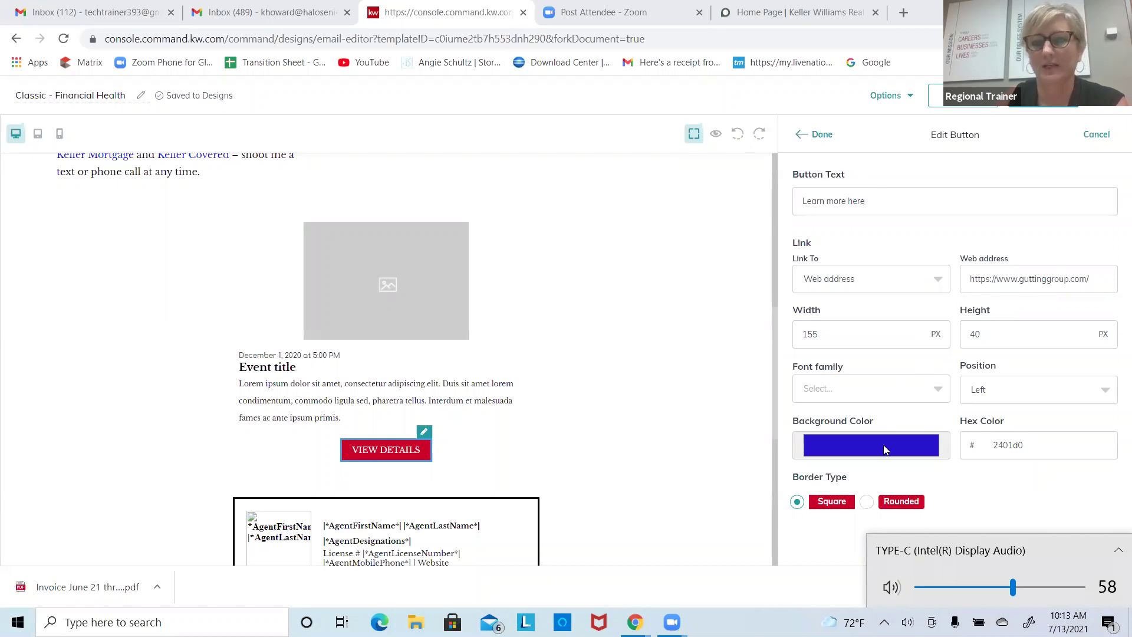
# Step: Review the button's alignment, width and height, then apply the button changes
pyautogui.click(1017, 391)
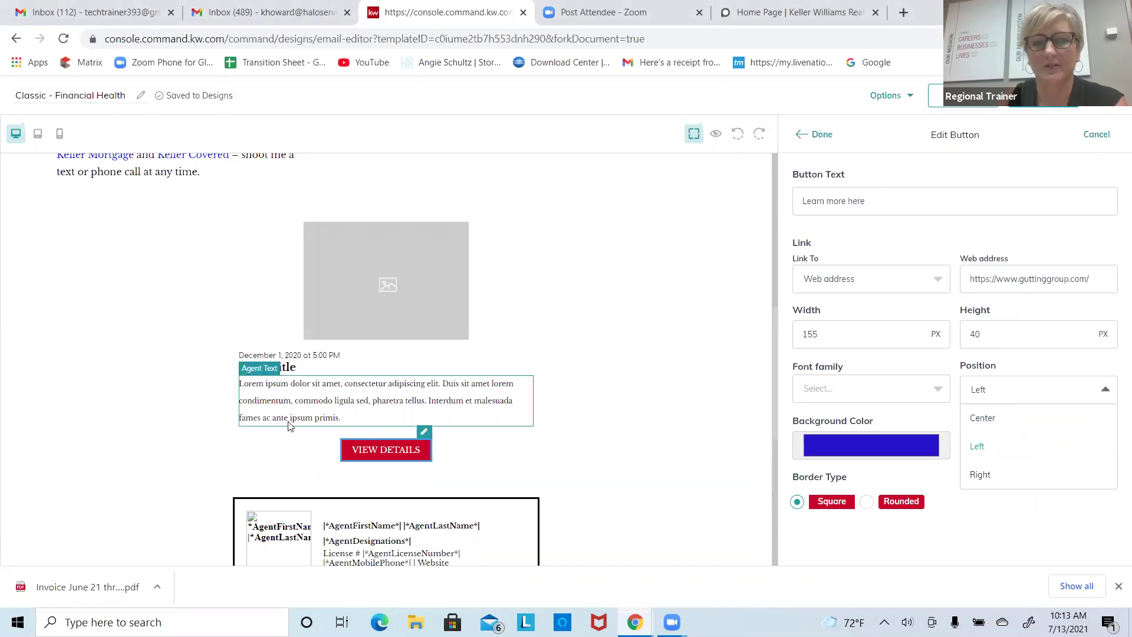
pyautogui.click(874, 331)
pyautogui.click(1045, 336)
pyautogui.click(871, 332)
pyautogui.click(1035, 332)
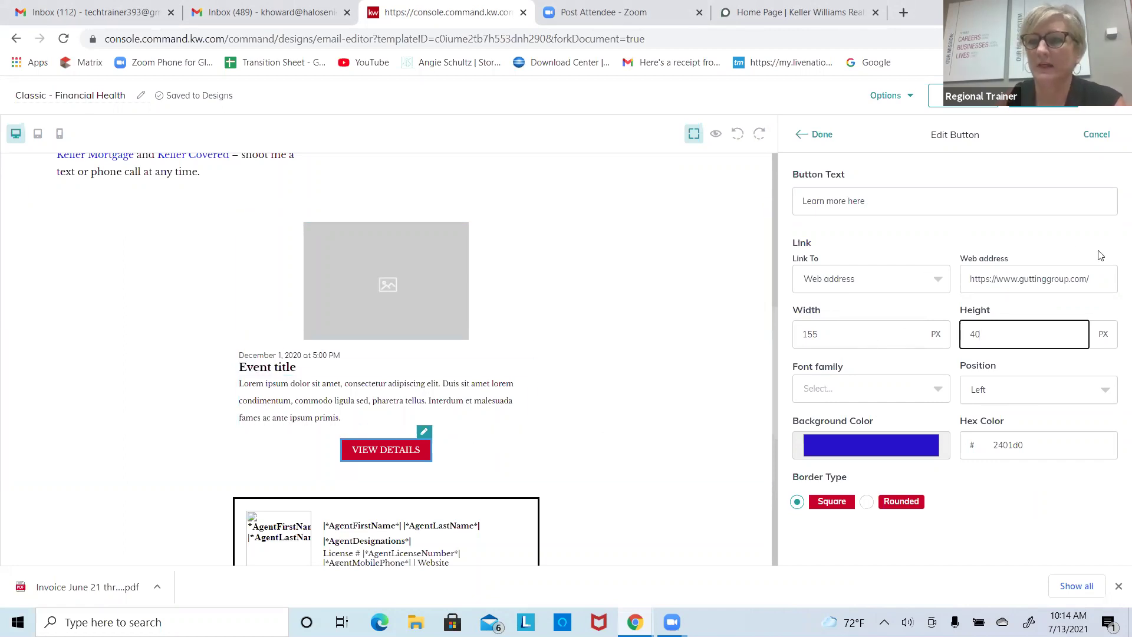
pyautogui.click(818, 134)
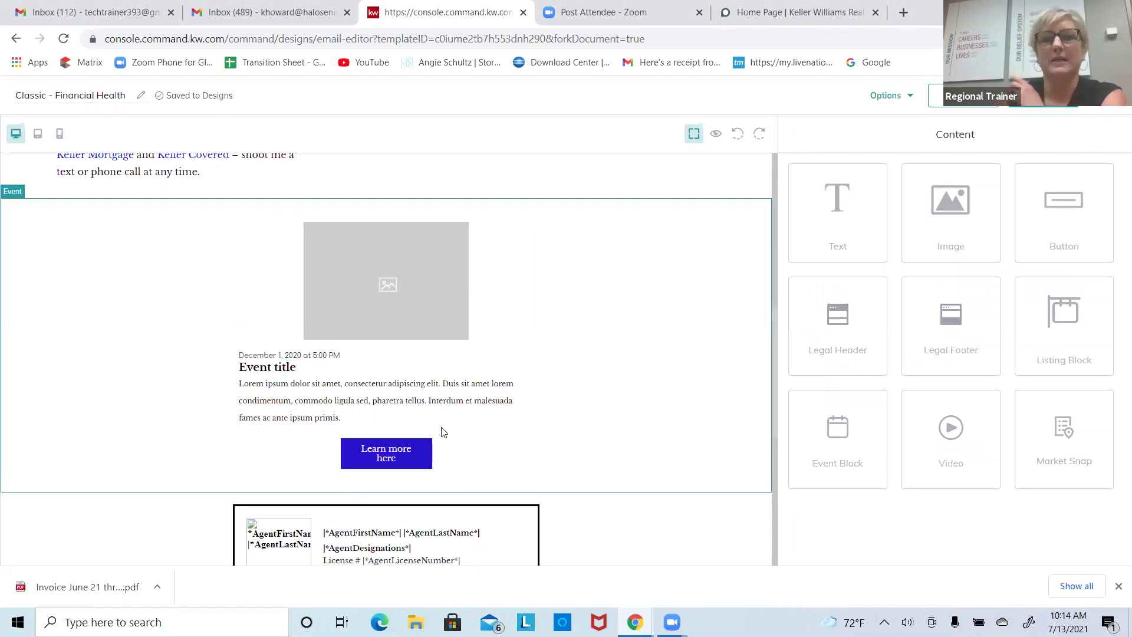
pyautogui.click(716, 134)
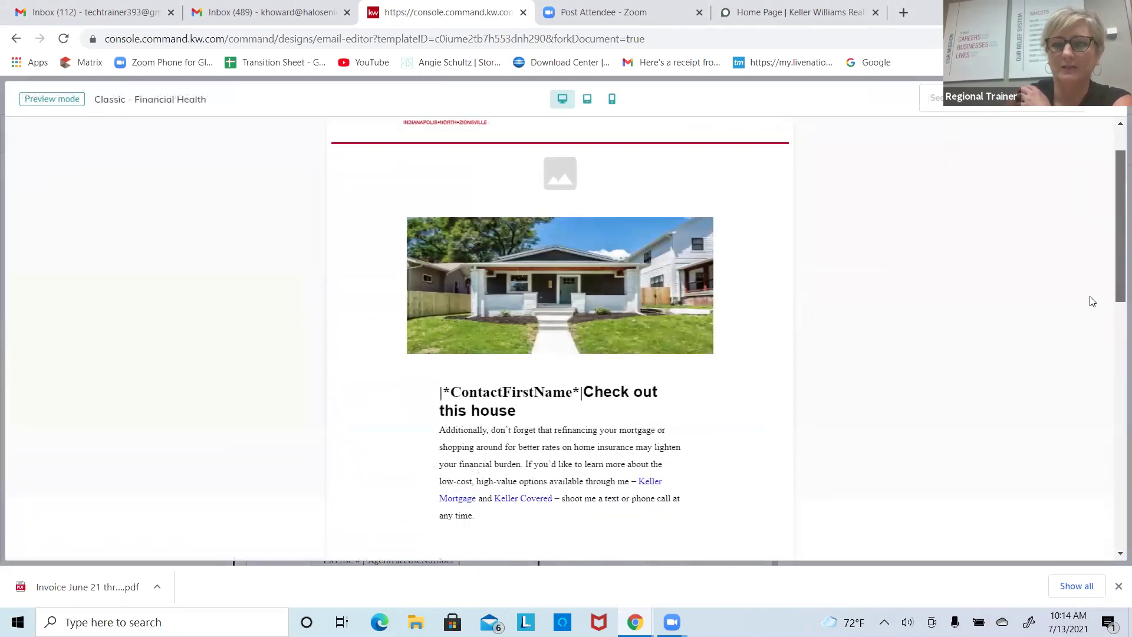
pyautogui.scroll(-8, 1092, 301)
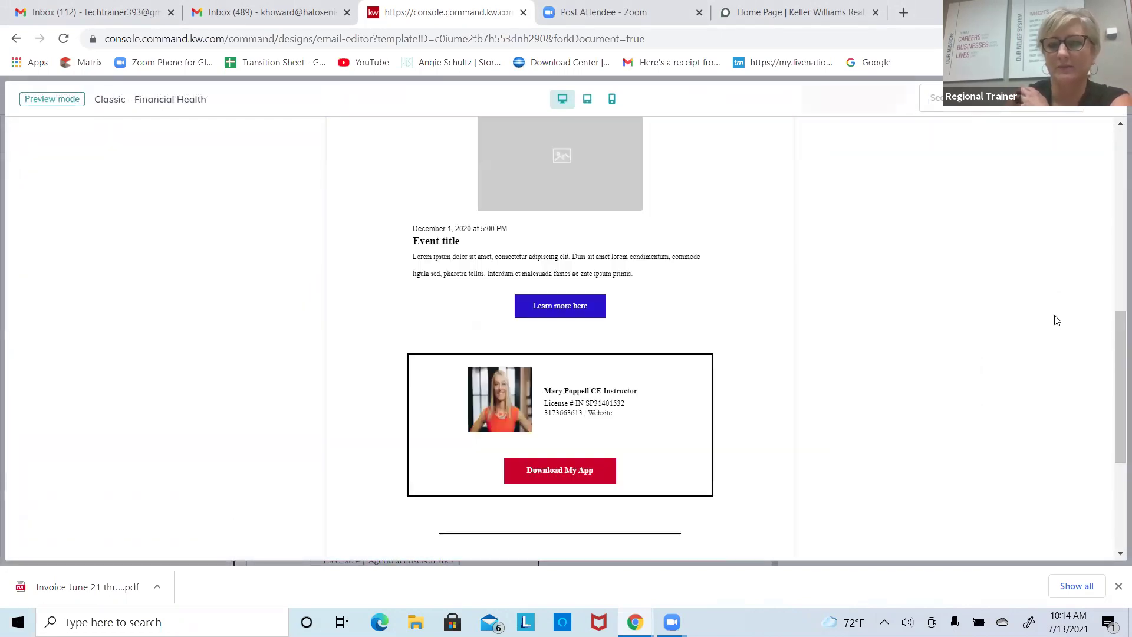
pyautogui.moveTo(1118, 381); pyautogui.dragTo(1100, 190)
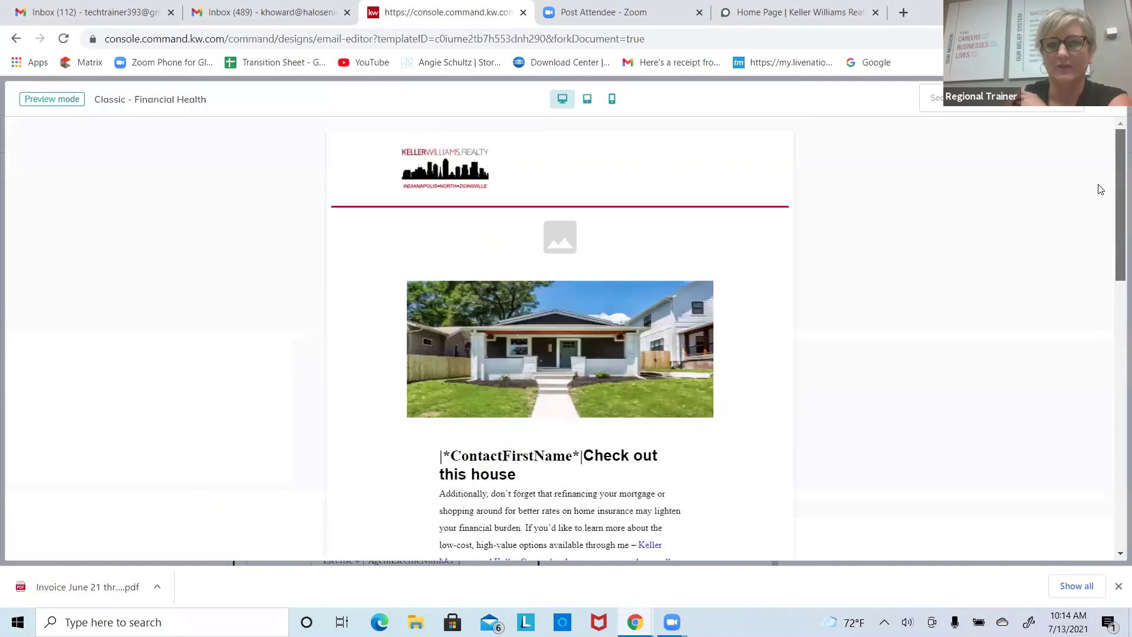
pyautogui.scroll(-2, 1097, 233)
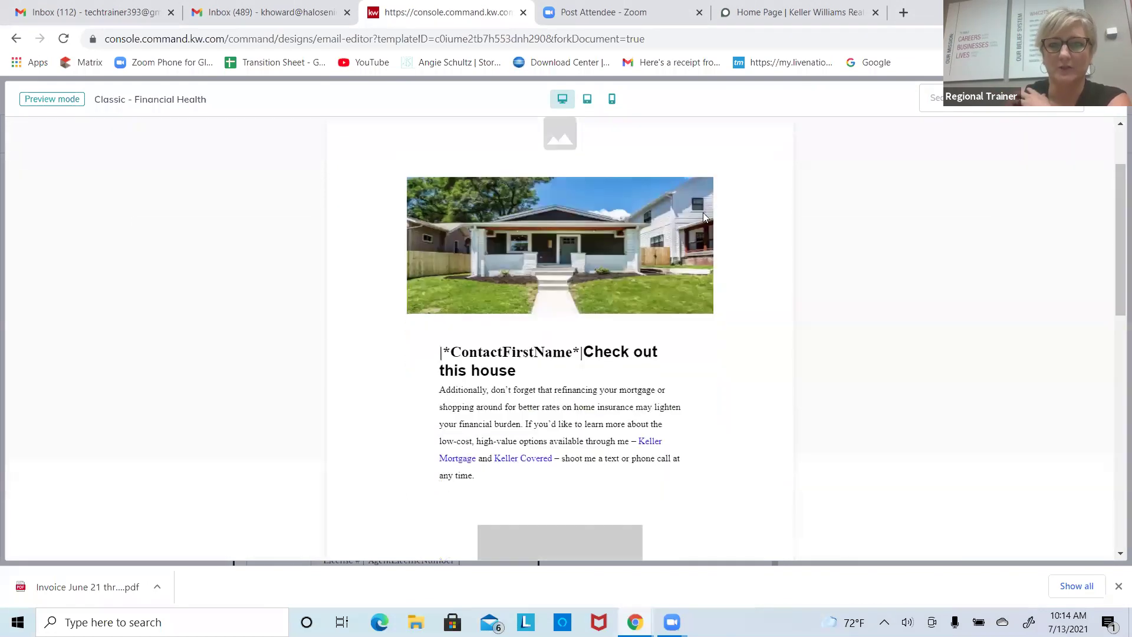
pyautogui.scroll(1, 943, 289)
pyautogui.moveTo(1117, 255); pyautogui.dragTo(1073, 342)
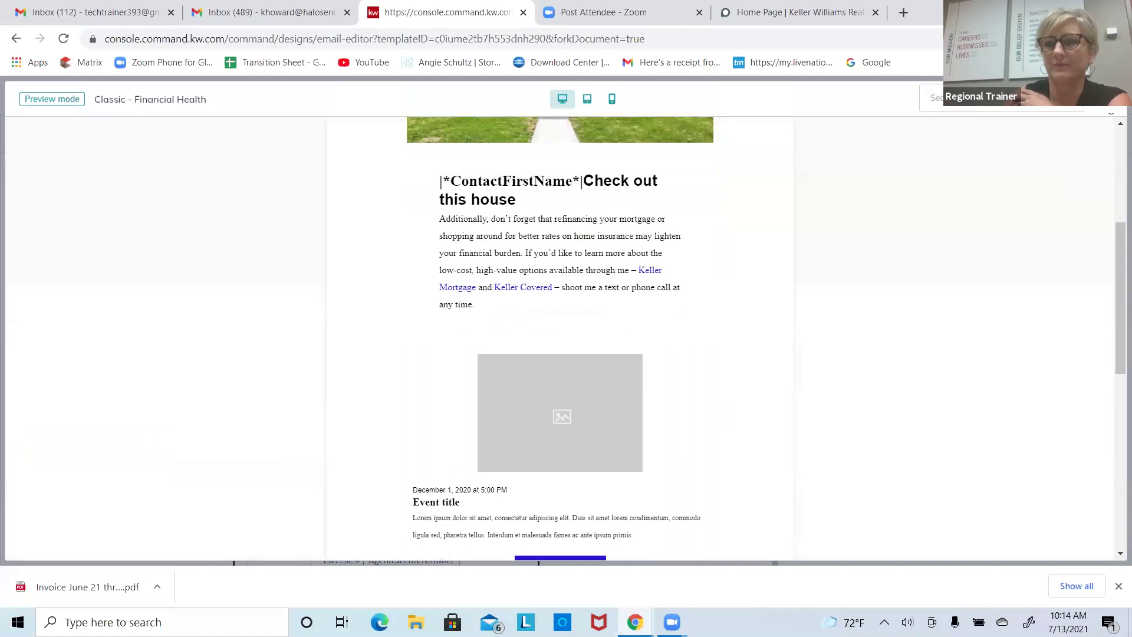
pyautogui.press('Escape')
# Step: Drop a Text block below the AgentLegal footer row and retitle the design 'Test email for training'
pyautogui.moveTo(773, 313); pyautogui.dragTo(769, 479)
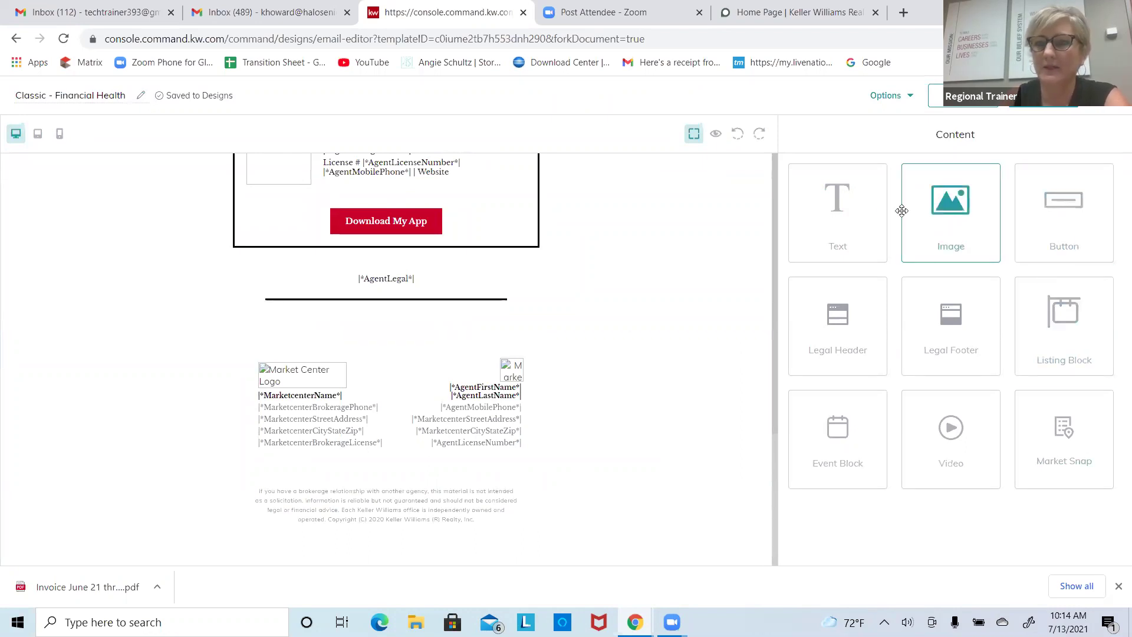
pyautogui.moveTo(866, 209); pyautogui.dragTo(505, 306)
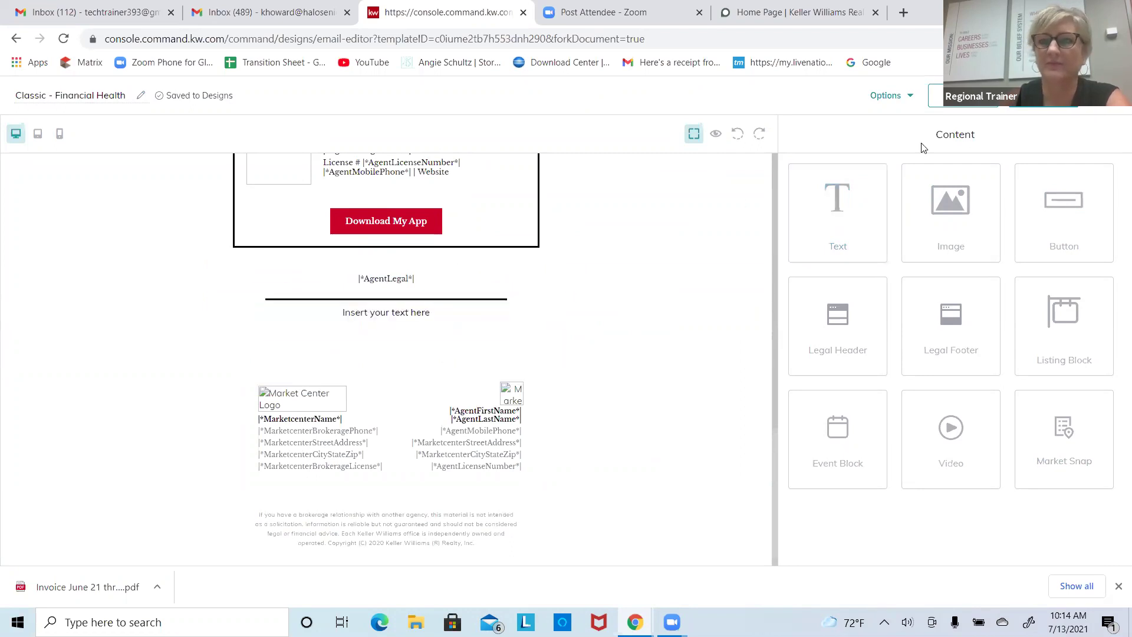
pyautogui.click(124, 97)
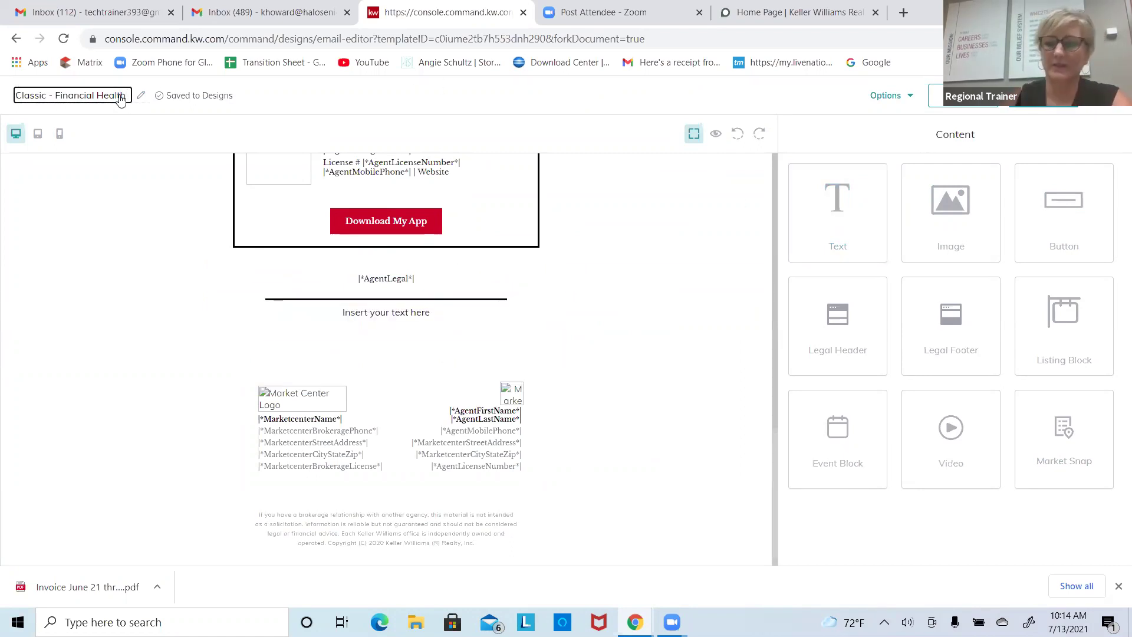
pyautogui.press('BackSpace')
pyautogui.press('BackSpace')
pyautogui.press('BackSpace')
pyautogui.press('BackSpace')
pyautogui.press('BackSpace')
pyautogui.press('BackSpace')
pyautogui.press('BackSpace')
pyautogui.press('BackSpace')
pyautogui.press('BackSpace')
pyautogui.press('BackSpace')
pyautogui.press('BackSpace')
pyautogui.press('BackSpace')
pyautogui.press('BackSpace')
pyautogui.press('BackSpace')
pyautogui.press('BackSpace')
pyautogui.press('BackSpace')
pyautogui.press('BackSpace')
pyautogui.press('BackSpace')
pyautogui.press('BackSpace')
pyautogui.press('BackSpace')
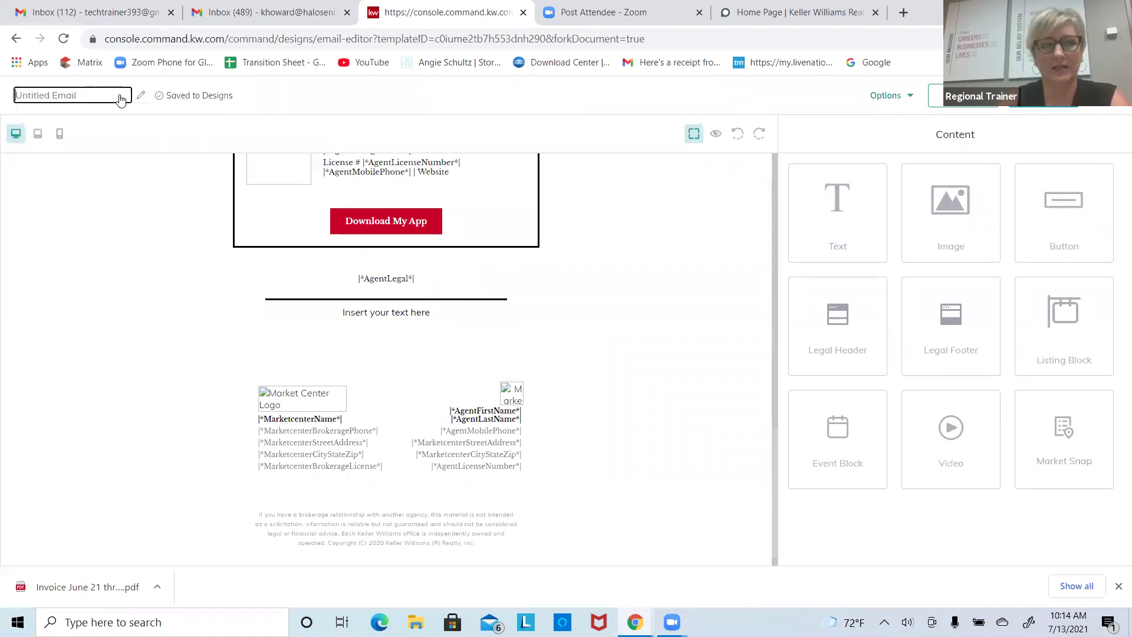
pyautogui.write('Test em')
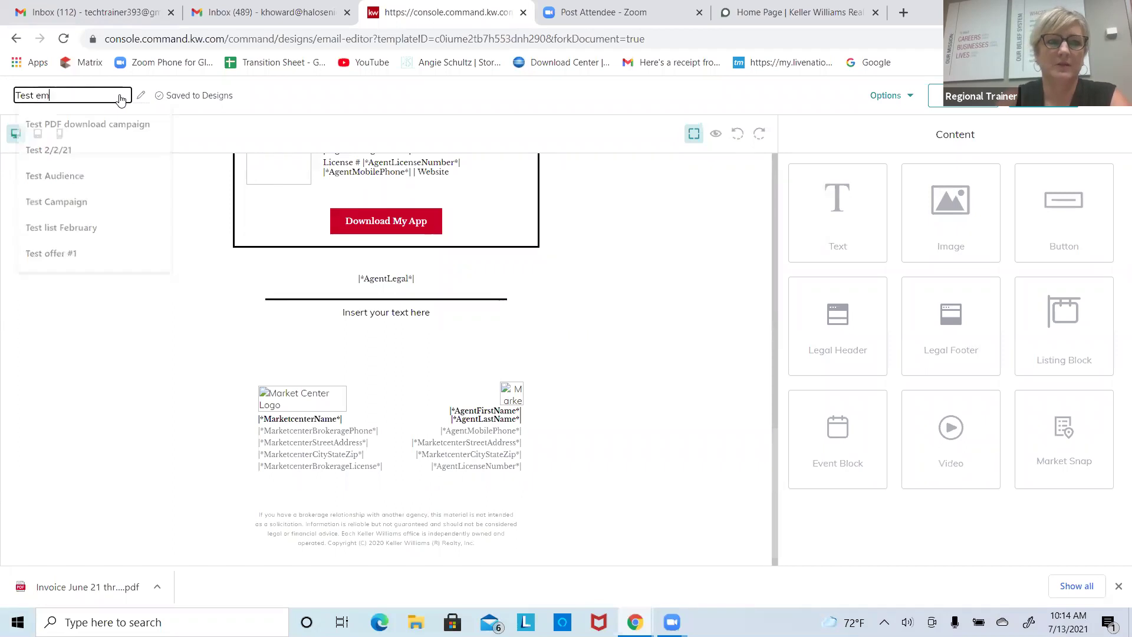
pyautogui.write('ail for training')
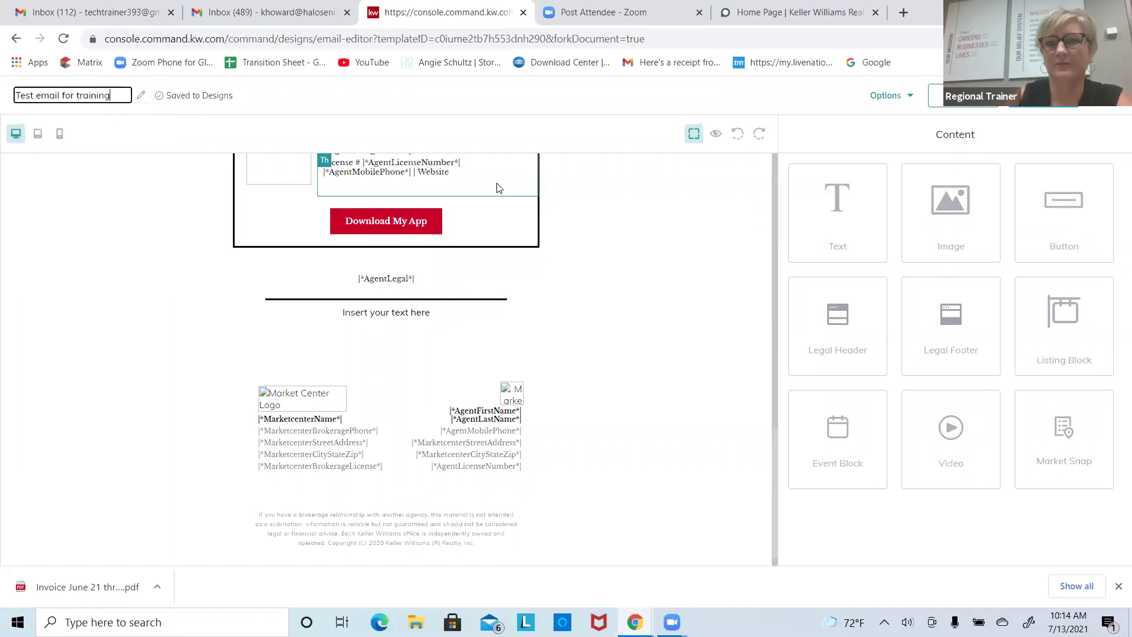
pyautogui.click(604, 228)
pyautogui.click(607, 267)
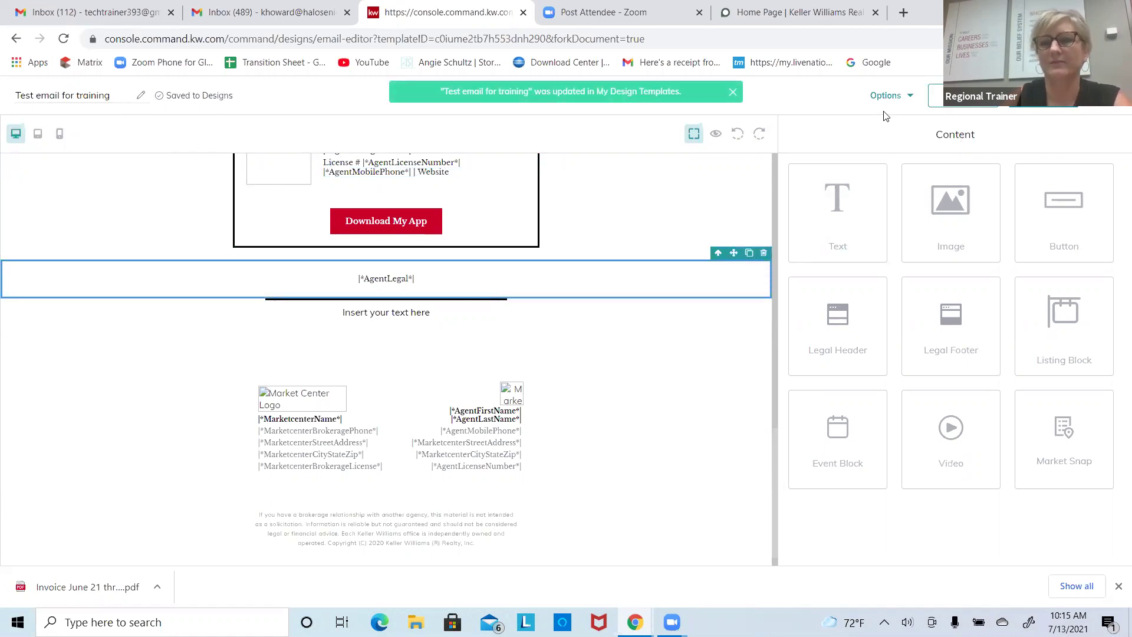
# Step: Send a test via Options > Send Test Email to the trainer's own address, then go to Gmail
pyautogui.click(903, 96)
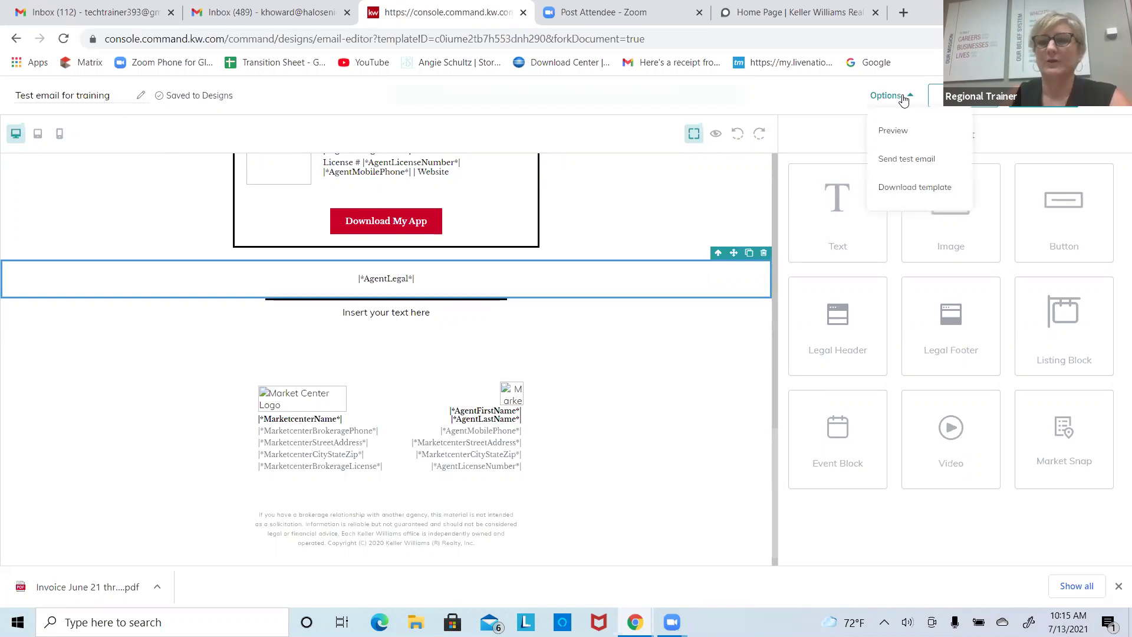
pyautogui.click(905, 159)
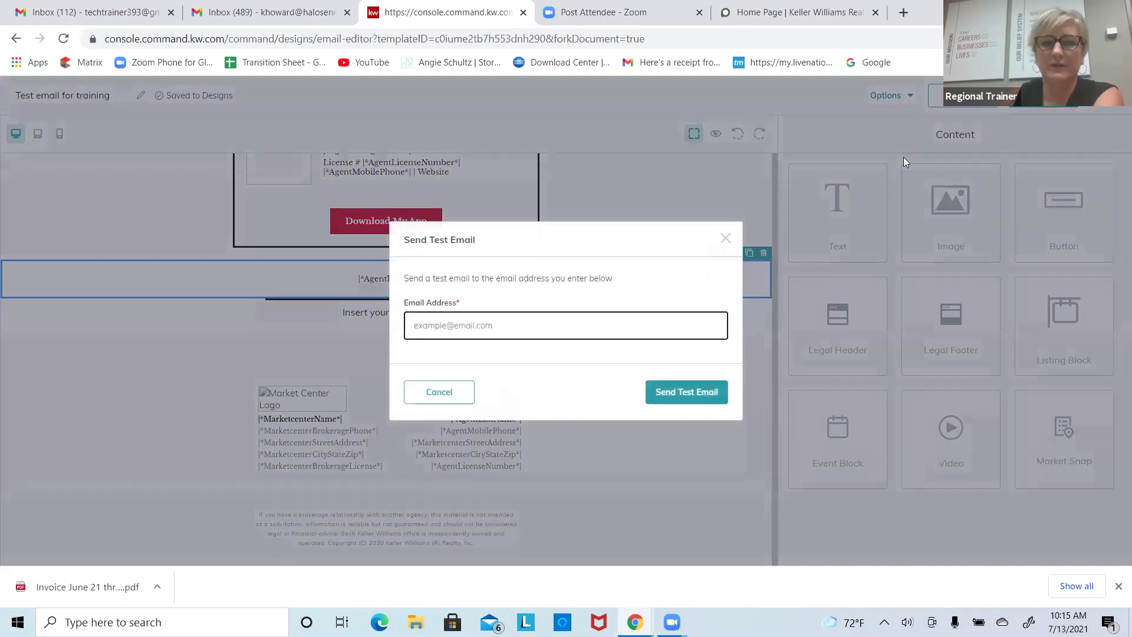
pyautogui.click(503, 332)
pyautogui.click(500, 359)
pyautogui.moveTo(520, 329); pyautogui.dragTo(411, 324)
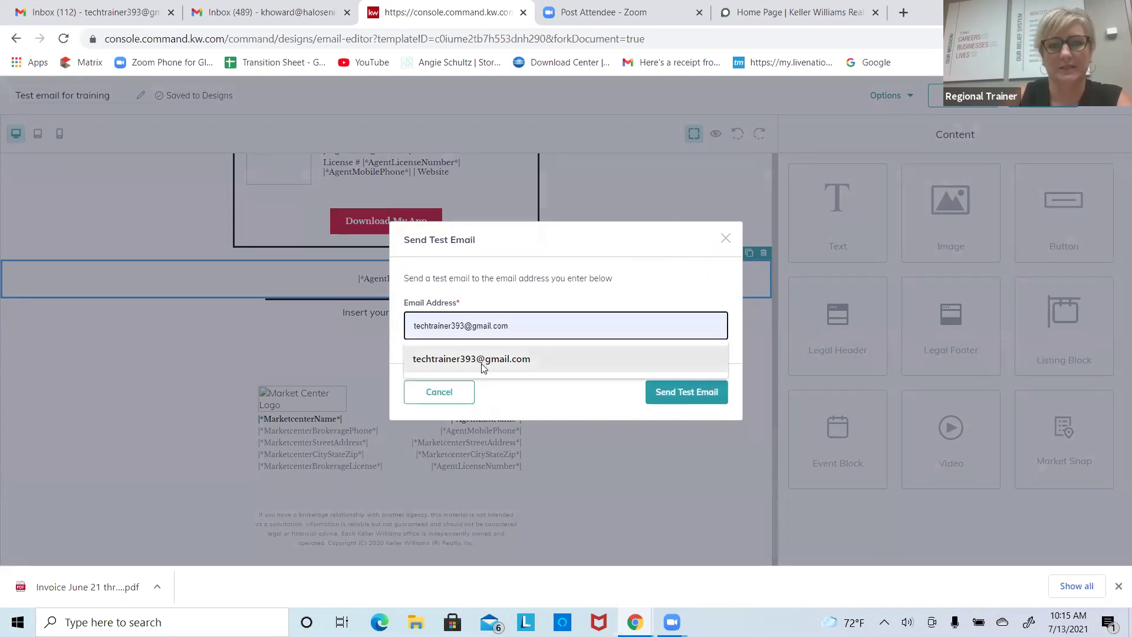
pyautogui.click(479, 360)
pyautogui.click(661, 401)
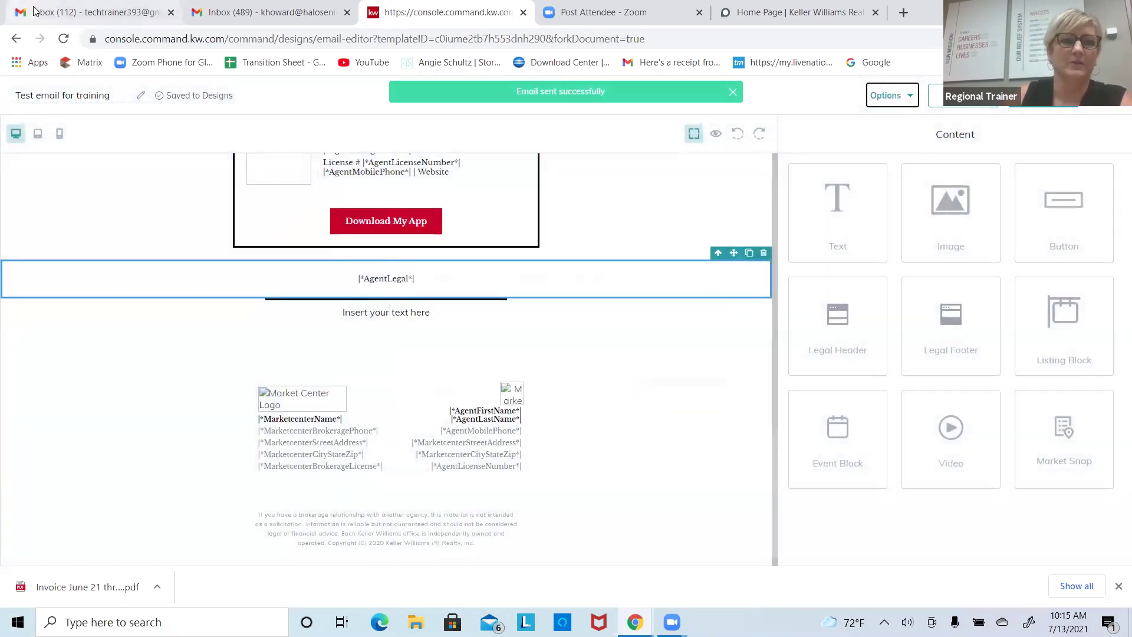
pyautogui.click(34, 11)
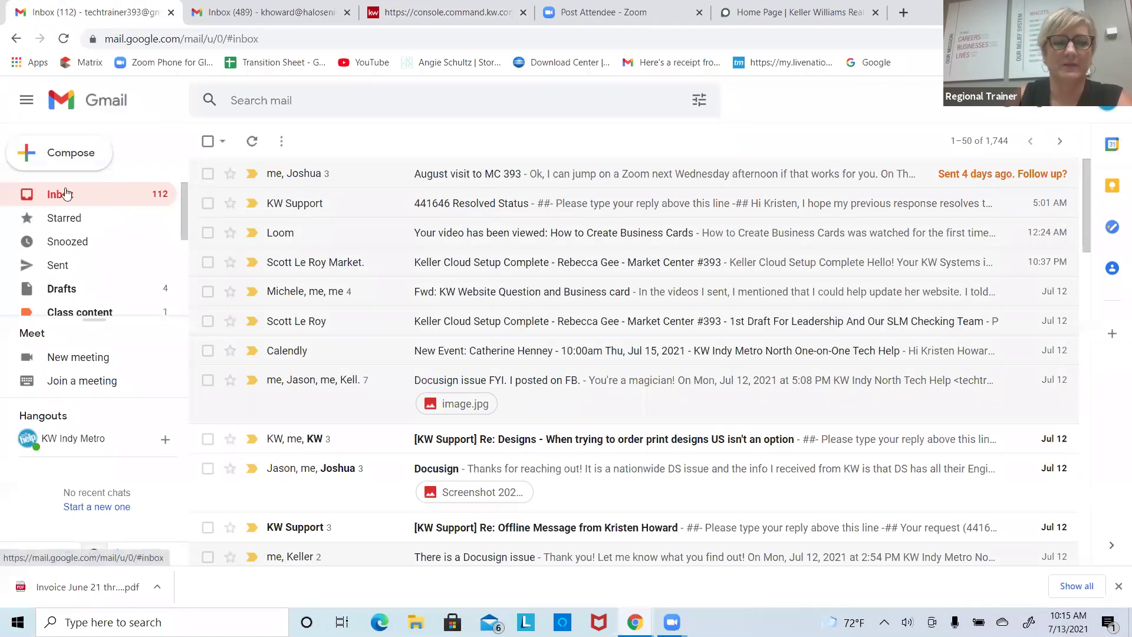
# Step: Reload the Gmail inbox twice to look for the test, then switch to the Keller Williams site
pyautogui.click(64, 38)
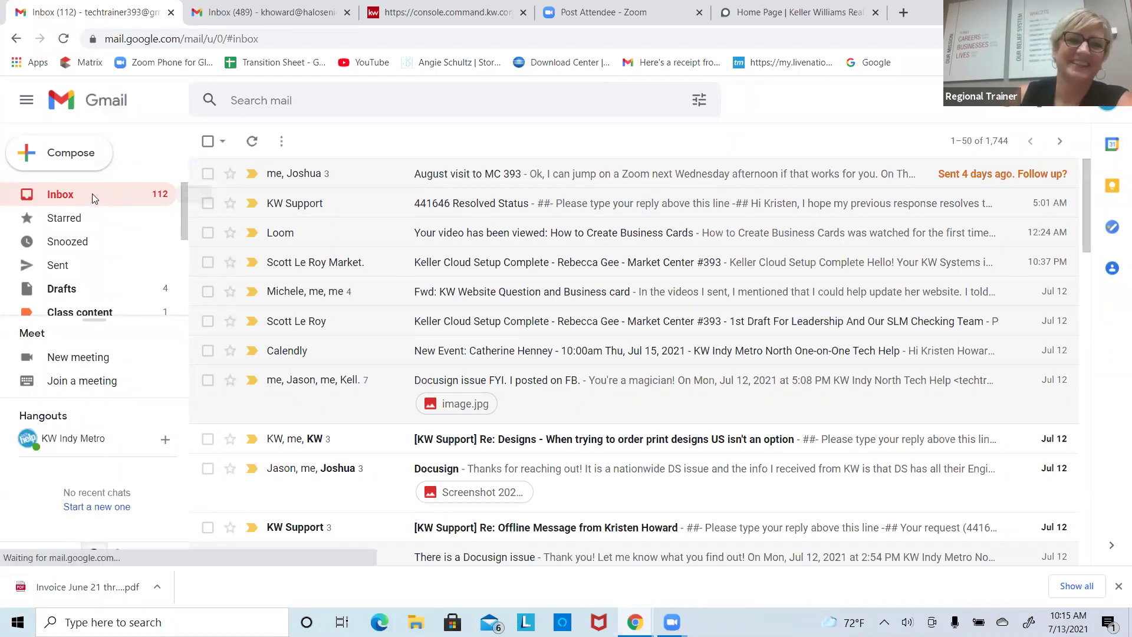
pyautogui.click(63, 42)
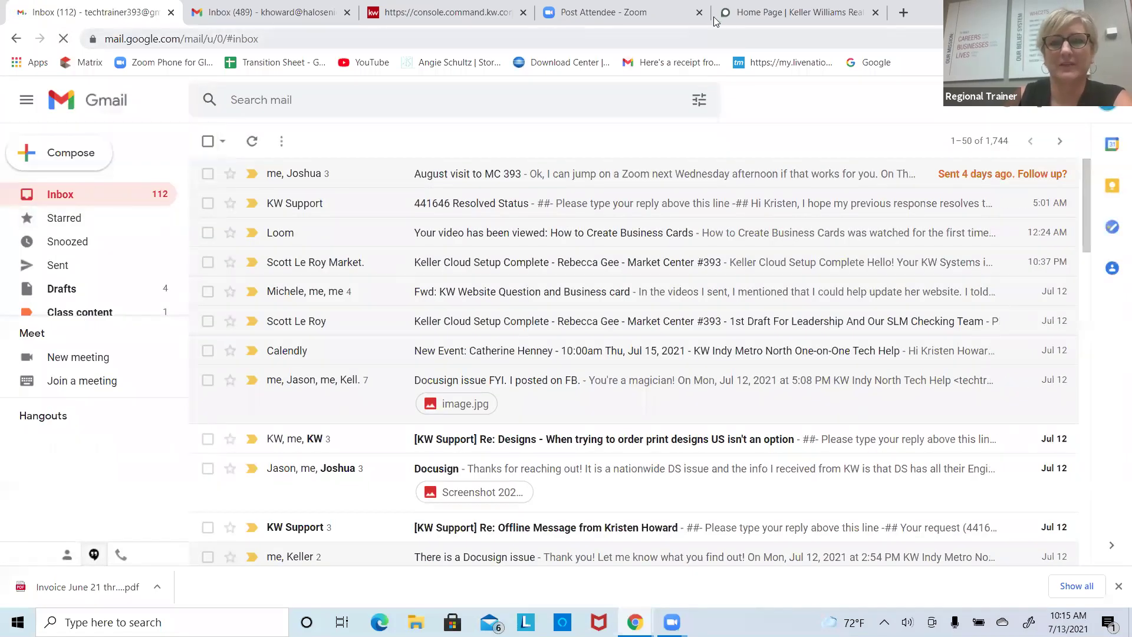
pyautogui.click(745, 15)
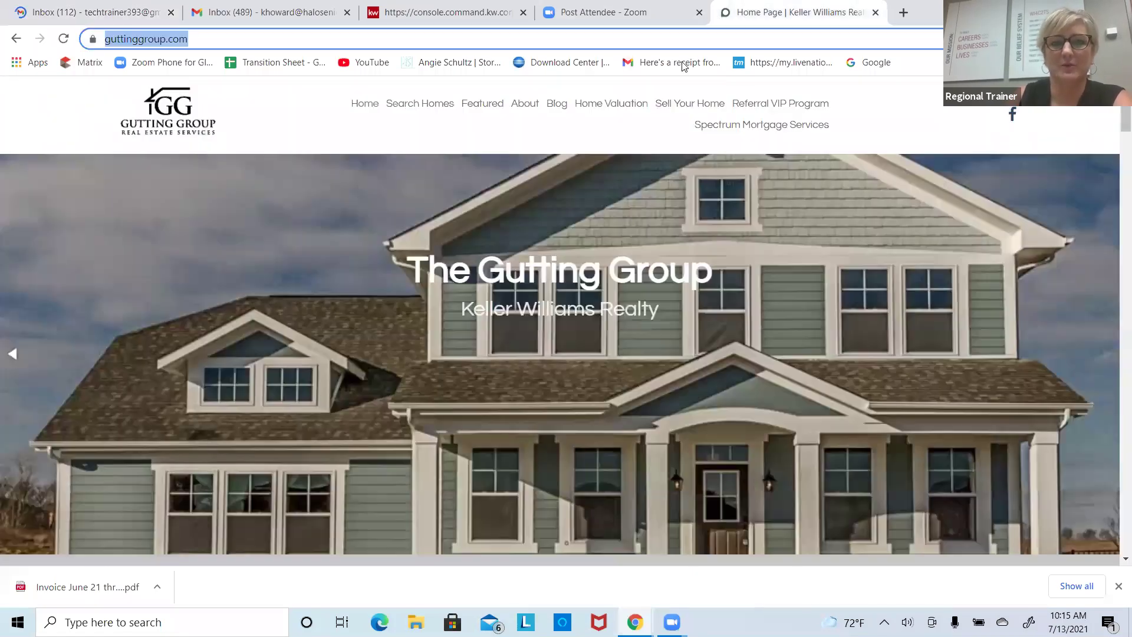
# Step: Close the Keller Williams website tab and scroll back to the top of the email design
pyautogui.click(876, 13)
pyautogui.click(454, 13)
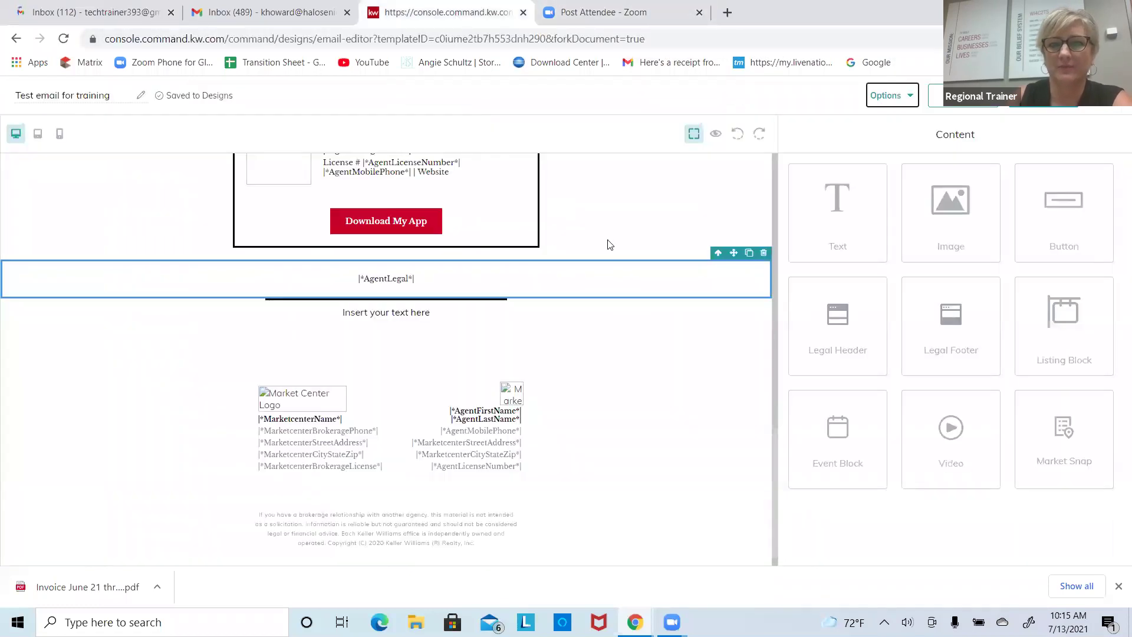
pyautogui.scroll(3, 770, 407)
pyautogui.scroll(8, 745, 353)
pyautogui.scroll(3, 739, 304)
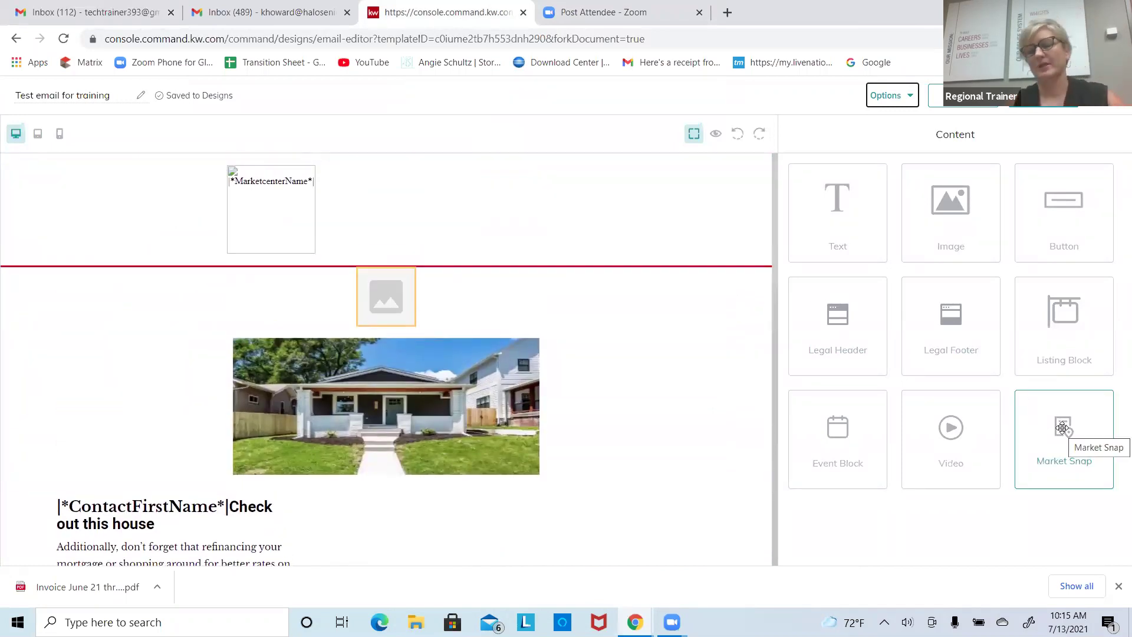
# Step: Drop a Market Snap block above the house photo and set its Postal Code to 46033
pyautogui.moveTo(1062, 428); pyautogui.dragTo(640, 334)
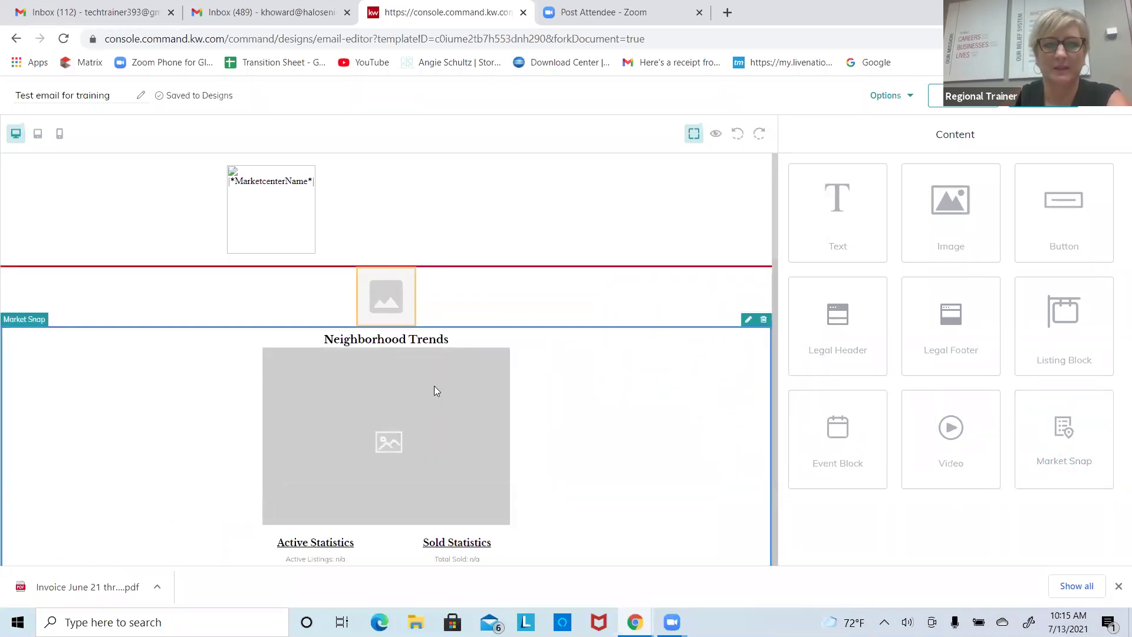
pyautogui.click(746, 320)
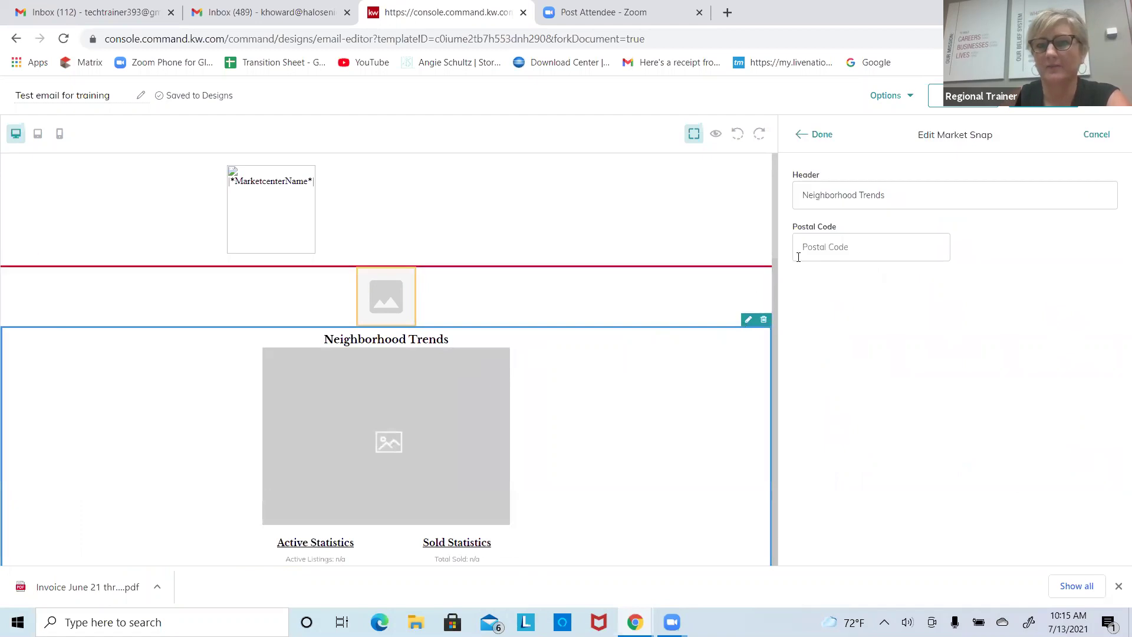
pyautogui.click(849, 244)
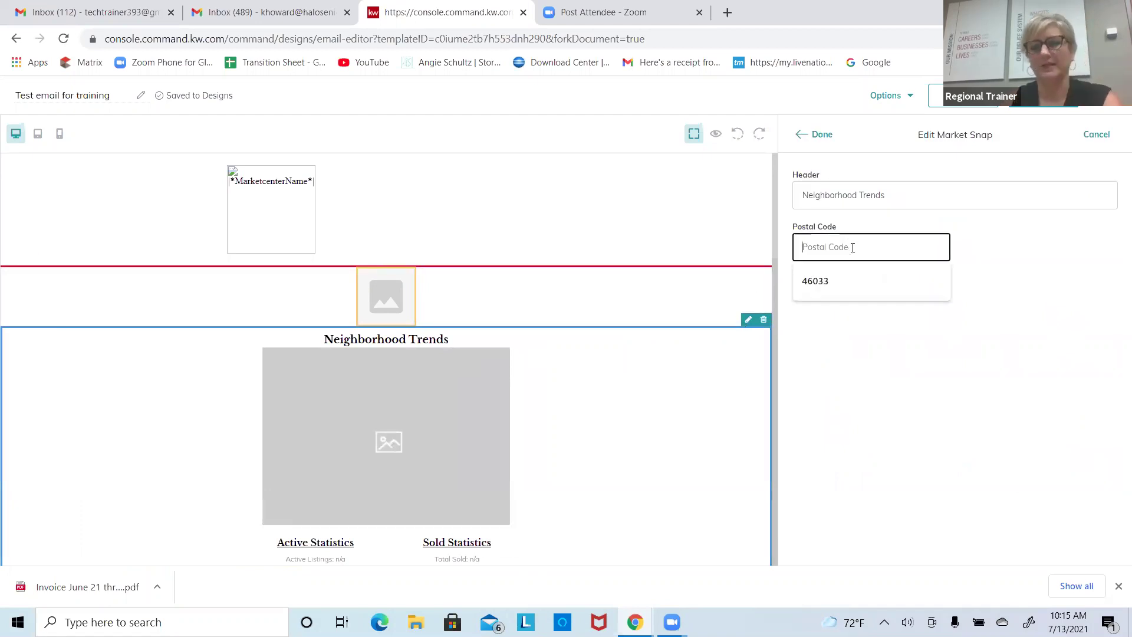
pyautogui.click(839, 274)
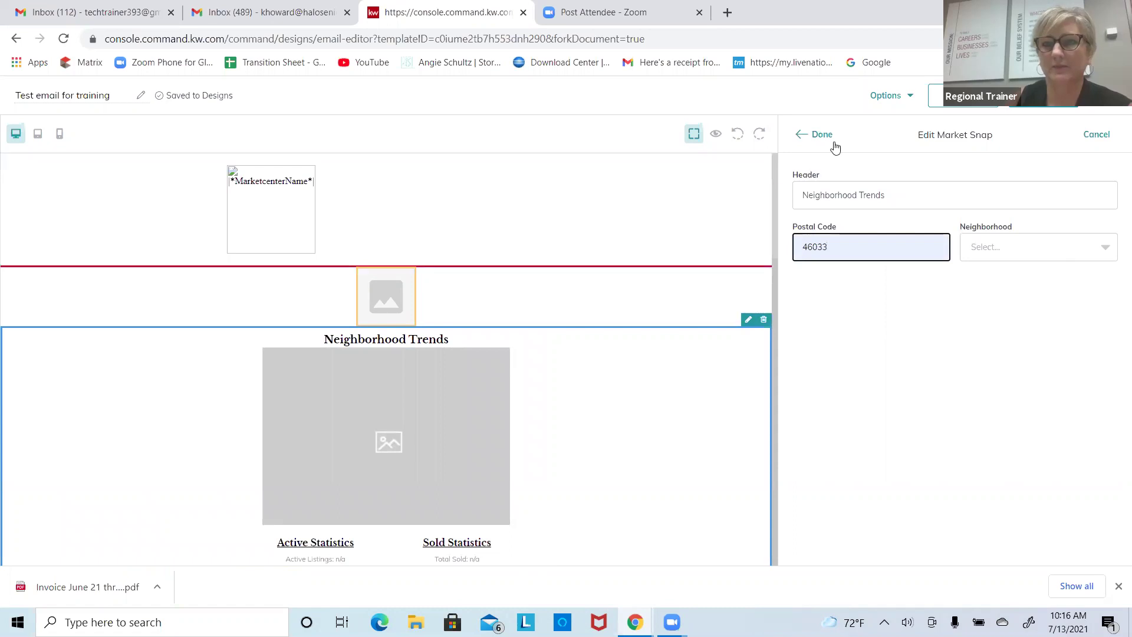
pyautogui.click(1096, 134)
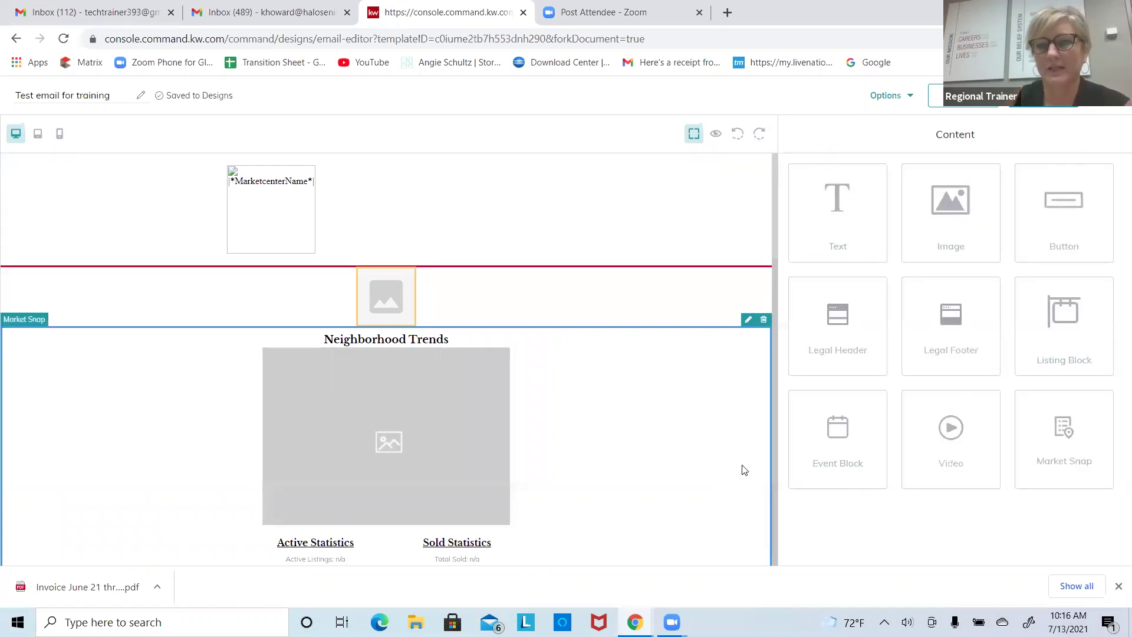
# Step: Place another Market Snap block further down the email
pyautogui.scroll(-3, 774, 475)
pyautogui.scroll(-3, 677, 380)
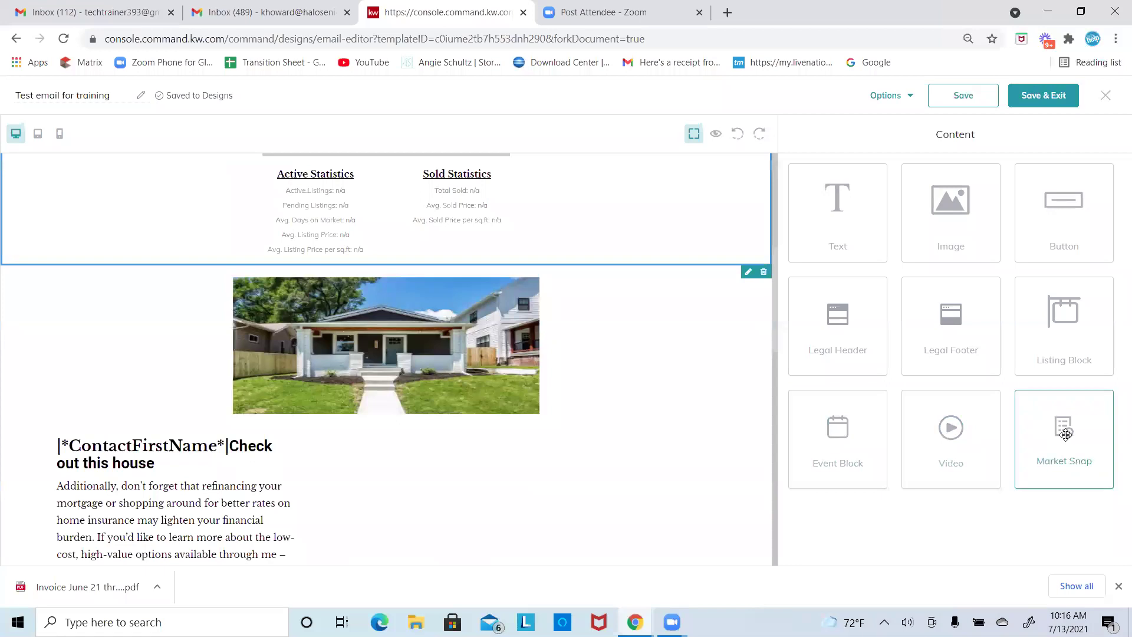
pyautogui.moveTo(1066, 434); pyautogui.dragTo(489, 430)
pyautogui.scroll(-15, 773, 395)
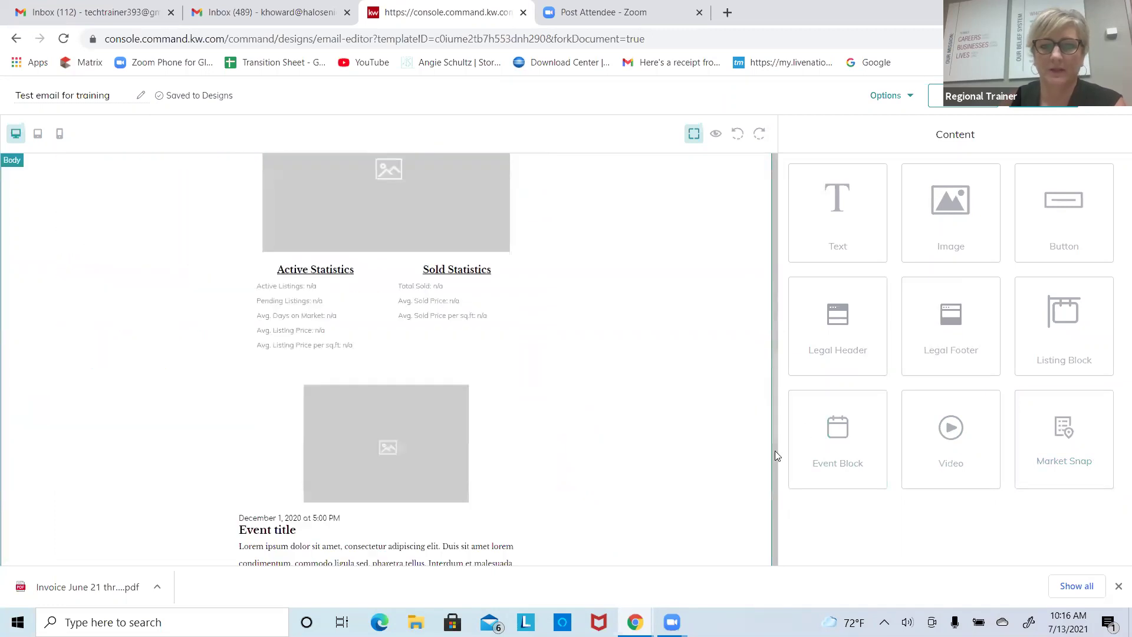
pyautogui.scroll(-4, 723, 409)
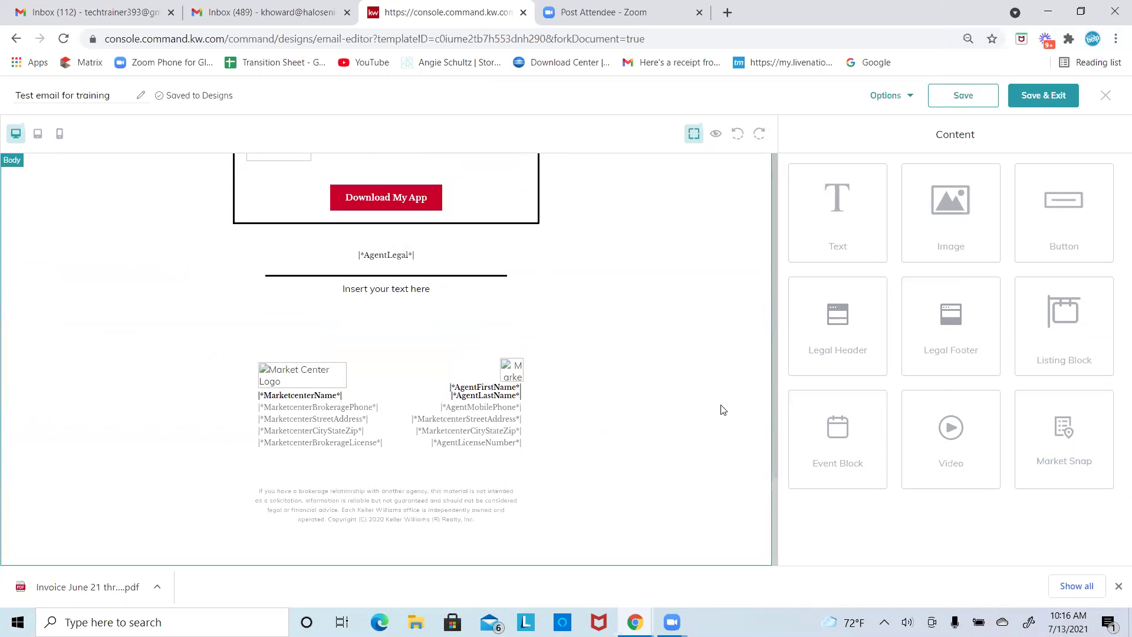
pyautogui.scroll(8, 723, 410)
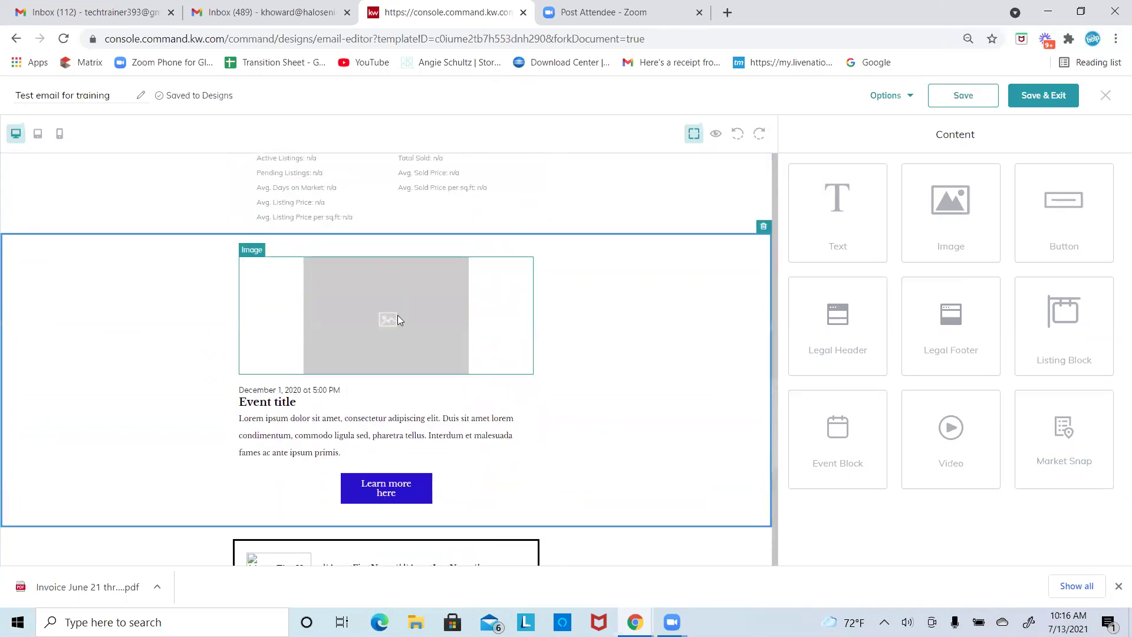
# Step: Delete the whole event section from the email
pyautogui.click(398, 320)
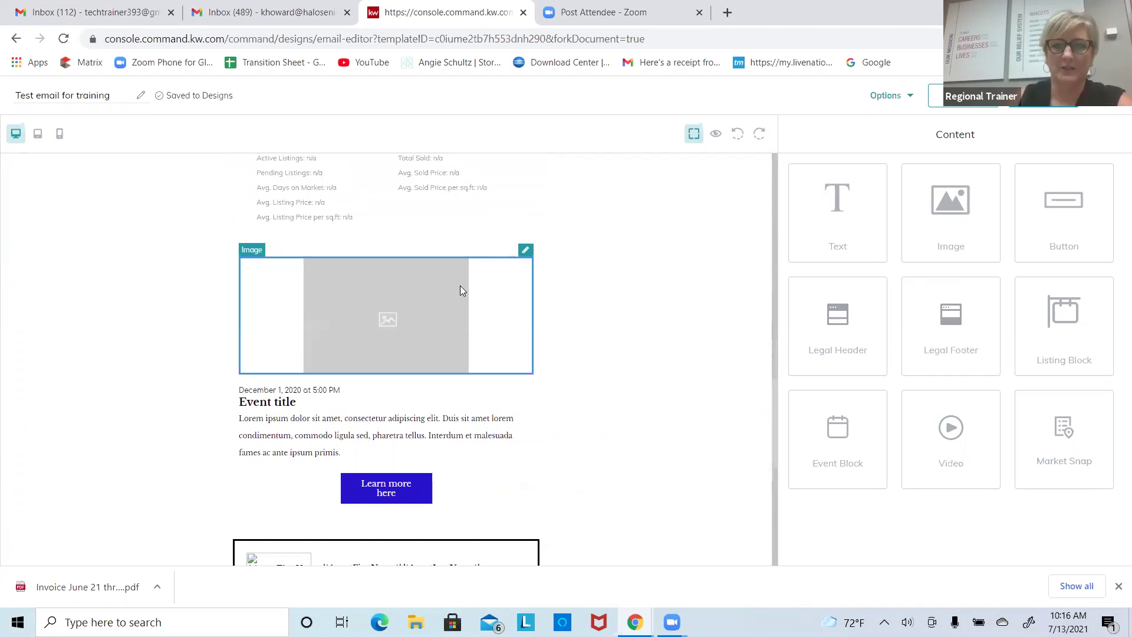
pyautogui.click(526, 251)
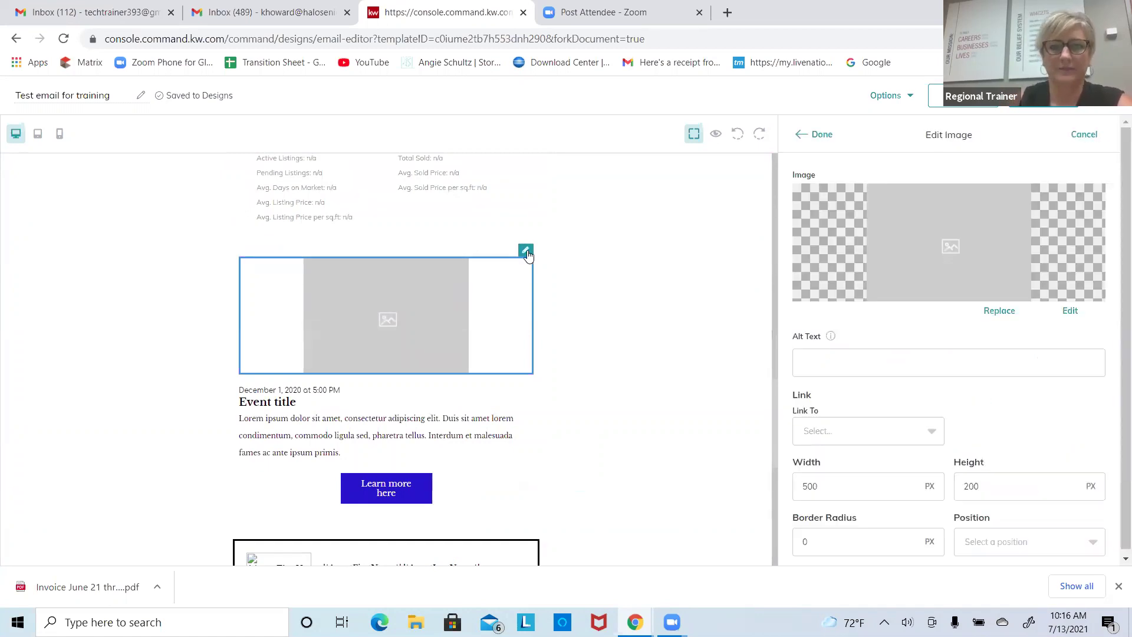
pyautogui.click(595, 307)
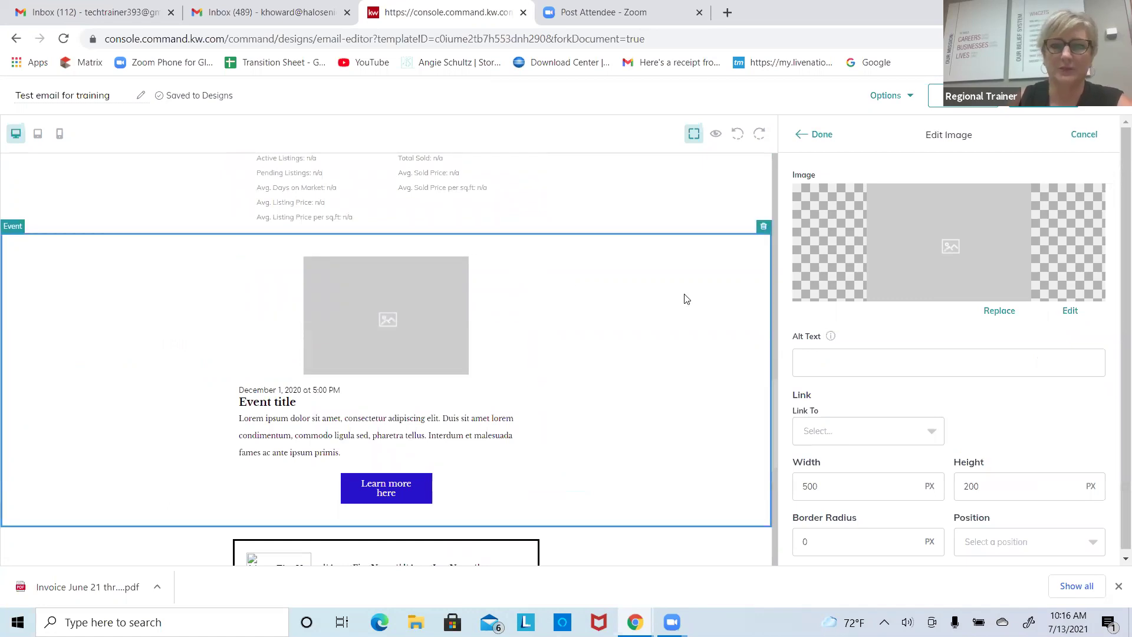
pyautogui.click(764, 228)
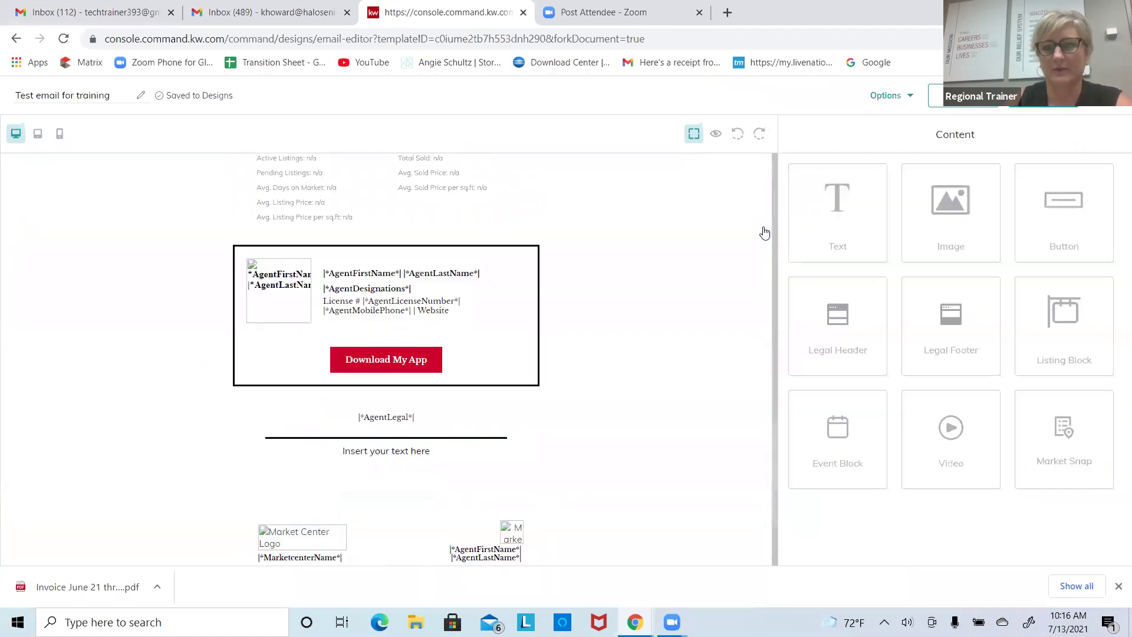
# Step: Add a Market Snap block below the agent legal text, headed 'Market Stats for', postal code 46033
pyautogui.moveTo(1062, 430); pyautogui.dragTo(501, 484)
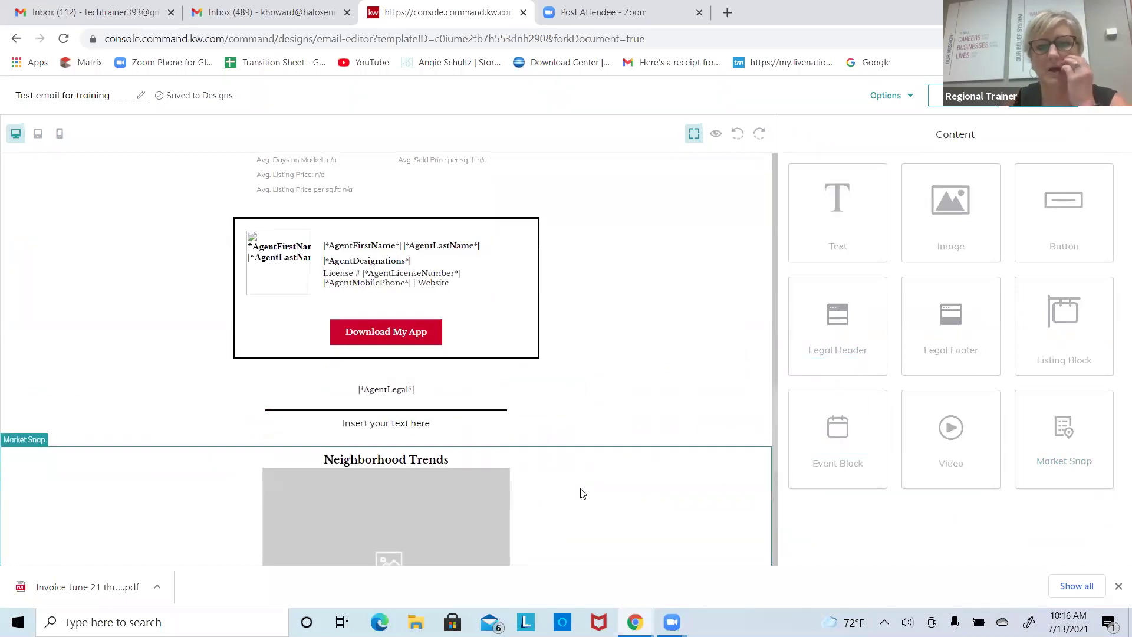
pyautogui.scroll(-2, 531, 430)
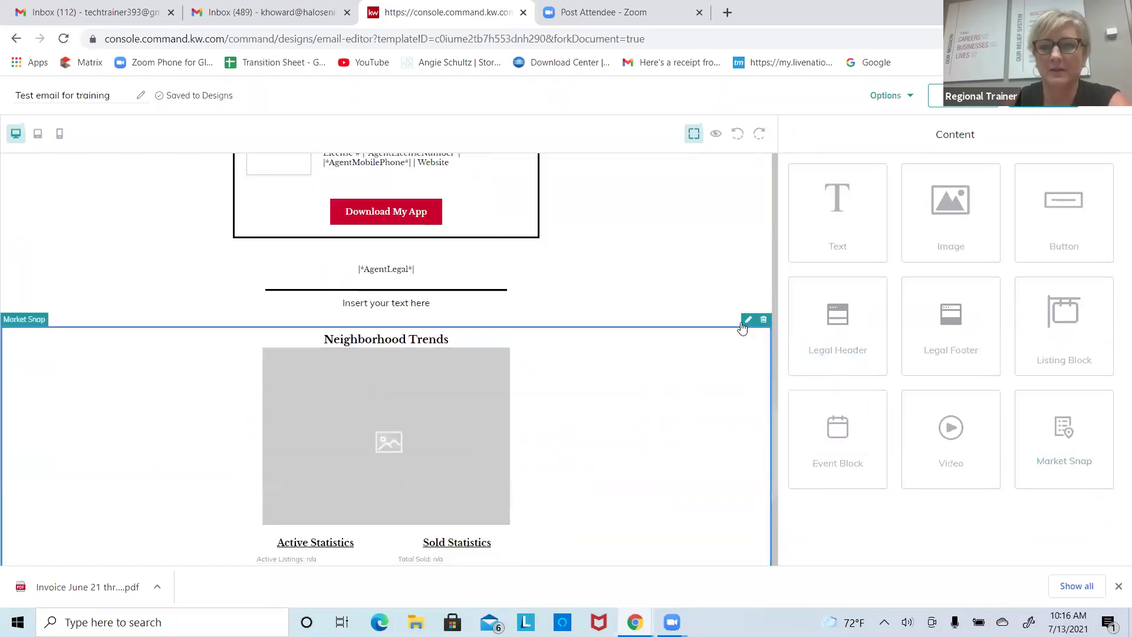
pyautogui.click(748, 319)
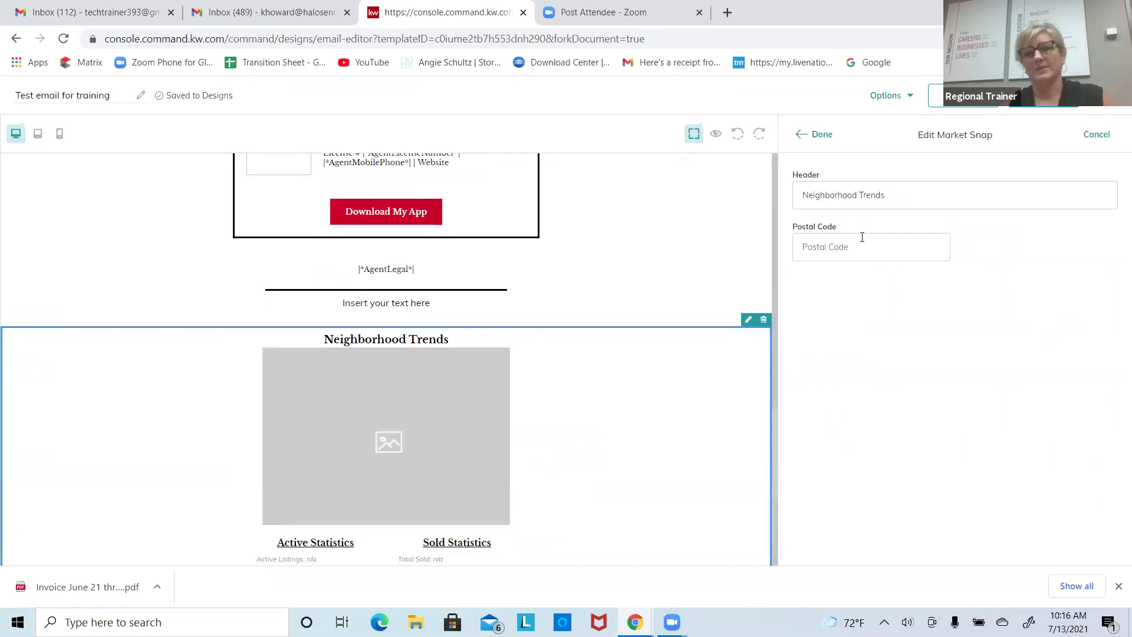
pyautogui.click(912, 190)
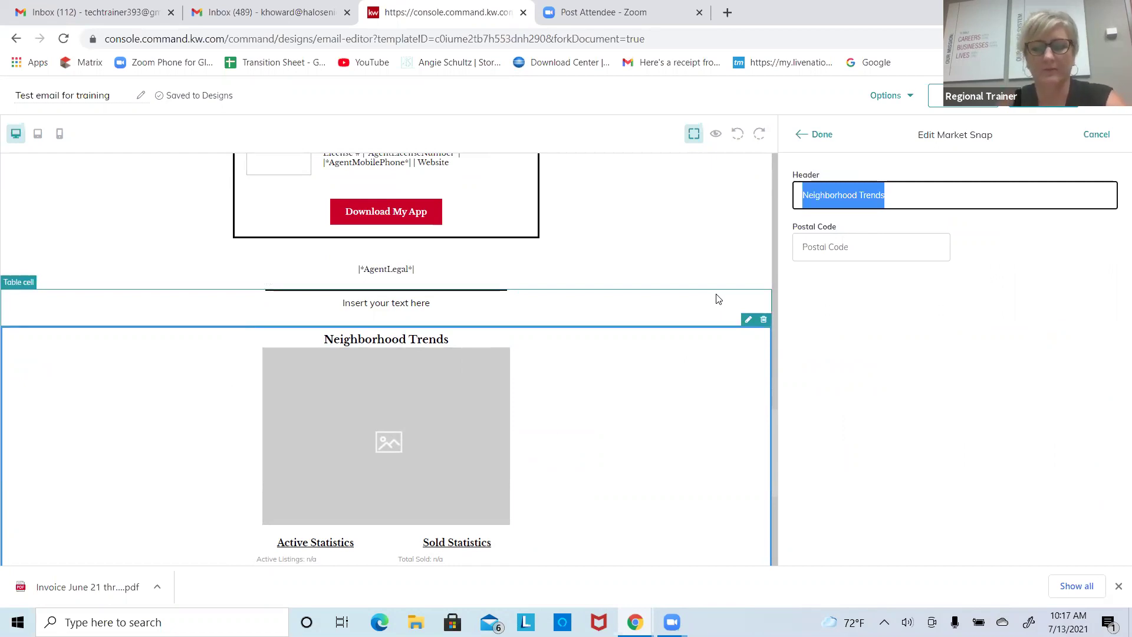
pyautogui.write('Market Stats for 46033')
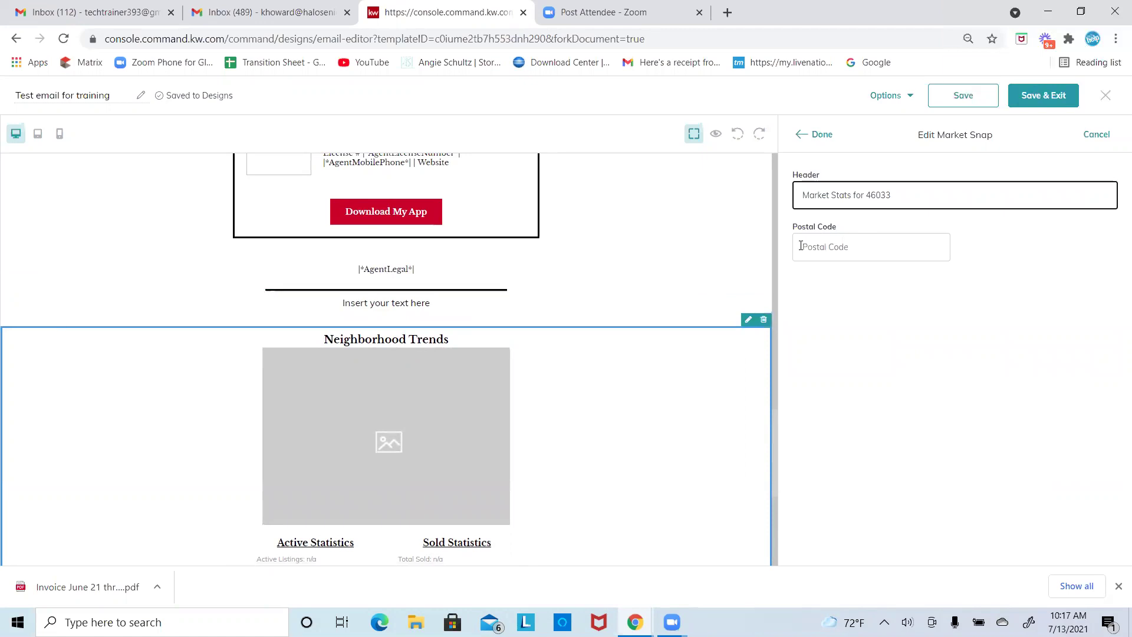
pyautogui.click(830, 257)
pyautogui.write('46033')
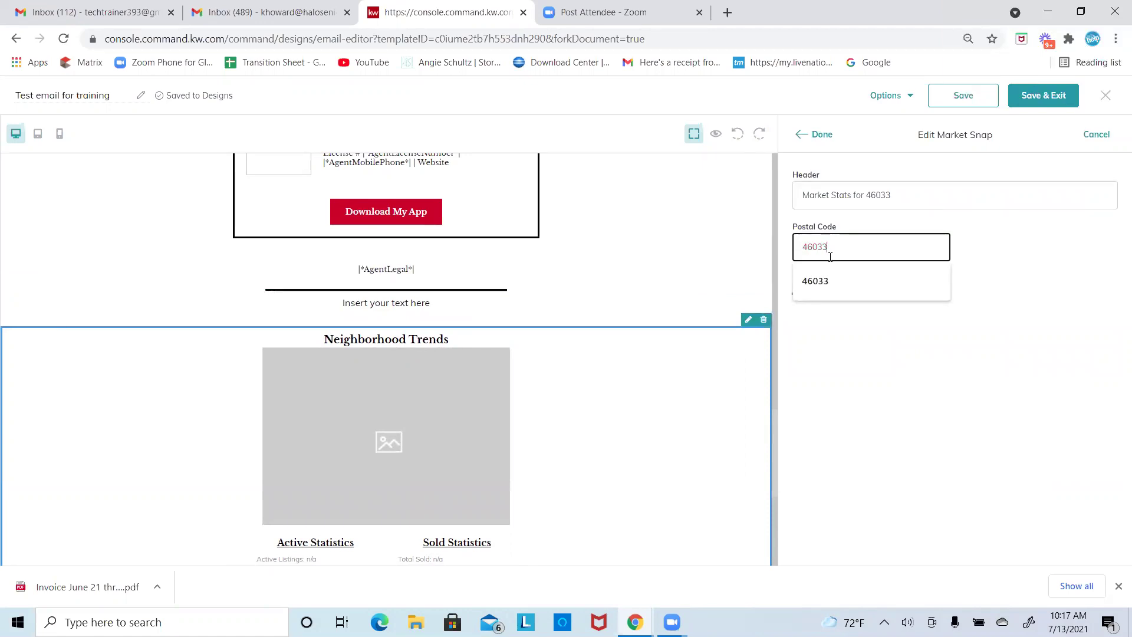
# Step: Set the block's neighborhood to Ashton, replacing Foster Estates, and apply the settings
pyautogui.click(1013, 250)
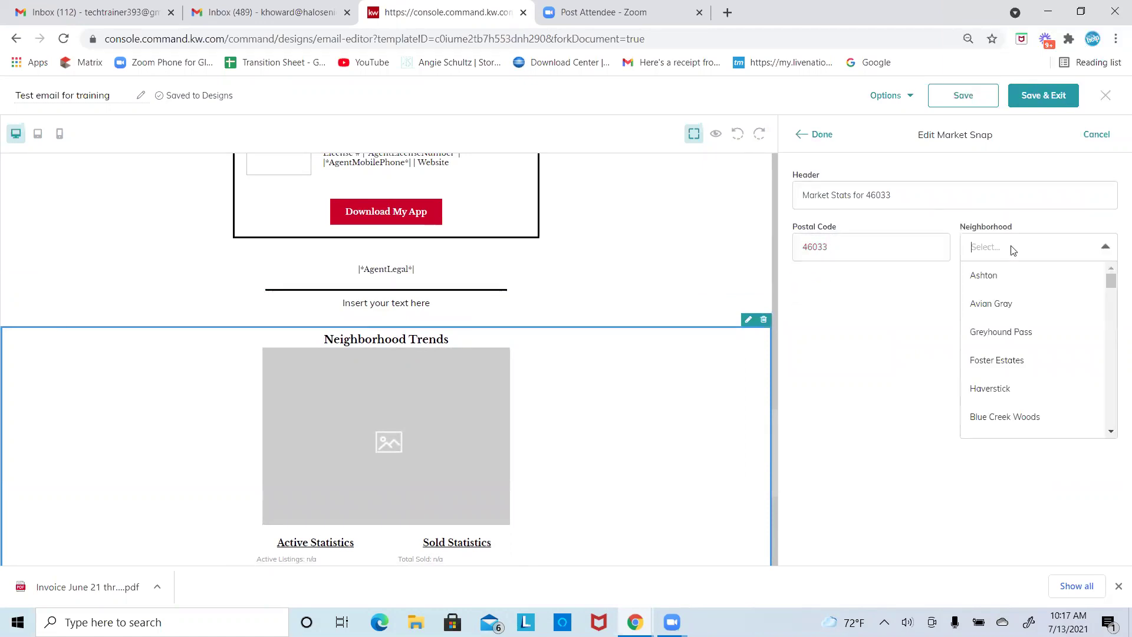
pyautogui.moveTo(1112, 287); pyautogui.dragTo(1113, 321)
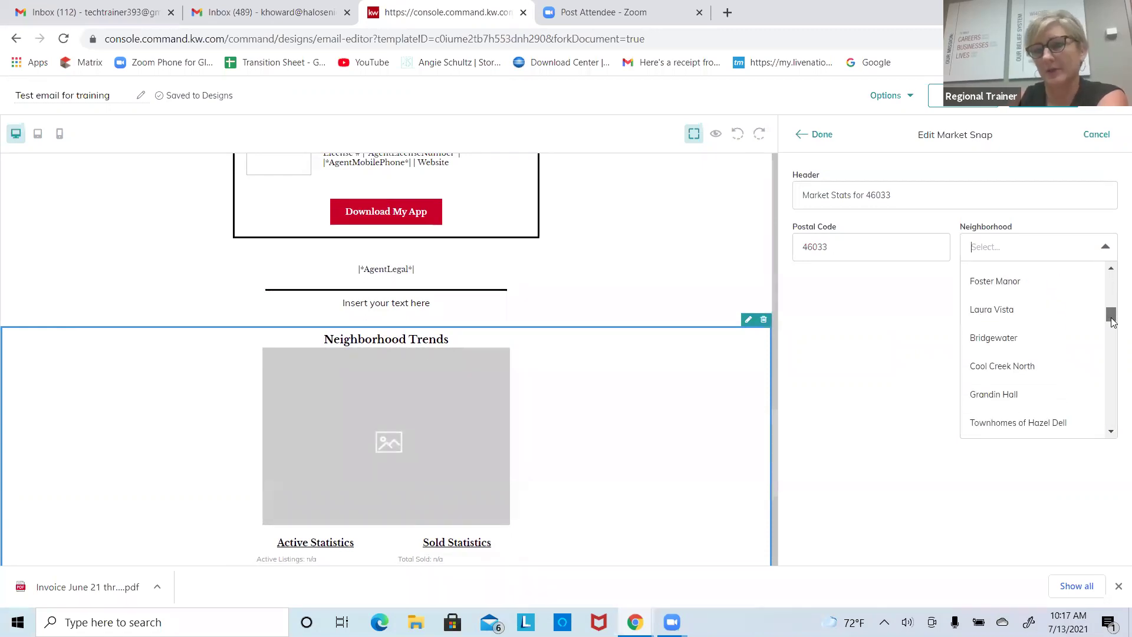
pyautogui.moveTo(1113, 327); pyautogui.dragTo(1112, 342)
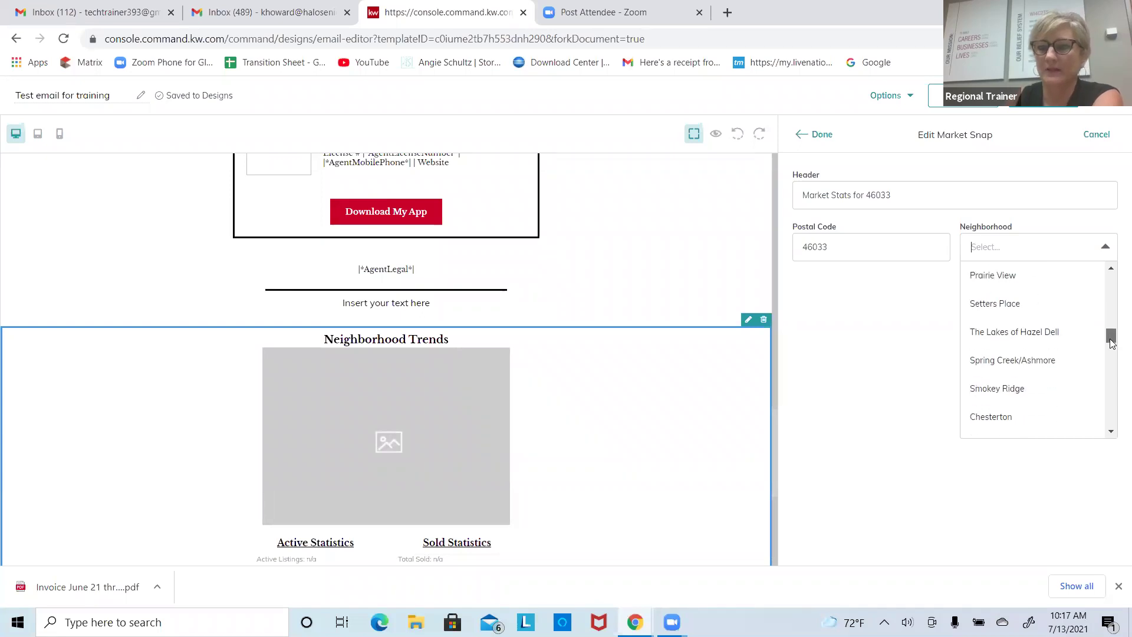
pyautogui.click(1036, 245)
pyautogui.write('Fost')
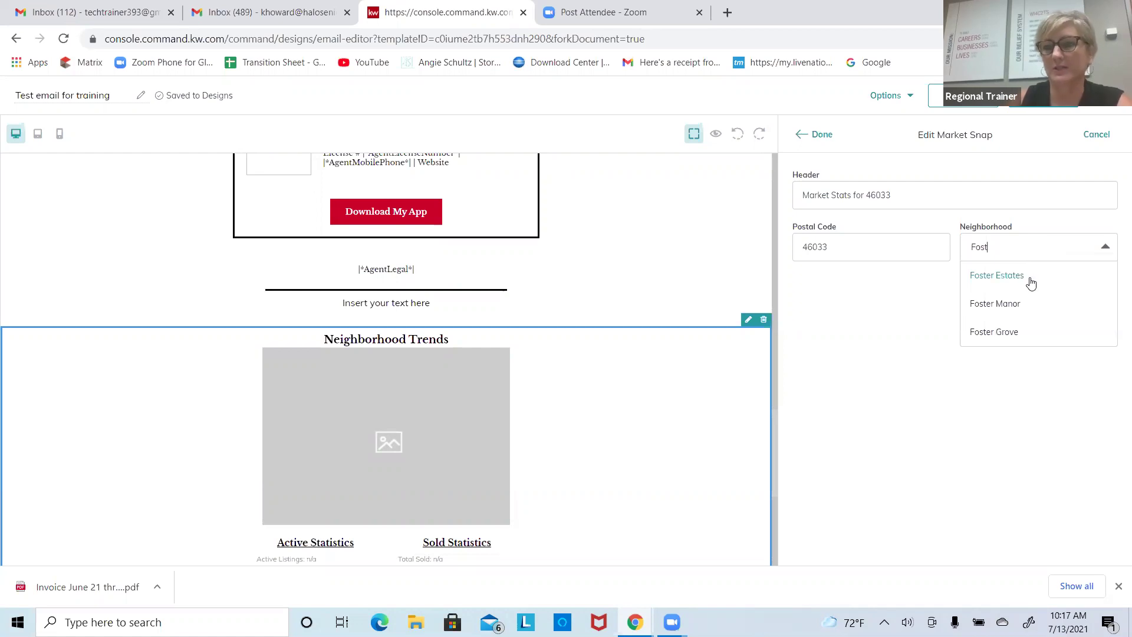
pyautogui.click(1029, 284)
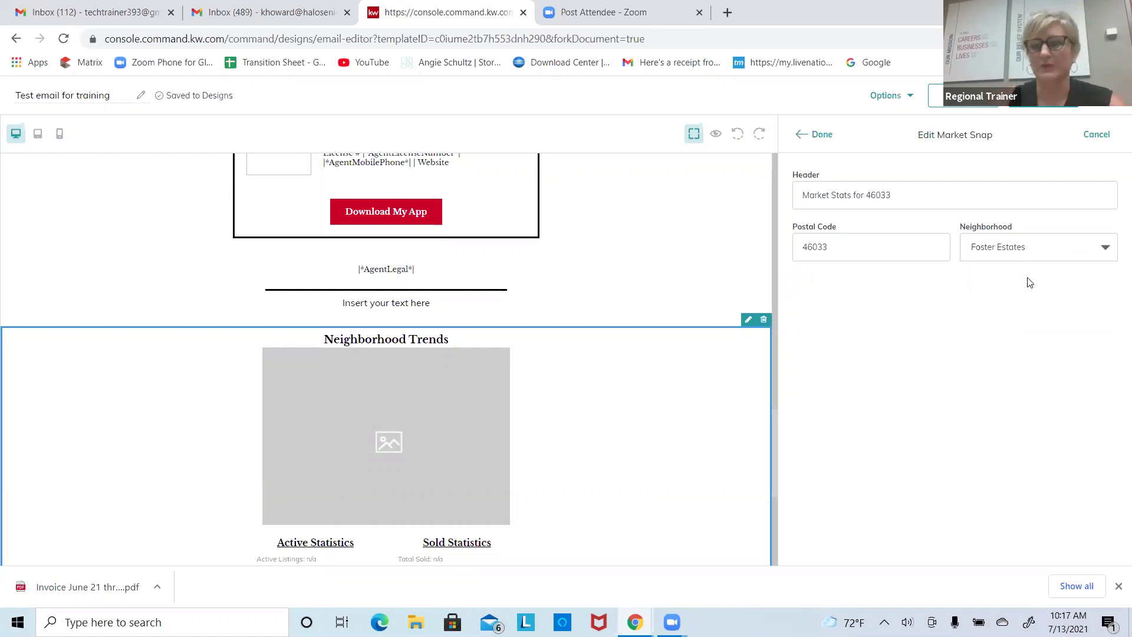
pyautogui.click(1044, 247)
pyautogui.click(1031, 272)
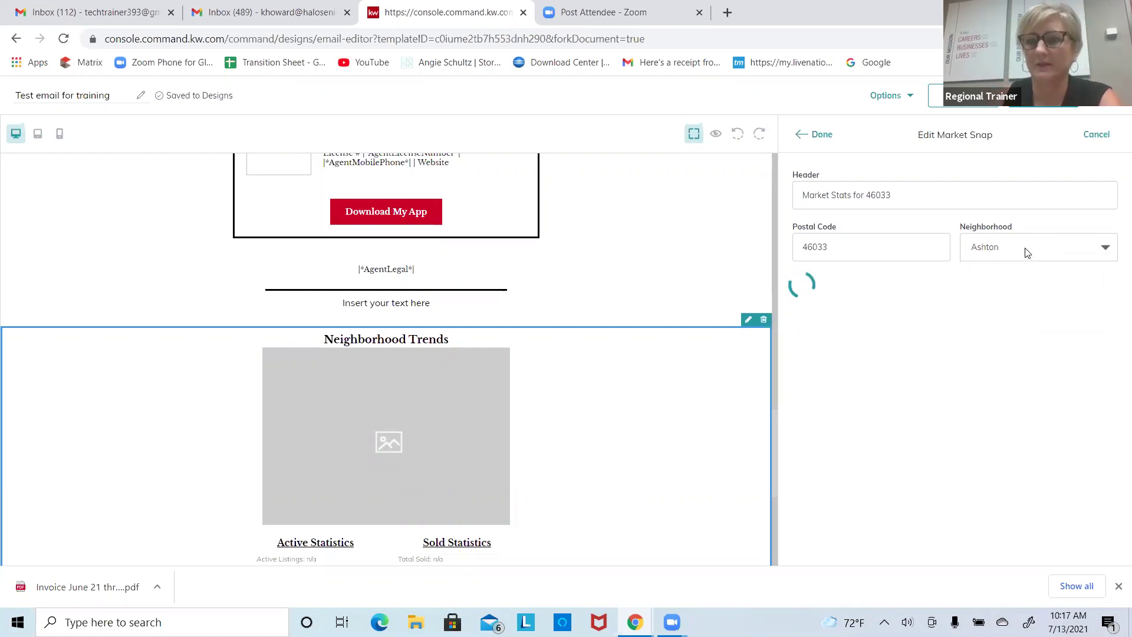
pyautogui.click(1021, 246)
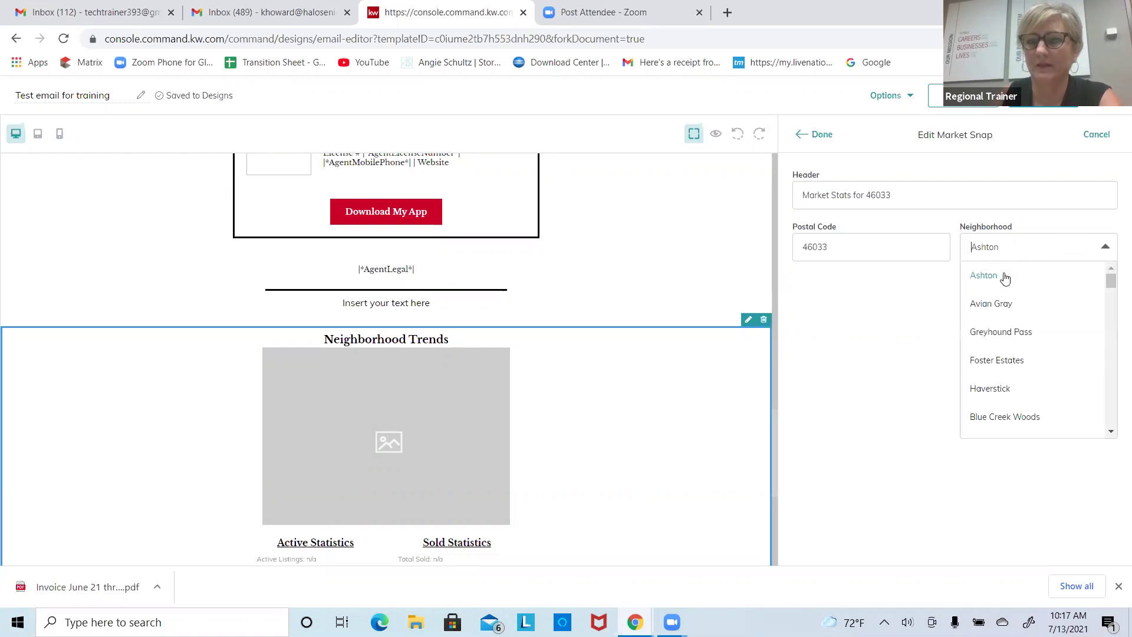
pyautogui.click(965, 226)
pyautogui.click(1001, 256)
pyautogui.click(1016, 235)
pyautogui.click(817, 135)
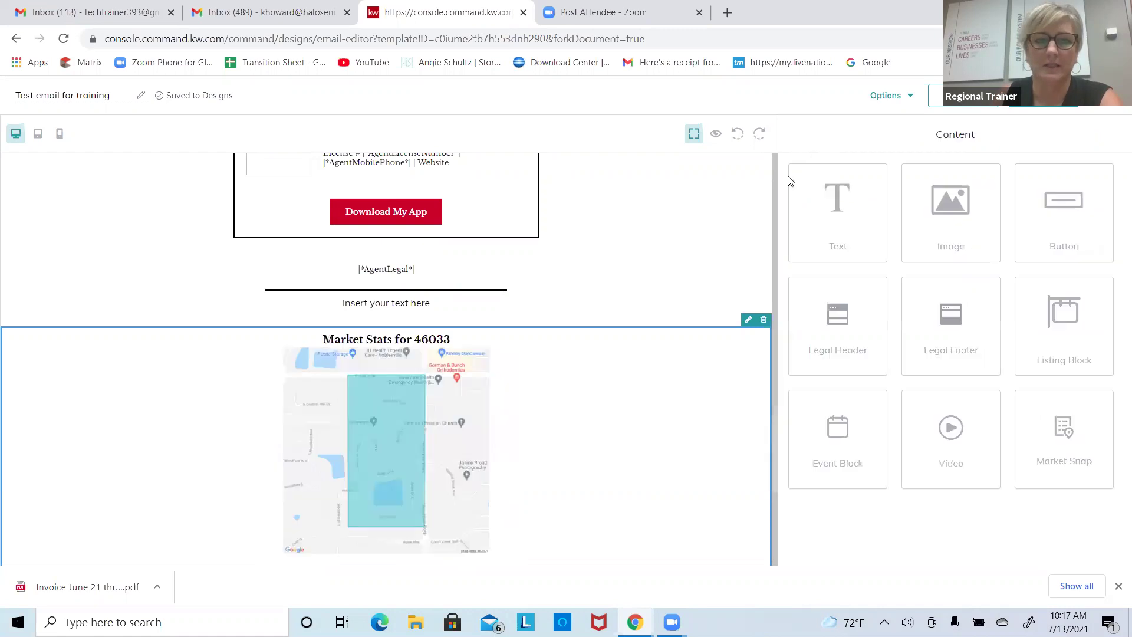
# Step: Drag a new Market Snap block into the email
pyautogui.scroll(4, 602, 442)
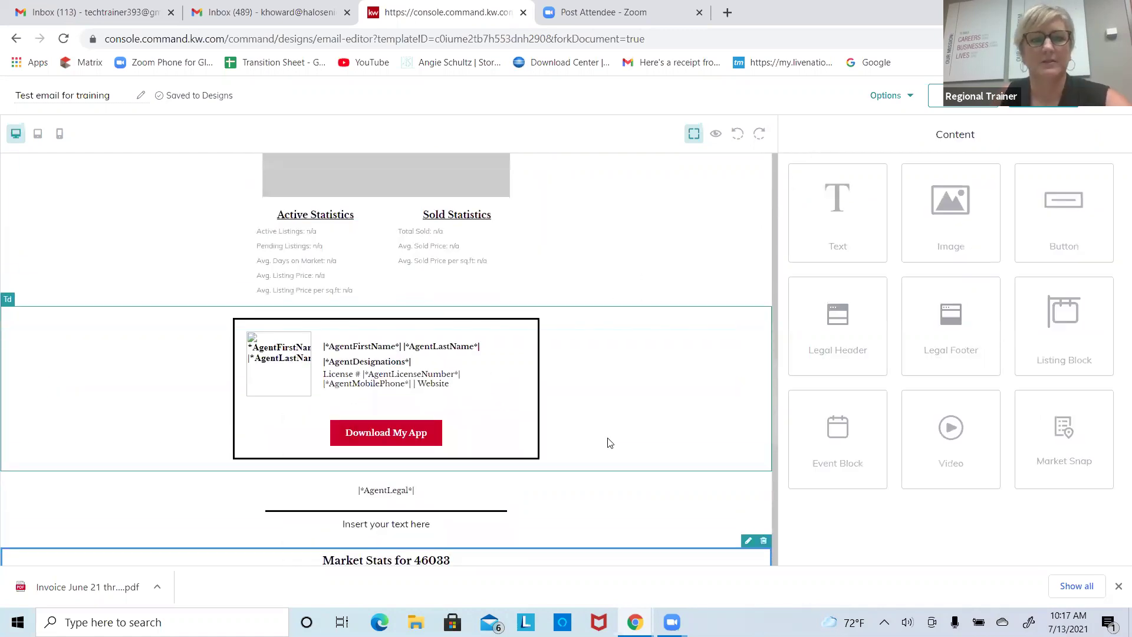
pyautogui.scroll(-7, 610, 442)
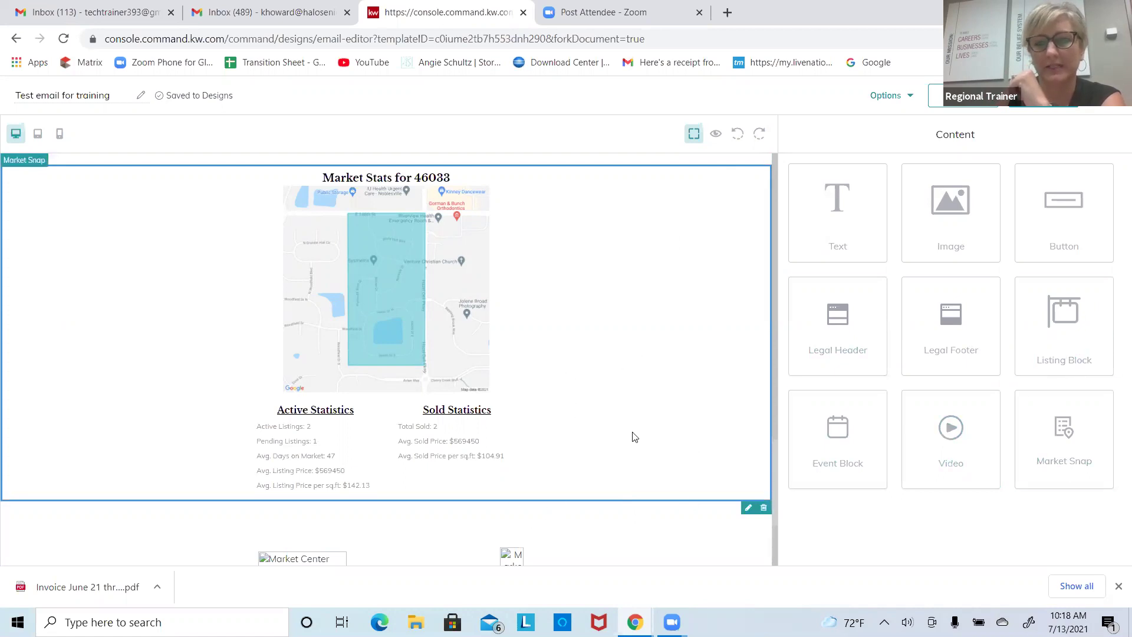
pyautogui.moveTo(1053, 421); pyautogui.dragTo(583, 516)
pyautogui.scroll(6, 776, 439)
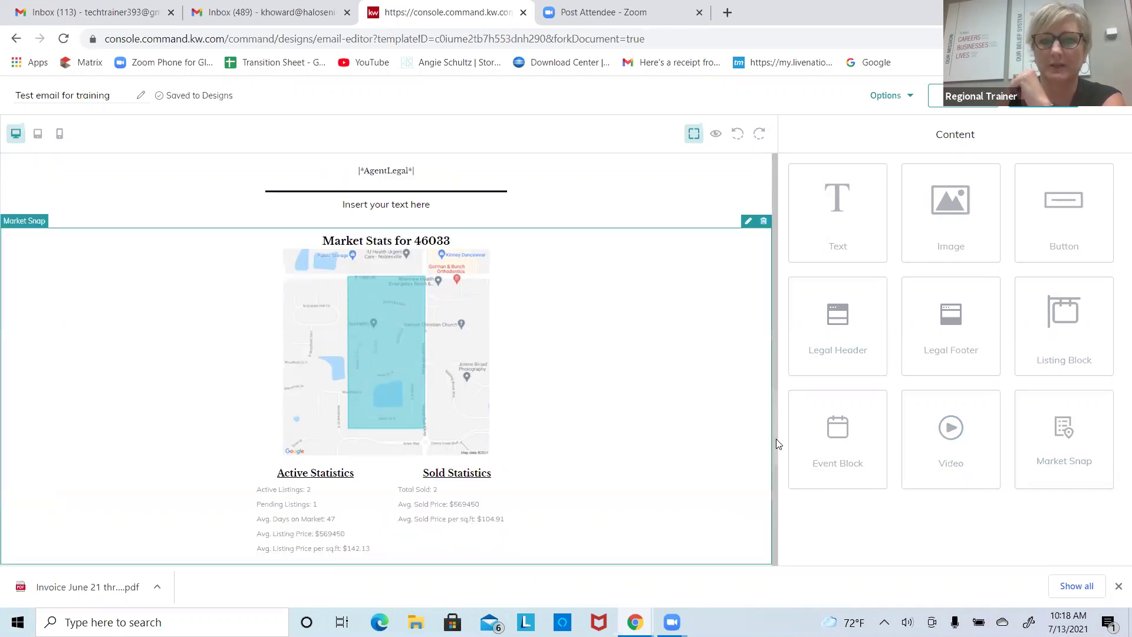
pyautogui.scroll(-10, 776, 453)
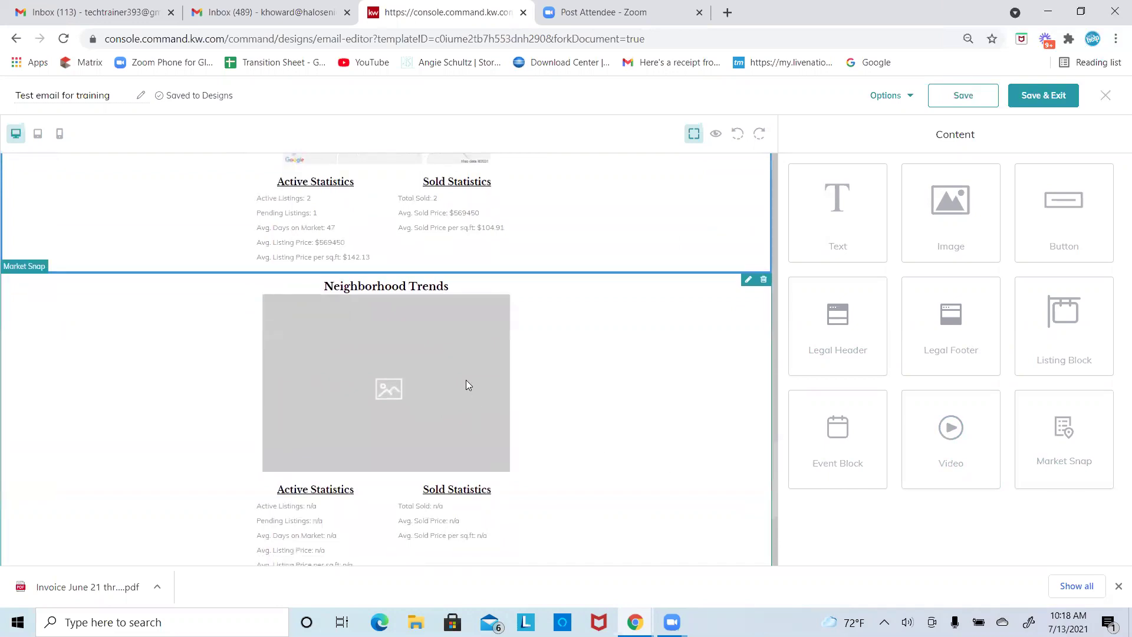
# Step: Delete the misplaced Neighborhood Trends block and place a fresh one below the 46033 stats
pyautogui.click(749, 266)
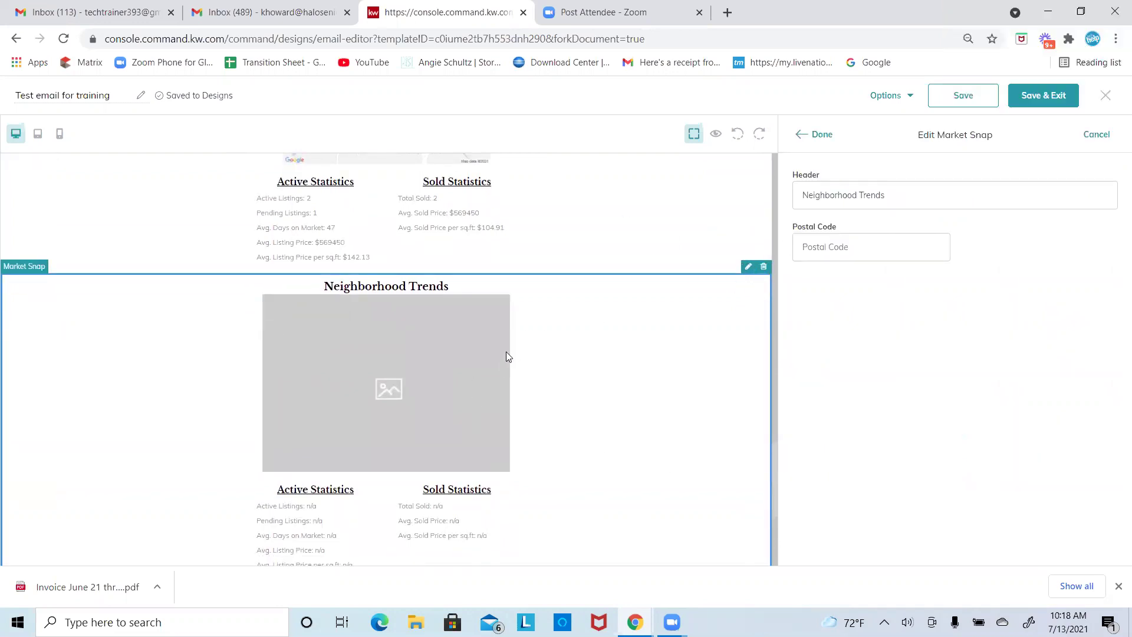
pyautogui.moveTo(775, 348); pyautogui.dragTo(773, 341)
pyautogui.scroll(4, 772, 342)
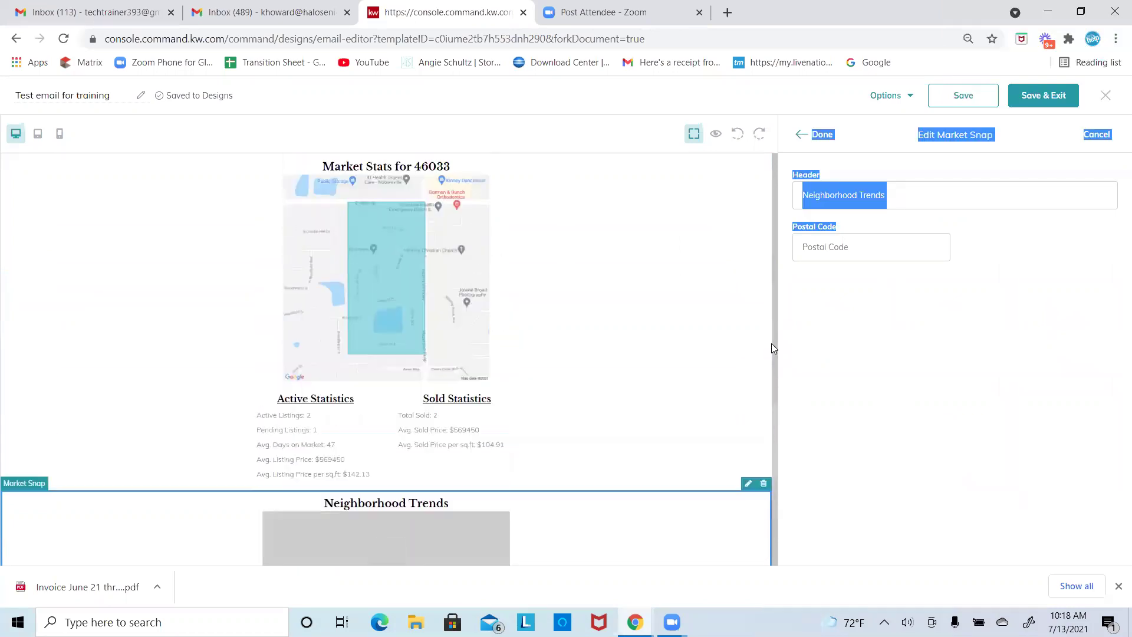
pyautogui.scroll(-2, 772, 348)
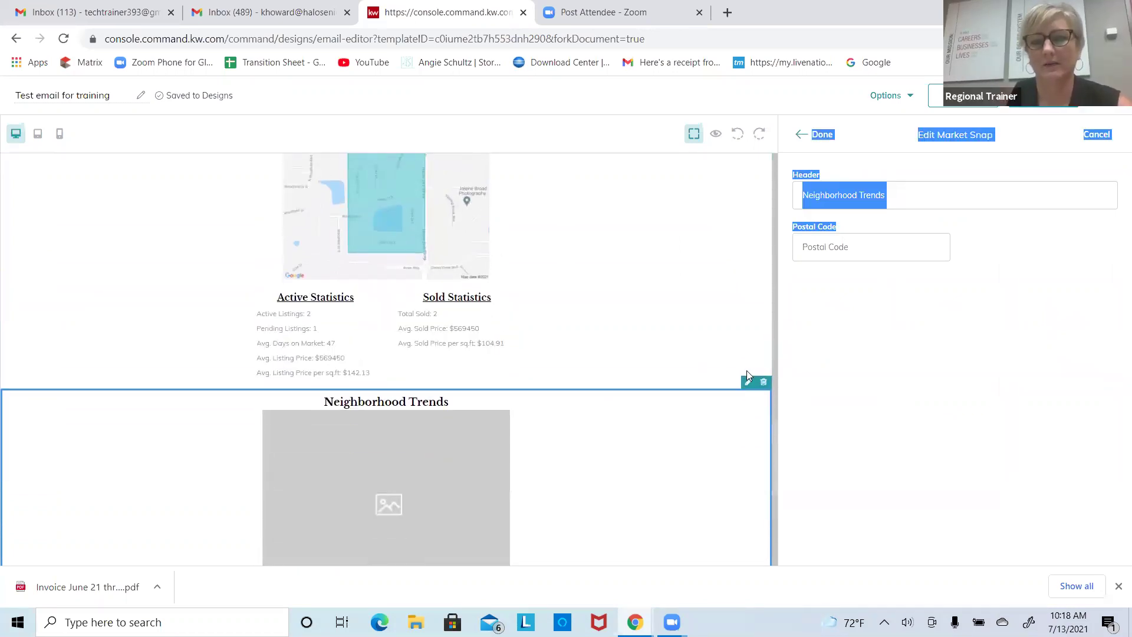
pyautogui.click(762, 385)
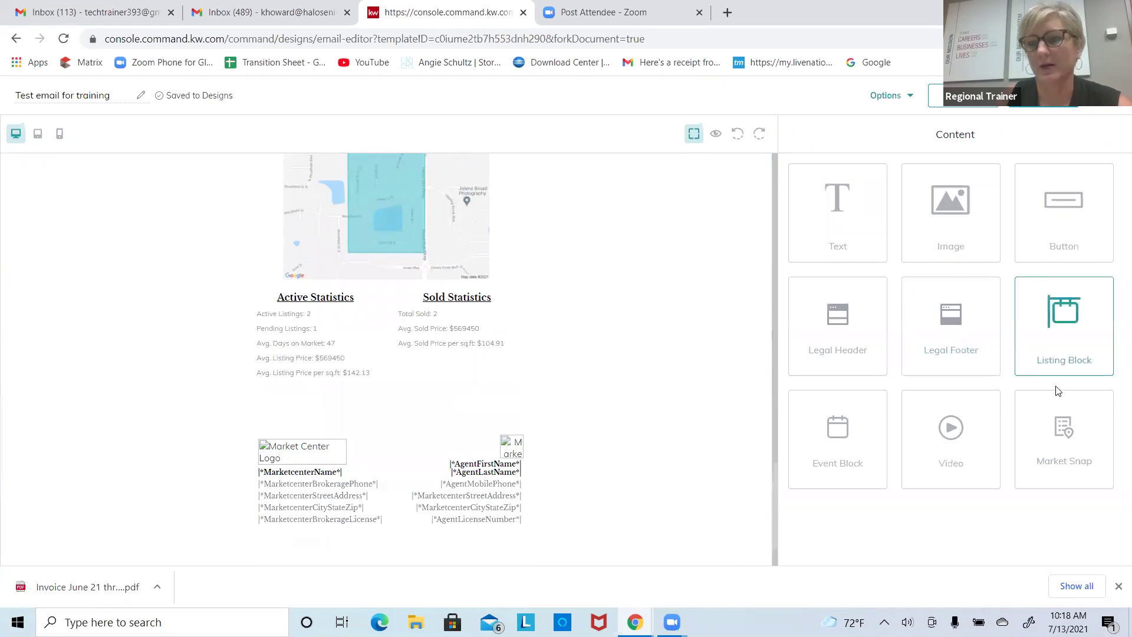
pyautogui.moveTo(1067, 434); pyautogui.dragTo(462, 416)
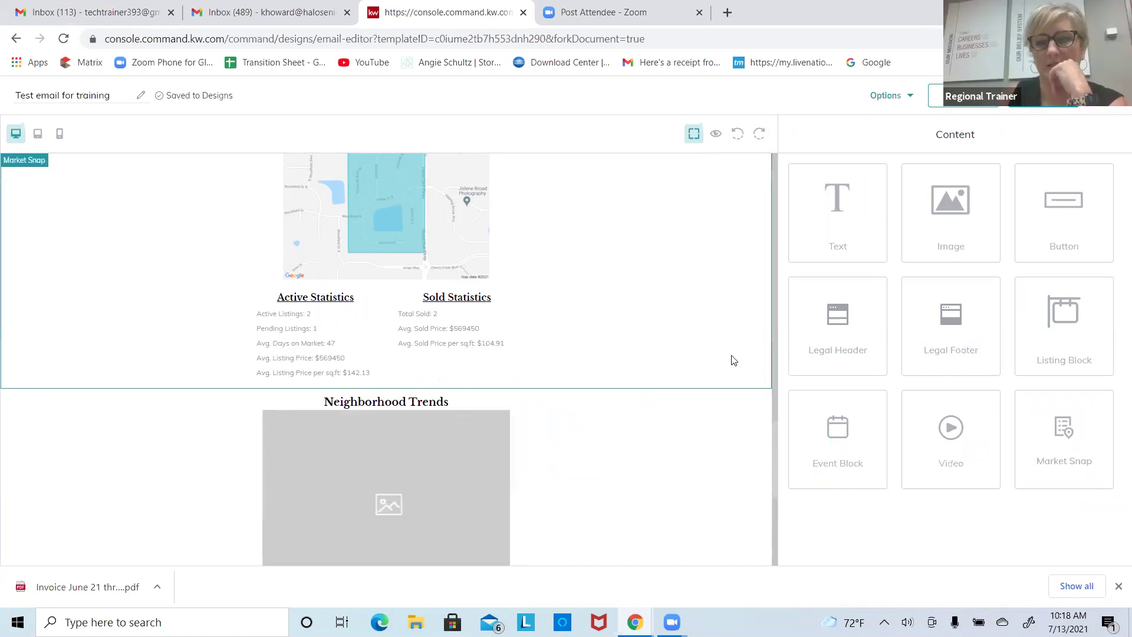
pyautogui.scroll(5, 776, 354)
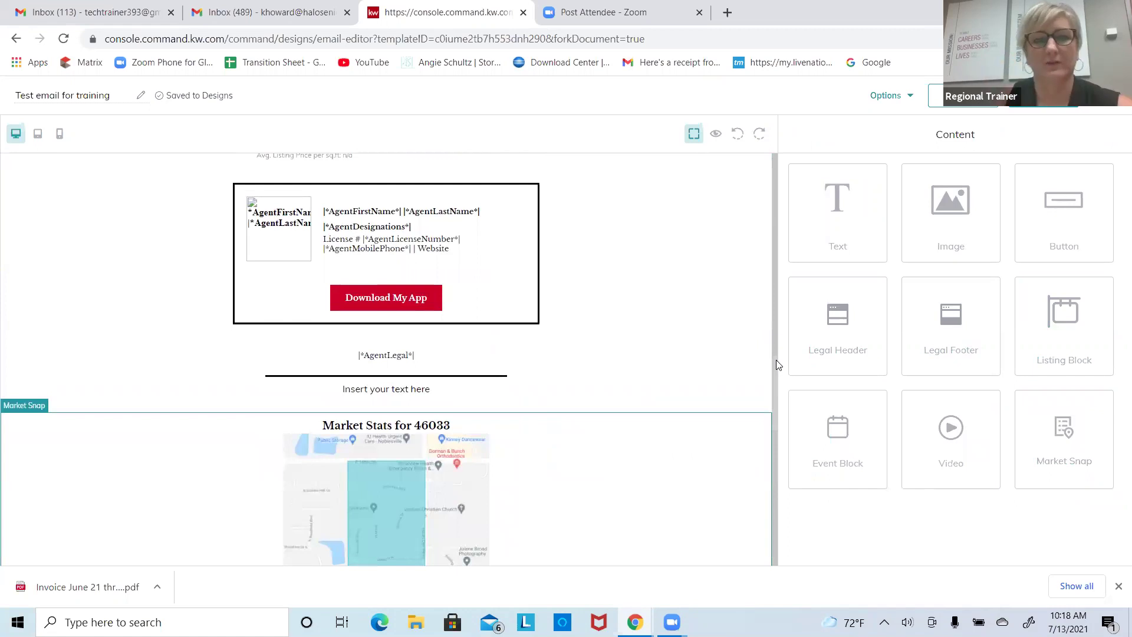
# Step: Change the stats block's postal code from 46033 to 46032 and header to 'Market Stats for 46032'
pyautogui.scroll(-7, 776, 359)
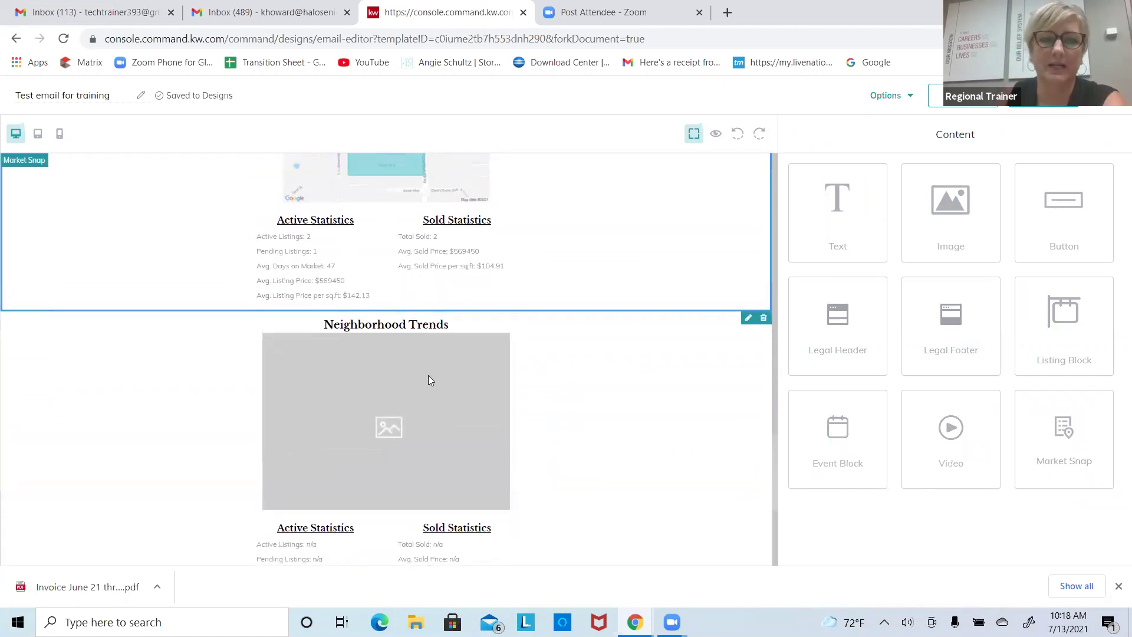
pyautogui.click(747, 318)
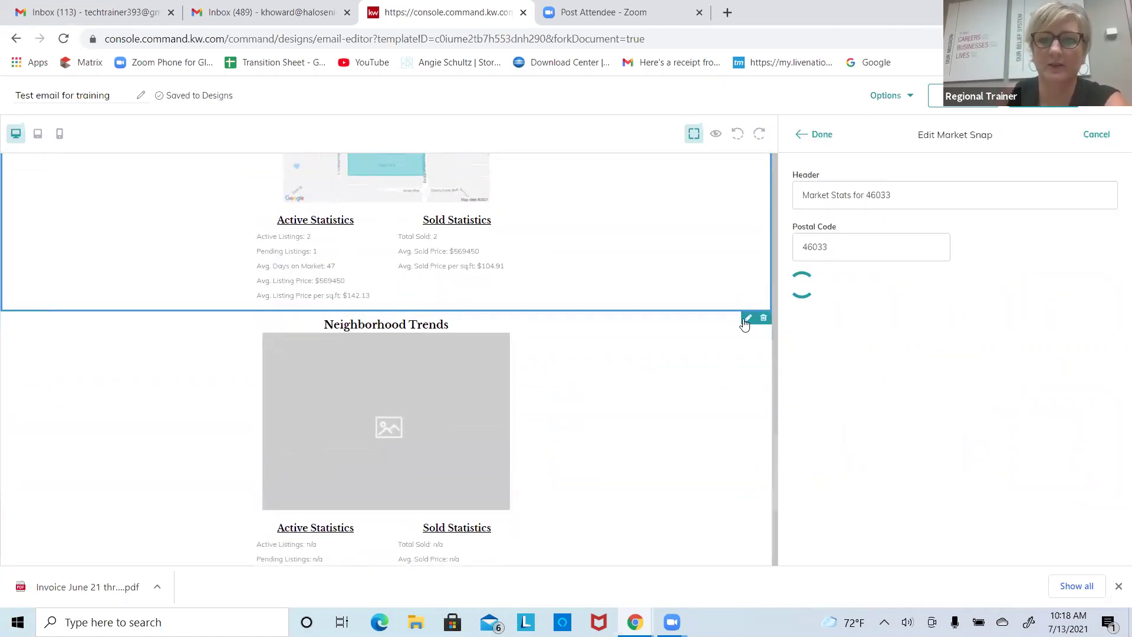
pyautogui.click(851, 248)
pyautogui.press('BackSpace')
pyautogui.write('2')
pyautogui.click(902, 195)
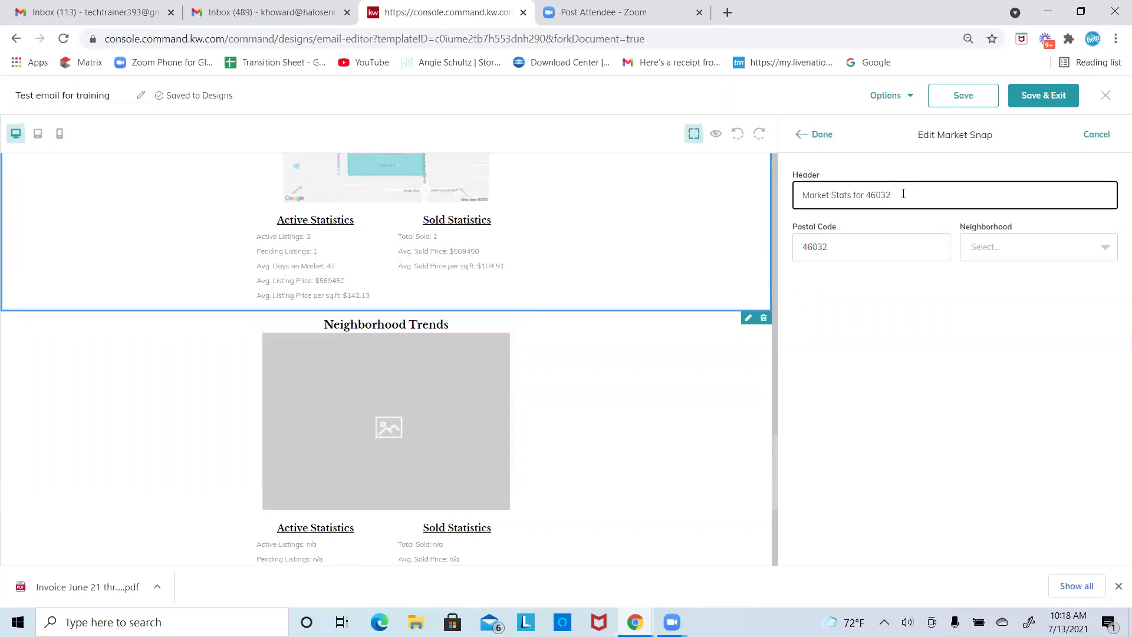
pyautogui.click(816, 135)
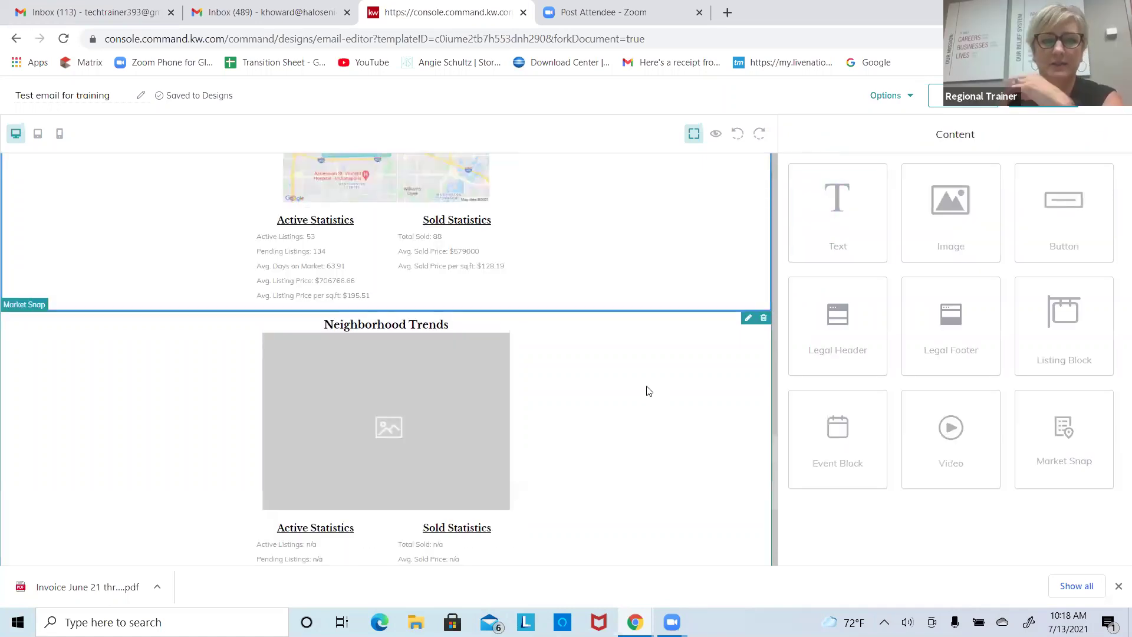
pyautogui.scroll(4, 648, 391)
pyautogui.scroll(-7, 649, 391)
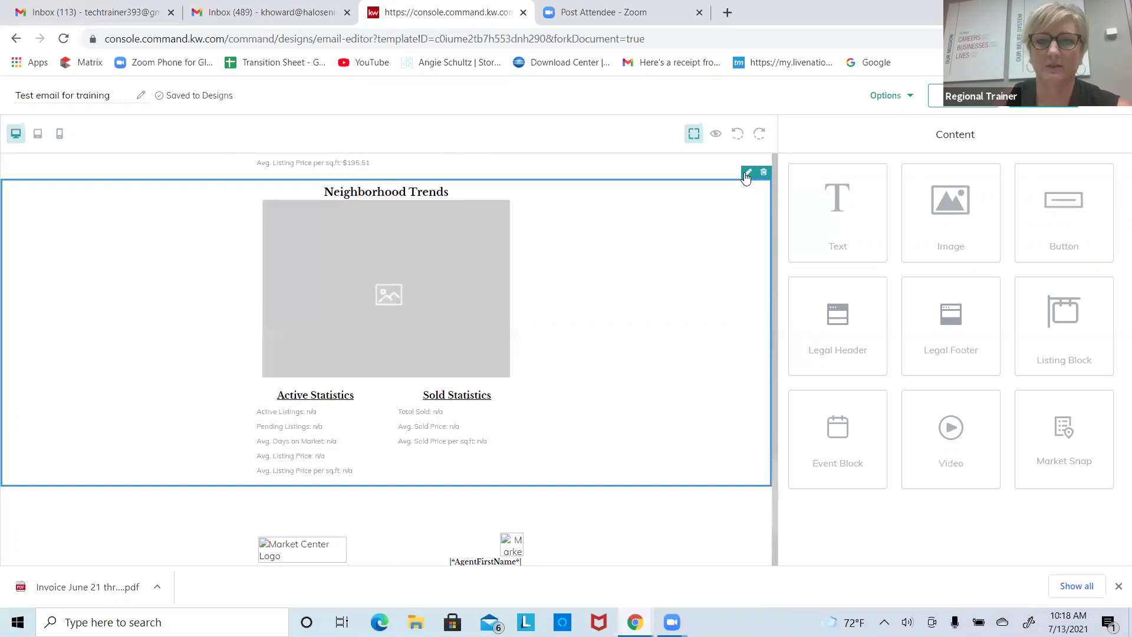
# Step: Set the Neighborhood Trends block to postal code 46032 with the Twin Lakes neighborhood
pyautogui.click(747, 175)
pyautogui.click(826, 254)
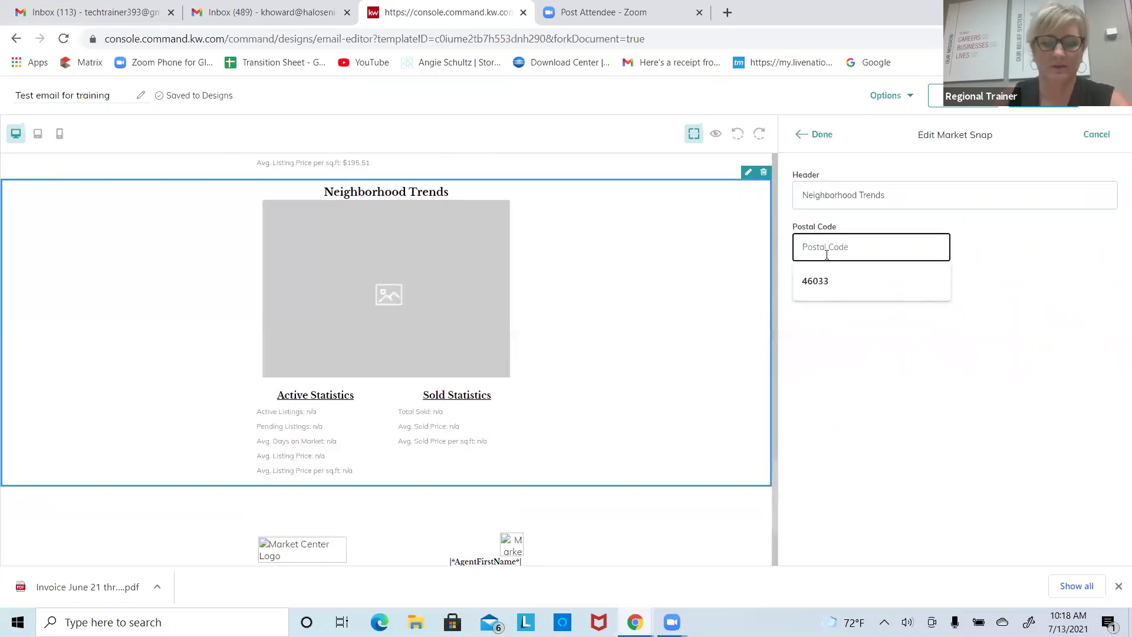
pyautogui.write('46032')
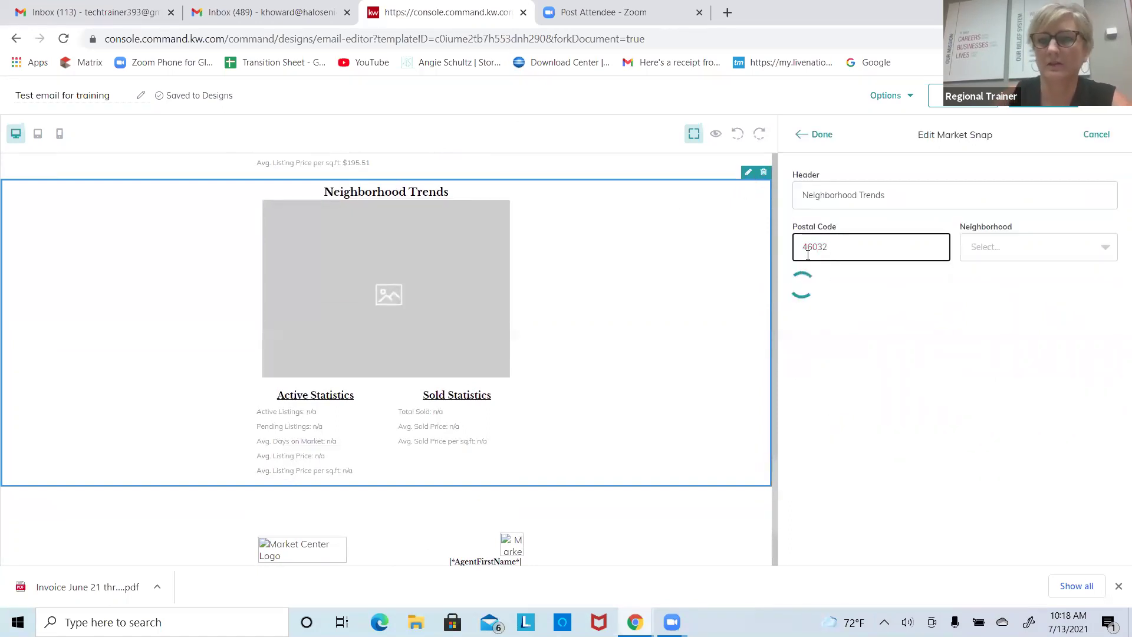
pyautogui.click(1029, 257)
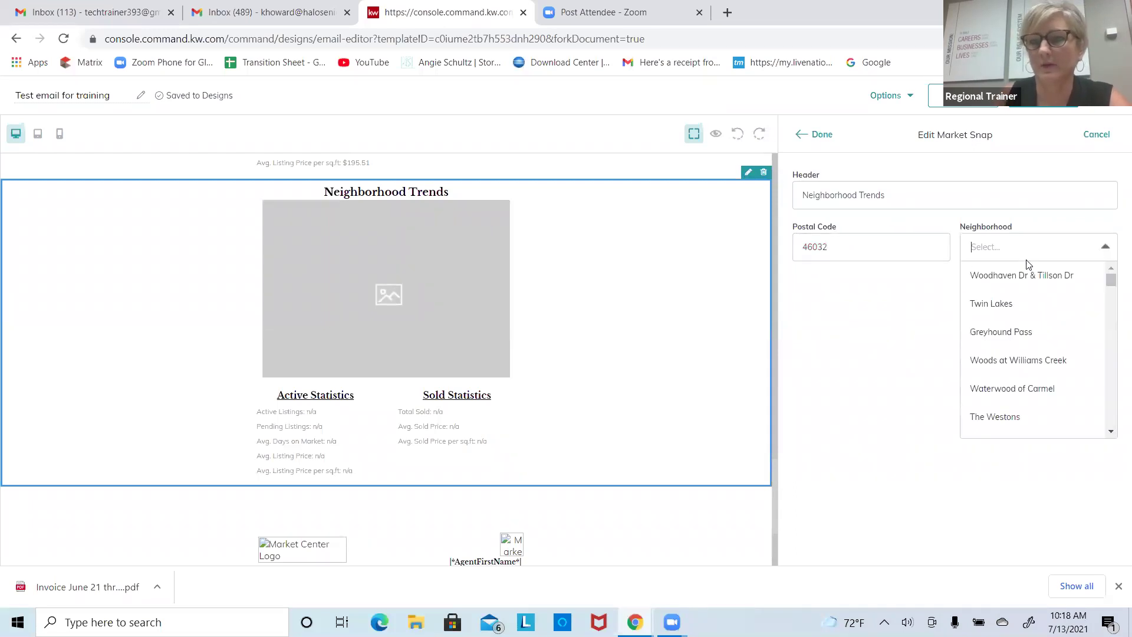
pyautogui.click(1039, 300)
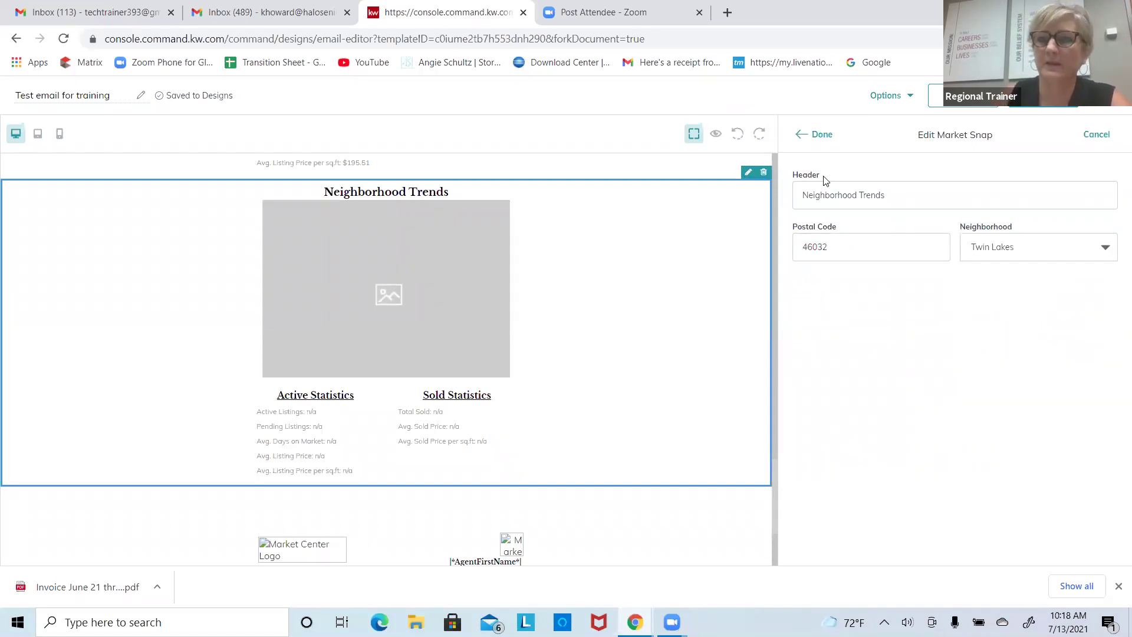
pyautogui.click(827, 138)
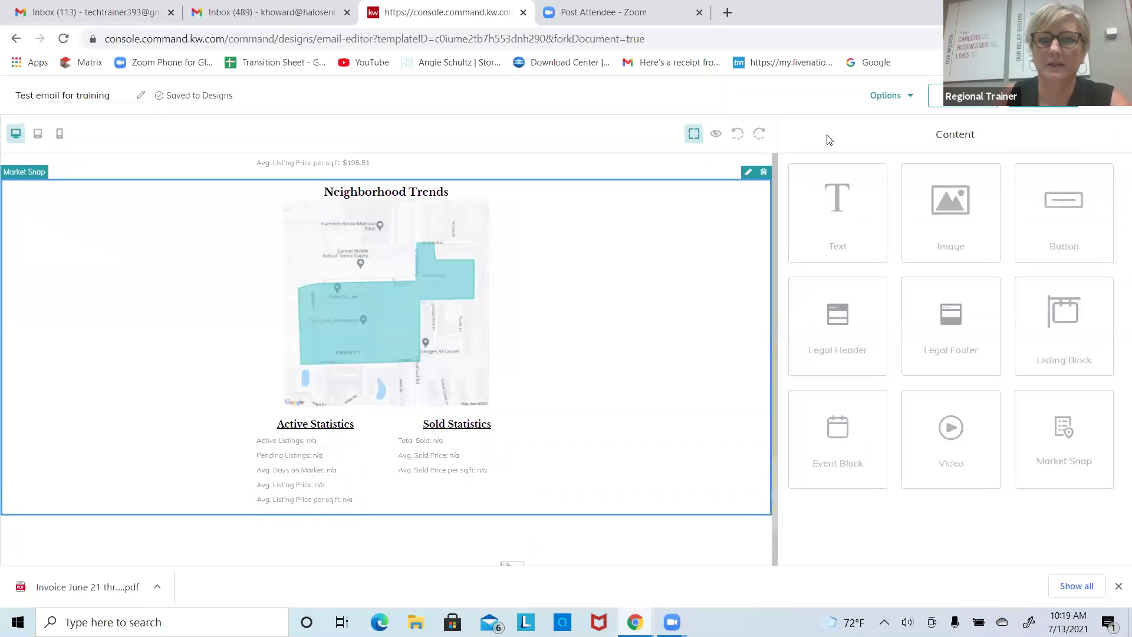
pyautogui.scroll(7, 663, 260)
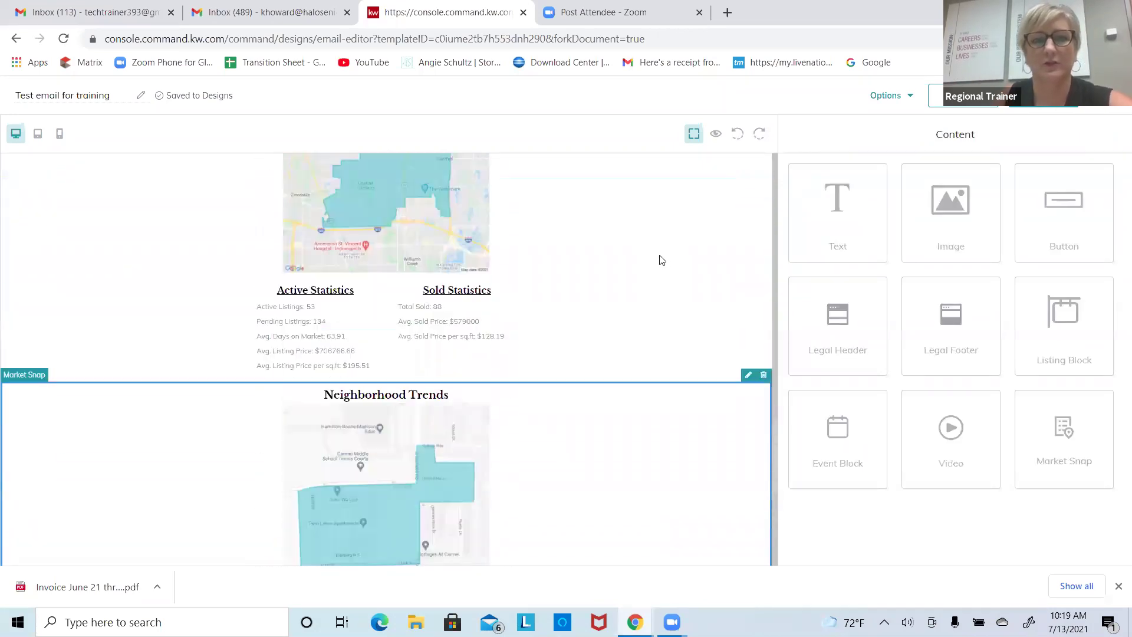
pyautogui.scroll(-6, 662, 259)
pyautogui.scroll(3, 661, 260)
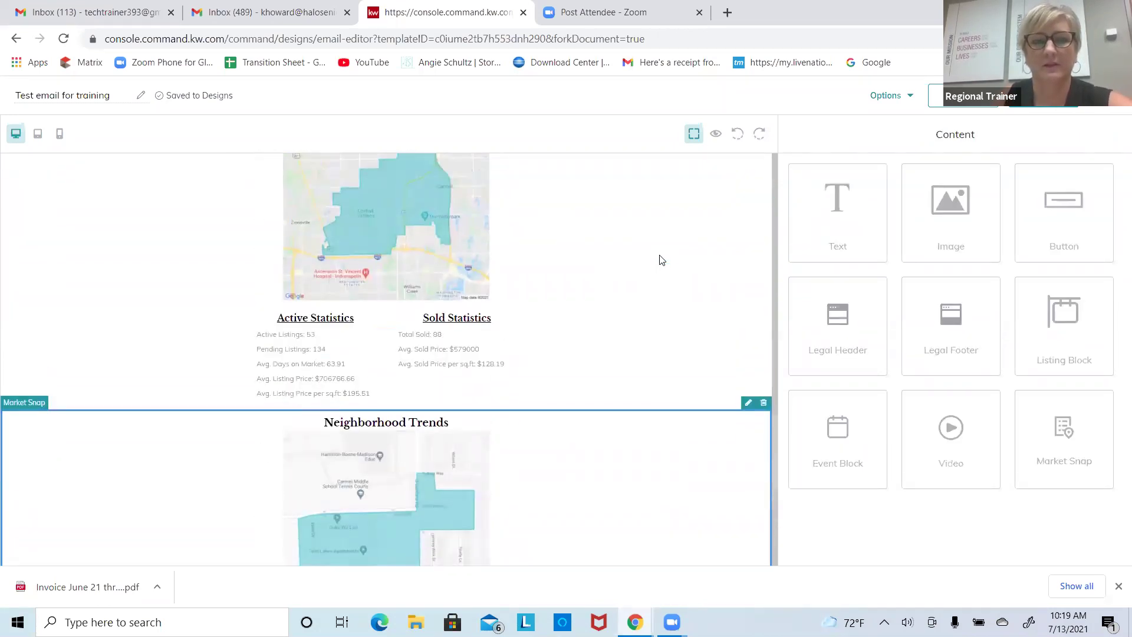
pyautogui.scroll(-3, 662, 260)
pyautogui.scroll(6, 661, 259)
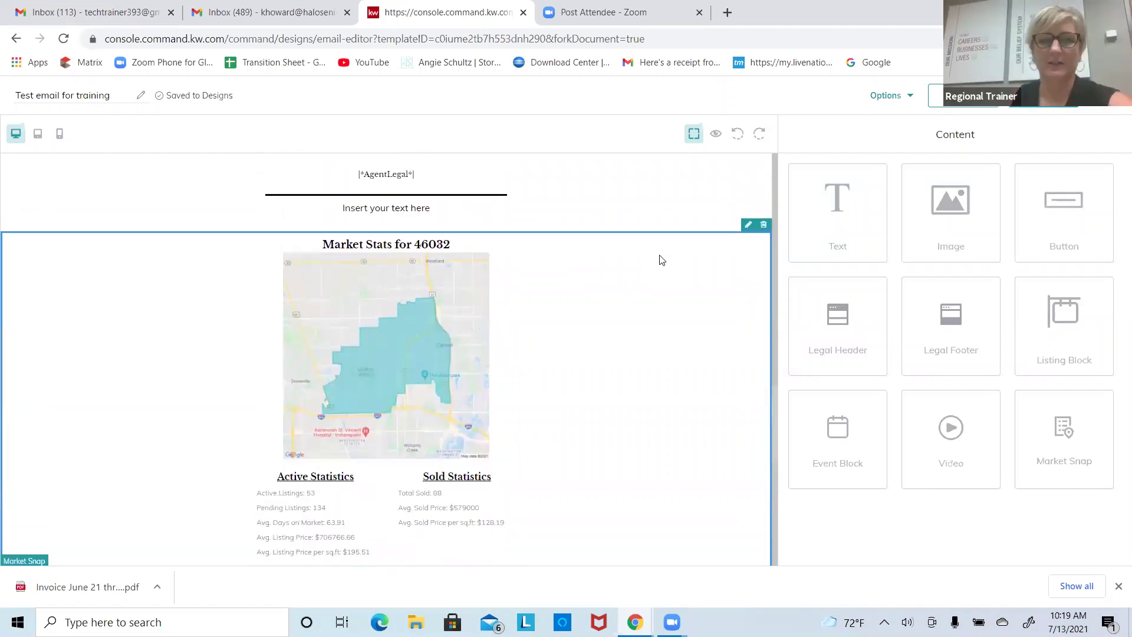
pyautogui.scroll(-6, 662, 259)
pyautogui.scroll(7, 662, 260)
pyautogui.scroll(7, 661, 259)
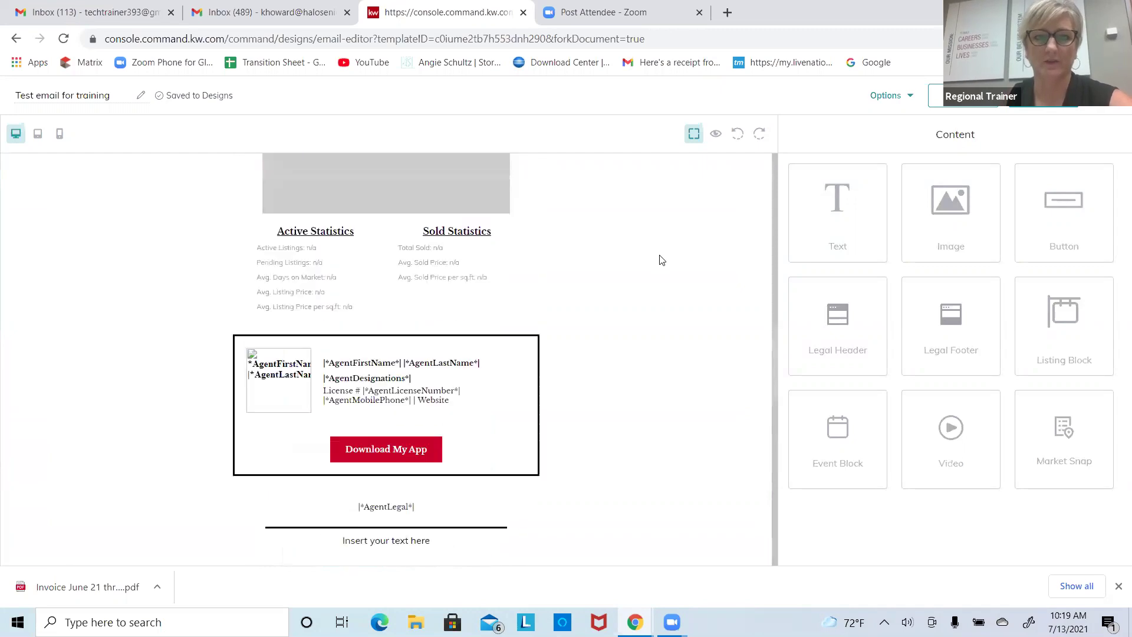
pyautogui.scroll(-3, 662, 259)
pyautogui.scroll(1, 662, 260)
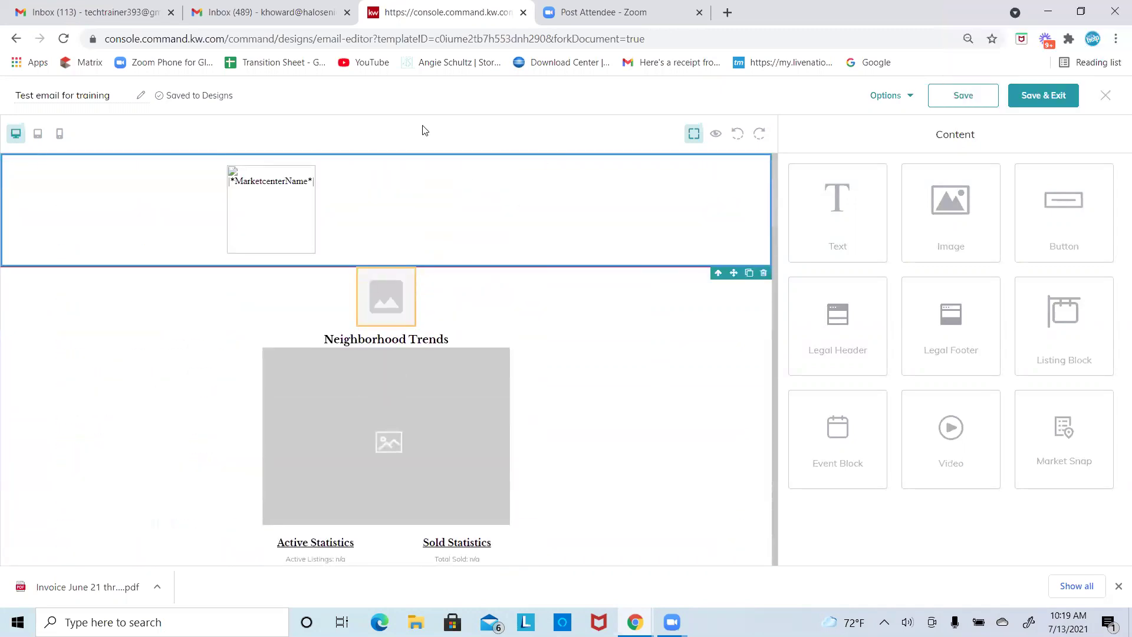
# Step: Undo then redo the layout change so the Market Snap block stays under the logo header
pyautogui.click(466, 362)
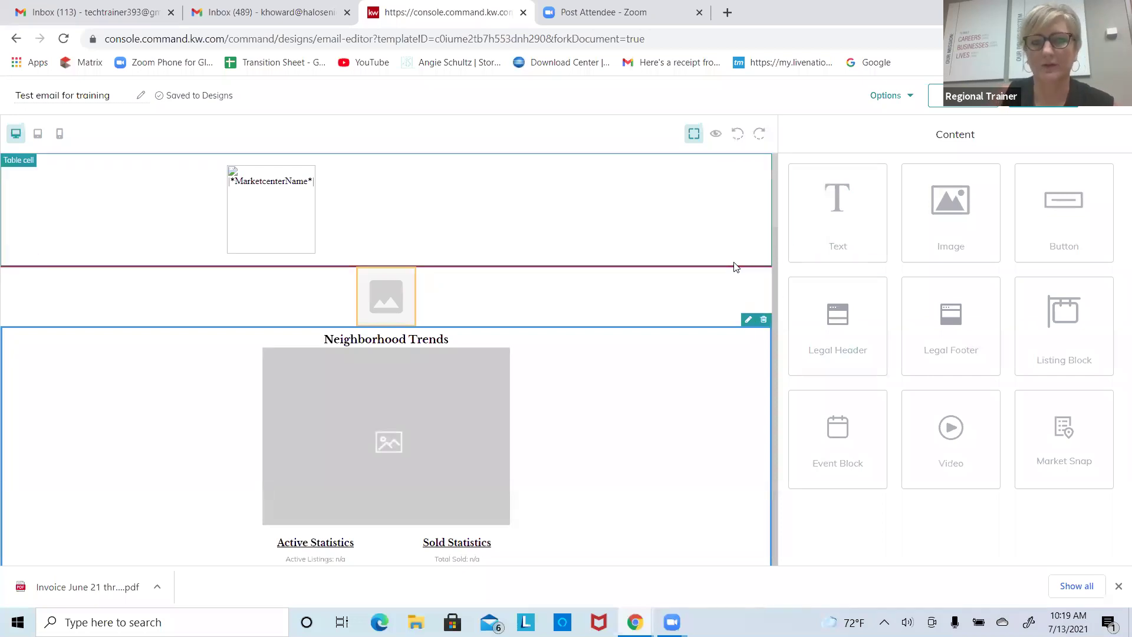
pyautogui.scroll(-3, 767, 248)
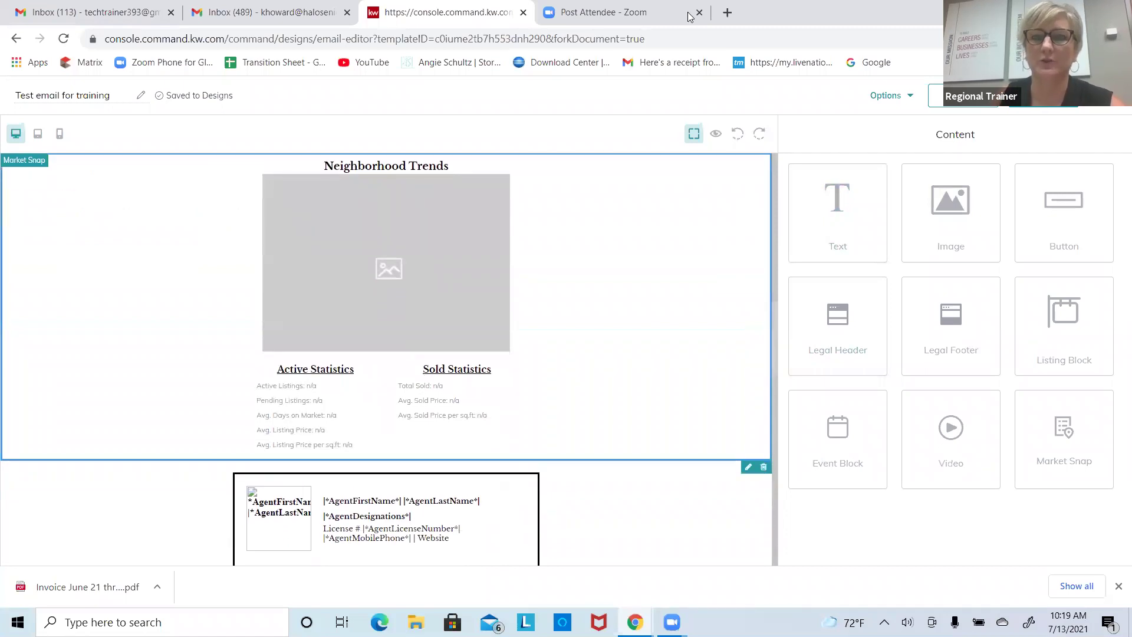
pyautogui.click(737, 133)
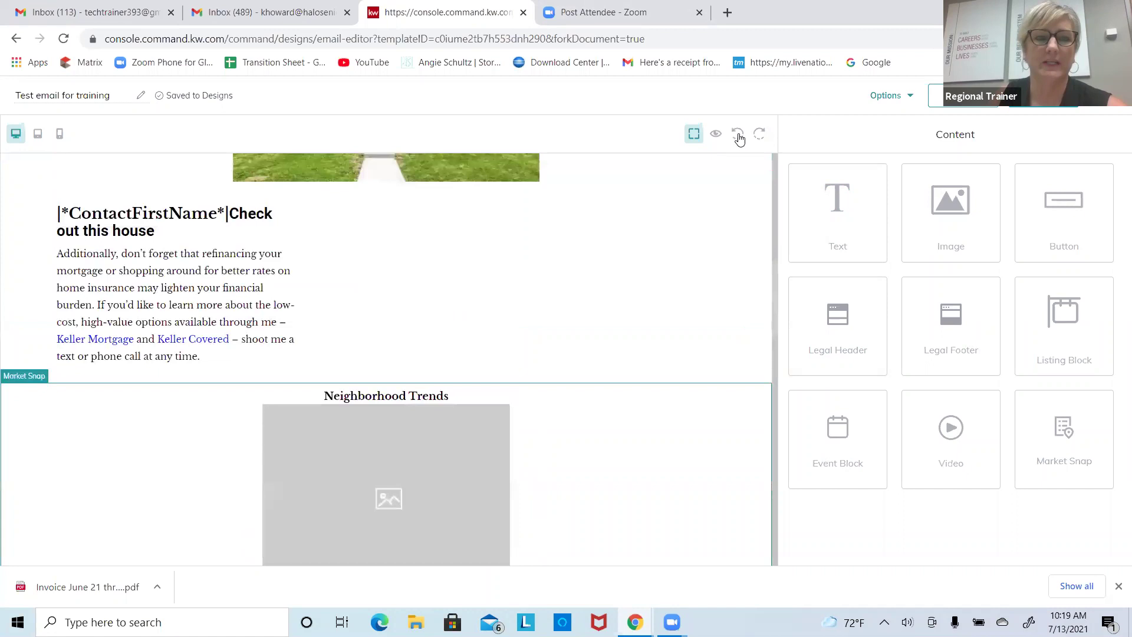
pyautogui.click(737, 134)
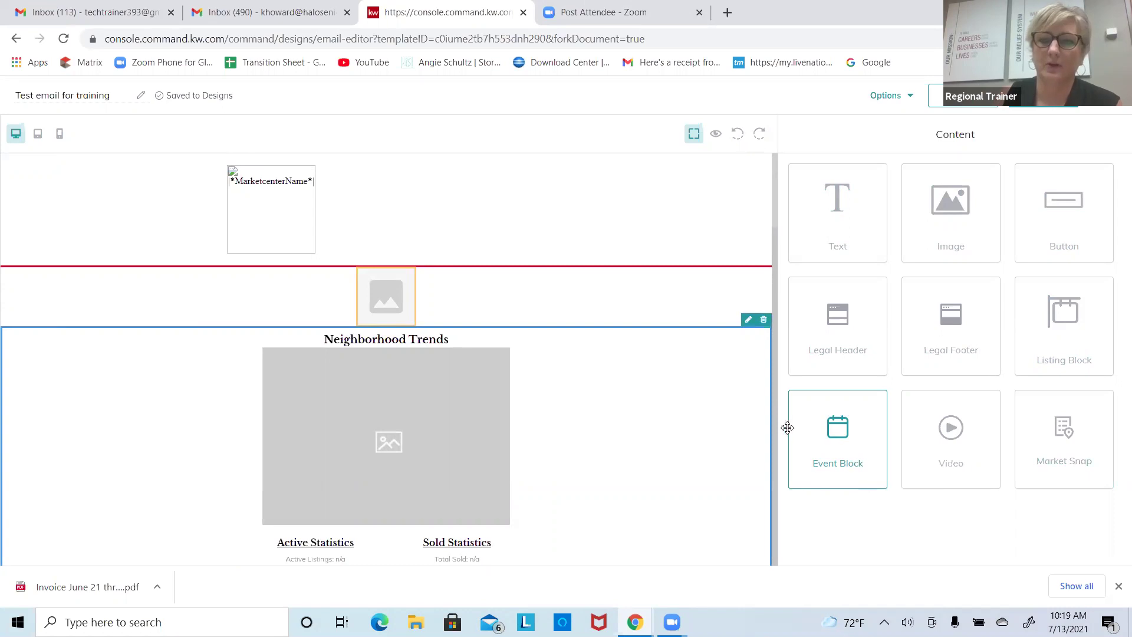
# Step: Look over the email layout, then switch to the Gmail inbox
pyautogui.scroll(-5, 777, 424)
pyautogui.scroll(-1, 778, 426)
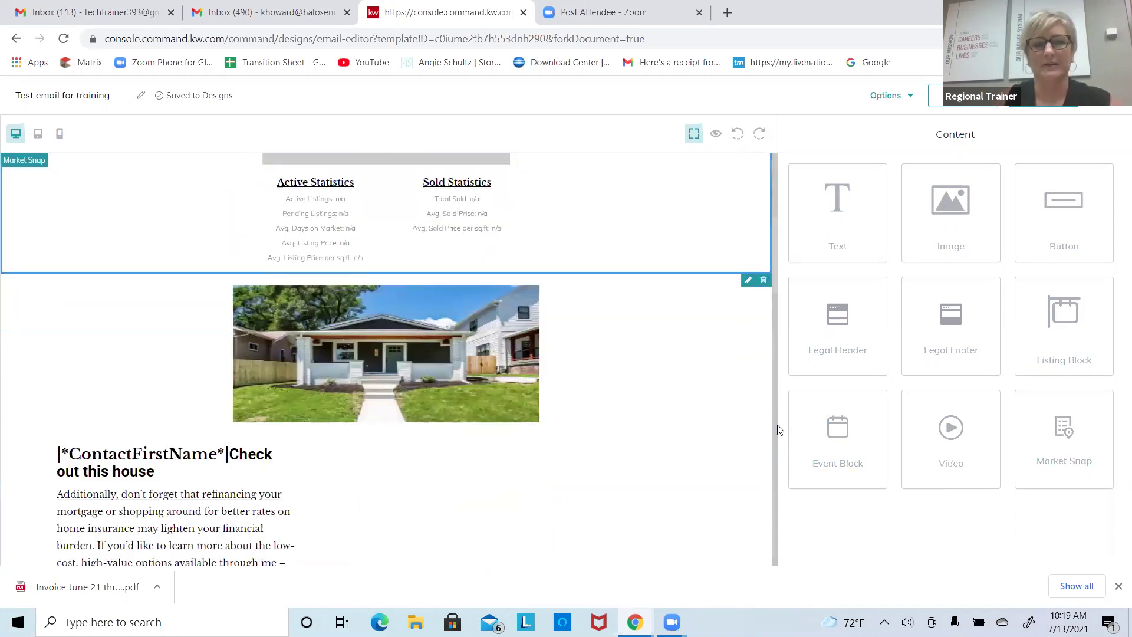
pyautogui.scroll(5, 777, 429)
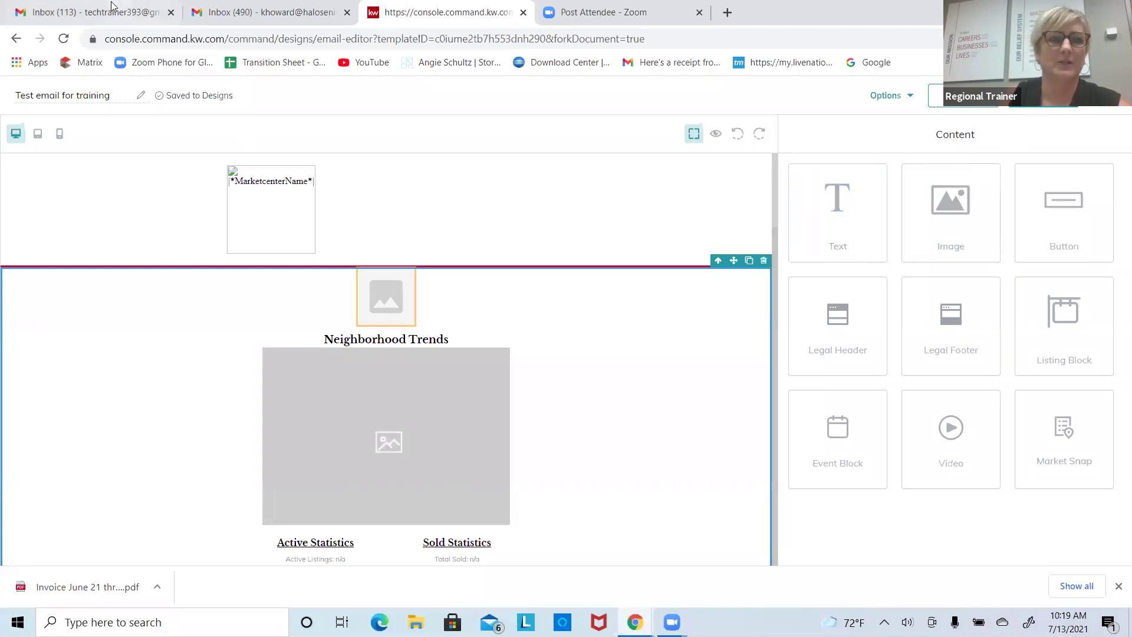
pyautogui.click(88, 10)
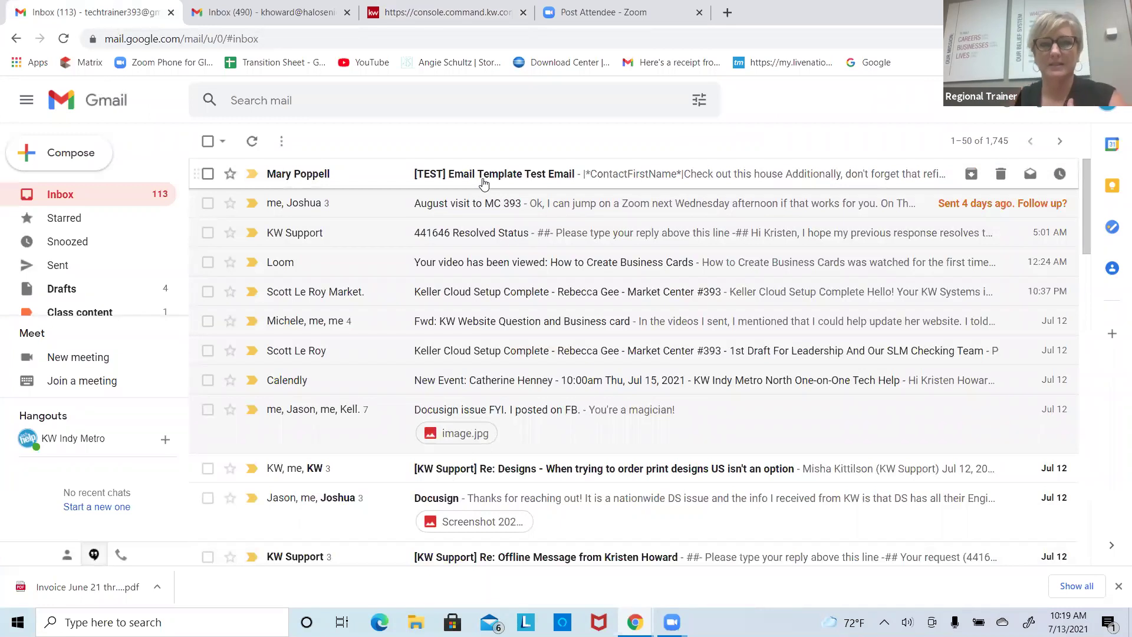
# Step: Check the editor's preview and test-send options, then open the [TEST] email in Gmail
pyautogui.click(478, 12)
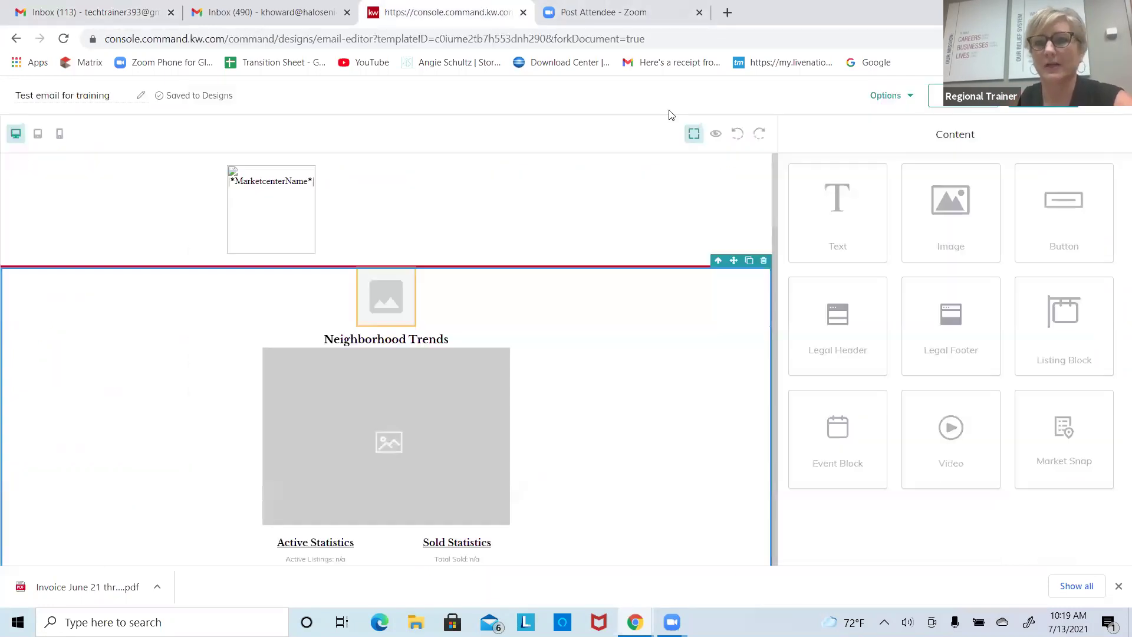
pyautogui.click(901, 100)
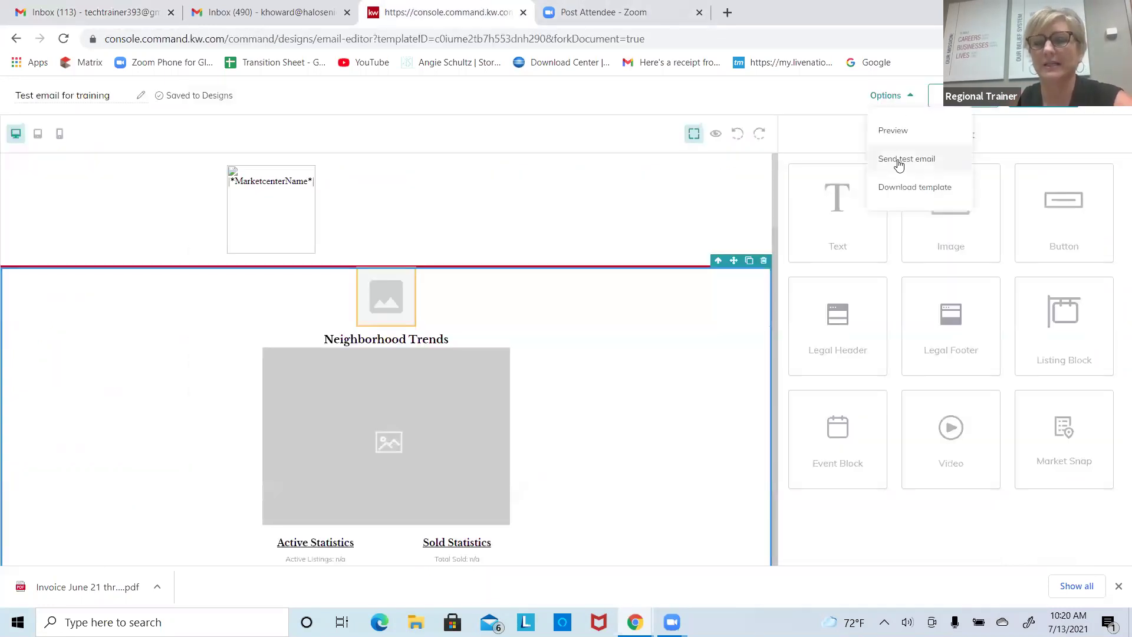
pyautogui.click(106, 11)
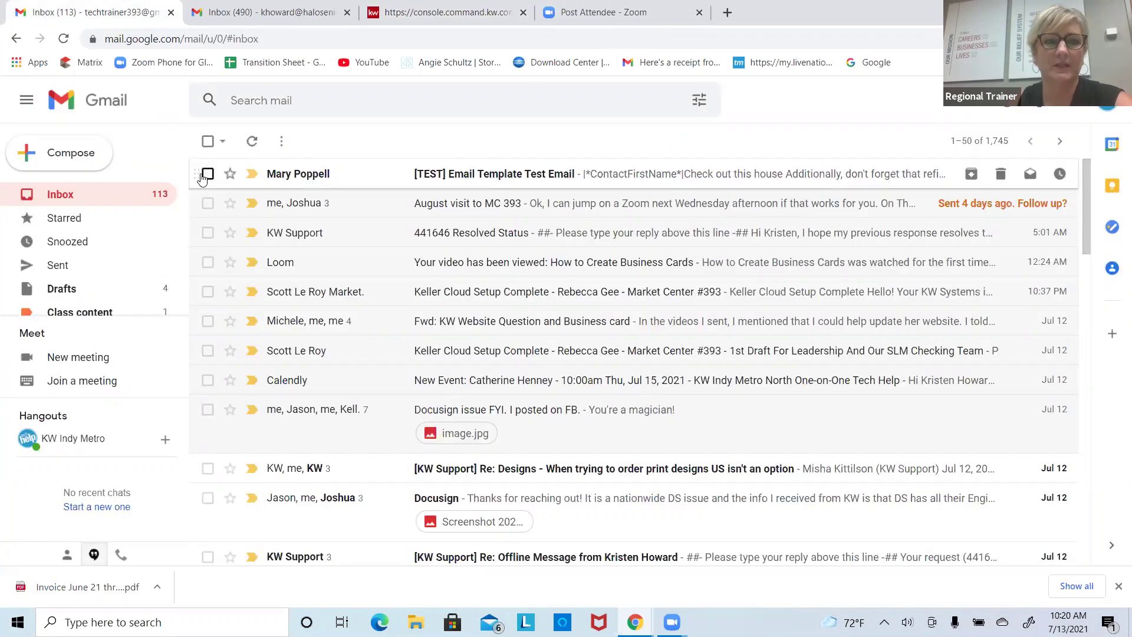
pyautogui.click(559, 175)
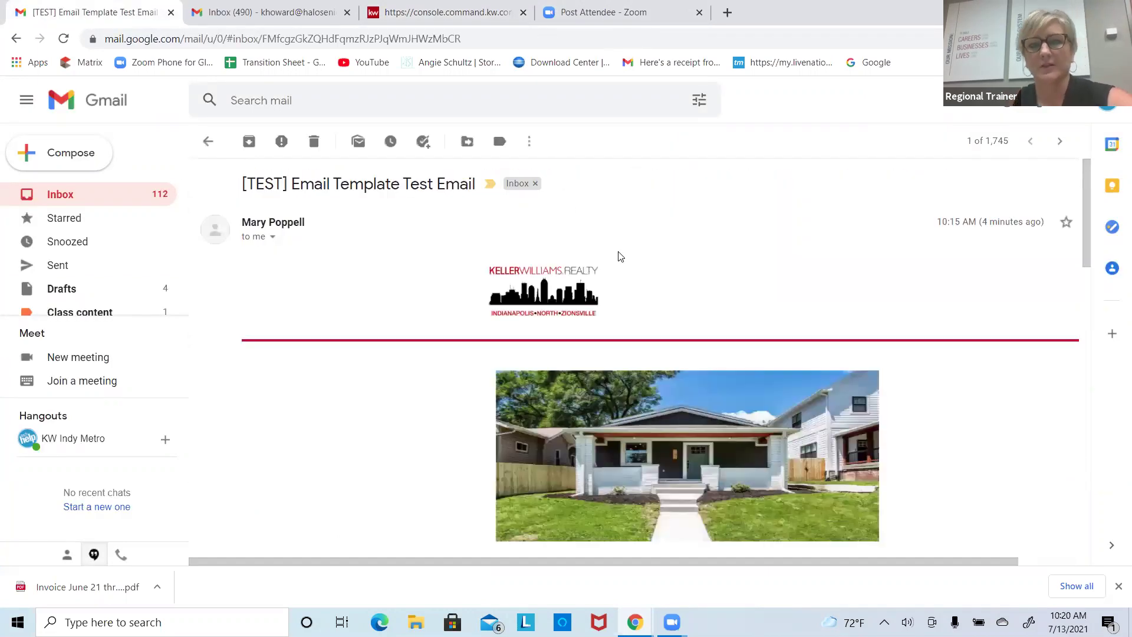
# Step: Review the test email and check that the event's 'Learn more here' link opens correctly
pyautogui.scroll(-7, 617, 254)
pyautogui.scroll(2, 617, 254)
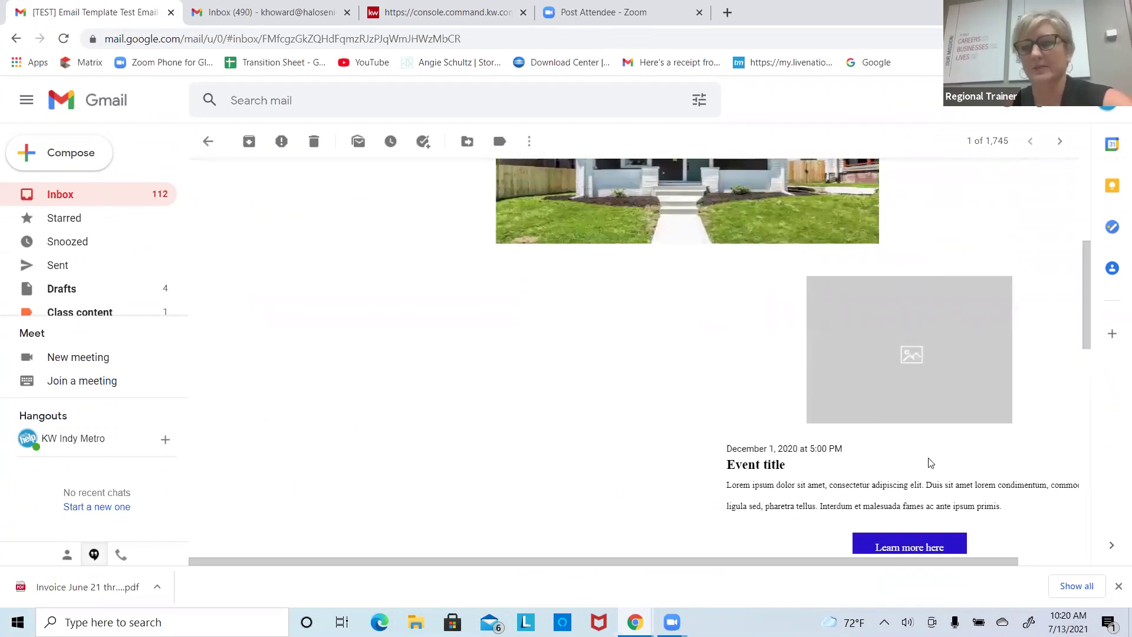
pyautogui.scroll(-4, 930, 462)
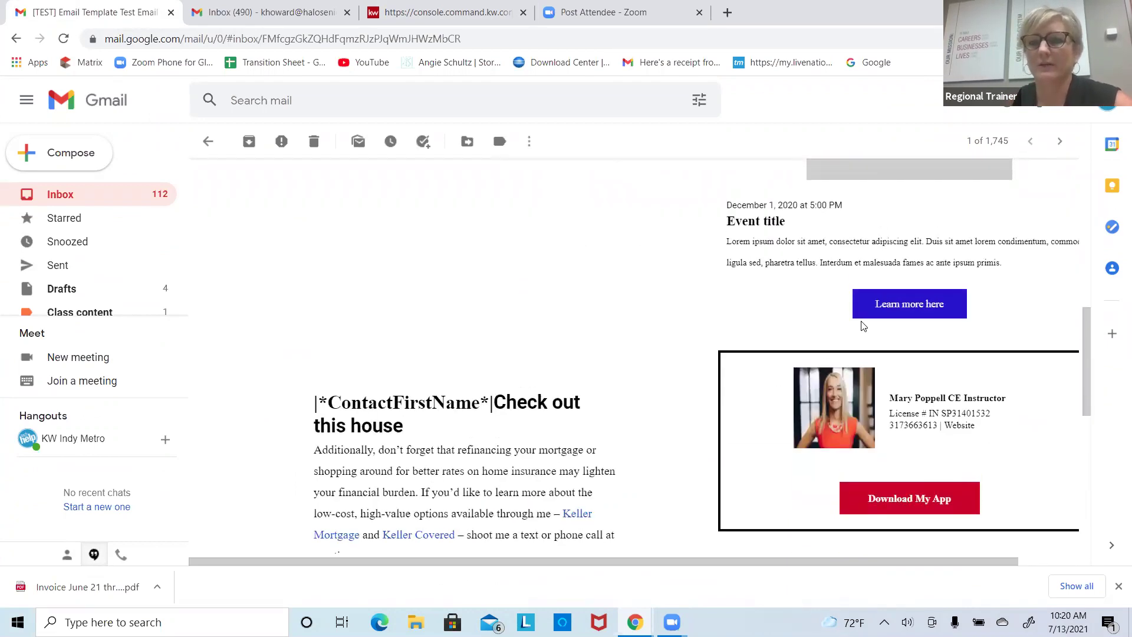
pyautogui.click(887, 305)
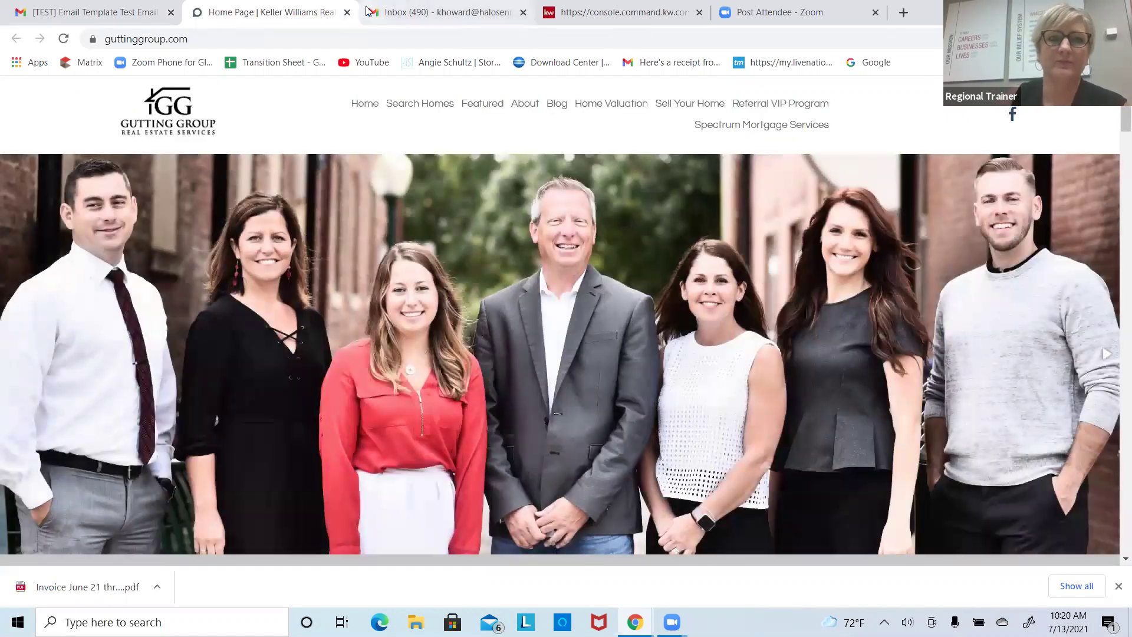
pyautogui.click(346, 13)
pyautogui.scroll(-4, 593, 359)
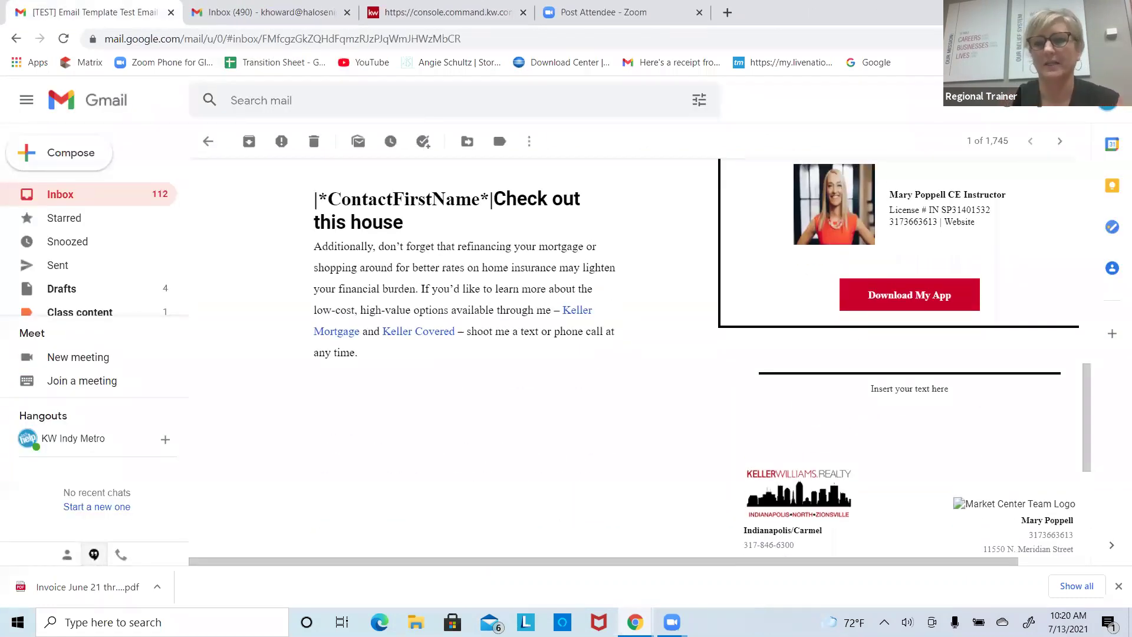
pyautogui.scroll(10, 594, 355)
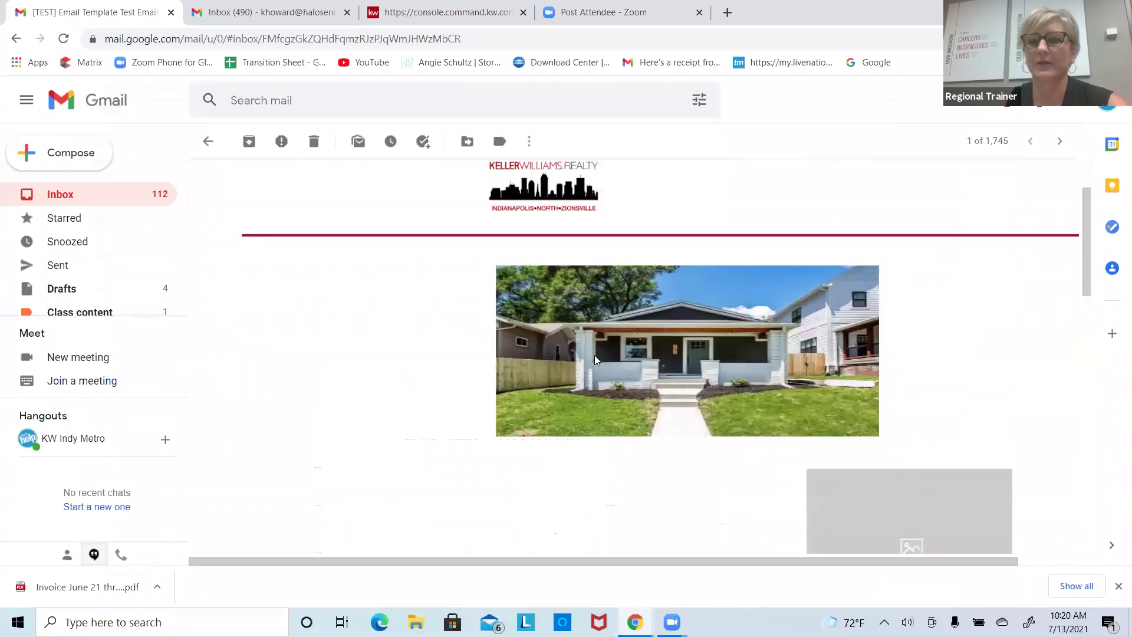
pyautogui.scroll(2, 594, 359)
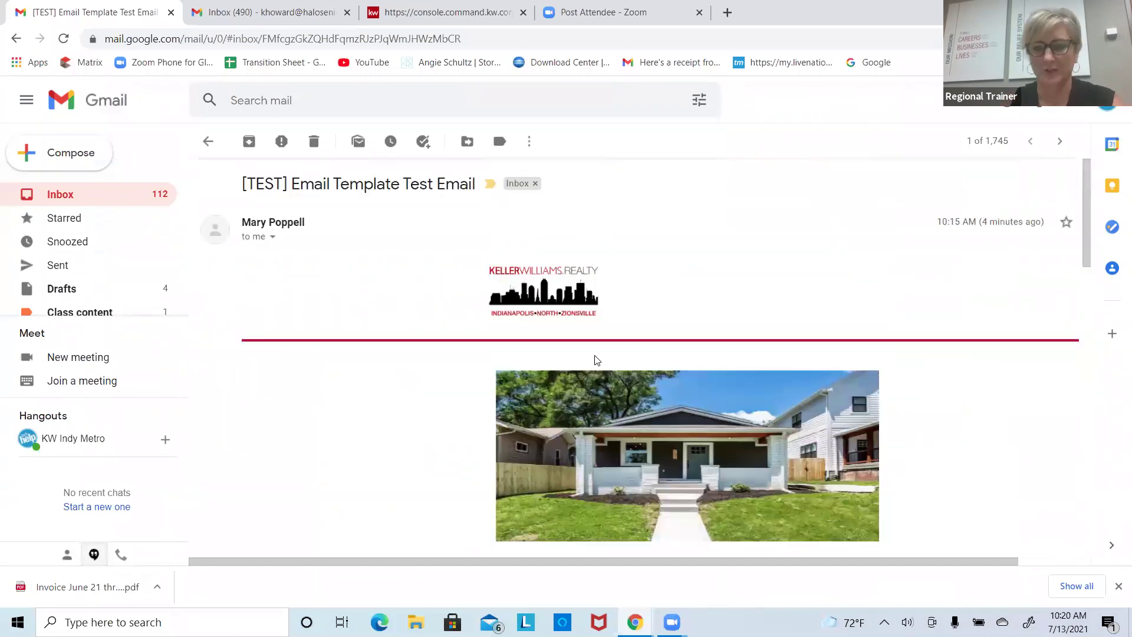
pyautogui.scroll(-15, 595, 360)
pyautogui.scroll(15, 596, 360)
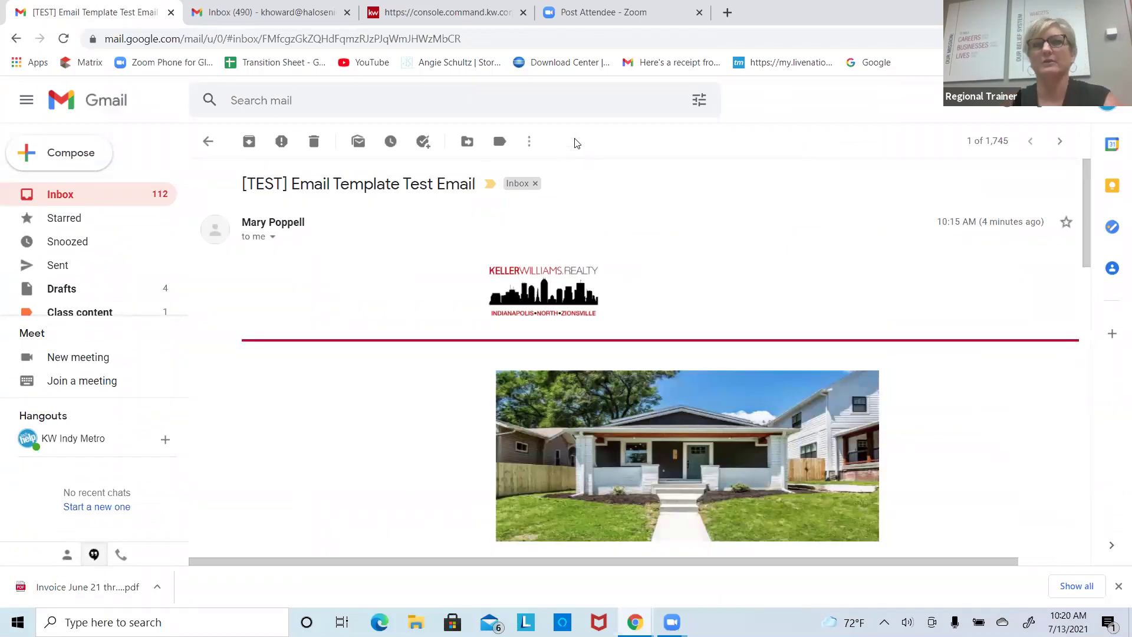
# Step: Open Edit Text for the refinancing paragraph under 'Check out this house' with the cursor at its end
pyautogui.click(476, 22)
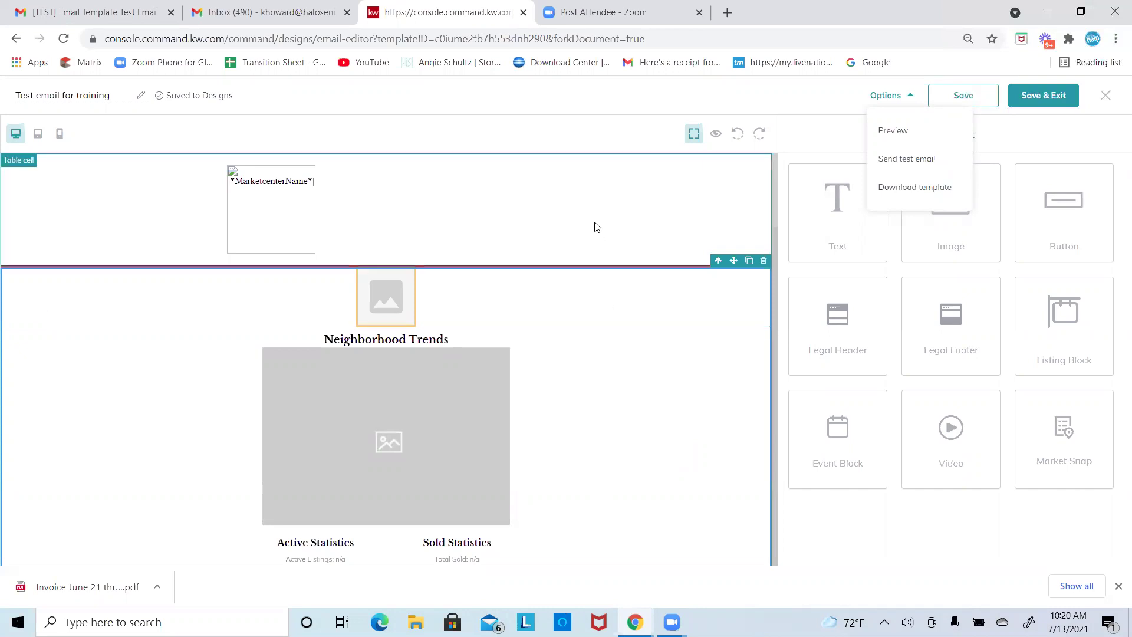
pyautogui.scroll(-10, 762, 212)
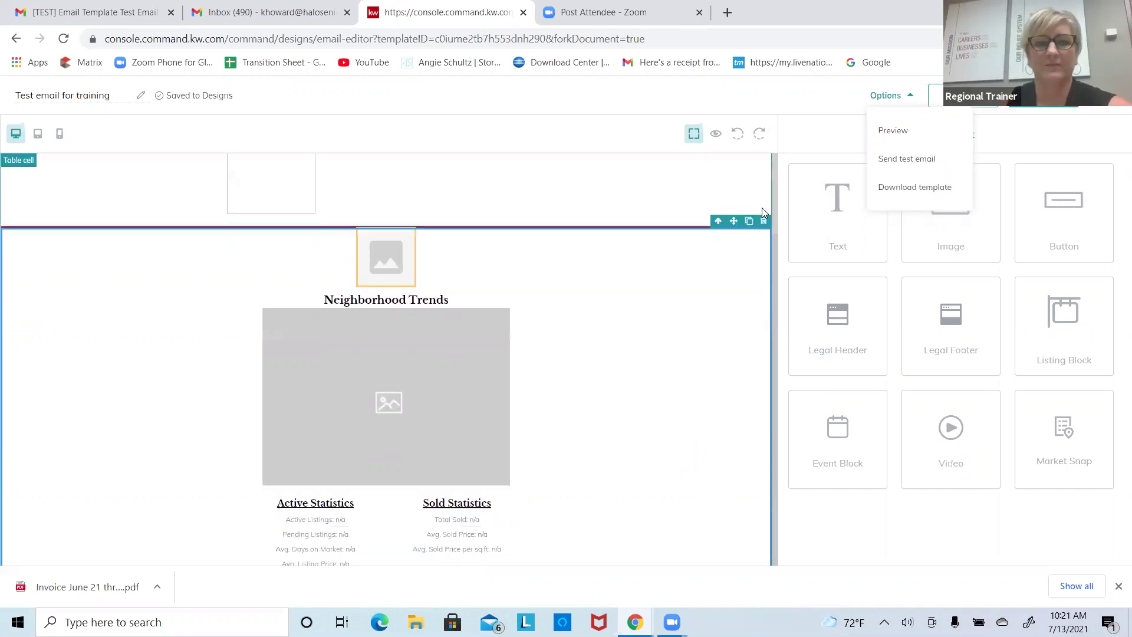
pyautogui.scroll(2, 762, 212)
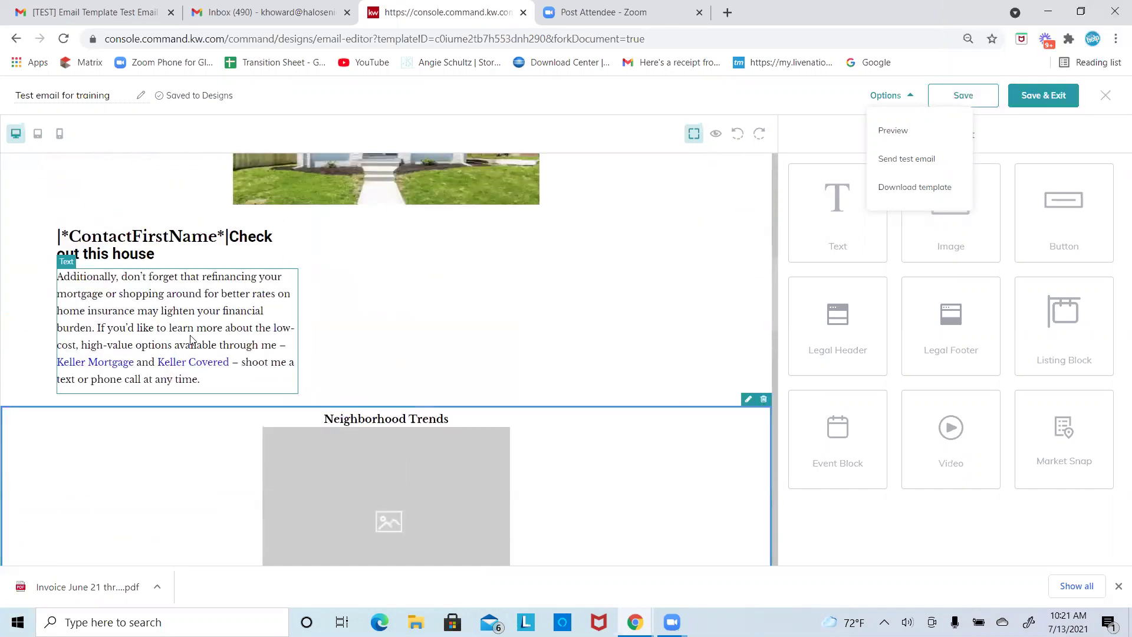
pyautogui.click(274, 262)
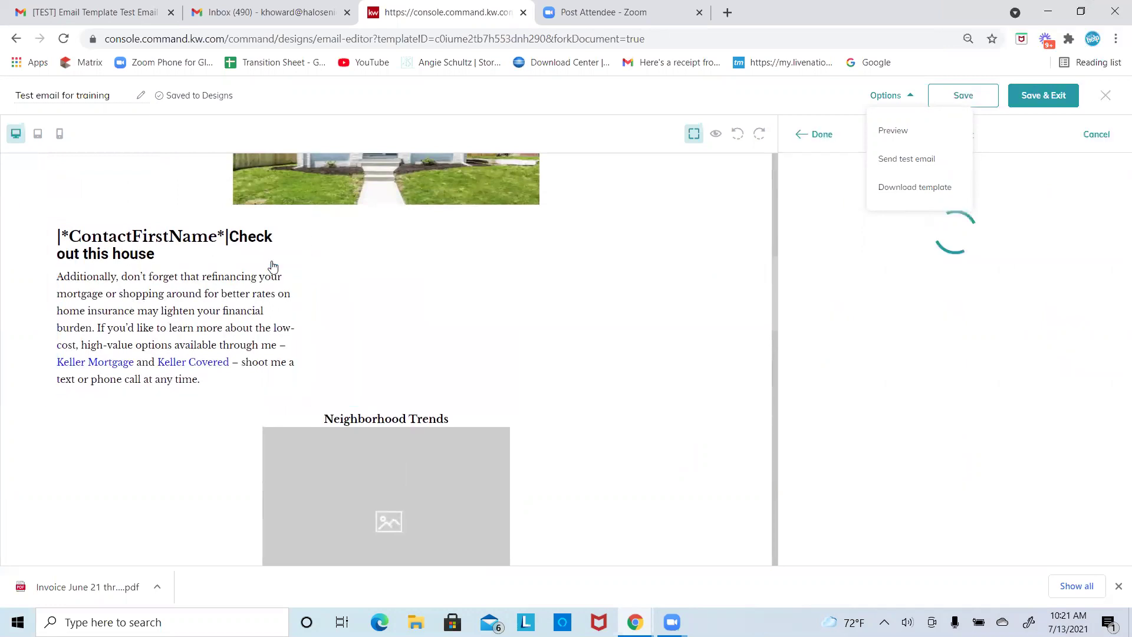
pyautogui.click(954, 261)
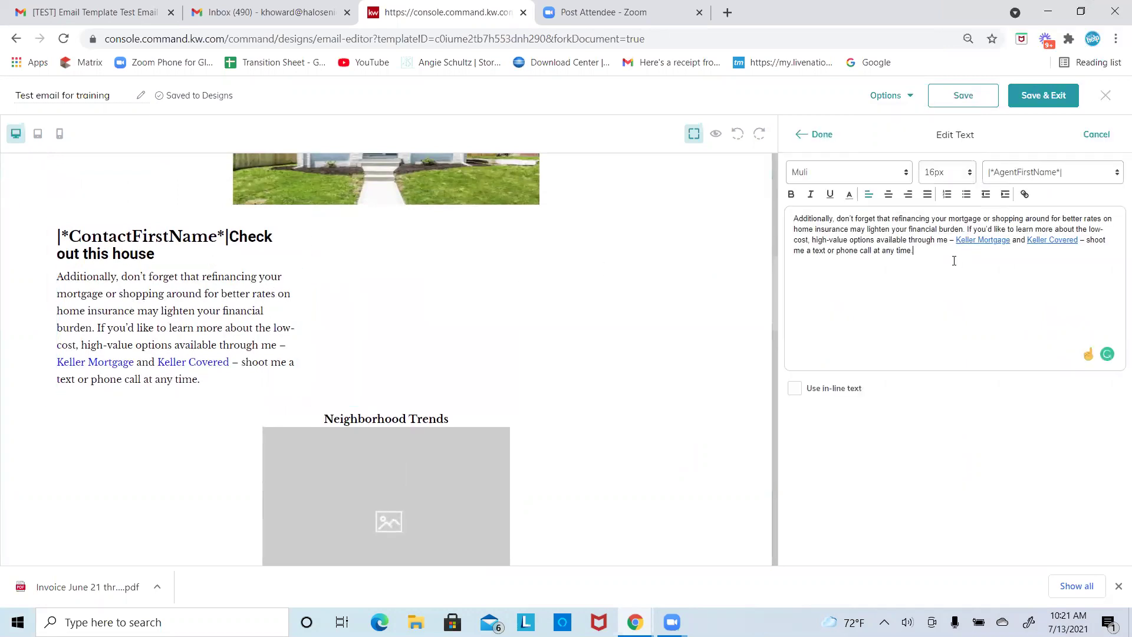
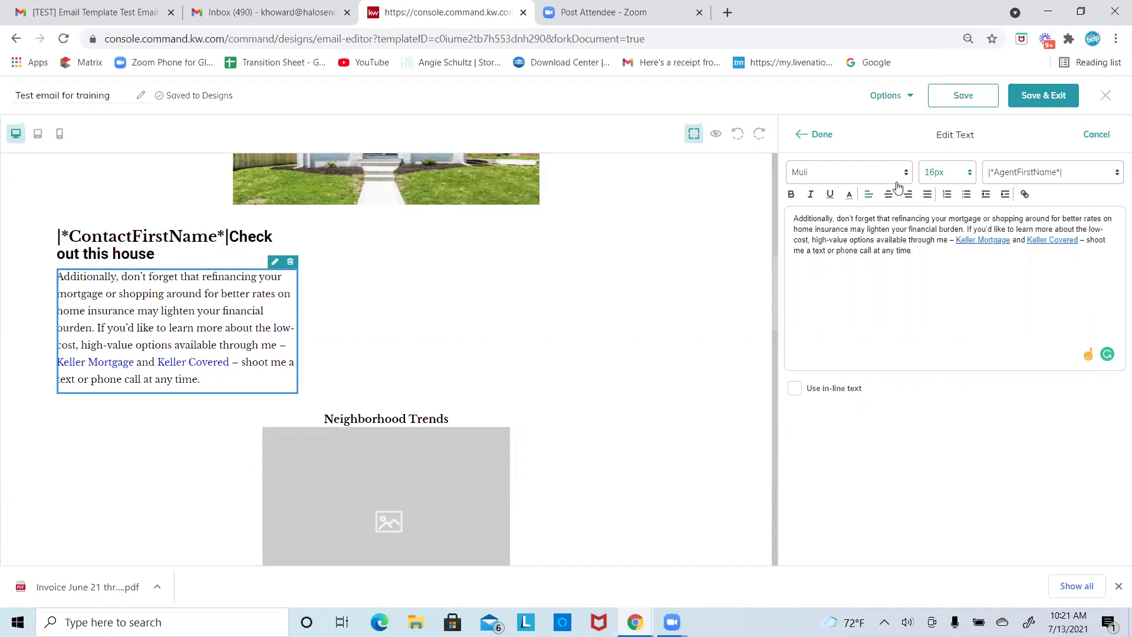
# Step: Select the 'Check out this house' heading, scroll the canvas, and preview the training email
pyautogui.click(147, 244)
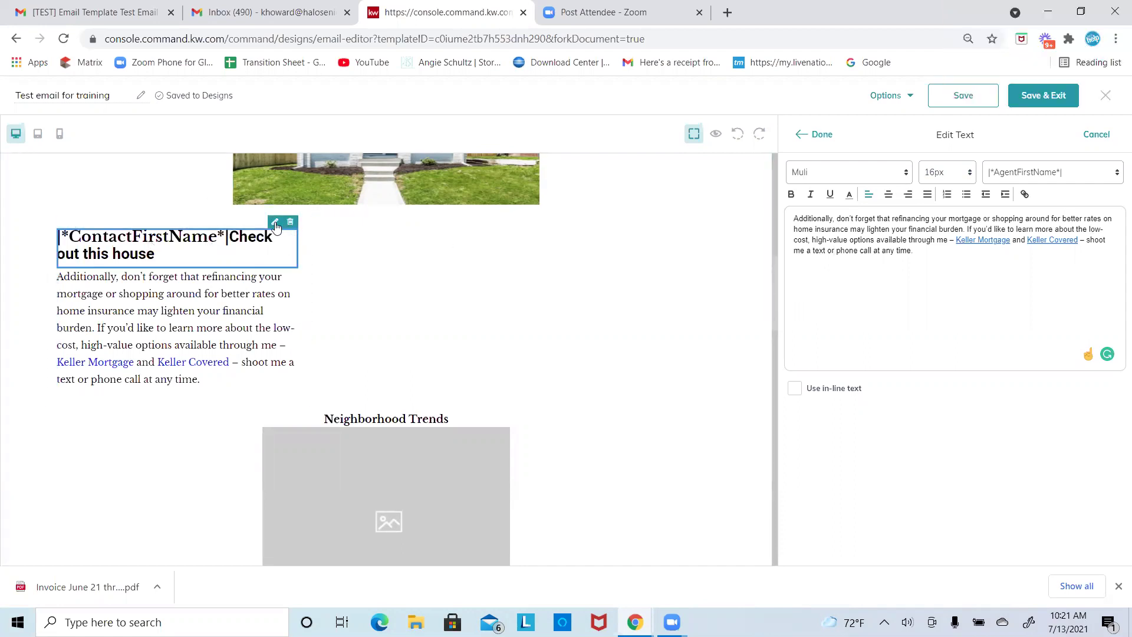
pyautogui.scroll(2, 476, 279)
pyautogui.scroll(-7, 477, 279)
pyautogui.scroll(5, 477, 280)
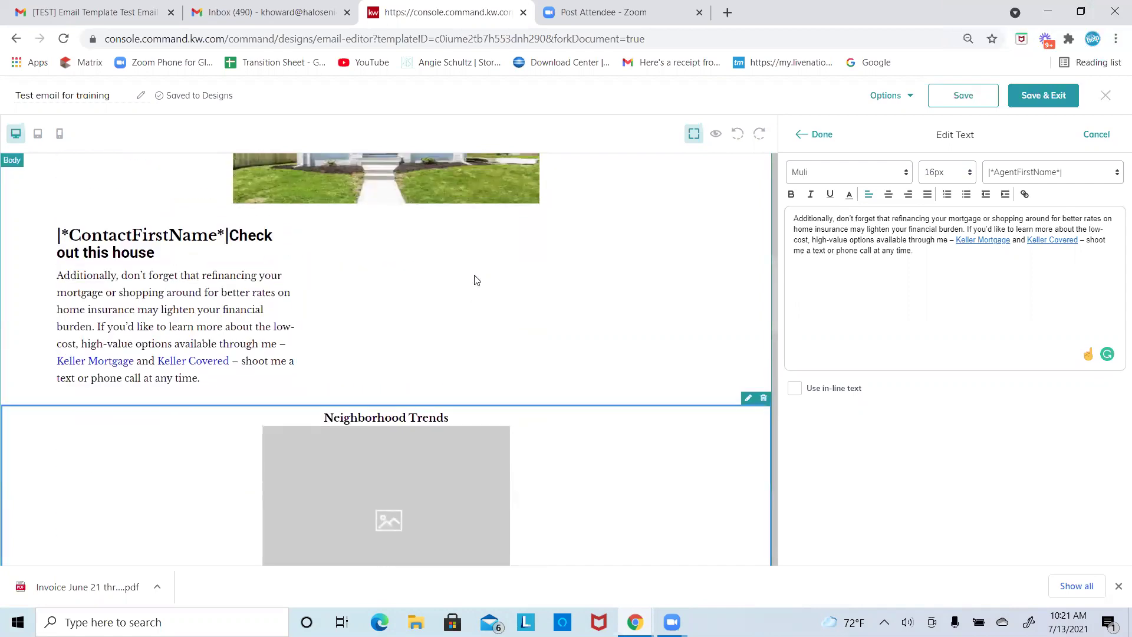
pyautogui.scroll(-6, 374, 269)
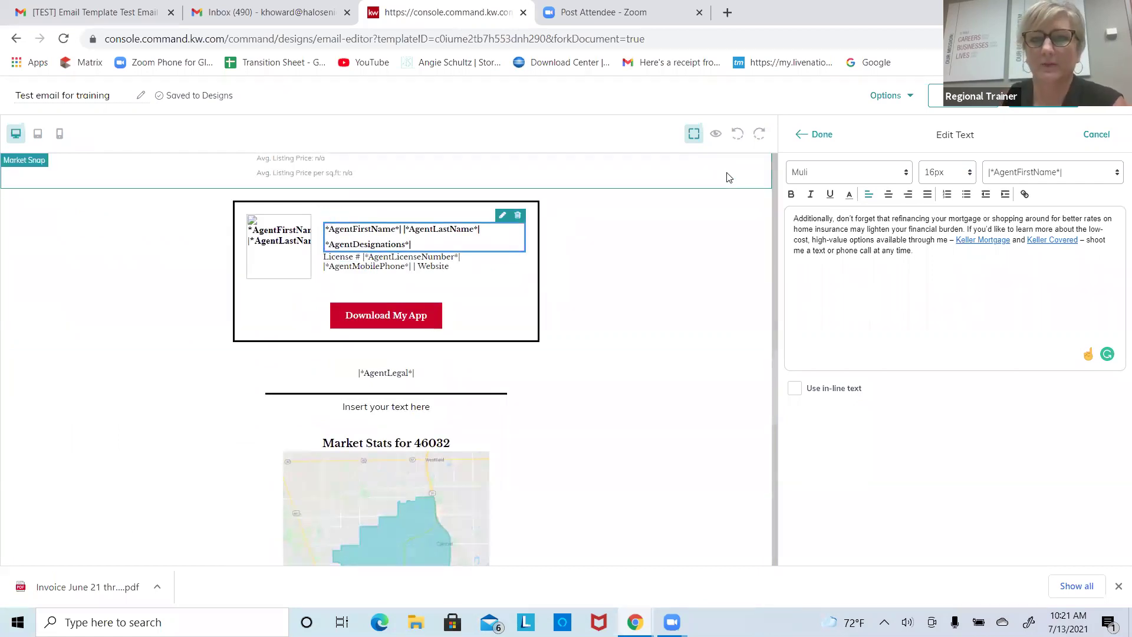
pyautogui.click(715, 137)
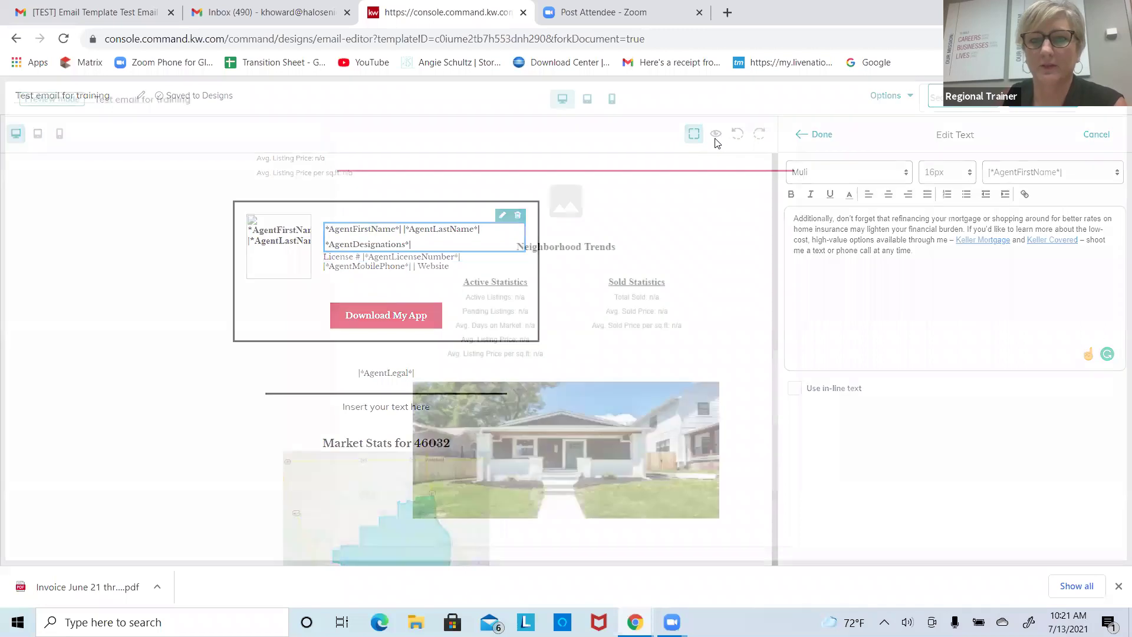
# Step: Scroll through the previewed email, then exit Preview back to the design editor
pyautogui.moveTo(1118, 170); pyautogui.dragTo(1118, 367)
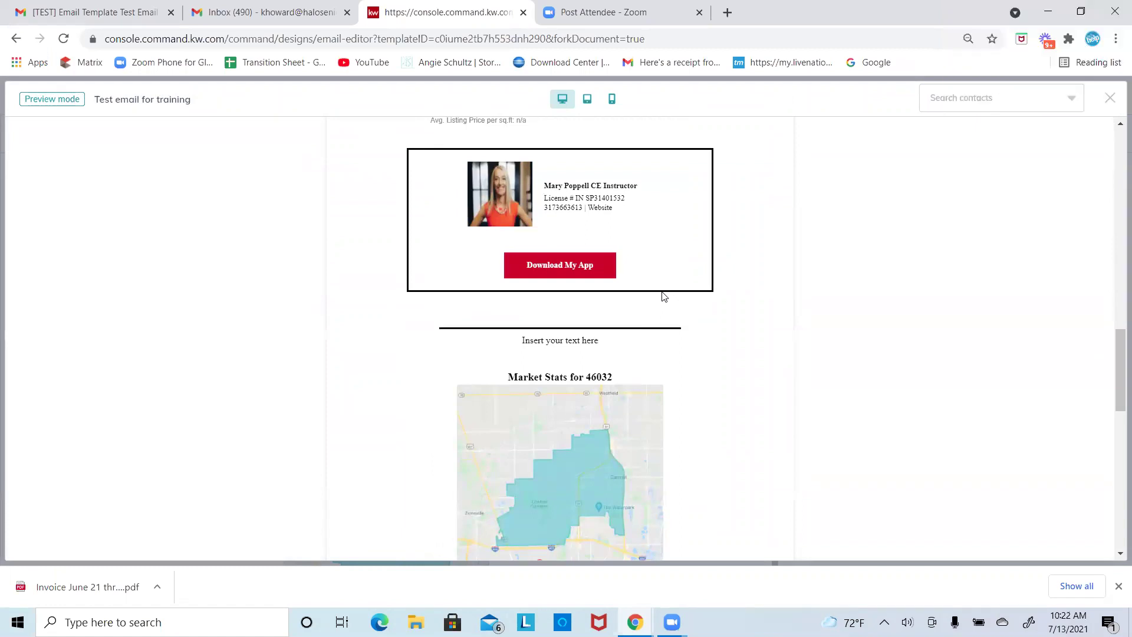
pyautogui.moveTo(1118, 371); pyautogui.dragTo(1099, 147)
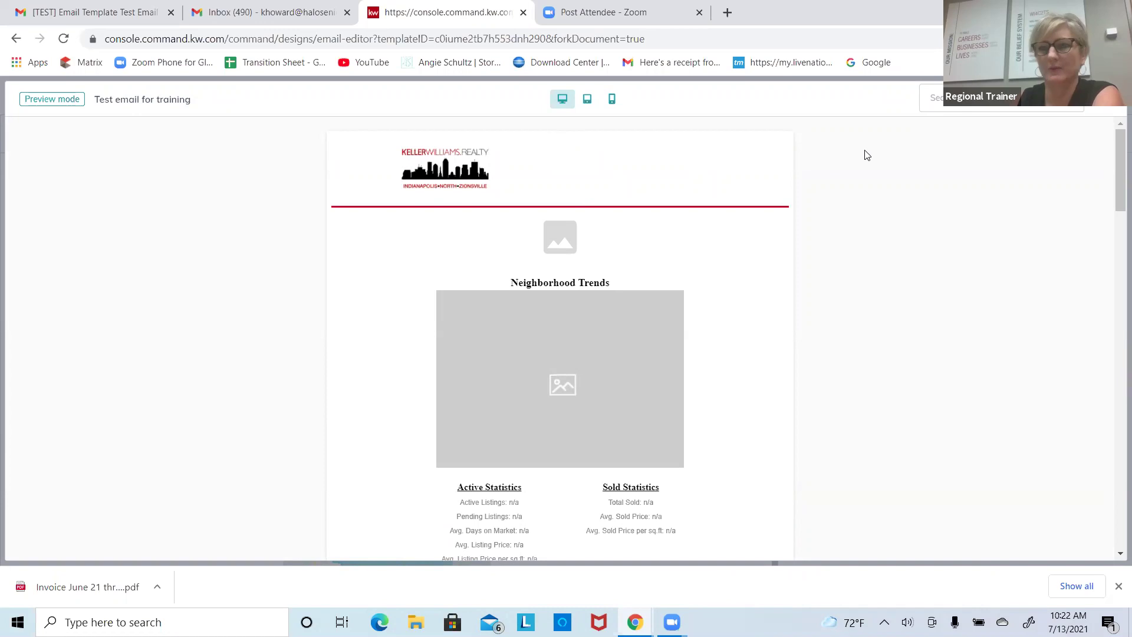
pyautogui.press('Escape')
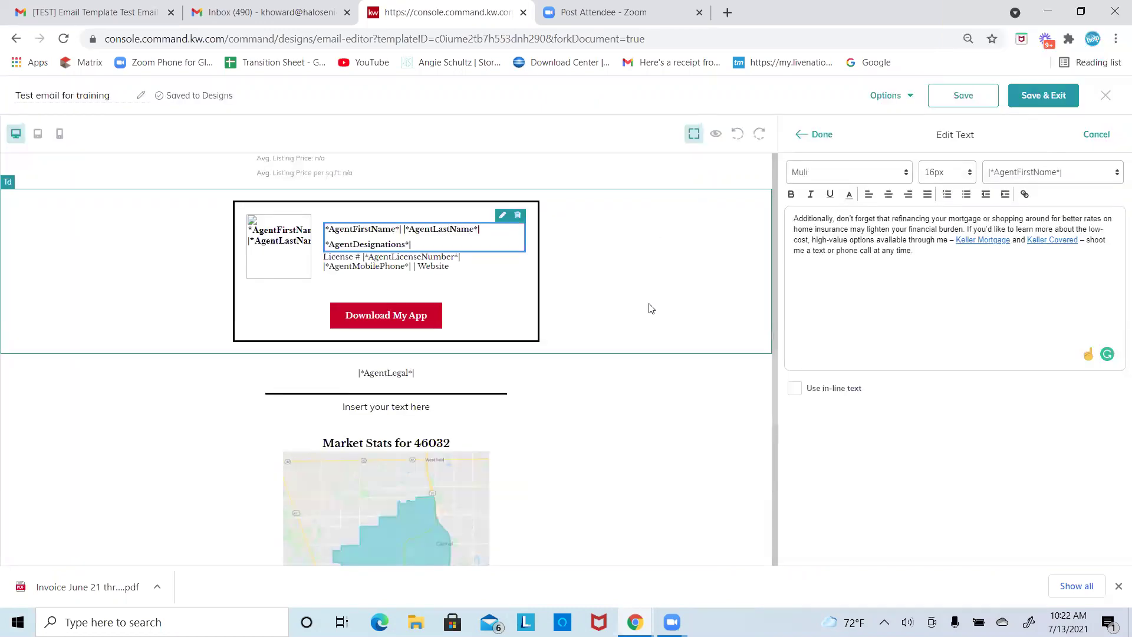
# Step: Close the 'Test email for training' editor and return to the Designs list
pyautogui.scroll(-4, 651, 308)
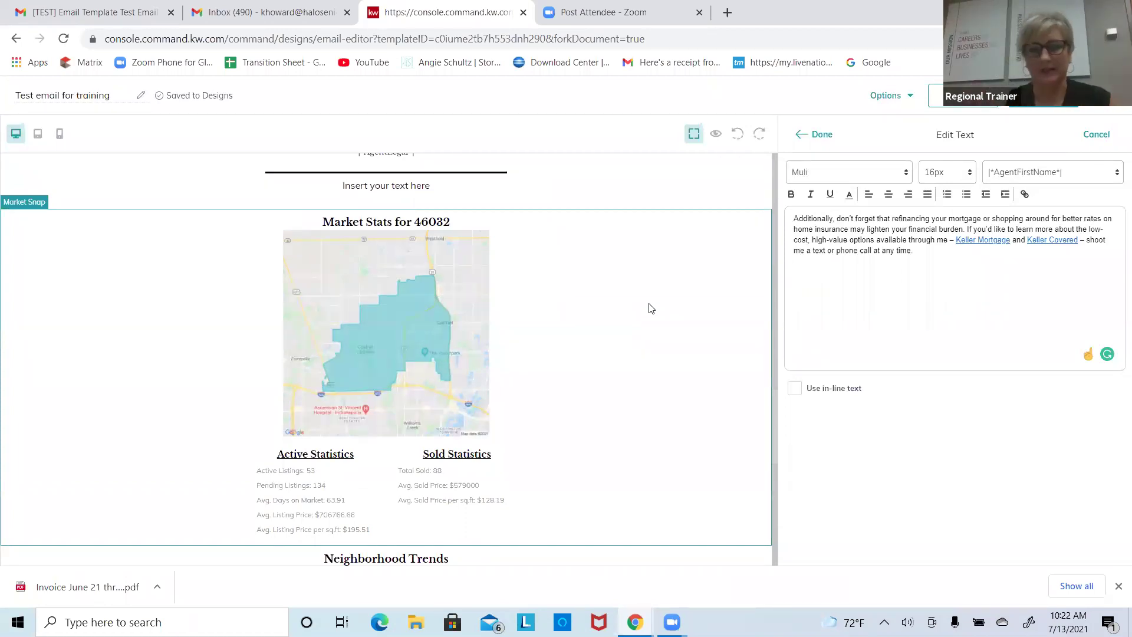
pyautogui.scroll(-4, 650, 308)
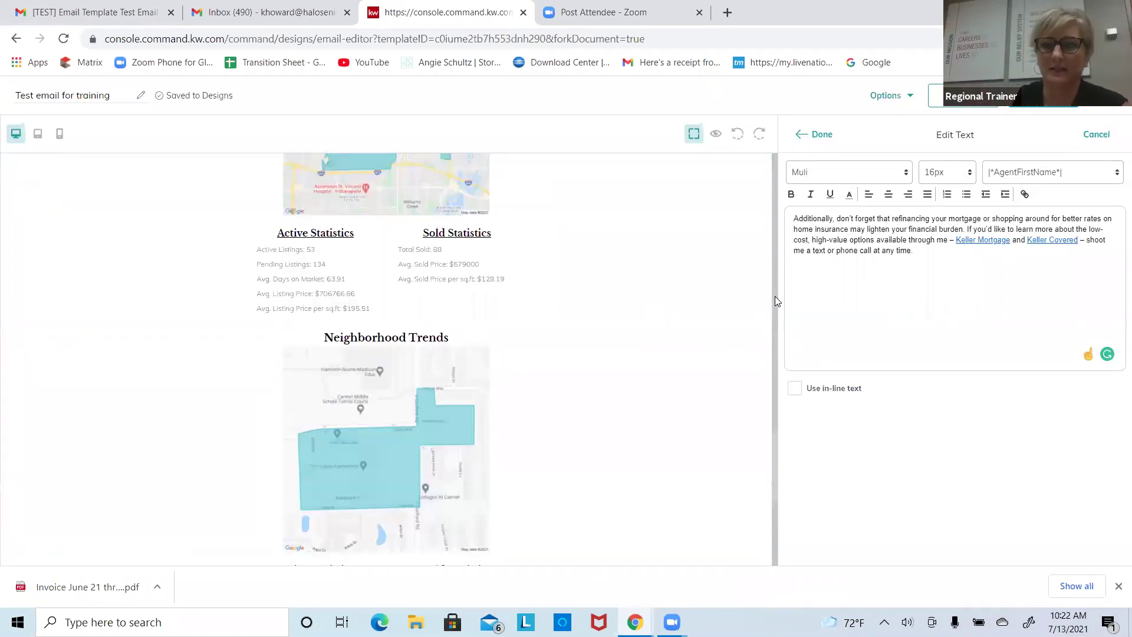
pyautogui.scroll(6, 760, 431)
pyautogui.scroll(4, 715, 430)
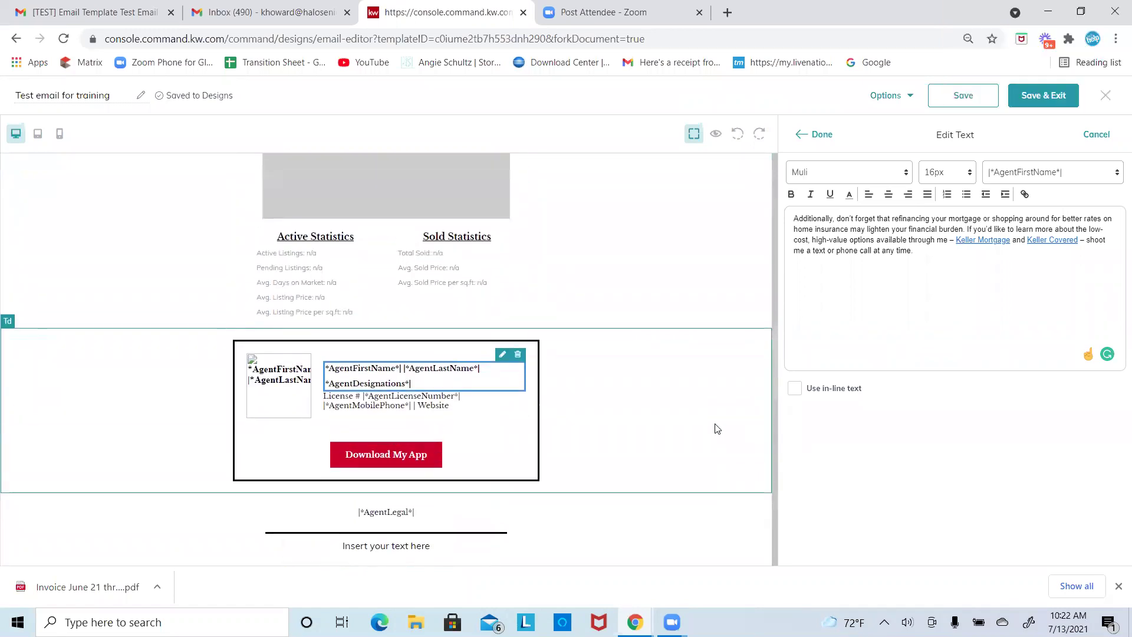
pyautogui.scroll(-6, 718, 428)
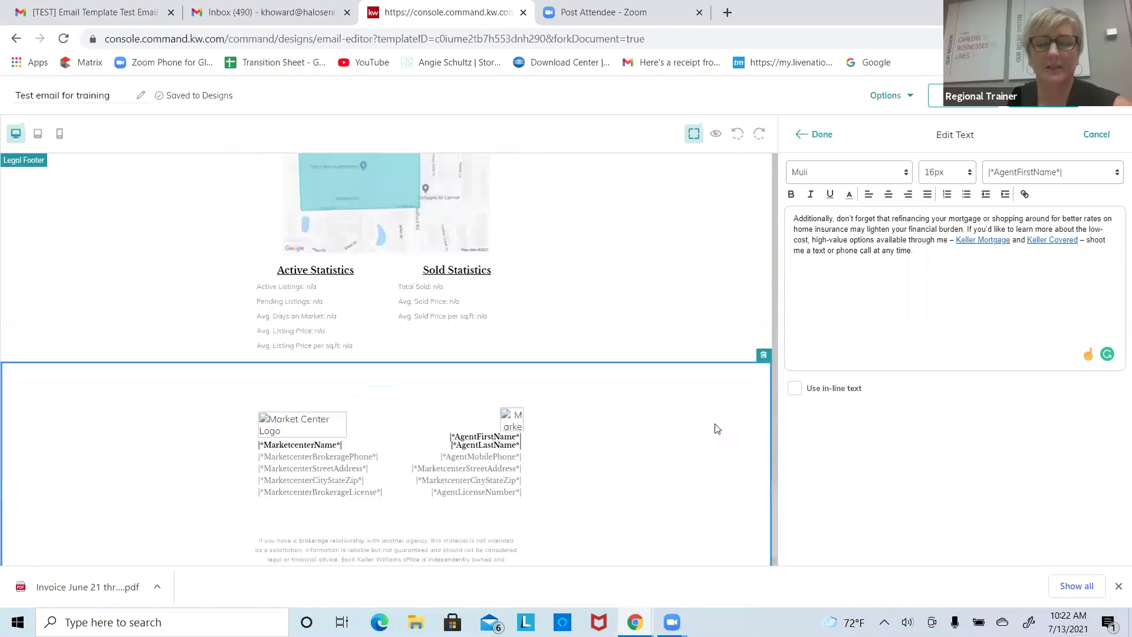
pyautogui.scroll(4, 715, 428)
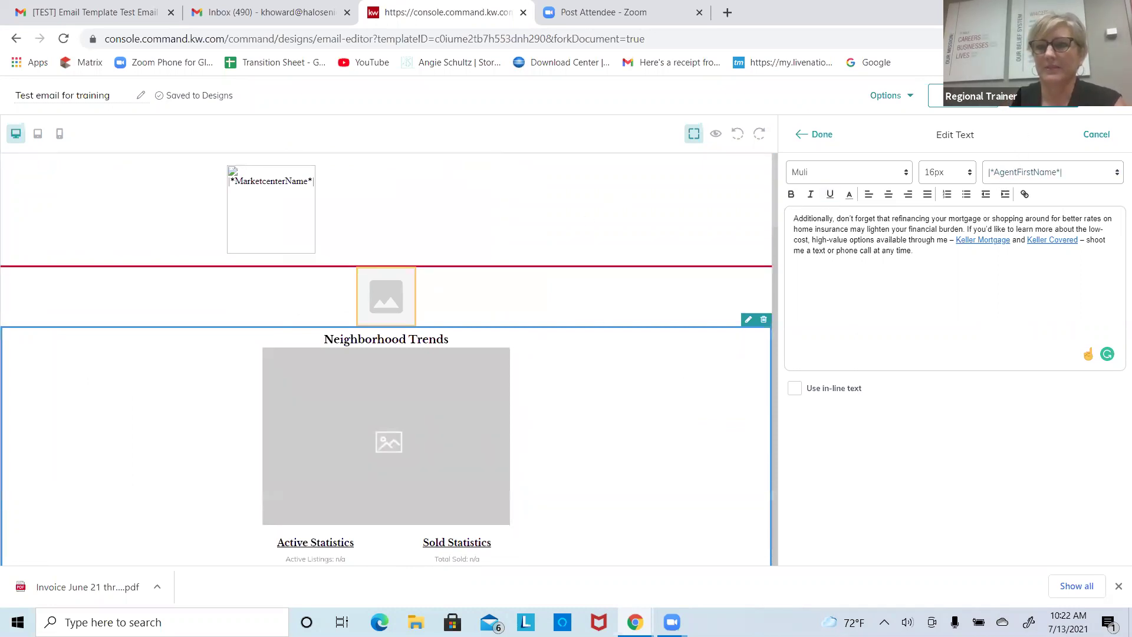
pyautogui.click(938, 96)
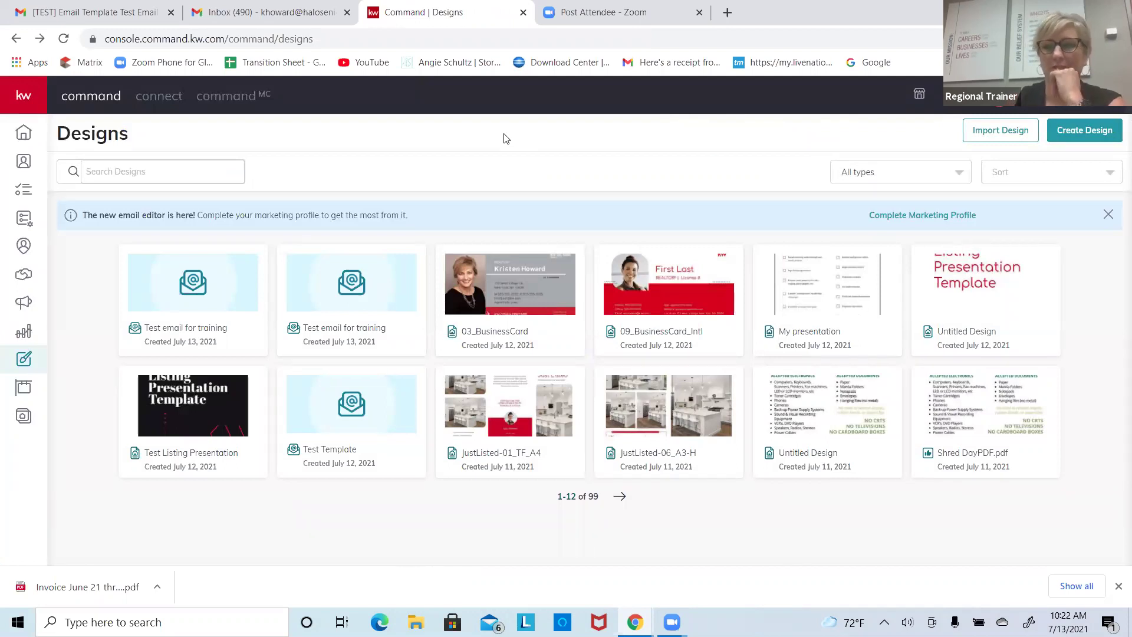
# Step: Create a new Email design using the KWRI Modern - Newsletter B template
pyautogui.click(1066, 136)
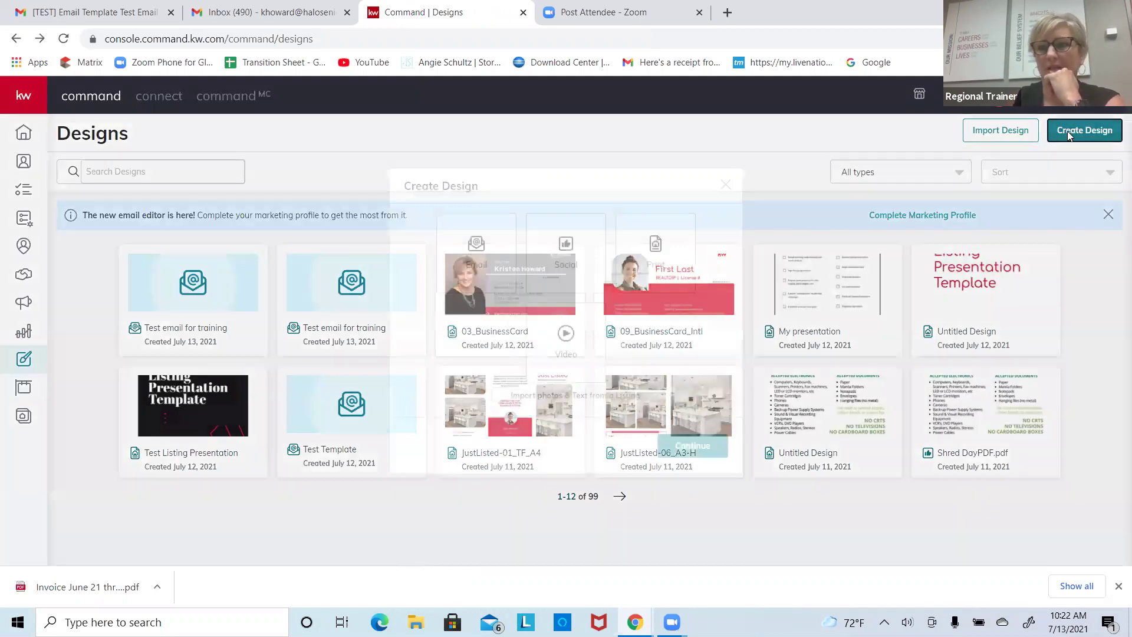
pyautogui.click(489, 274)
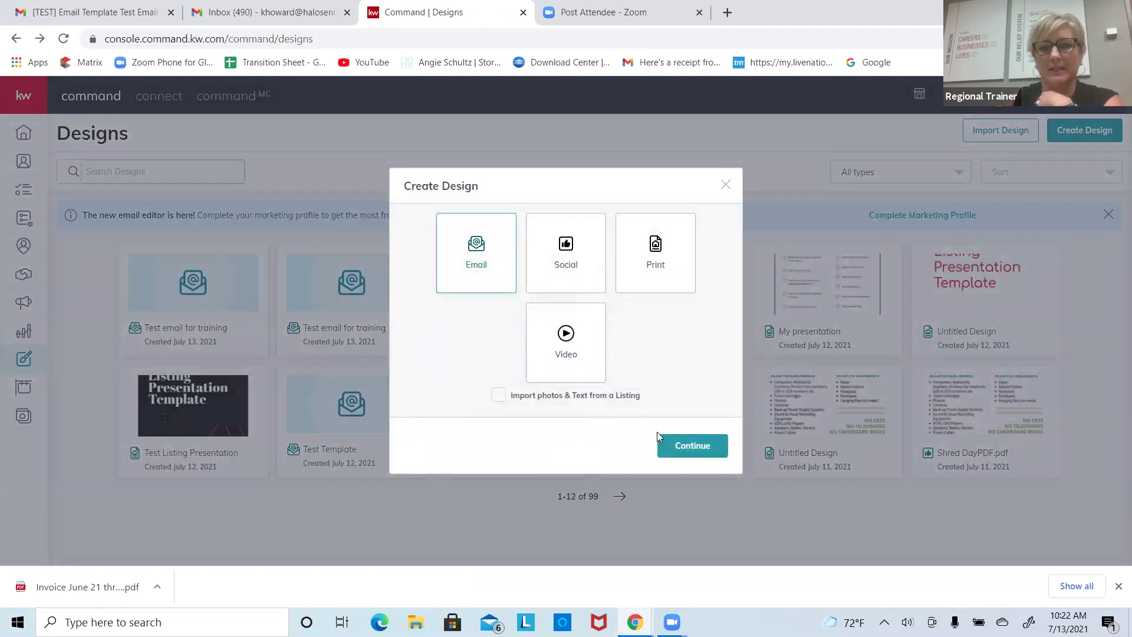
pyautogui.click(672, 447)
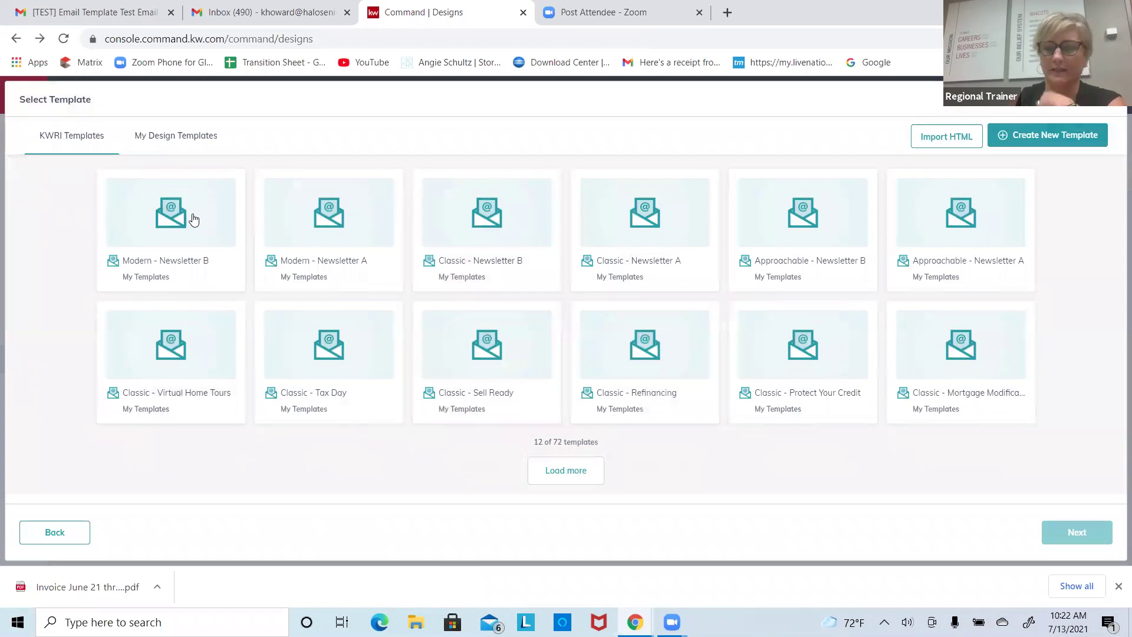
pyautogui.click(194, 220)
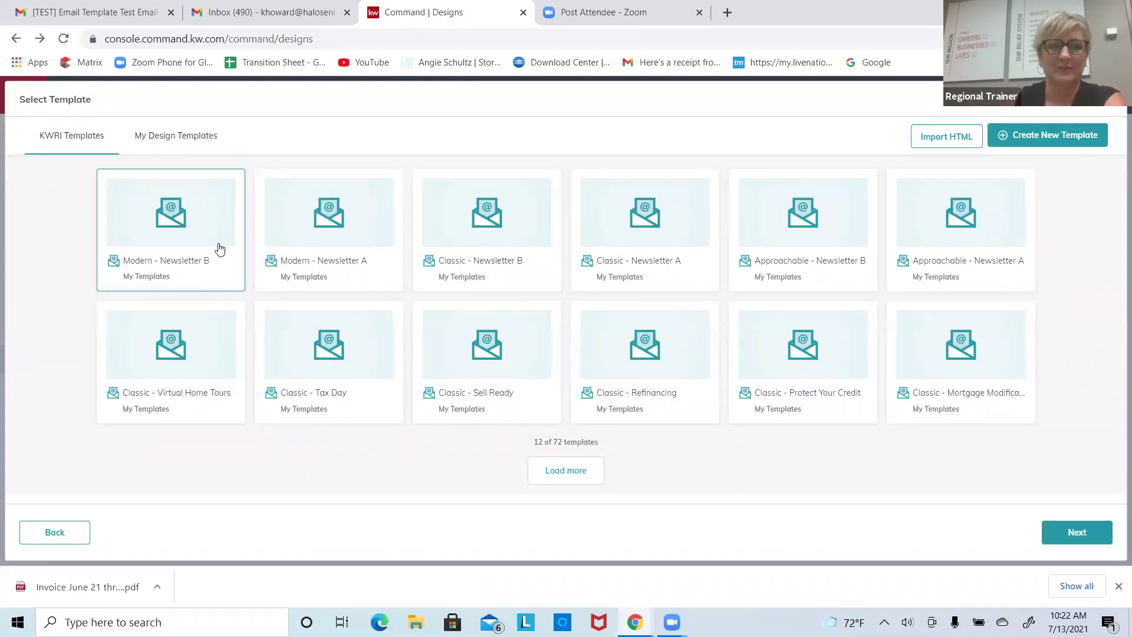
pyautogui.click(1077, 532)
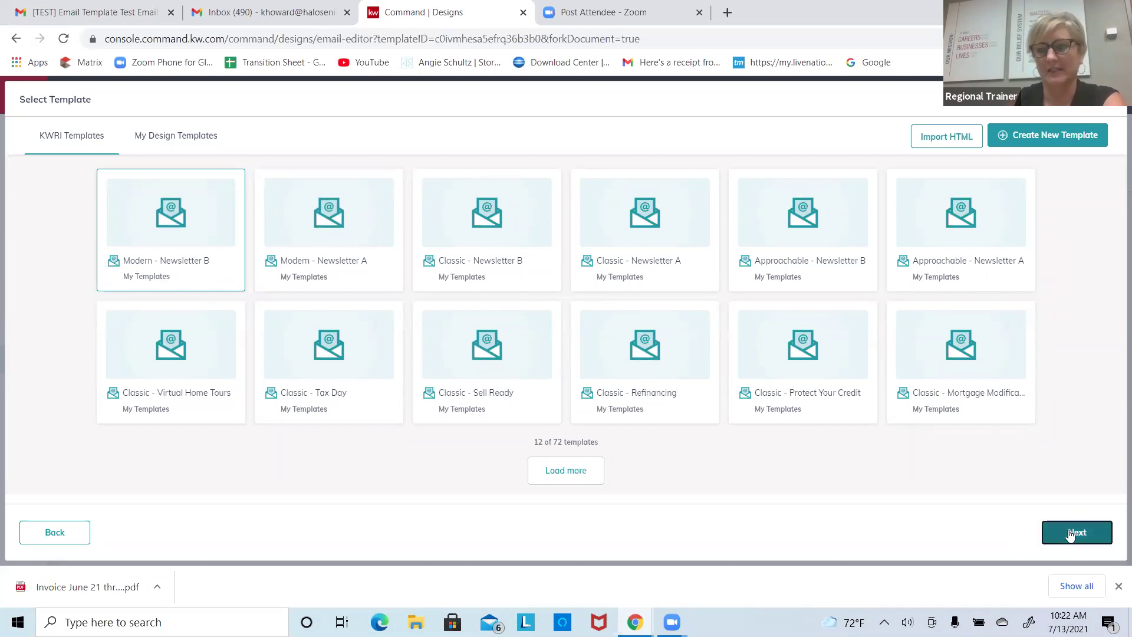
pyautogui.scroll(6, 700, 303)
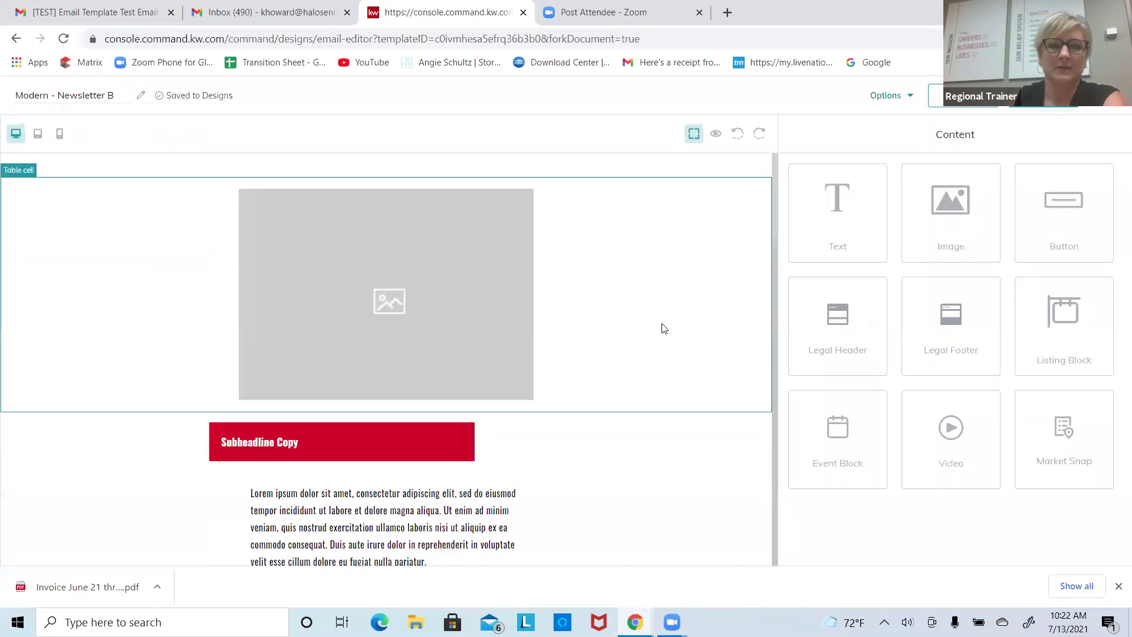
pyautogui.scroll(-5, 574, 418)
pyautogui.click(289, 258)
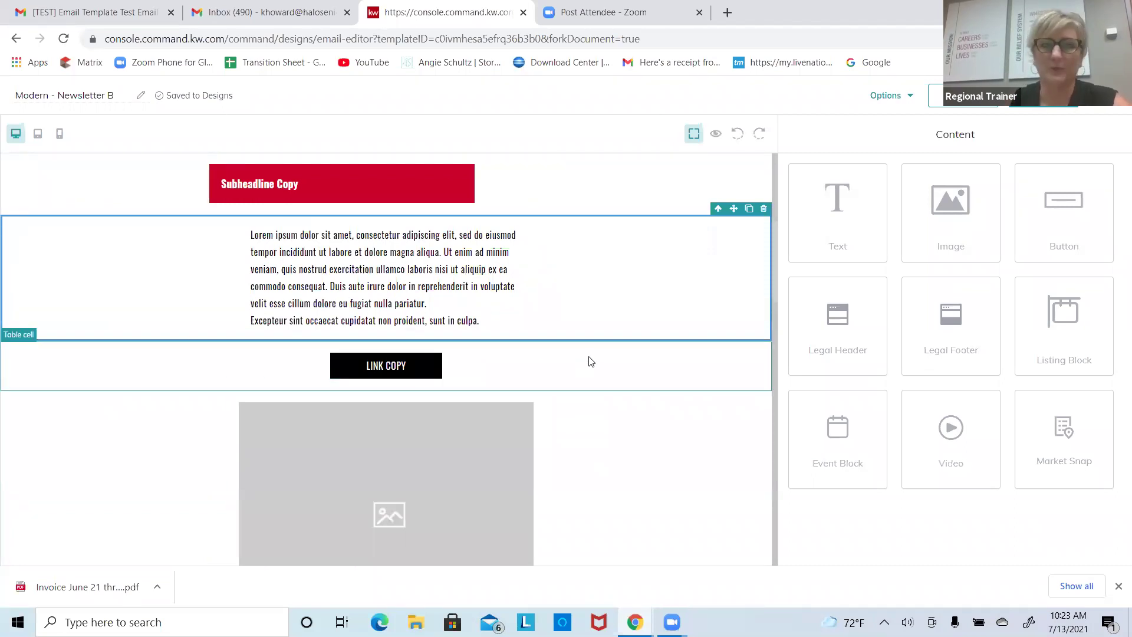
pyautogui.scroll(5, 592, 361)
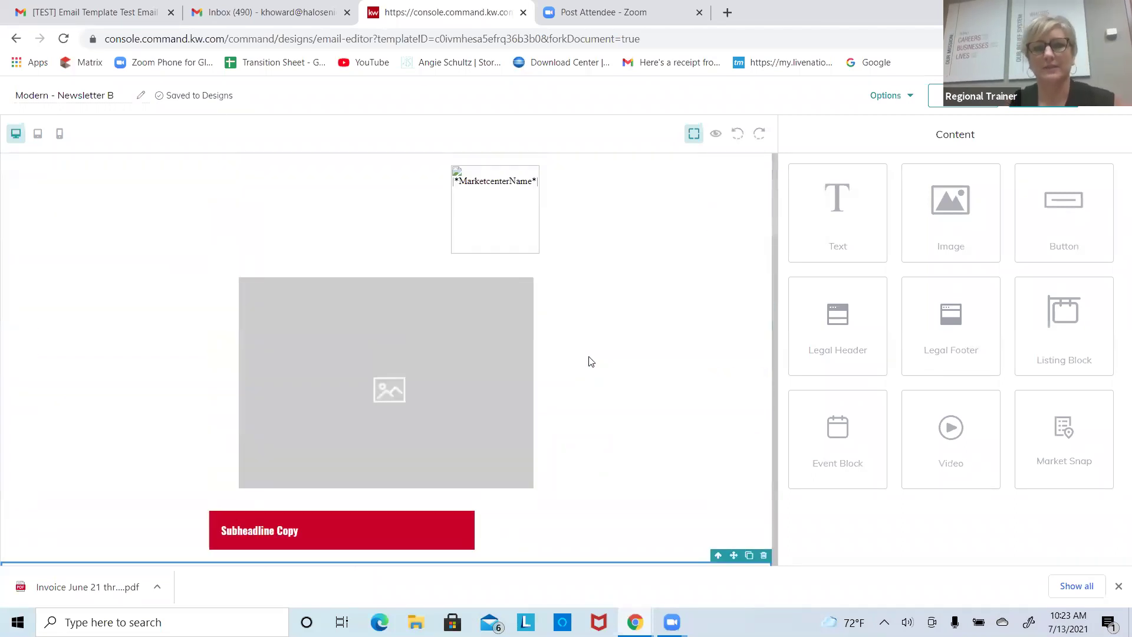
pyautogui.scroll(-5, 591, 361)
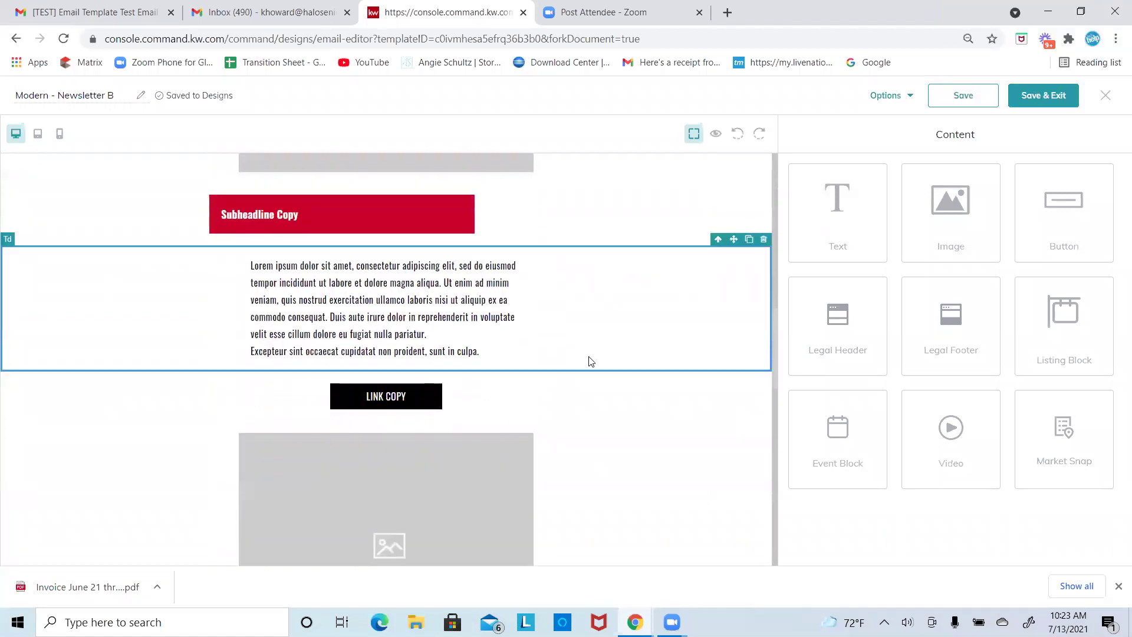
pyautogui.scroll(-1, 592, 361)
pyautogui.click(591, 362)
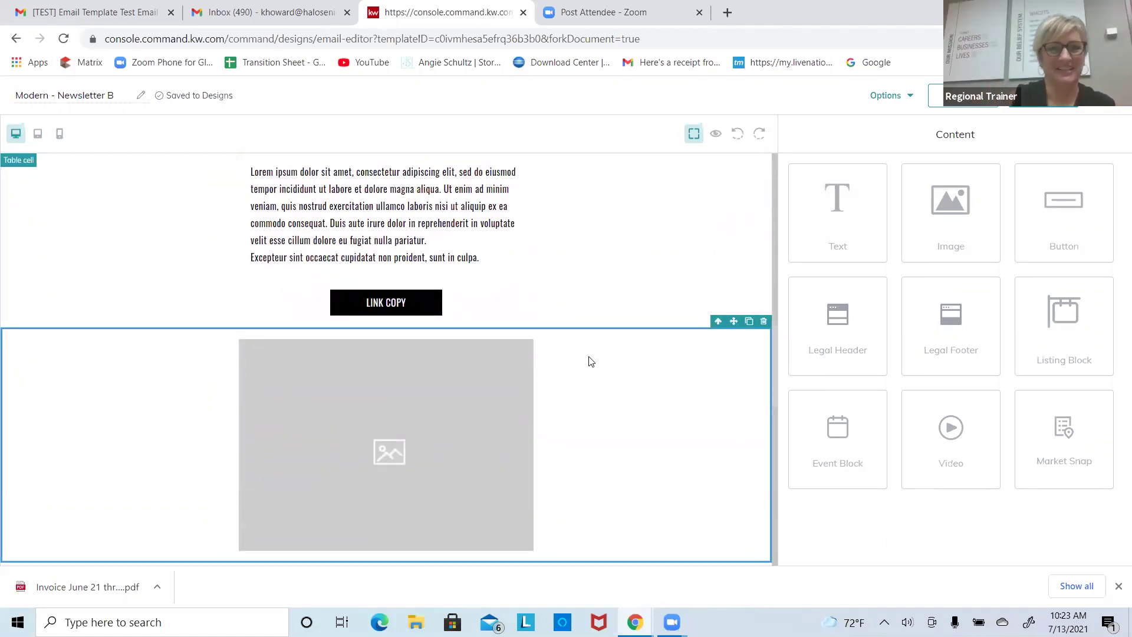
pyautogui.scroll(1, 591, 362)
pyautogui.scroll(-5, 591, 361)
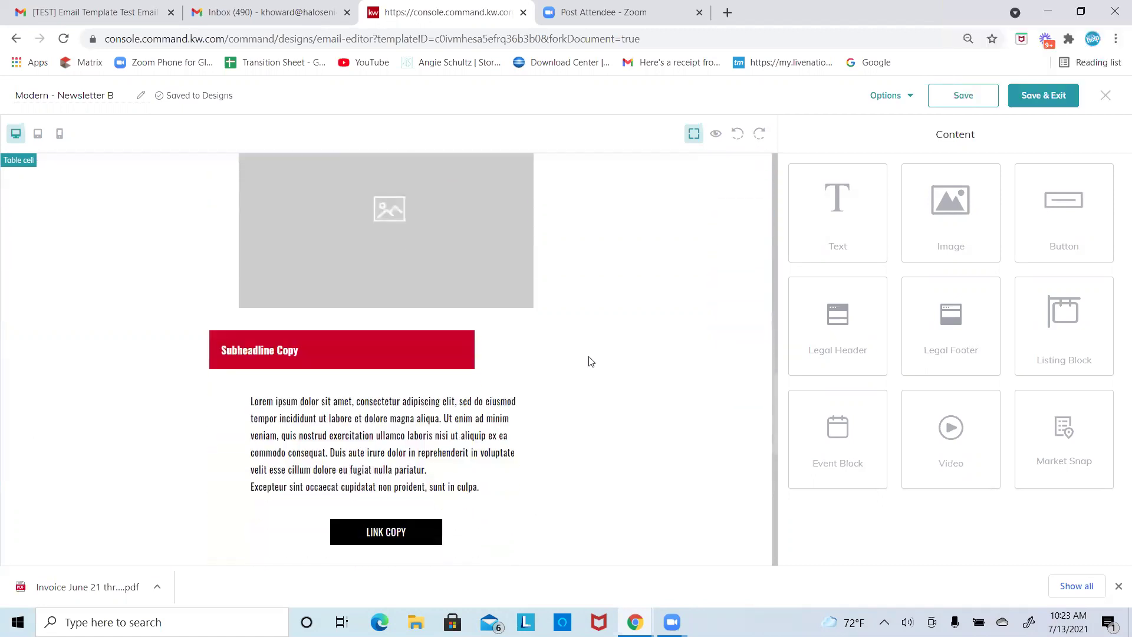
pyautogui.scroll(-1, 591, 361)
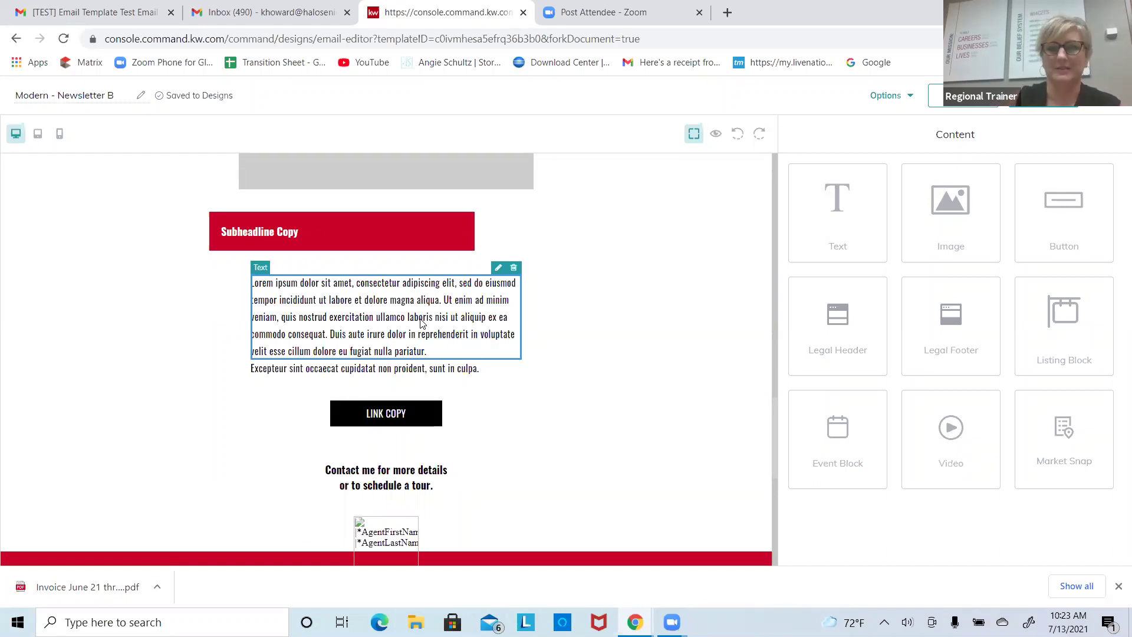
# Step: Duplicate the body text block, then delete the duplicate Lorem ipsum paragraph
pyautogui.scroll(5, 419, 323)
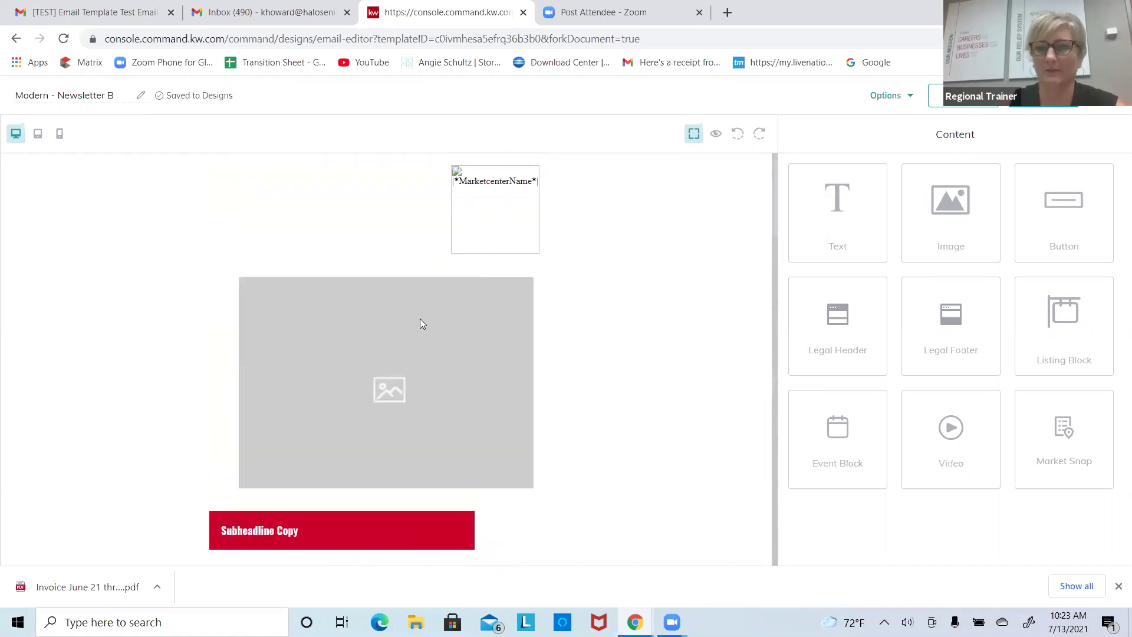
pyautogui.scroll(-4, 420, 323)
pyautogui.scroll(2, 420, 323)
pyautogui.scroll(-4, 420, 323)
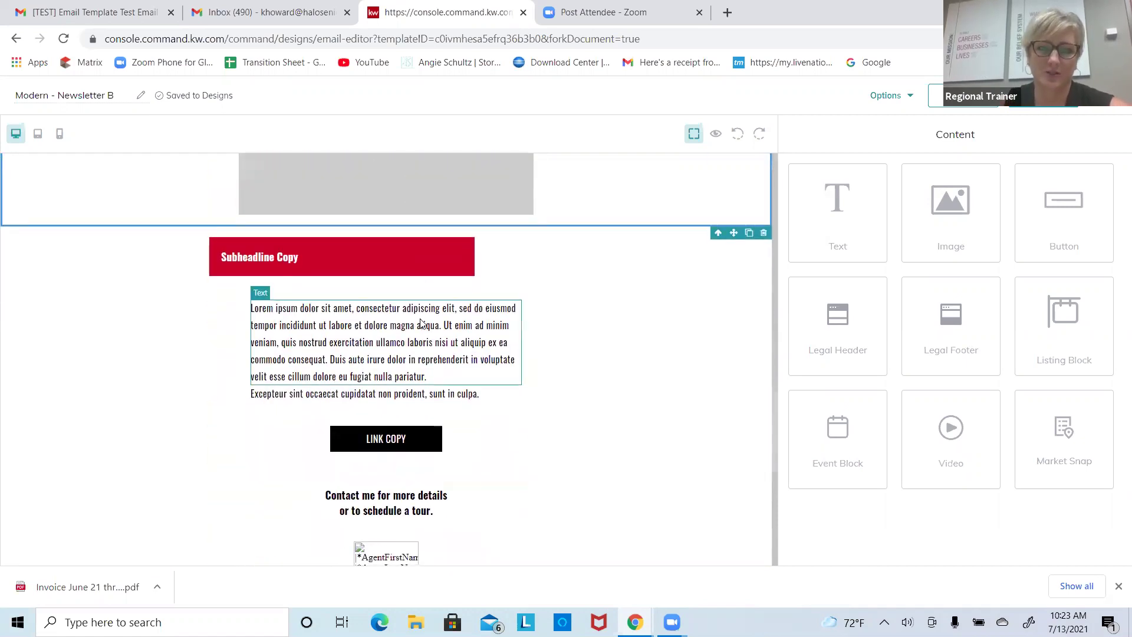
pyautogui.click(420, 323)
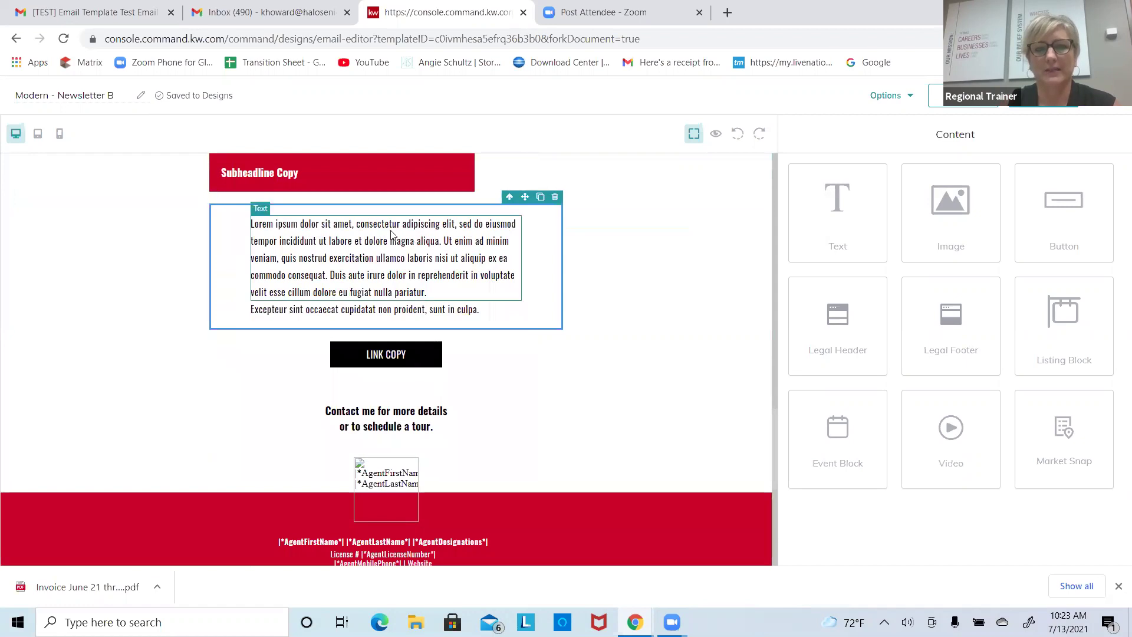
pyautogui.click(540, 198)
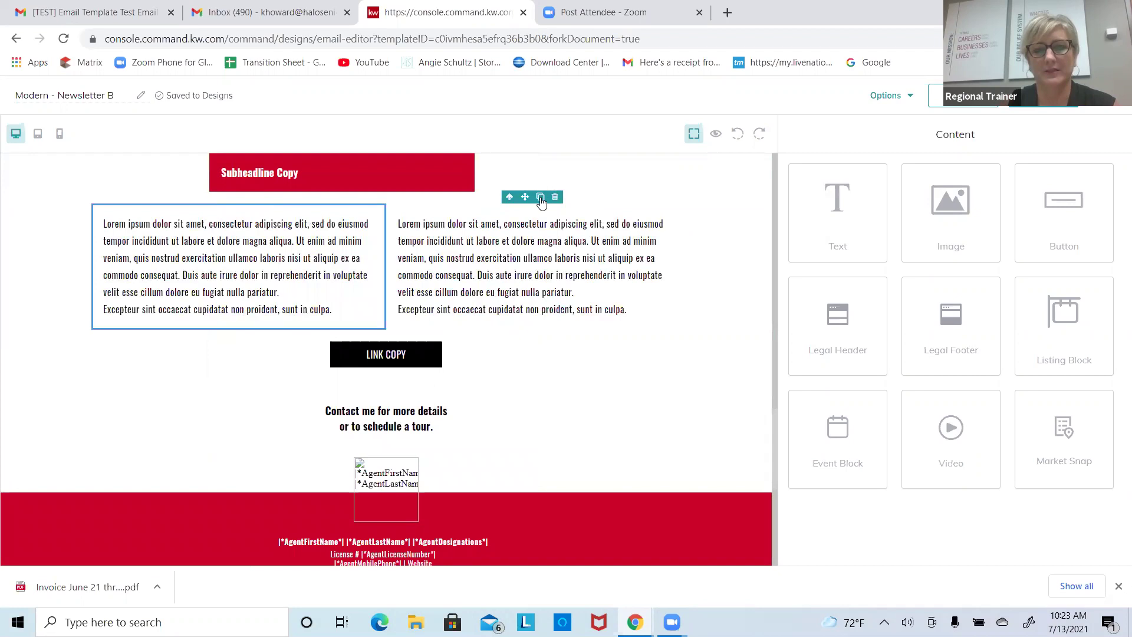
pyautogui.click(555, 197)
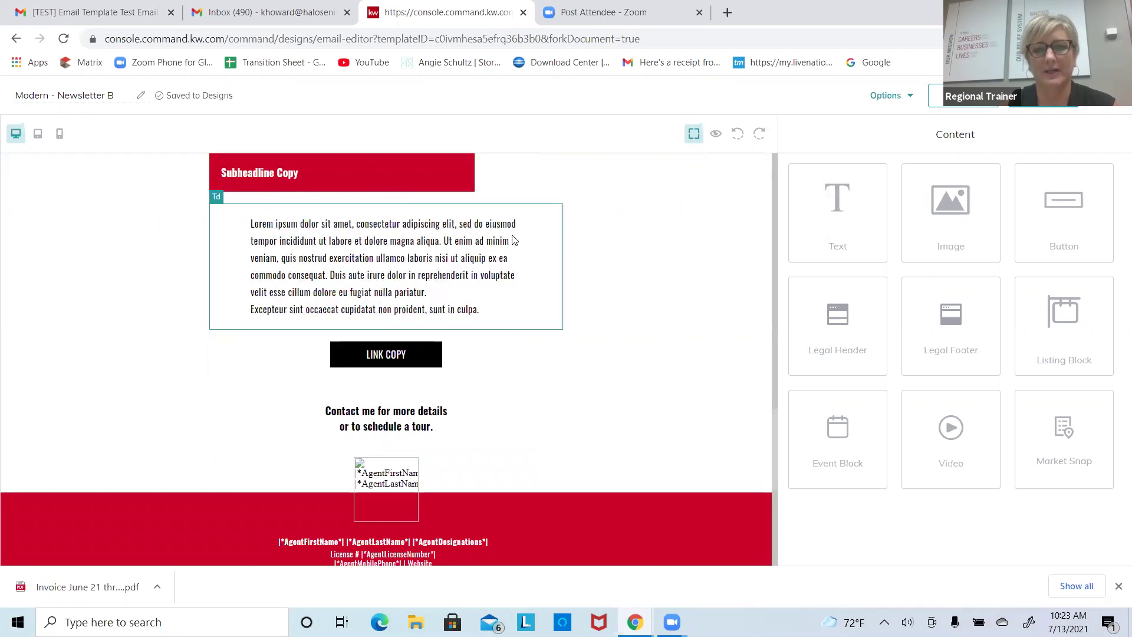
# Step: Move the 'Contact me for more details' row above Subheadline Copy and exit the editor
pyautogui.click(617, 392)
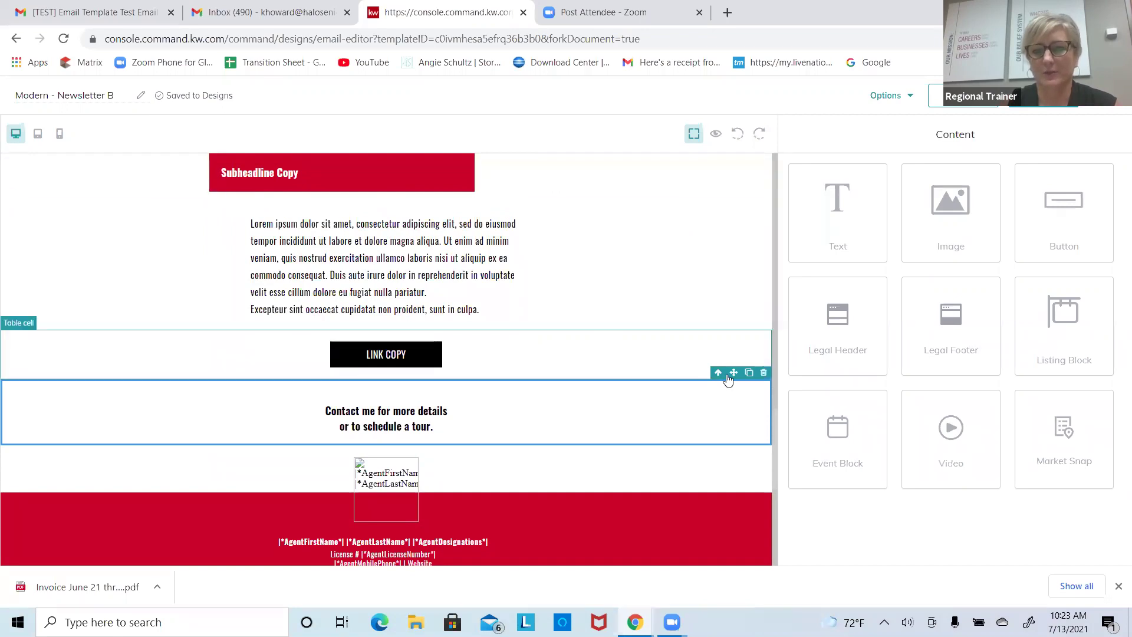
pyautogui.moveTo(731, 377); pyautogui.dragTo(731, 334)
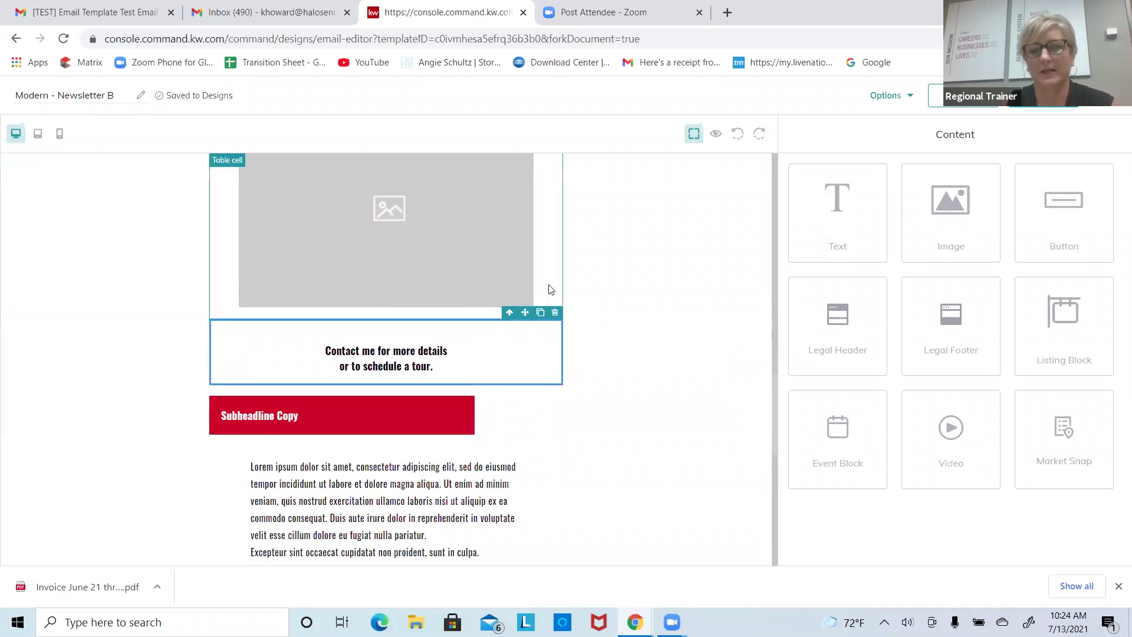
pyautogui.click(1002, 95)
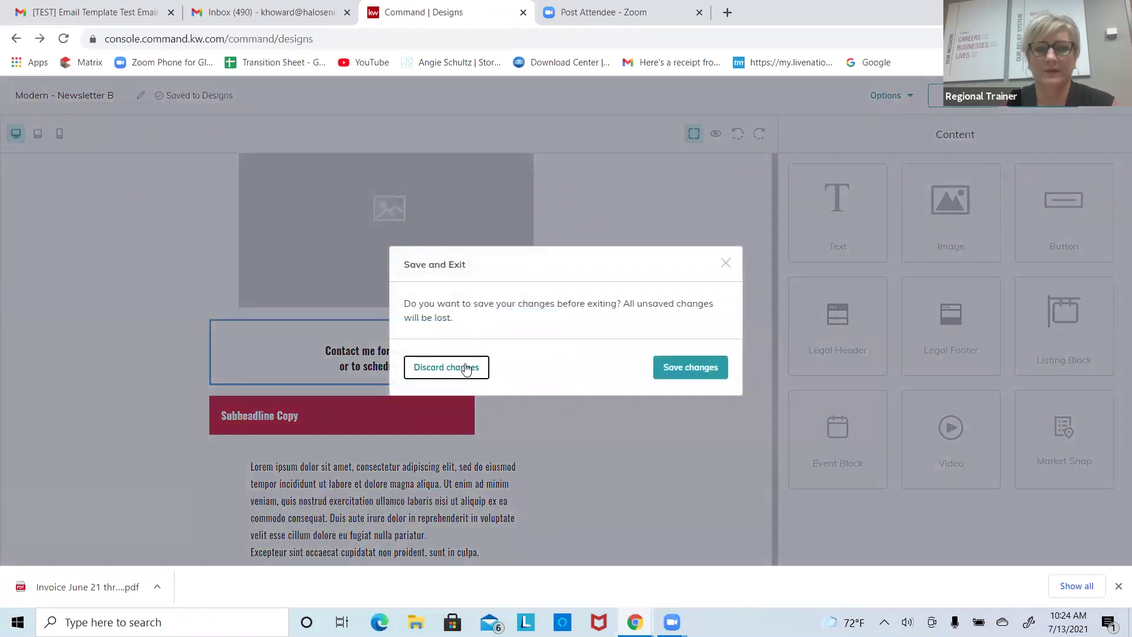
# Step: Discard the newsletter changes and start a new design from the Designs page
pyautogui.click(465, 369)
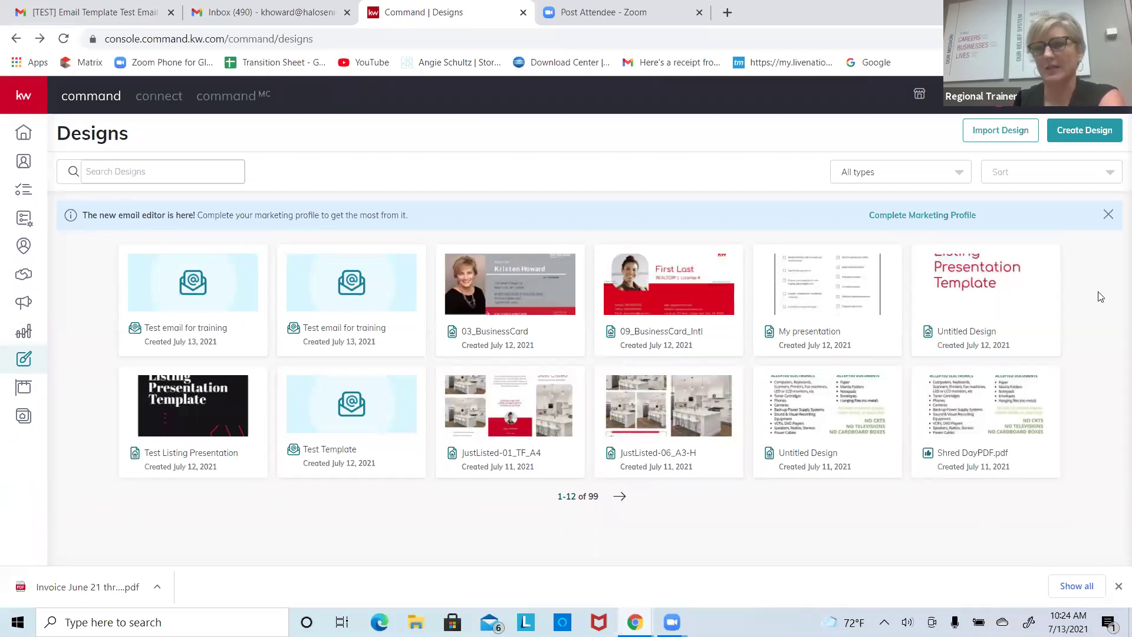
pyautogui.click(1100, 130)
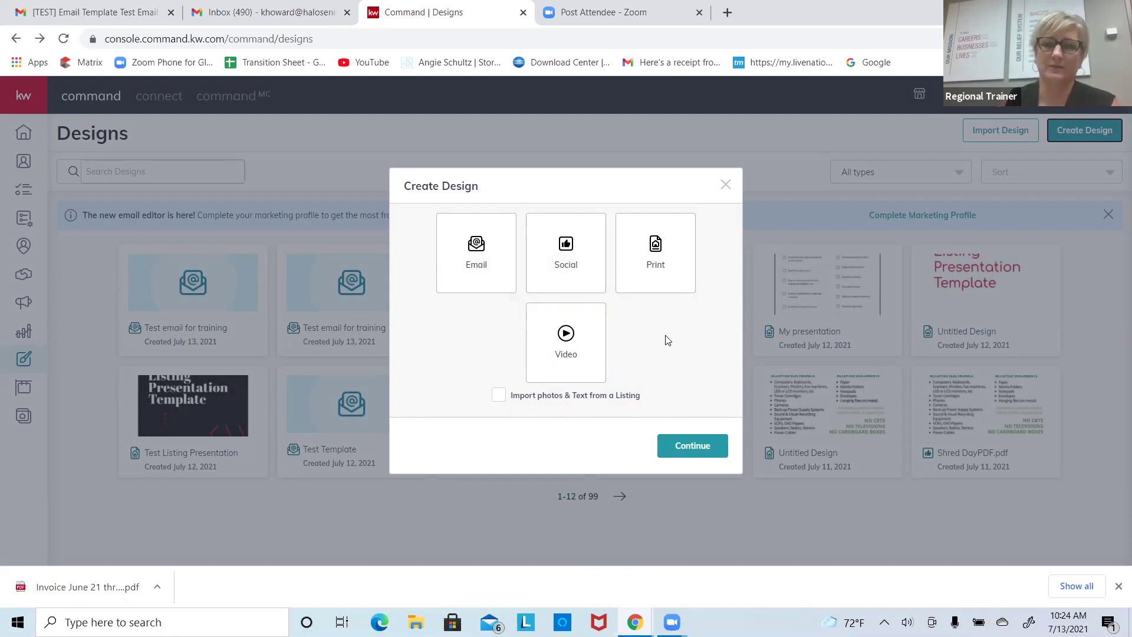
# Step: Choose Social as the design type and continue into KW Designs
pyautogui.click(579, 270)
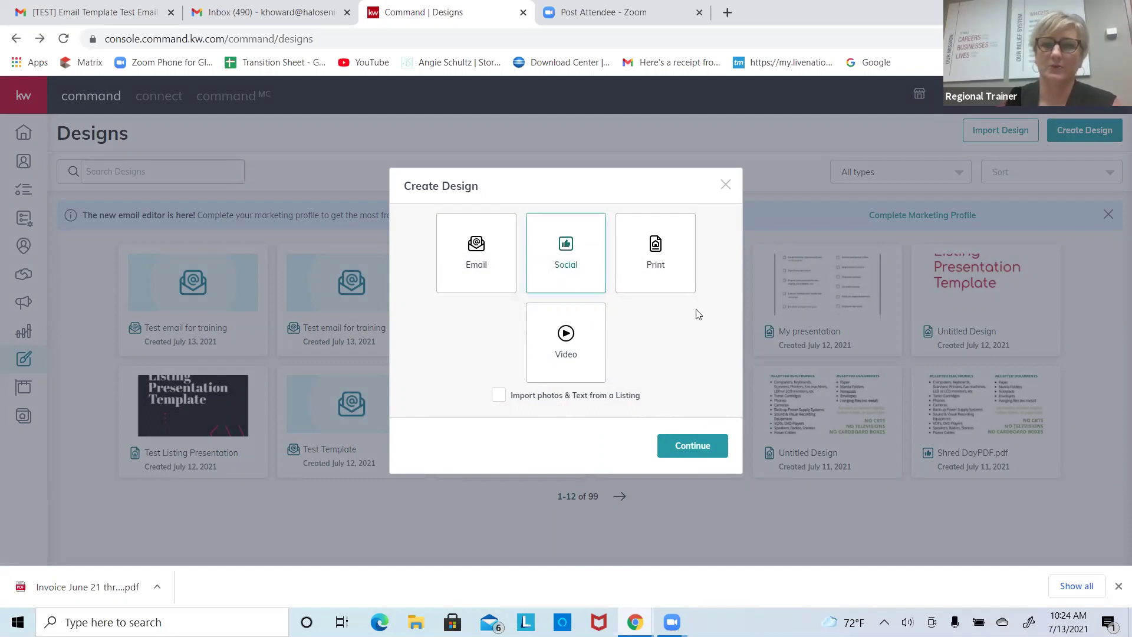
pyautogui.click(707, 449)
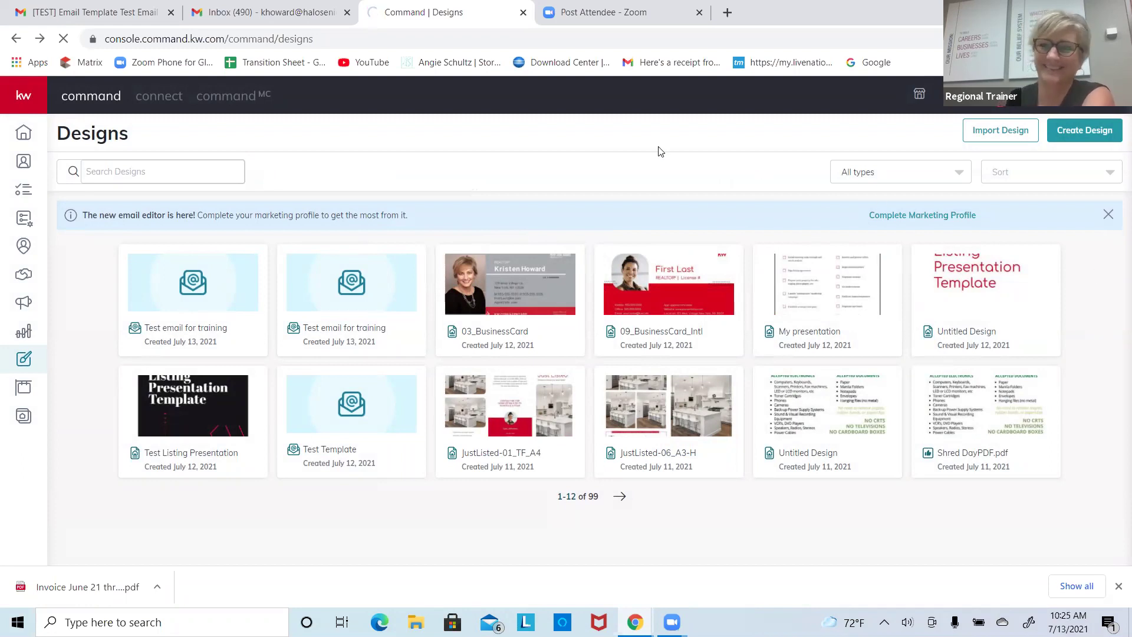
pyautogui.click(1054, 142)
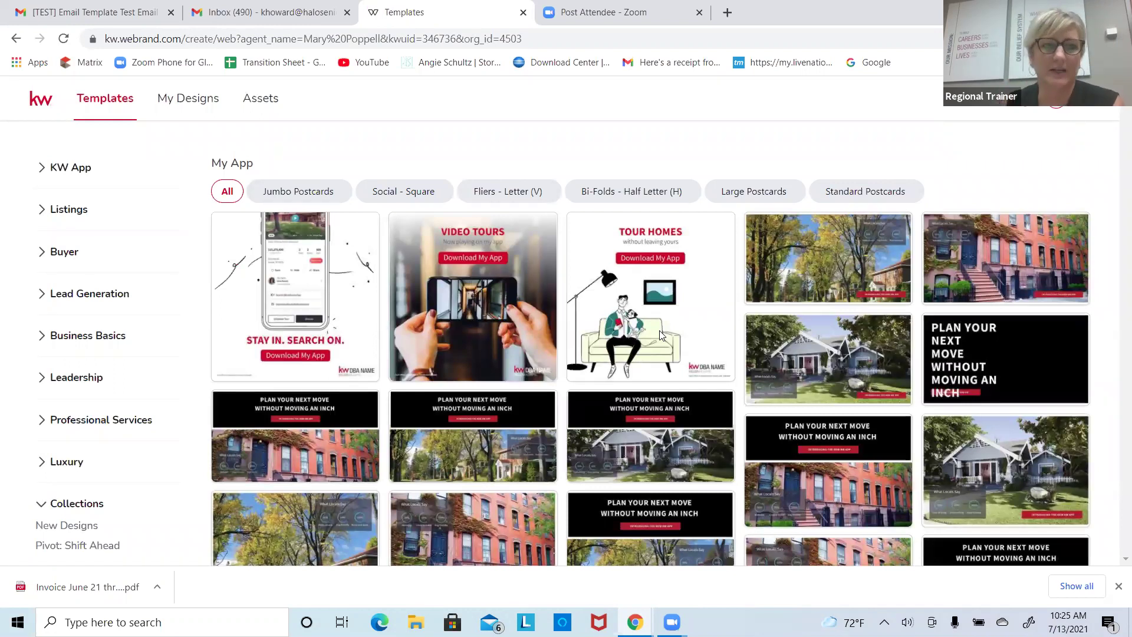
# Step: Browse the KW App My App templates and the Listings Coming Soon and Just Listed templates
pyautogui.scroll(-1, 651, 291)
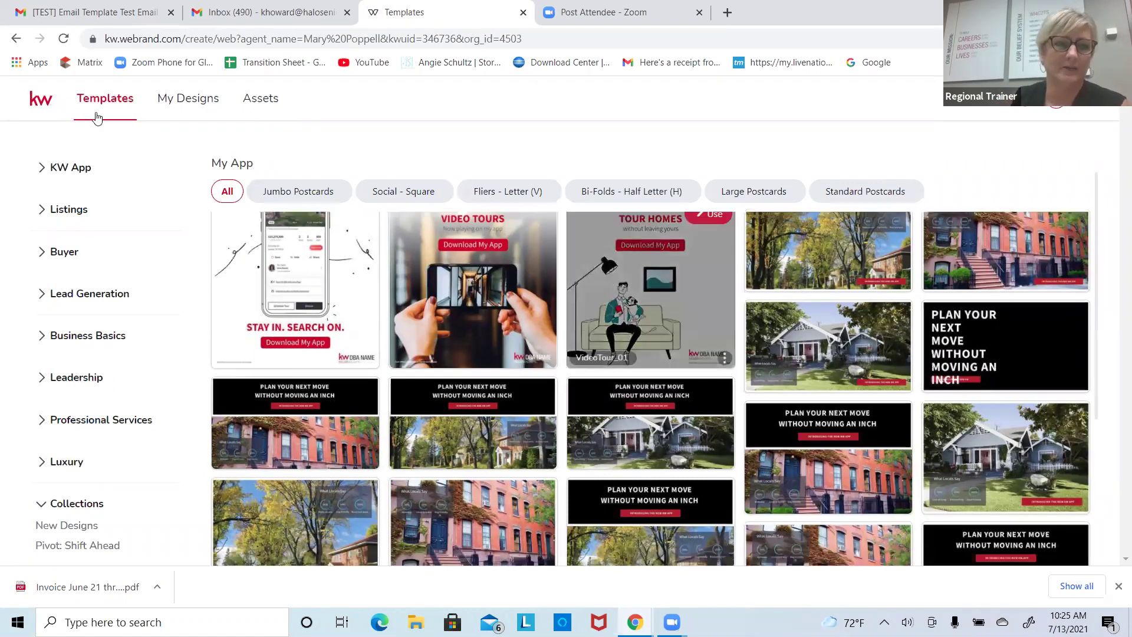
pyautogui.click(88, 171)
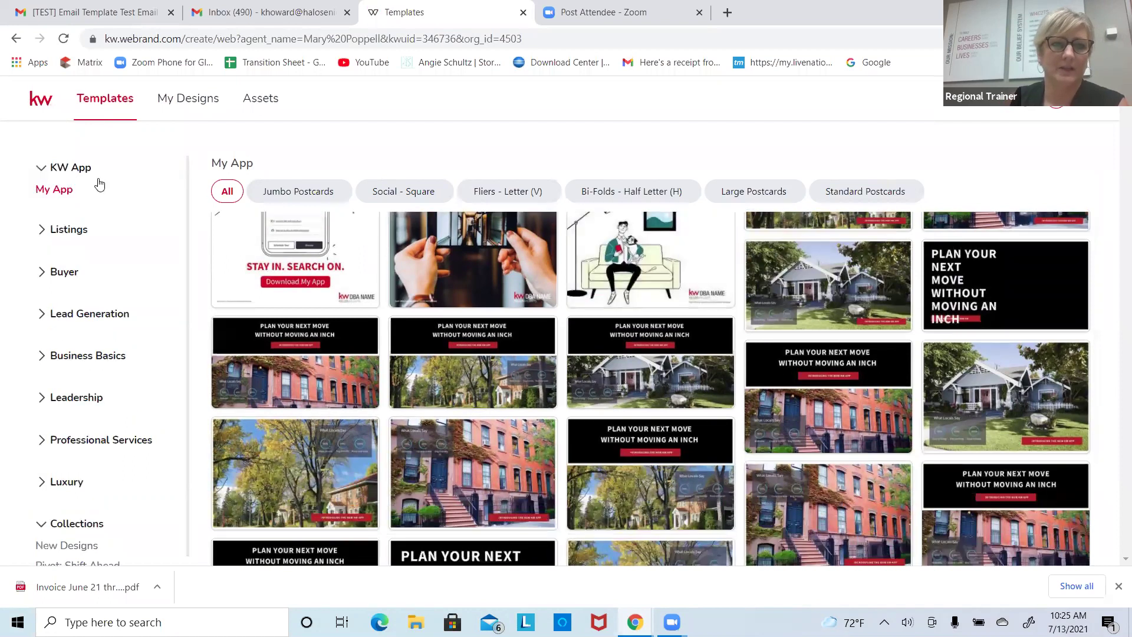
pyautogui.click(56, 192)
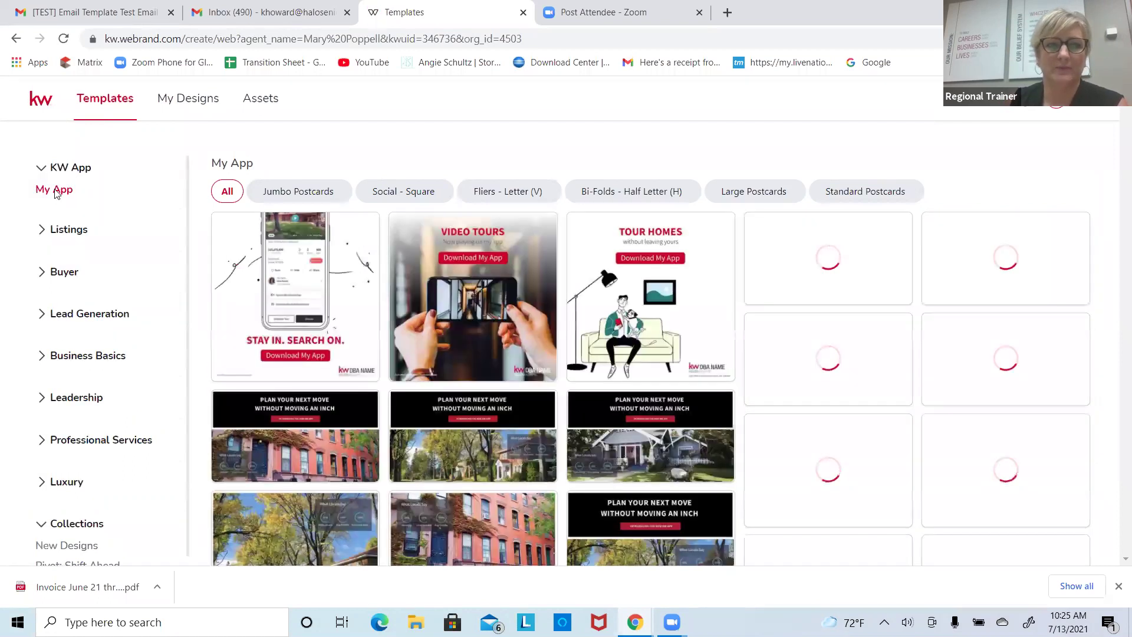
pyautogui.click(63, 231)
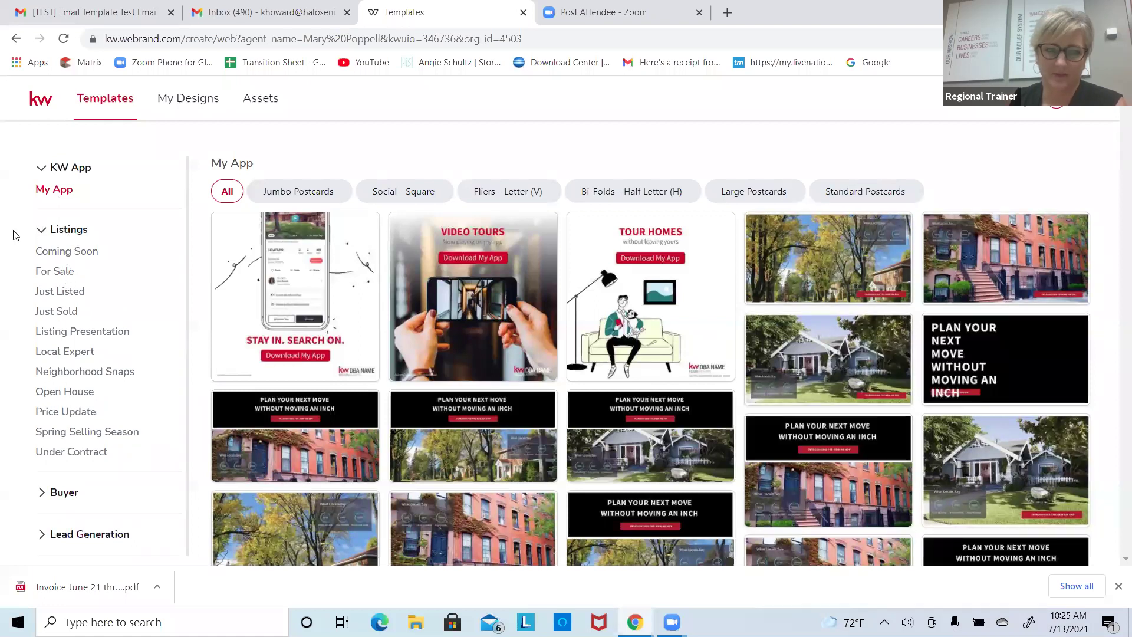
pyautogui.click(49, 260)
pyautogui.click(47, 292)
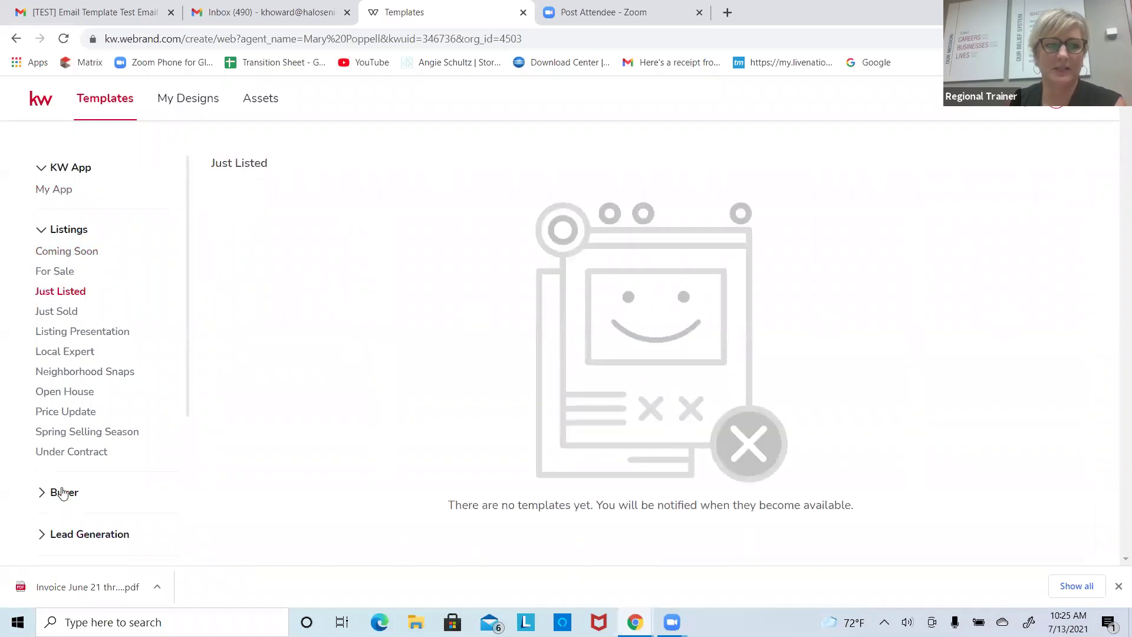
# Step: Expand the Buyer categories and show the Buyer Presentation templates
pyautogui.click(62, 492)
pyautogui.moveTo(185, 367); pyautogui.dragTo(181, 433)
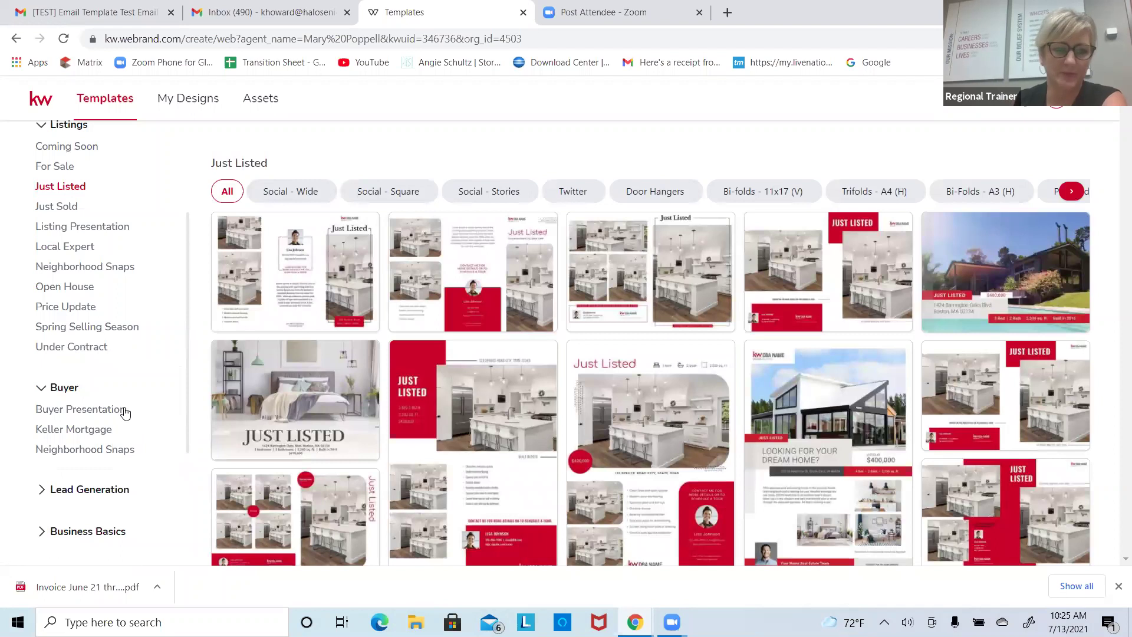
pyautogui.moveTo(188, 393); pyautogui.dragTo(182, 431)
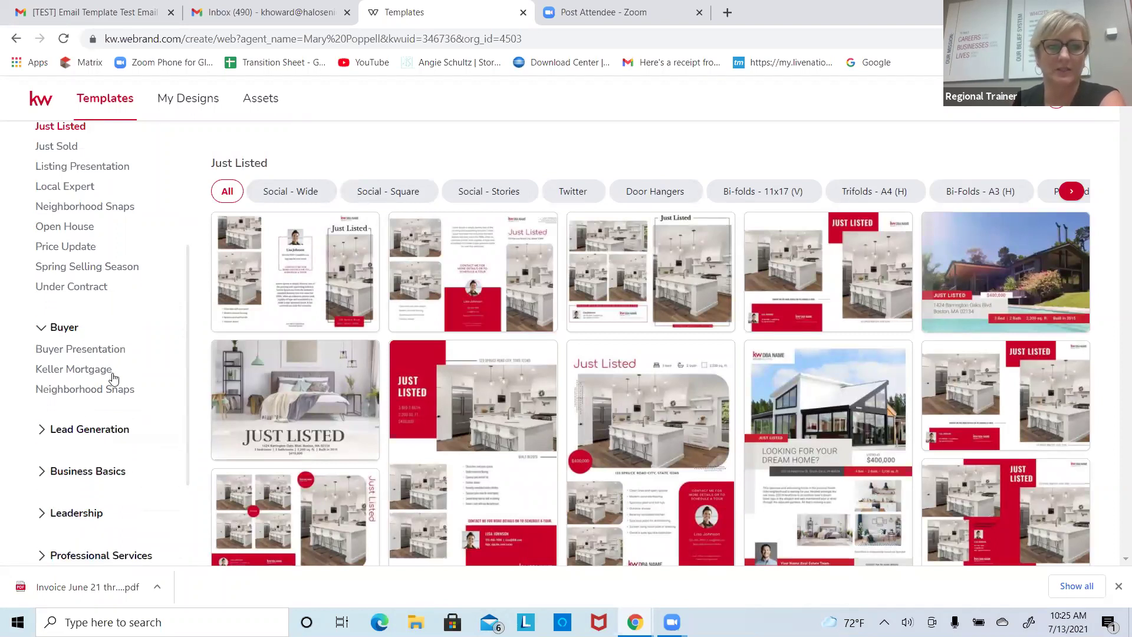
pyautogui.click(109, 349)
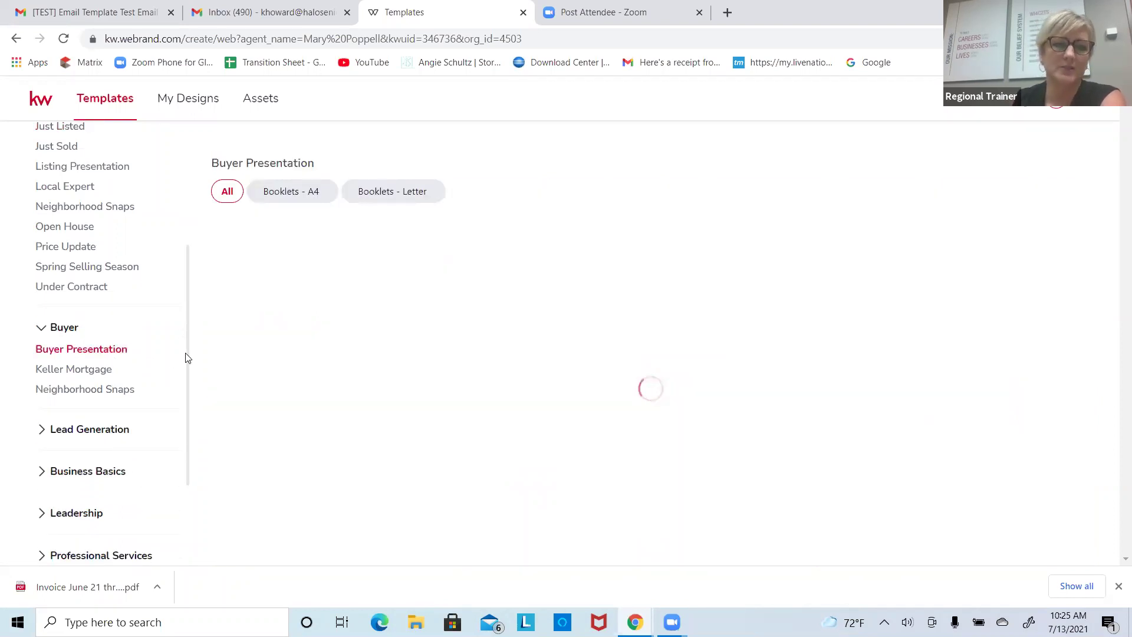
pyautogui.moveTo(187, 370); pyautogui.dragTo(184, 406)
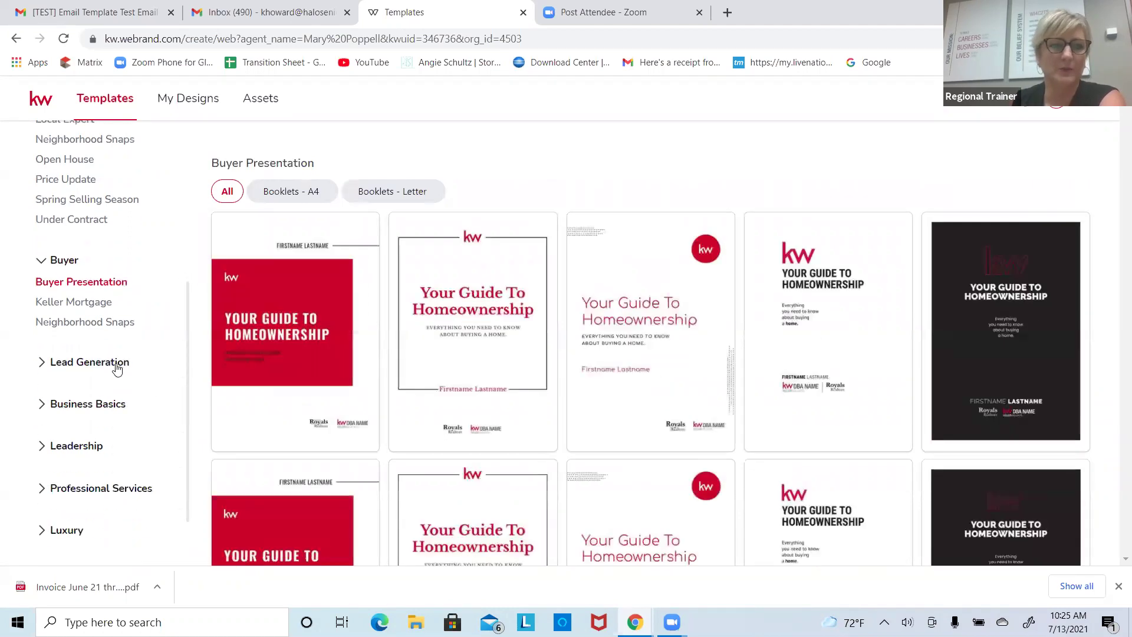
# Step: Expand the Lead Generation, Business Basics, Leadership and Professional Services categories
pyautogui.click(119, 364)
pyautogui.moveTo(188, 405); pyautogui.dragTo(177, 471)
pyautogui.click(183, 397)
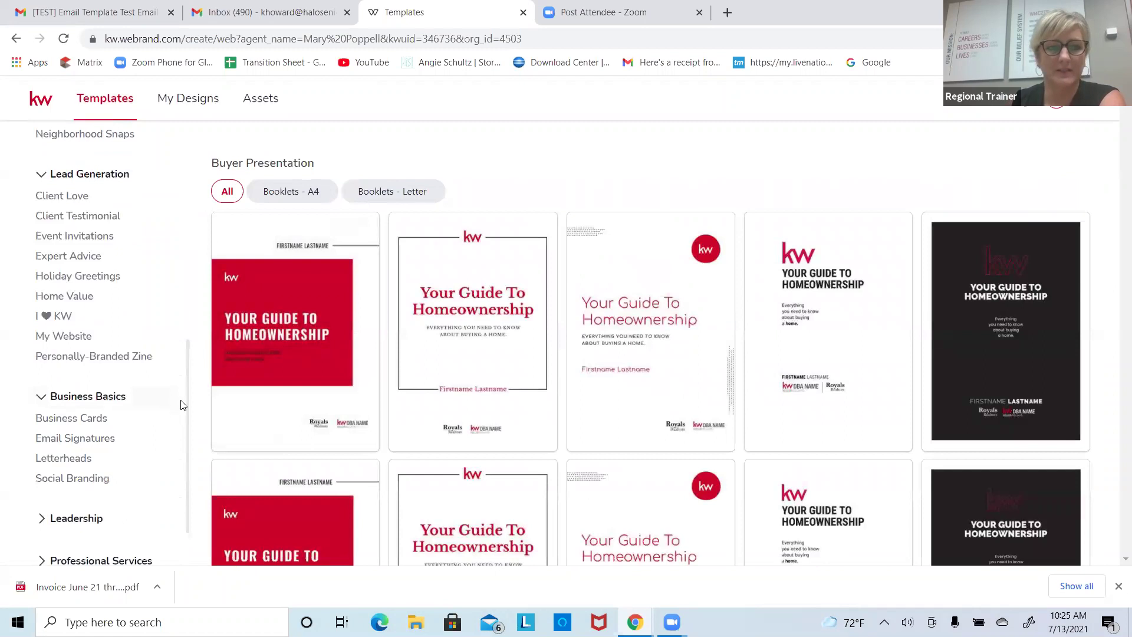
pyautogui.moveTo(185, 397); pyautogui.dragTo(182, 450)
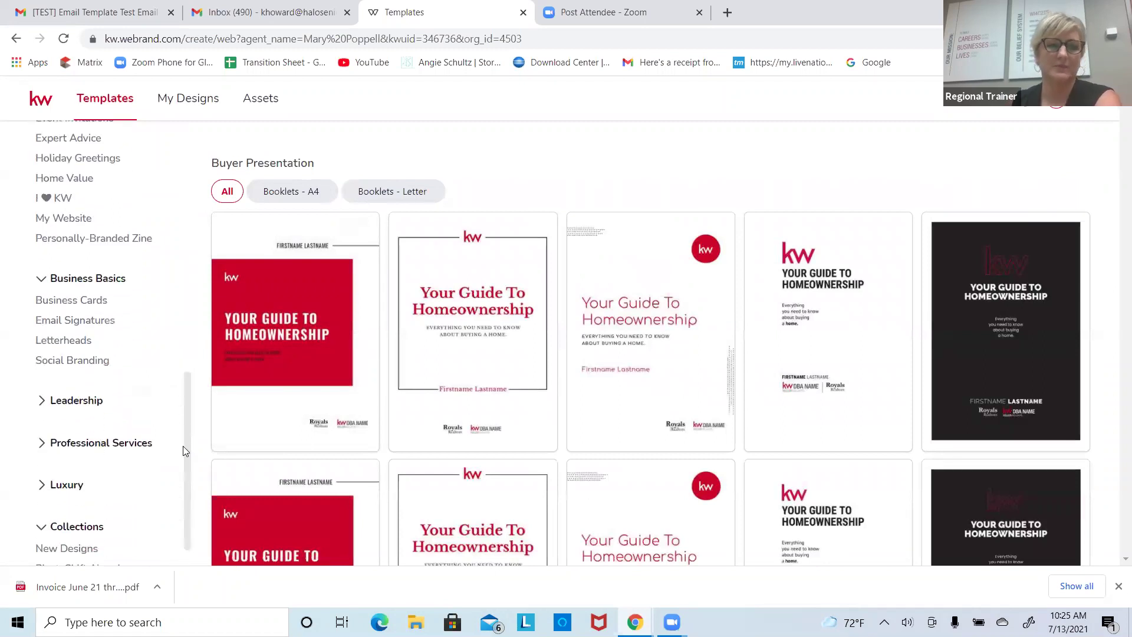
pyautogui.click(77, 401)
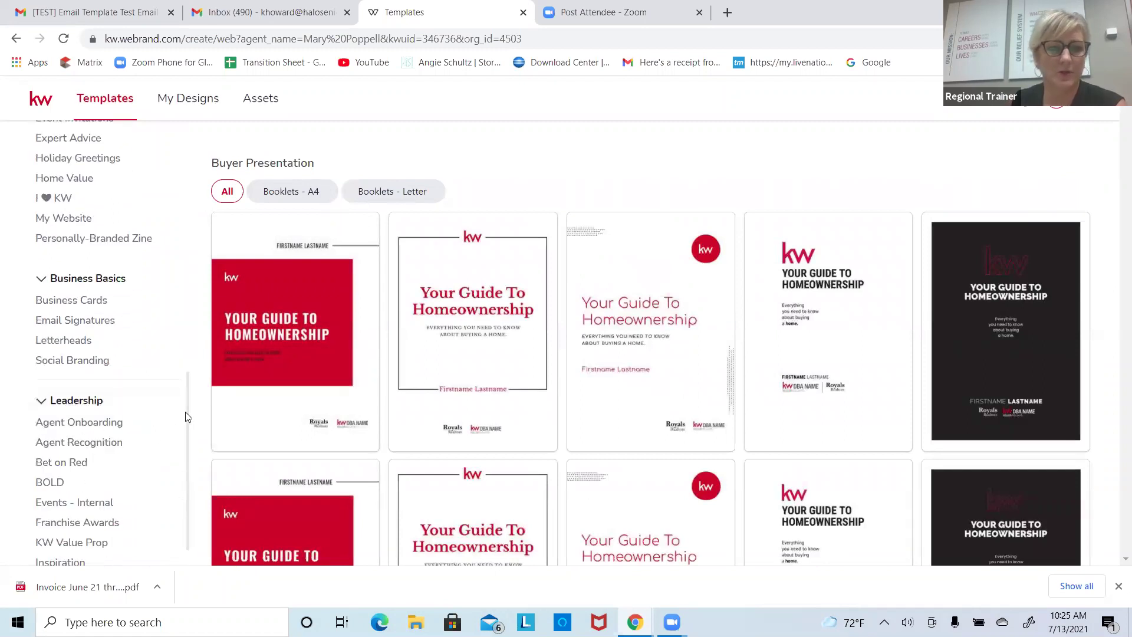
pyautogui.moveTo(187, 417); pyautogui.dragTo(168, 434)
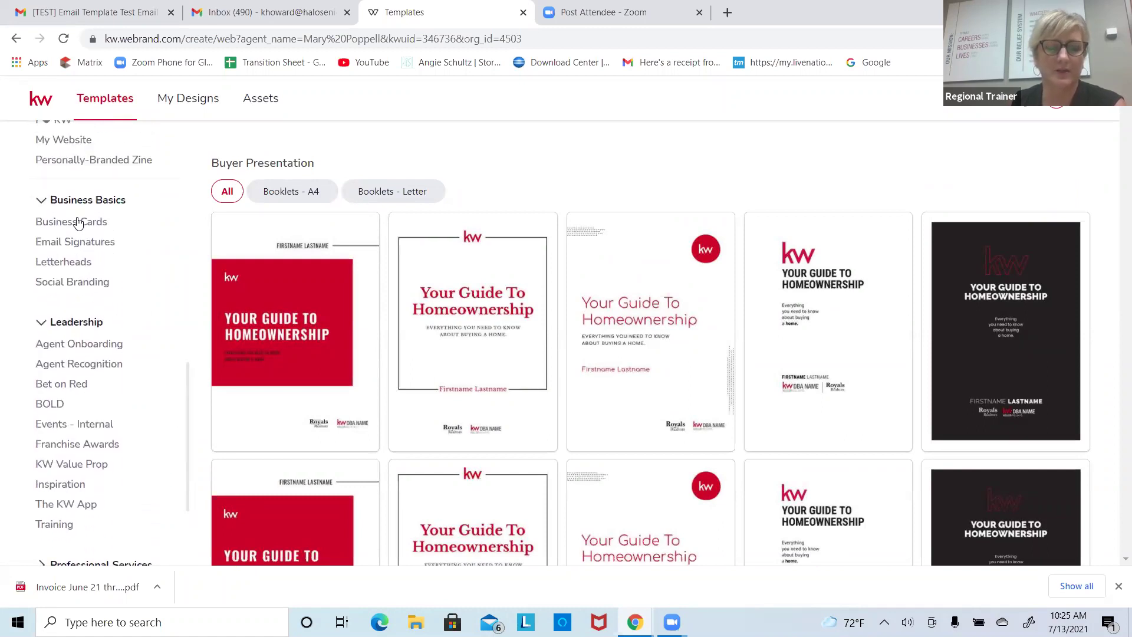
pyautogui.moveTo(187, 397); pyautogui.dragTo(324, 139)
pyautogui.click(150, 412)
pyautogui.moveTo(440, 387)
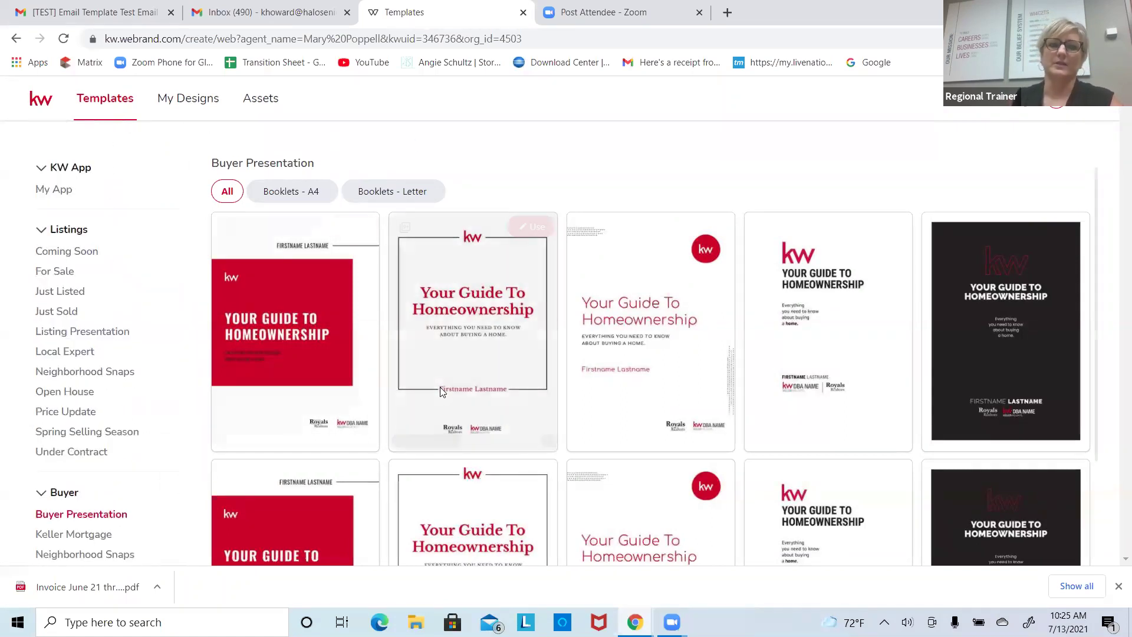
# Step: In Assets, add white (255,255,255) as the third Main Palette colour, then view Images
pyautogui.click(259, 100)
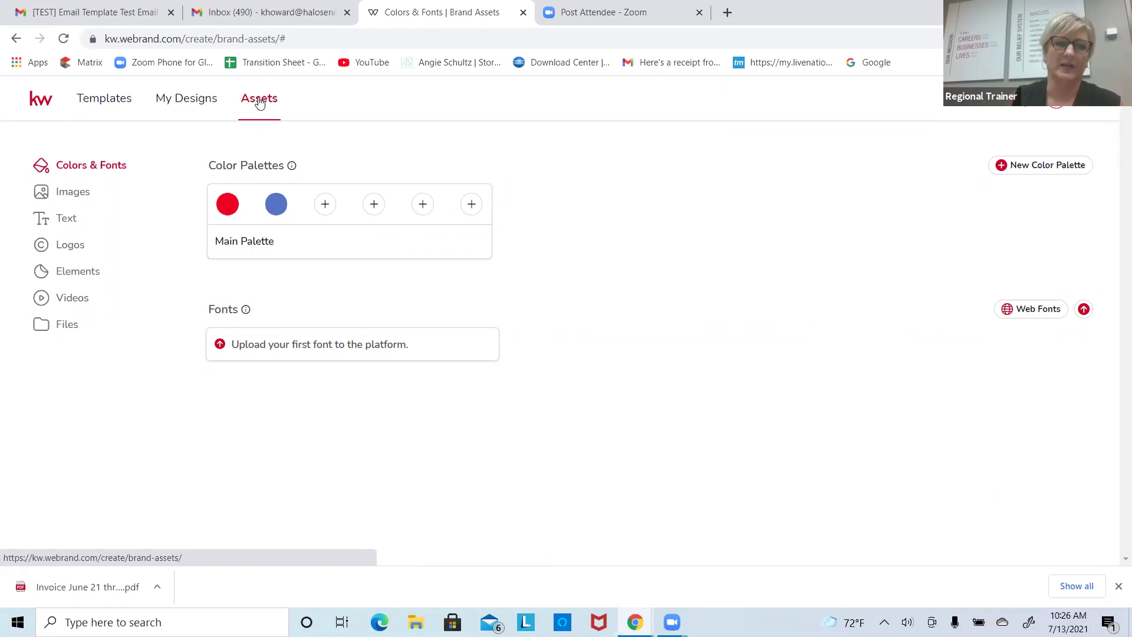
pyautogui.click(323, 209)
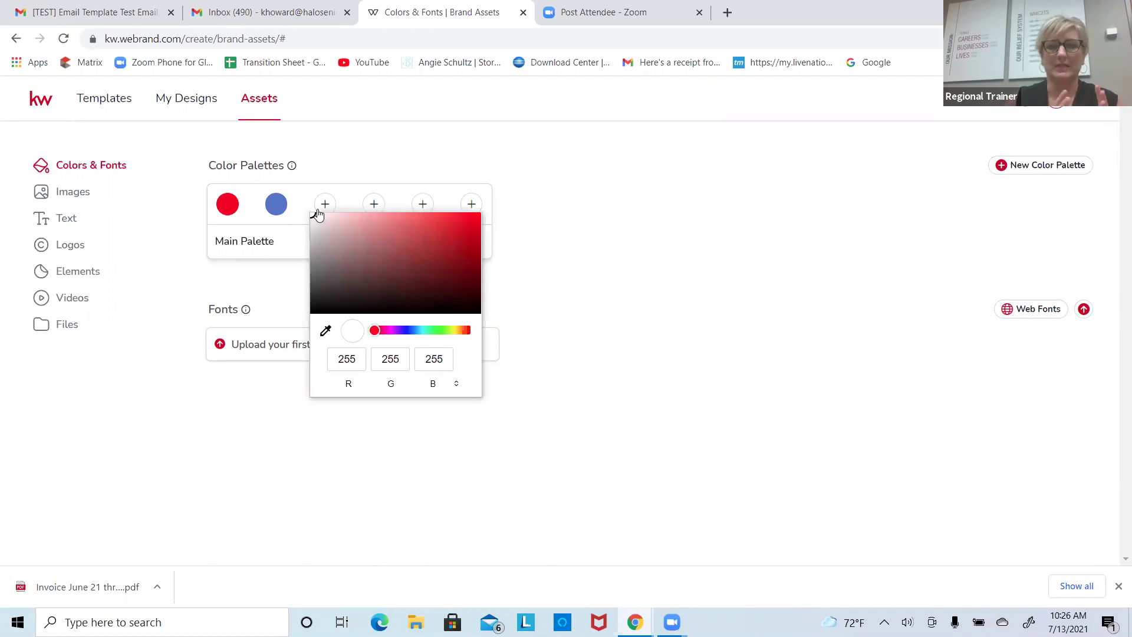
pyautogui.click(348, 132)
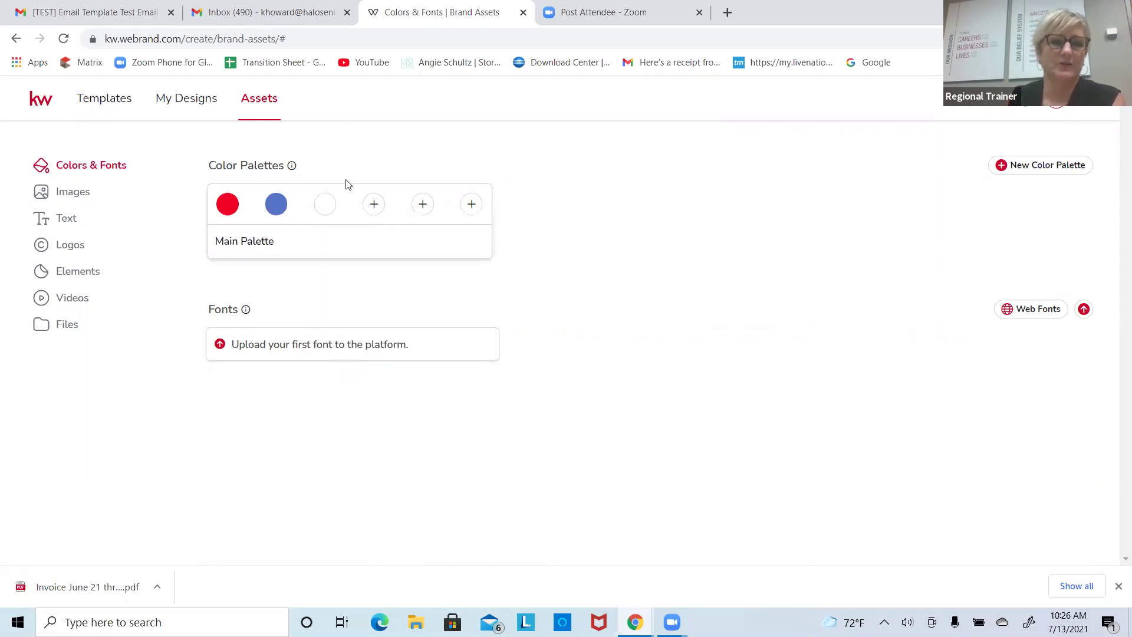
pyautogui.click(91, 192)
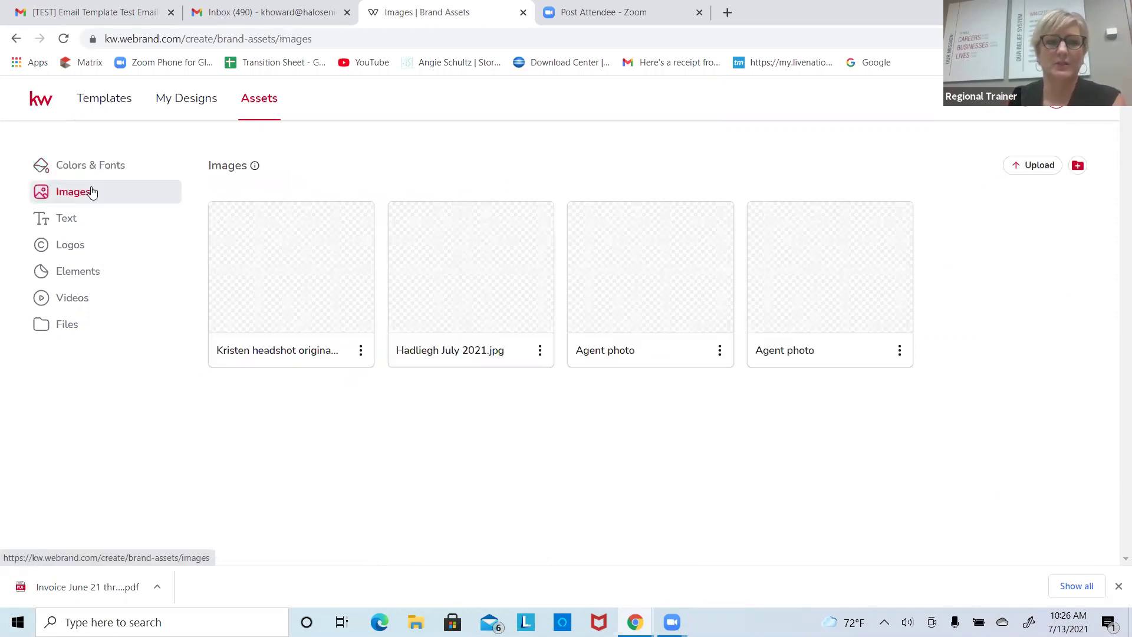
# Step: Cancel a new image upload, then view the brand Text fields
pyautogui.click(1028, 166)
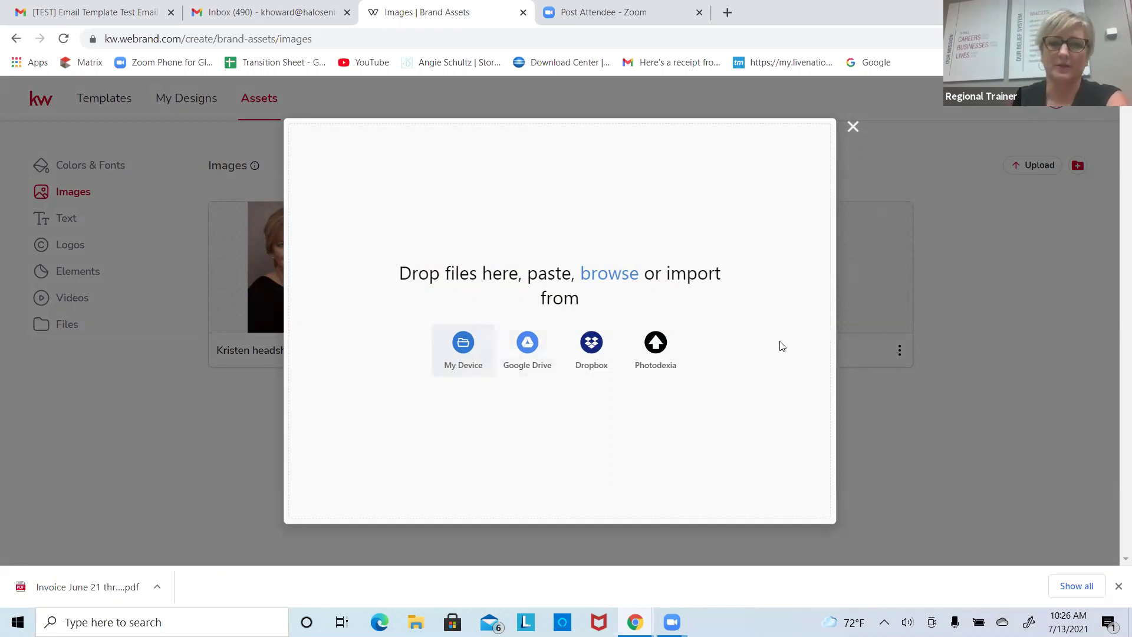
pyautogui.click(852, 126)
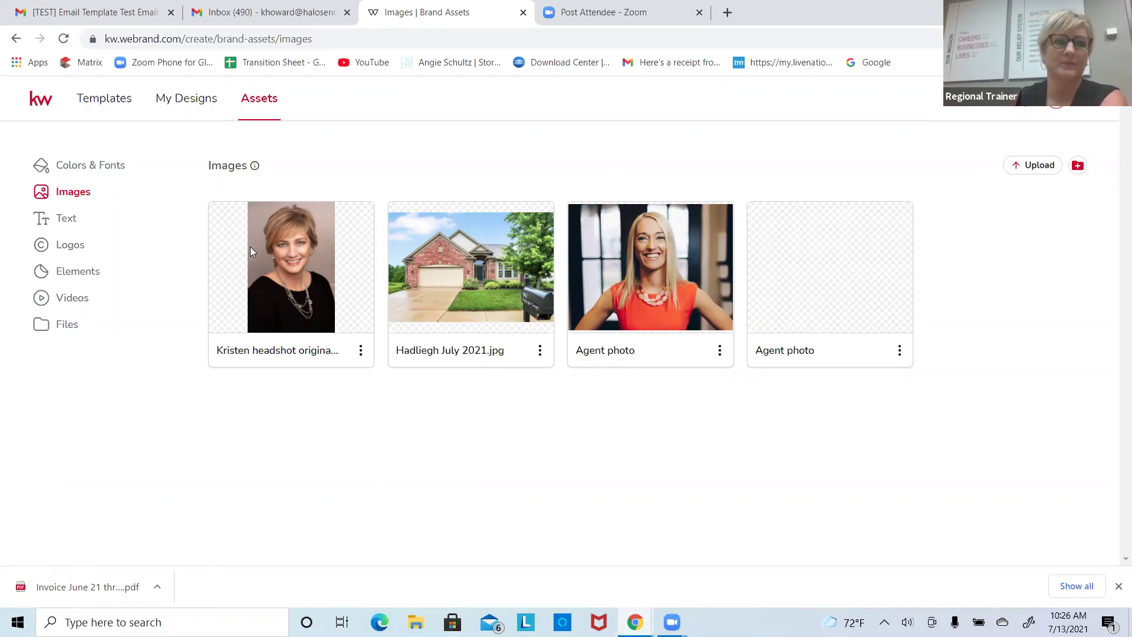
pyautogui.click(87, 219)
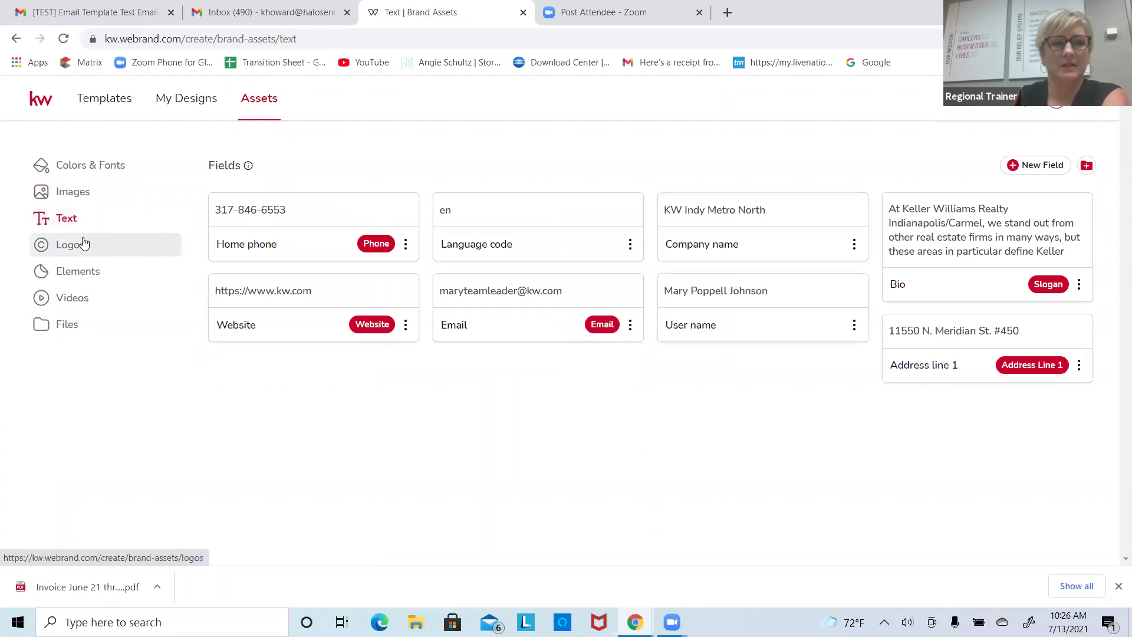
# Step: Review the saved brand logos, close the logo upload window unused, and return to Templates
pyautogui.click(91, 244)
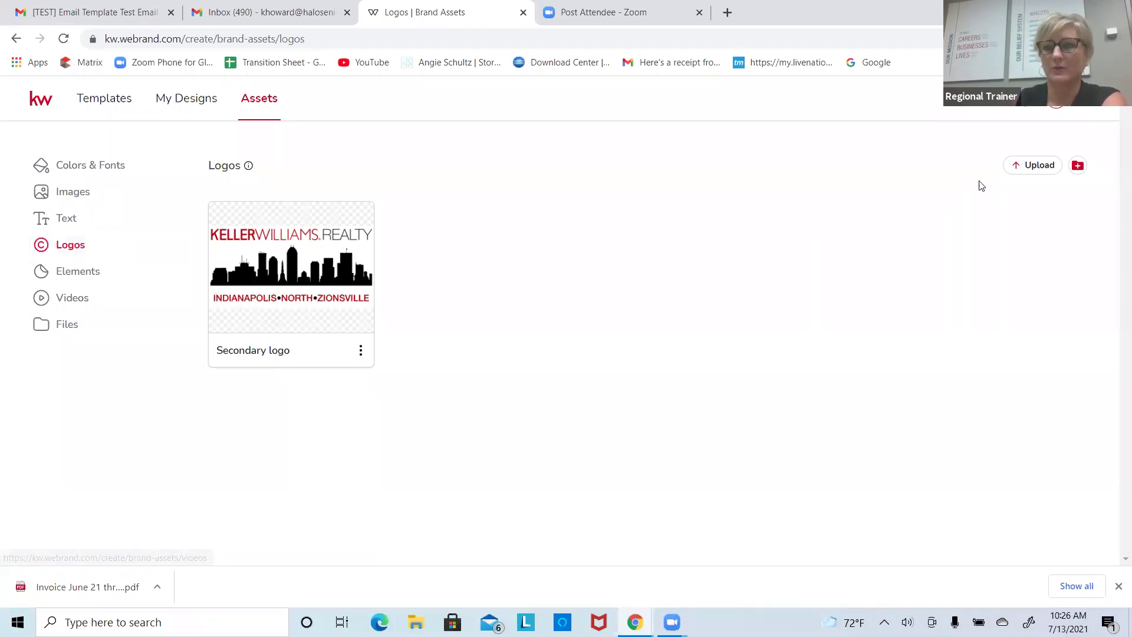
pyautogui.click(1033, 167)
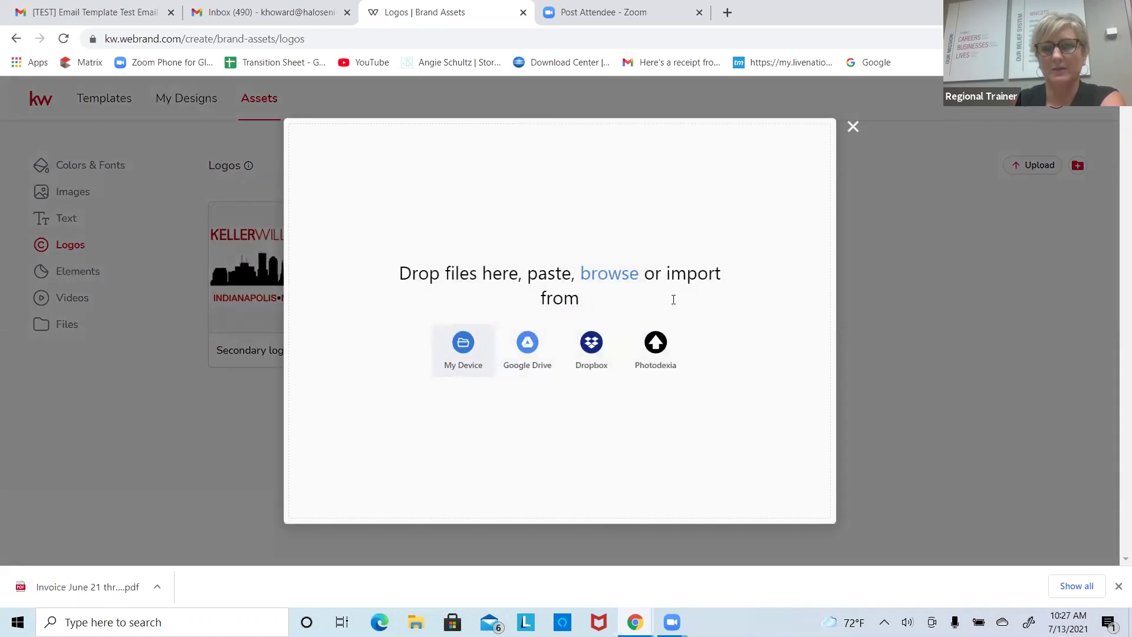
pyautogui.click(852, 128)
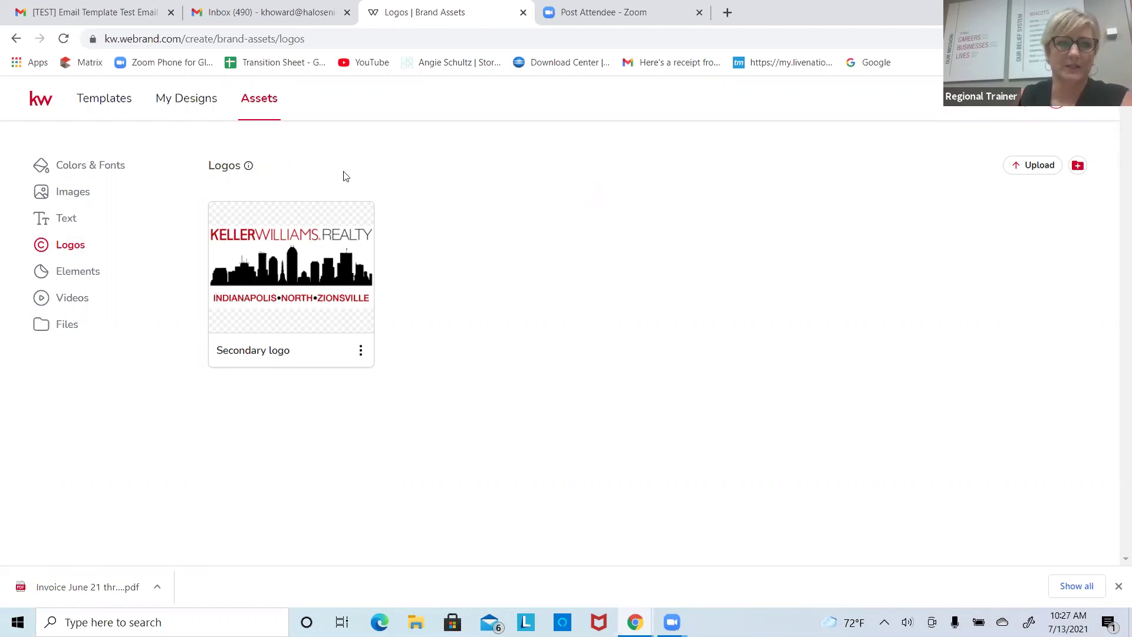
pyautogui.click(110, 106)
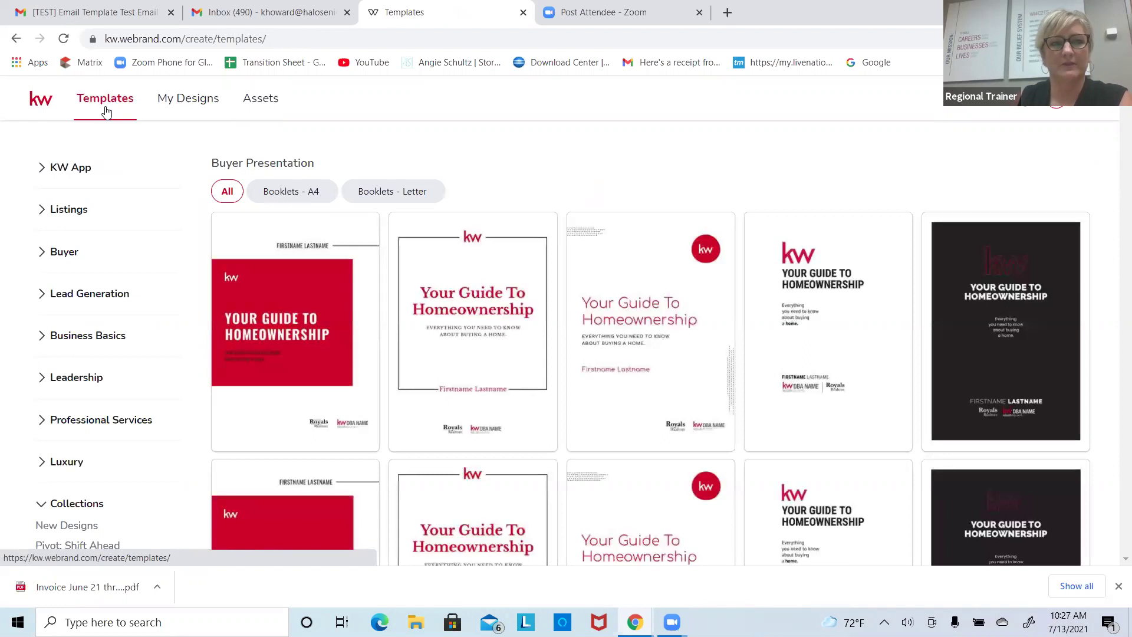
# Step: Check My Designs, then open Listings > Just Listed in the template library
pyautogui.click(188, 100)
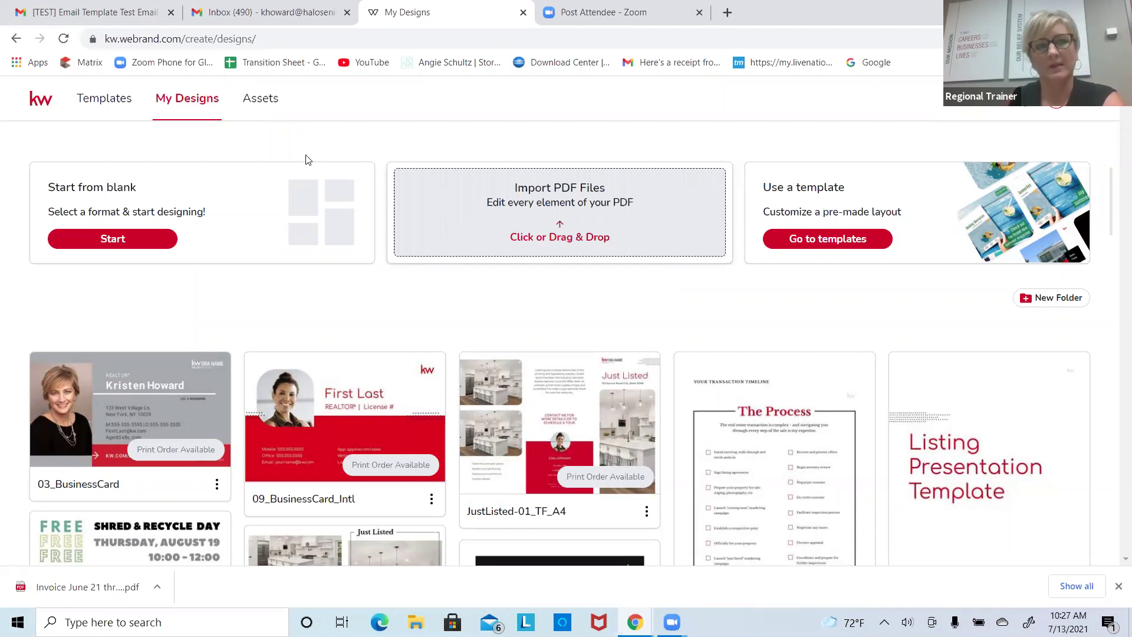
pyautogui.click(101, 108)
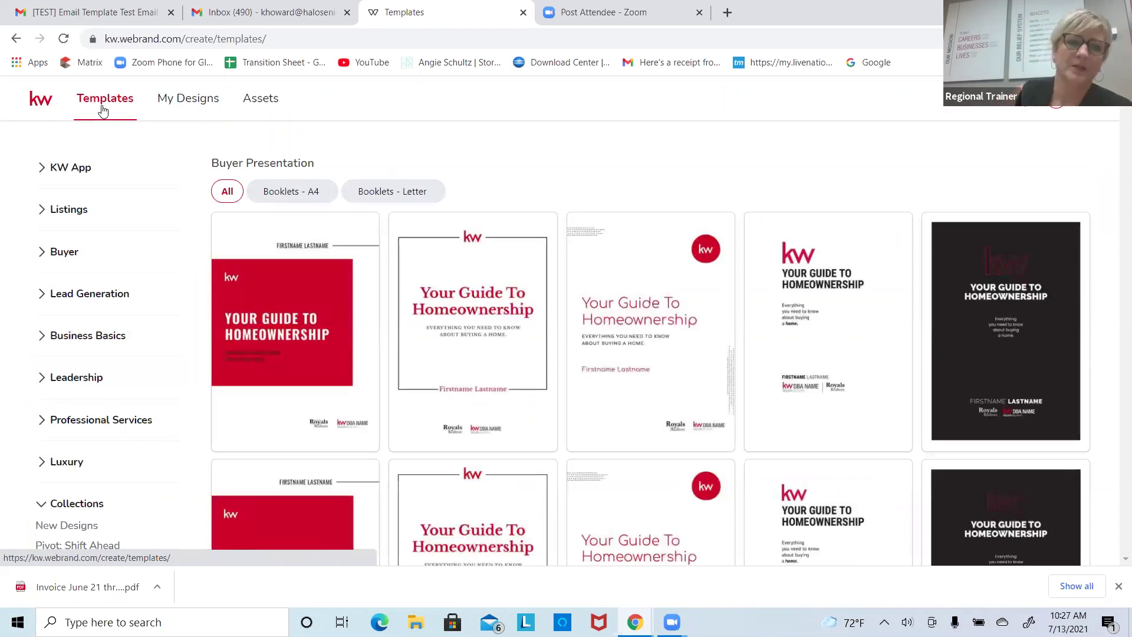
pyautogui.click(74, 211)
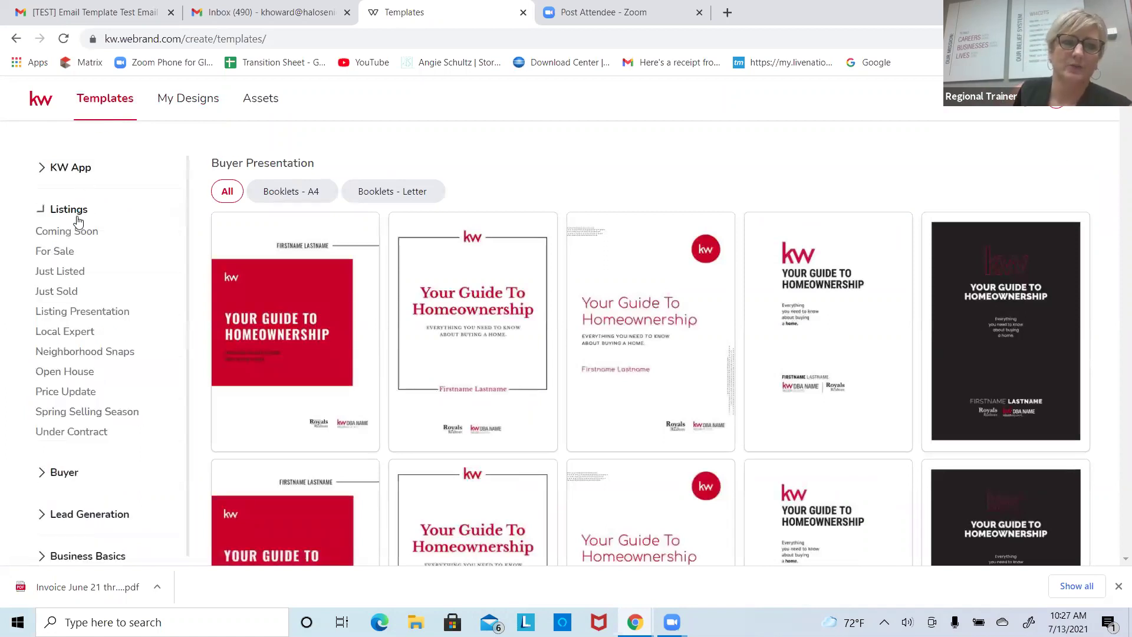
pyautogui.click(52, 277)
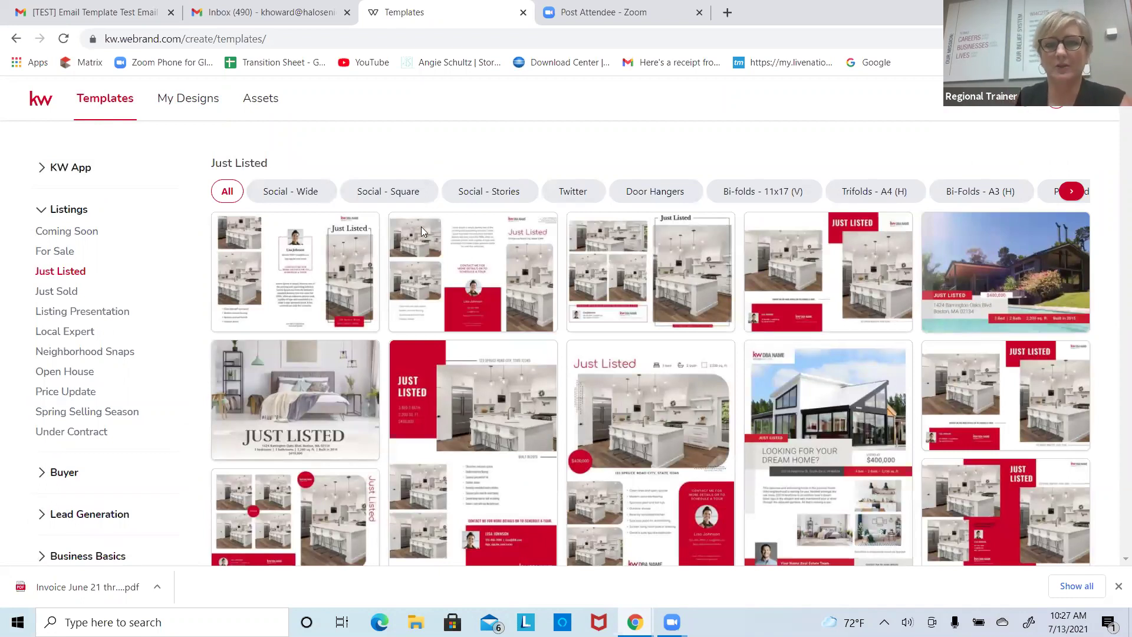
# Step: Try the Social - Wide and Twitter filters, then filter Just Listed templates to Social - Square
pyautogui.click(272, 197)
pyautogui.click(413, 194)
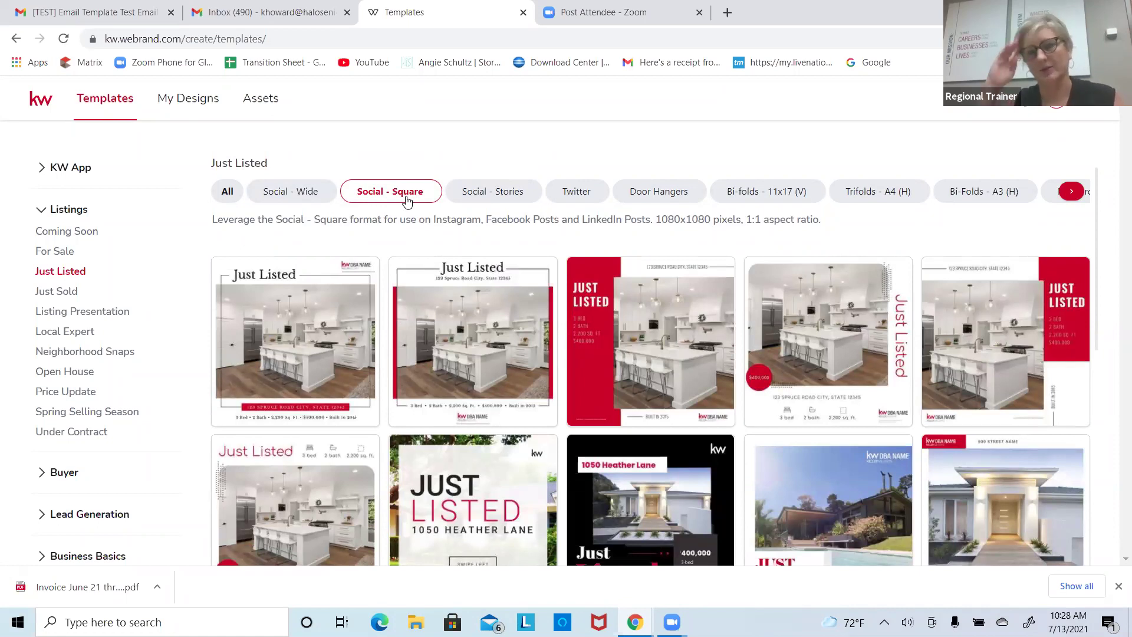
pyautogui.click(576, 193)
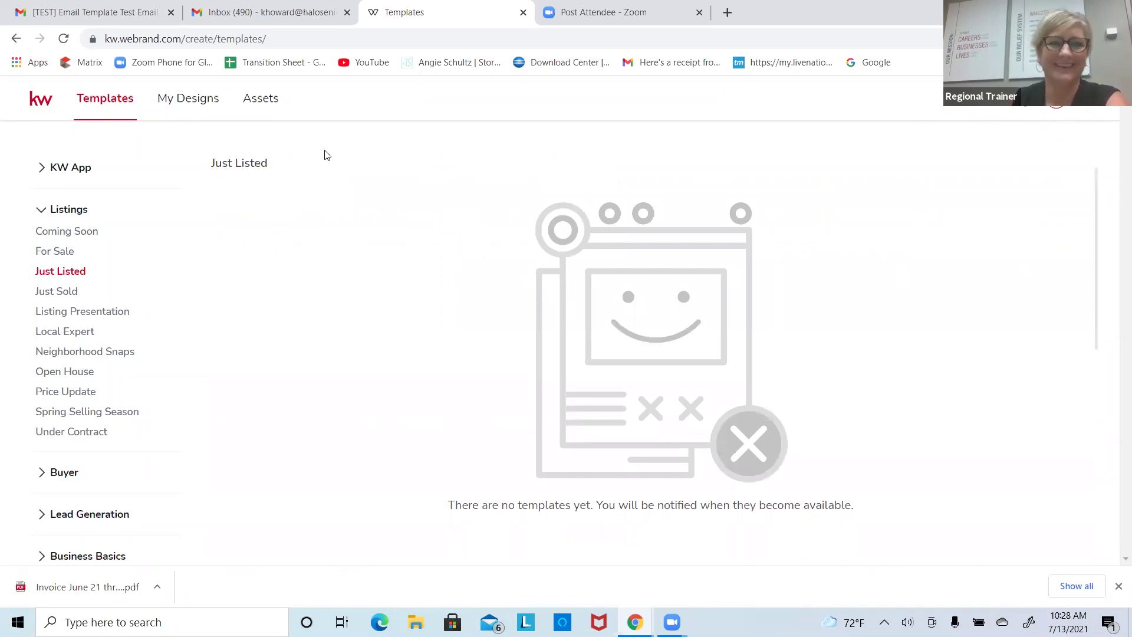
pyautogui.click(78, 273)
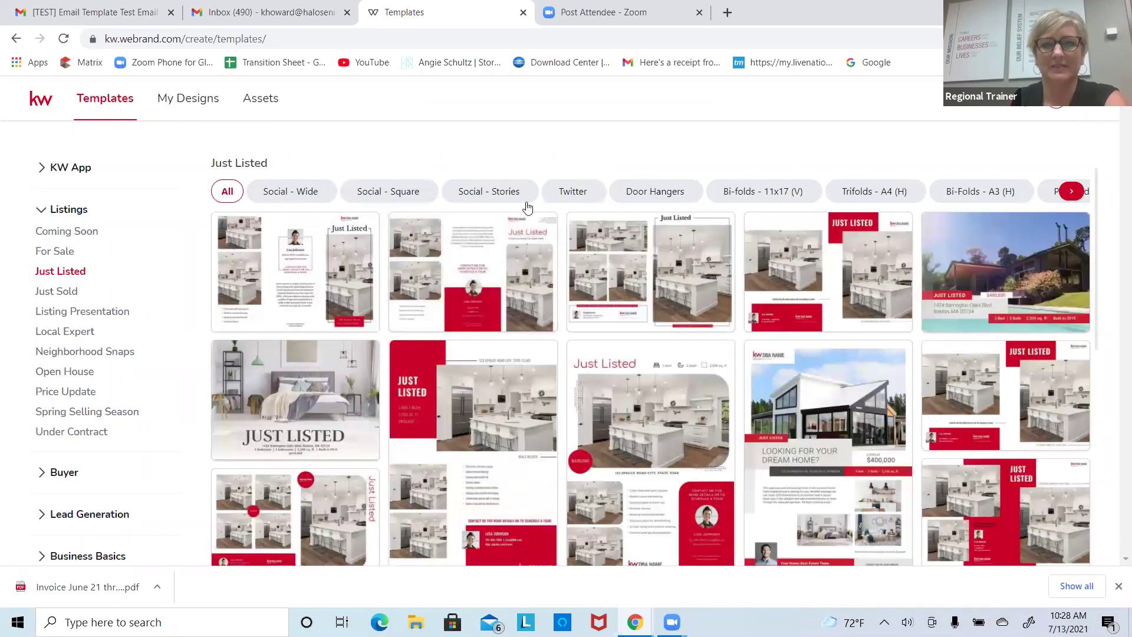
pyautogui.click(564, 201)
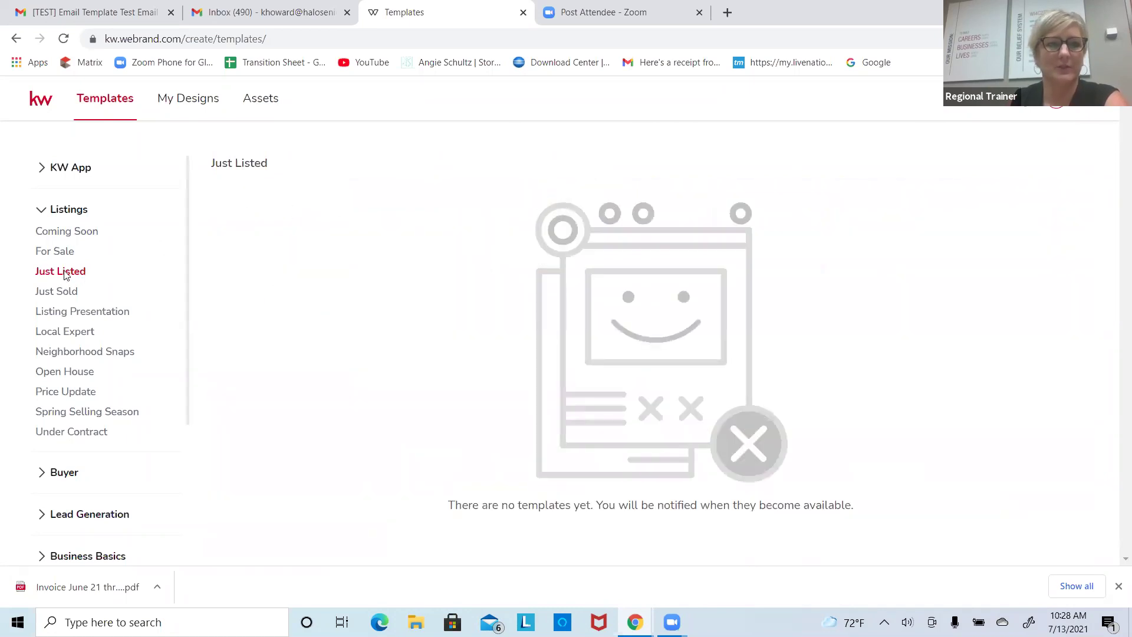
pyautogui.click(65, 273)
pyautogui.click(301, 193)
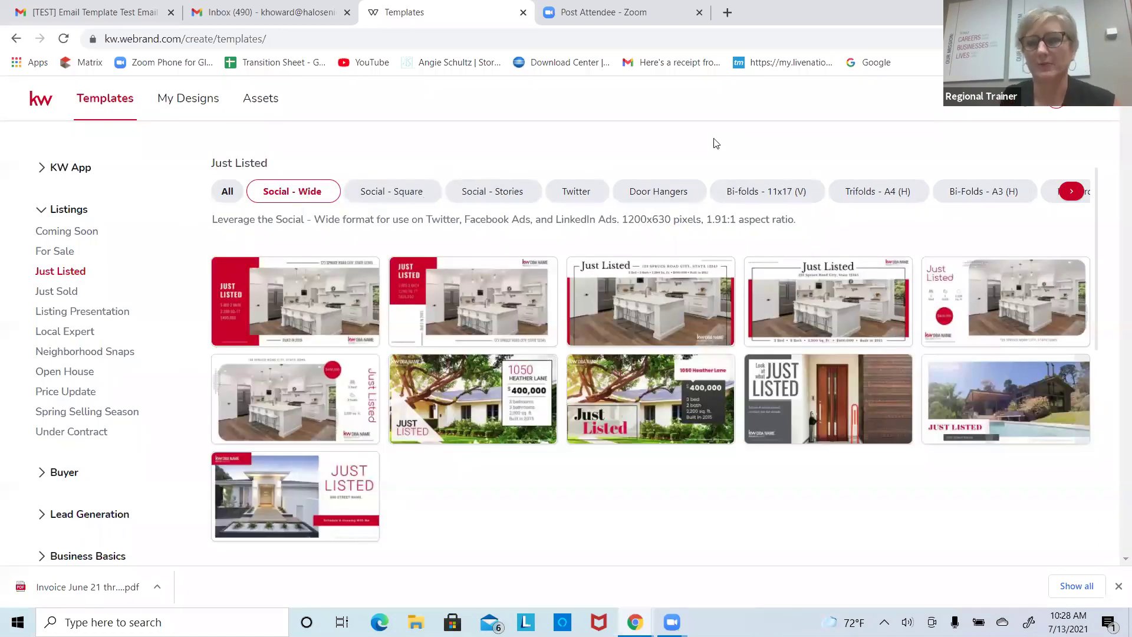
pyautogui.click(45, 276)
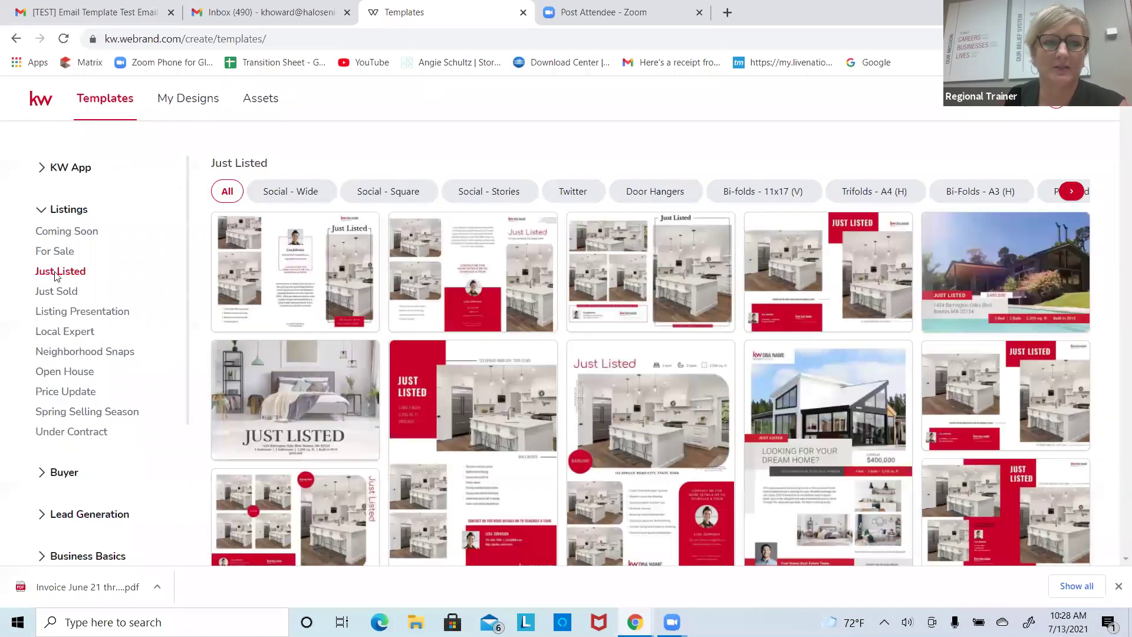
pyautogui.click(366, 197)
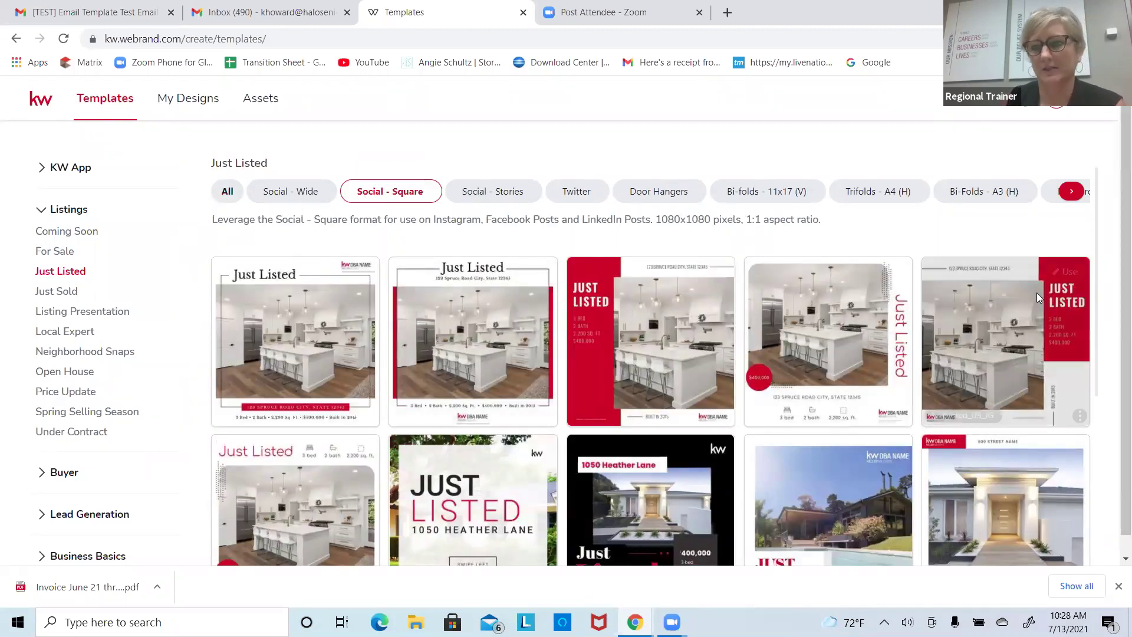
# Step: Start a new design from the third square template, JustListed_08_IG
pyautogui.scroll(-3, 1037, 292)
pyautogui.scroll(1, 904, 359)
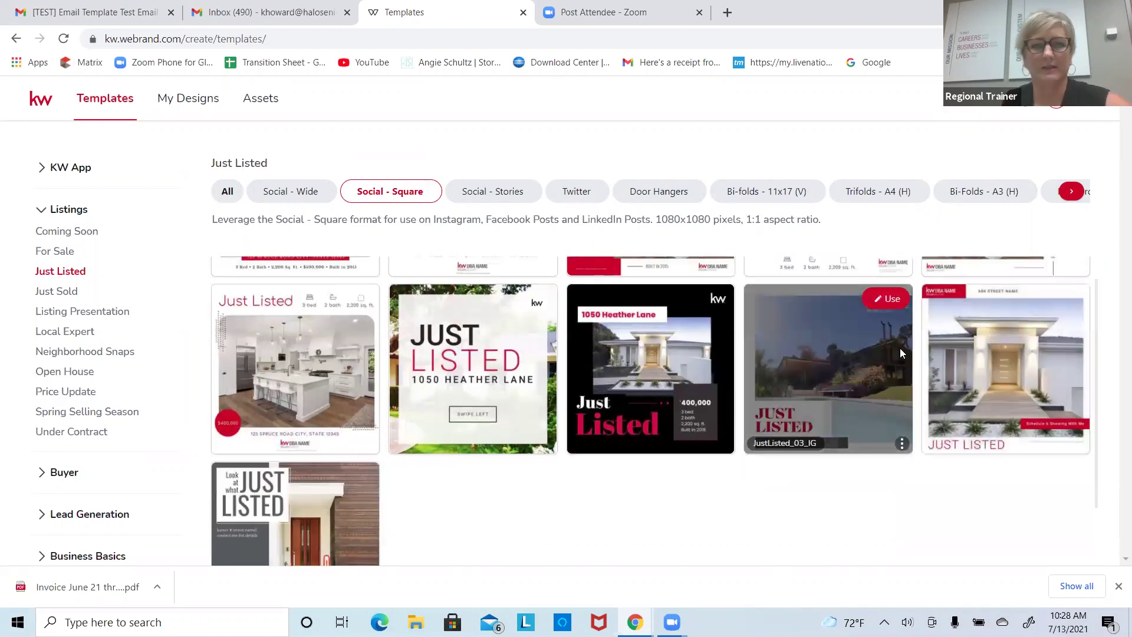
pyautogui.scroll(2, 900, 347)
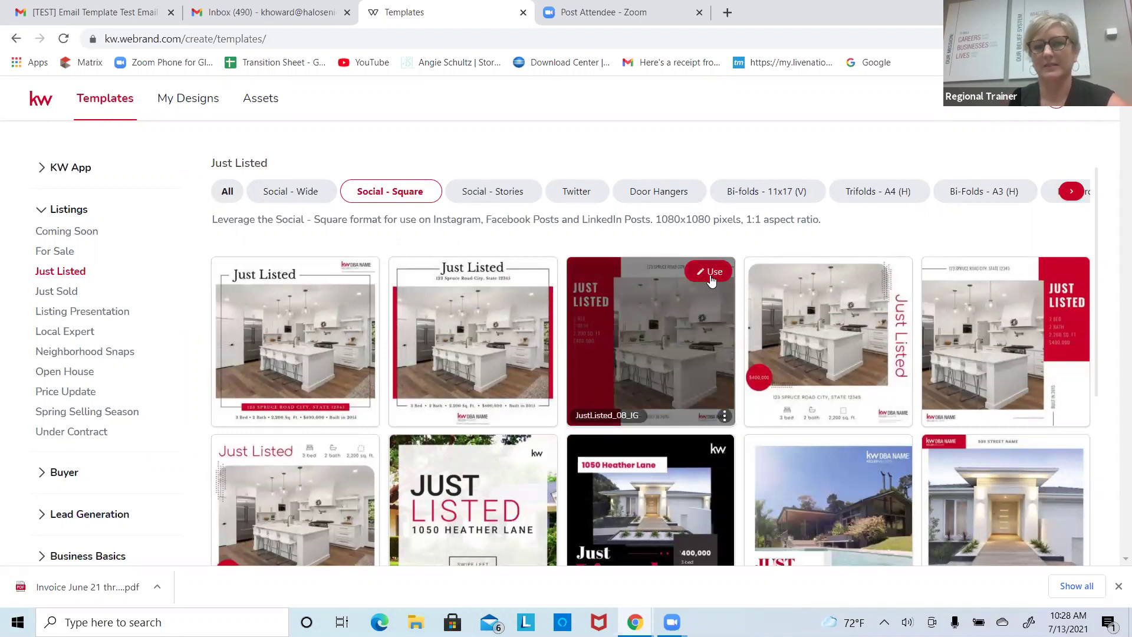
pyautogui.click(712, 275)
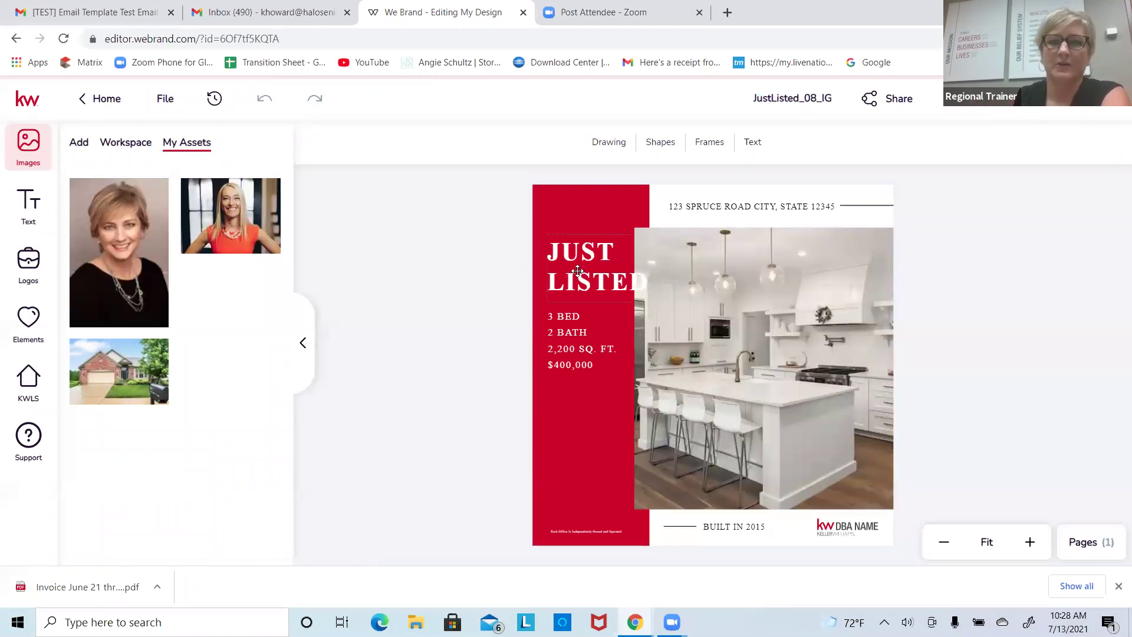
# Step: Raise the JUST LISTED heading and restyle it in Century Gothic, size 52
pyautogui.click(579, 270)
pyautogui.click(708, 280)
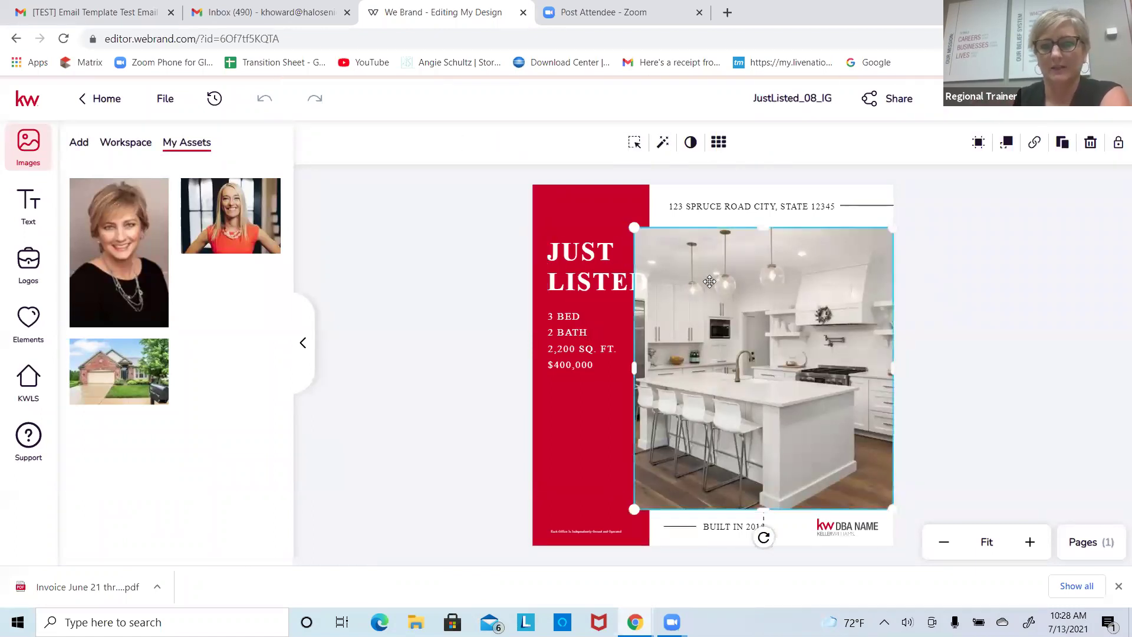
pyautogui.click(608, 290)
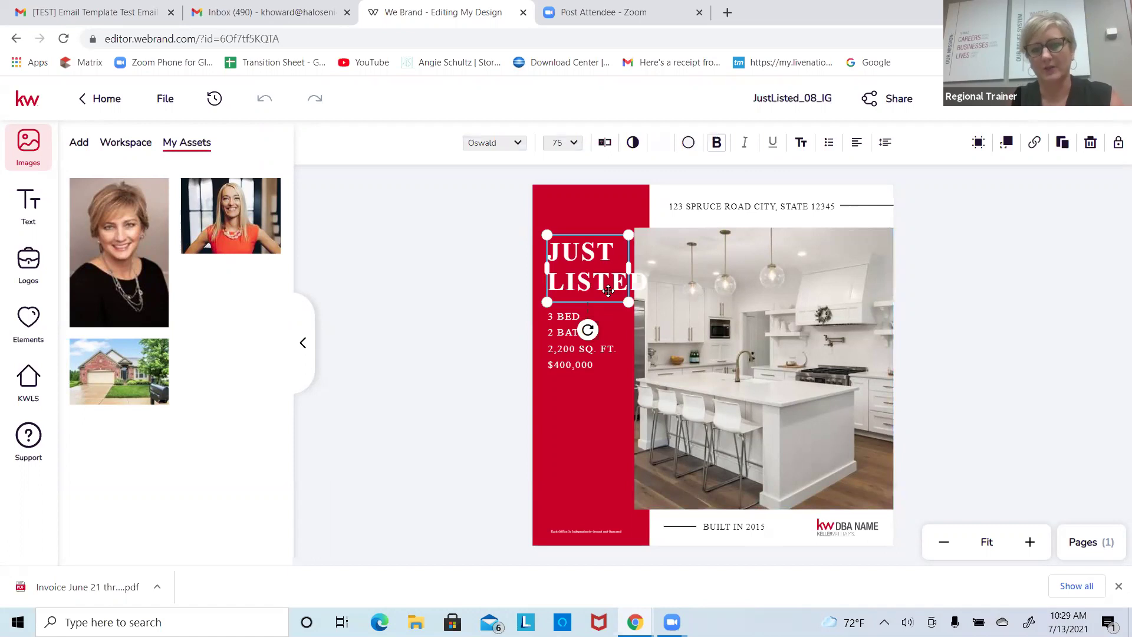
pyautogui.moveTo(597, 267)
pyautogui.mouseDown()
pyautogui.moveTo(614, 266)
pyautogui.moveTo(731, 434)
pyautogui.moveTo(690, 325)
pyautogui.moveTo(597, 255)
pyautogui.mouseUp()
pyautogui.doubleClick(596, 256)
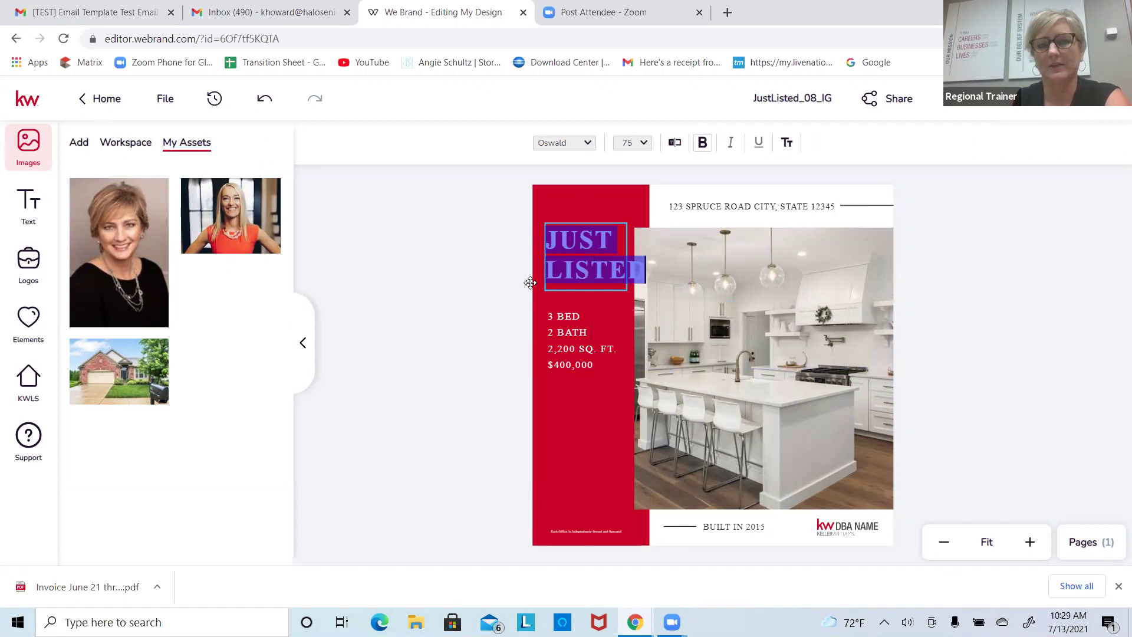
pyautogui.click(586, 148)
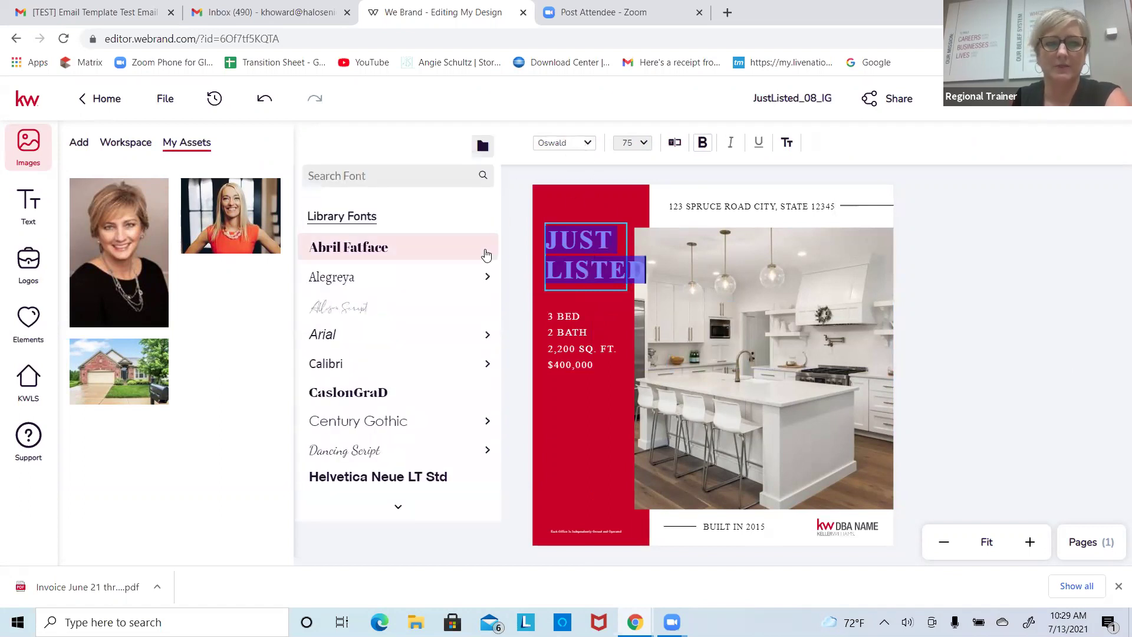
pyautogui.click(404, 421)
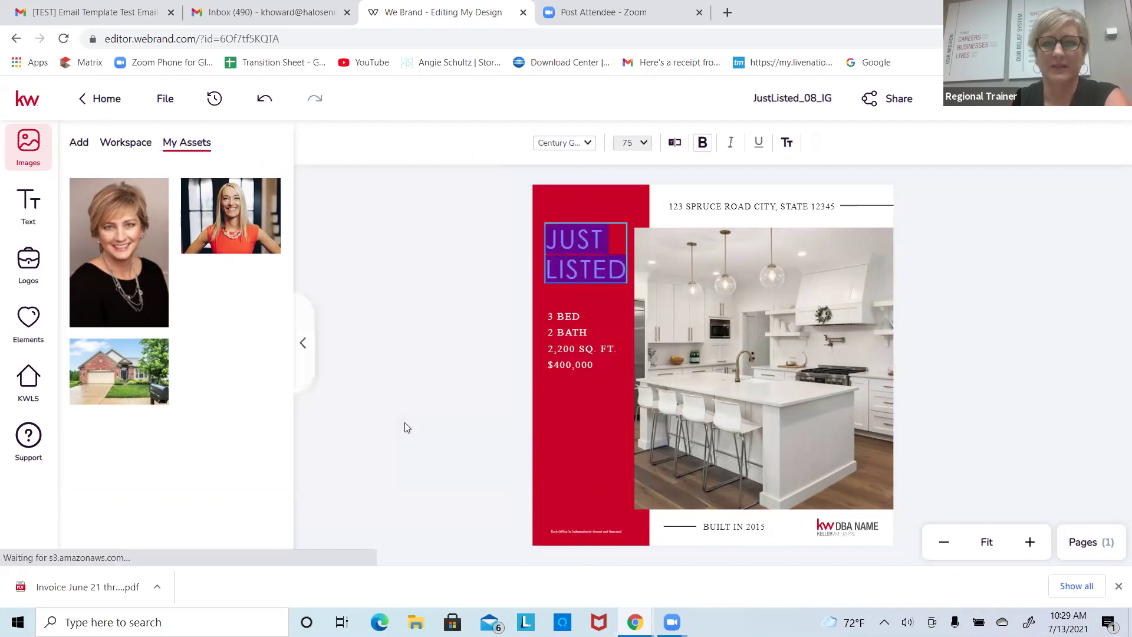
pyautogui.click(642, 150)
pyautogui.scroll(-3, 649, 336)
pyautogui.click(642, 326)
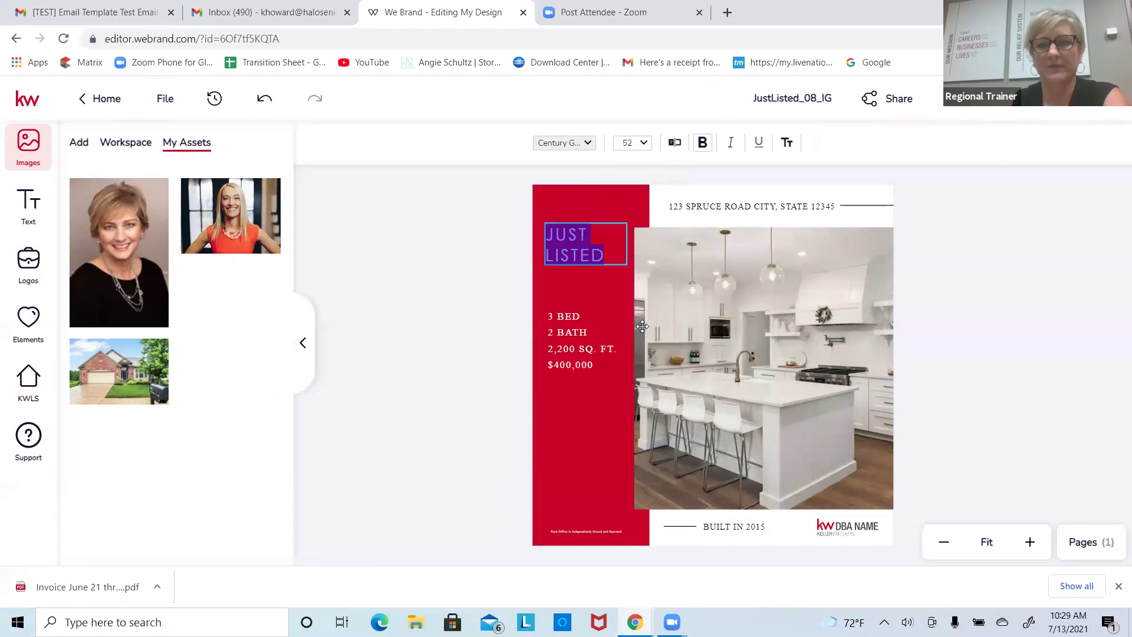
pyautogui.click(617, 259)
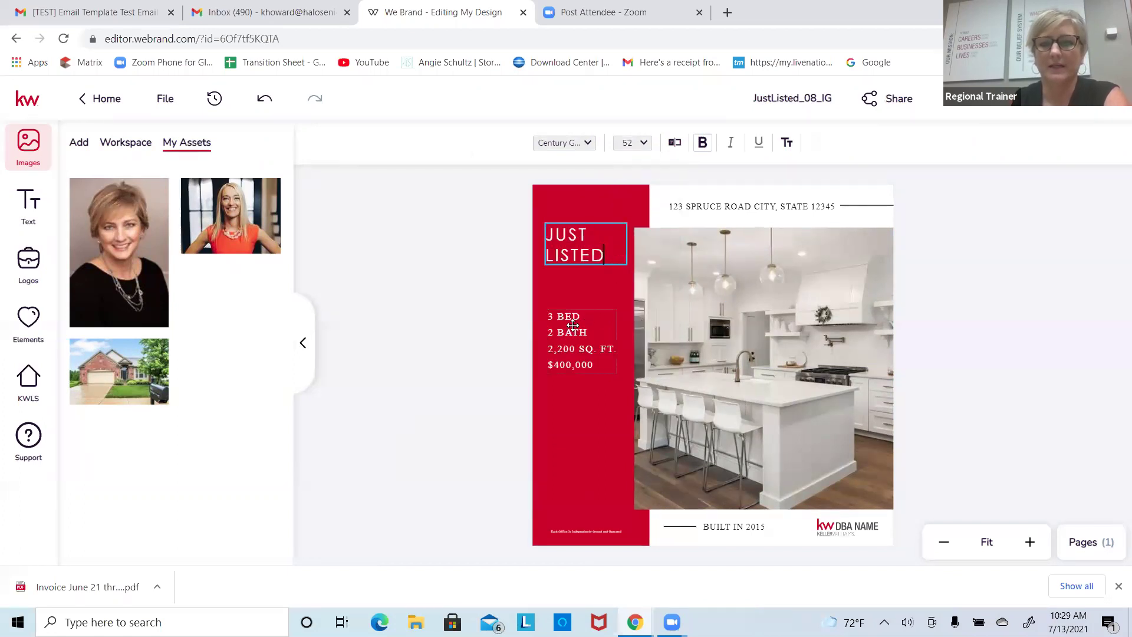
pyautogui.press('Escape')
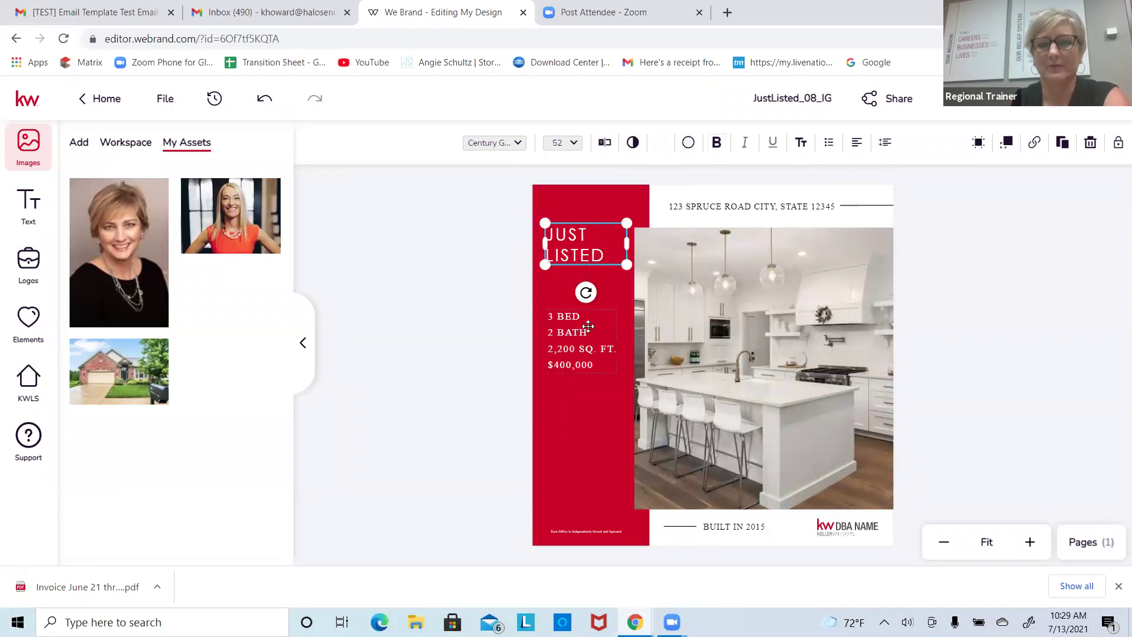
# Step: Replace the bed/bath/price details text with 'this is for training purpose'
pyautogui.doubleClick(589, 327)
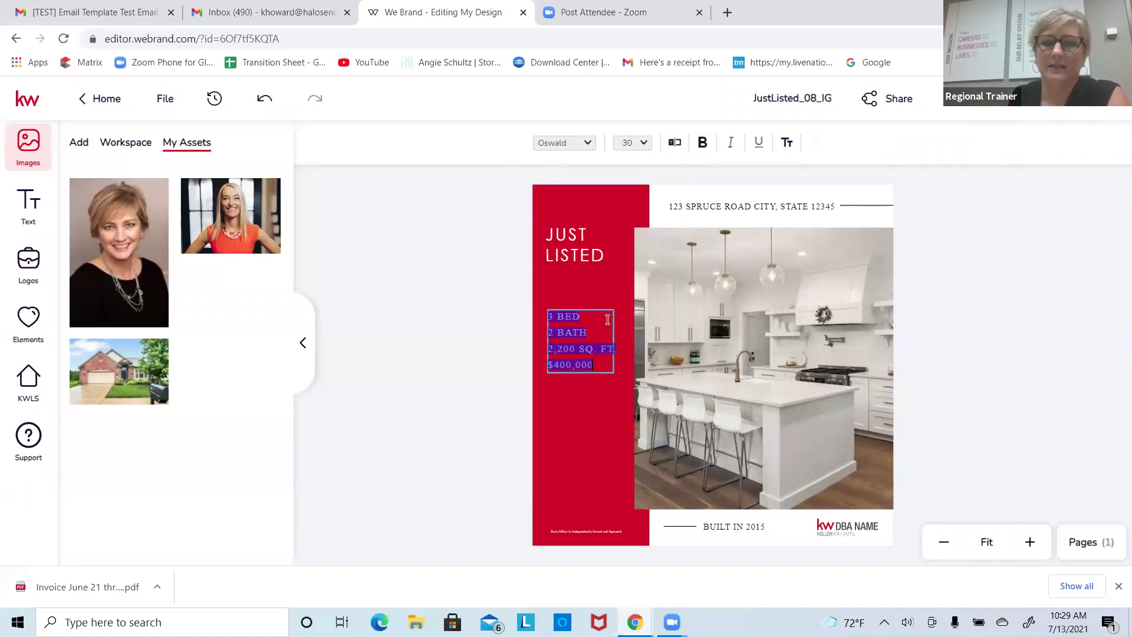
pyautogui.click(674, 142)
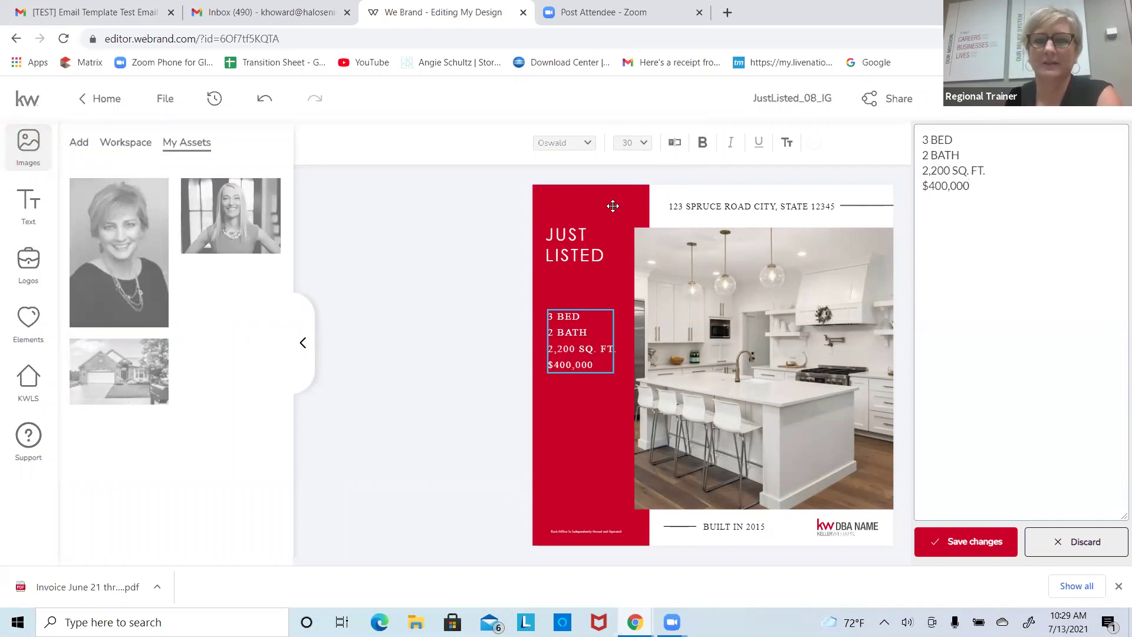
pyautogui.click(967, 542)
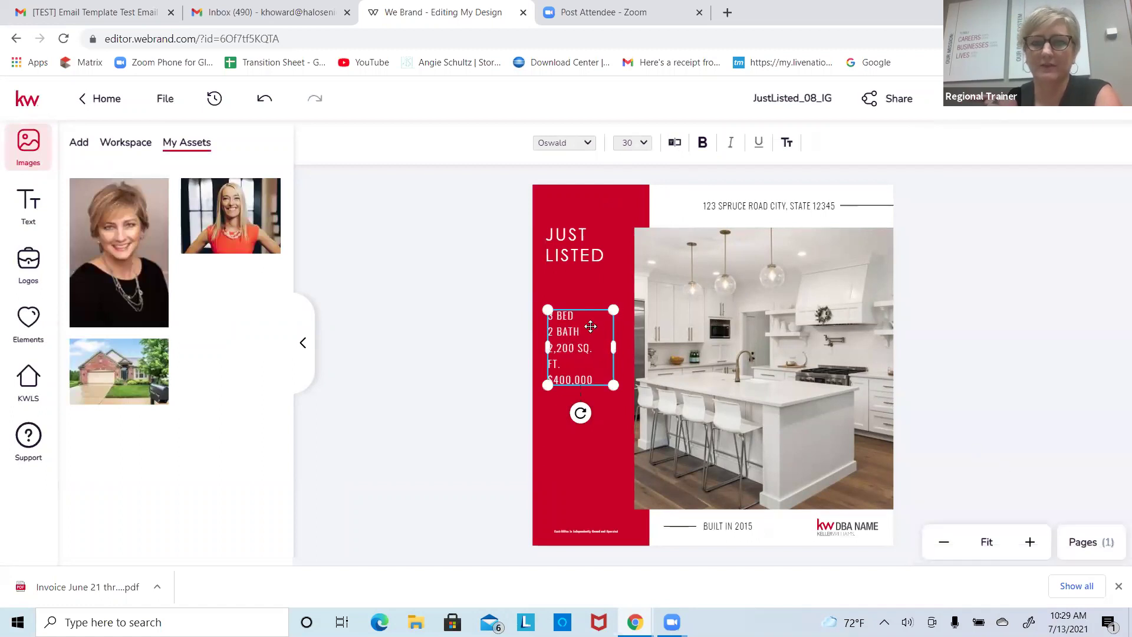
pyautogui.click(674, 144)
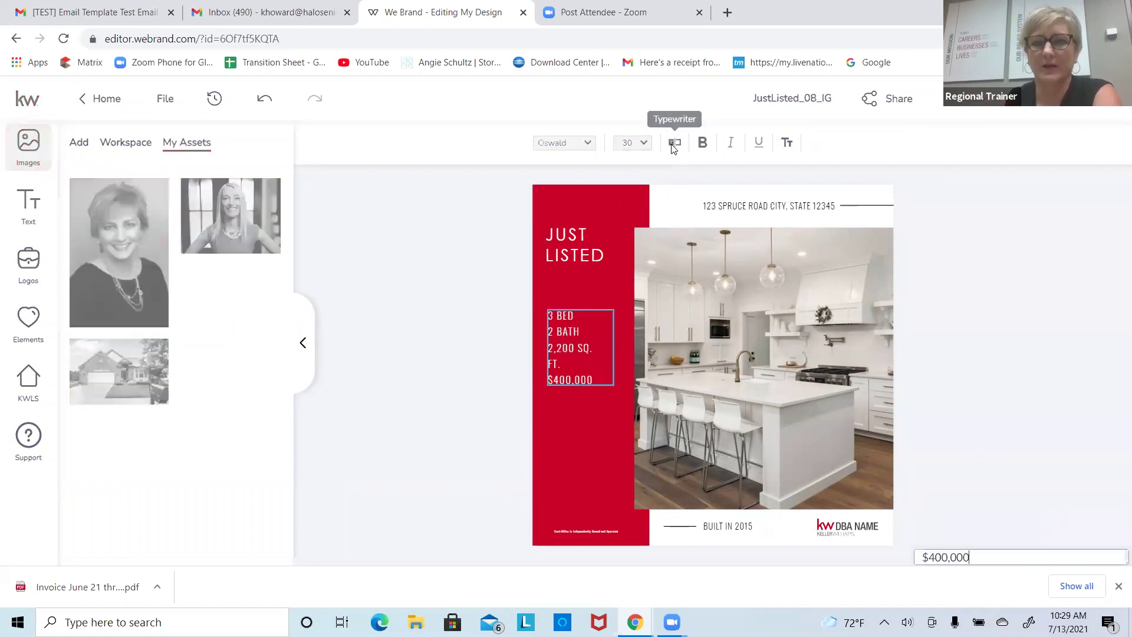
pyautogui.moveTo(1013, 187); pyautogui.dragTo(895, 139)
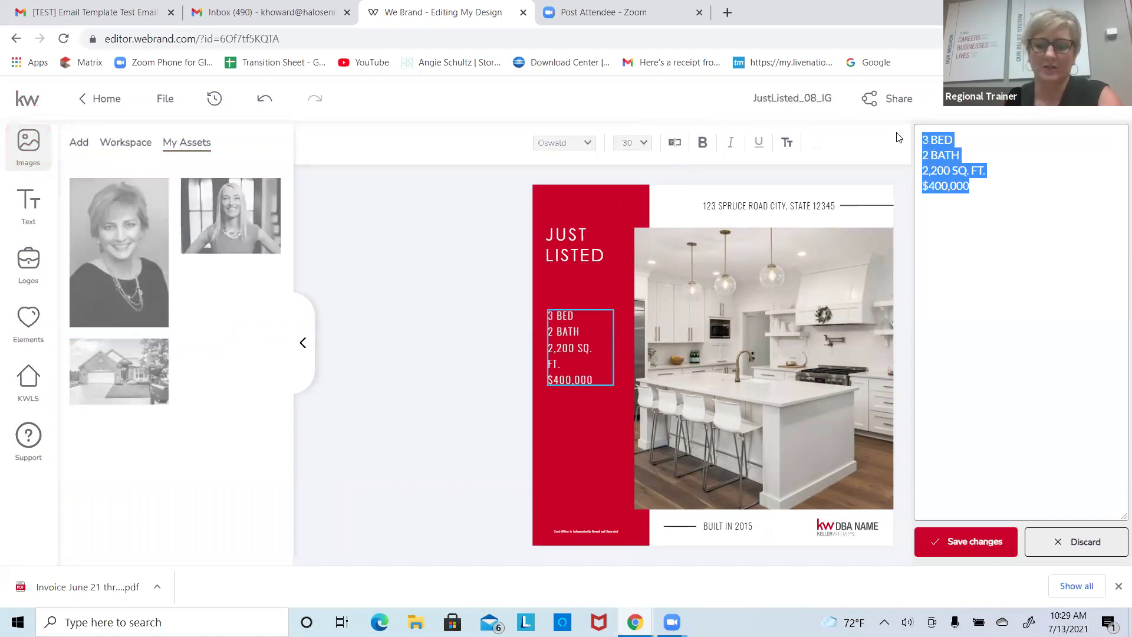
pyautogui.write('this is for traini')
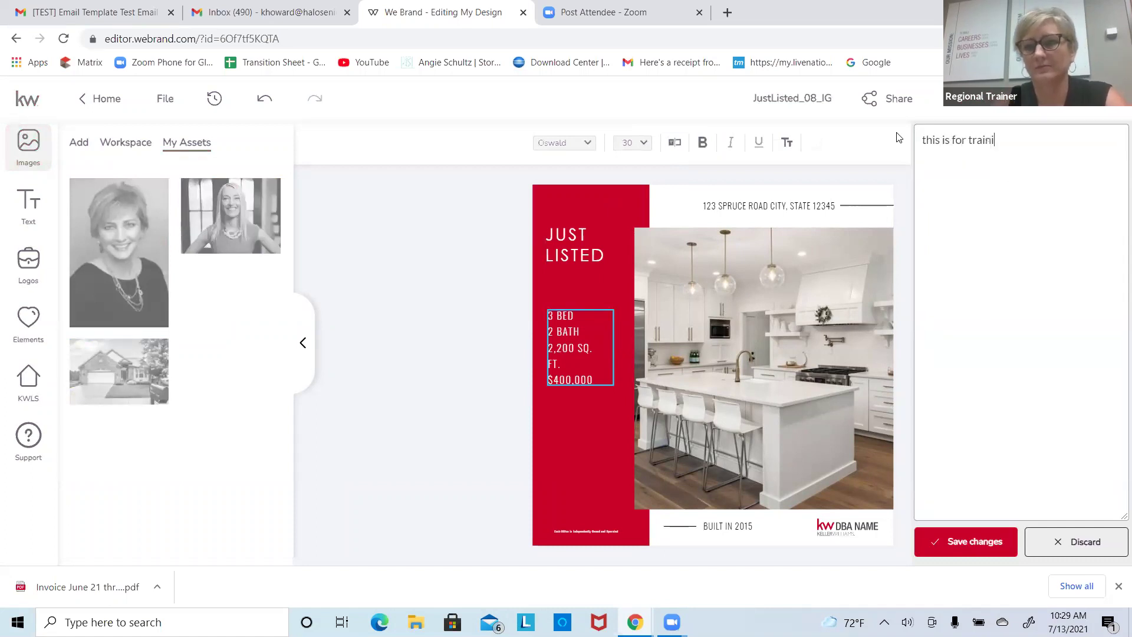
pyautogui.write('ng purposes')
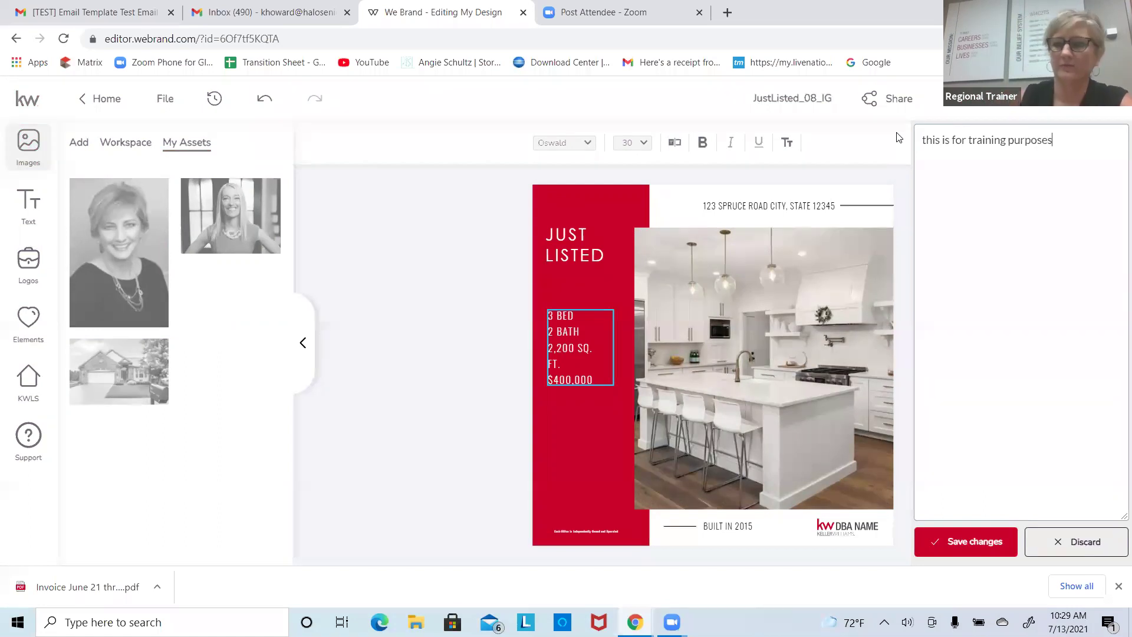
pyautogui.click(961, 541)
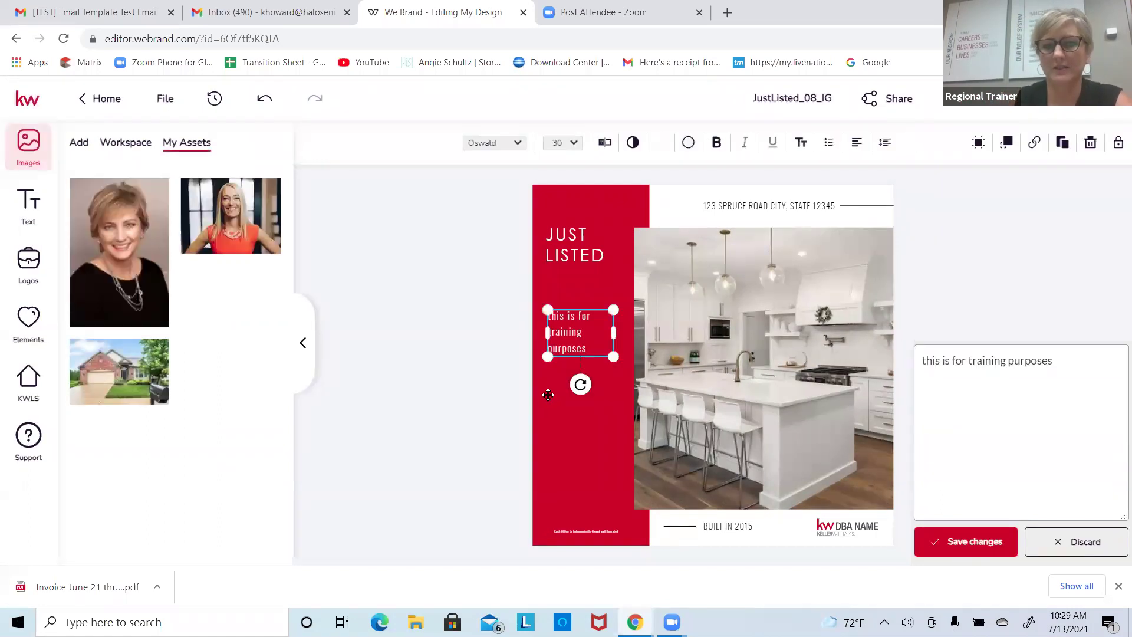
# Step: Enlarge the training text box and move it just below JUST LISTED
pyautogui.moveTo(613, 357); pyautogui.dragTo(672, 412)
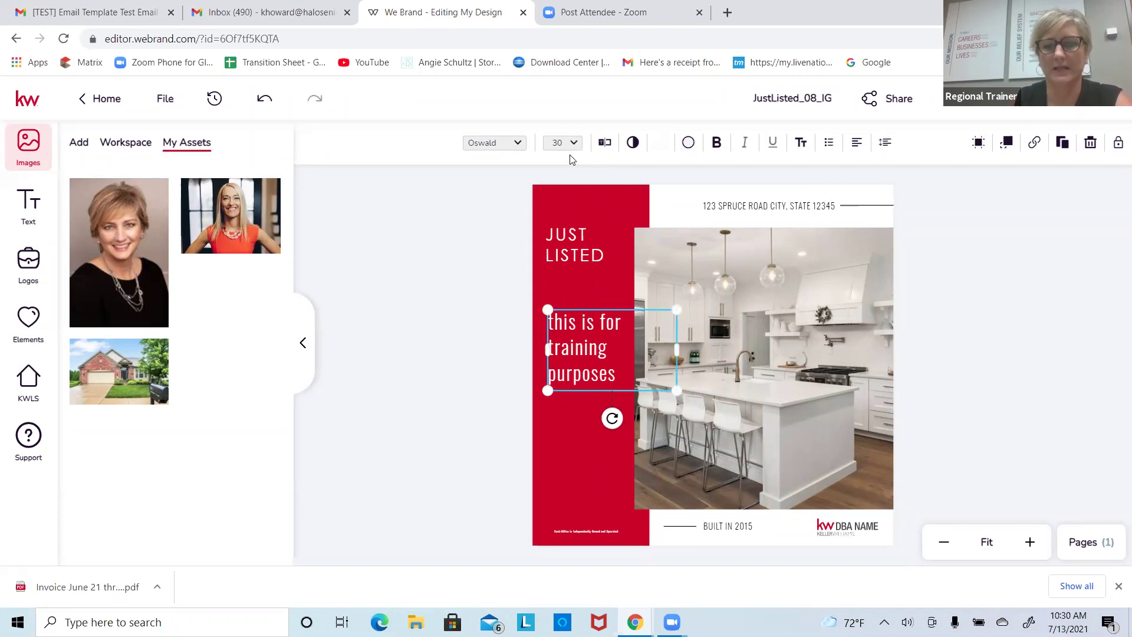
pyautogui.moveTo(705, 283); pyautogui.dragTo(675, 311)
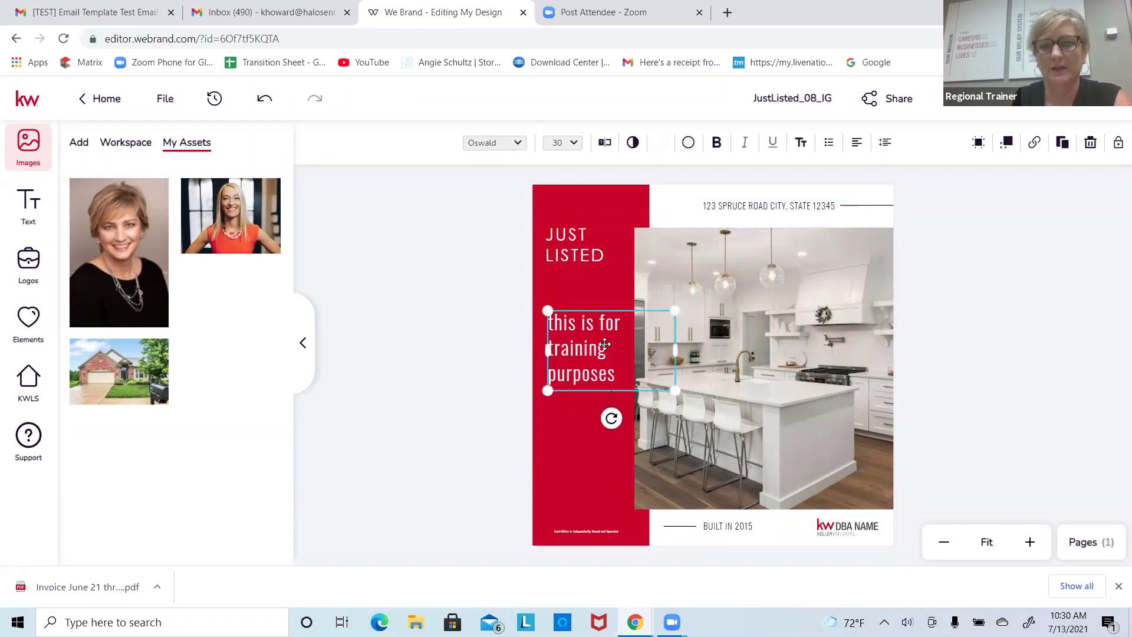
pyautogui.moveTo(609, 348); pyautogui.dragTo(599, 315)
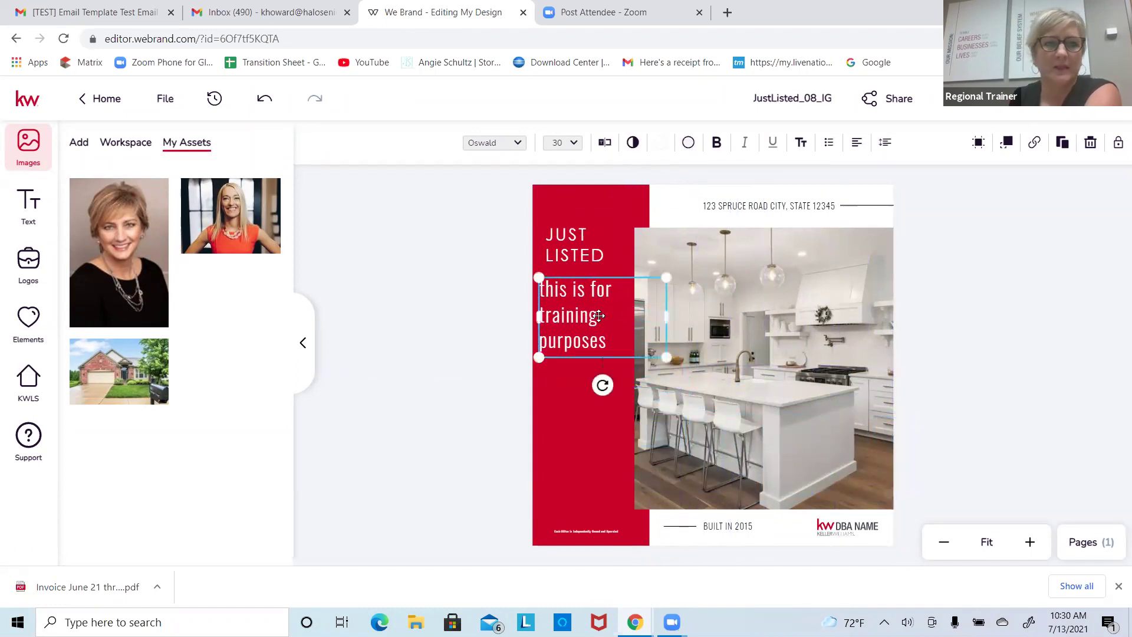
pyautogui.moveTo(127, 197)
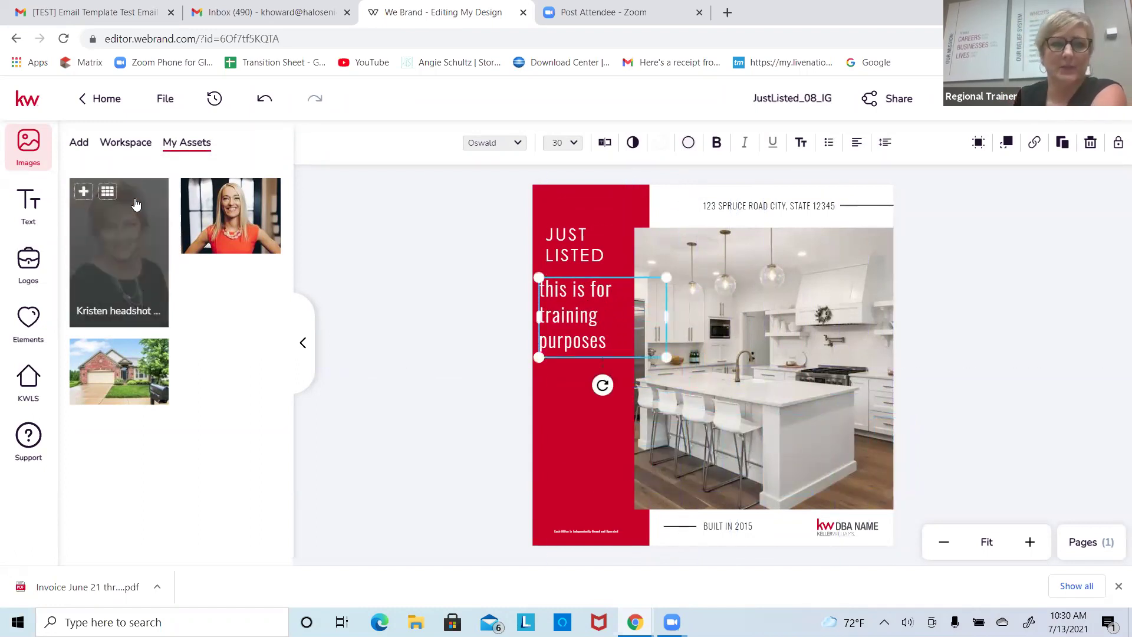
# Step: Place a headshot in the lower red column, shrink it, and swap in the agent photo
pyautogui.click(83, 191)
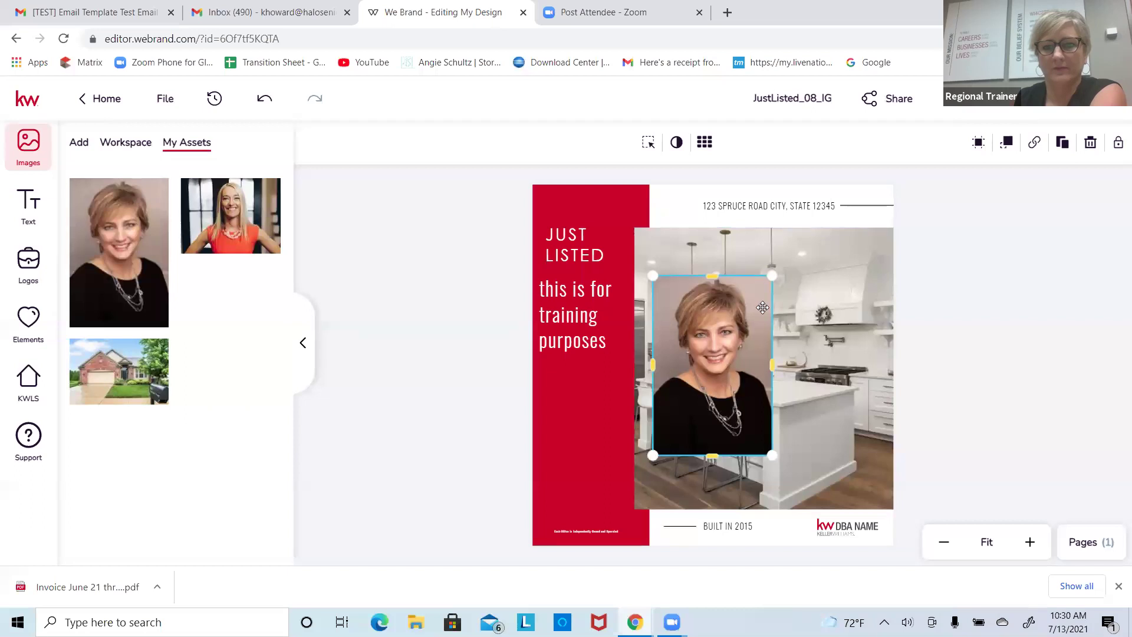
pyautogui.moveTo(773, 275); pyautogui.dragTo(730, 338)
pyautogui.moveTo(701, 386); pyautogui.dragTo(593, 449)
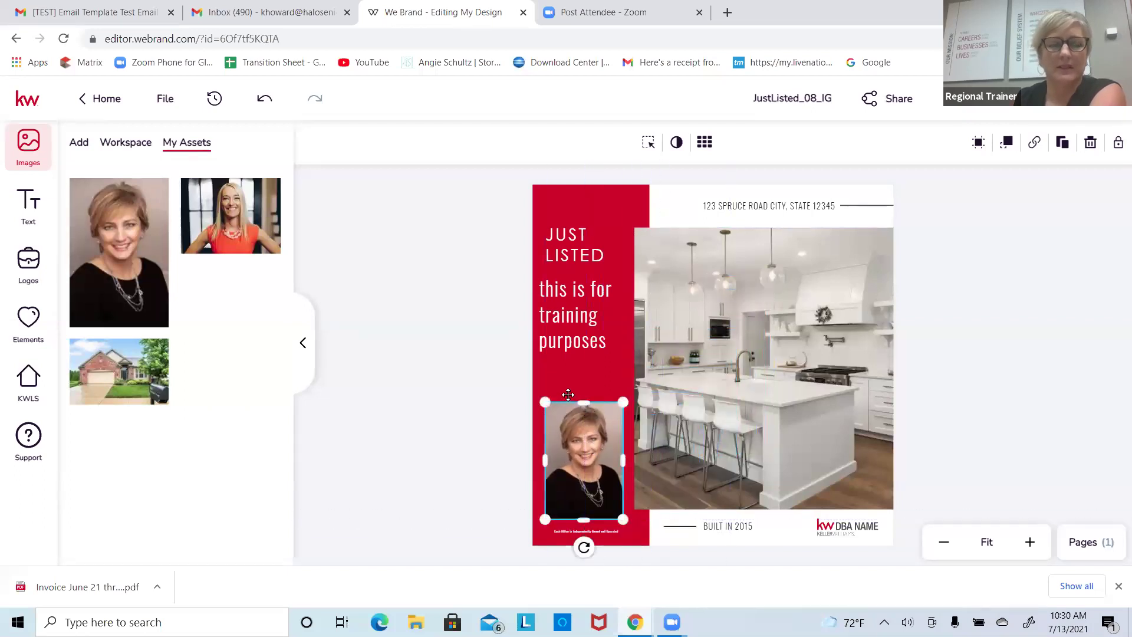
pyautogui.moveTo(240, 229)
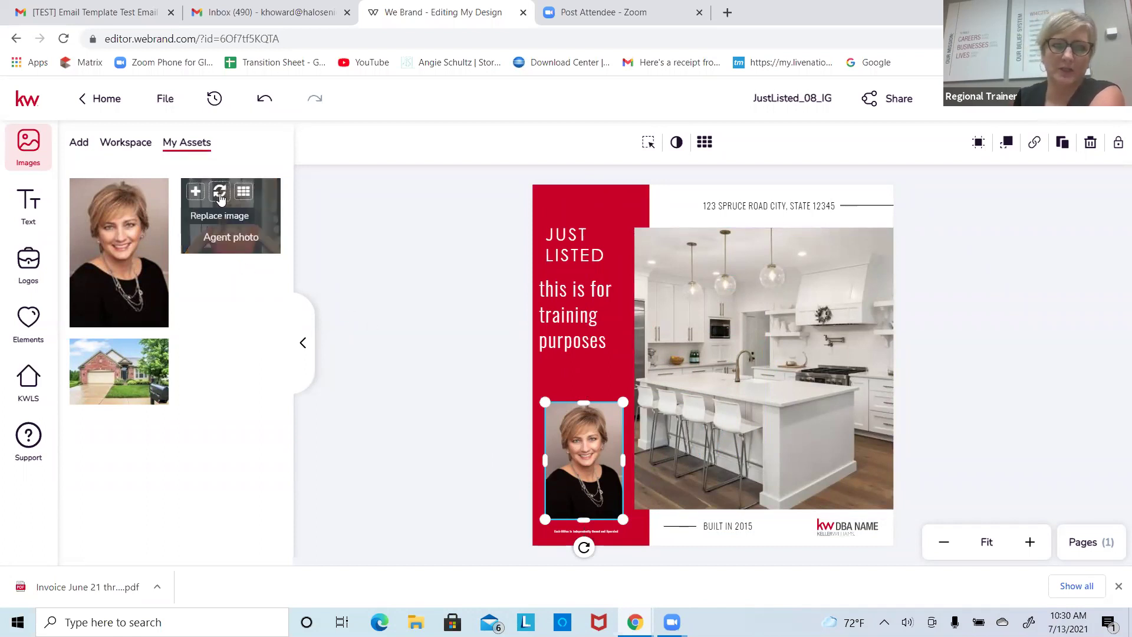
pyautogui.click(220, 193)
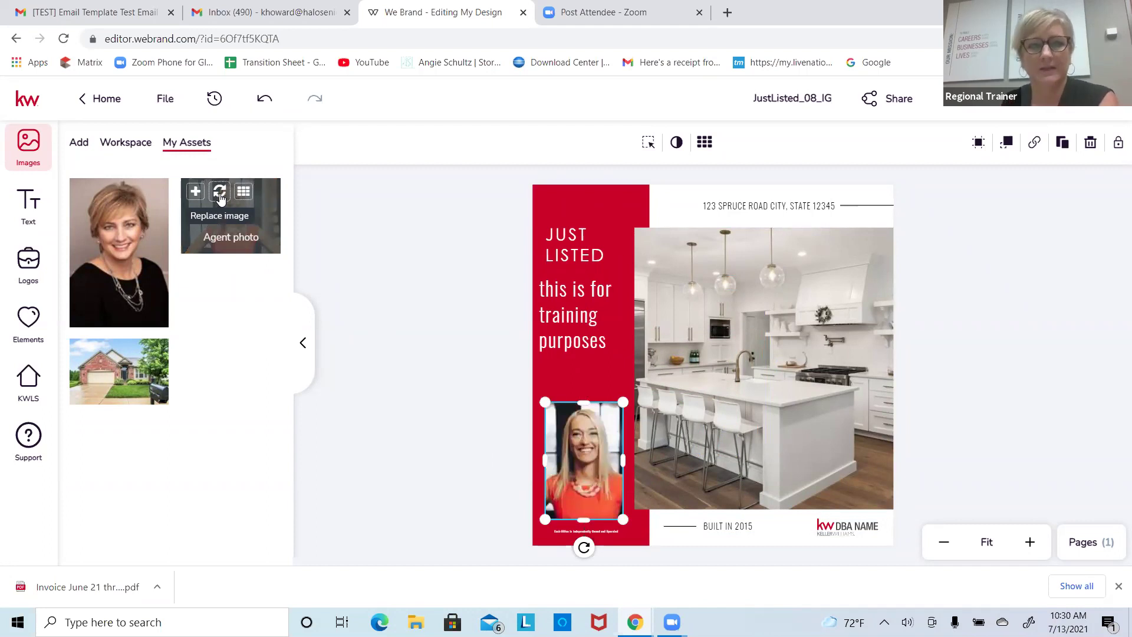
pyautogui.moveTo(97, 203)
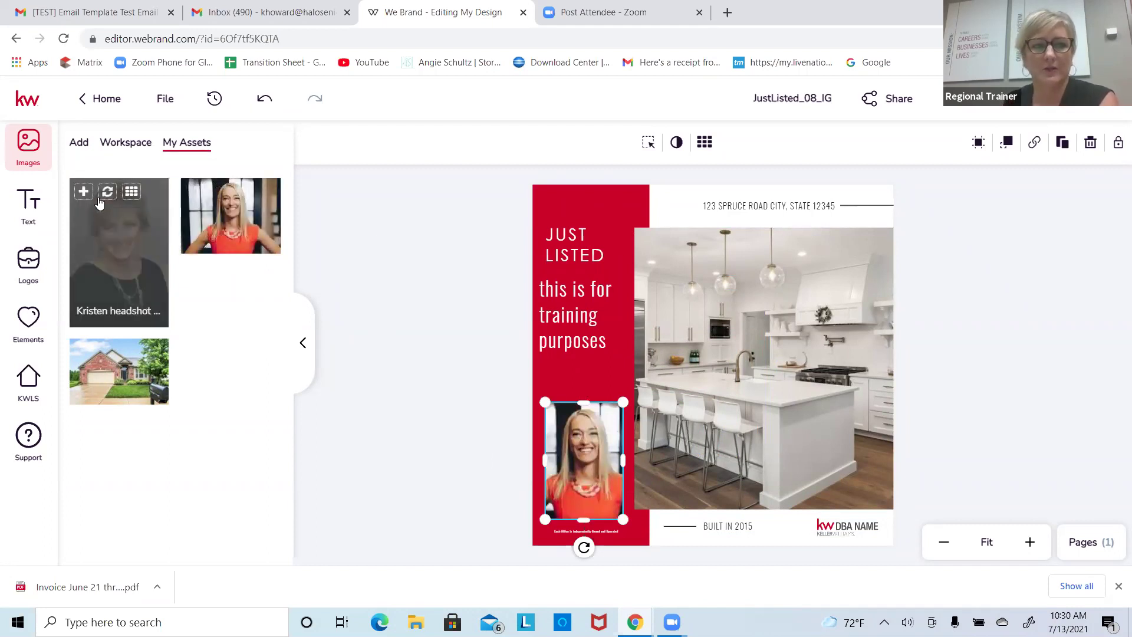
pyautogui.click(83, 193)
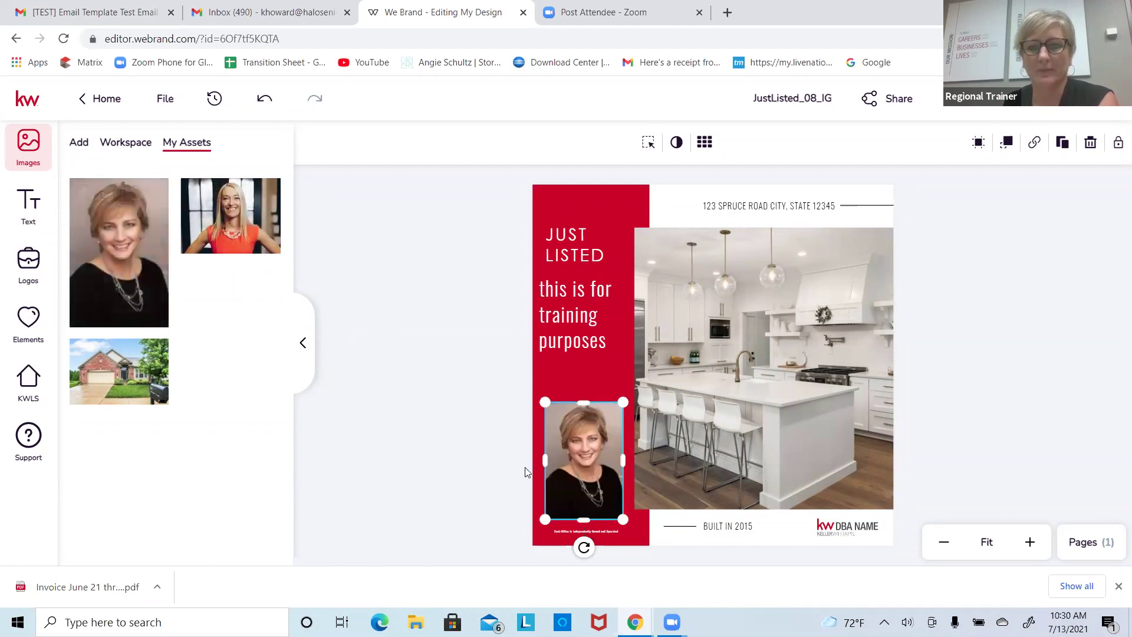
pyautogui.moveTo(573, 441)
pyautogui.mouseDown()
pyautogui.moveTo(588, 327)
pyautogui.moveTo(548, 417)
pyautogui.moveTo(565, 436)
pyautogui.mouseUp()
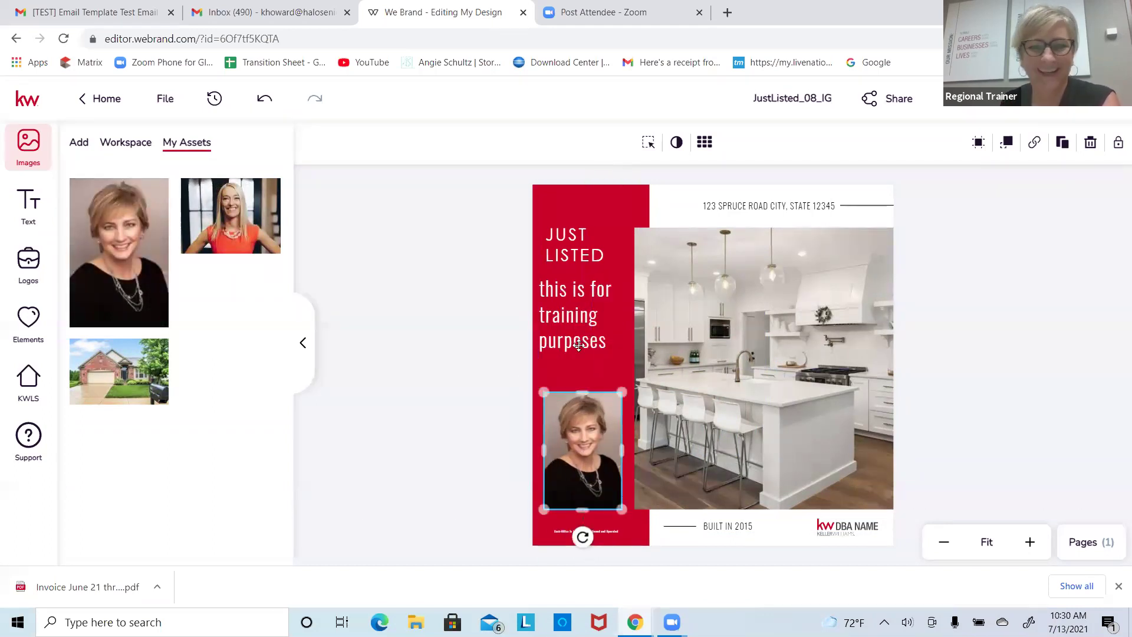
pyautogui.moveTo(132, 203)
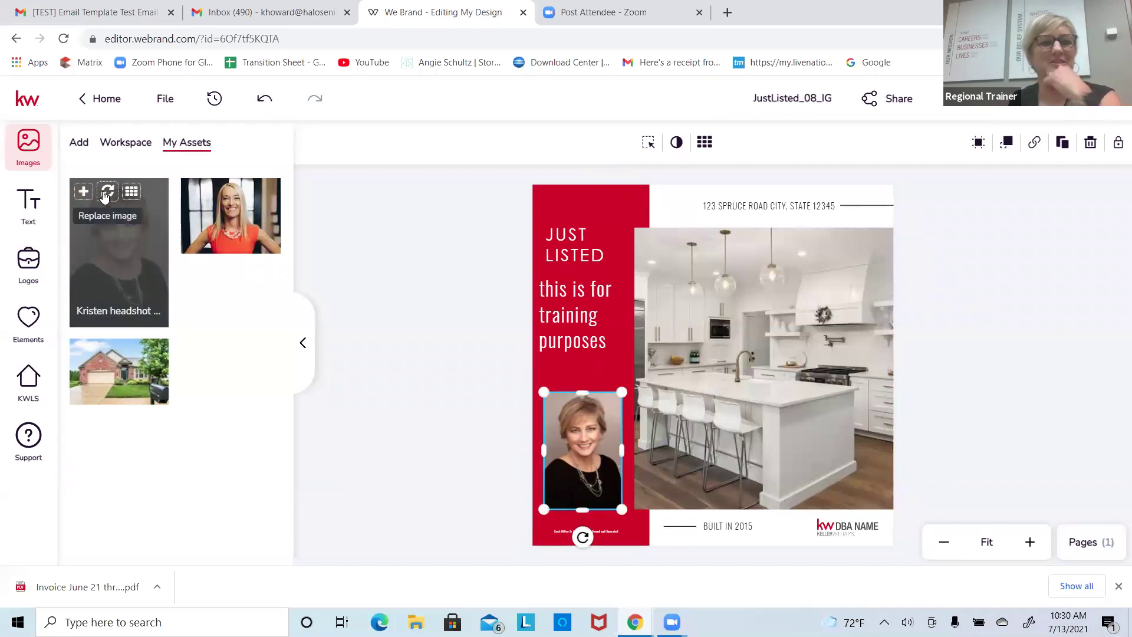
pyautogui.moveTo(220, 227)
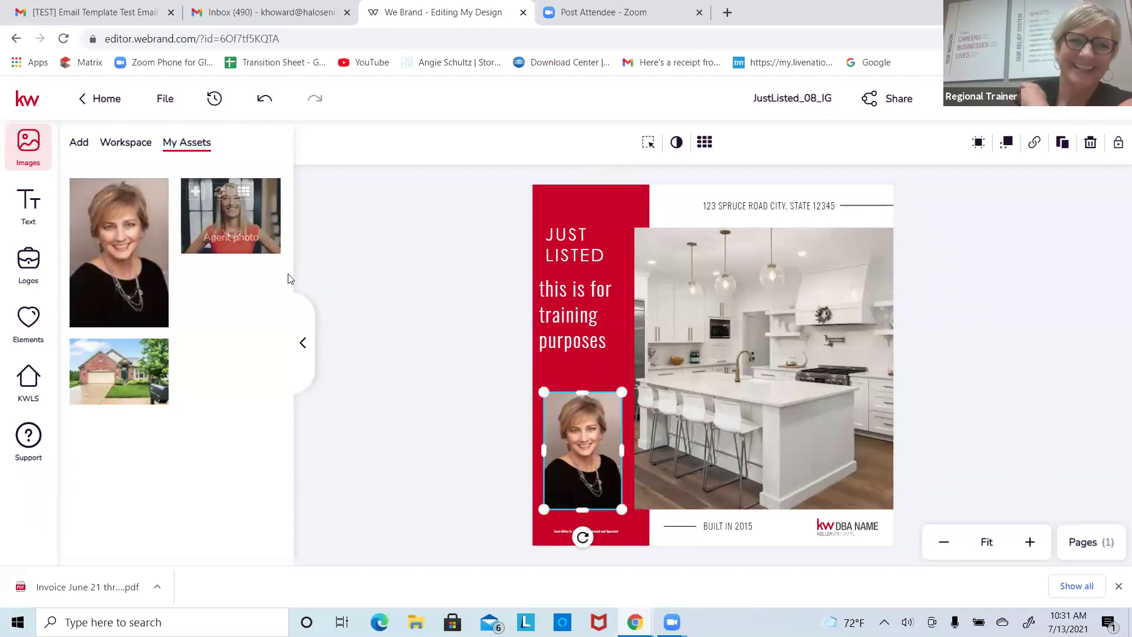
pyautogui.click(196, 191)
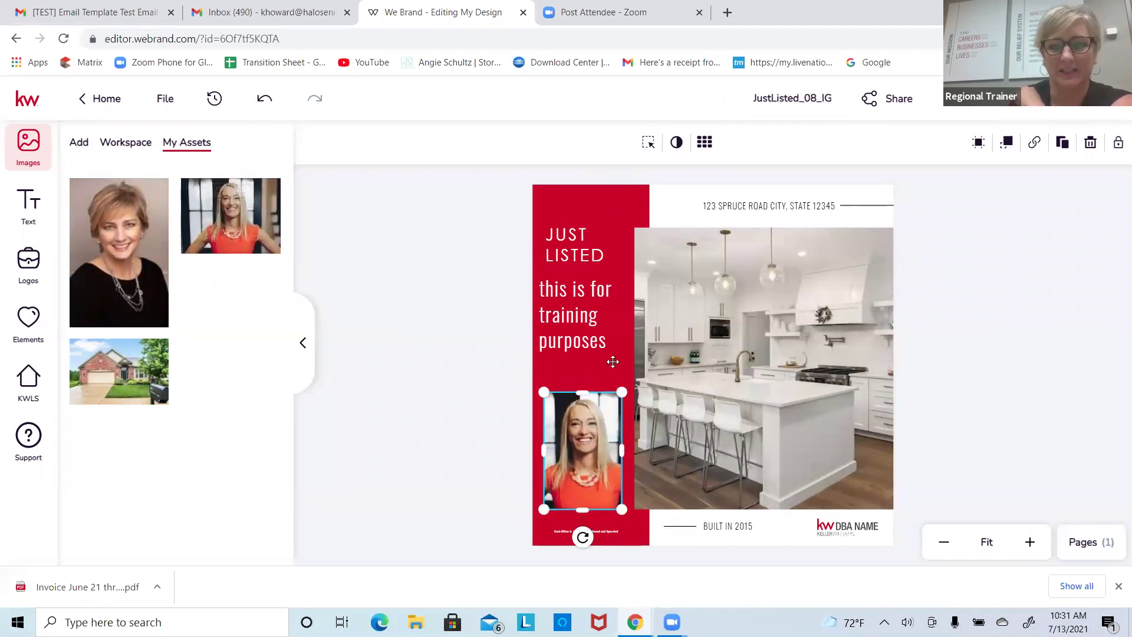
pyautogui.click(612, 361)
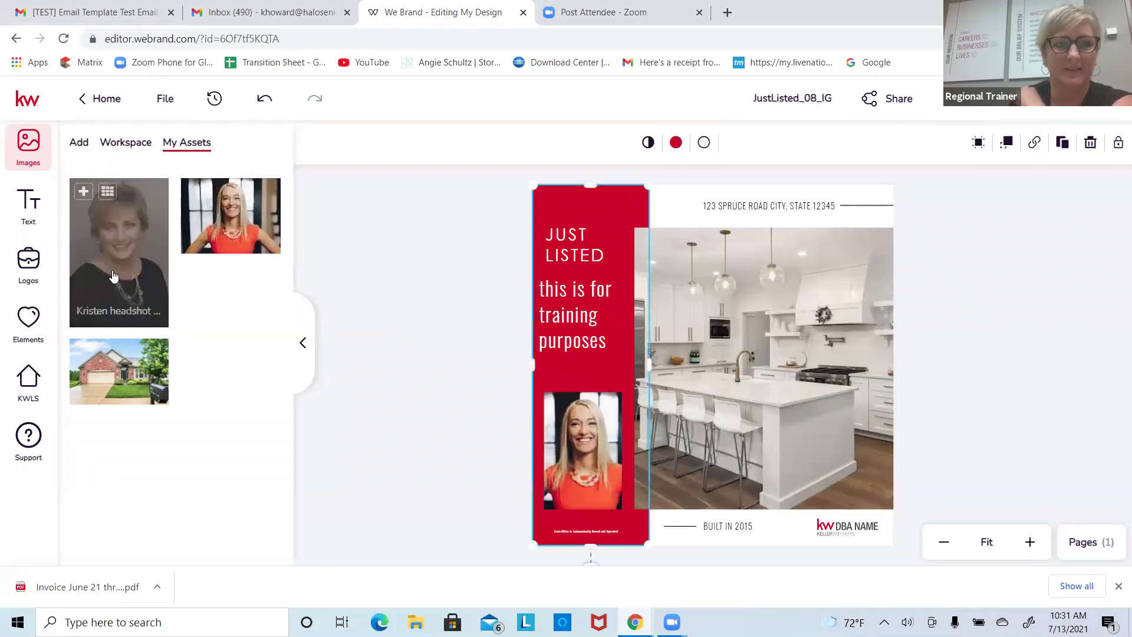
# Step: Delete the extra headshot copies, including the one over the kitchen photo
pyautogui.click(83, 190)
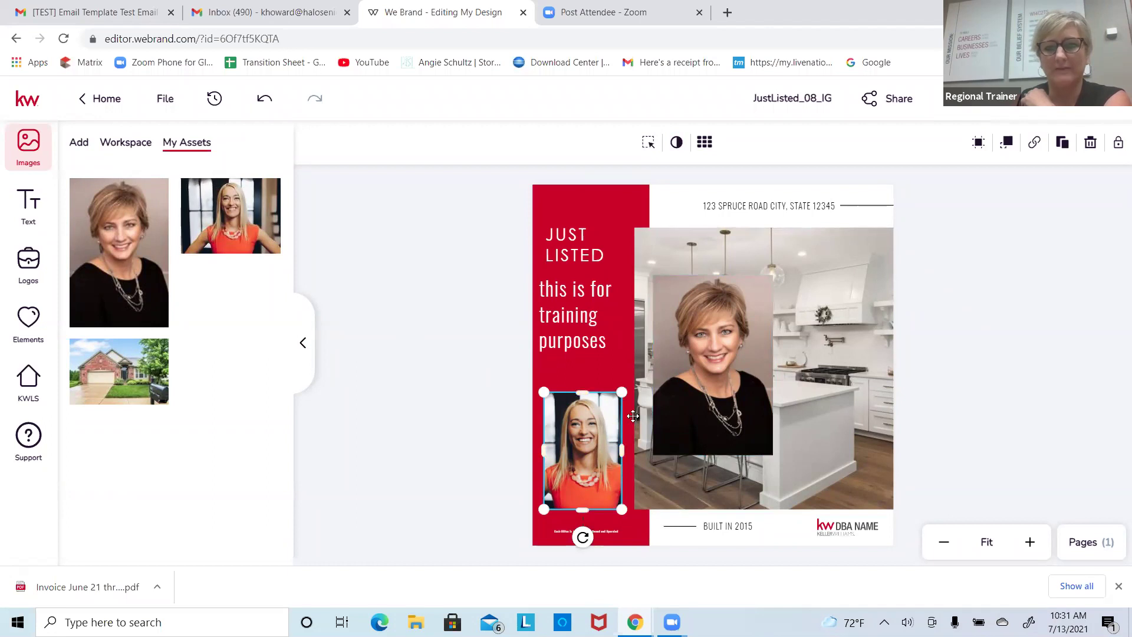
pyautogui.click(661, 404)
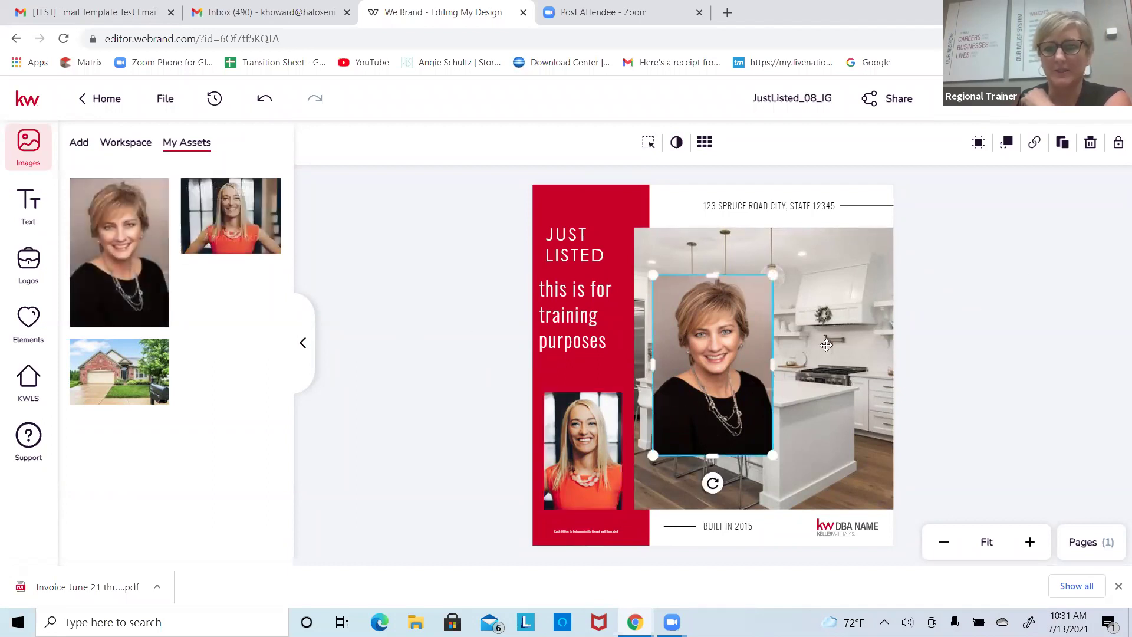
pyautogui.click(880, 265)
pyautogui.click(554, 213)
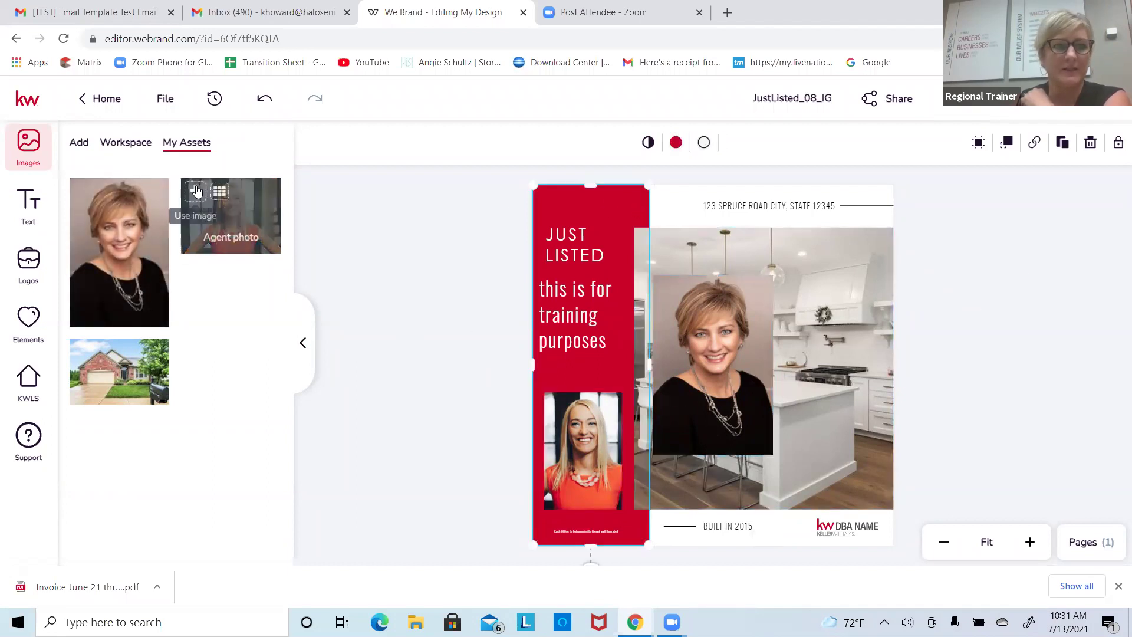
pyautogui.click(84, 192)
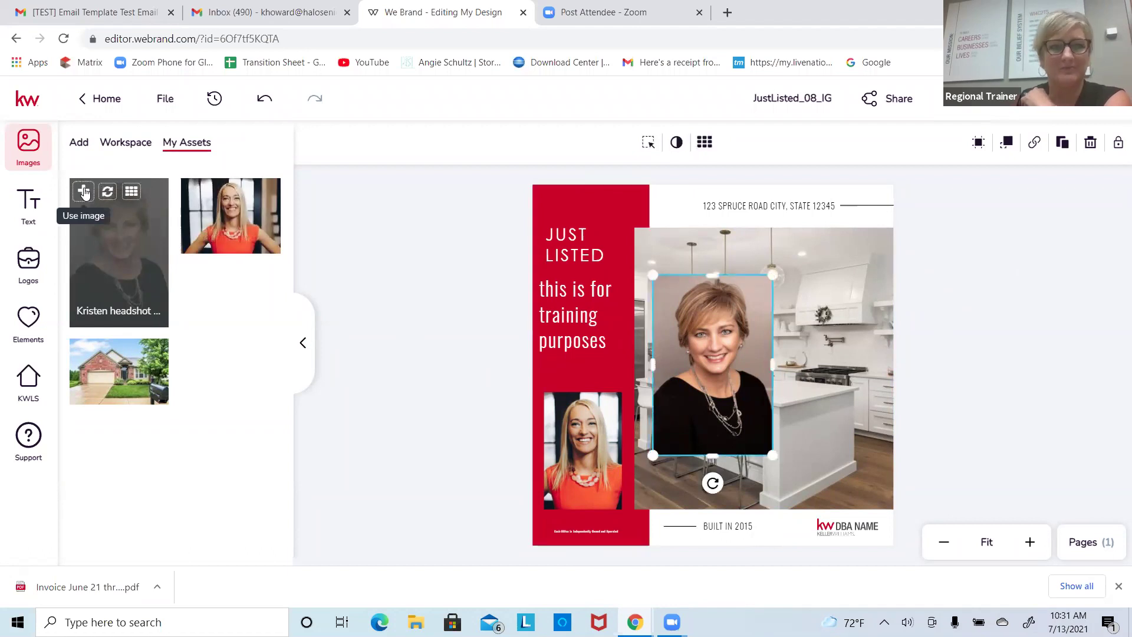
pyautogui.moveTo(675, 308); pyautogui.dragTo(579, 267)
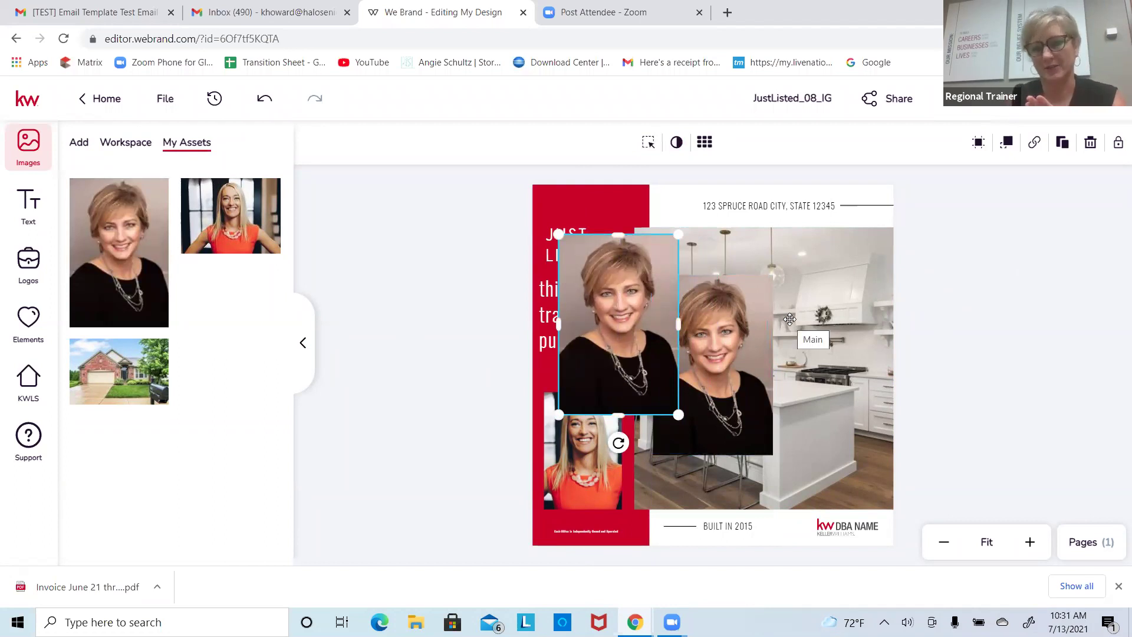
pyautogui.click(1089, 145)
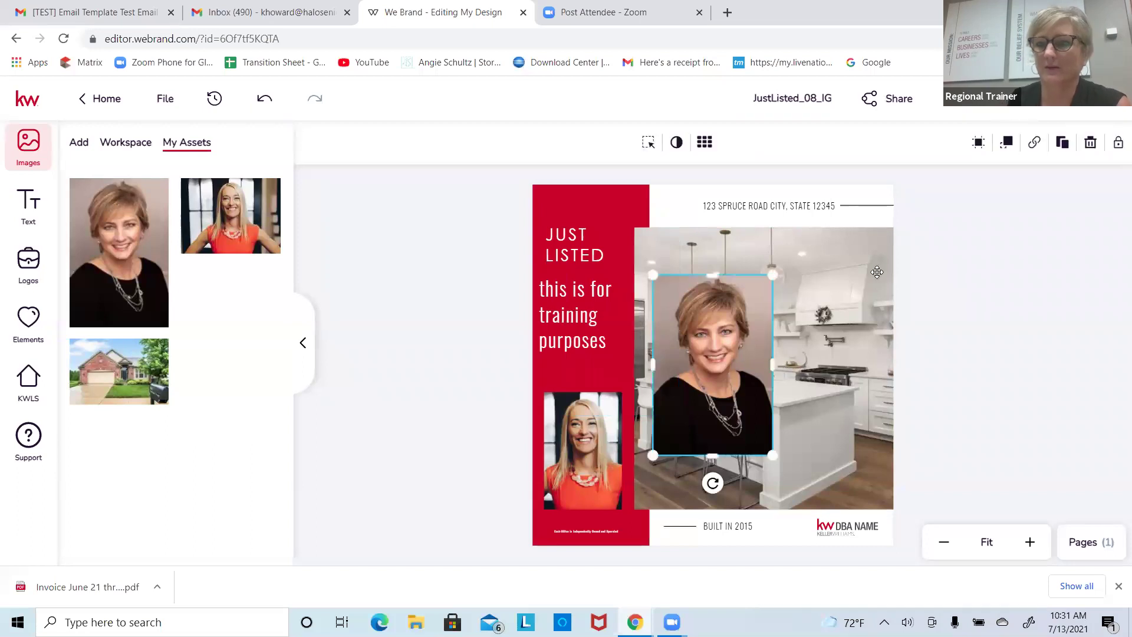
pyautogui.click(1090, 143)
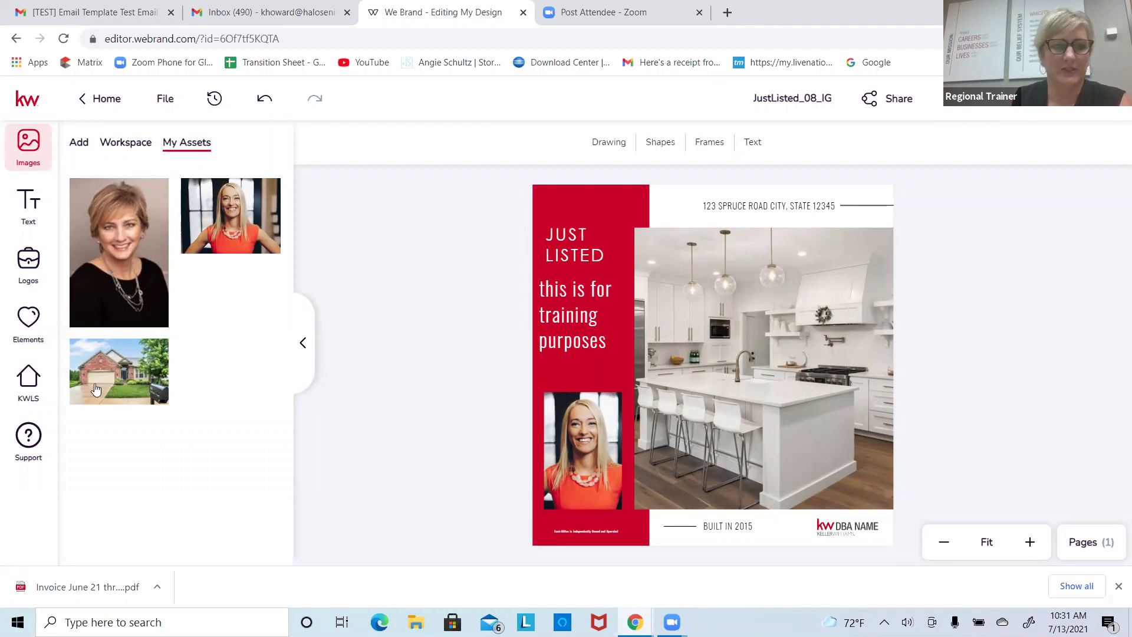
# Step: Search KW listings by MLS number 21791234 and open the matching listing's photos
pyautogui.click(32, 380)
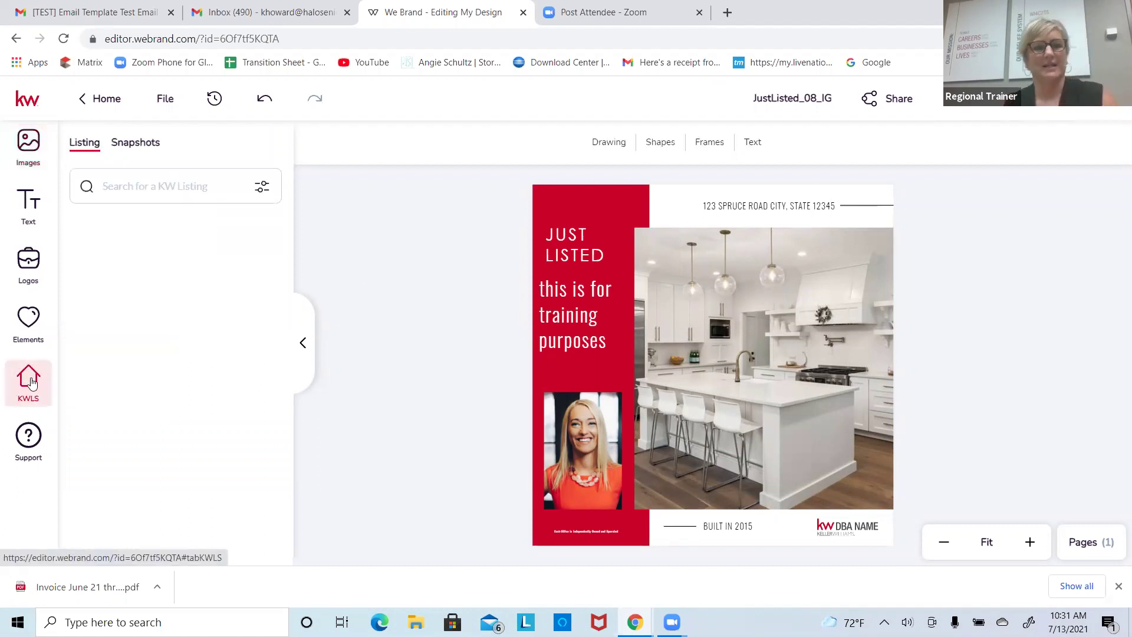
pyautogui.click(114, 185)
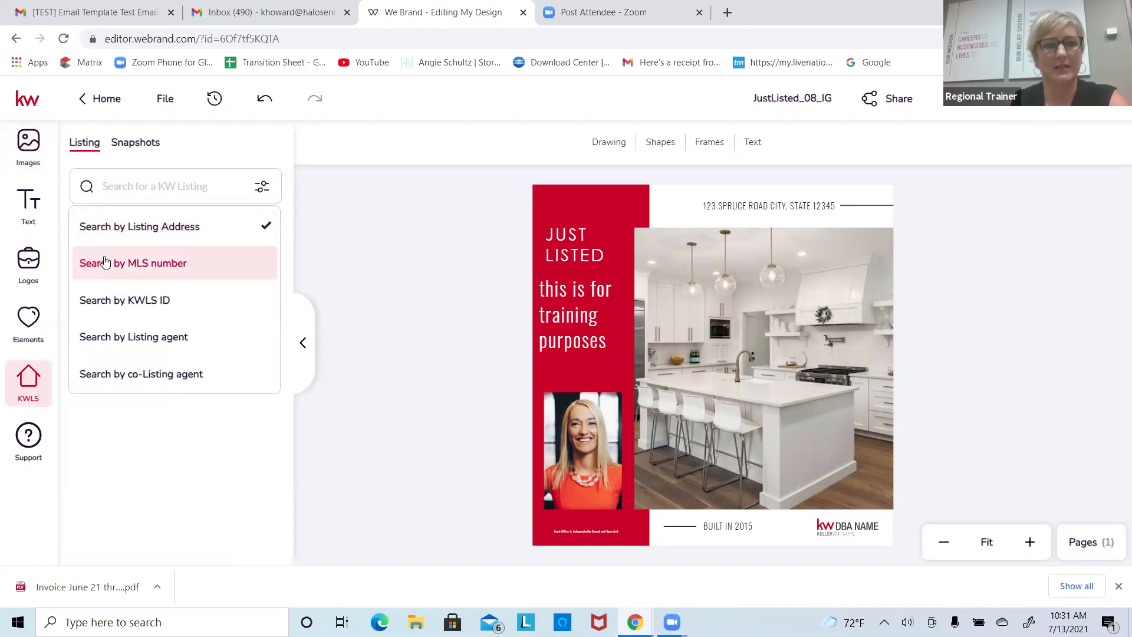
pyautogui.click(141, 270)
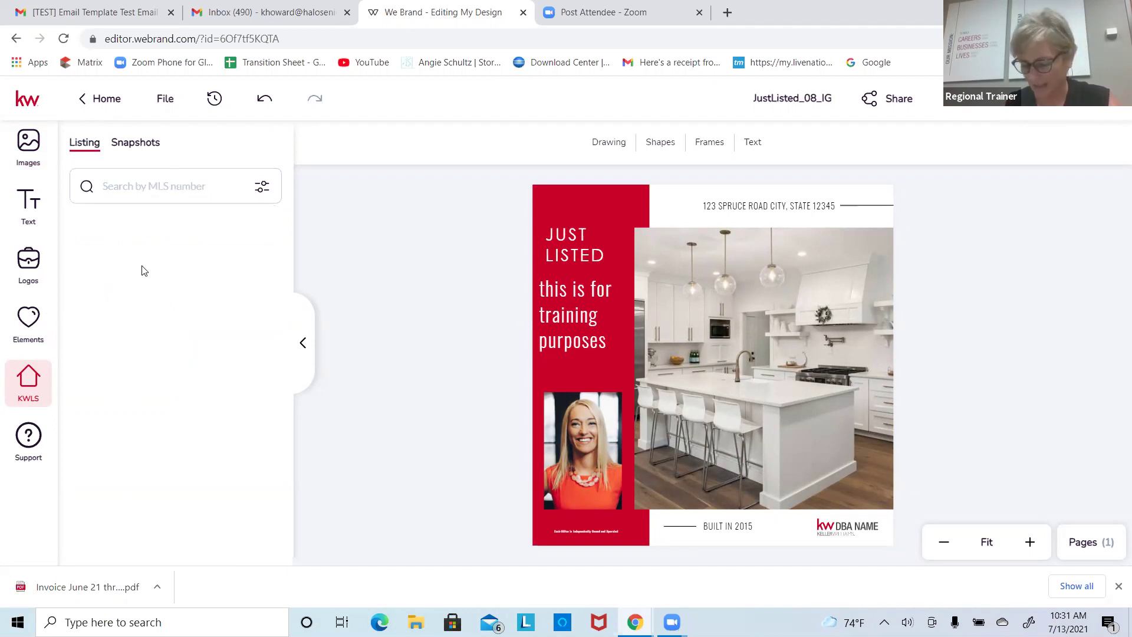
pyautogui.write('217')
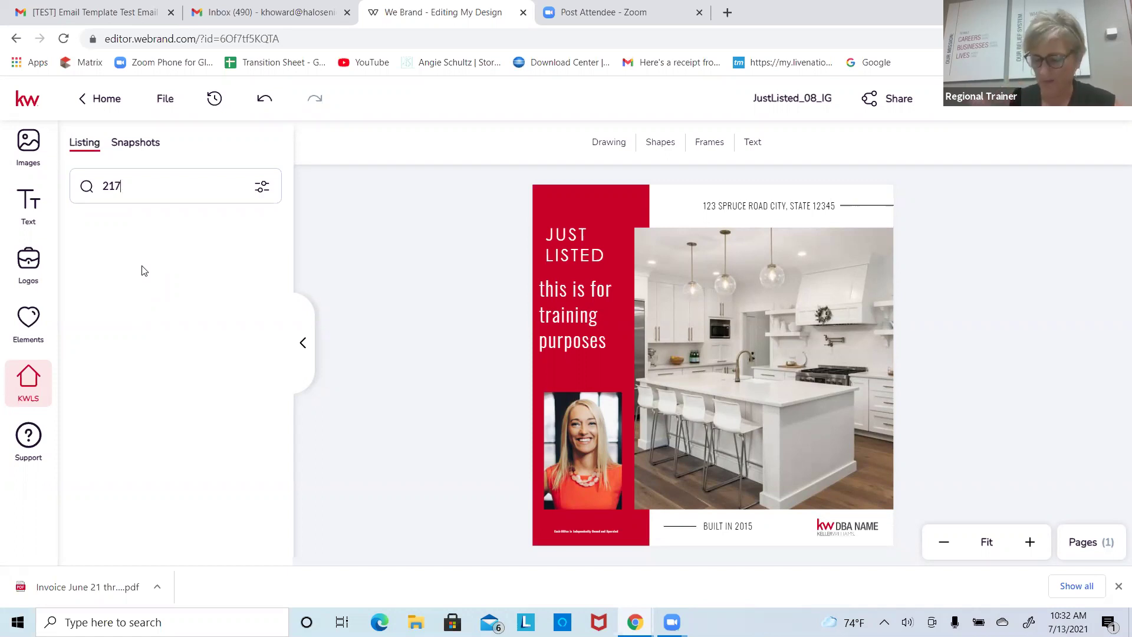
pyautogui.press('BackSpace')
pyautogui.press('BackSpace')
pyautogui.press('BackSpace')
pyautogui.write('21')
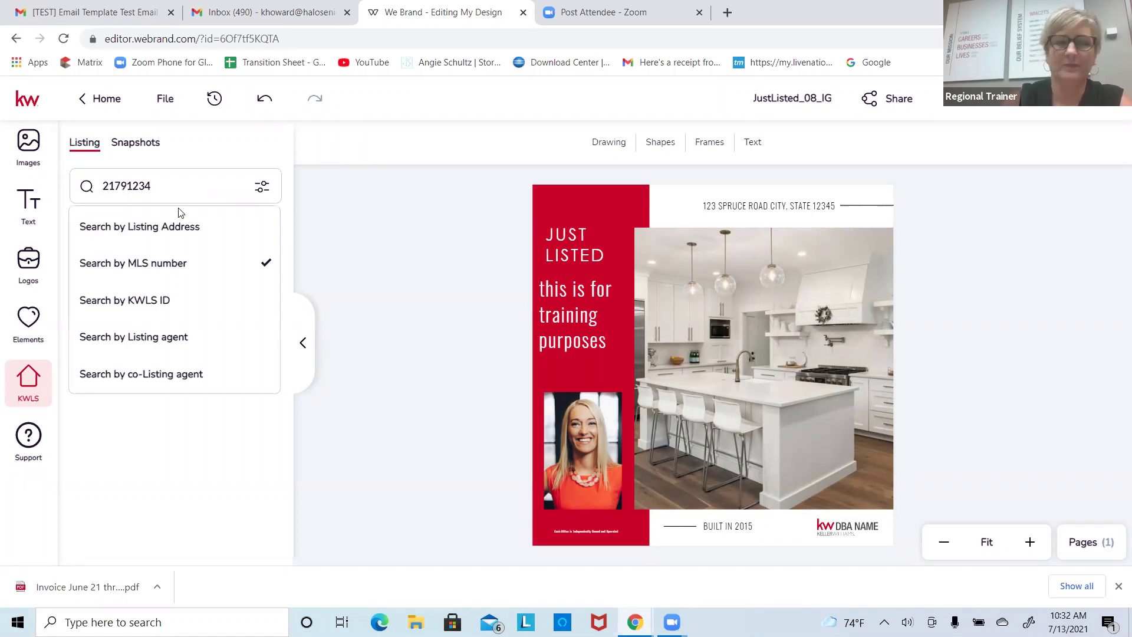
pyautogui.press('Return')
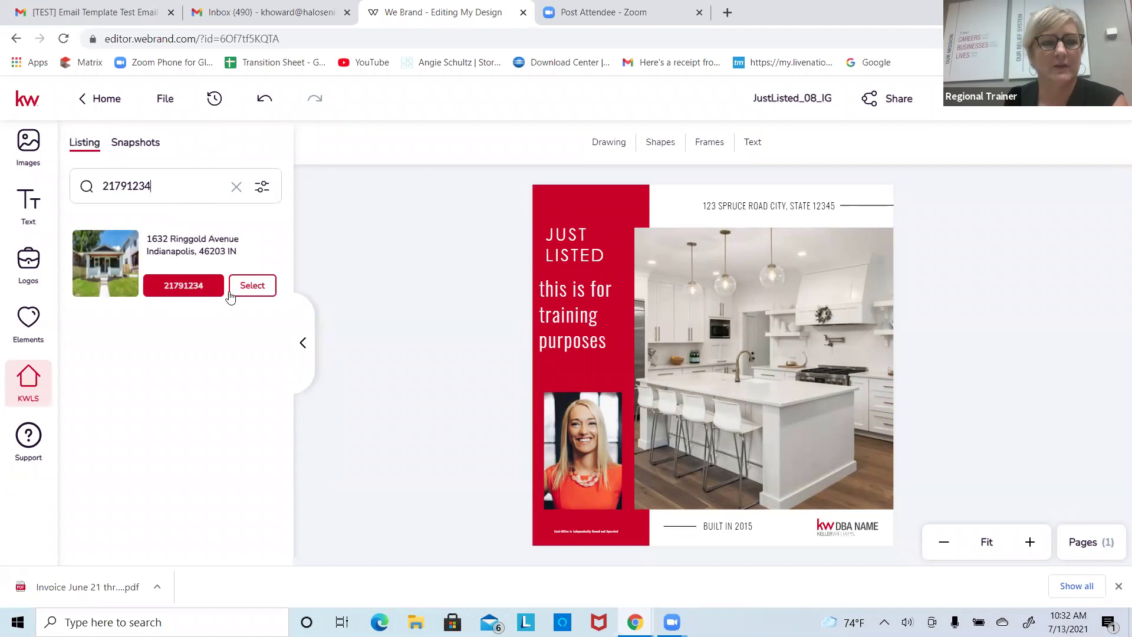
pyautogui.click(252, 286)
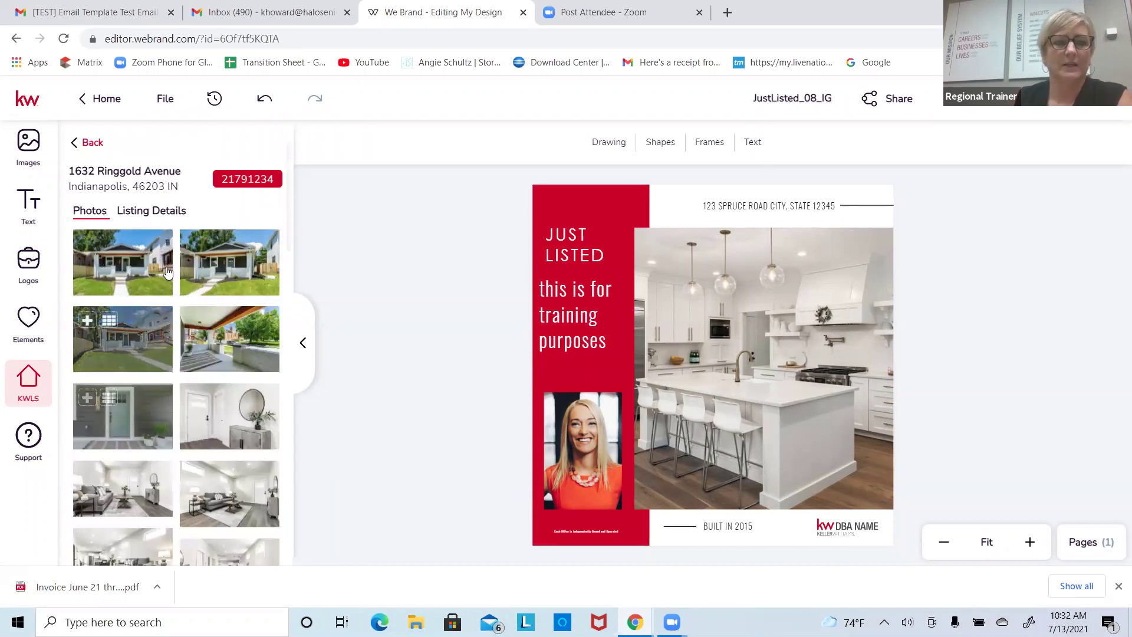
# Step: Browse the listing's photos and try the hallway photo in place of the kitchen photo, then undo
pyautogui.click(168, 211)
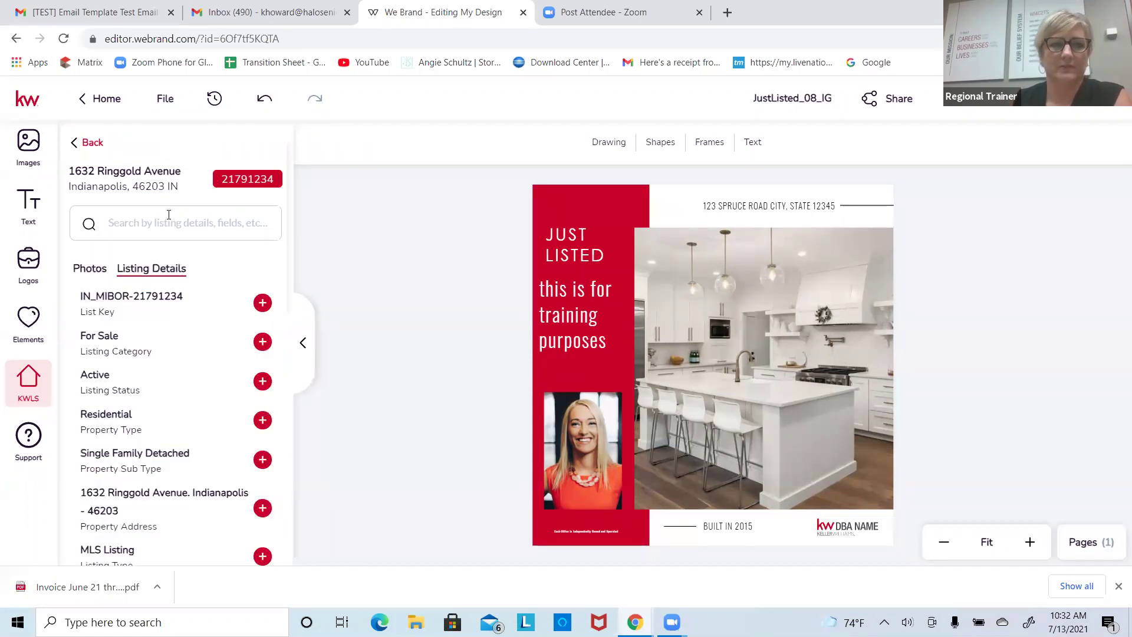
pyautogui.click(96, 275)
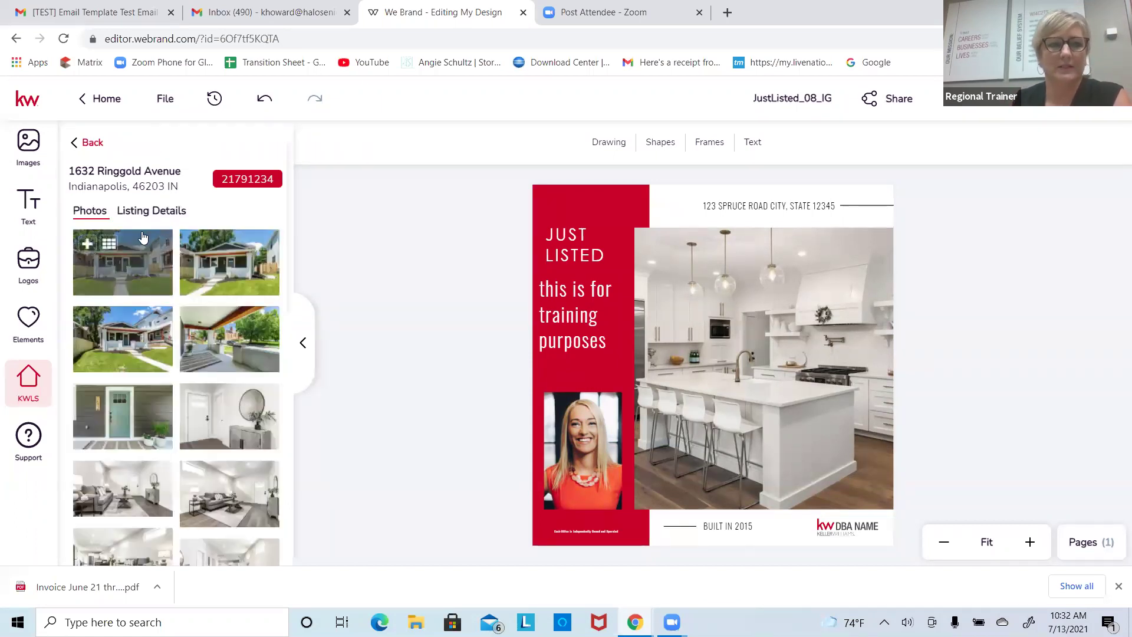
pyautogui.click(146, 216)
pyautogui.click(100, 270)
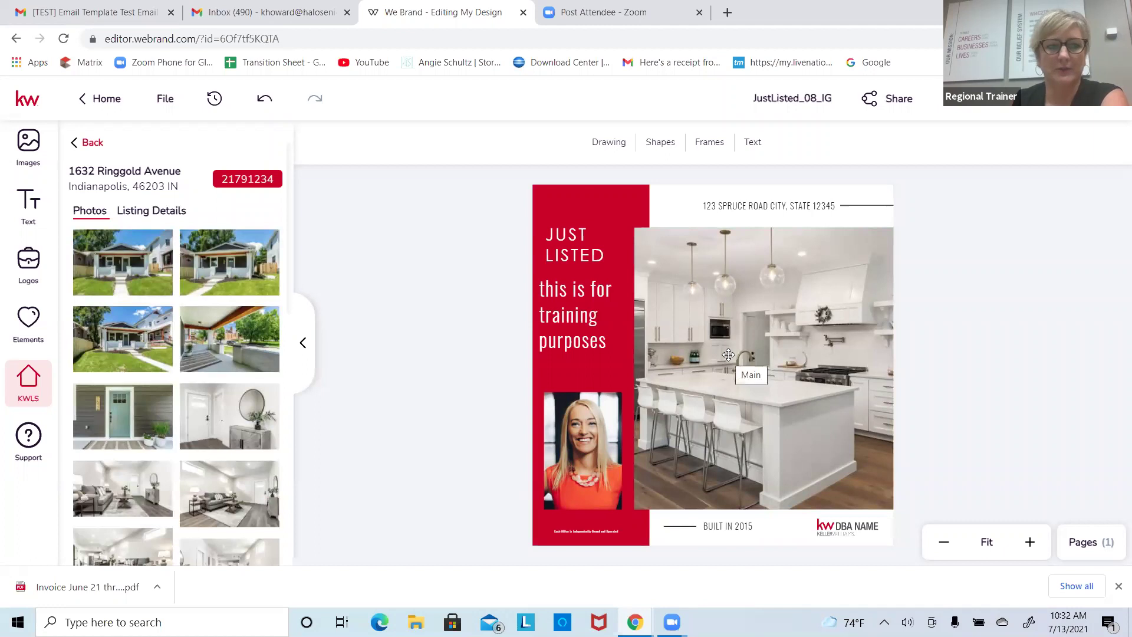
pyautogui.moveTo(230, 408)
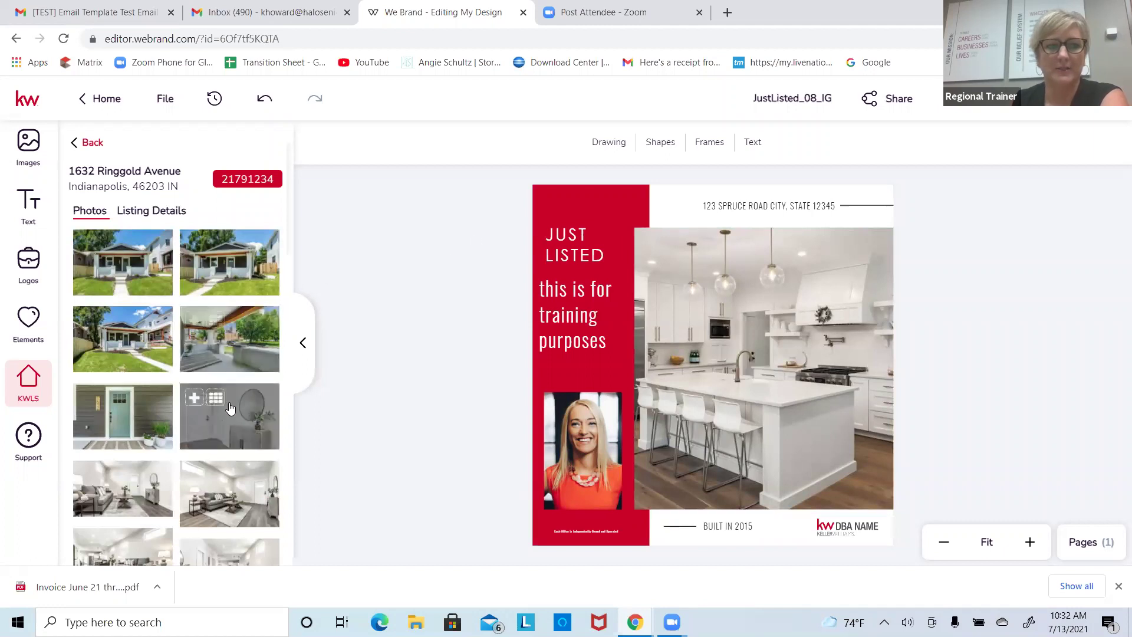
pyautogui.click(682, 325)
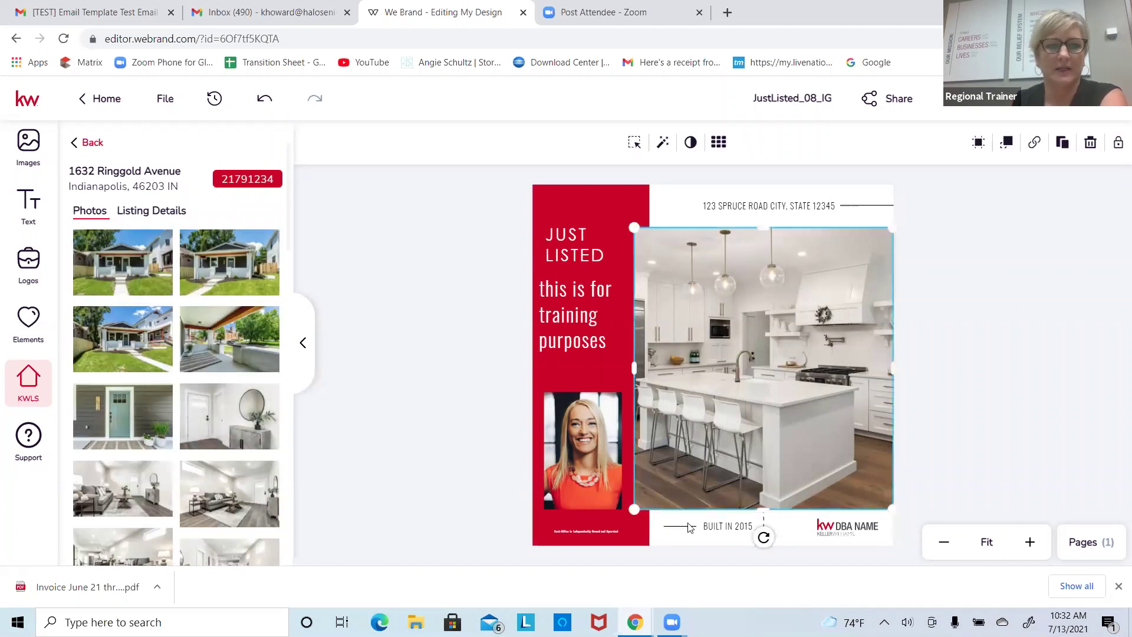
pyautogui.moveTo(247, 424)
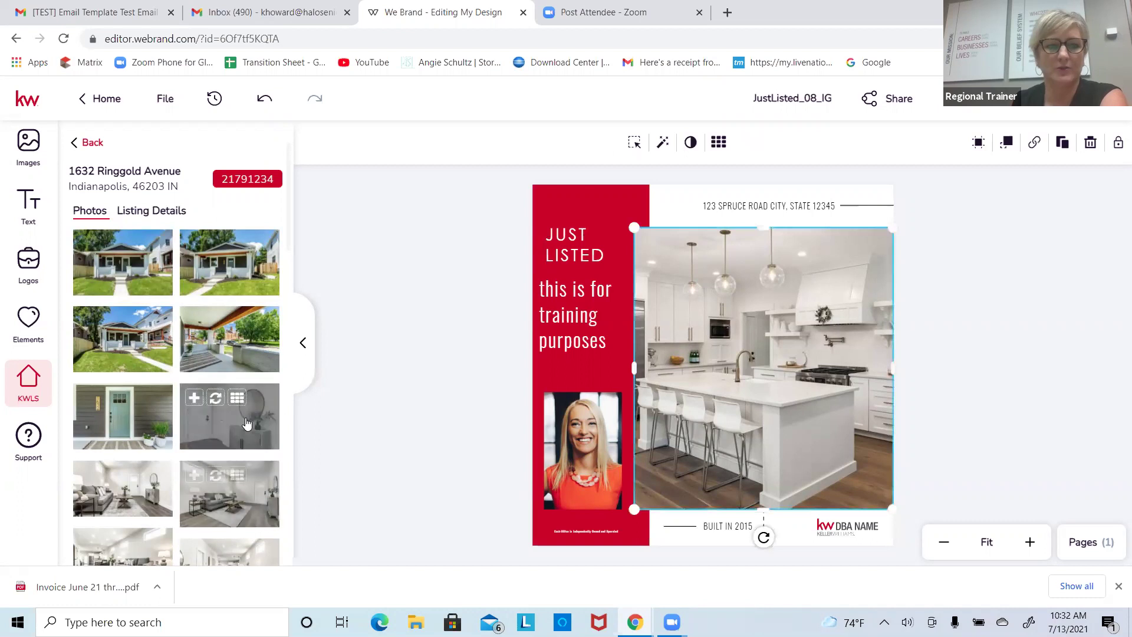
pyautogui.click(216, 399)
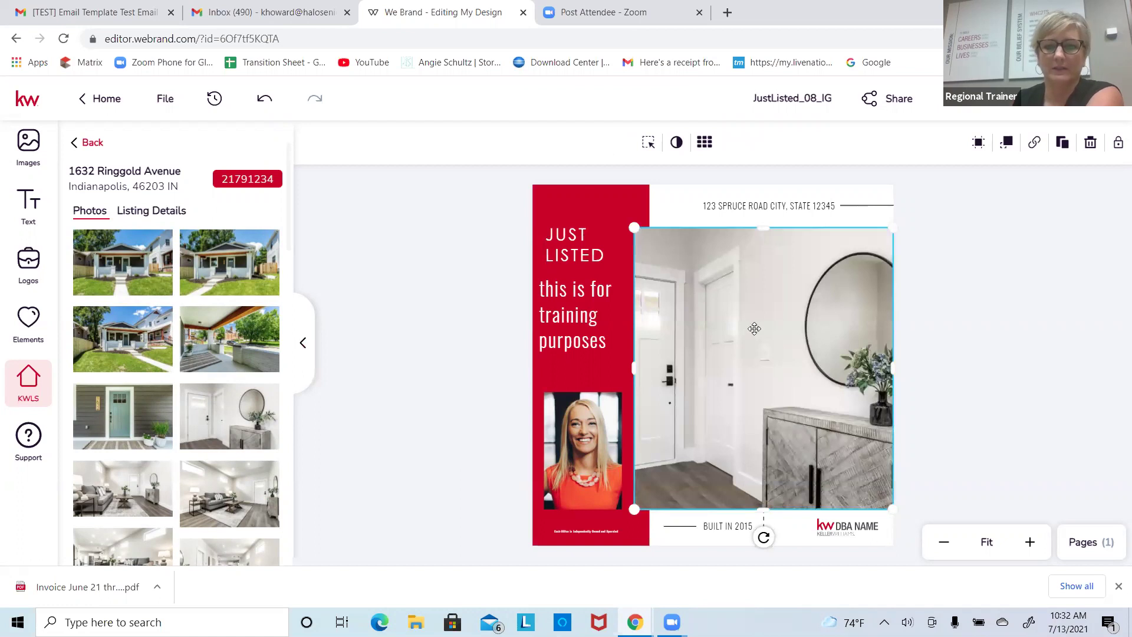
pyautogui.click(268, 106)
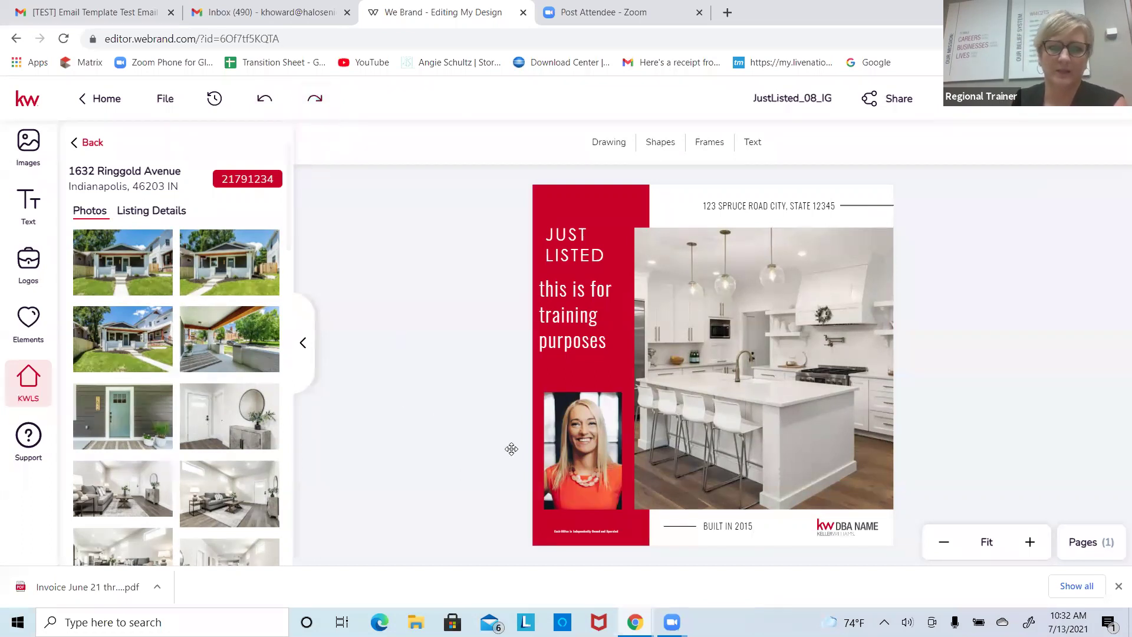
# Step: Replace the kitchen photo with the front-of-house photo and fit it beside the red panel
pyautogui.click(694, 391)
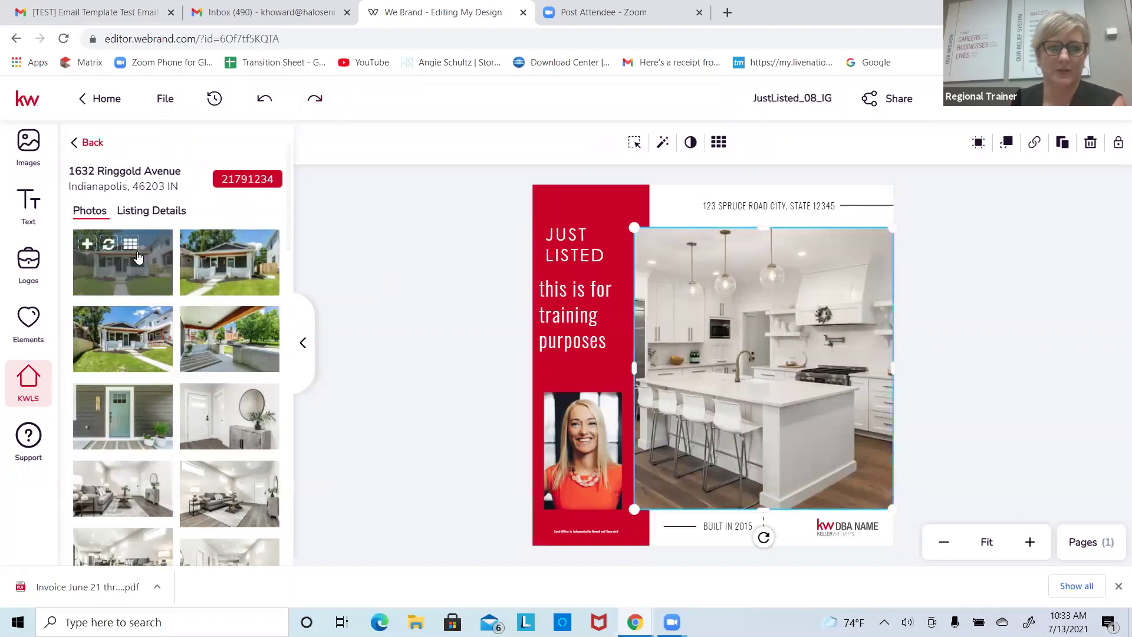
pyautogui.click(88, 248)
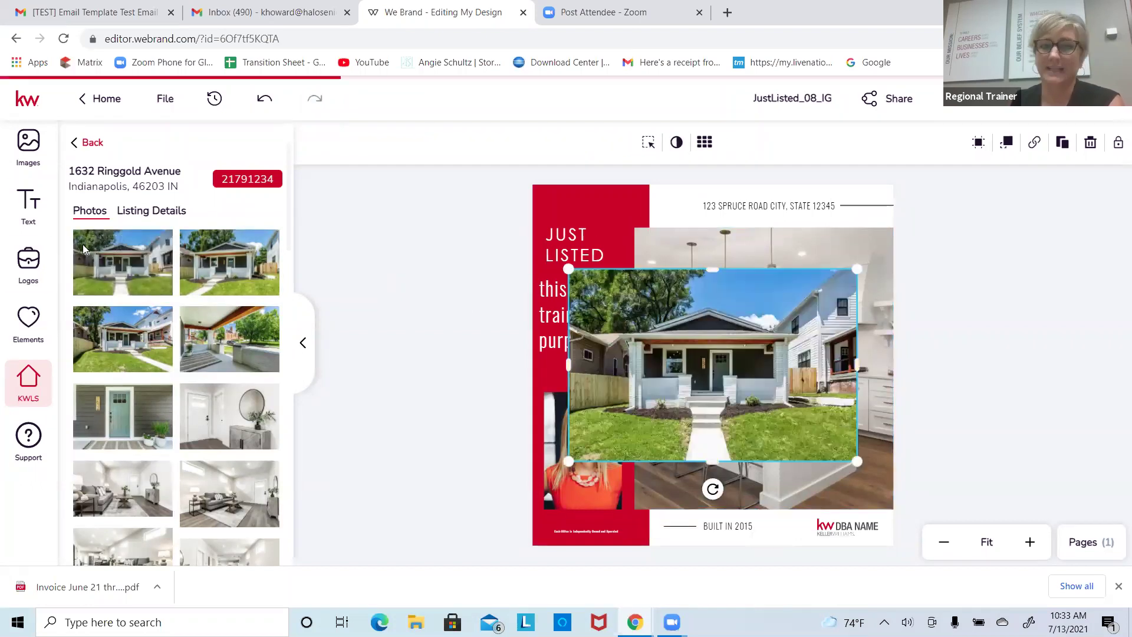
pyautogui.click(1090, 143)
pyautogui.click(766, 353)
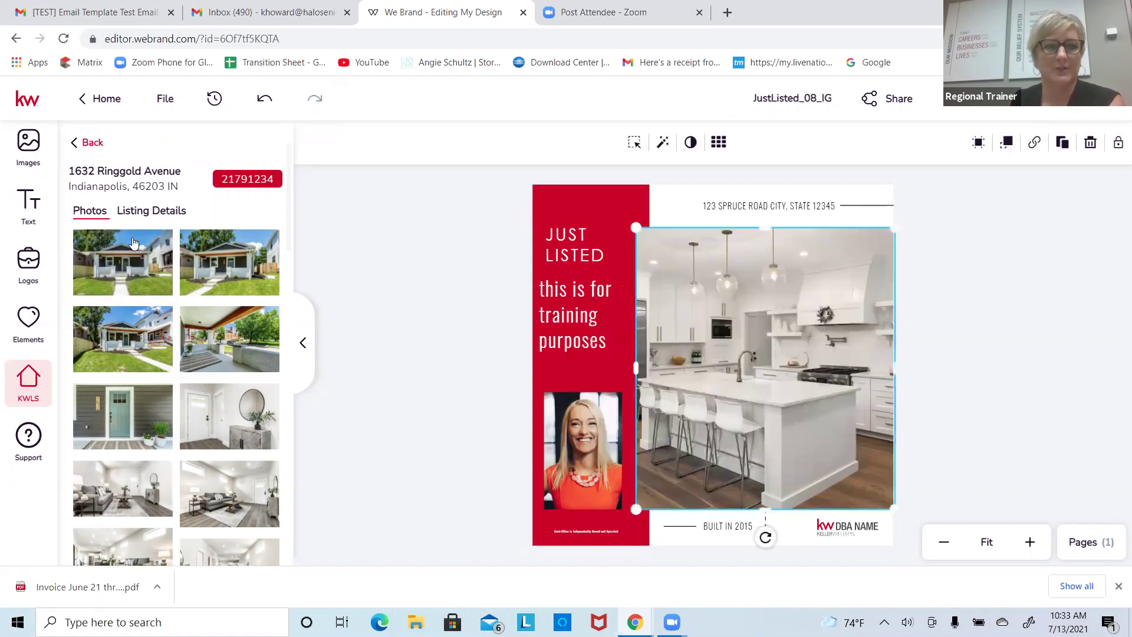
pyautogui.click(108, 246)
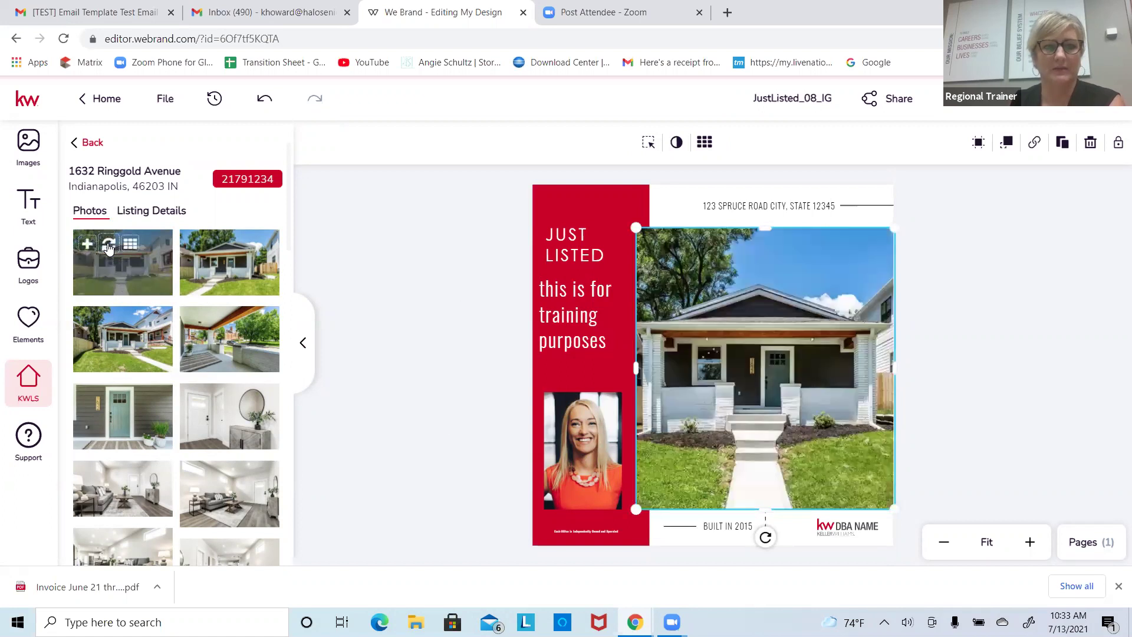
pyautogui.moveTo(646, 365); pyautogui.dragTo(617, 372)
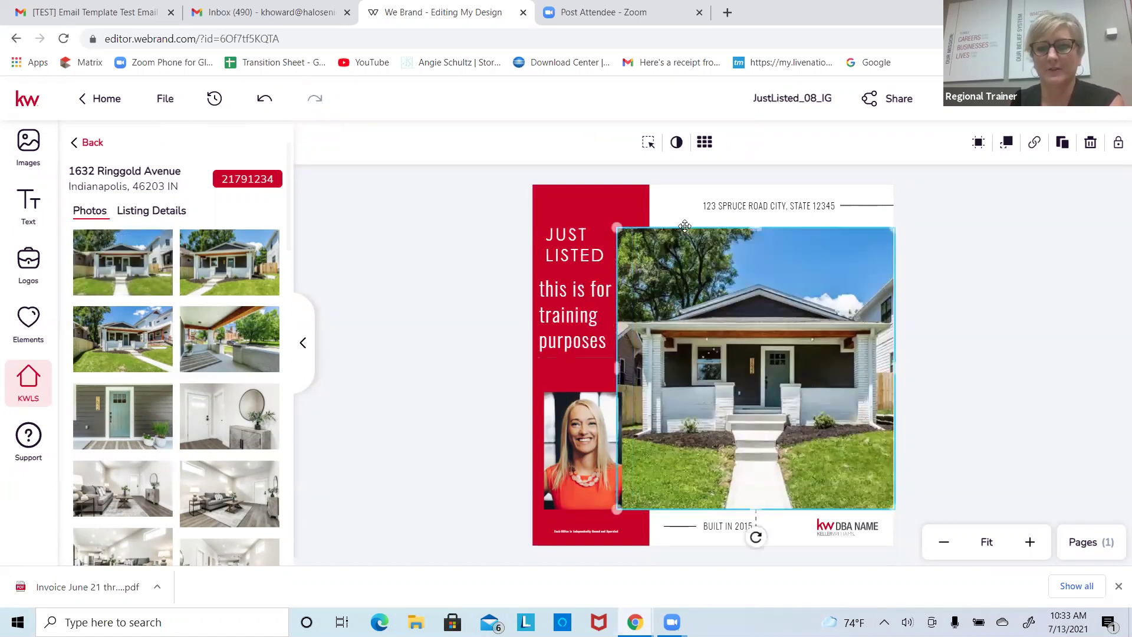
pyautogui.moveTo(617, 228); pyautogui.dragTo(640, 252)
pyautogui.moveTo(757, 352); pyautogui.dragTo(751, 350)
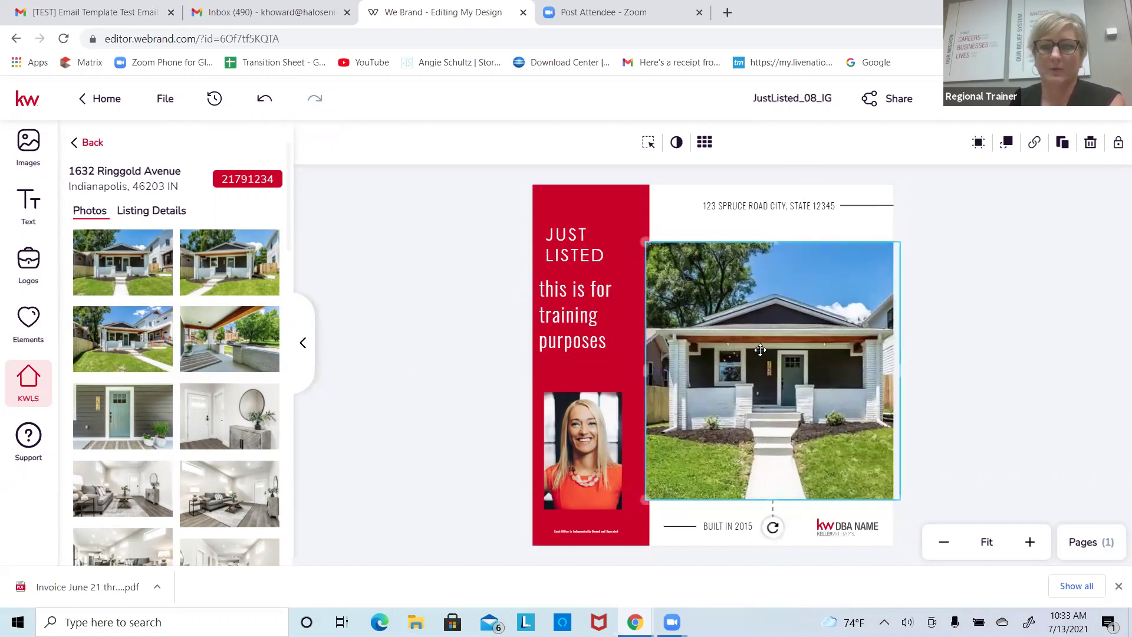
pyautogui.click(754, 202)
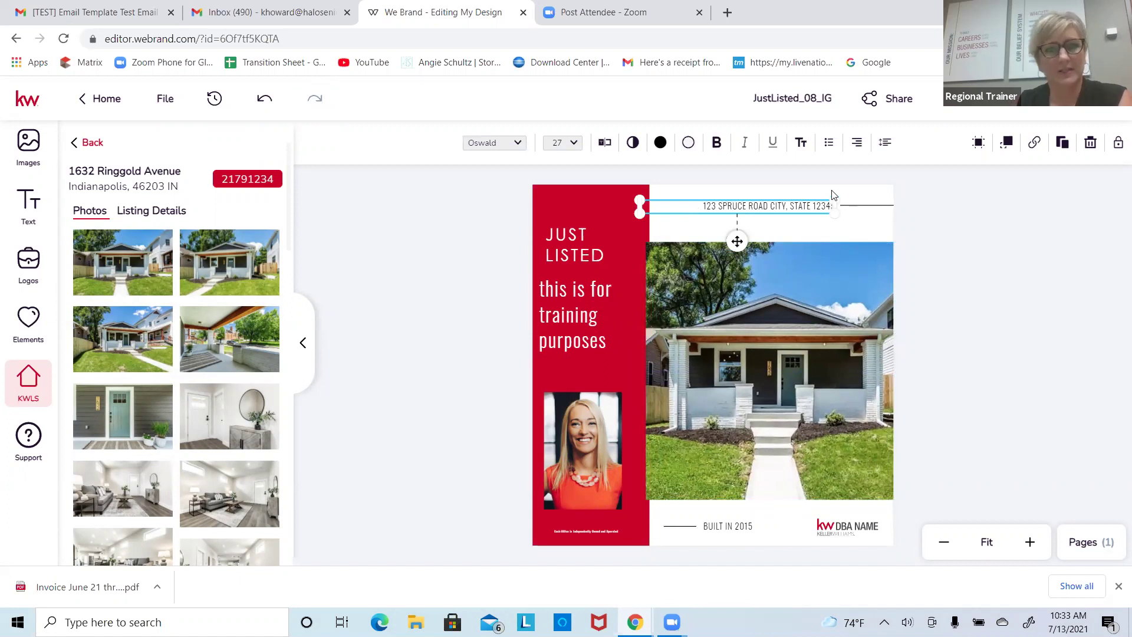
pyautogui.click(152, 210)
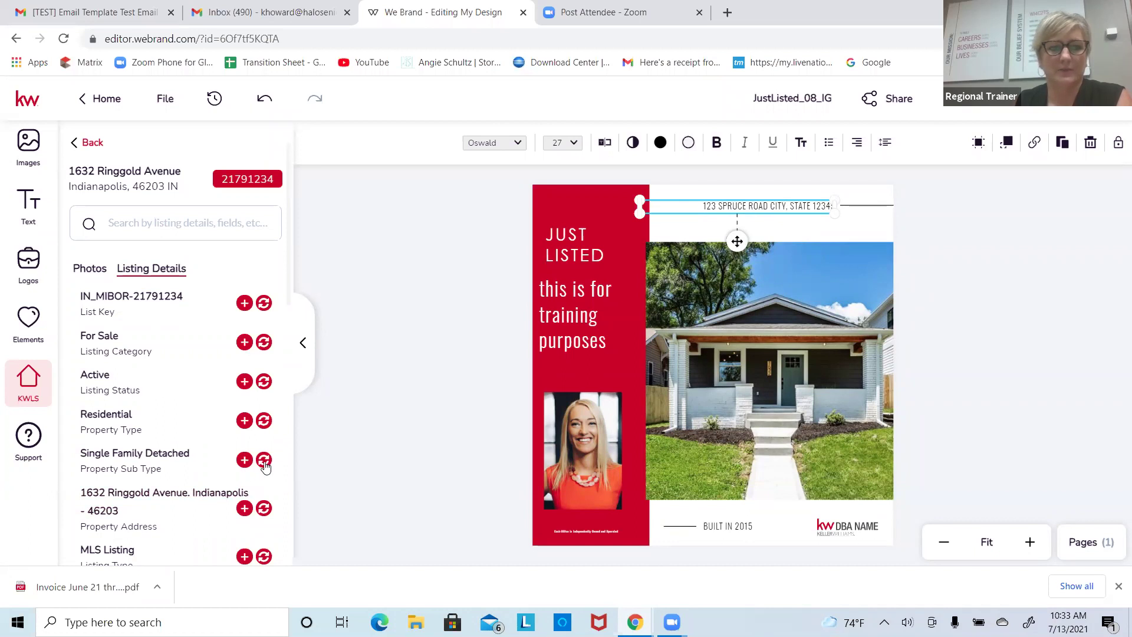
# Step: Fill the placeholder text box with listing details, ending on the 'Single Family Detached' sub type
pyautogui.click(264, 508)
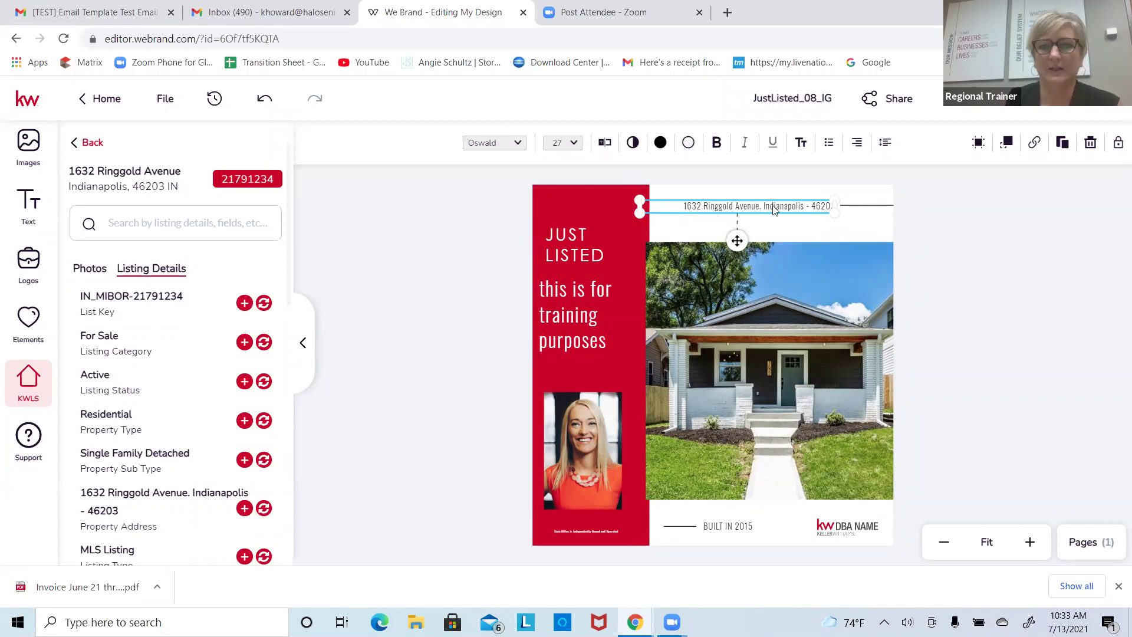
pyautogui.click(470, 323)
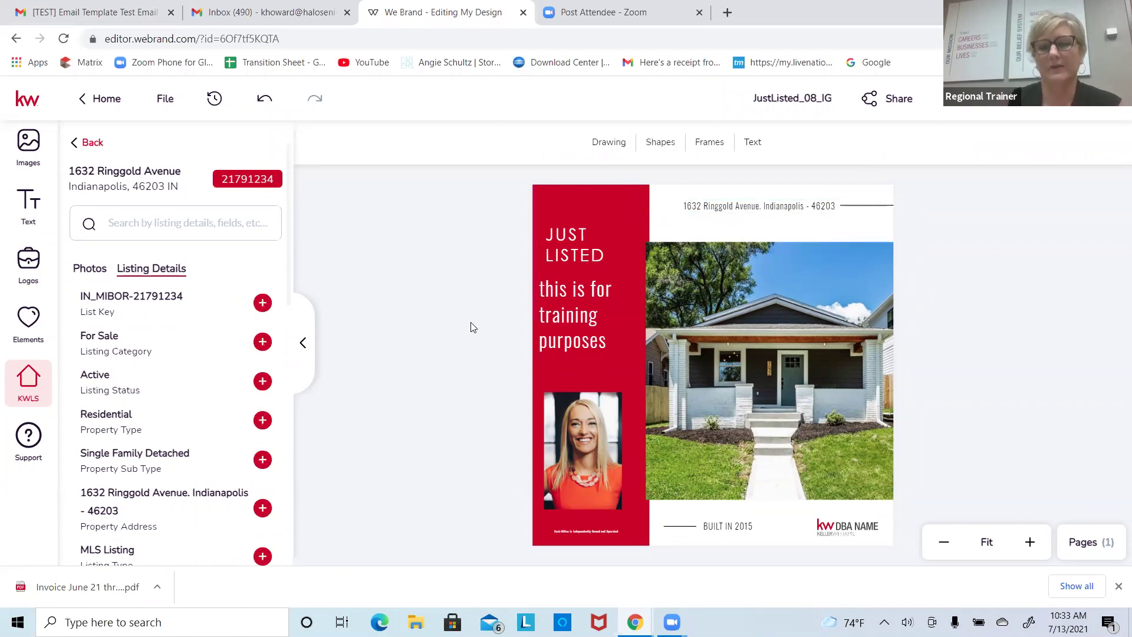
pyautogui.click(538, 305)
pyautogui.click(744, 204)
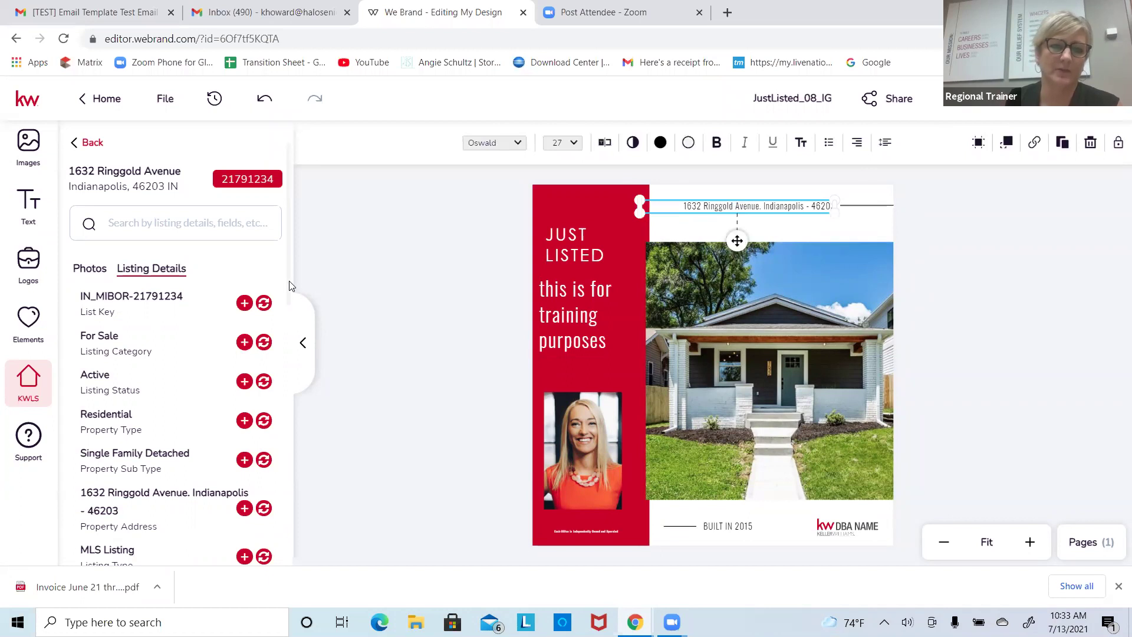
pyautogui.scroll(-5, 289, 285)
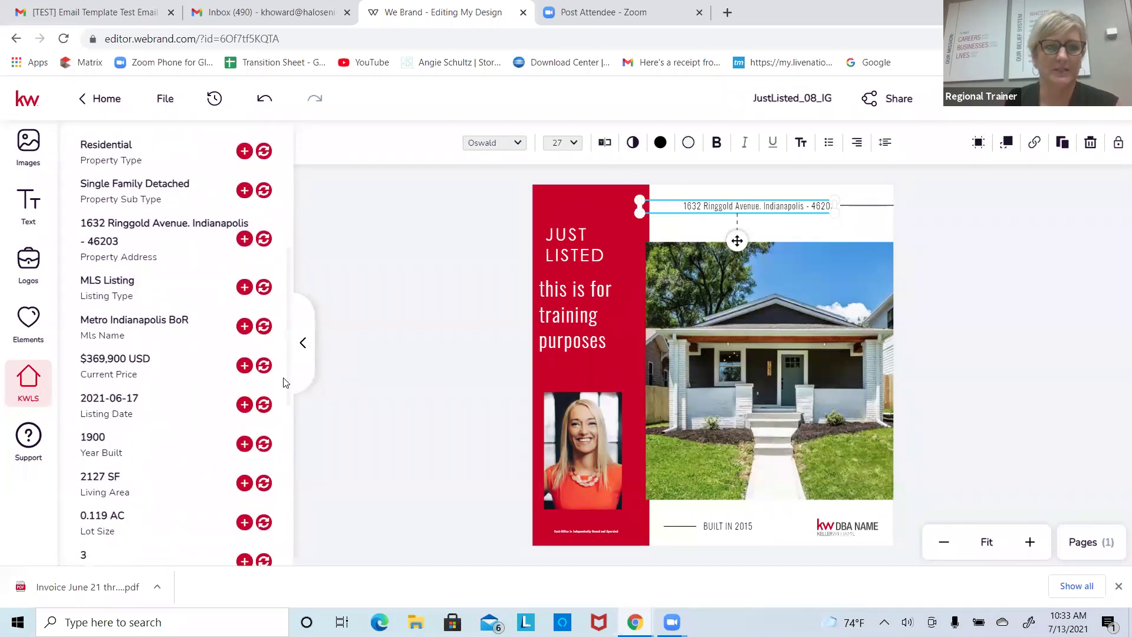
pyautogui.scroll(1, 284, 382)
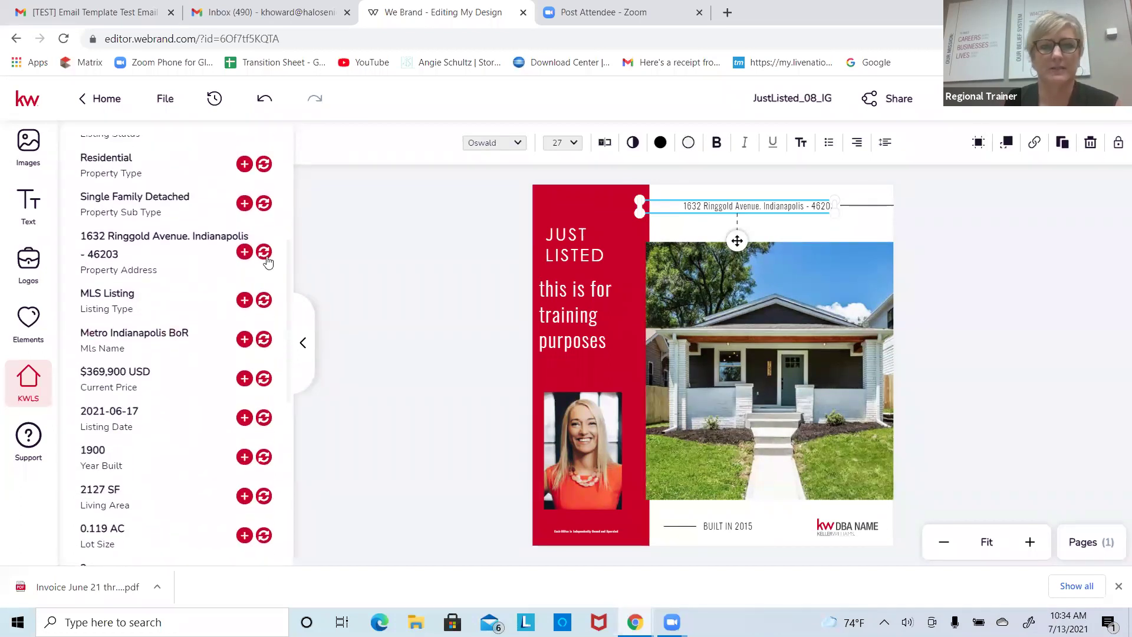
pyautogui.click(267, 205)
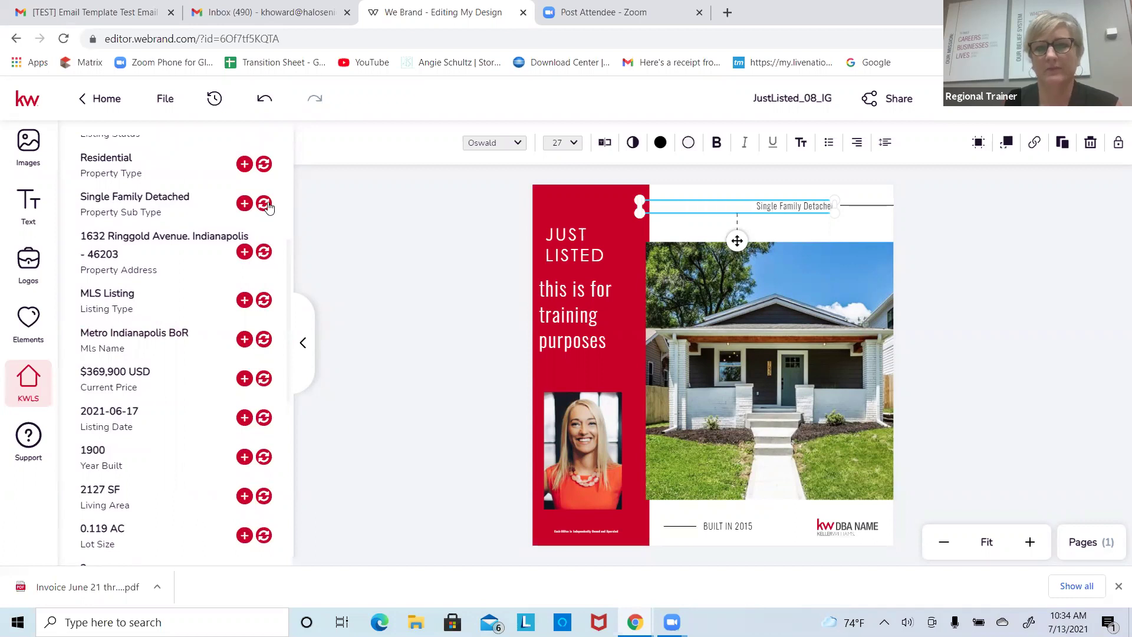
# Step: Set the 'Single Family Detached' header text to 46 pt
pyautogui.click(416, 227)
pyautogui.click(784, 206)
pyautogui.doubleClick(825, 207)
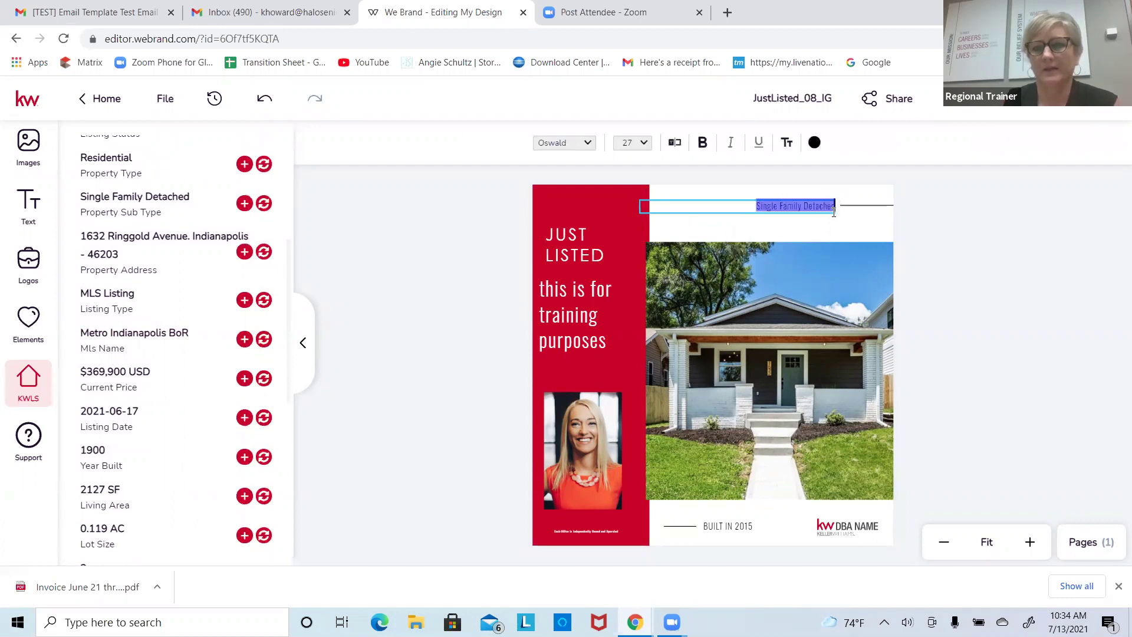
pyautogui.click(644, 143)
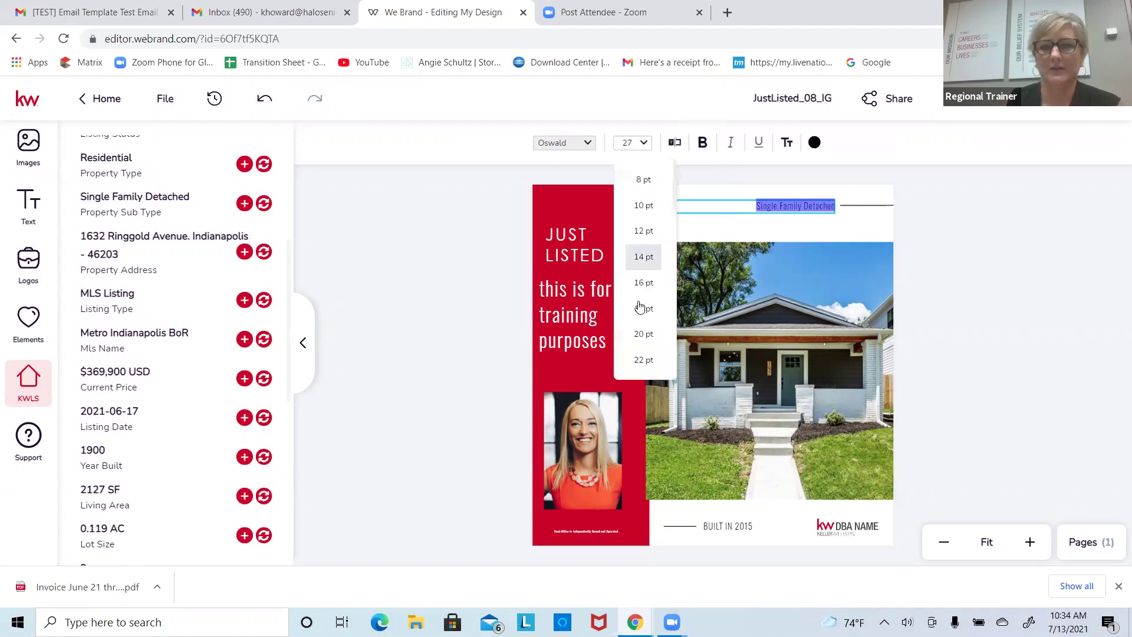
pyautogui.click(644, 375)
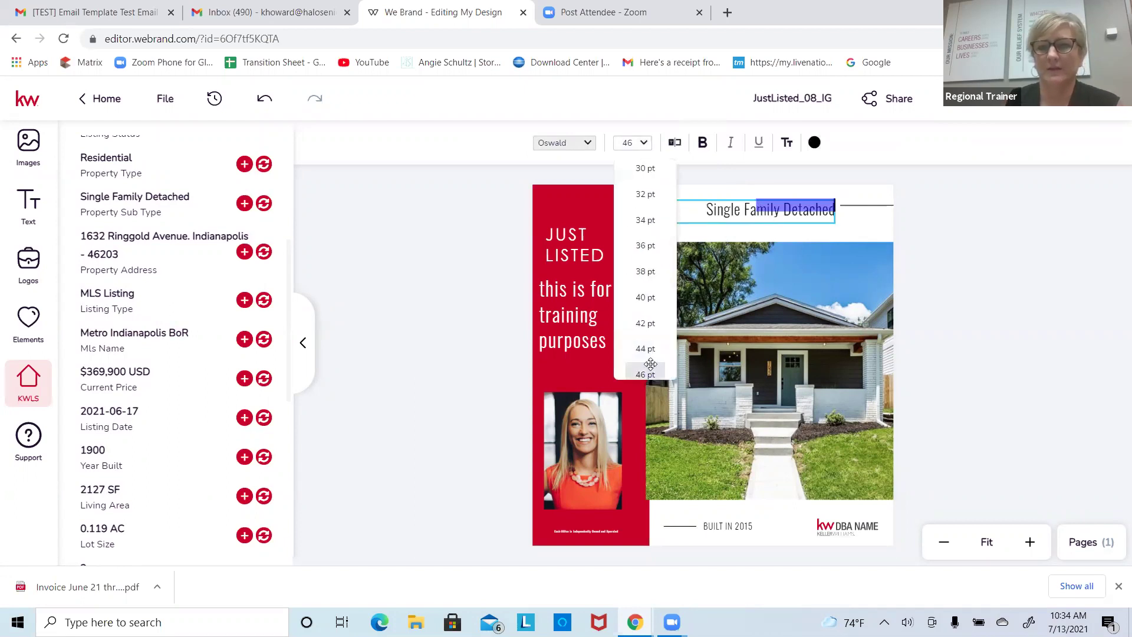
pyautogui.moveTo(695, 327)
pyautogui.mouseDown()
pyautogui.moveTo(690, 344)
pyautogui.moveTo(691, 335)
pyautogui.mouseUp()
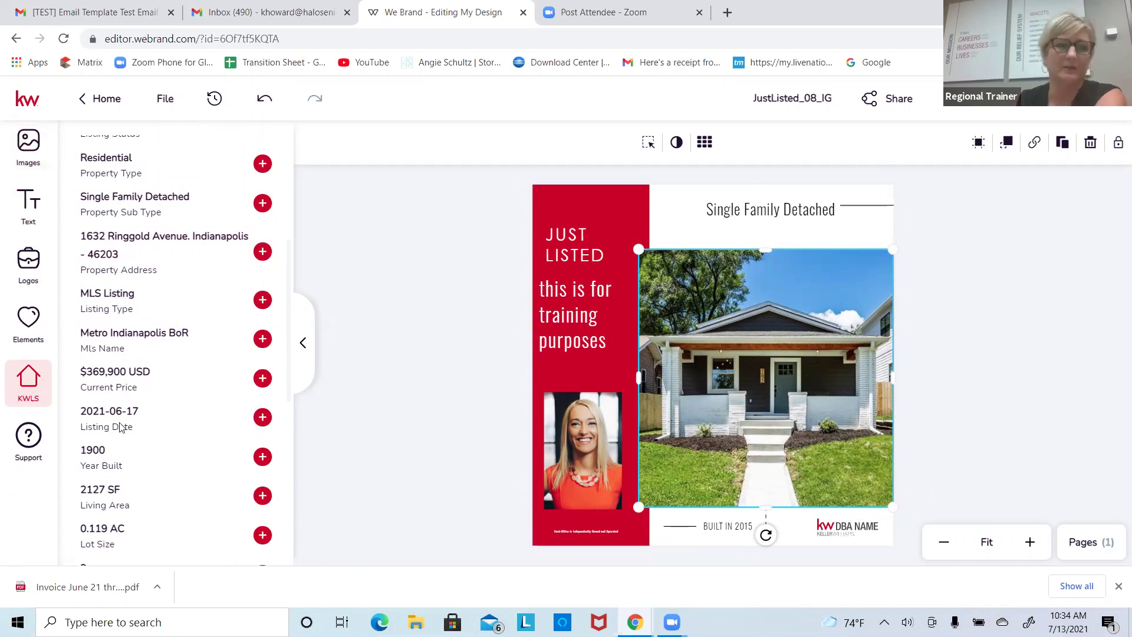
# Step: Browse the sidebar panels: uploads, text, logos, elements and listing details
pyautogui.click(28, 146)
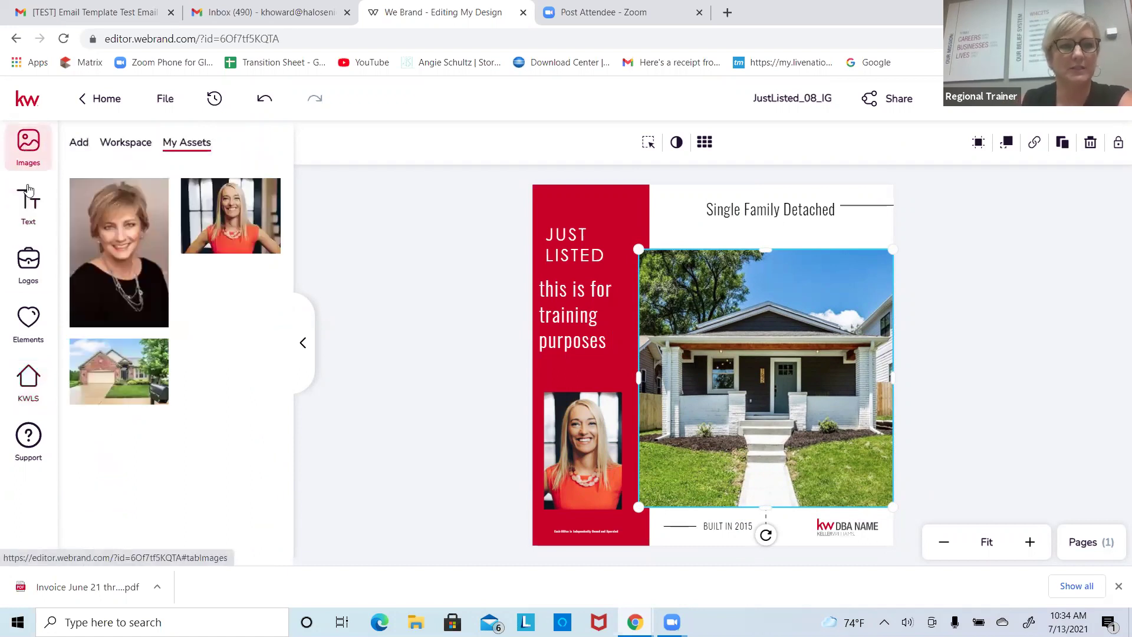
pyautogui.click(29, 206)
pyautogui.click(28, 263)
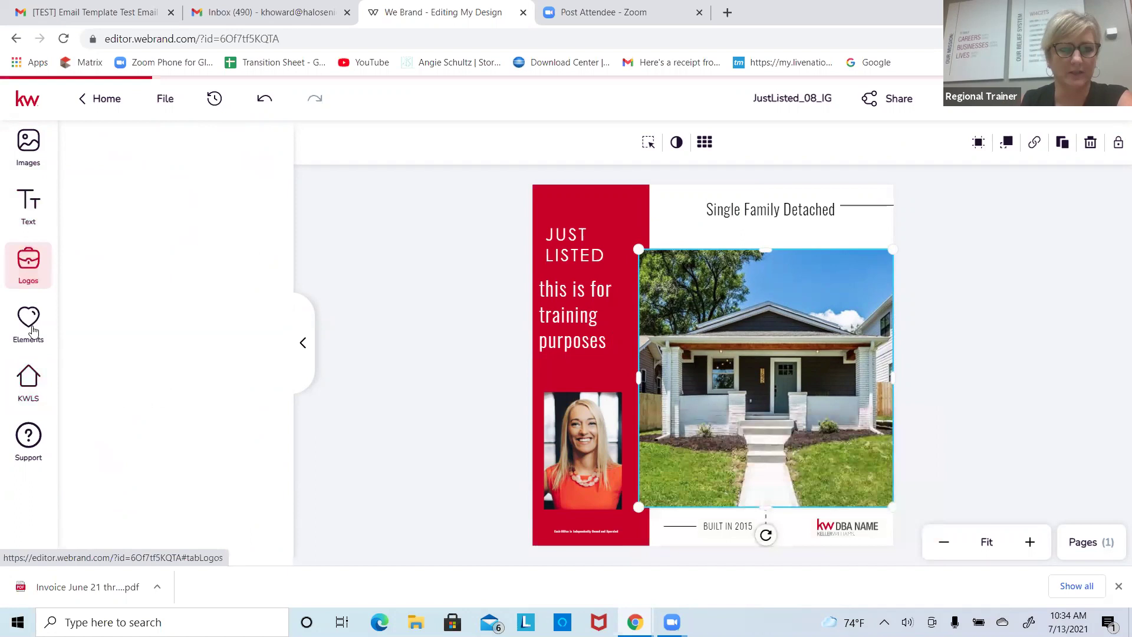
pyautogui.click(29, 323)
pyautogui.click(28, 382)
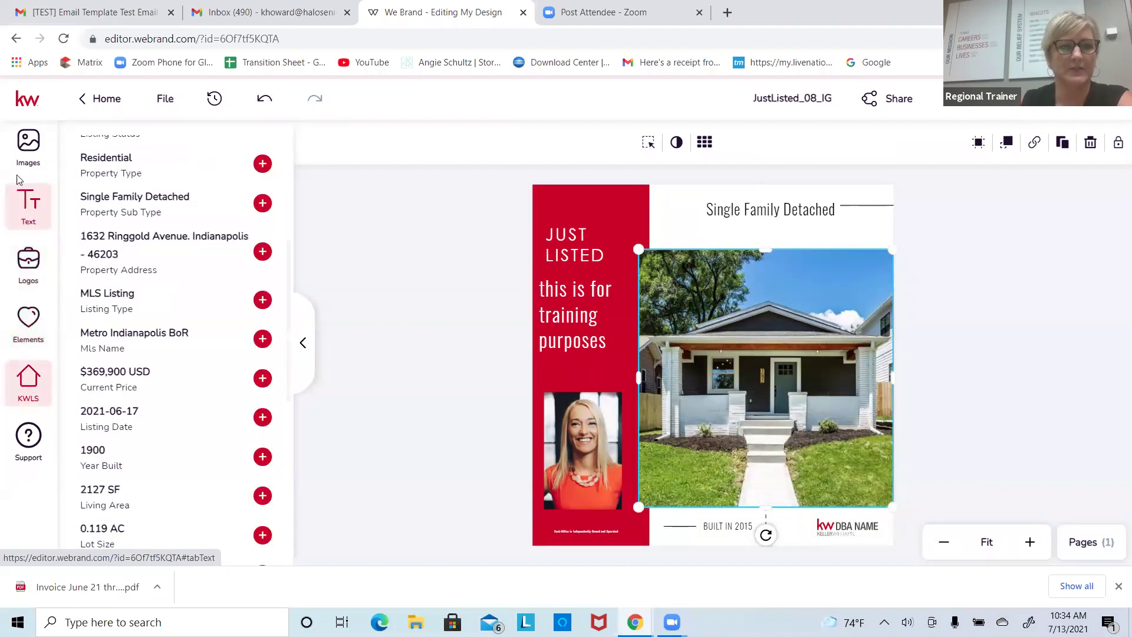
pyautogui.click(24, 148)
pyautogui.moveTo(123, 211)
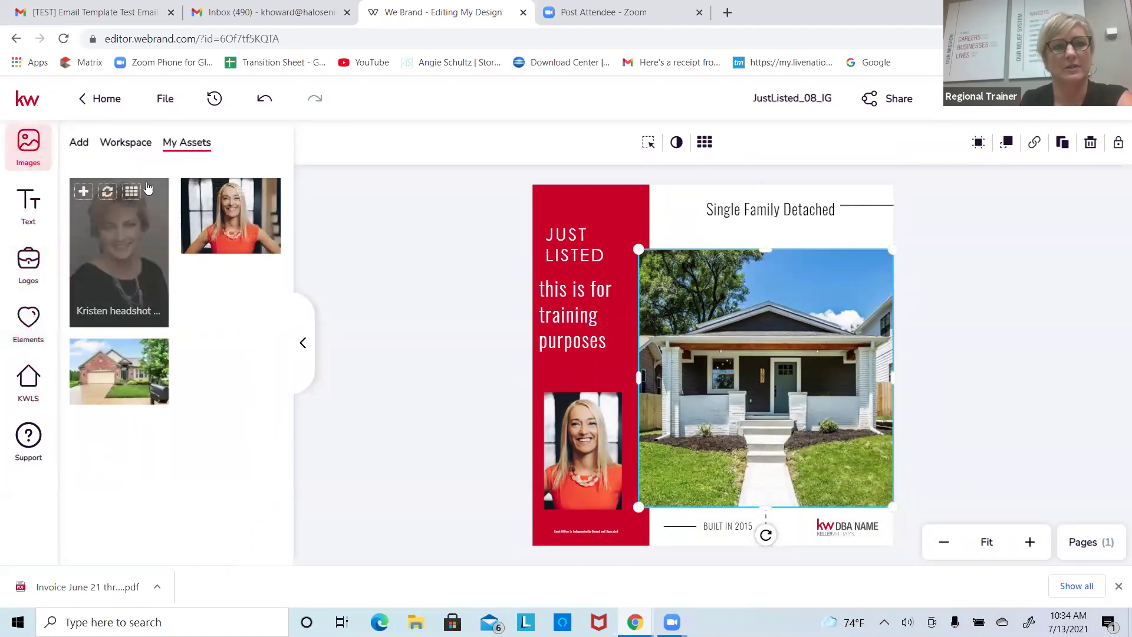
pyautogui.click(28, 384)
pyautogui.scroll(5, 232, 306)
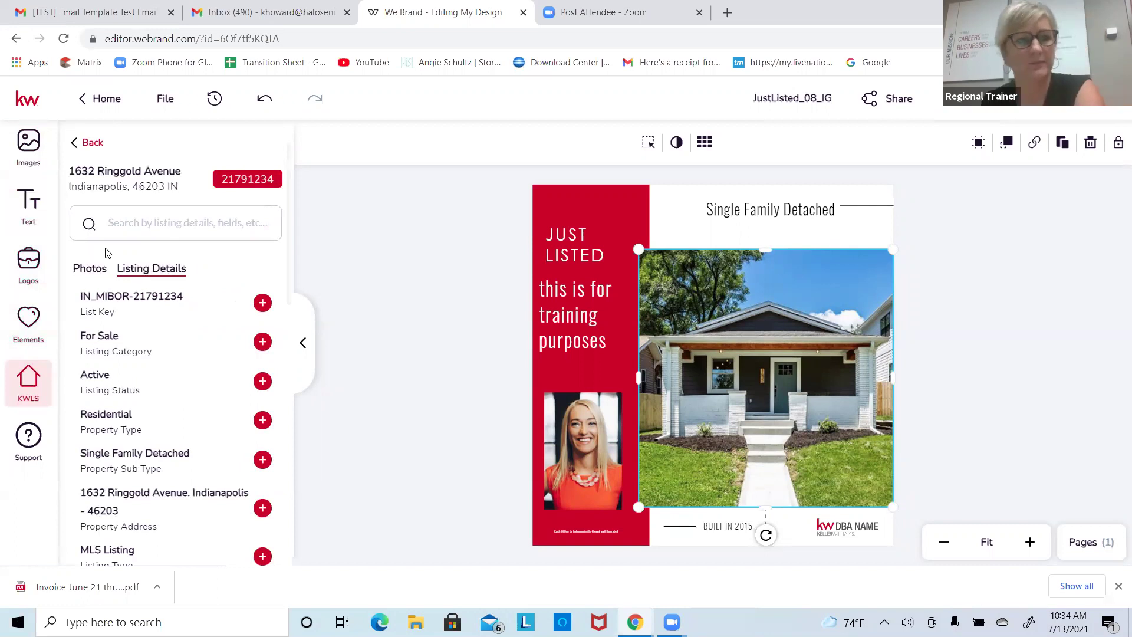
# Step: Add a trial body text box from the Text panel, widen it, then delete it
pyautogui.click(34, 201)
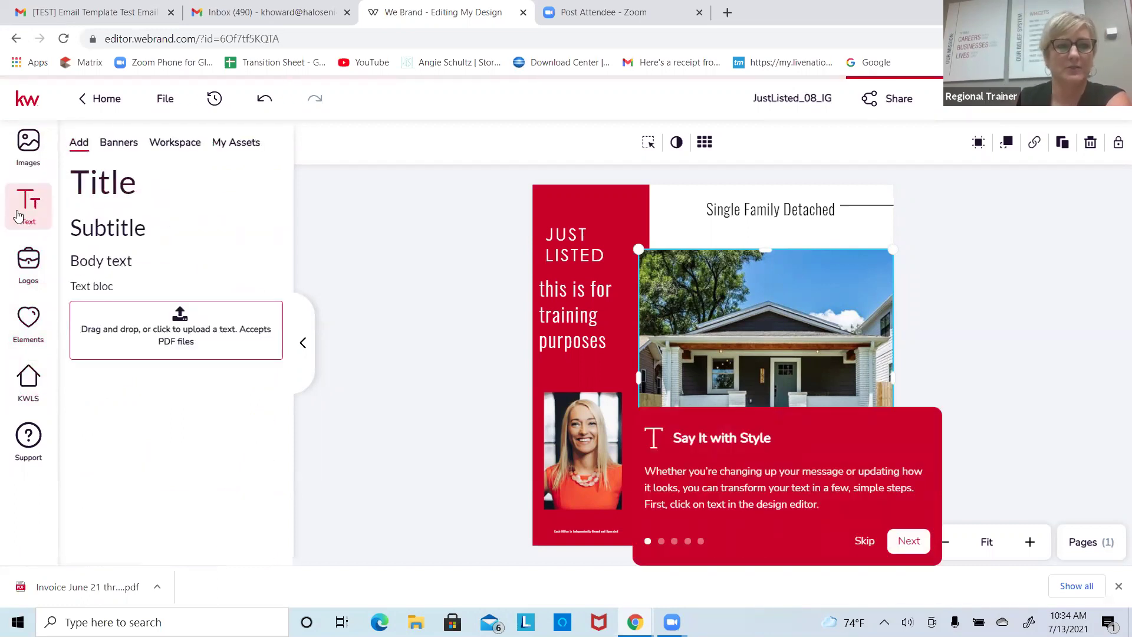
pyautogui.moveTo(89, 261); pyautogui.dragTo(684, 230)
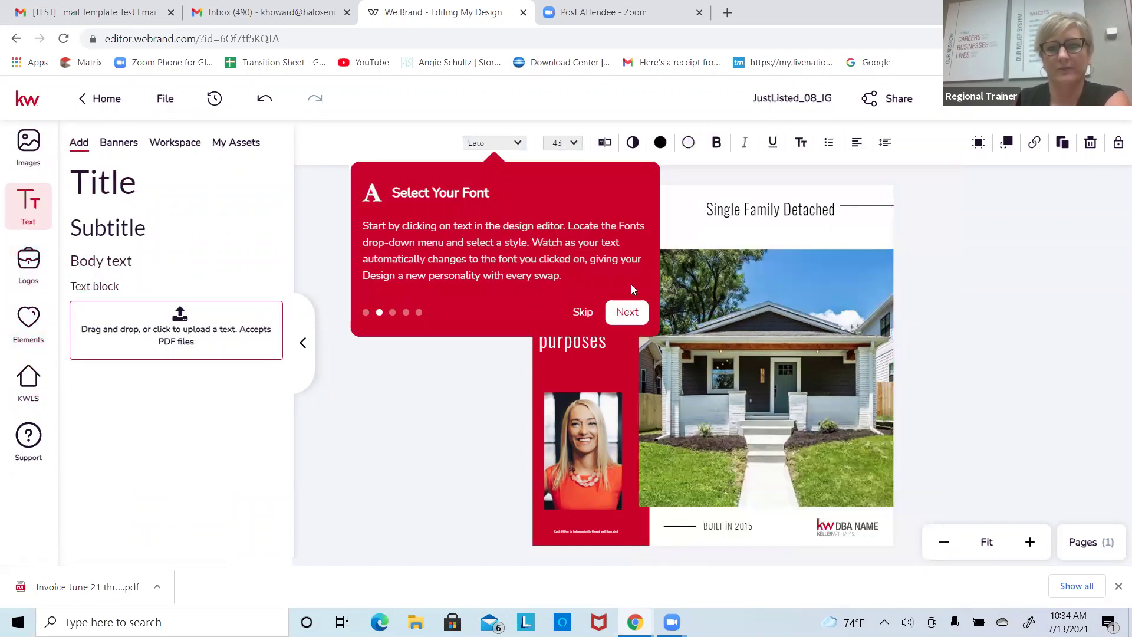
pyautogui.click(583, 313)
pyautogui.moveTo(642, 226); pyautogui.dragTo(746, 226)
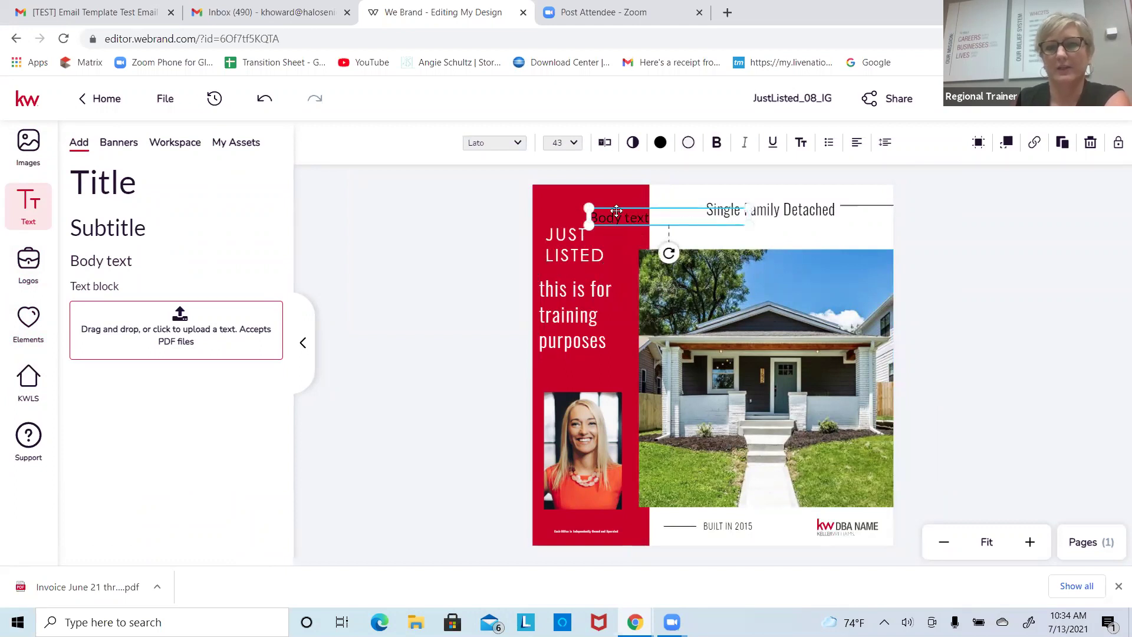
pyautogui.click(1092, 145)
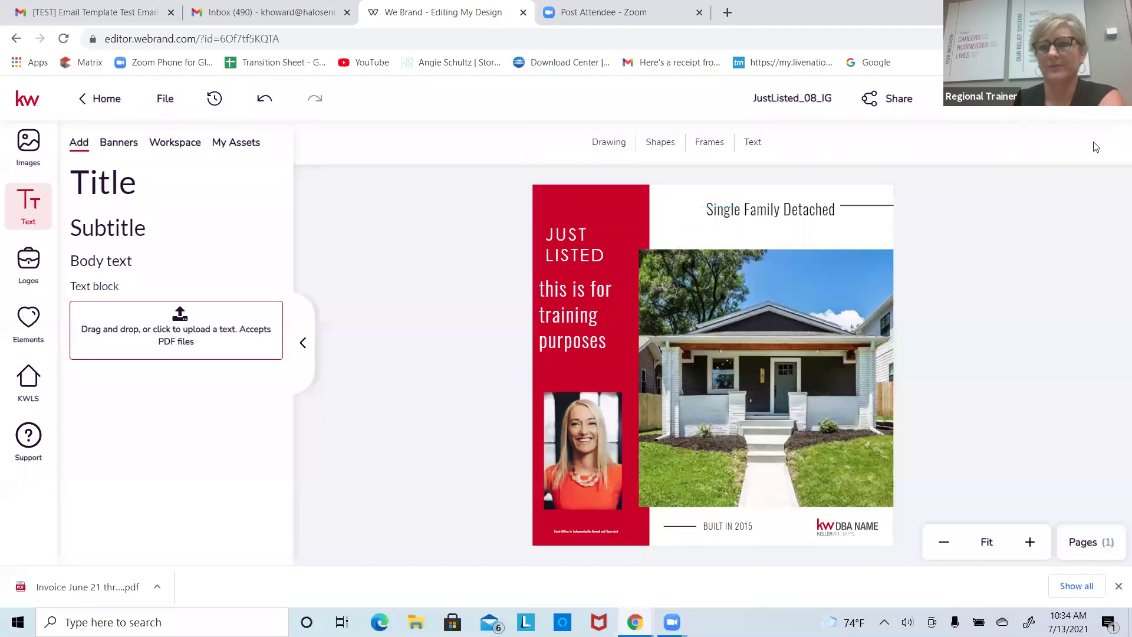
# Step: Duplicate the house photo, move and shrink the copy, then delete its image and frame
pyautogui.click(861, 298)
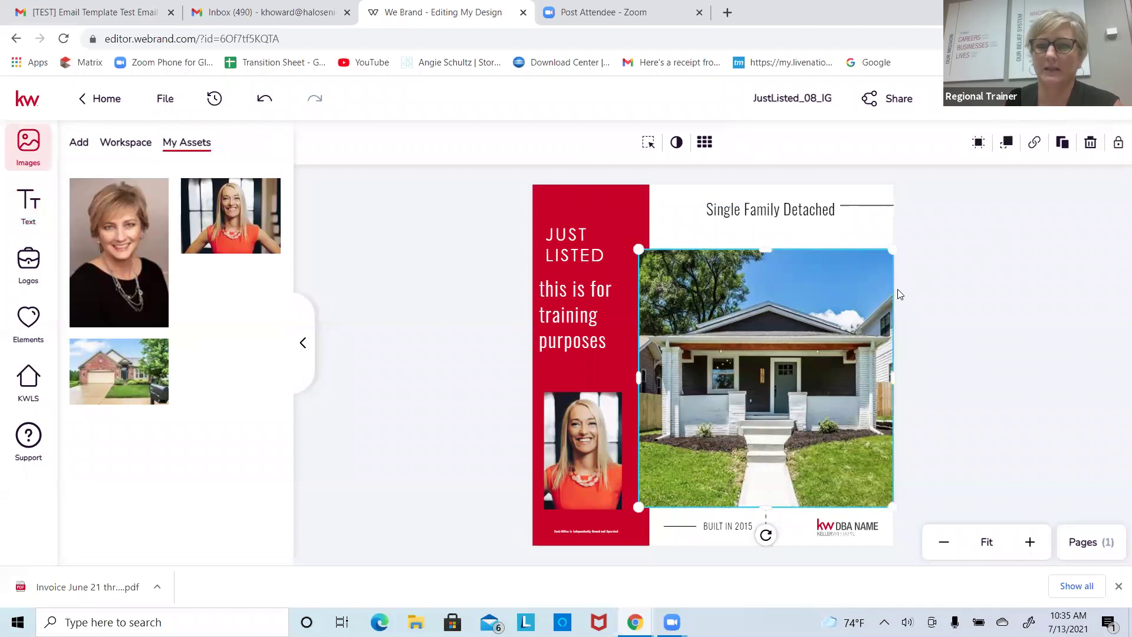
pyautogui.click(1062, 142)
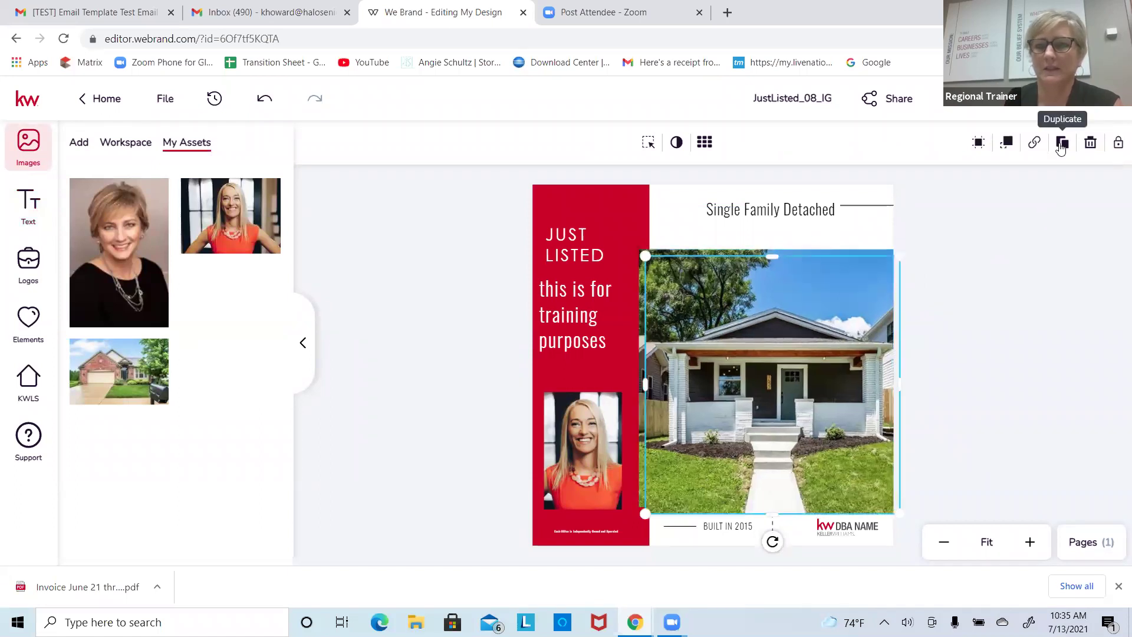
pyautogui.moveTo(724, 329); pyautogui.dragTo(588, 354)
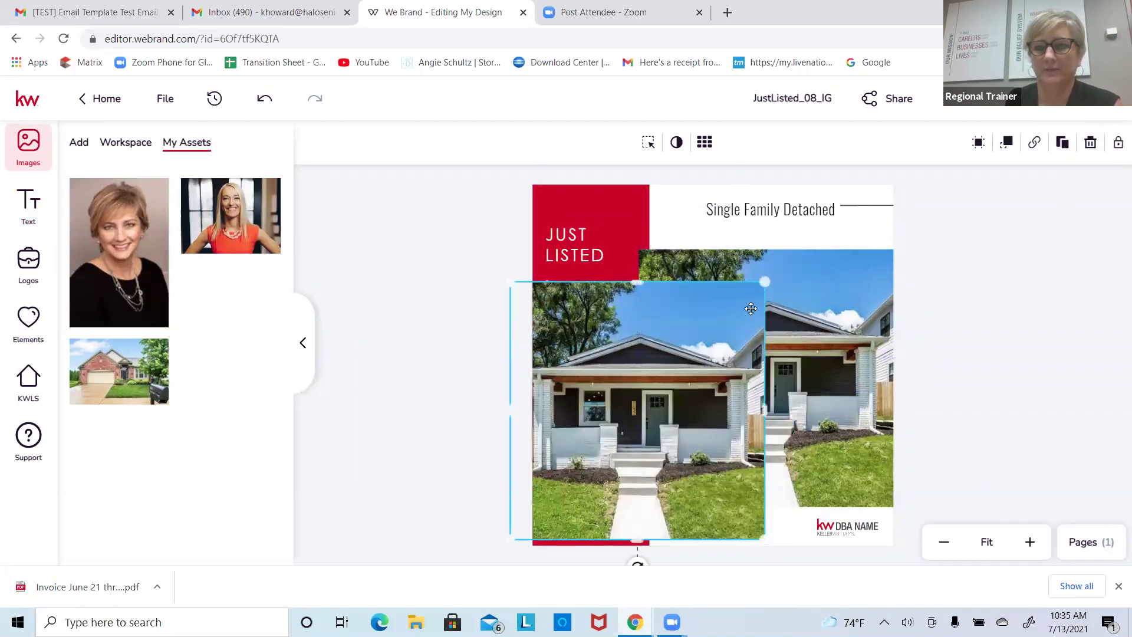
pyautogui.moveTo(764, 282); pyautogui.dragTo(705, 344)
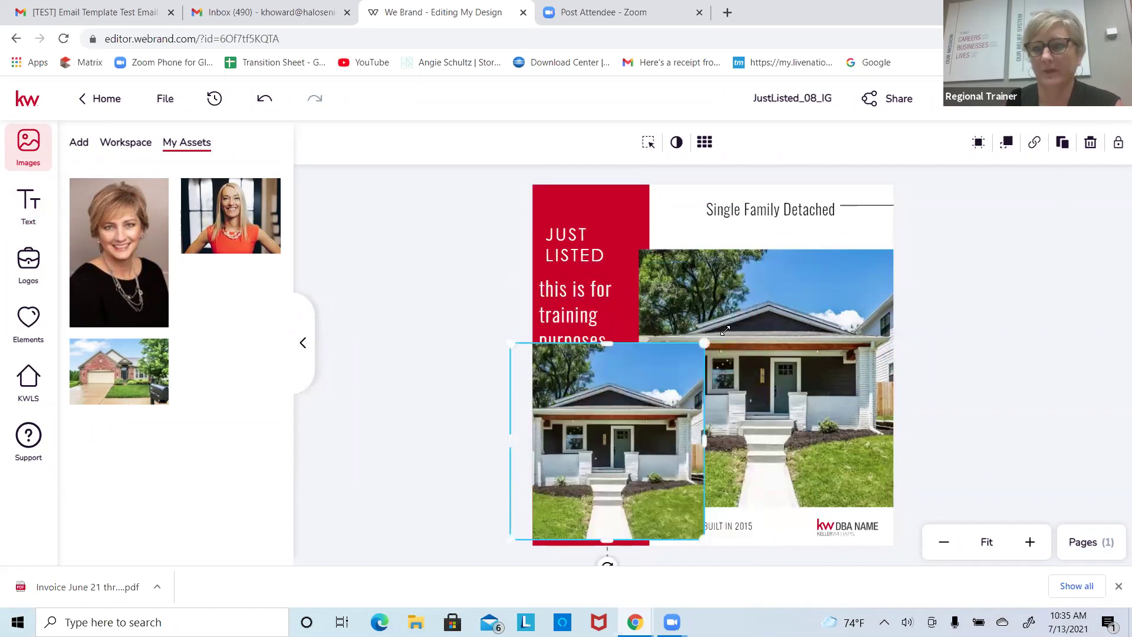
pyautogui.moveTo(658, 384); pyautogui.dragTo(739, 324)
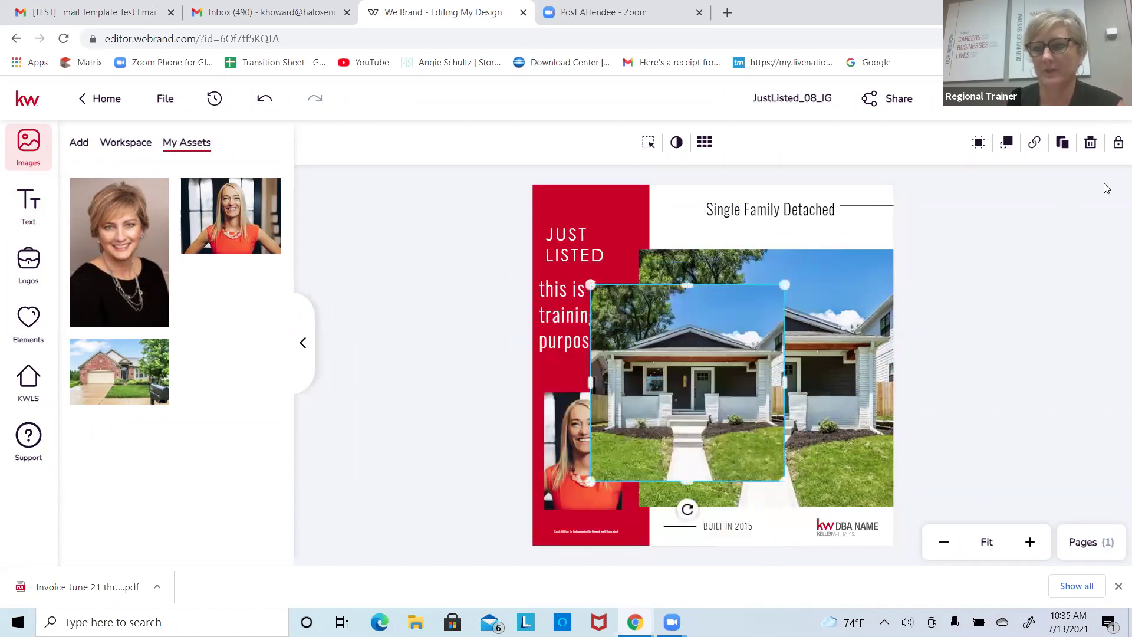
pyautogui.click(1091, 143)
pyautogui.click(737, 426)
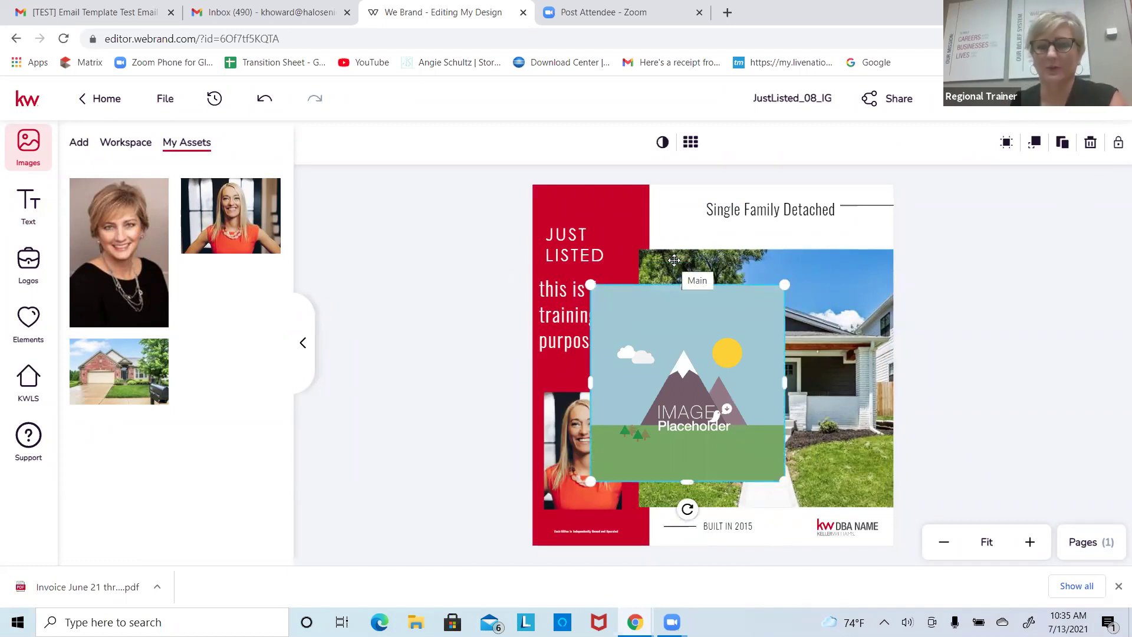
pyautogui.click(1090, 142)
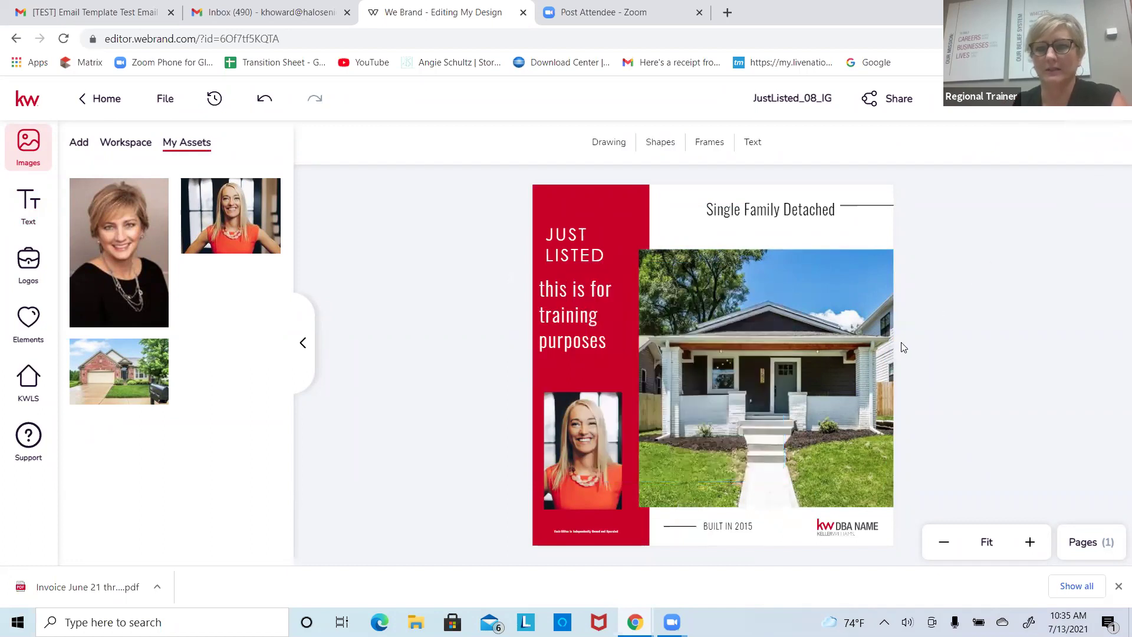
# Step: Select the house photo and agent headshot in turn, bringing up the saved image assets
pyautogui.click(862, 310)
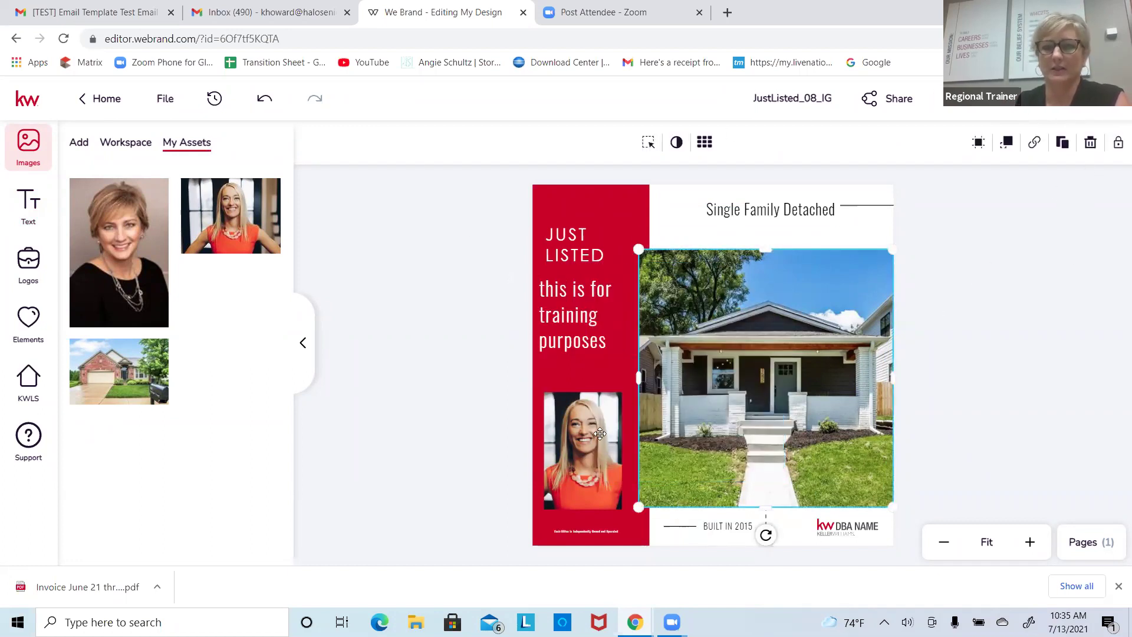
pyautogui.click(568, 450)
pyautogui.click(716, 378)
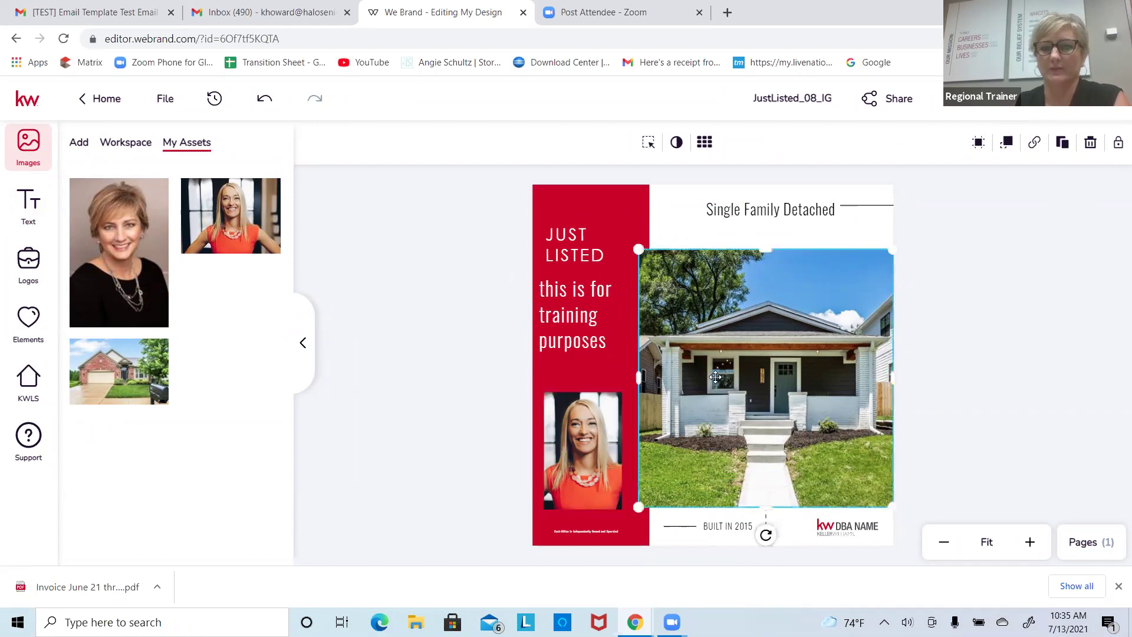
pyautogui.click(599, 443)
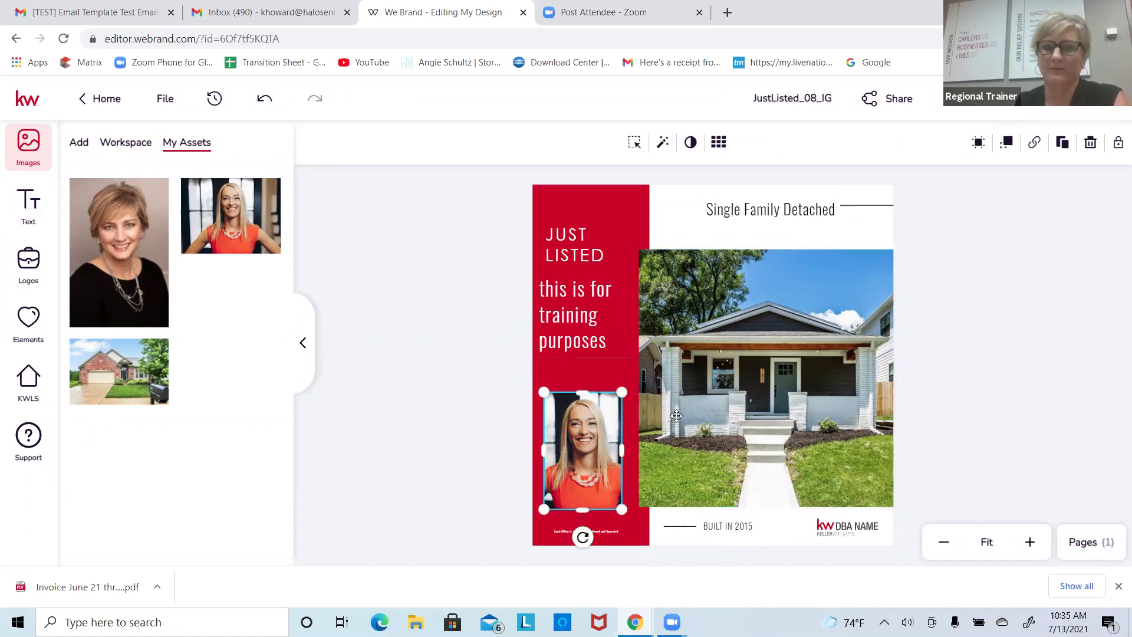
pyautogui.click(695, 417)
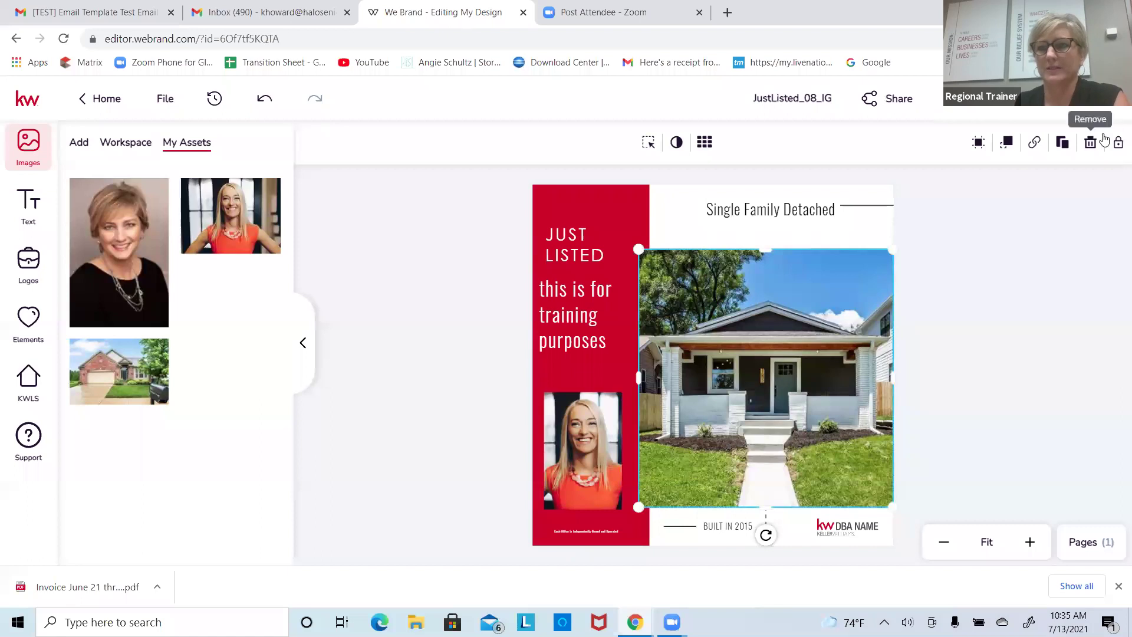
pyautogui.click(598, 434)
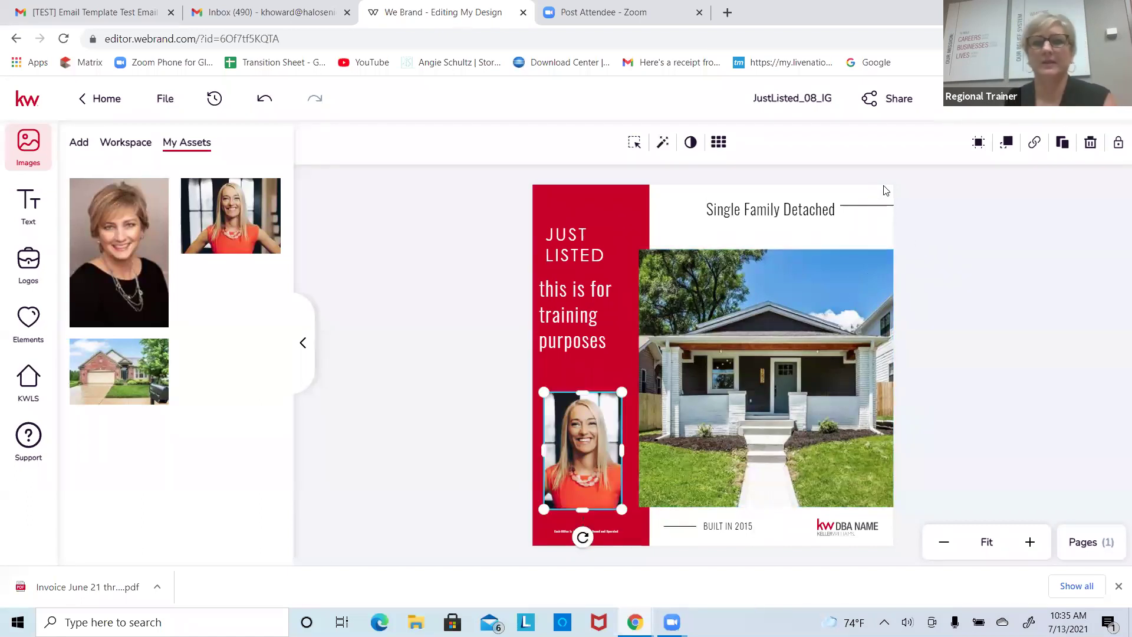
# Step: Search the stock graphics for 'ho' to find house icons and browse the results
pyautogui.click(26, 328)
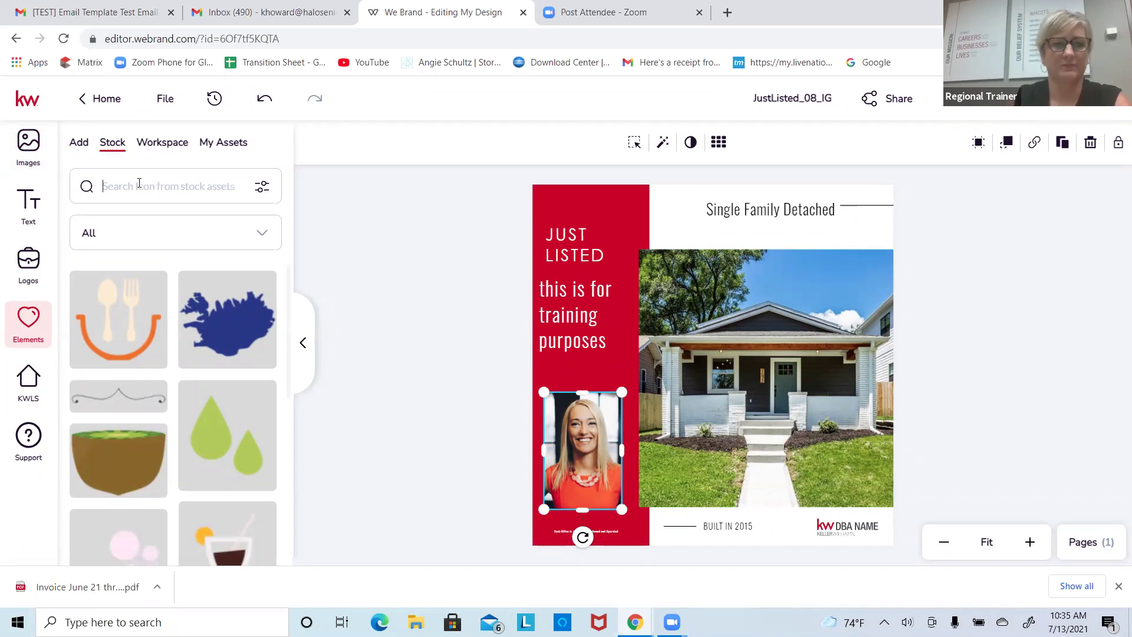
pyautogui.write('house')
pyautogui.press('Return')
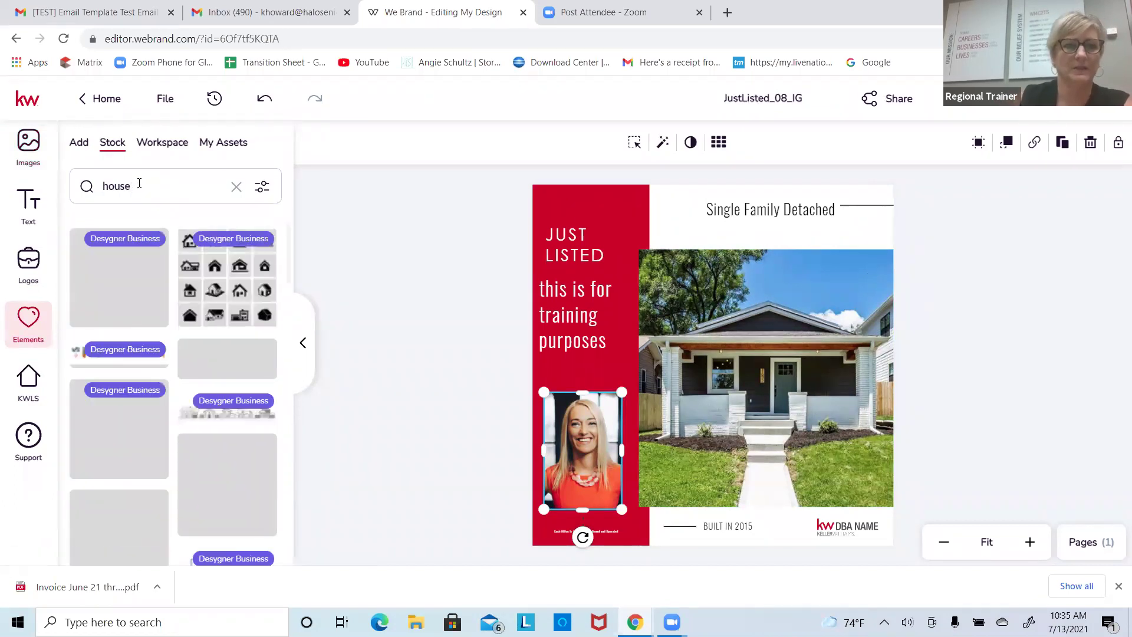
pyautogui.moveTo(290, 248); pyautogui.dragTo(284, 451)
pyautogui.scroll(-3, 277, 469)
pyautogui.scroll(6, 275, 460)
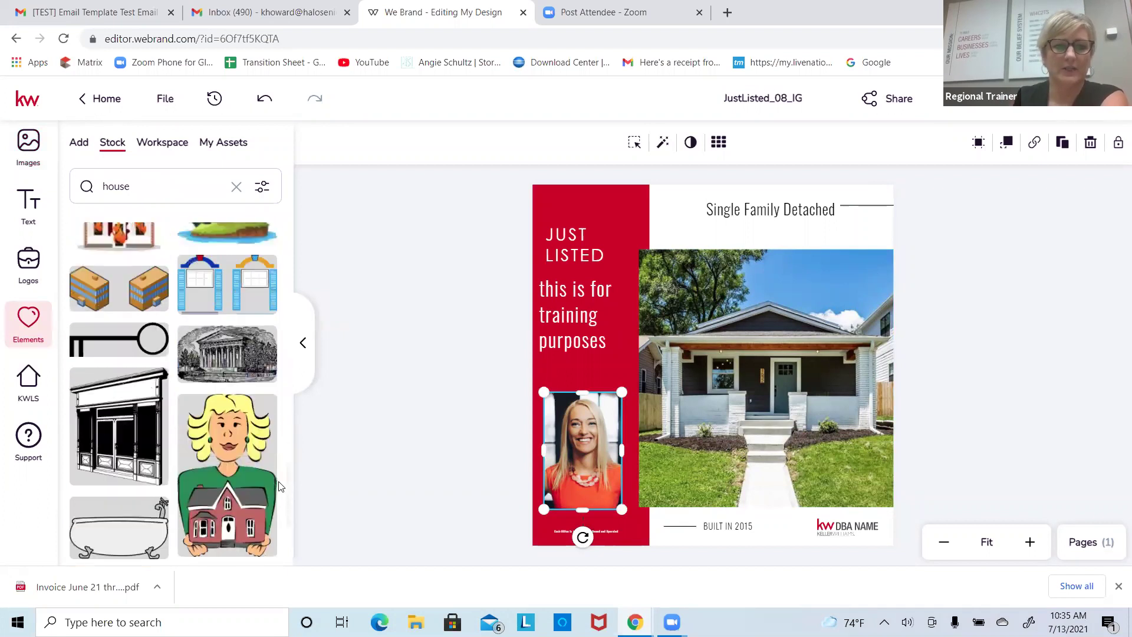
pyautogui.scroll(-6, 274, 457)
pyautogui.scroll(4, 271, 454)
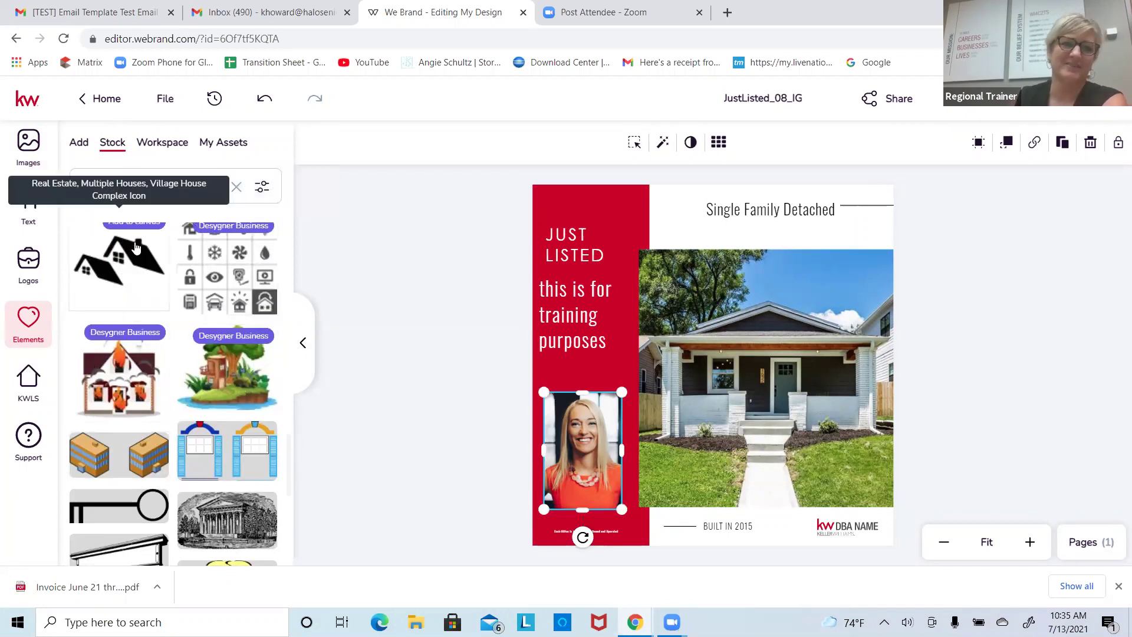
# Step: Drop the black rooftops icon onto the listing photo, then undo it to keep the photo
pyautogui.moveTo(127, 267); pyautogui.dragTo(674, 318)
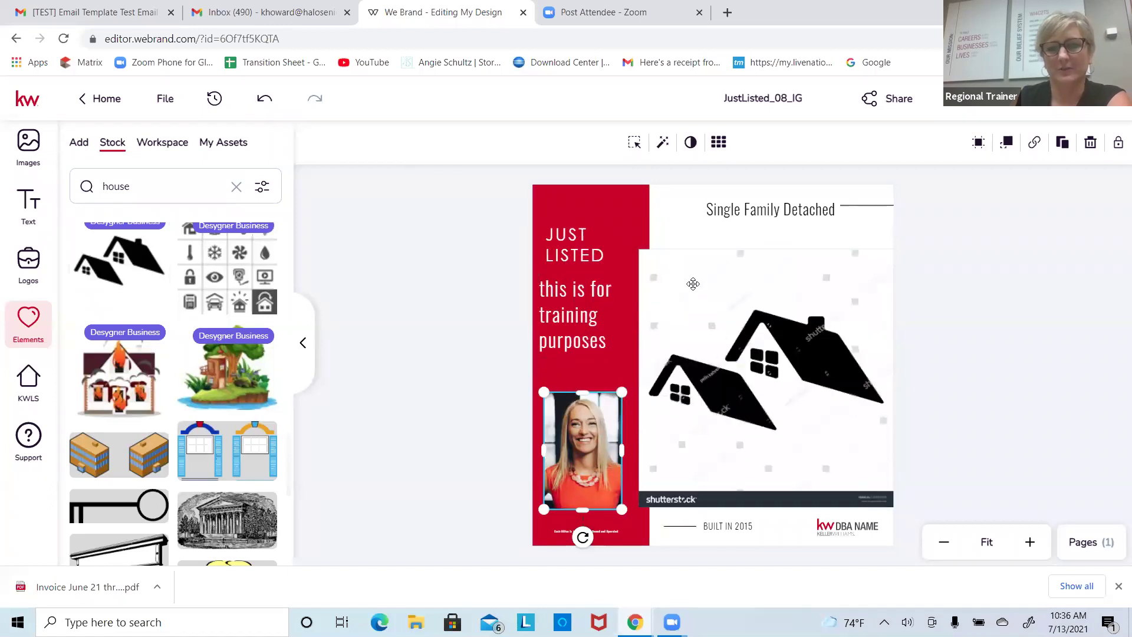
pyautogui.click(665, 272)
pyautogui.click(265, 98)
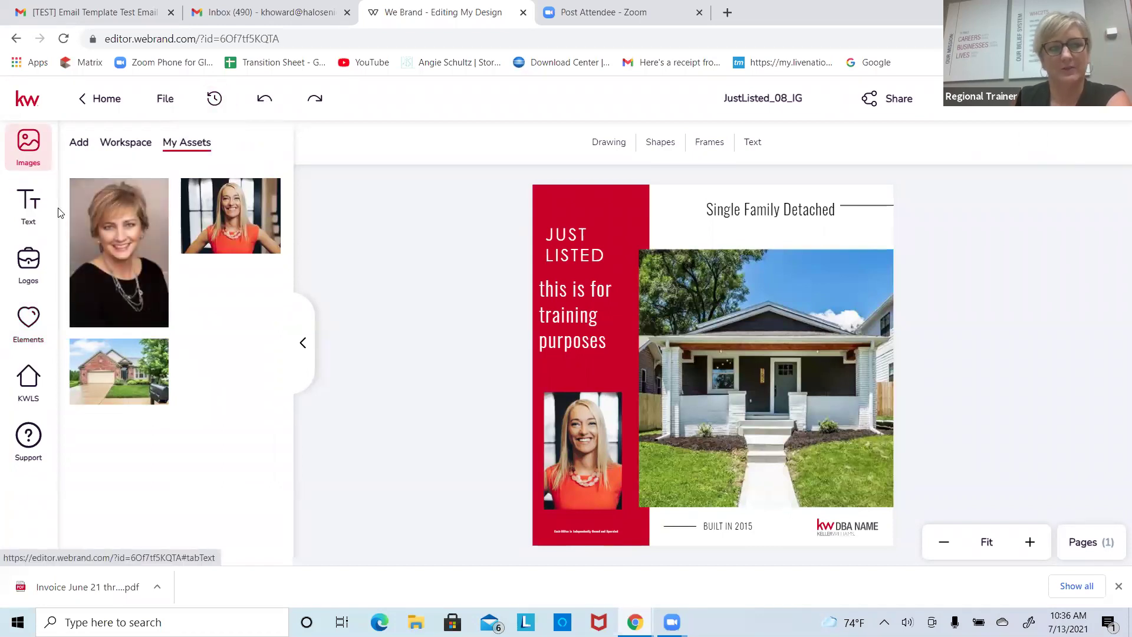
# Step: Browse the Elements library's Workspace icons and saved element assets
pyautogui.click(28, 321)
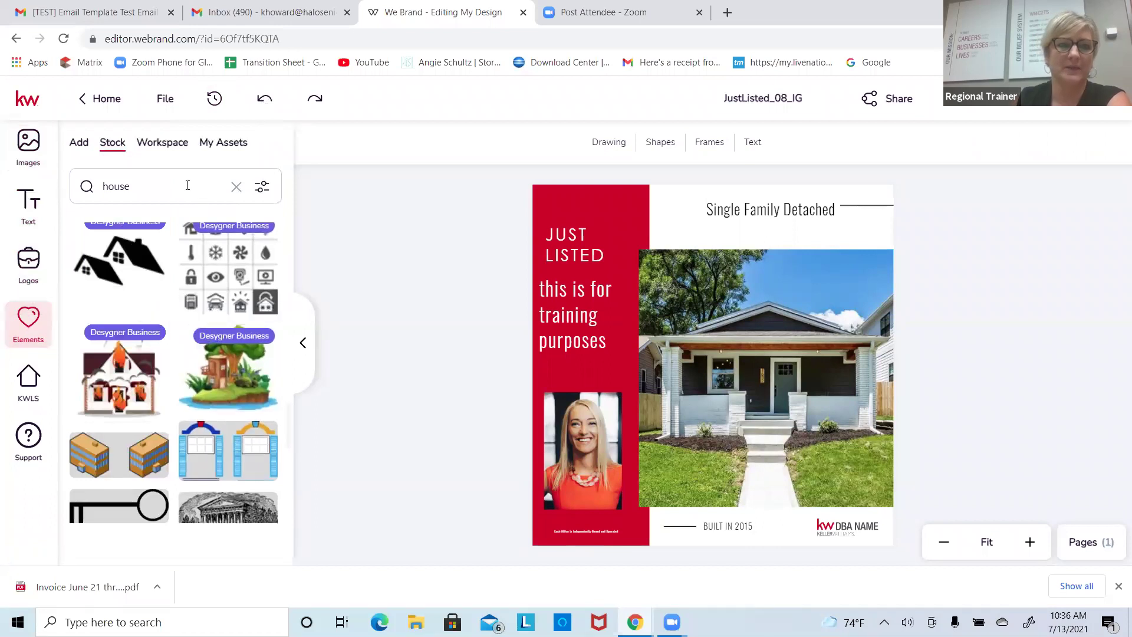
pyautogui.click(155, 145)
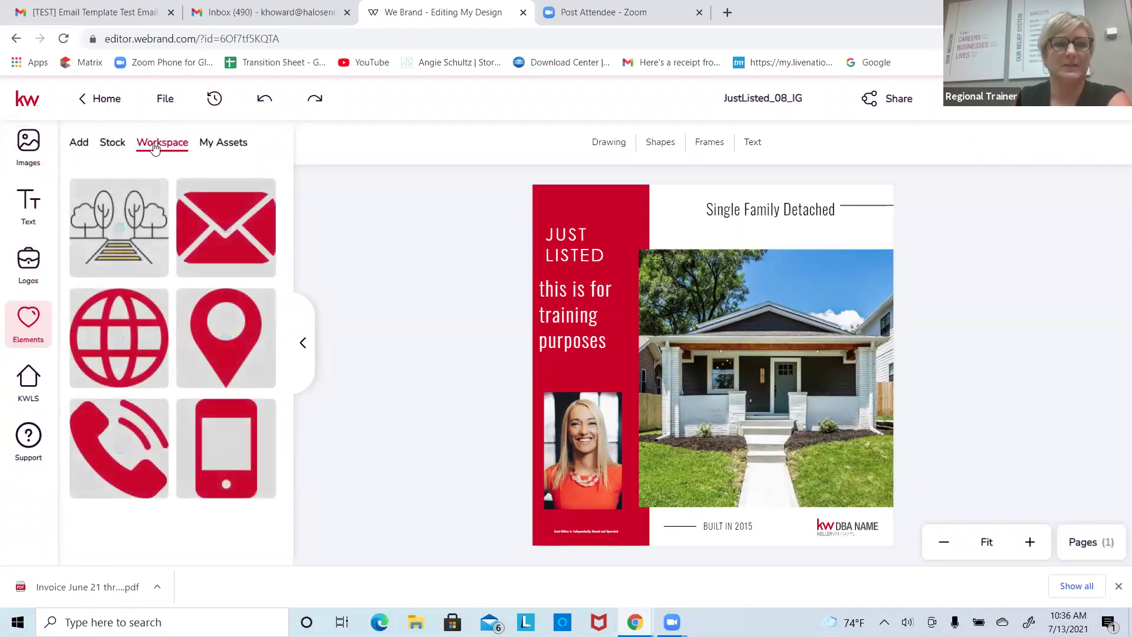
pyautogui.click(207, 146)
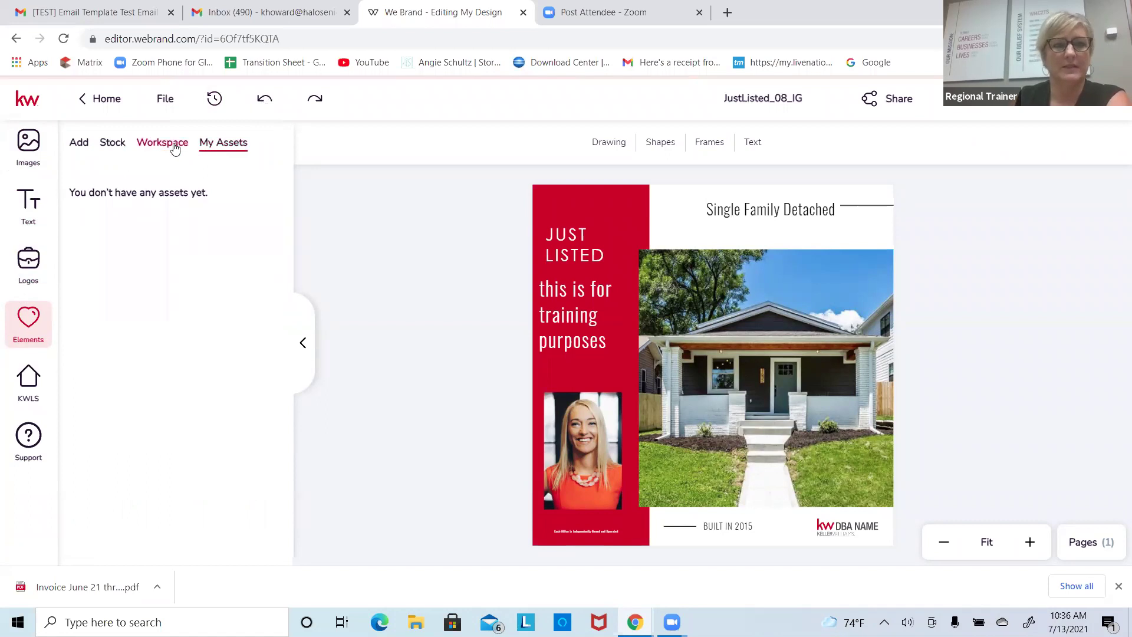
pyautogui.click(174, 147)
pyautogui.click(107, 149)
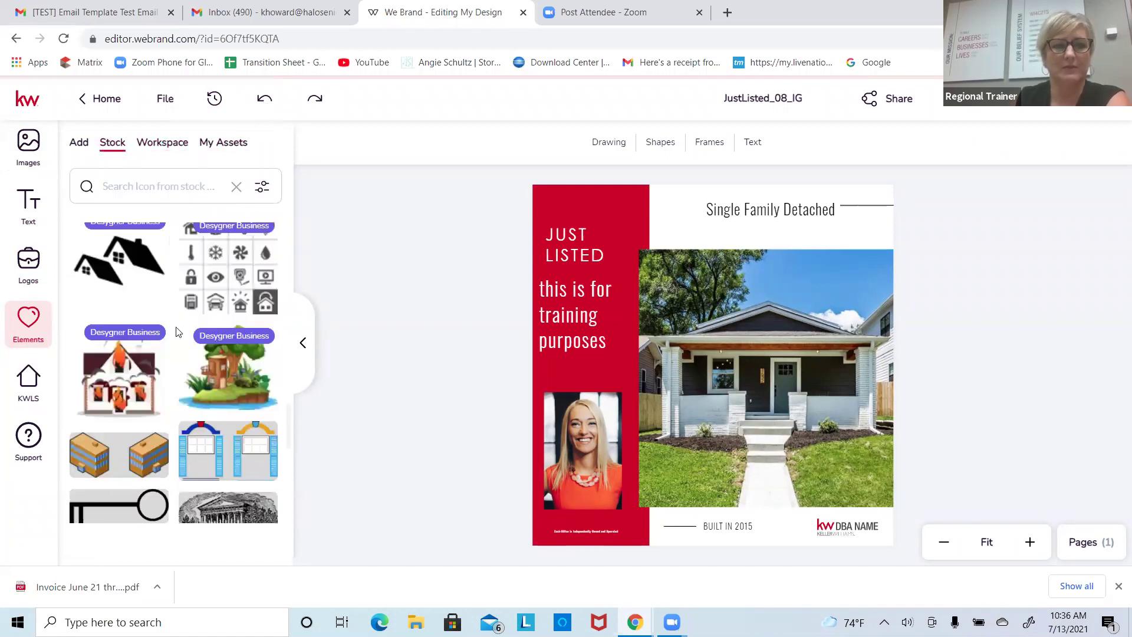
# Step: Search stock elements for 'dog', then add the red envelope icon from Workspace onto the design
pyautogui.click(182, 181)
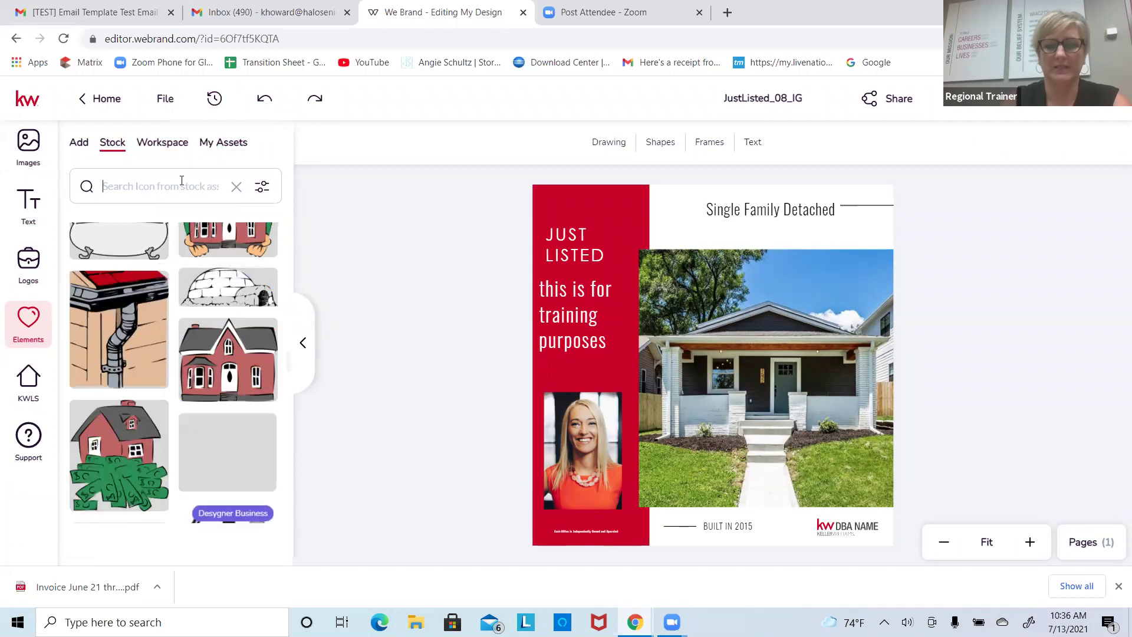
pyautogui.write('dog')
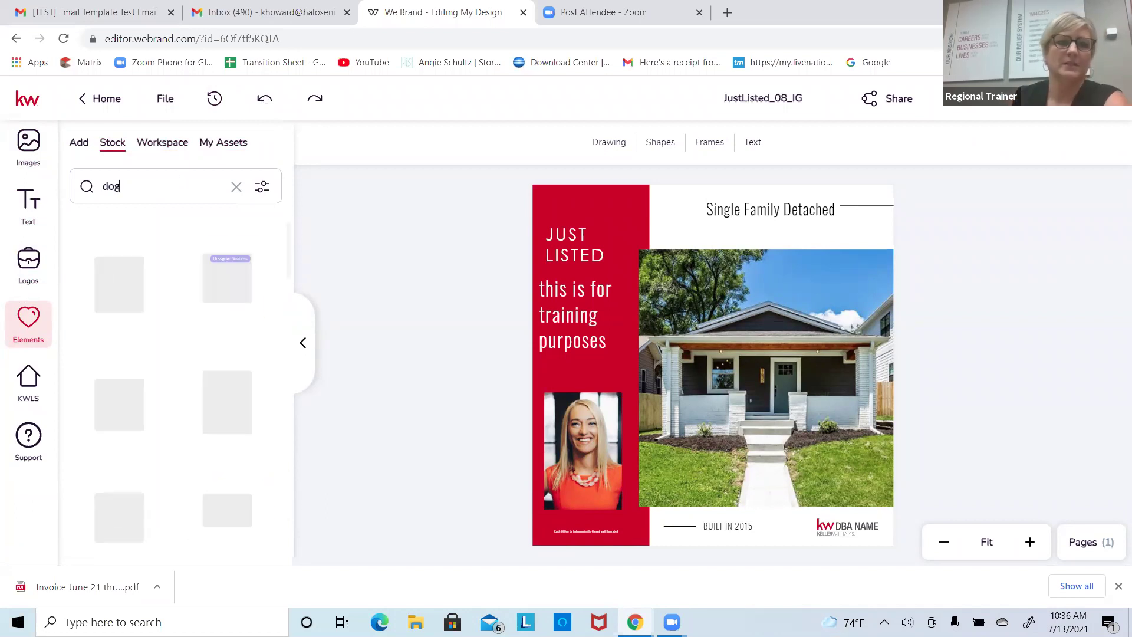
pyautogui.scroll(-5, 254, 365)
pyautogui.scroll(-5, 267, 377)
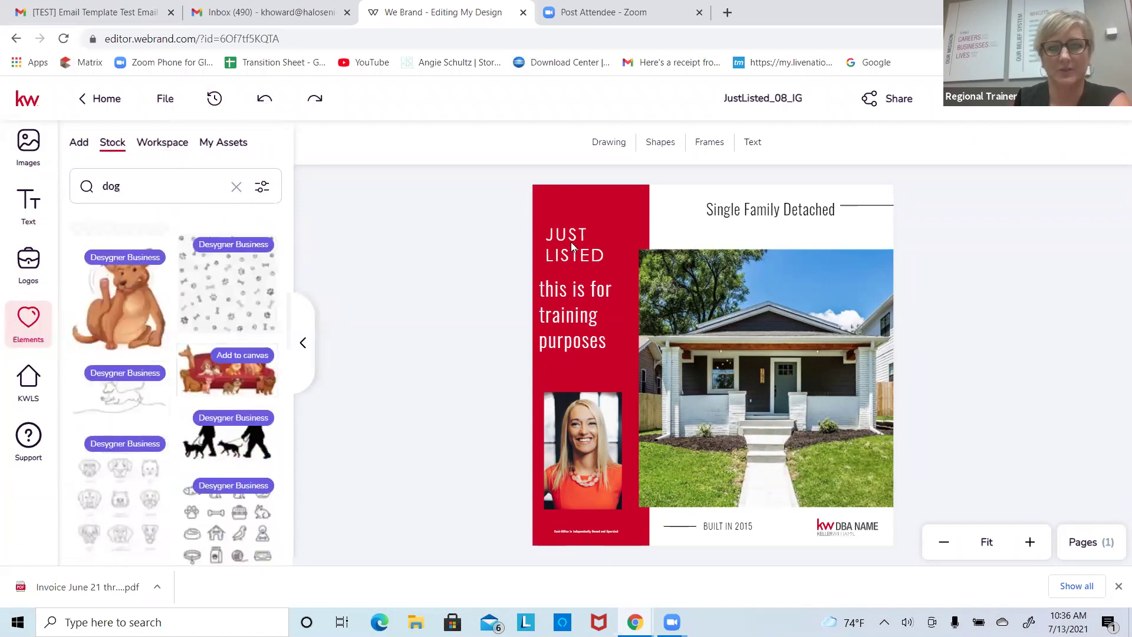
pyautogui.click(170, 145)
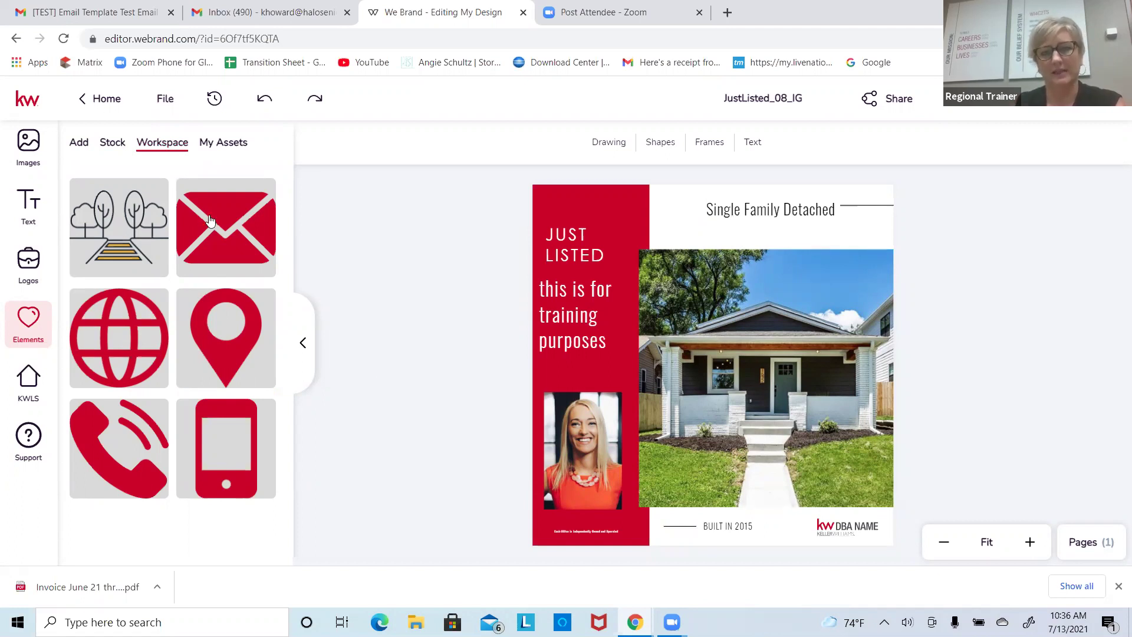
pyautogui.moveTo(206, 213); pyautogui.dragTo(741, 478)
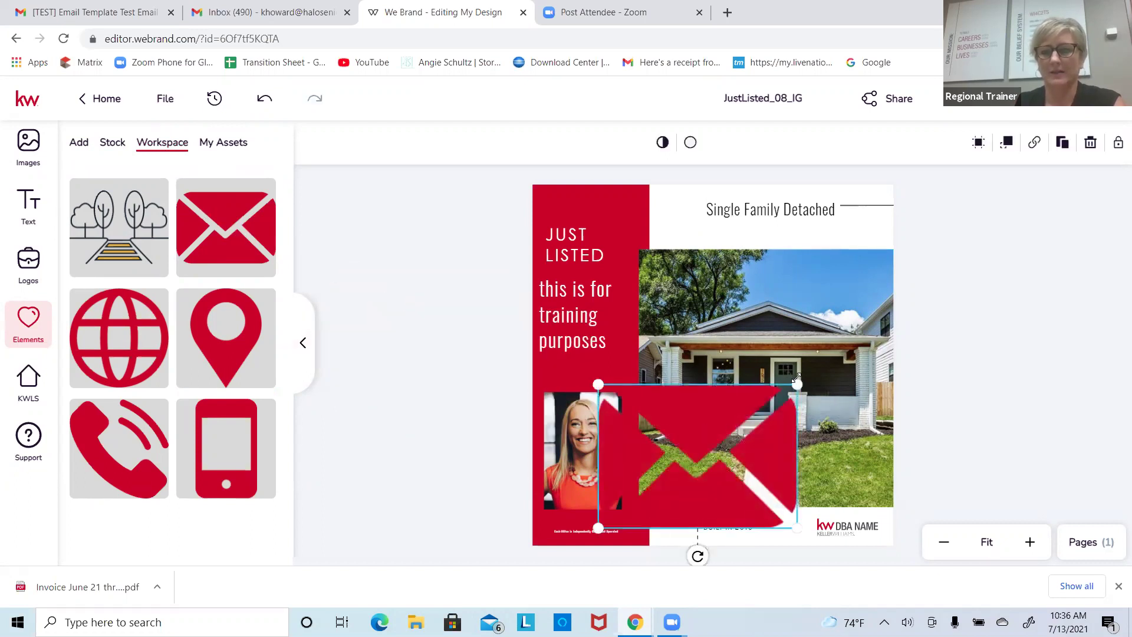
# Step: Shrink the envelope icon and replace the 'Single Family Detached' header with the agent's e-mail username
pyautogui.moveTo(797, 386); pyautogui.dragTo(678, 205)
pyautogui.click(718, 212)
pyautogui.doubleClick(718, 212)
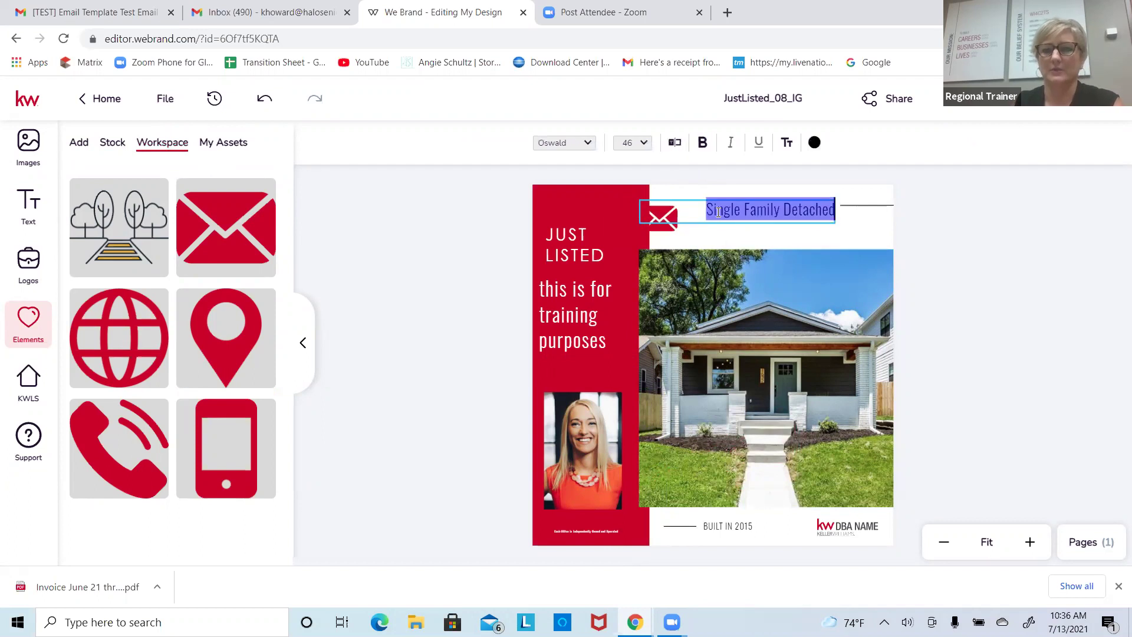
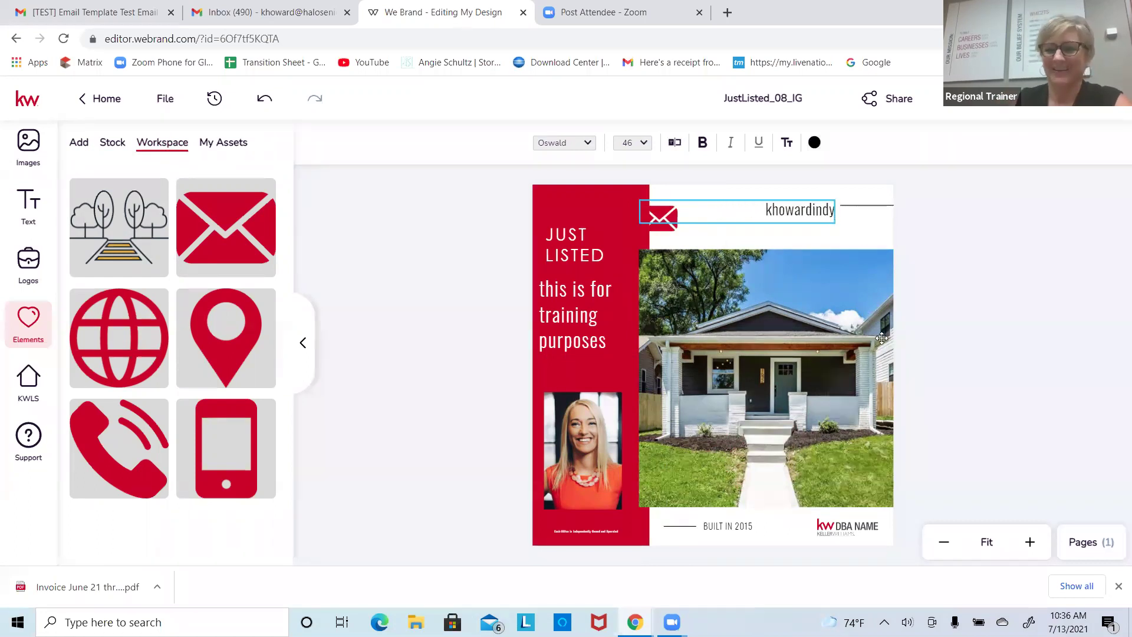
pyautogui.click(29, 383)
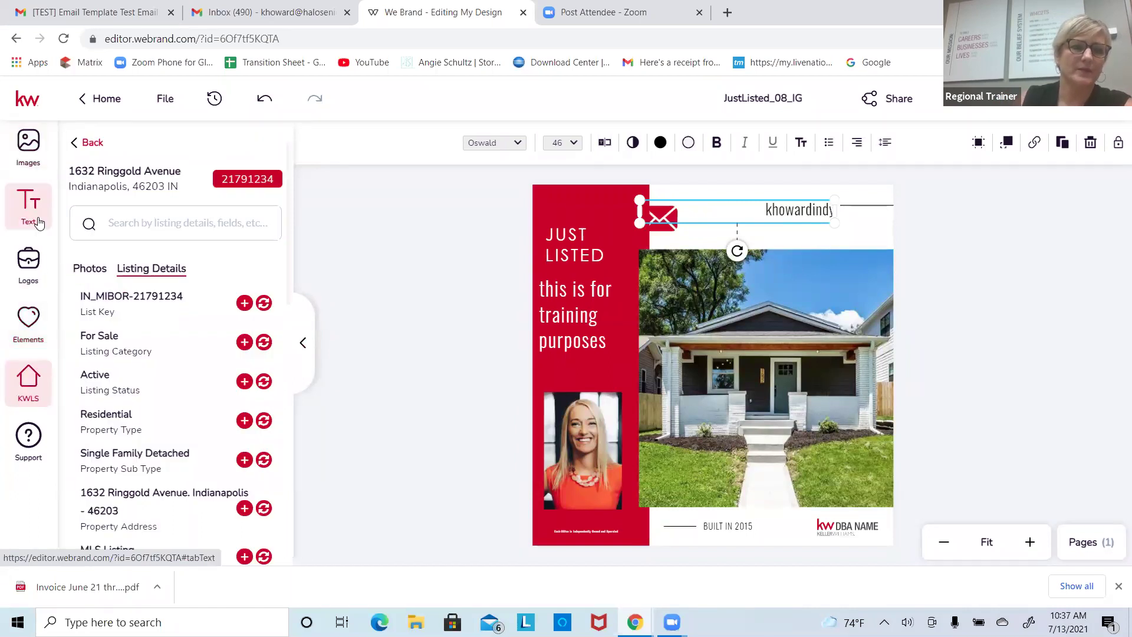
# Step: Deselect the header, view the image upload options, and select the bottom-right KW DBA NAME logo
pyautogui.click(356, 237)
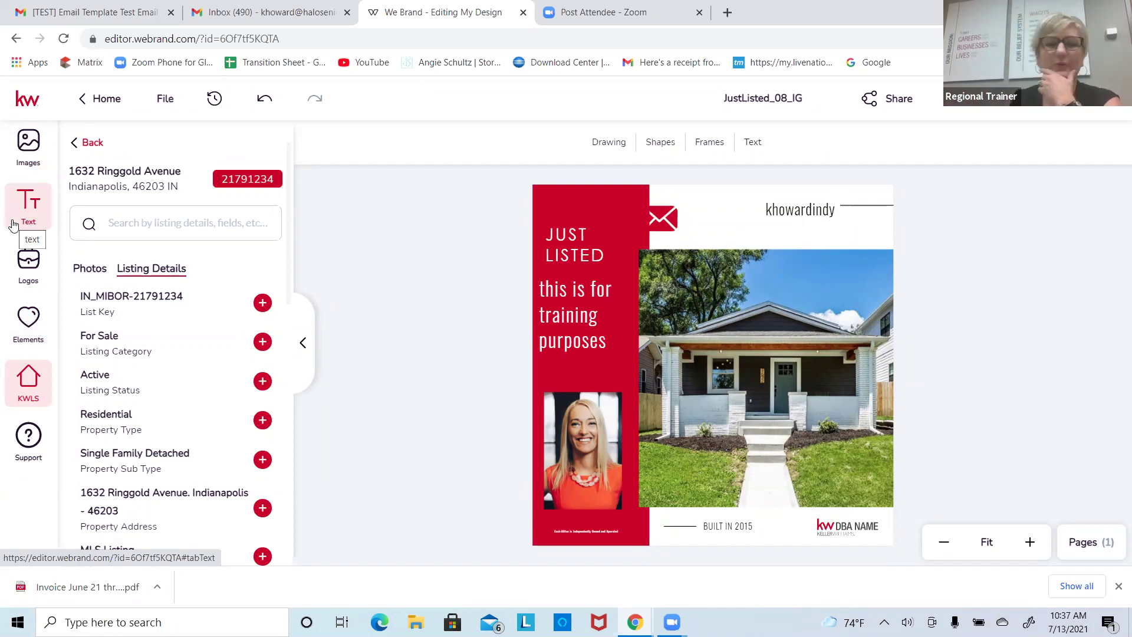
pyautogui.click(29, 147)
pyautogui.moveTo(208, 191)
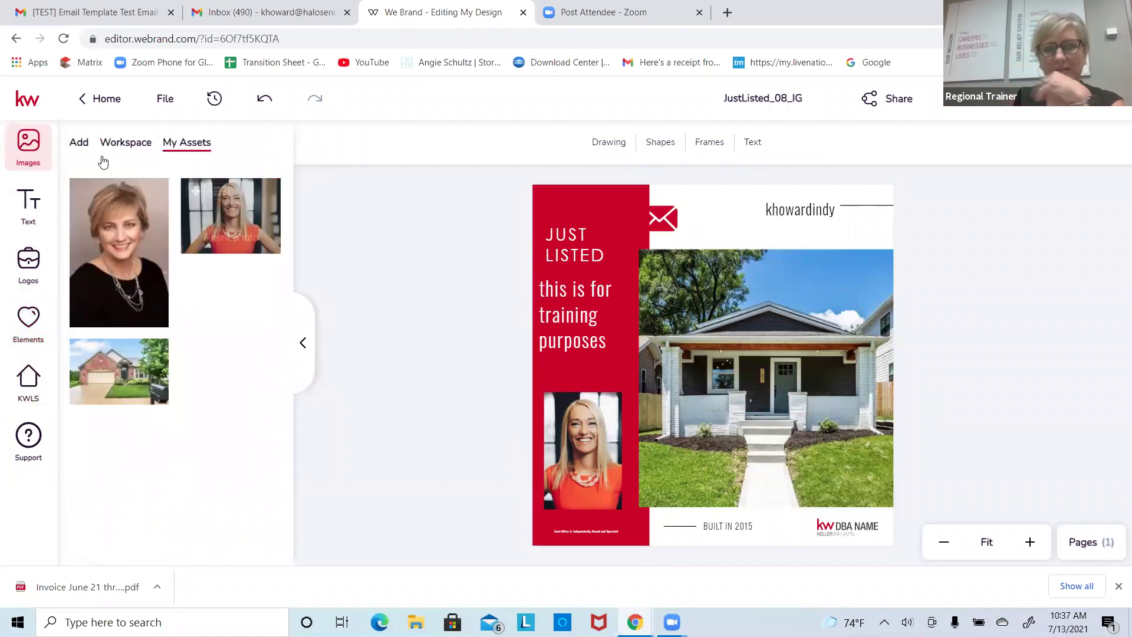
pyautogui.click(78, 142)
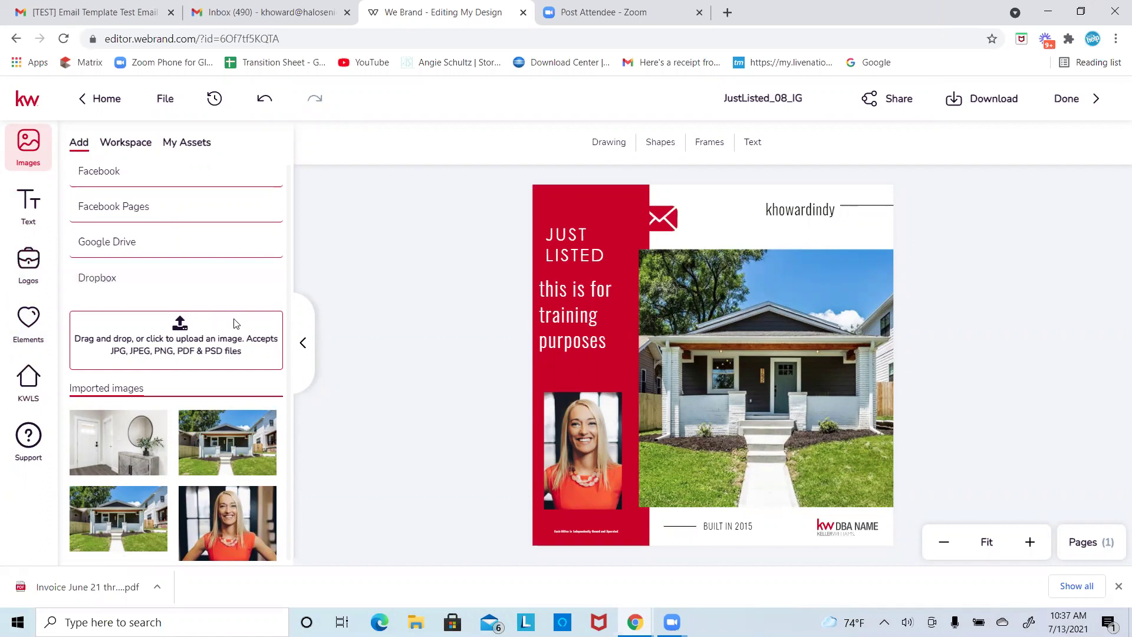
pyautogui.click(850, 520)
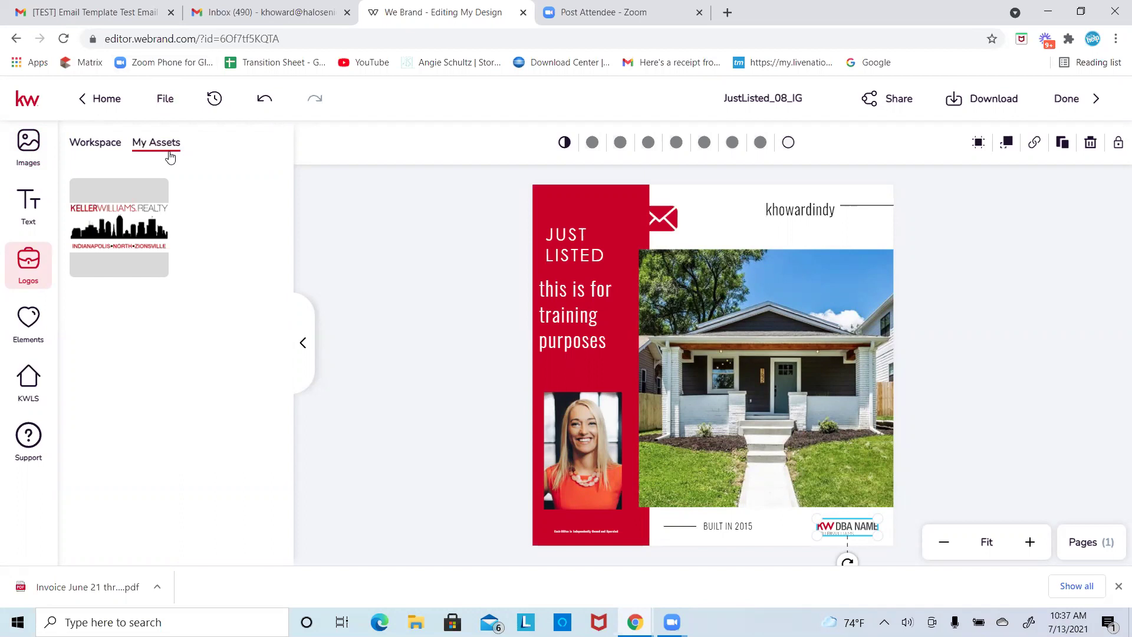
# Step: Raise the computer's sound volume to 99
pyautogui.press('XF86AudioRaiseVolume')
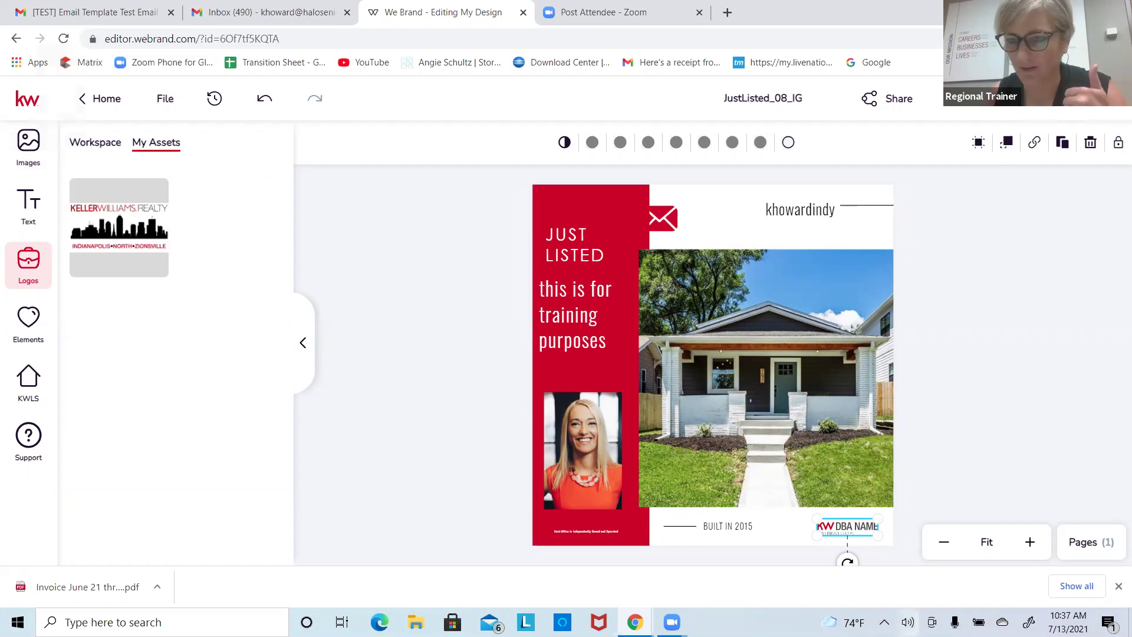
pyautogui.click(908, 622)
pyautogui.moveTo(1056, 590); pyautogui.dragTo(1083, 592)
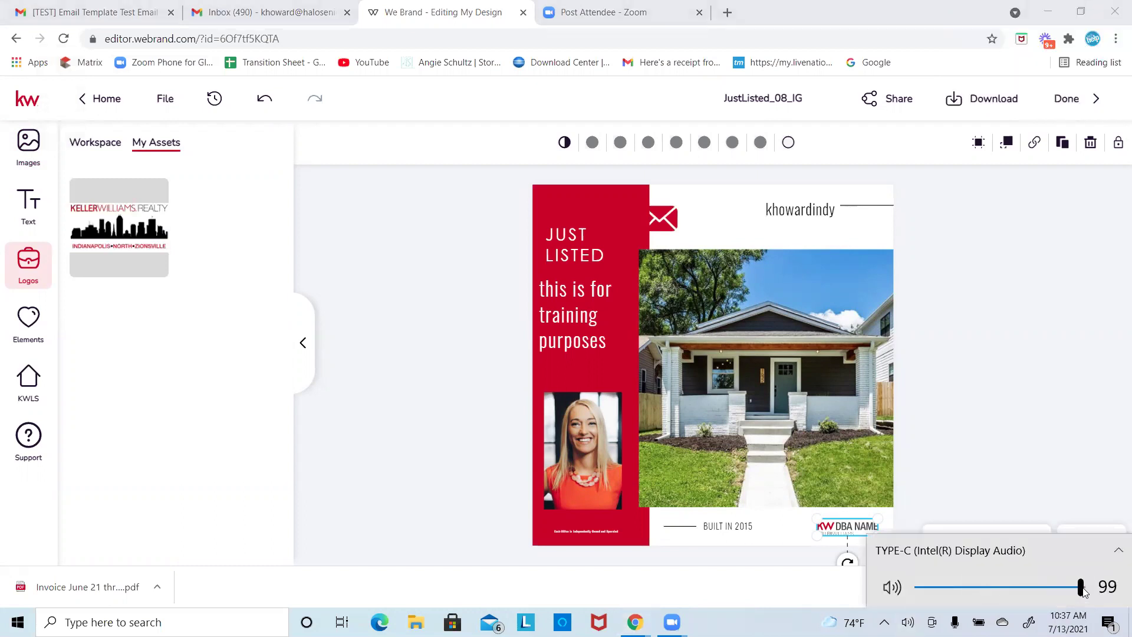
pyautogui.click(410, 330)
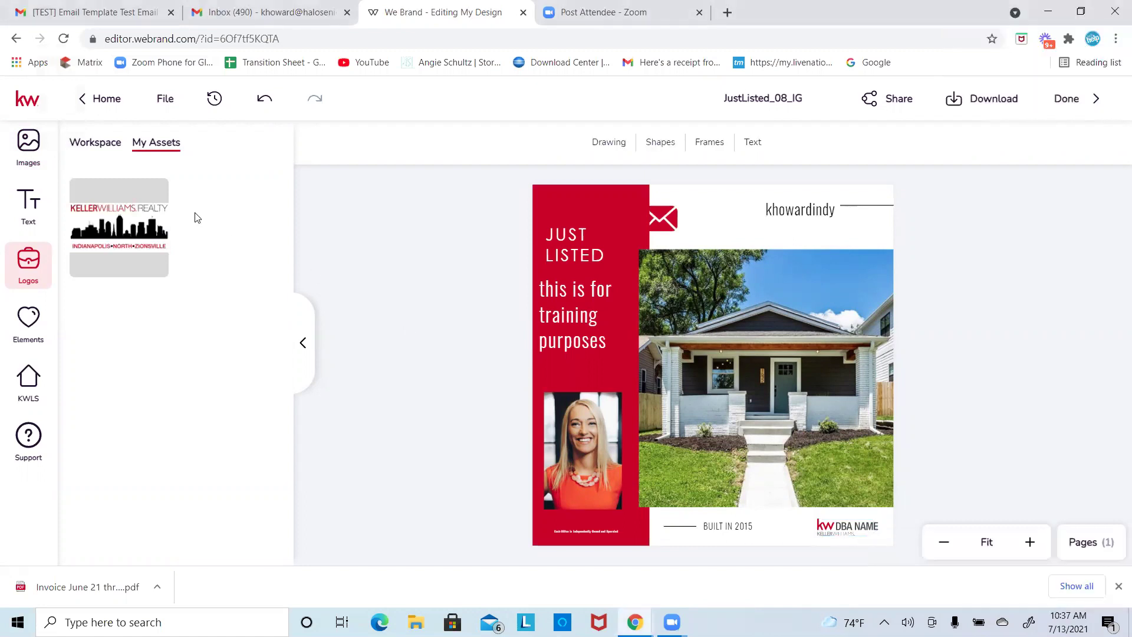
# Step: Replace the bottom-right KW DBA NAME logo with the Keller Williams skyline logo, enlarged and placed in the corner
pyautogui.click(145, 224)
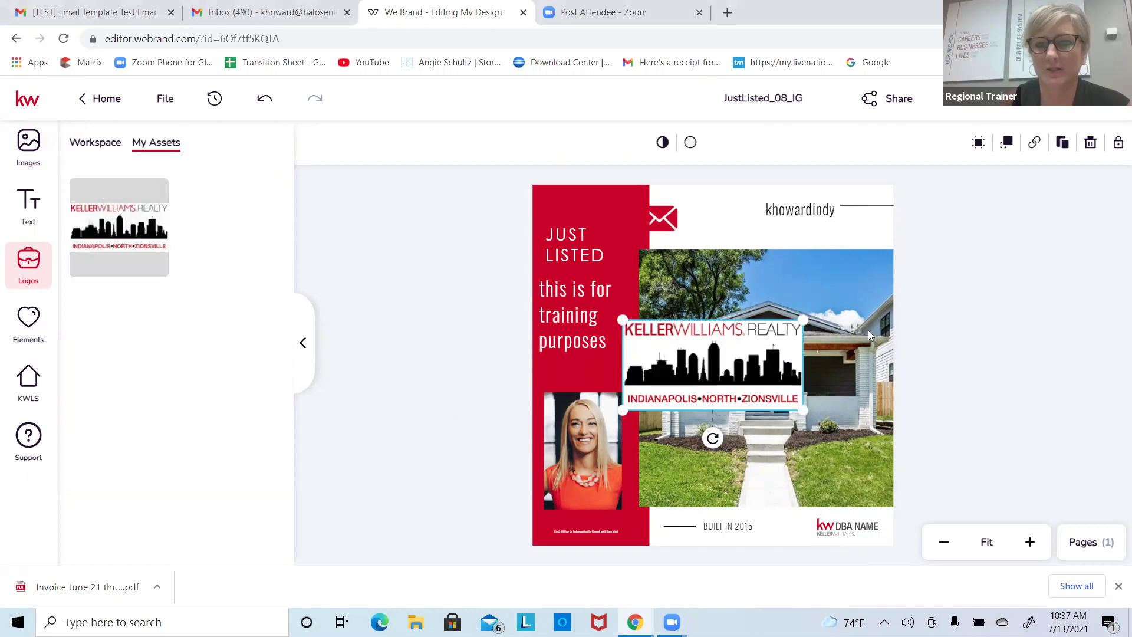
pyautogui.click(1090, 143)
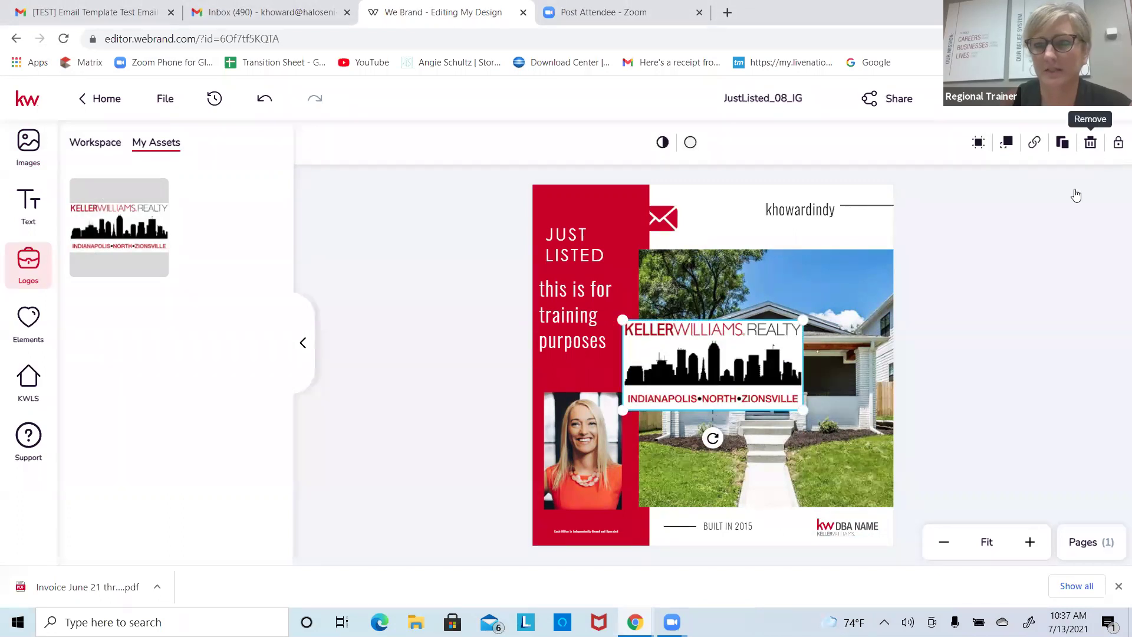
pyautogui.click(835, 527)
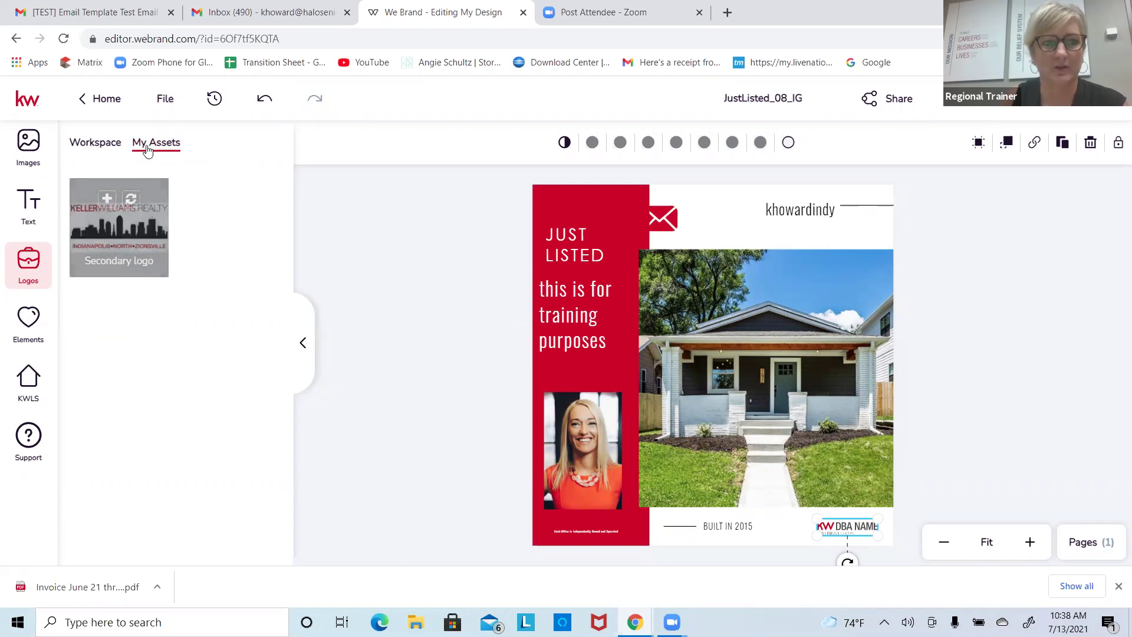
pyautogui.moveTo(133, 221)
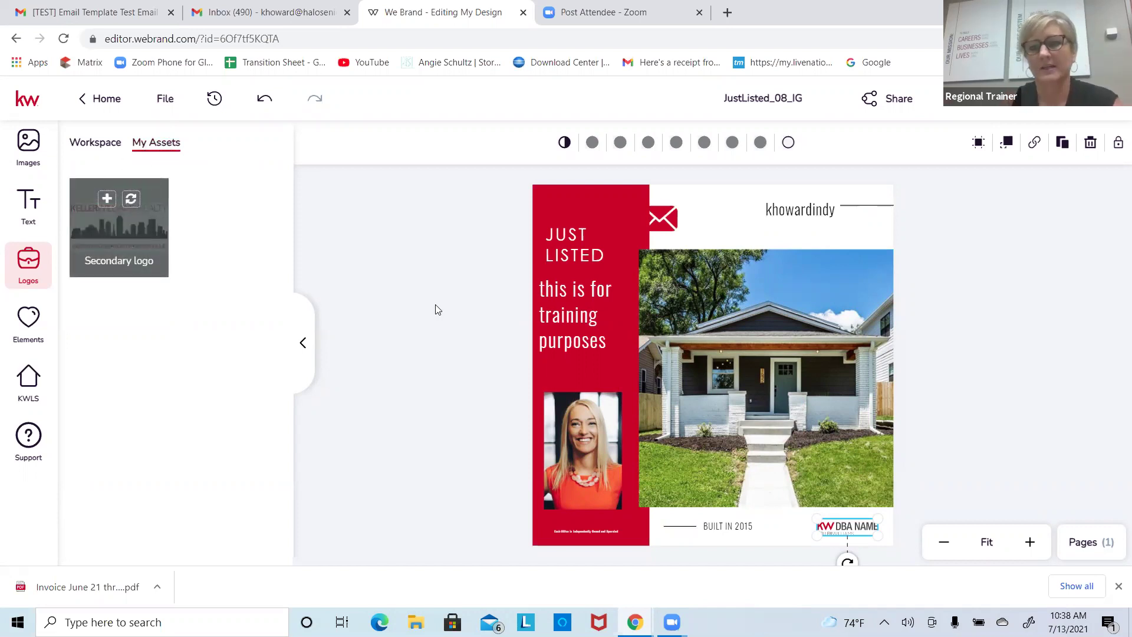
pyautogui.click(131, 198)
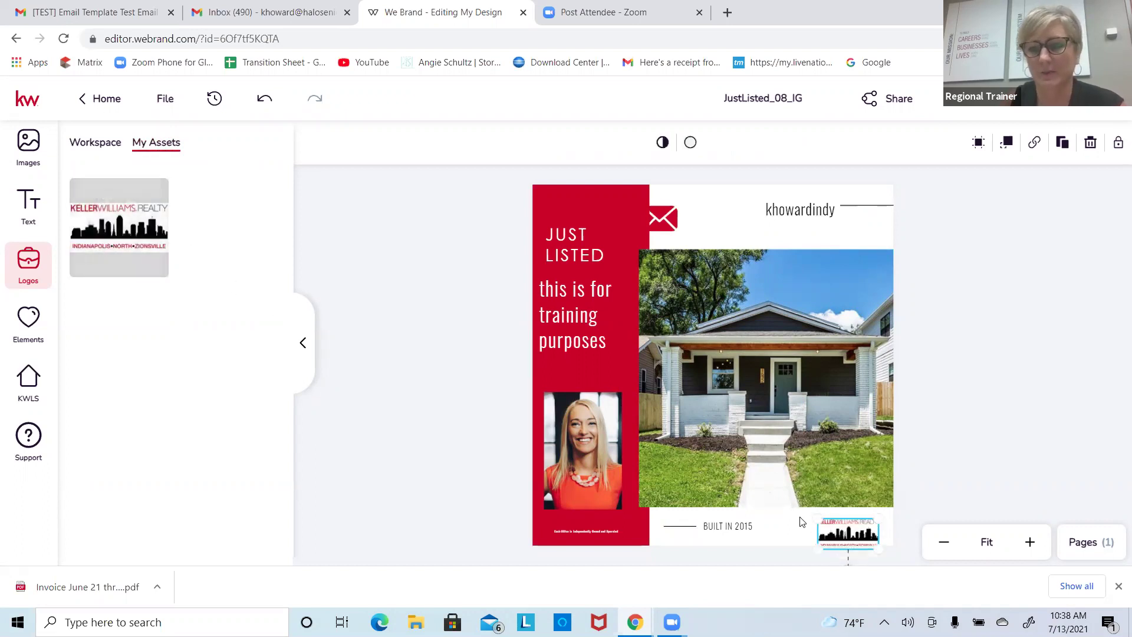
pyautogui.moveTo(817, 517); pyautogui.dragTo(774, 487)
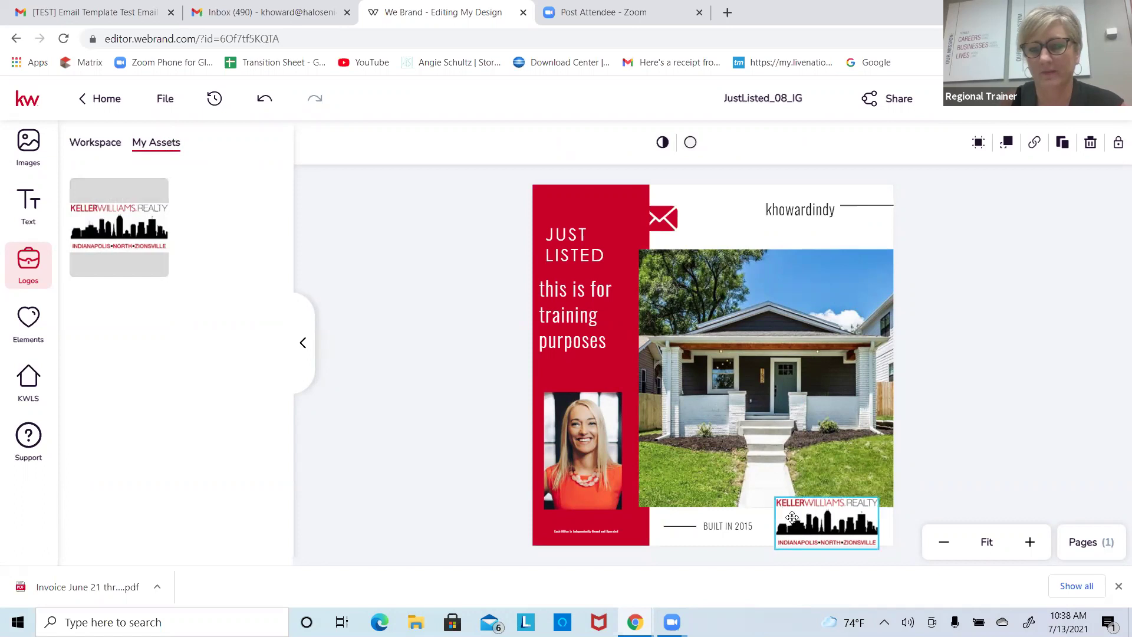
pyautogui.moveTo(797, 526); pyautogui.dragTo(803, 517)
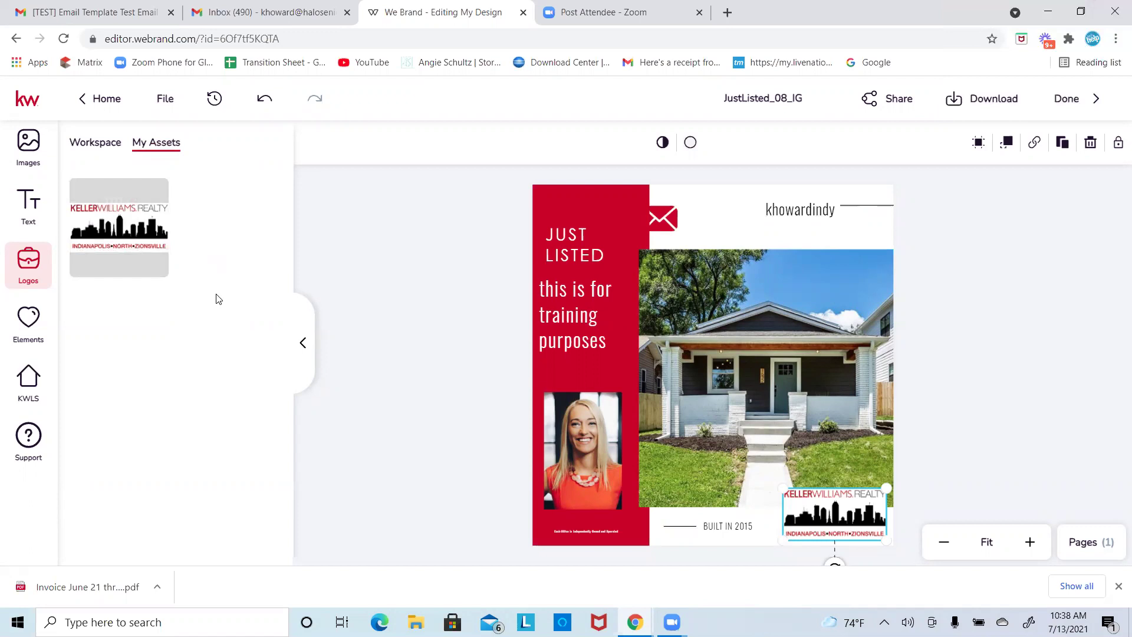
pyautogui.click(48, 343)
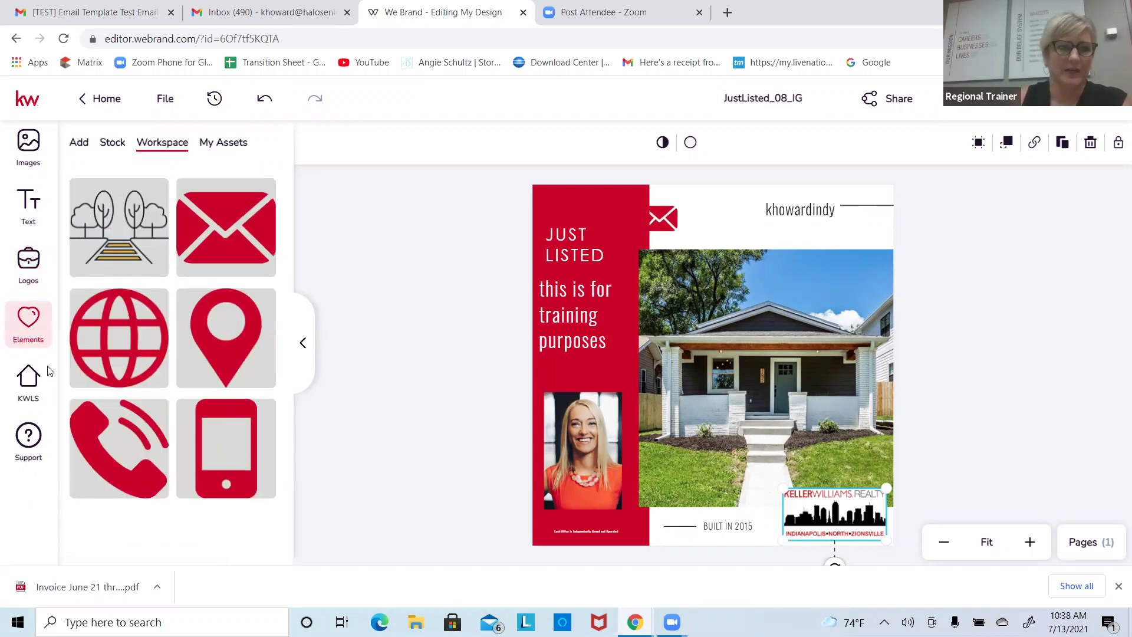
pyautogui.click(29, 453)
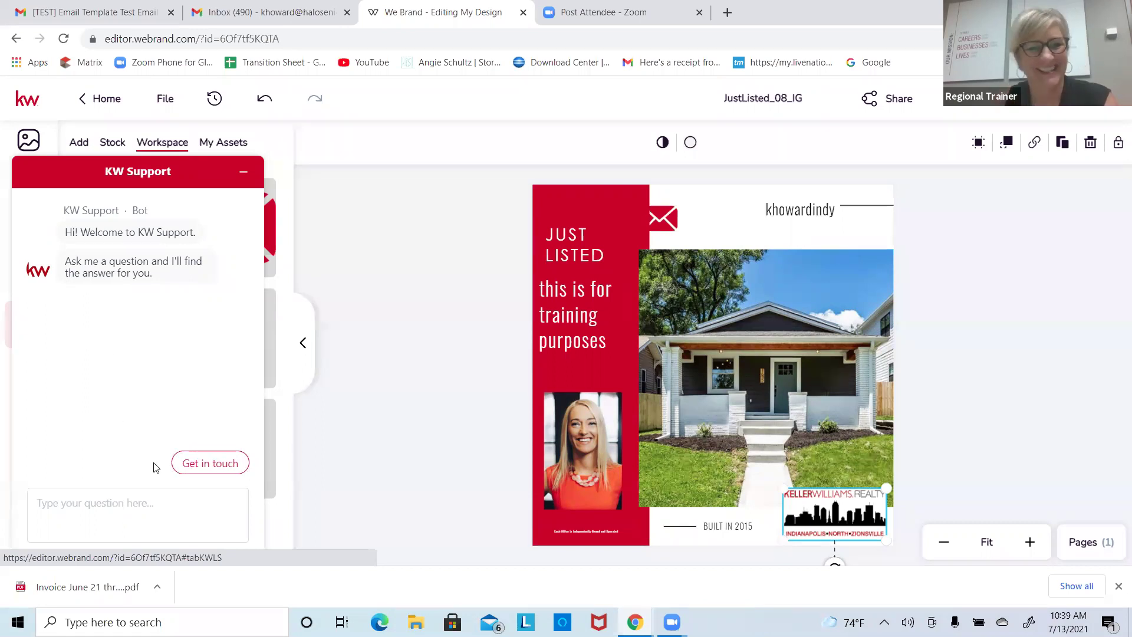
pyautogui.click(188, 466)
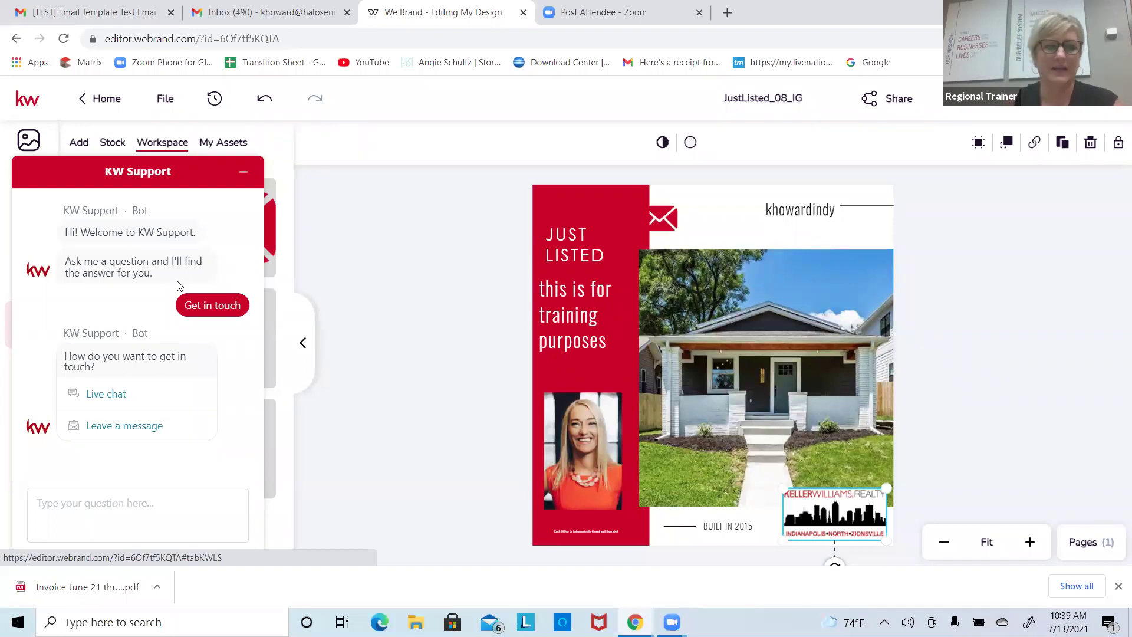
pyautogui.click(110, 394)
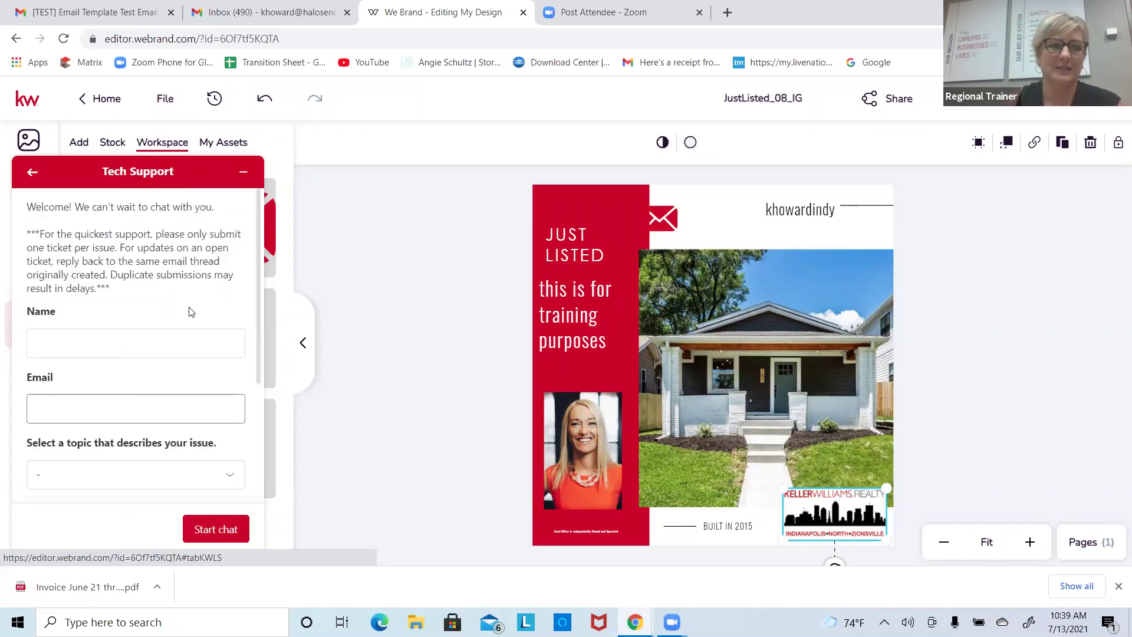
pyautogui.scroll(-3, 192, 295)
pyautogui.moveTo(260, 337); pyautogui.dragTo(263, 254)
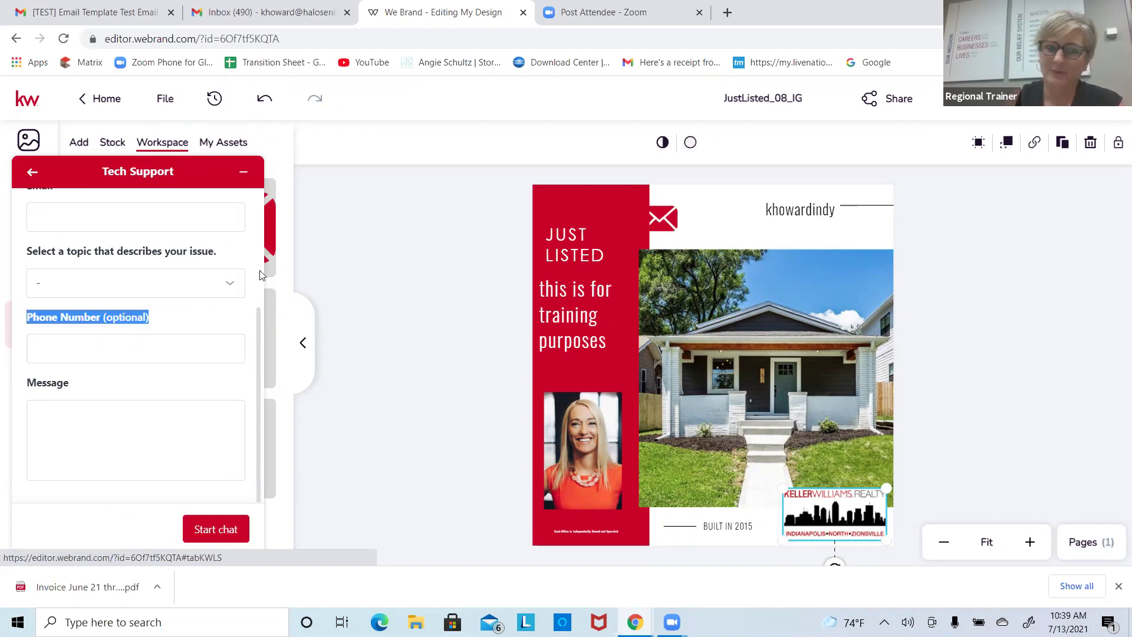
pyautogui.scroll(1, 260, 279)
pyautogui.scroll(2, 261, 281)
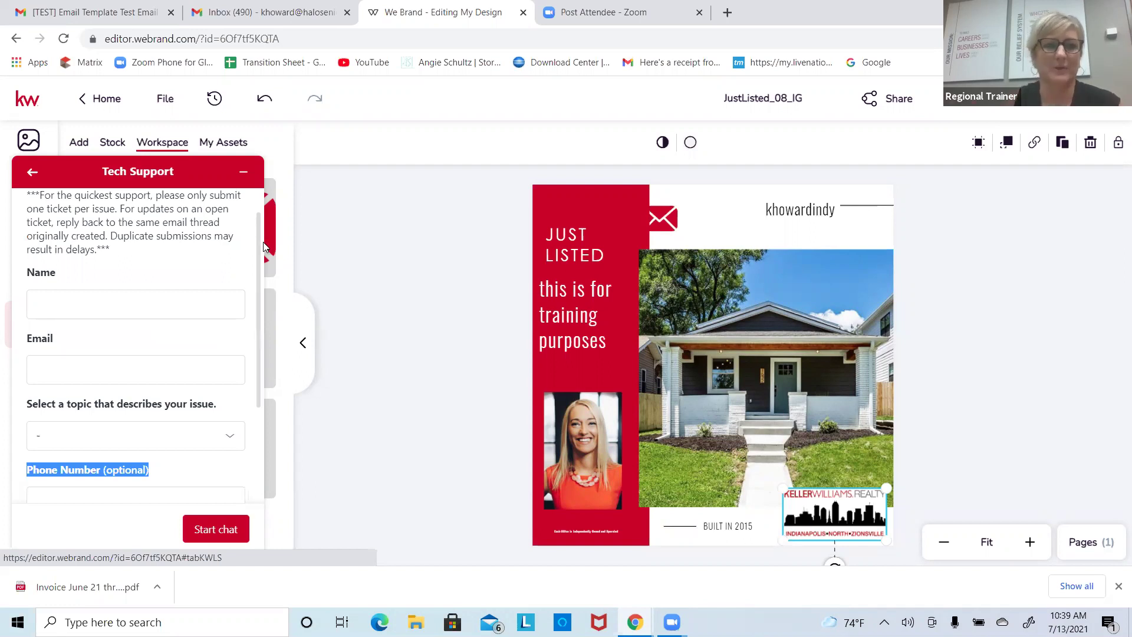
pyautogui.scroll(-3, 260, 307)
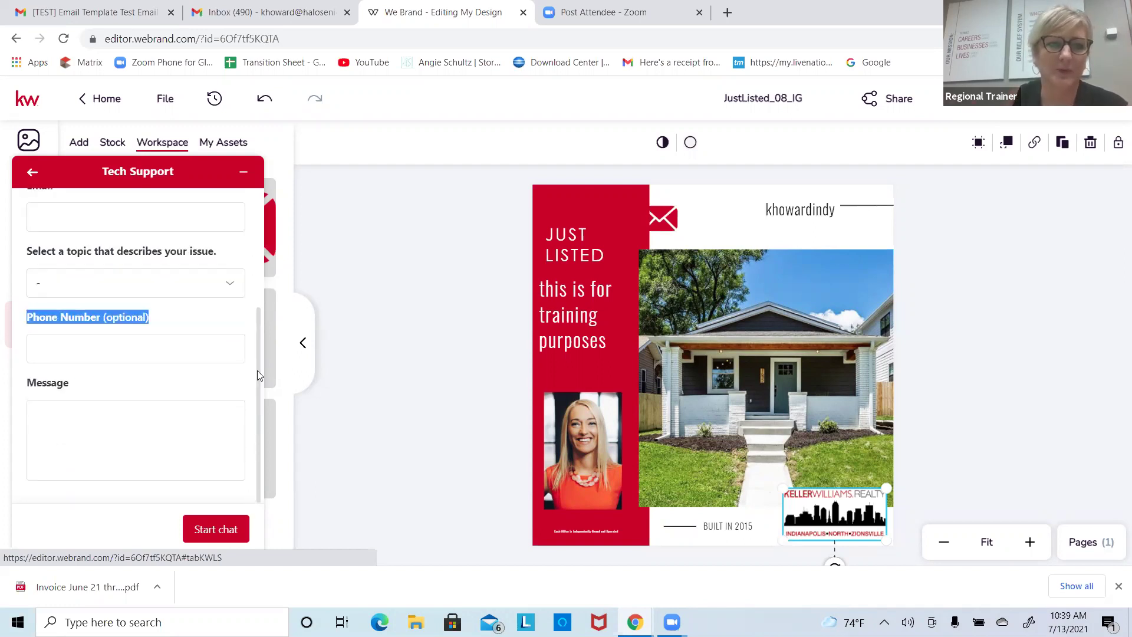
pyautogui.scroll(4, 259, 375)
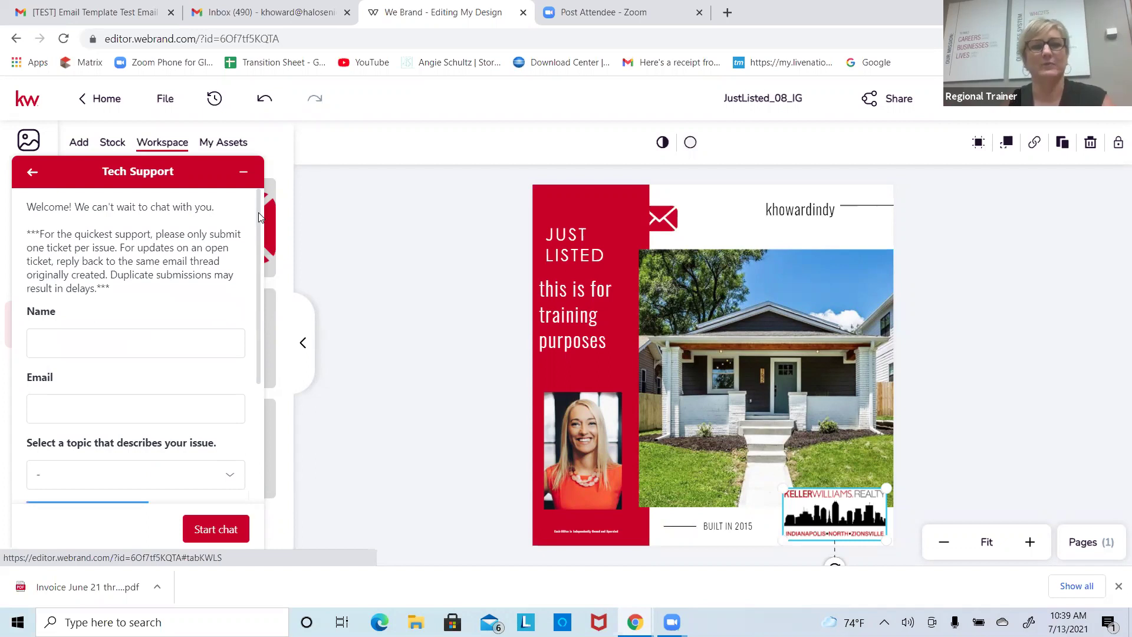
pyautogui.click(32, 172)
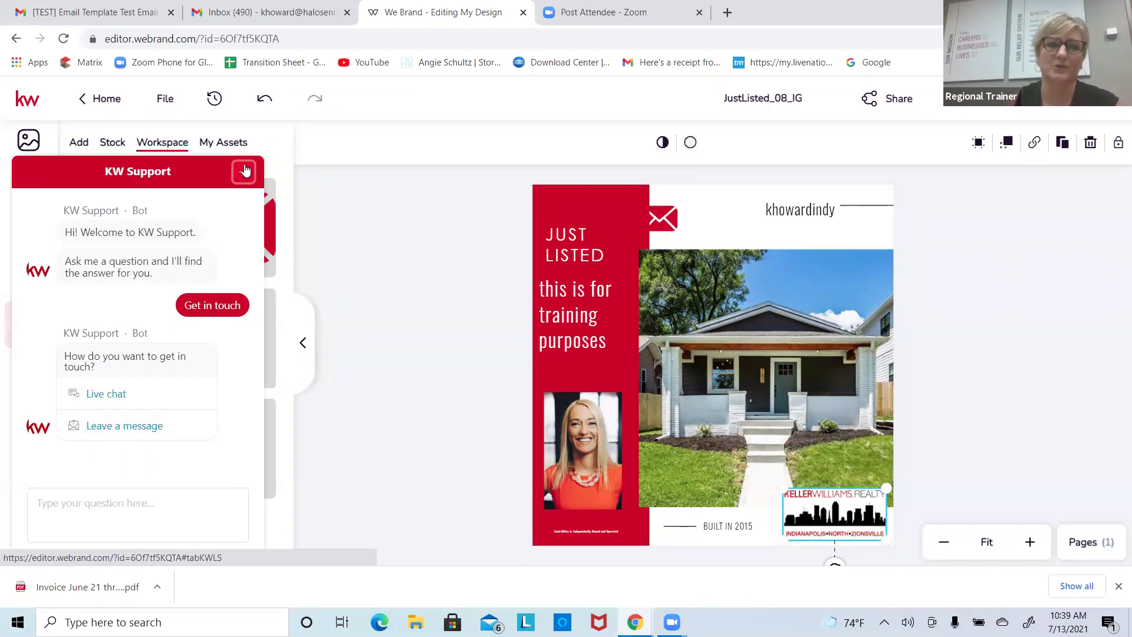
pyautogui.click(249, 169)
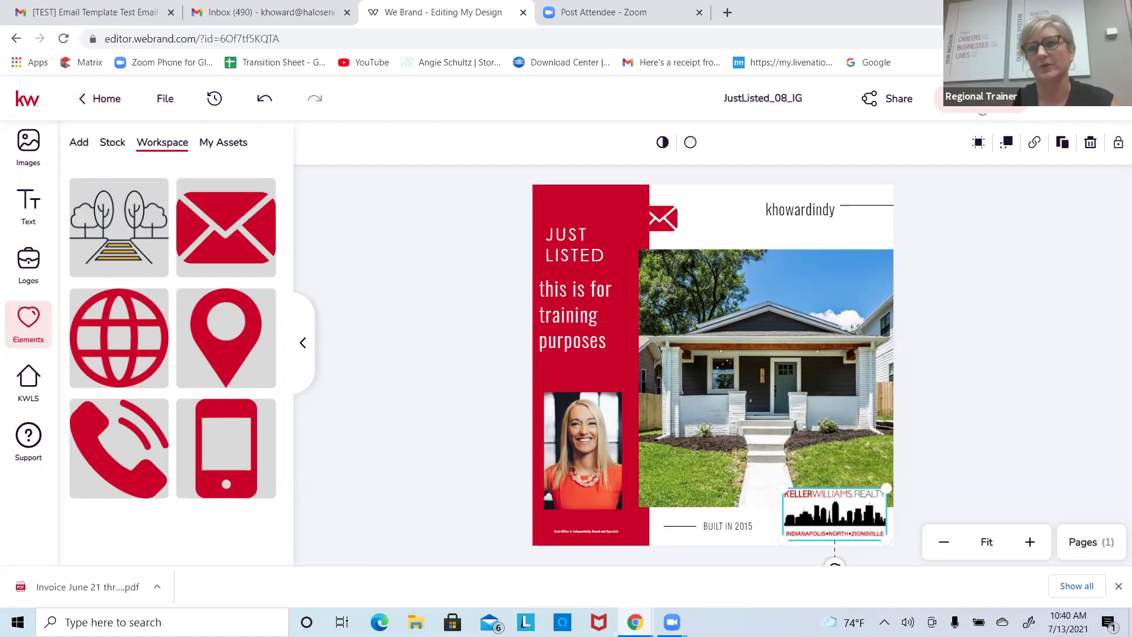
pyautogui.click(874, 98)
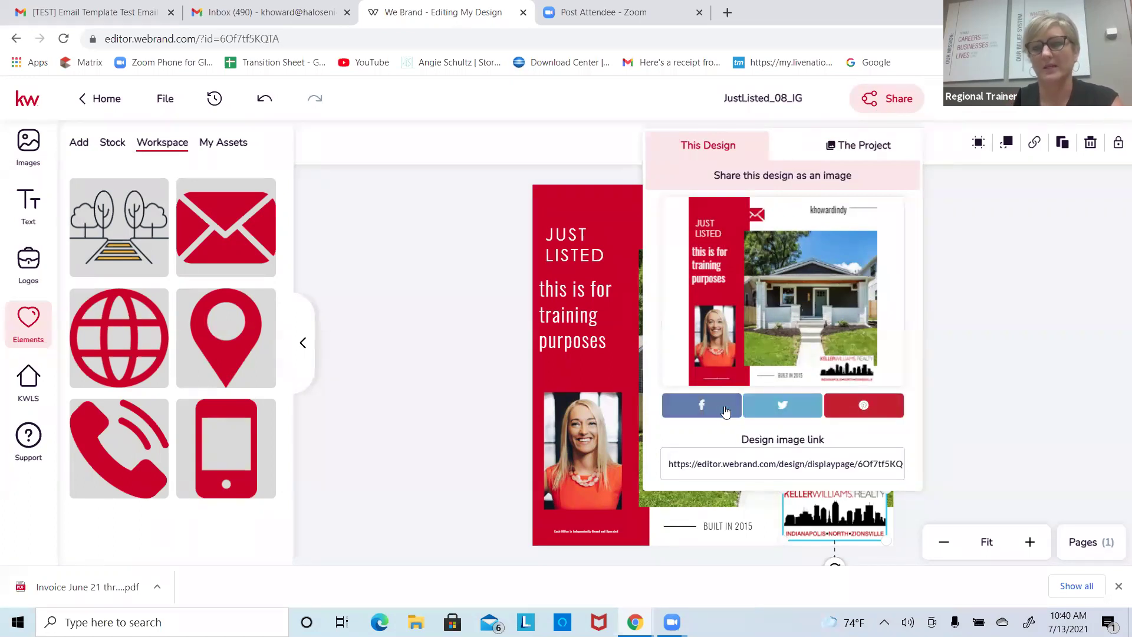
pyautogui.click(462, 283)
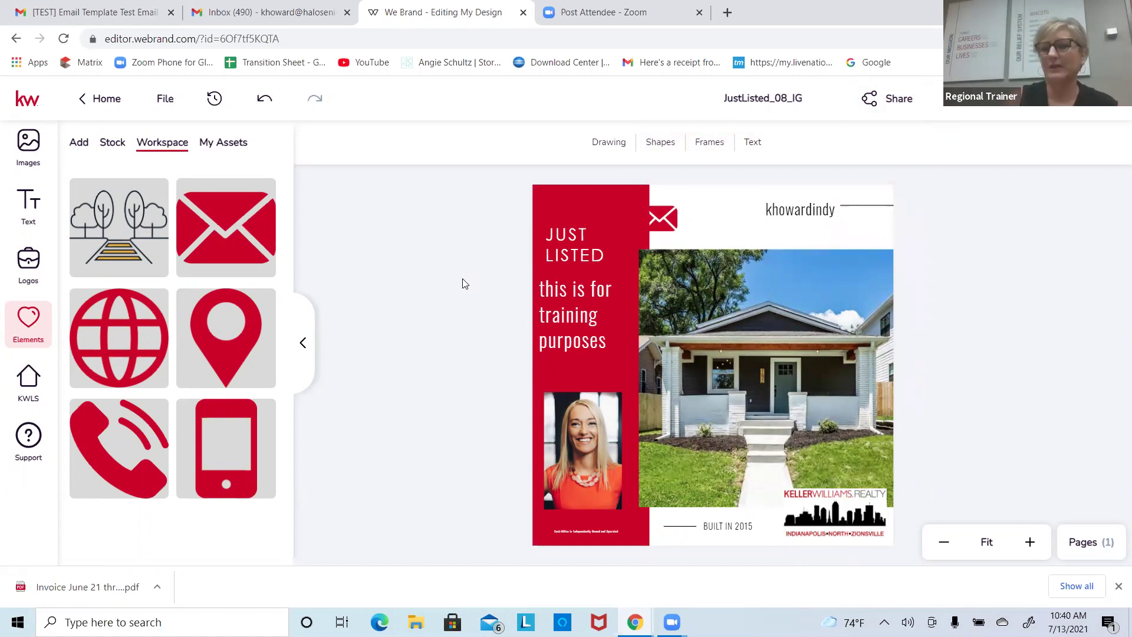
pyautogui.click(887, 98)
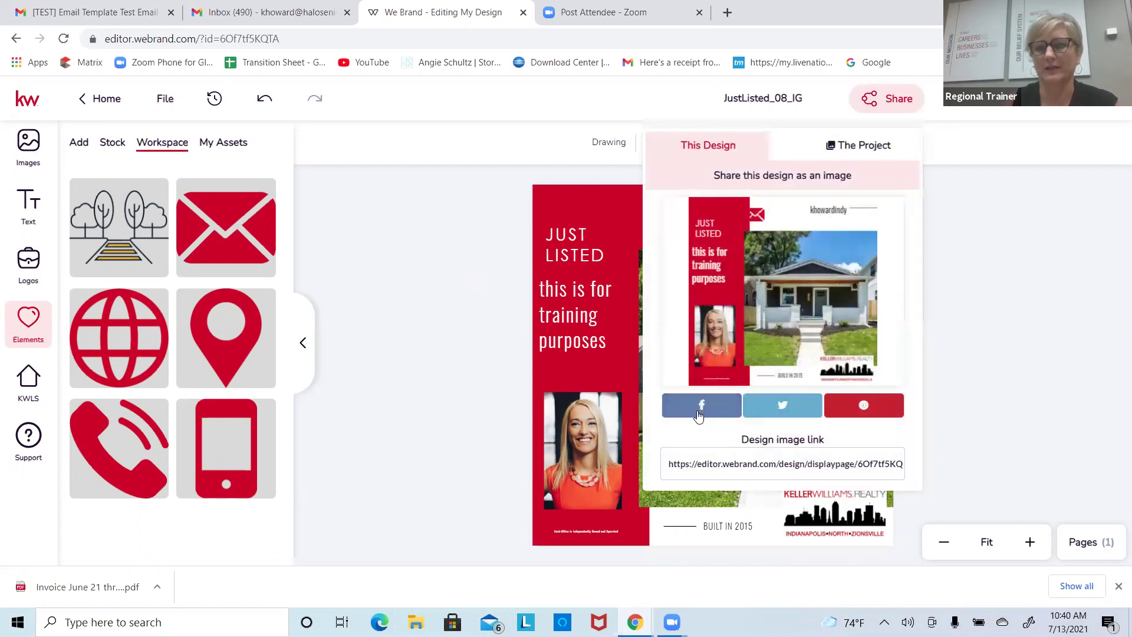
pyautogui.click(488, 368)
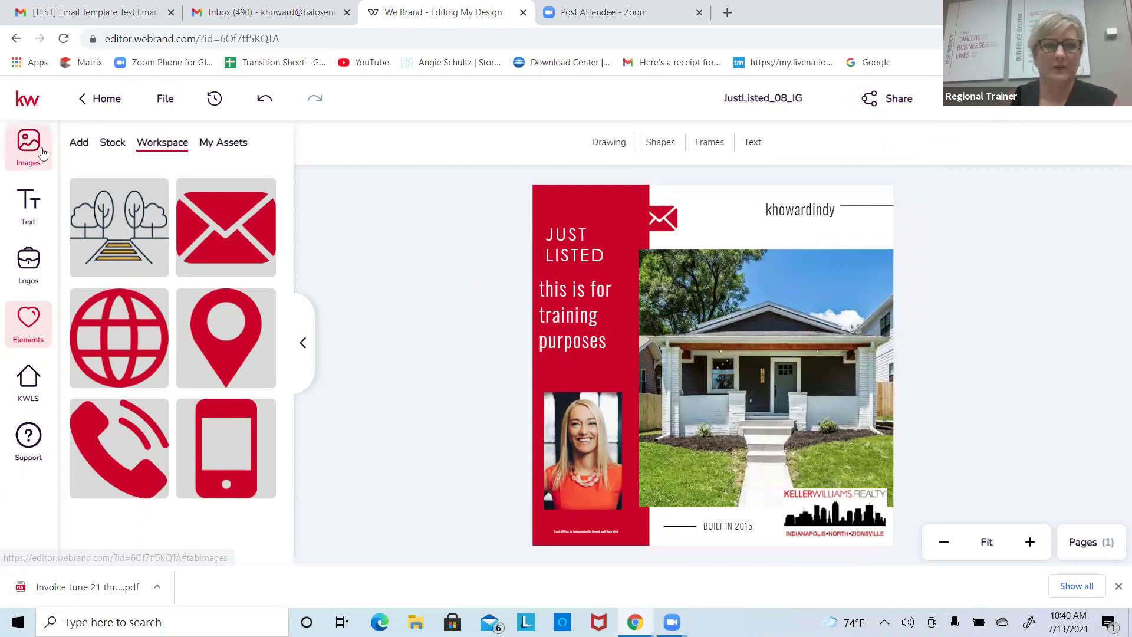
# Step: Save the Just Listed design and leave the editor for the home page
pyautogui.click(99, 99)
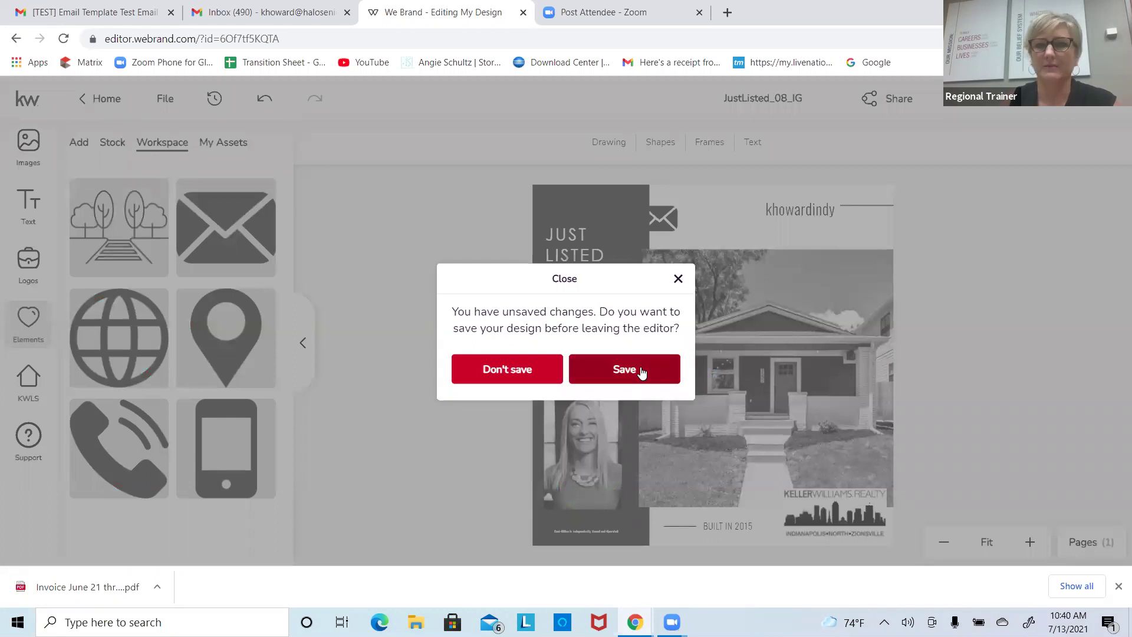
pyautogui.click(678, 279)
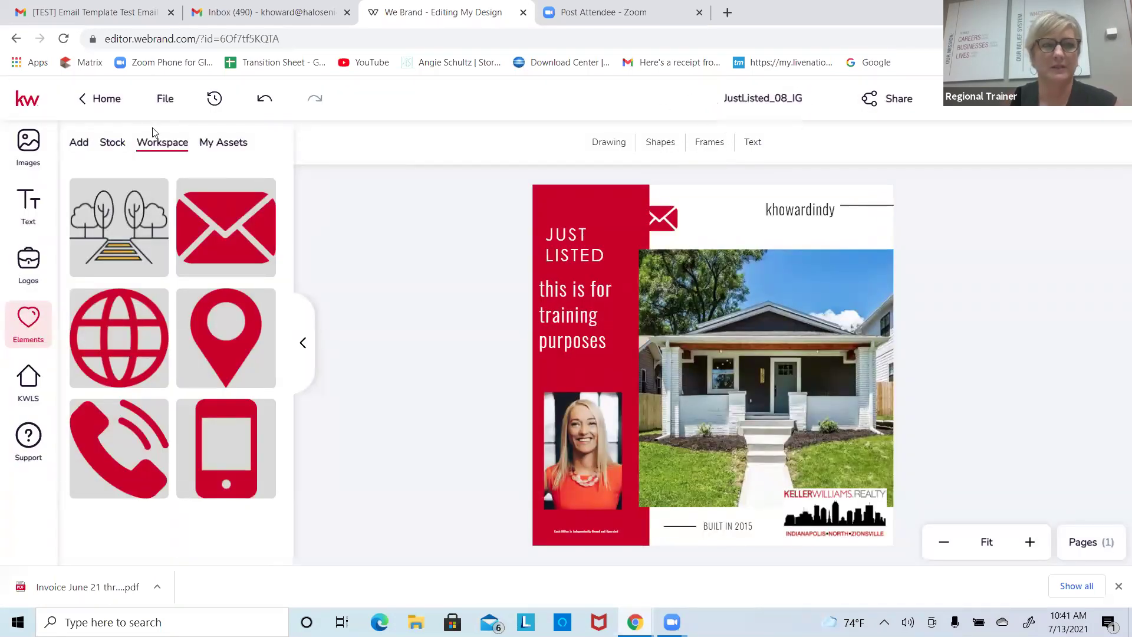
pyautogui.click(97, 99)
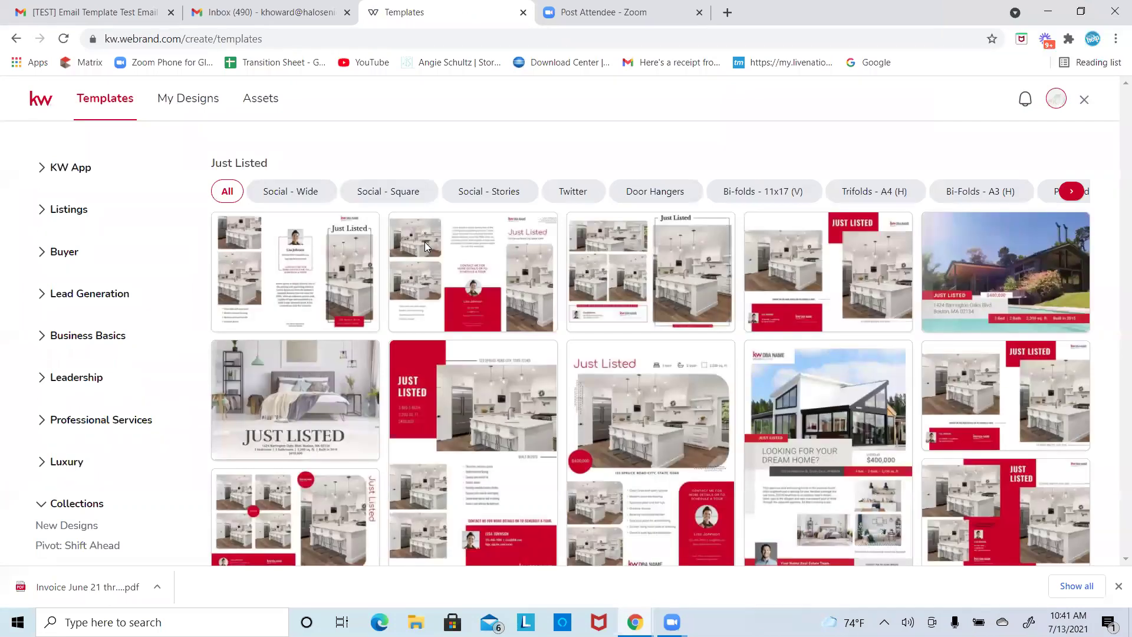
pyautogui.moveTo(280, 266)
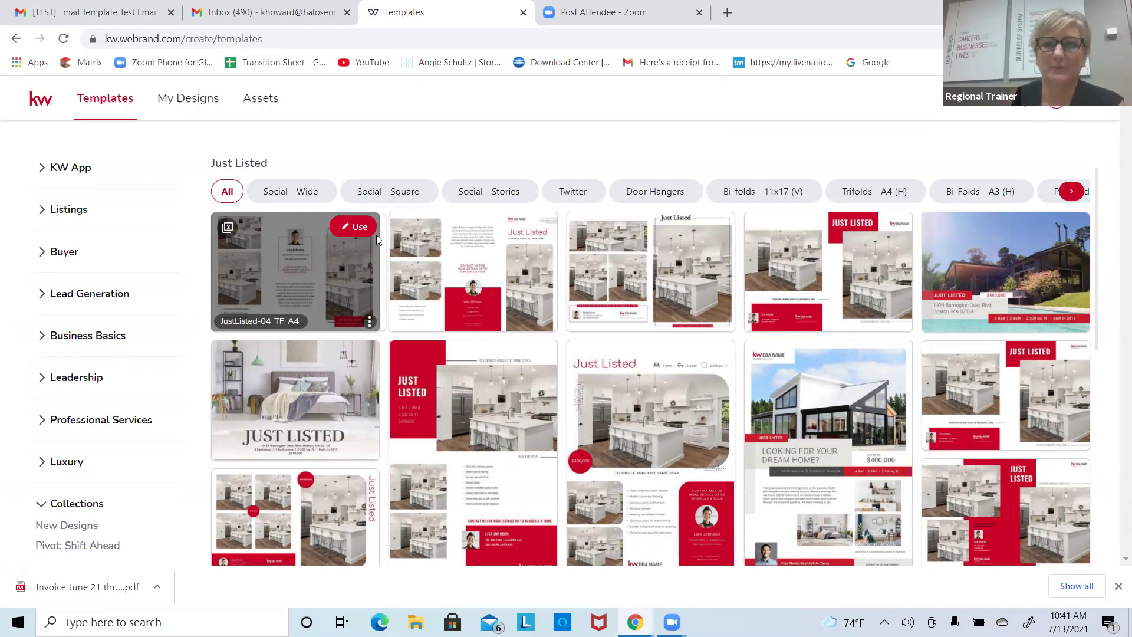
pyautogui.moveTo(462, 390)
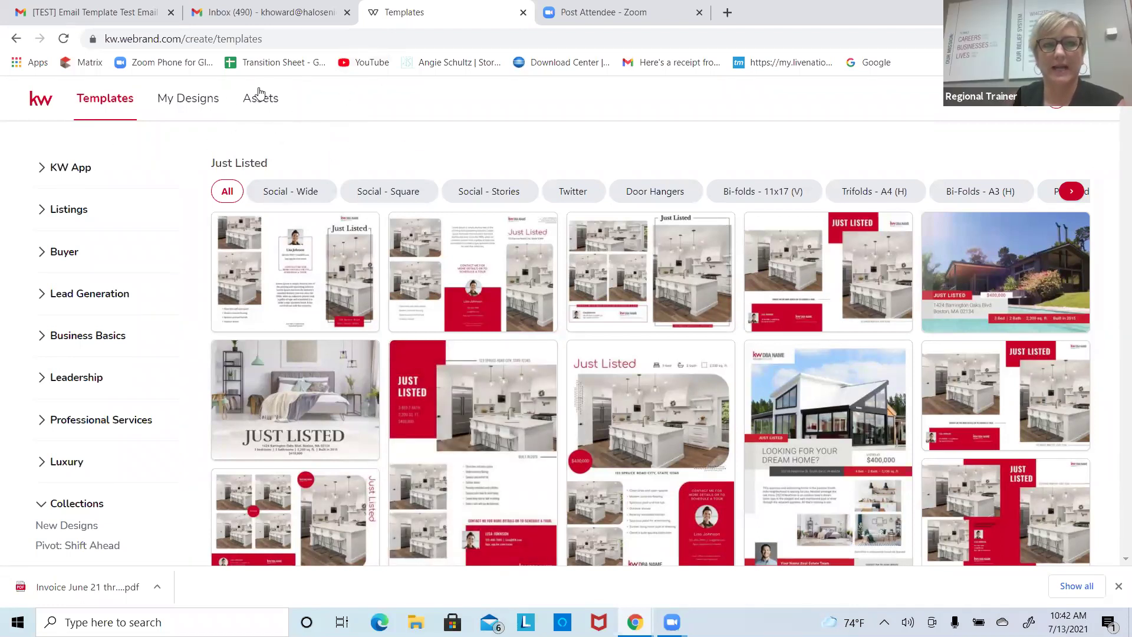
# Step: Check the saved brand logos under Assets, then return to the Templates gallery
pyautogui.click(259, 107)
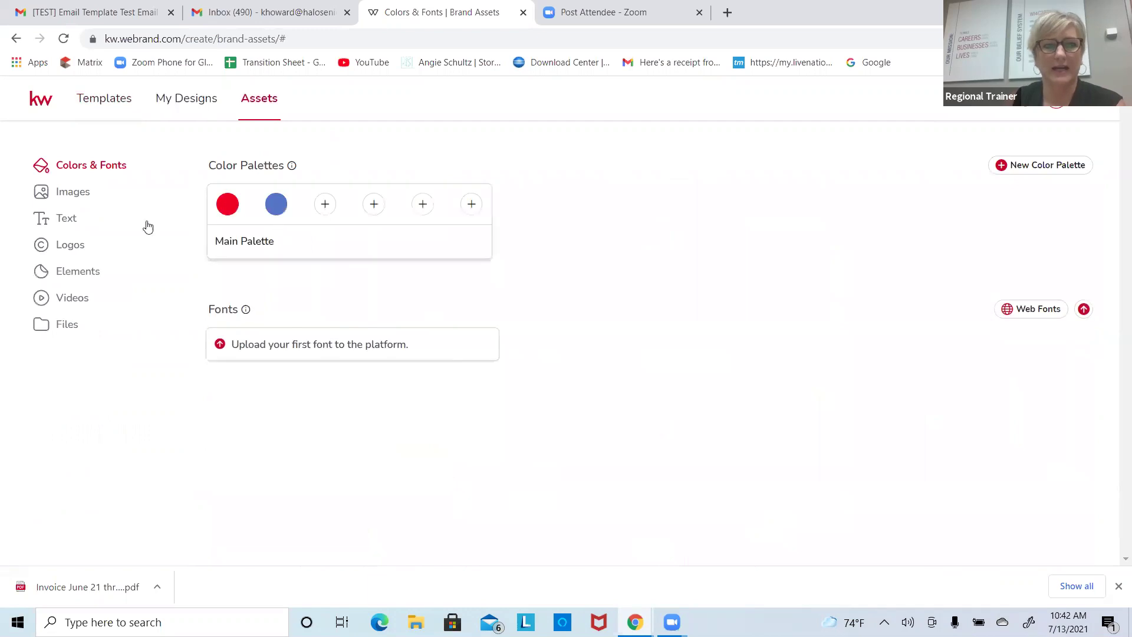
pyautogui.click(64, 247)
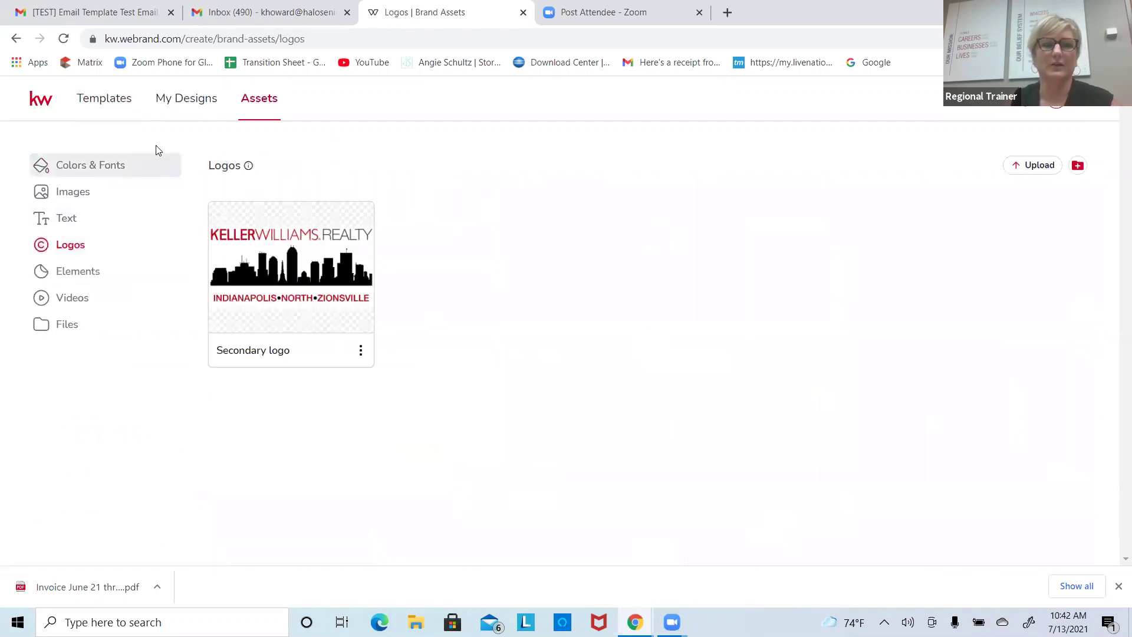
pyautogui.click(104, 111)
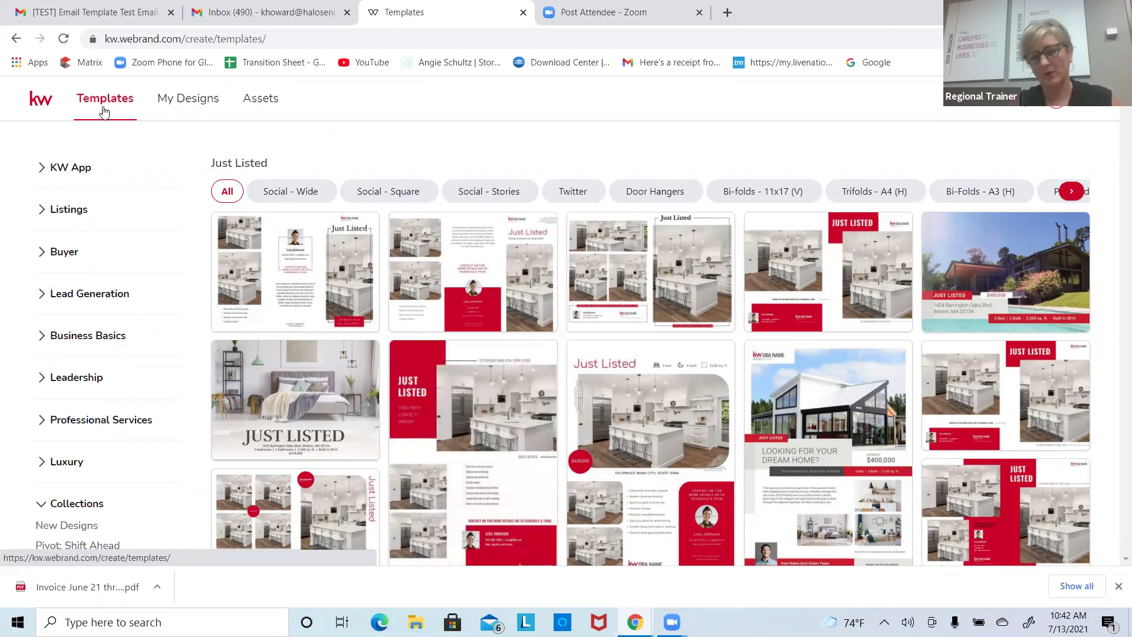
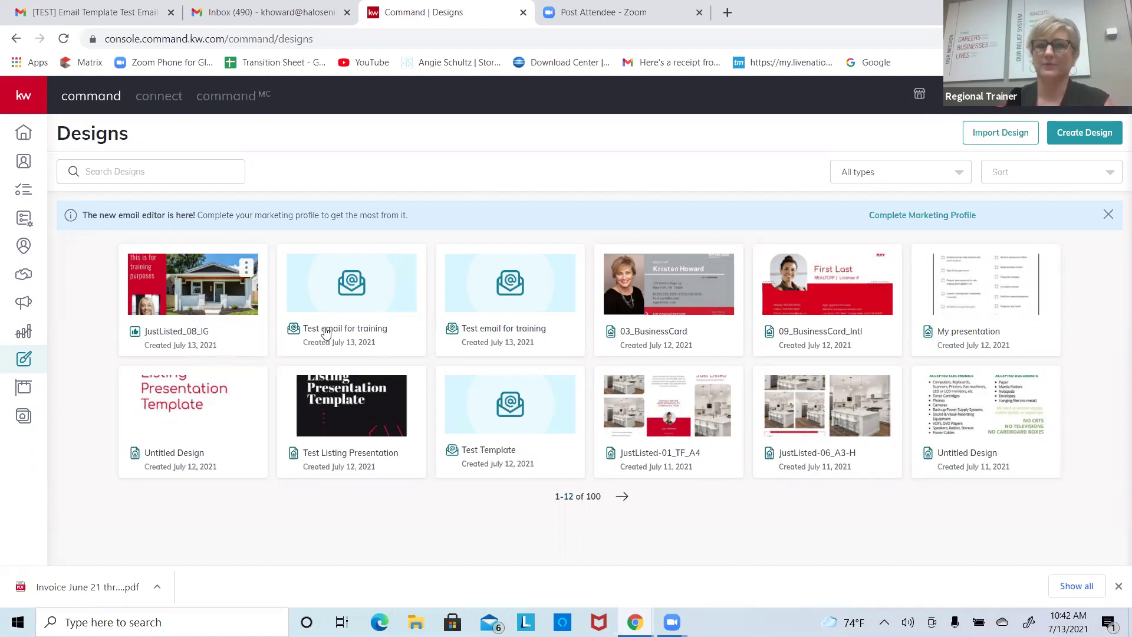
# Step: Filter the designs list to Social designs, then back to all types
pyautogui.click(893, 176)
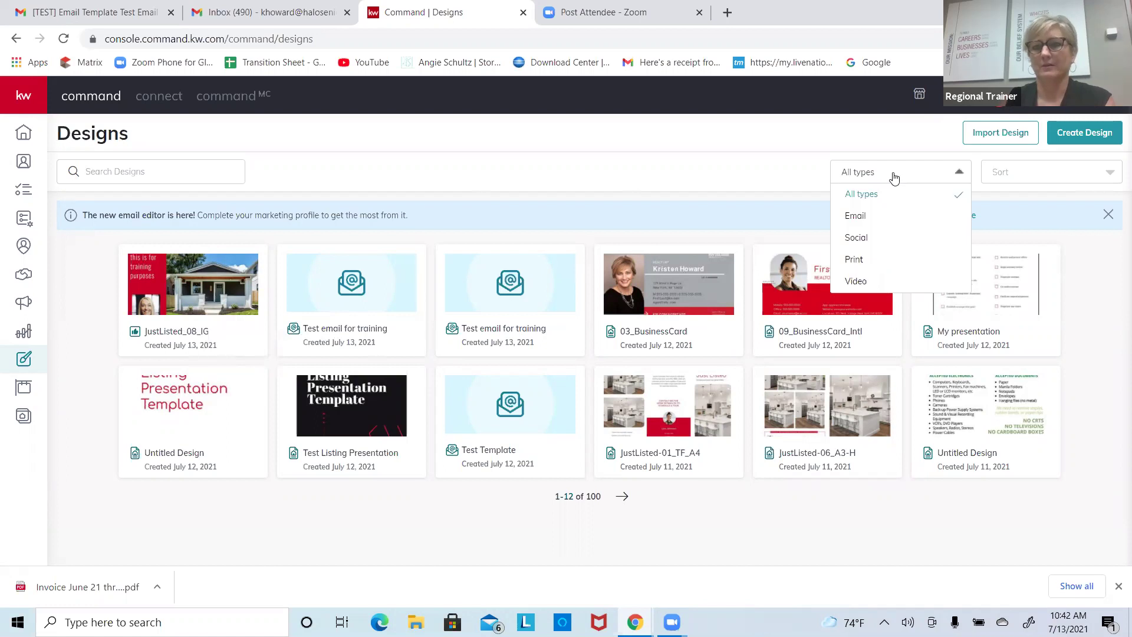
pyautogui.click(868, 239)
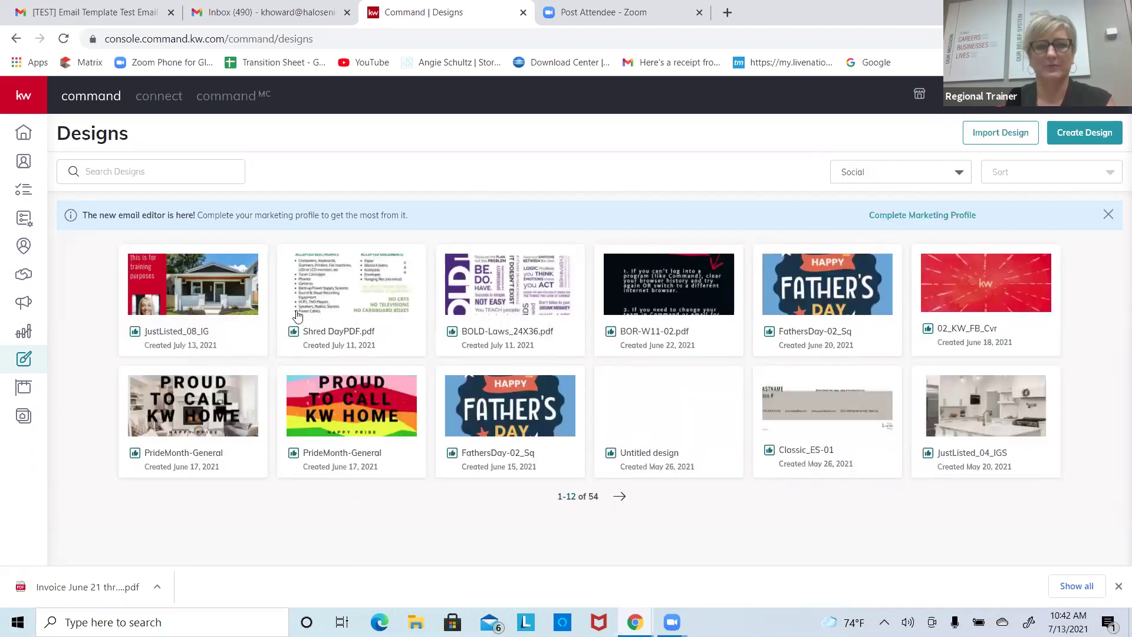
pyautogui.click(919, 175)
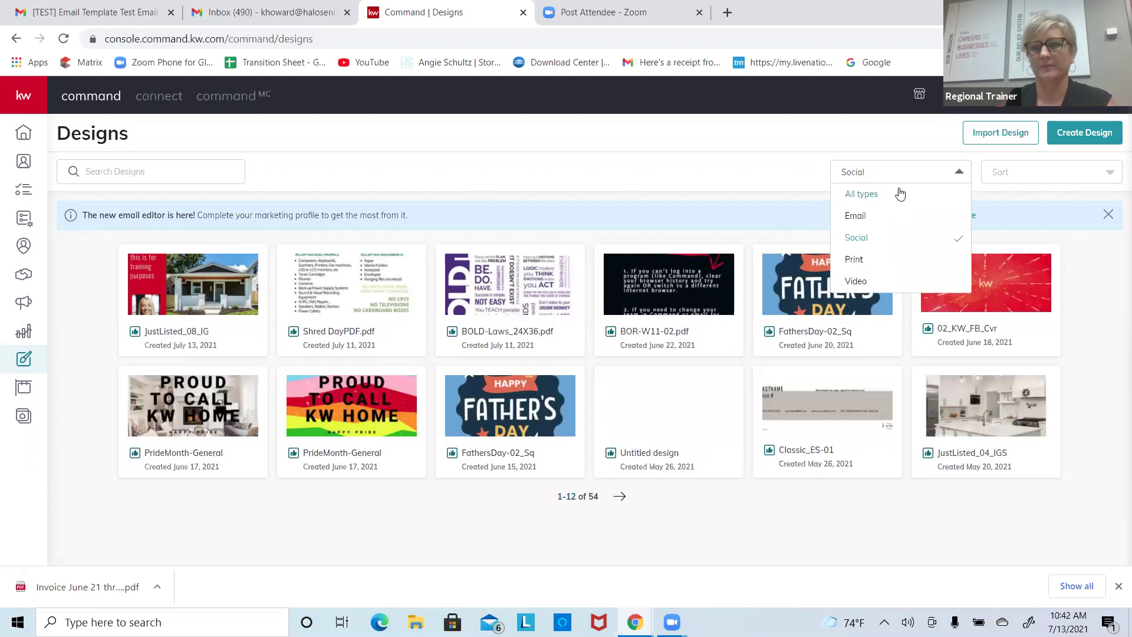
pyautogui.click(900, 195)
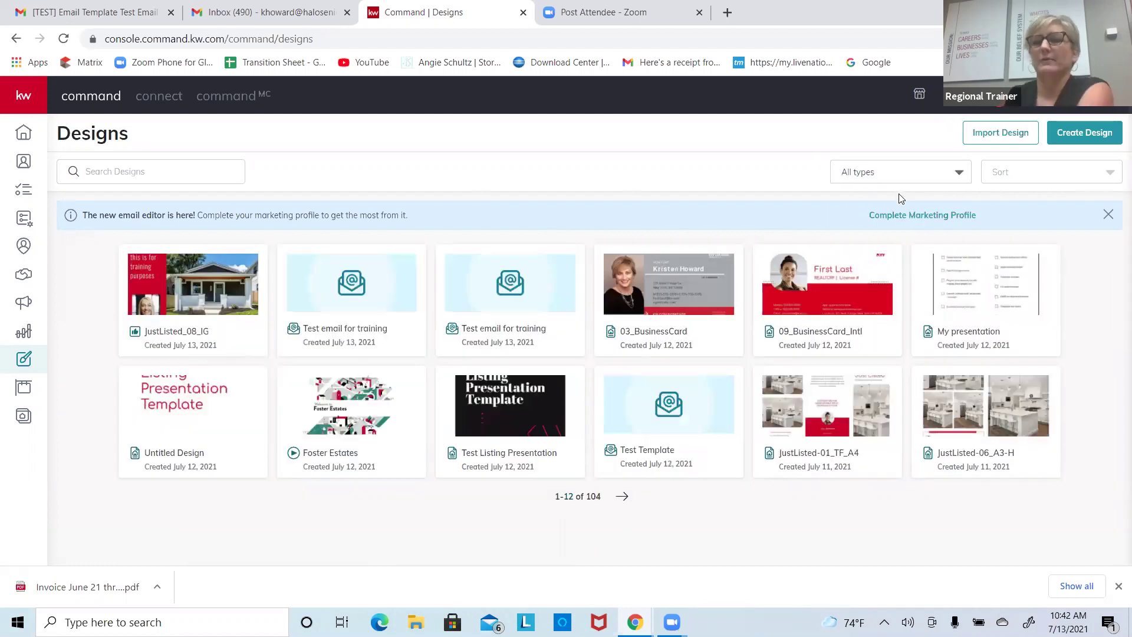
# Step: Create a new Print design to open the template library
pyautogui.click(1085, 134)
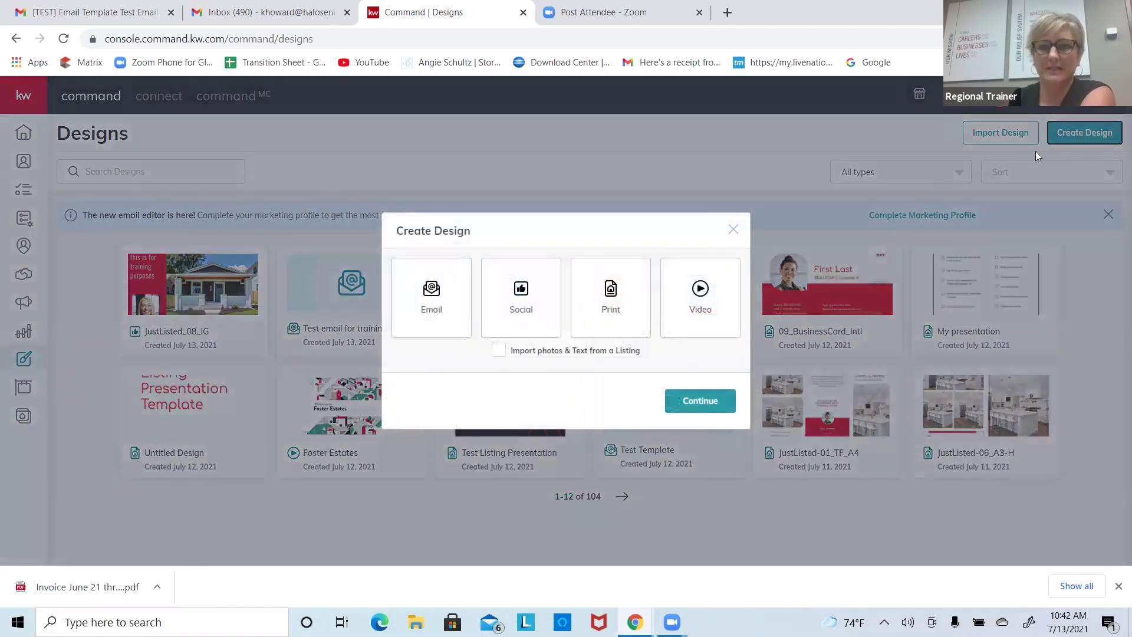
pyautogui.click(614, 296)
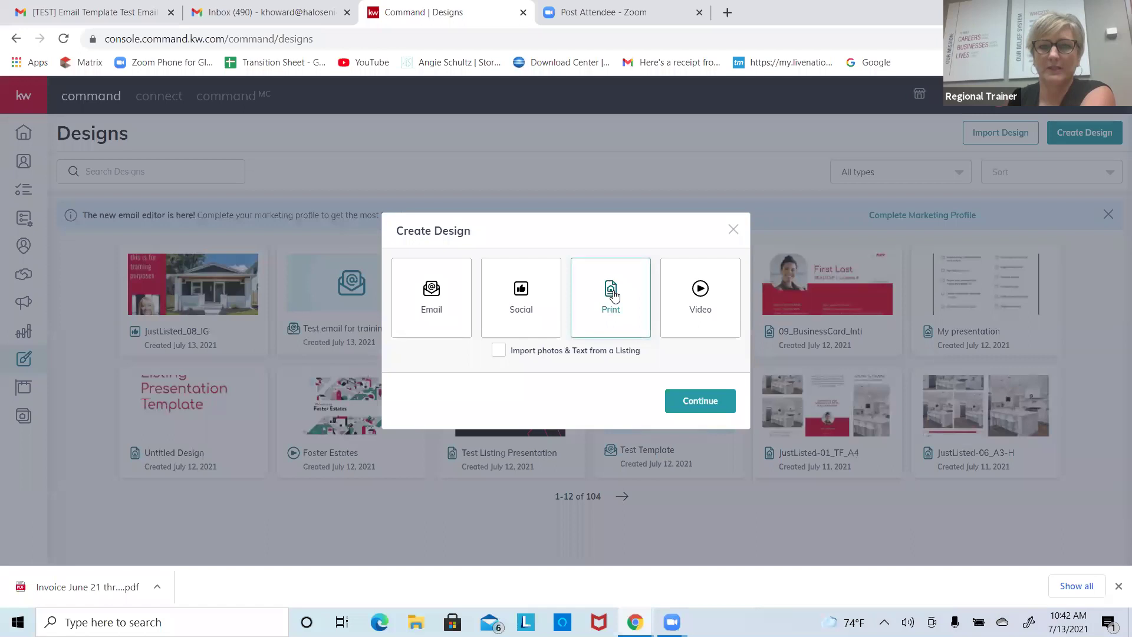
pyautogui.click(669, 412)
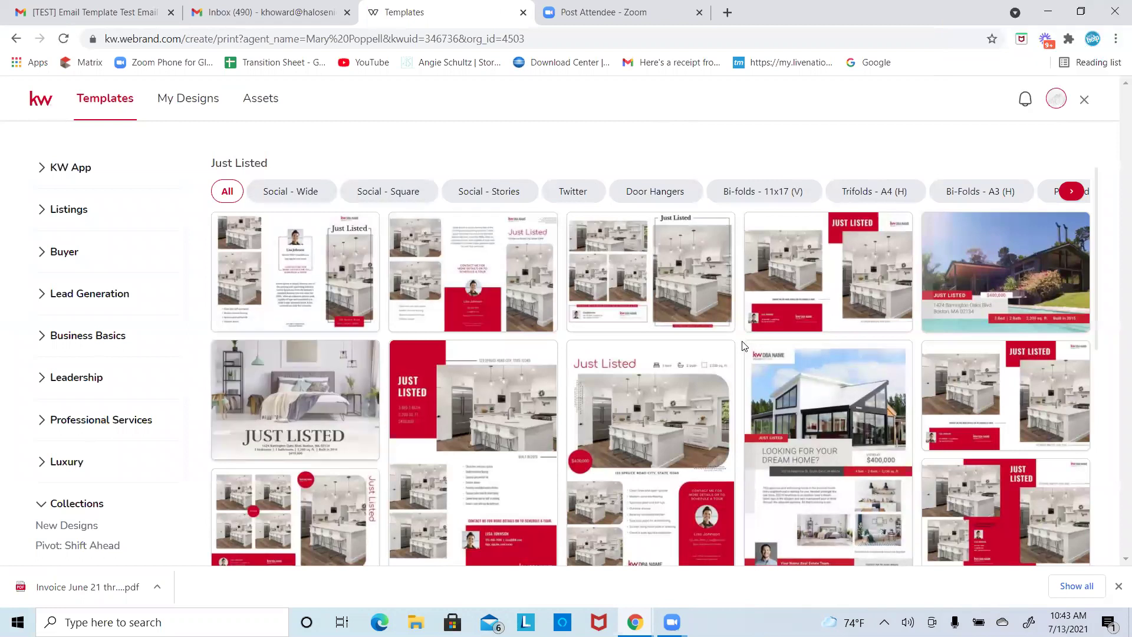
pyautogui.click(1084, 99)
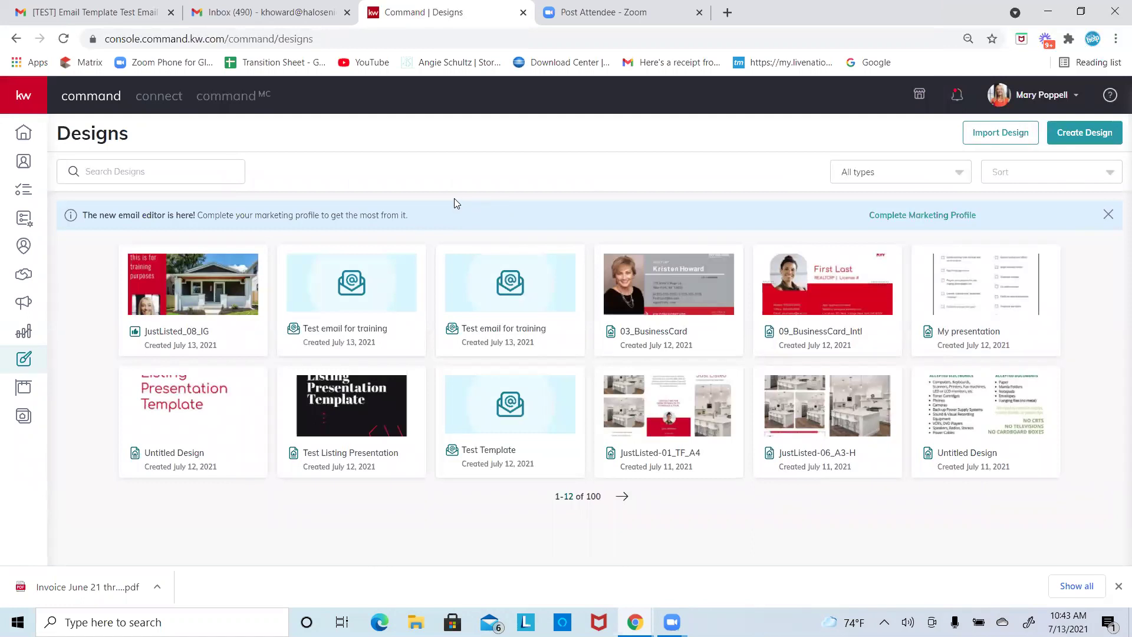
pyautogui.moveTo(868, 300)
pyautogui.click(1079, 131)
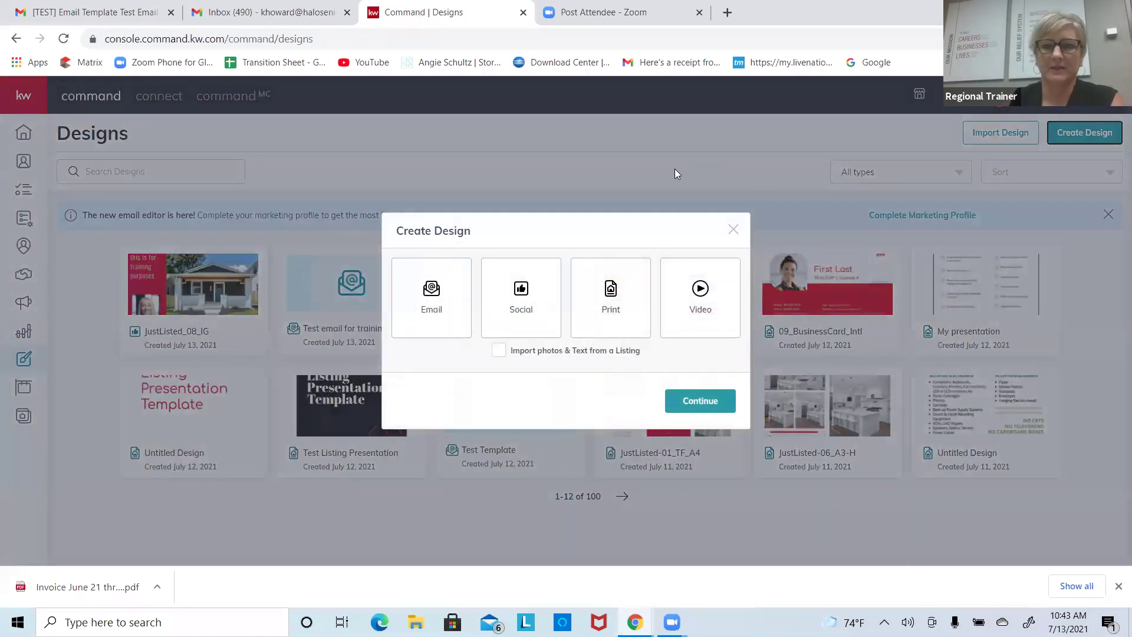
pyautogui.click(613, 292)
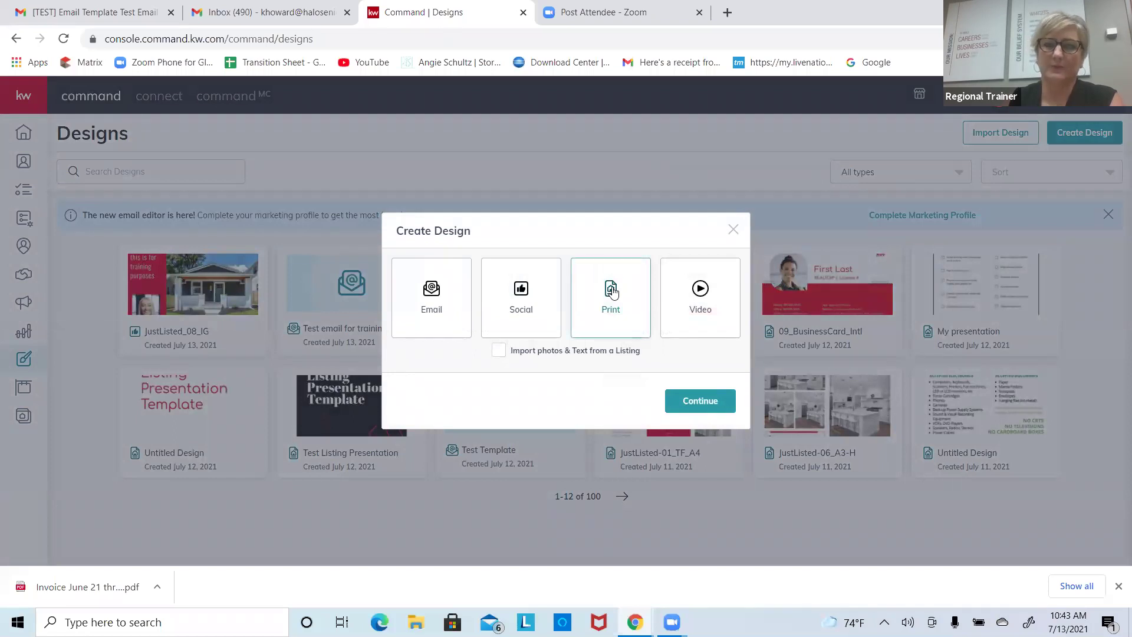
pyautogui.click(694, 401)
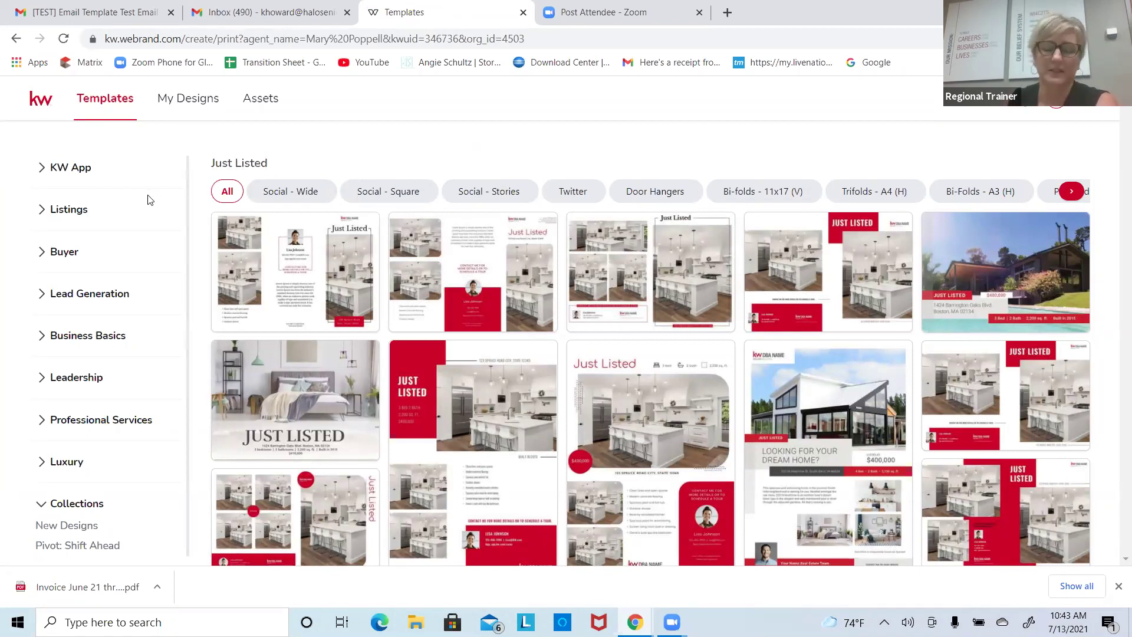
# Step: Expand the KW App, Listings, Buyer, Lead Generation and Business Basics categories
pyautogui.click(83, 170)
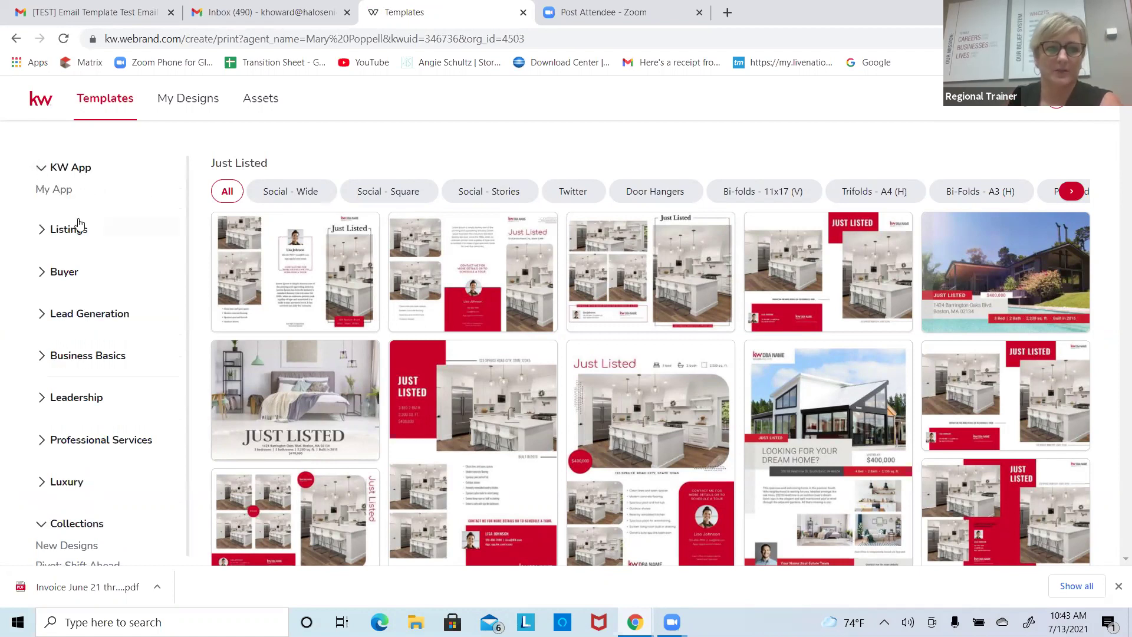
pyautogui.click(80, 227)
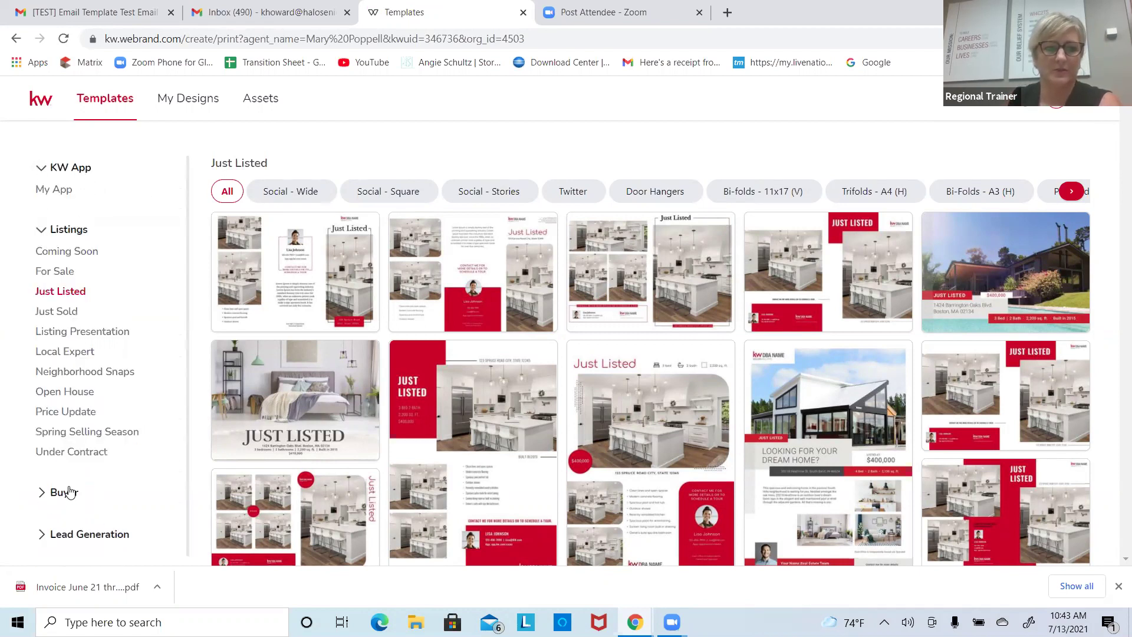
pyautogui.click(57, 500)
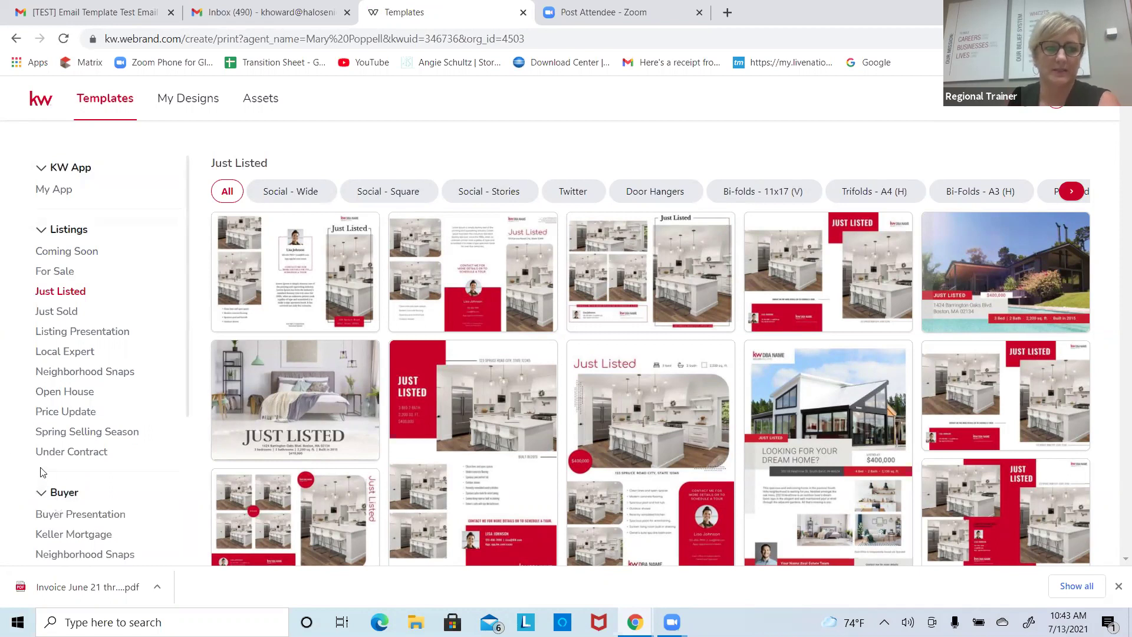
pyautogui.scroll(-3, 28, 443)
pyautogui.click(103, 422)
pyautogui.scroll(-3, 111, 430)
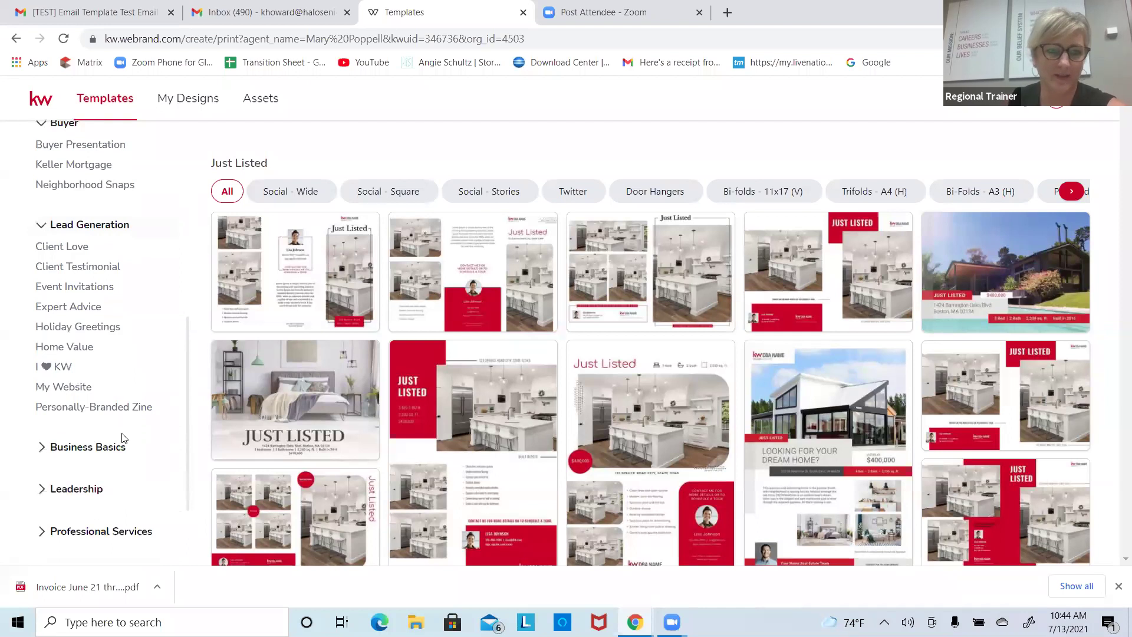
pyautogui.click(105, 450)
pyautogui.scroll(-2, 105, 451)
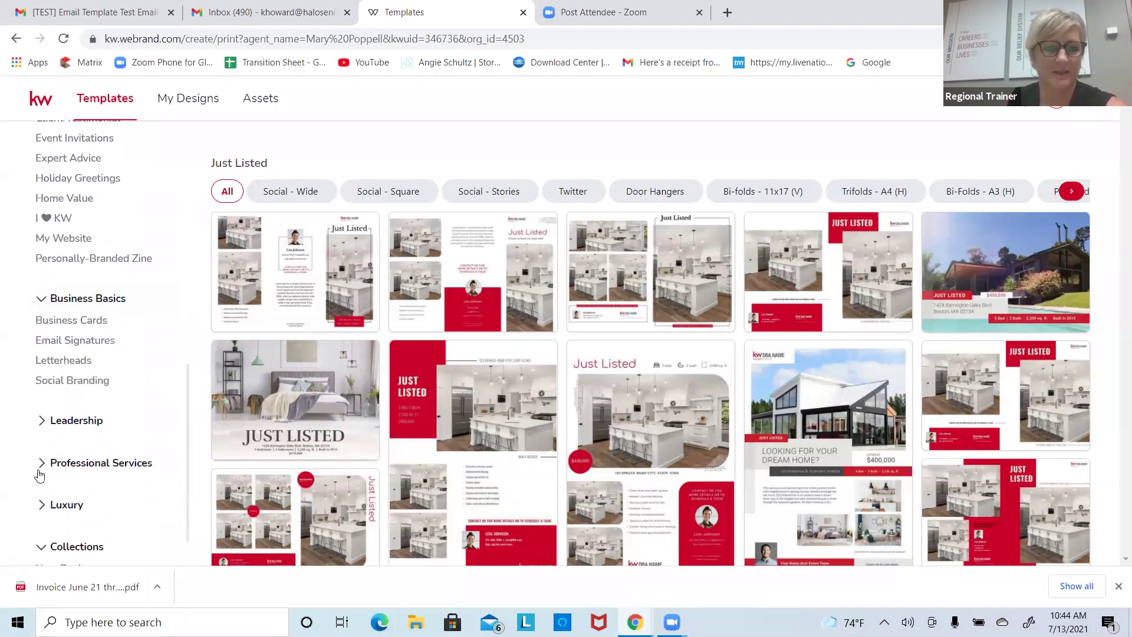
# Step: Expand Leadership, Professional Services and Luxury, then collapse and re-expand Listings
pyautogui.click(81, 422)
pyautogui.scroll(-3, 53, 479)
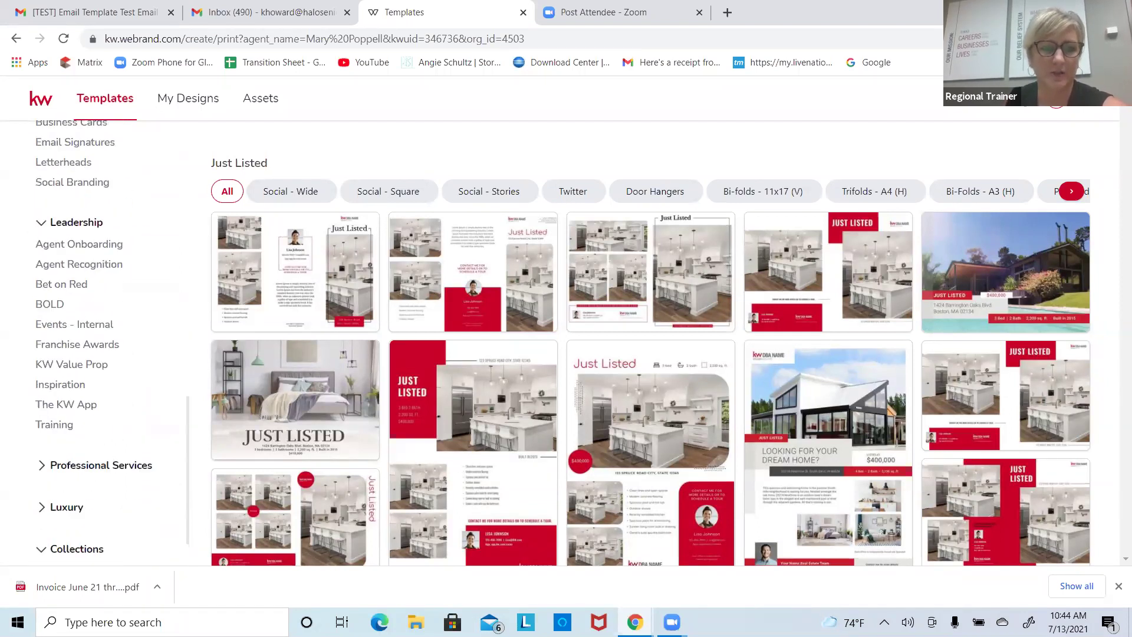
pyautogui.click(88, 471)
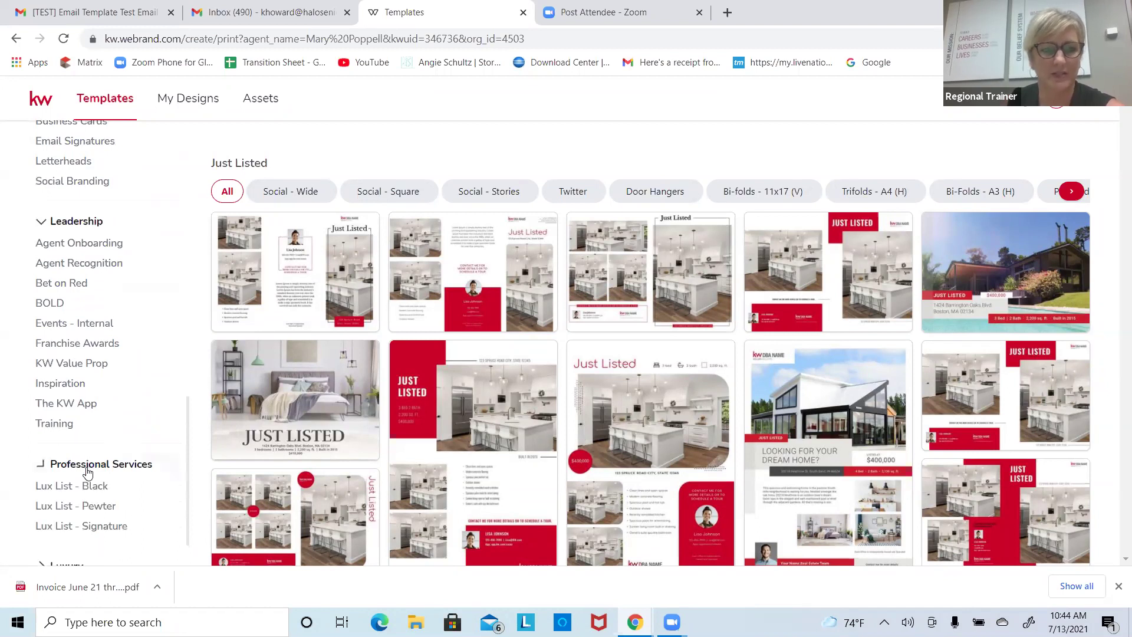
pyautogui.scroll(-2, 88, 472)
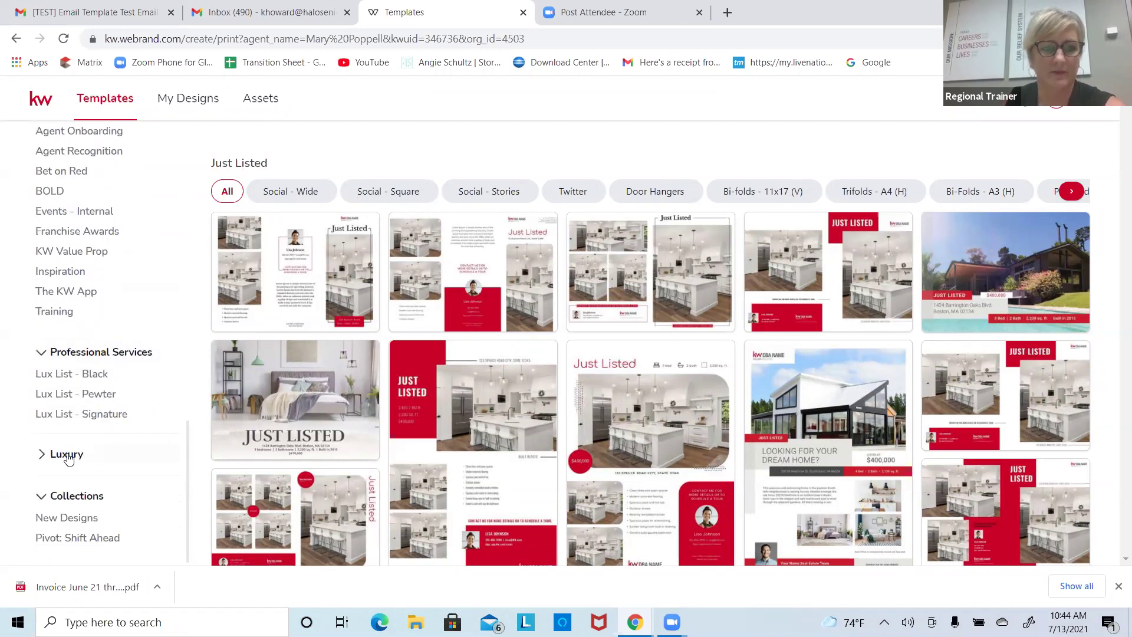
pyautogui.click(68, 454)
pyautogui.scroll(-2, 70, 460)
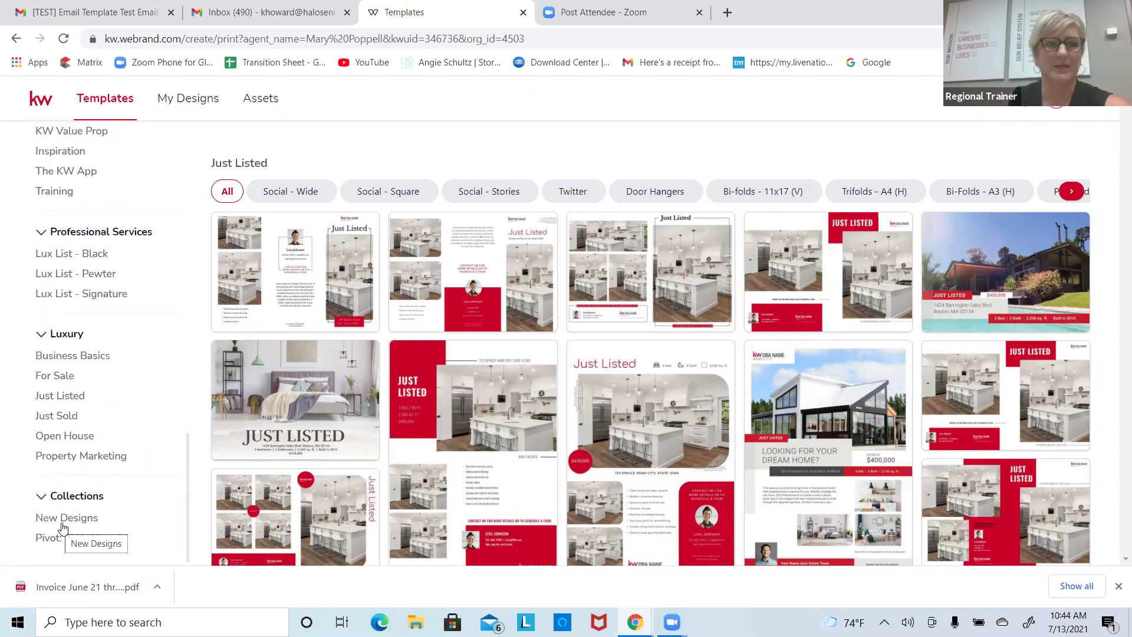
pyautogui.scroll(10, 63, 526)
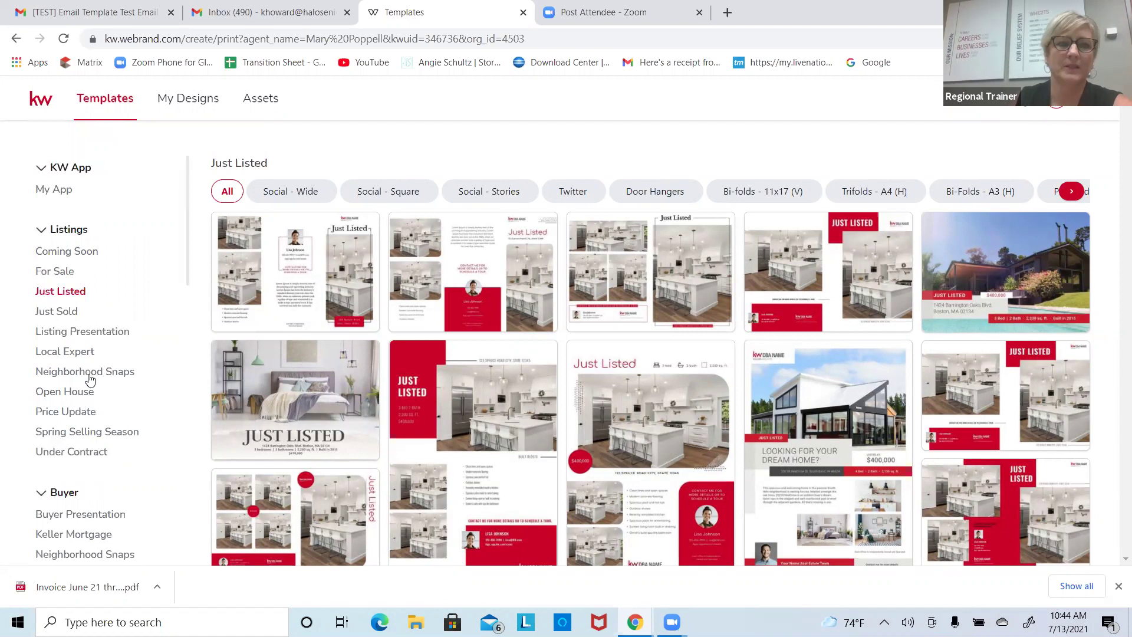
pyautogui.click(75, 237)
pyautogui.click(76, 236)
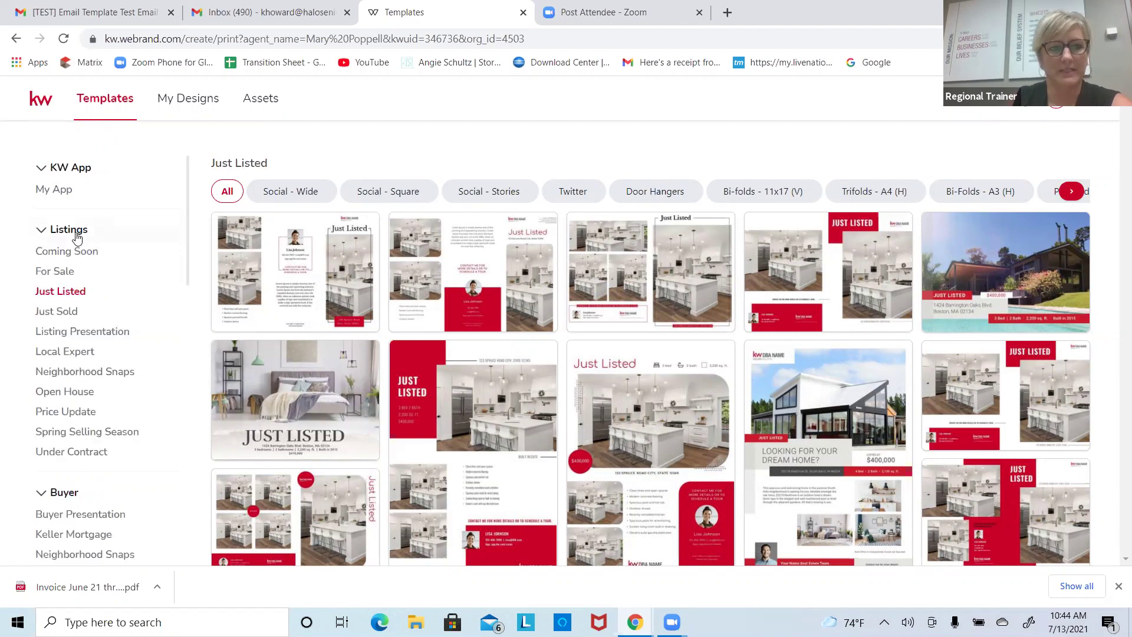
# Step: Show Listing Presentation templates and start a design from Modern-01_A4
pyautogui.click(81, 335)
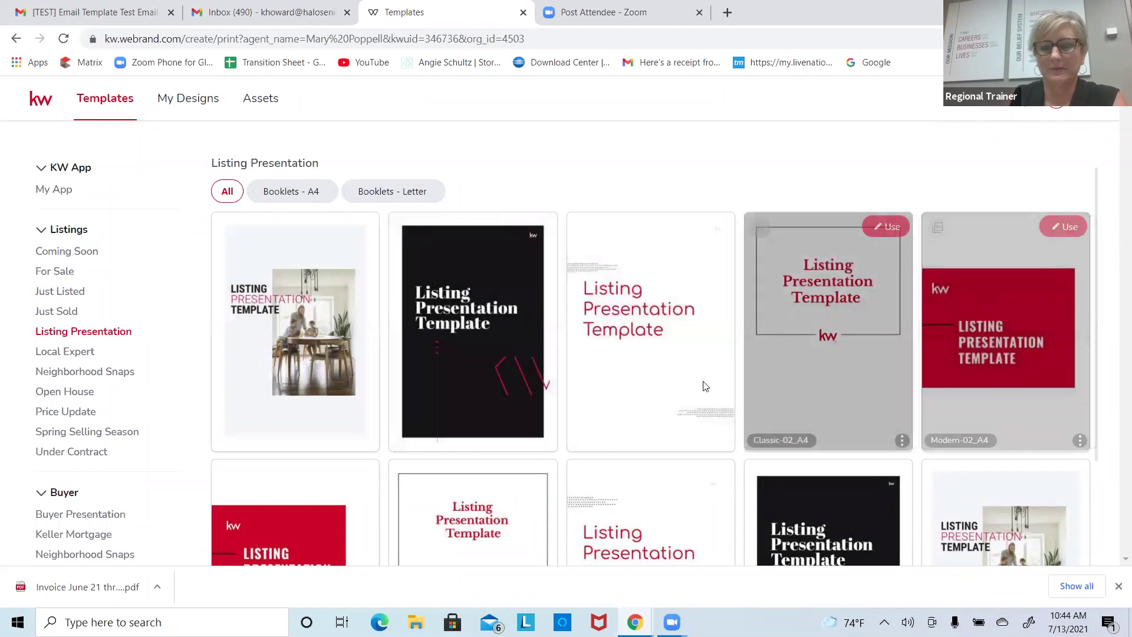
pyautogui.scroll(-1, 705, 383)
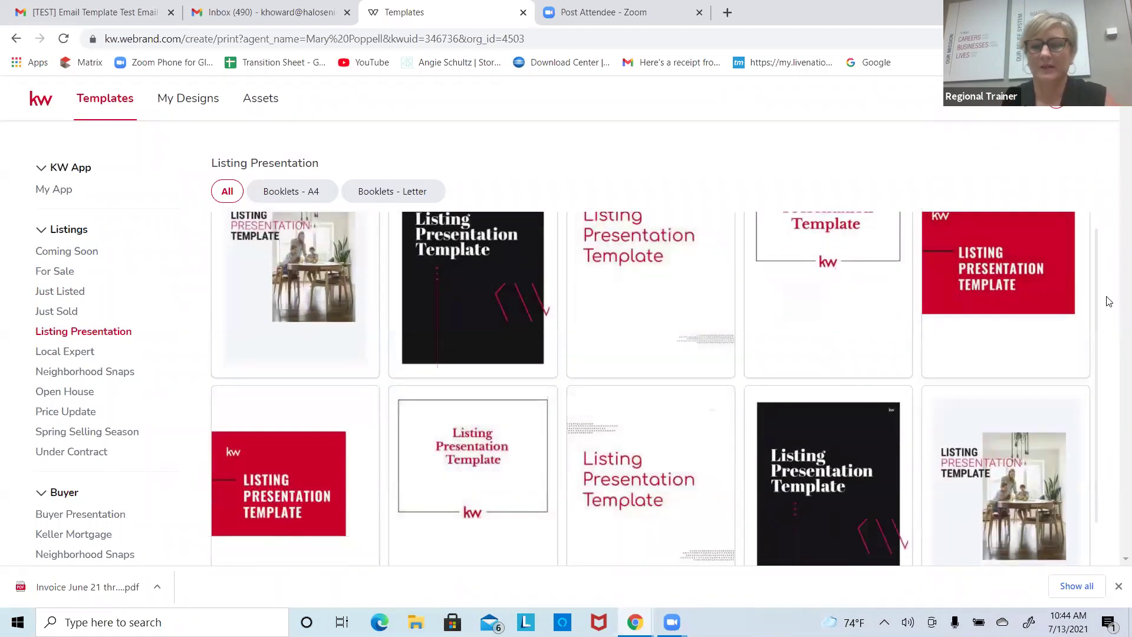
pyautogui.scroll(1, 1108, 301)
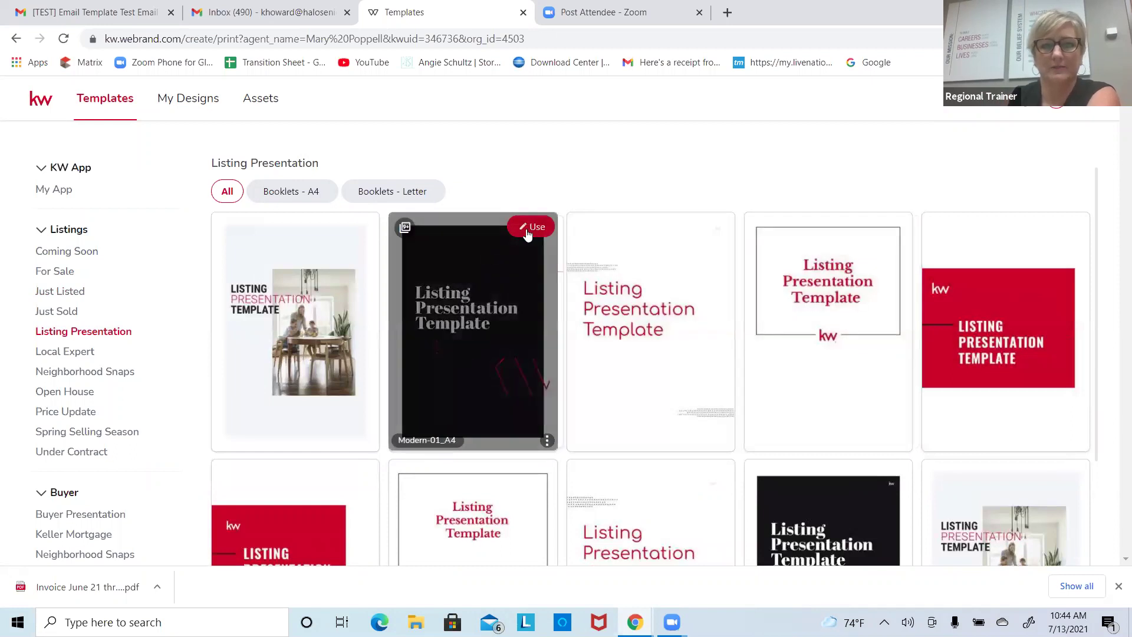
pyautogui.click(528, 229)
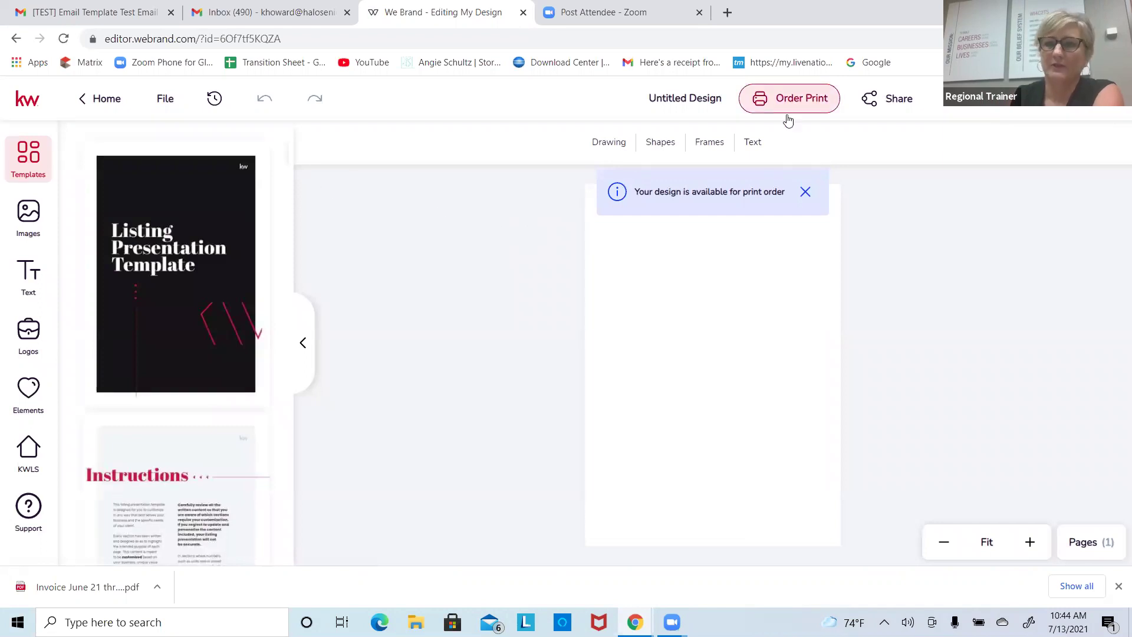
# Step: Dismiss the print-order notice, then view and close the print ordering options
pyautogui.click(805, 193)
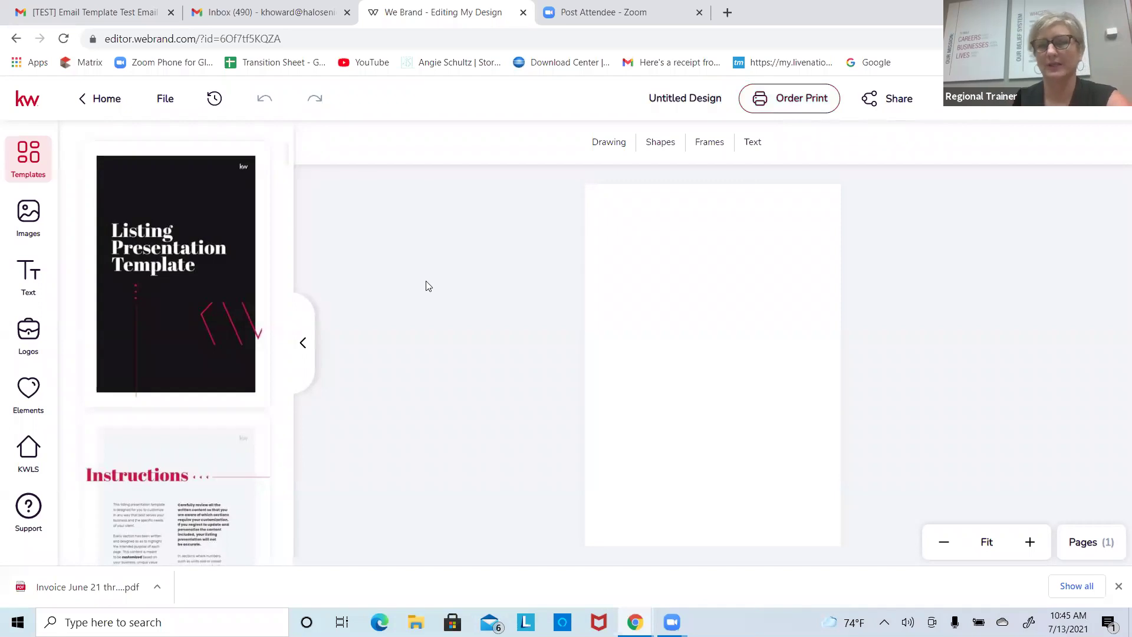
pyautogui.click(798, 102)
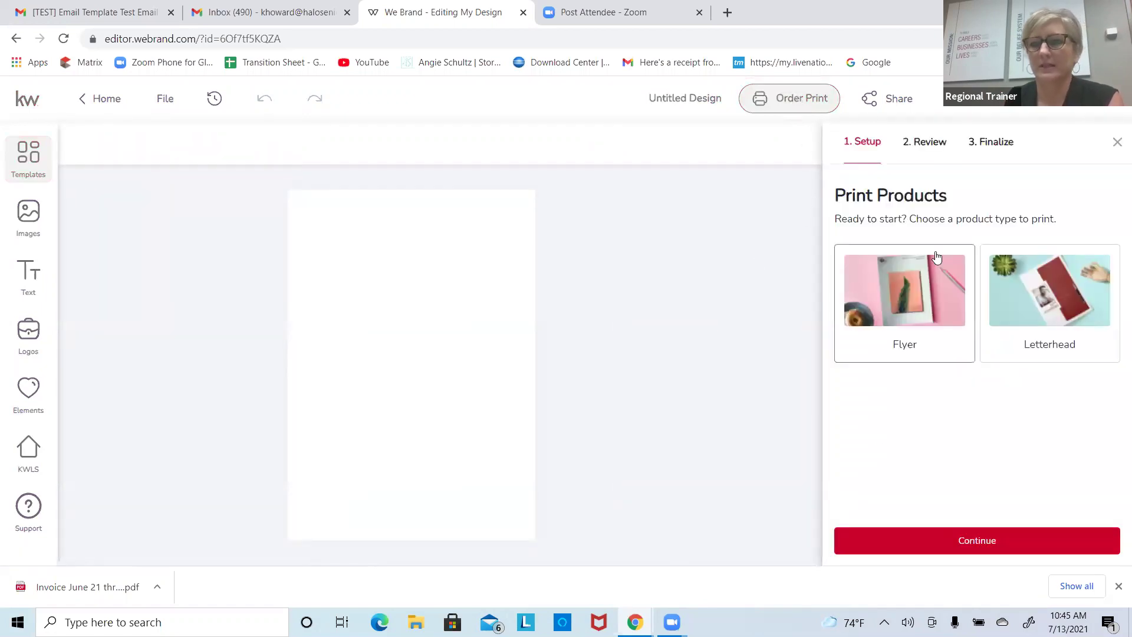
pyautogui.click(1117, 142)
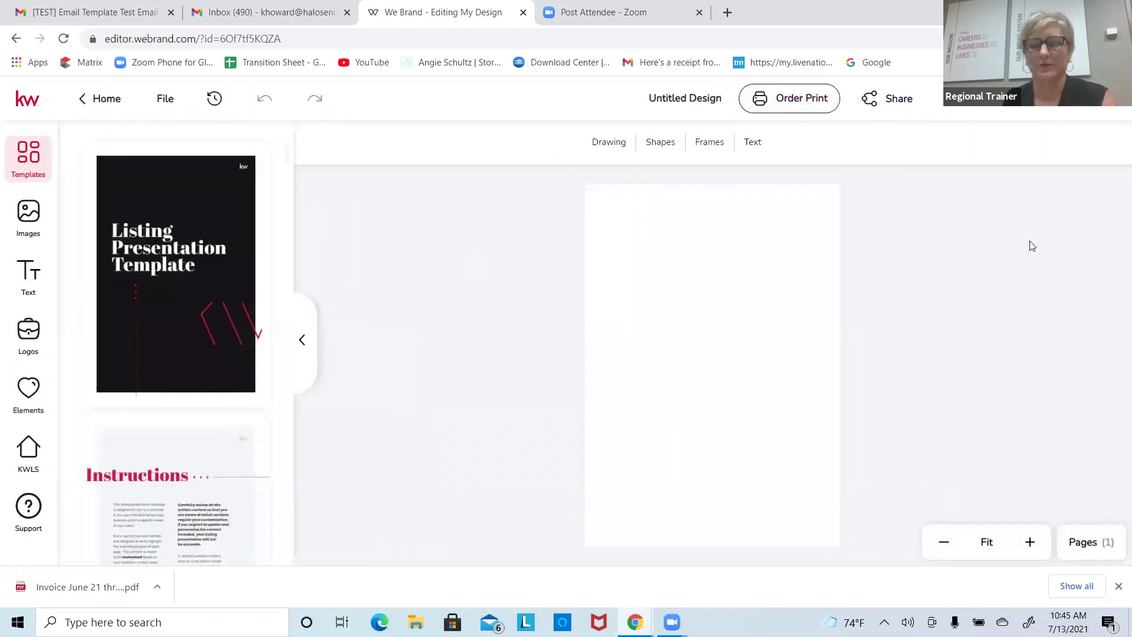
# Step: Add the Listing Presentation Template as a new page
pyautogui.moveTo(210, 253)
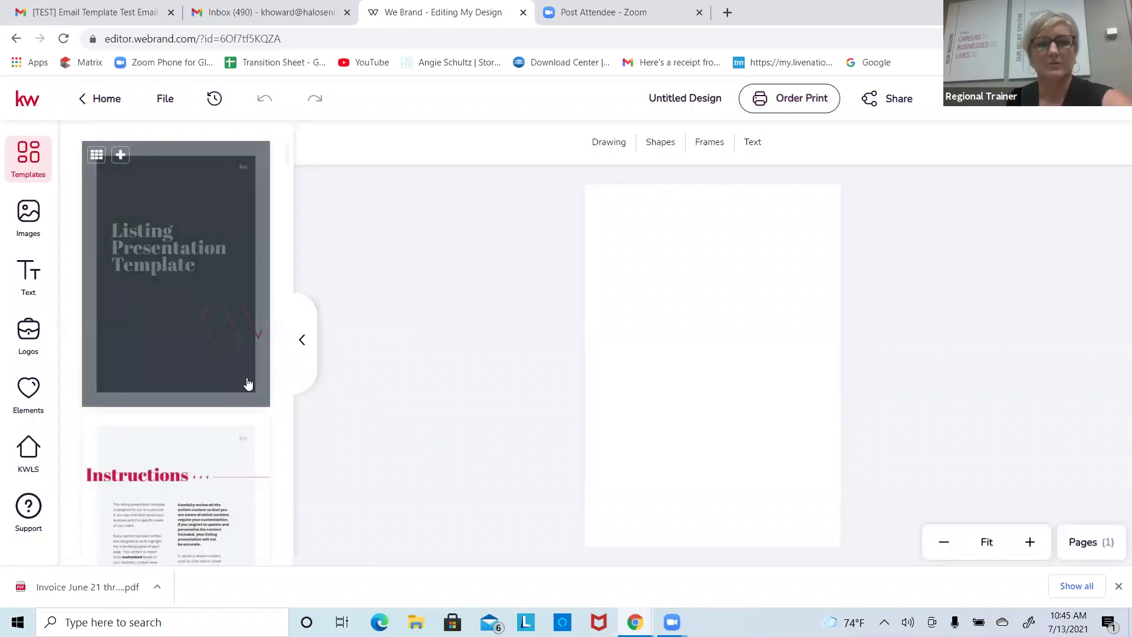
pyautogui.scroll(-8, 248, 384)
pyautogui.scroll(-10, 247, 383)
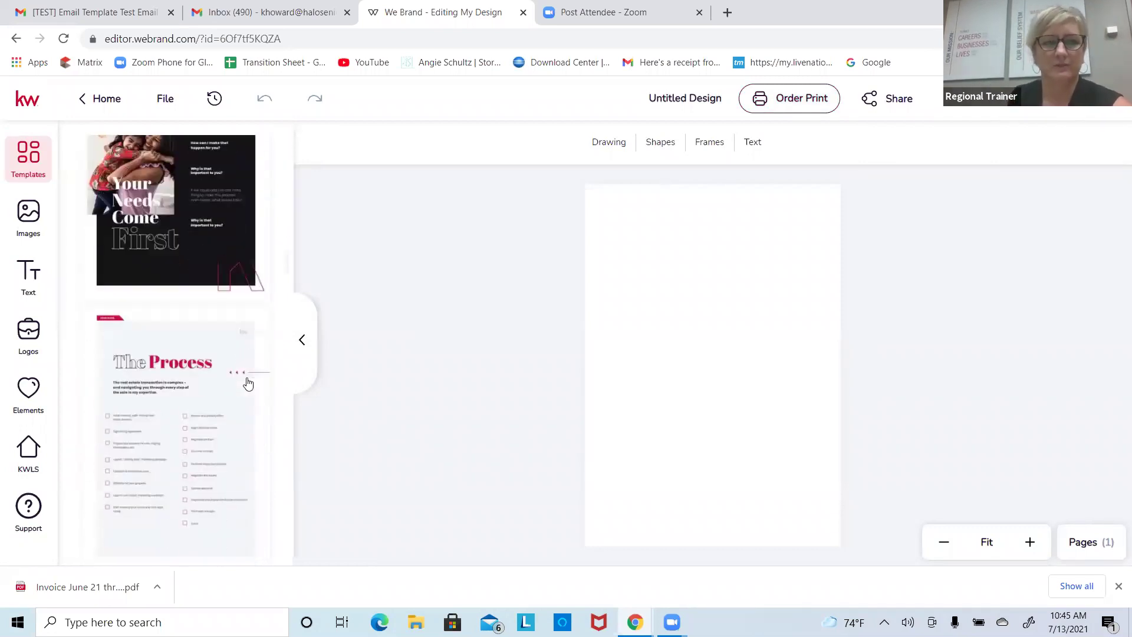
pyautogui.scroll(15, 247, 384)
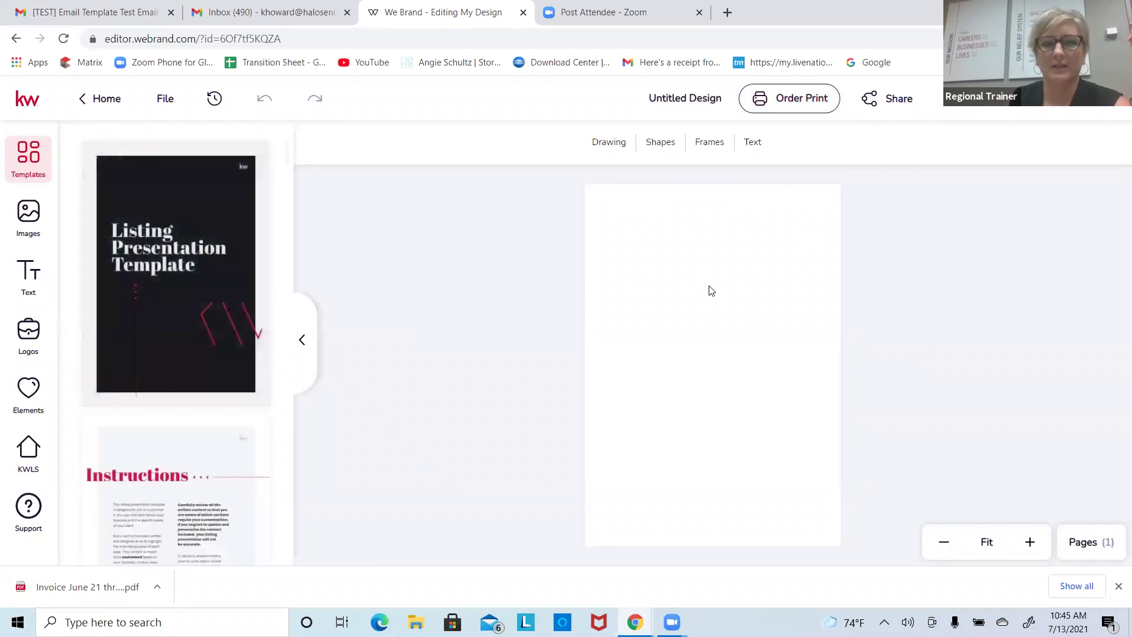
pyautogui.moveTo(195, 223)
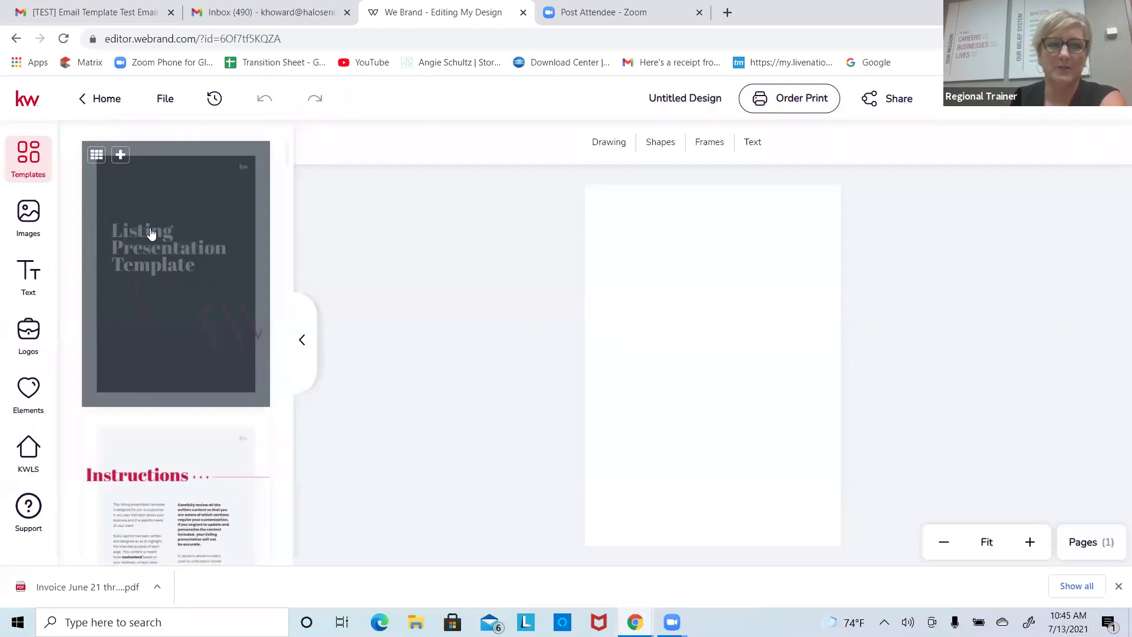
pyautogui.click(120, 155)
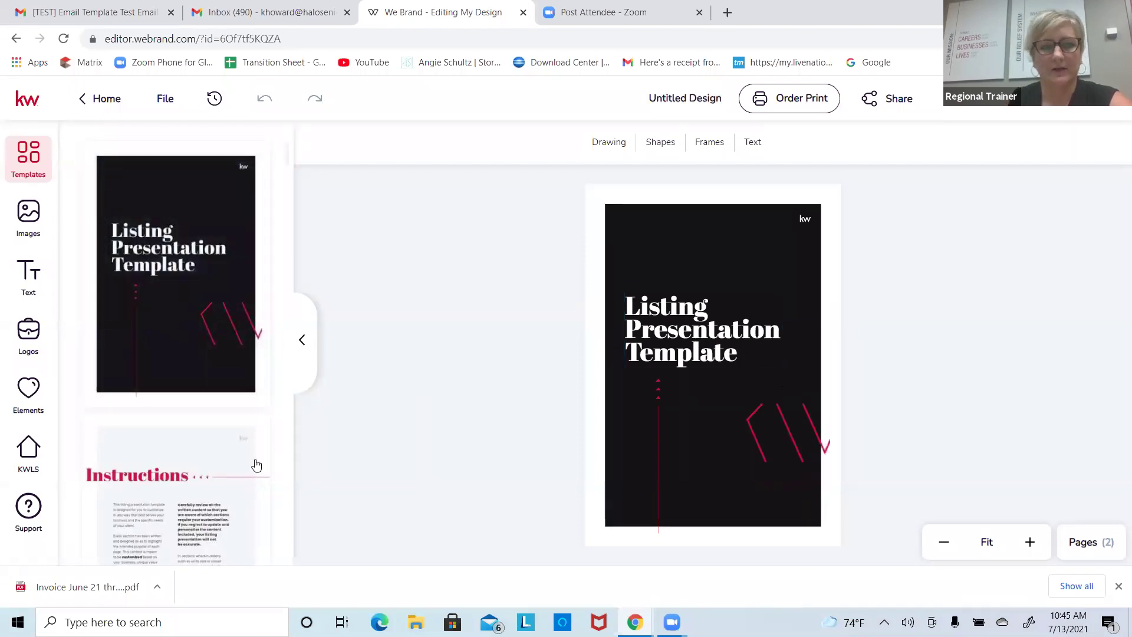
# Step: Add the consultation cover template as a page and show the Pages (3) list
pyautogui.moveTo(156, 450)
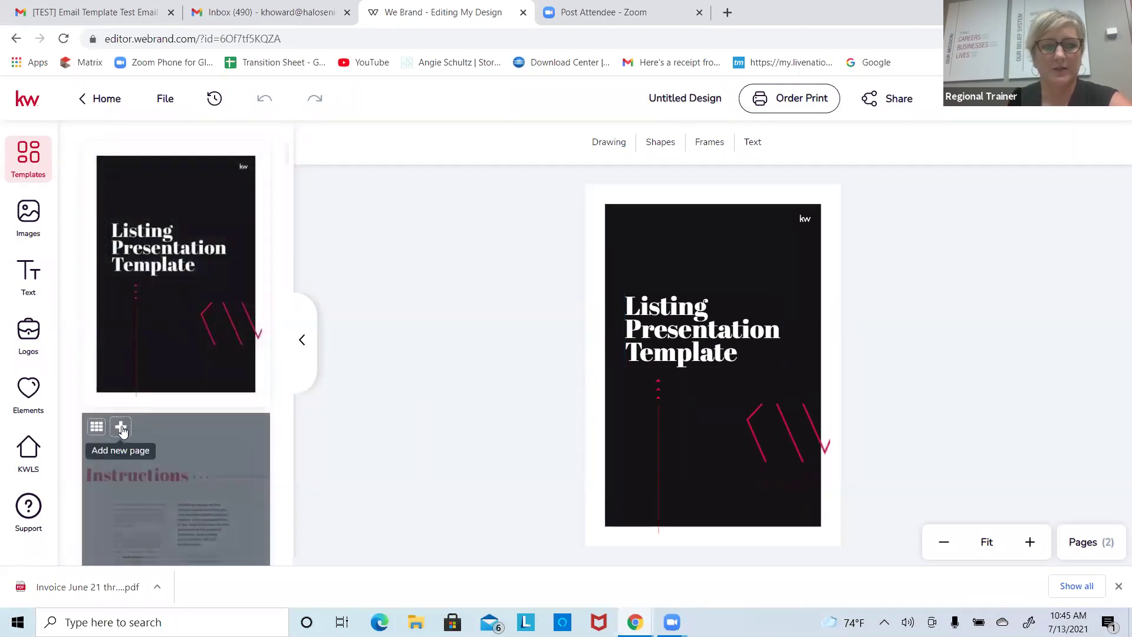
pyautogui.scroll(-3, 118, 513)
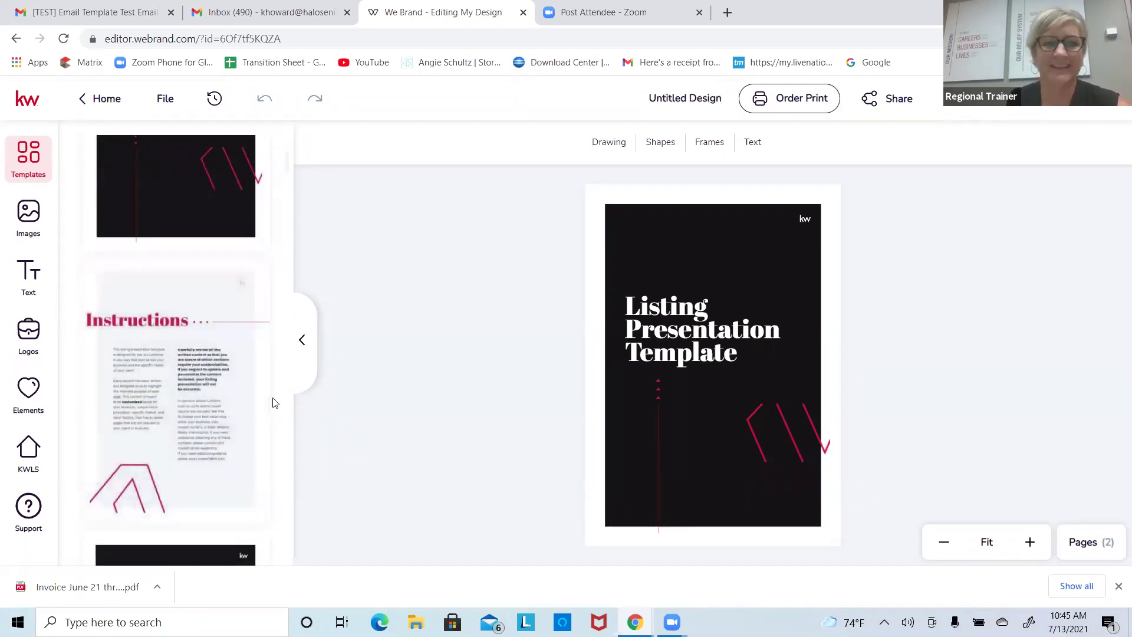
pyautogui.moveTo(157, 409)
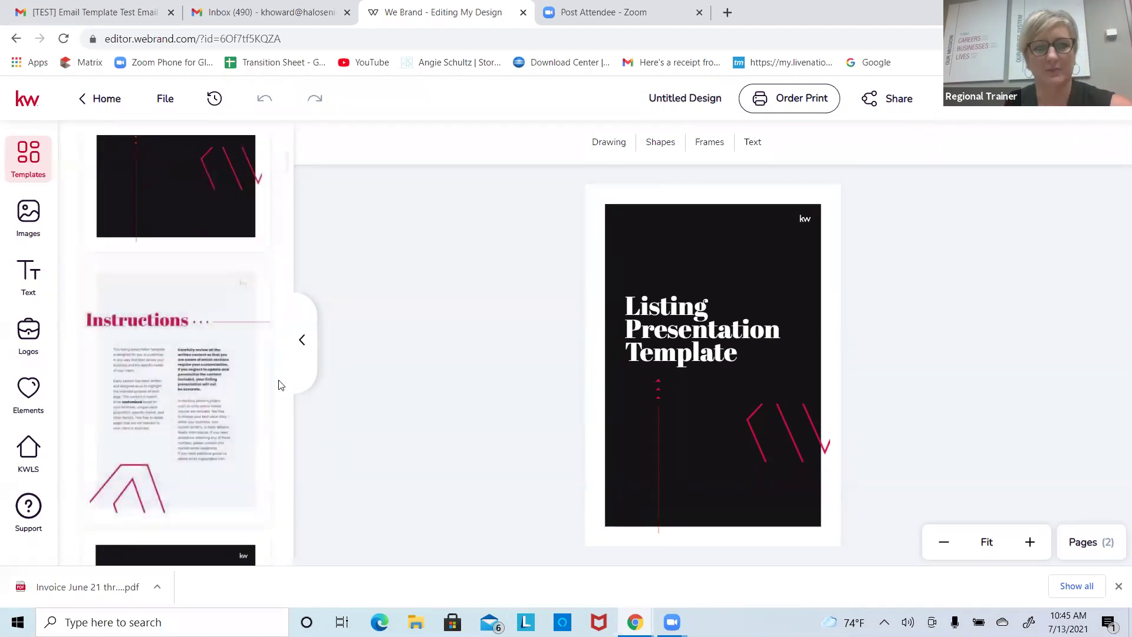
pyautogui.scroll(-3, 281, 385)
pyautogui.scroll(-1, 281, 385)
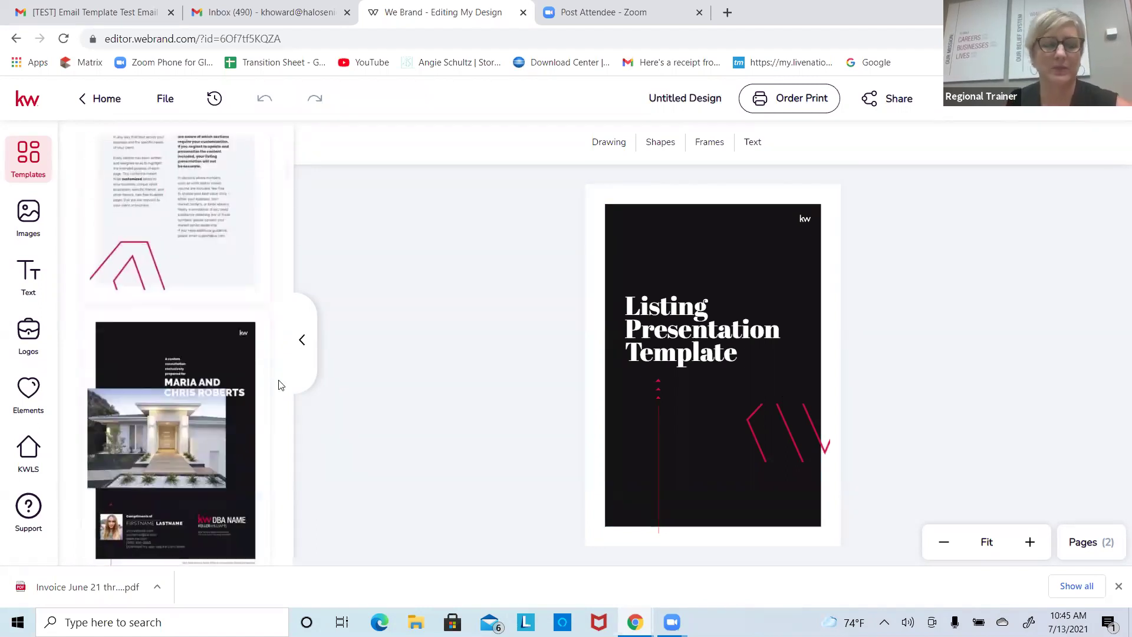
pyautogui.scroll(4, 205, 268)
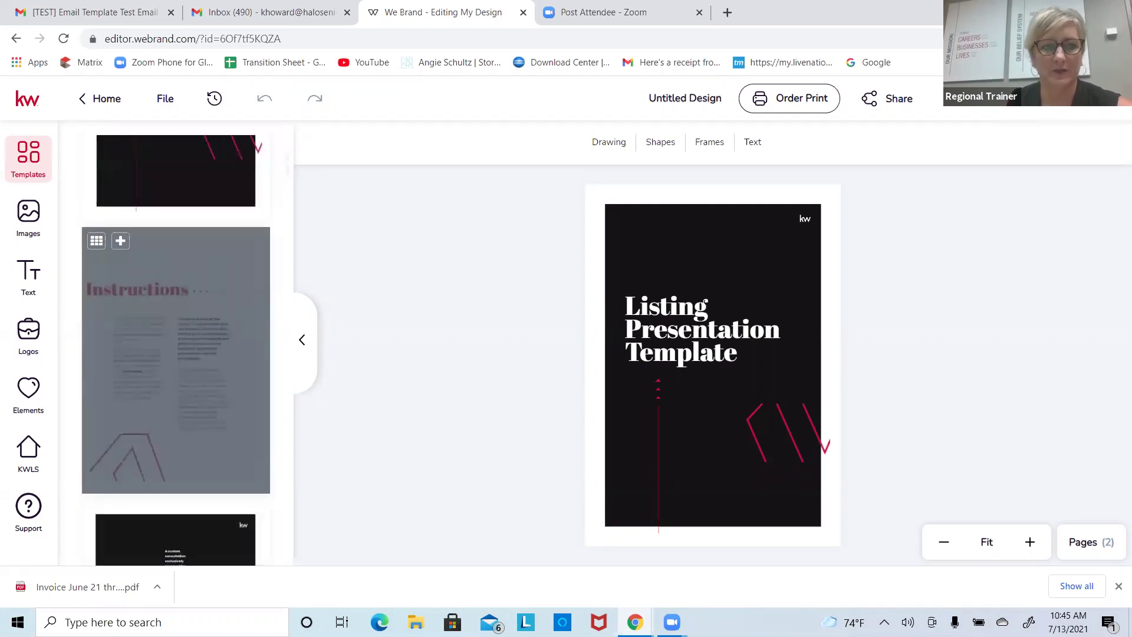
pyautogui.scroll(-3, 199, 288)
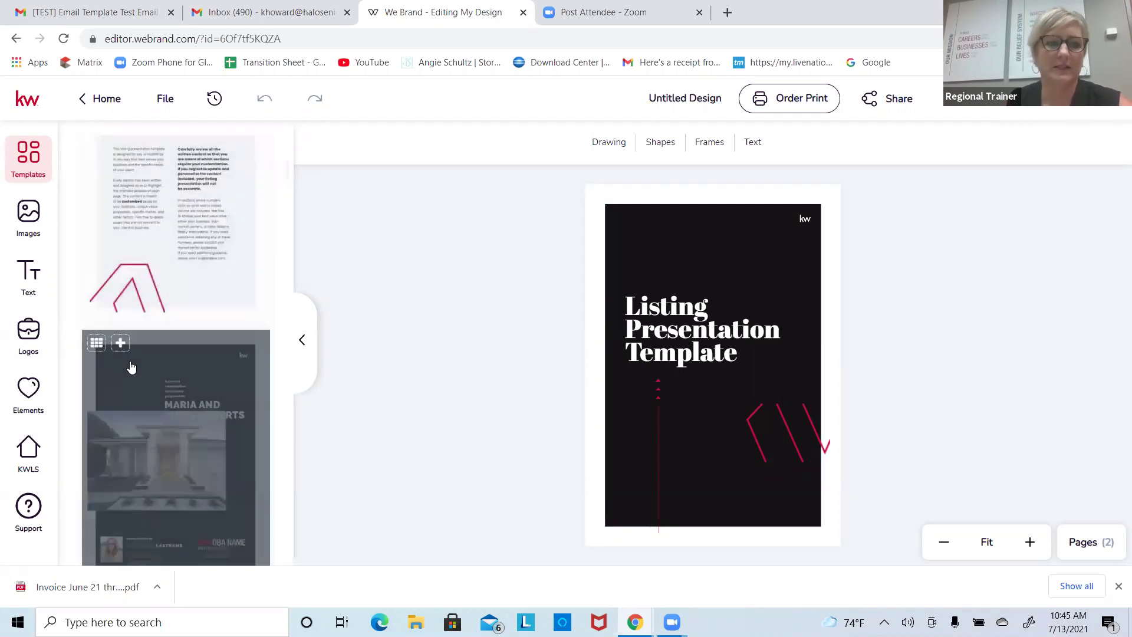
pyautogui.click(120, 343)
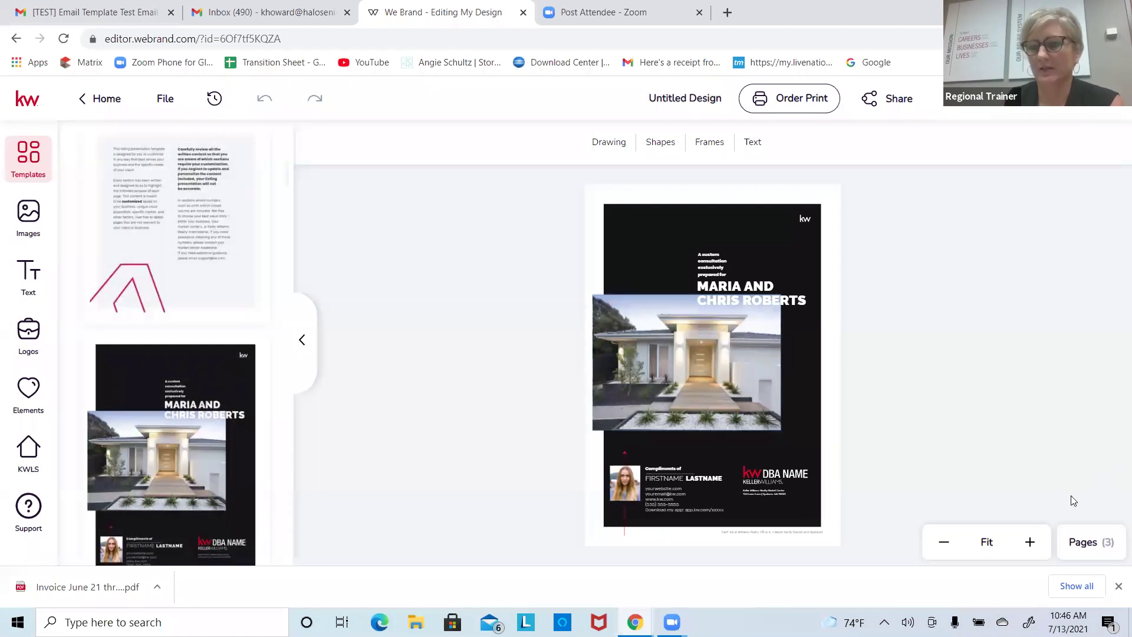
pyautogui.click(1083, 542)
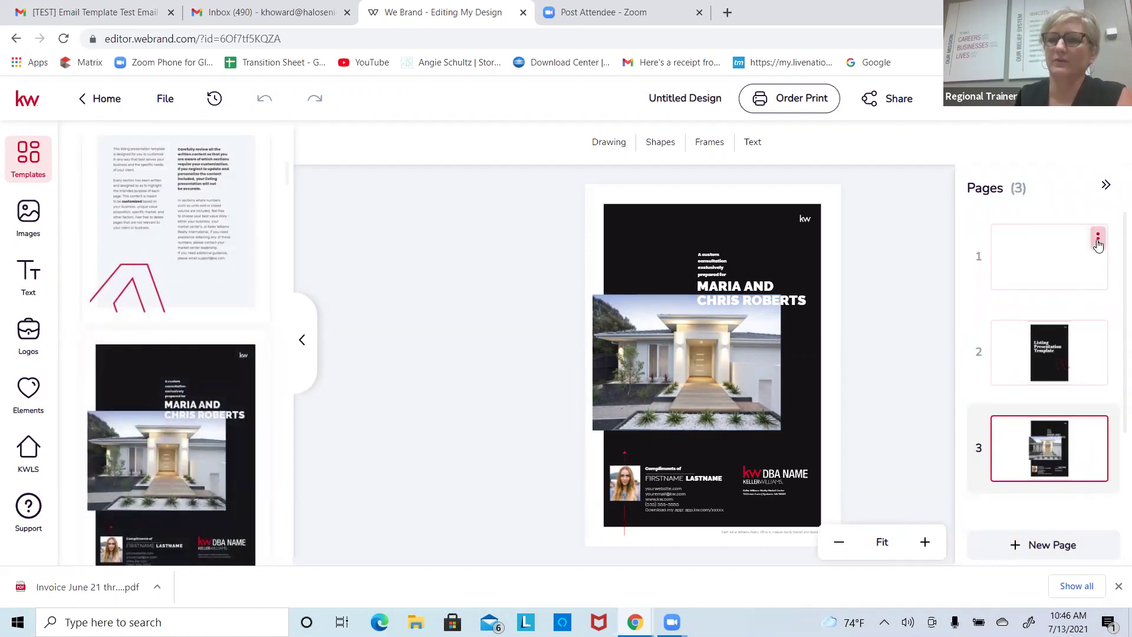
# Step: Delete blank page 1, then try reordering and reopen the first page's options
pyautogui.click(1098, 240)
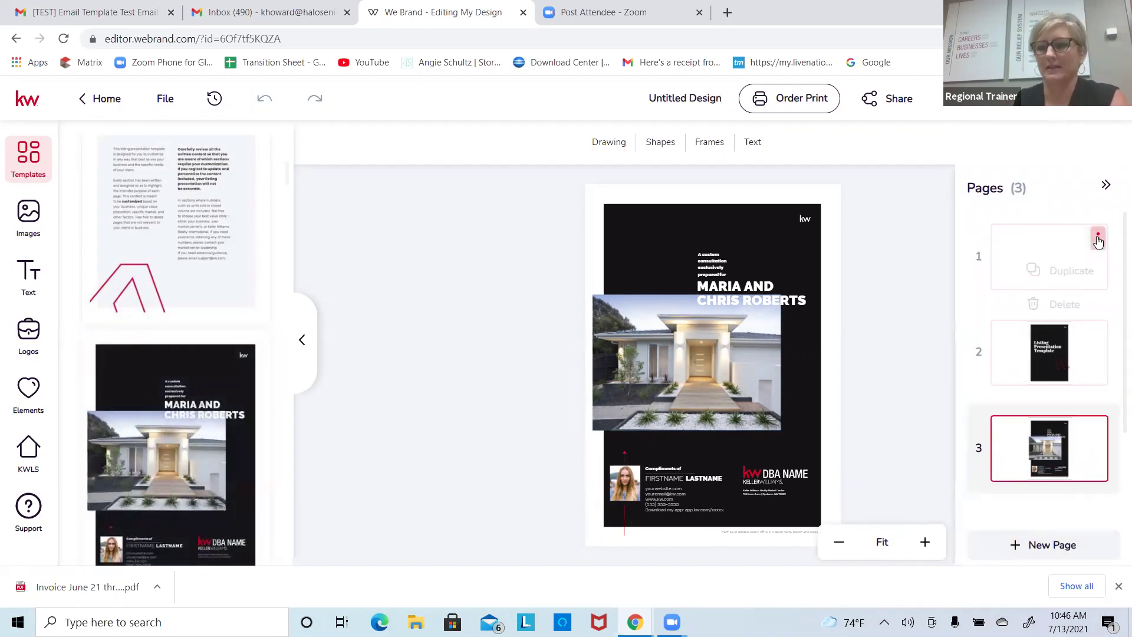
pyautogui.click(1065, 304)
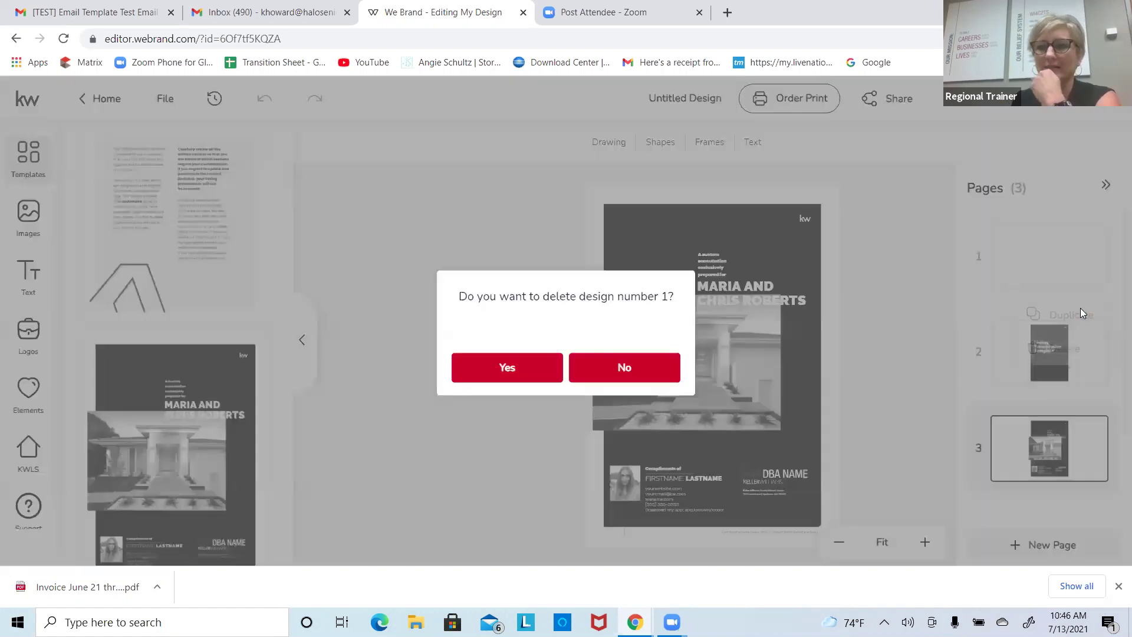
pyautogui.click(540, 380)
pyautogui.moveTo(1083, 255)
pyautogui.mouseDown()
pyautogui.moveTo(1077, 429)
pyautogui.moveTo(1081, 255)
pyautogui.moveTo(1073, 422)
pyautogui.moveTo(1071, 240)
pyautogui.moveTo(1067, 267)
pyautogui.mouseUp()
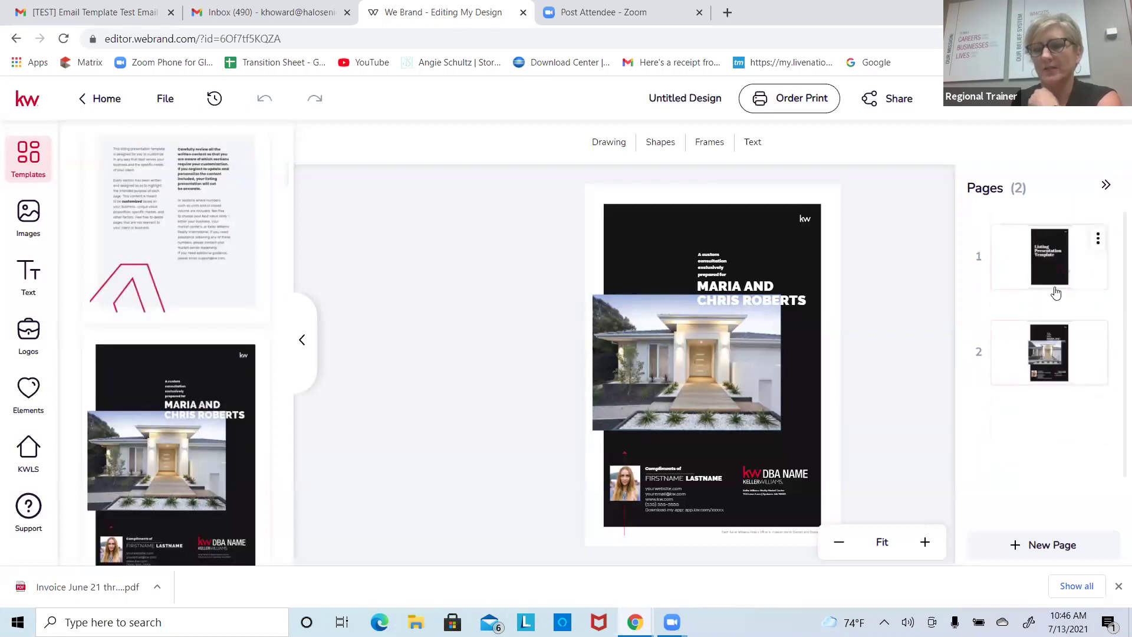
pyautogui.click(1098, 238)
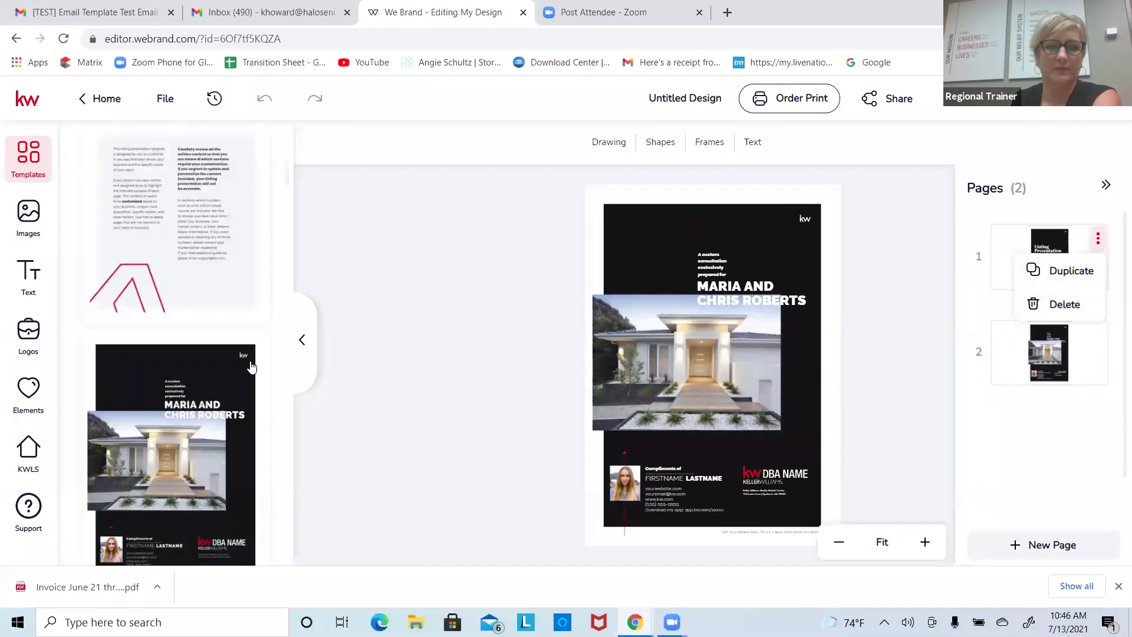
# Step: Add the marketing-plan and 1050 Heather Lane templates as new pages
pyautogui.scroll(-7, 280, 202)
pyautogui.moveTo(207, 215)
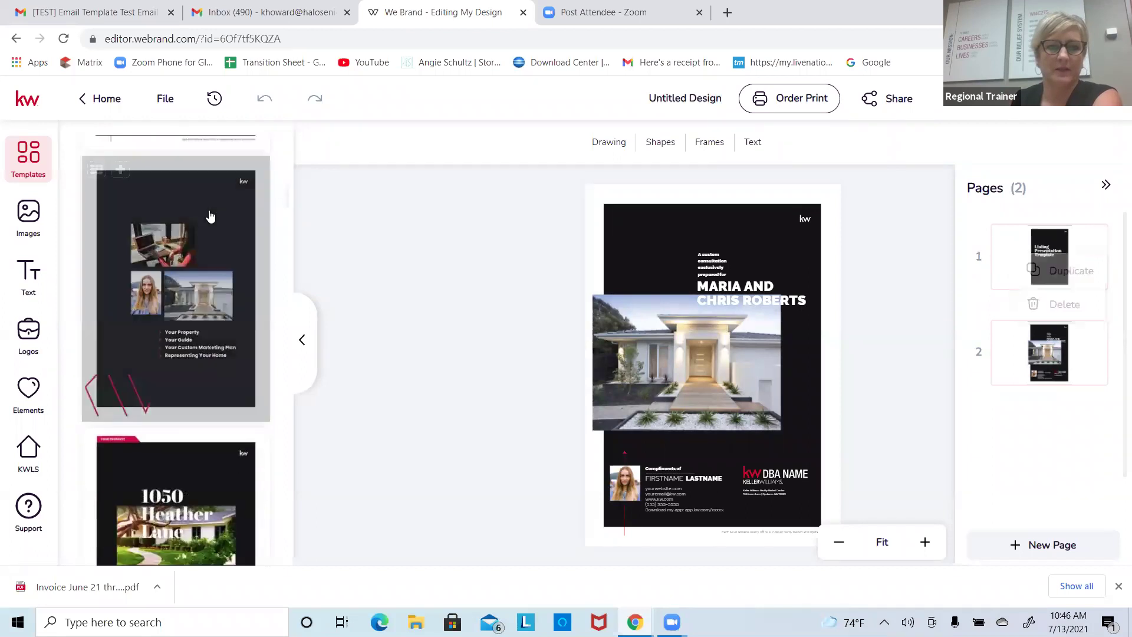
pyautogui.click(120, 171)
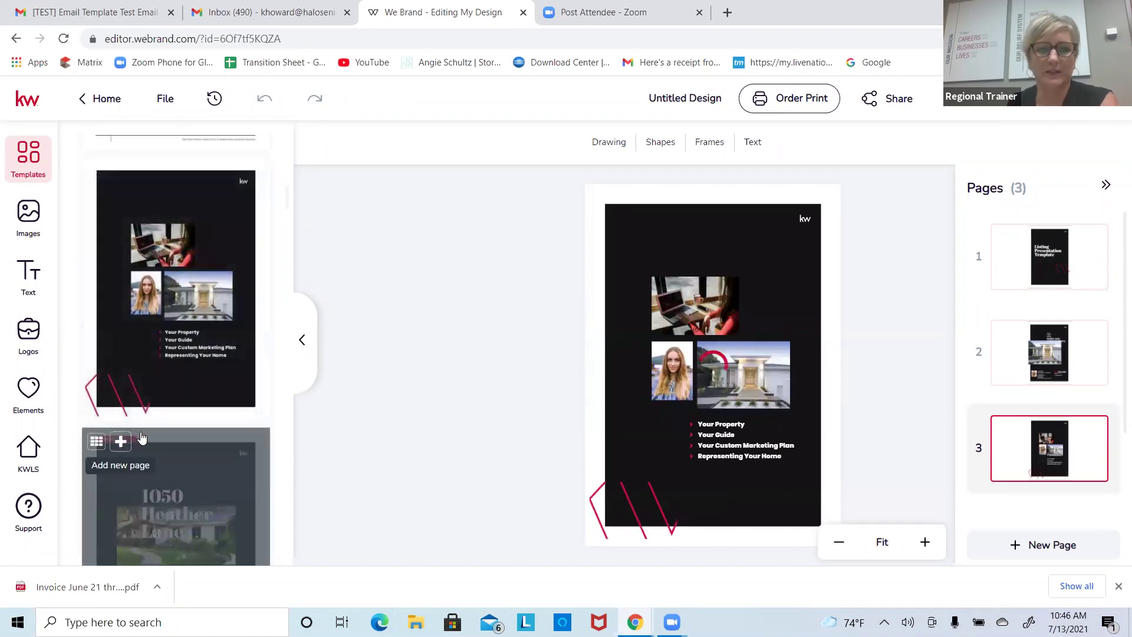
pyautogui.click(121, 441)
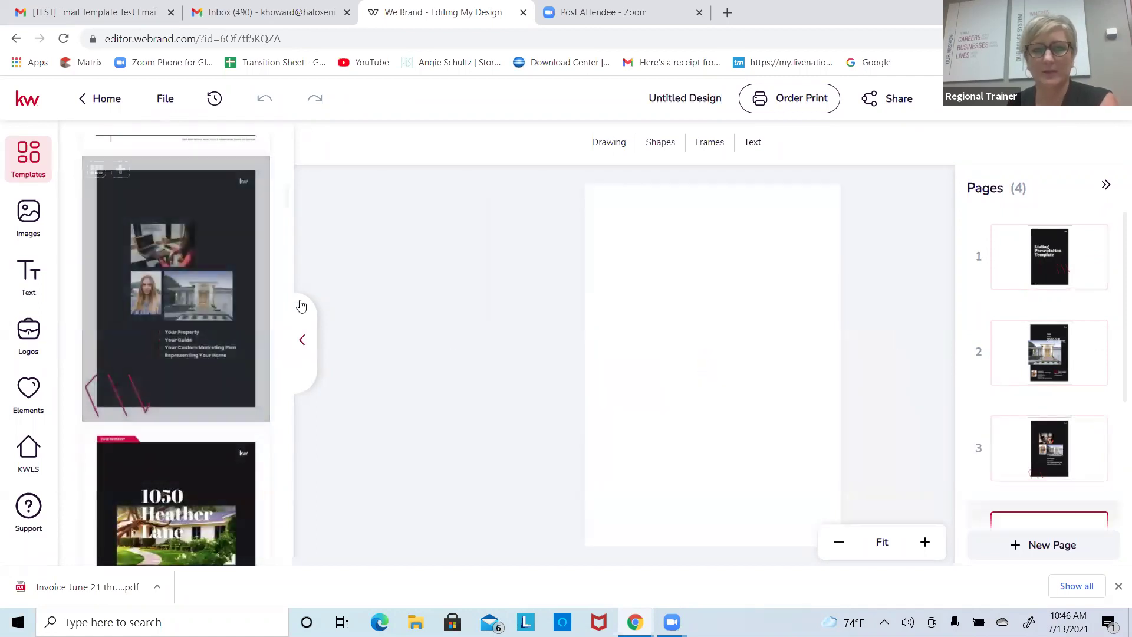
pyautogui.moveTo(288, 201); pyautogui.dragTo(274, 234)
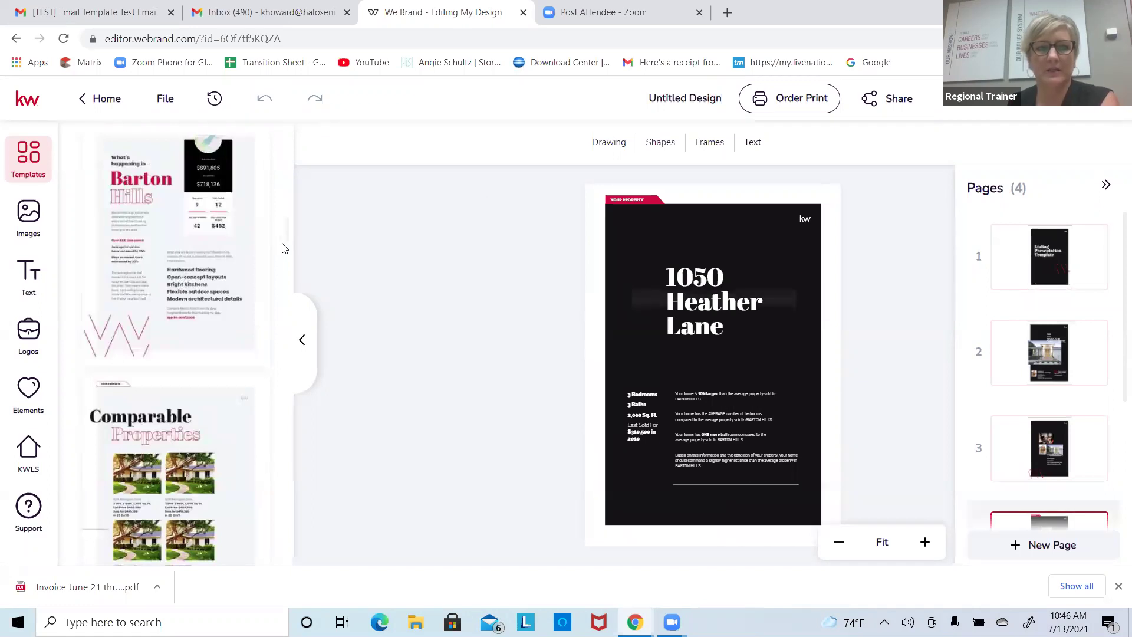
pyautogui.scroll(-15, 281, 247)
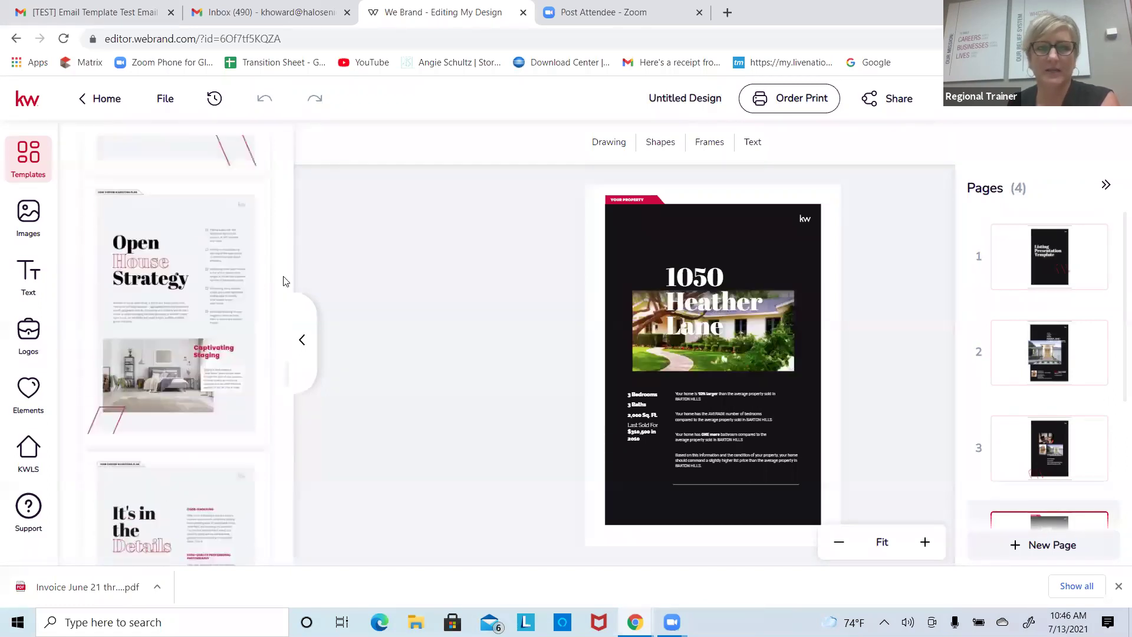
pyautogui.moveTo(284, 281); pyautogui.dragTo(285, 145)
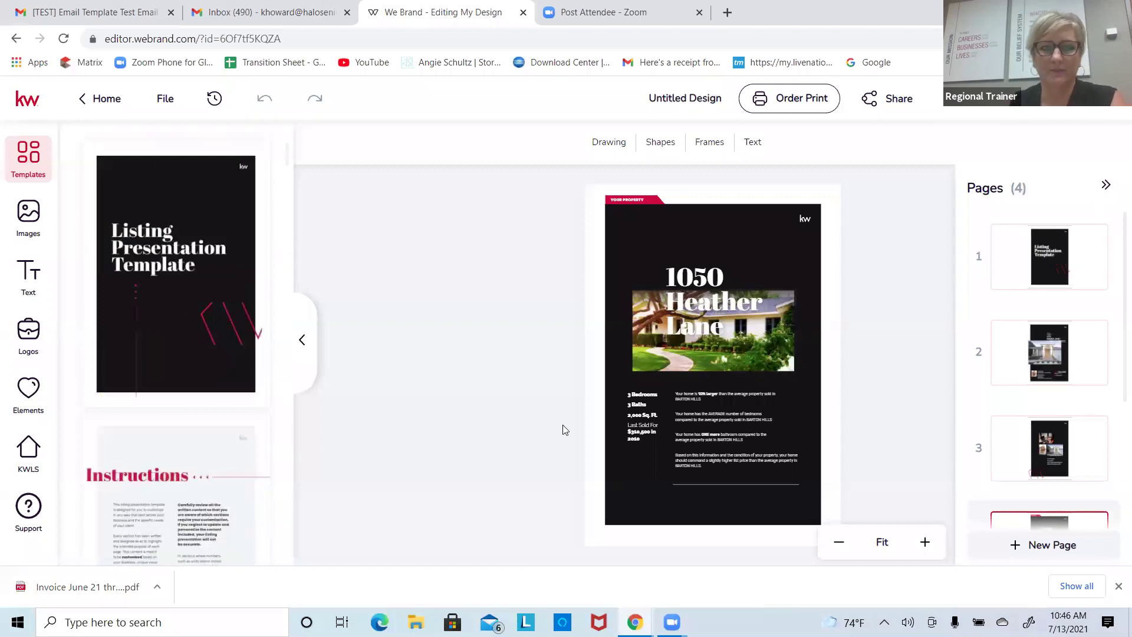
pyautogui.moveTo(167, 299)
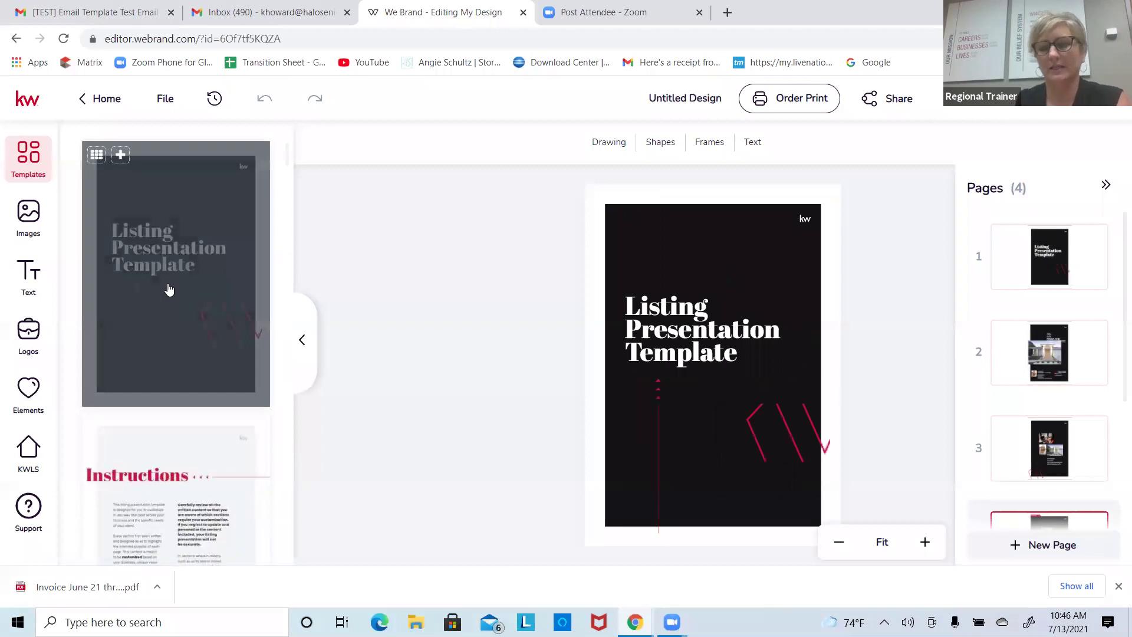
# Step: Set the cover title font to Century Gothic, nudge it, and go to page 2
pyautogui.click(660, 301)
pyautogui.doubleClick(739, 353)
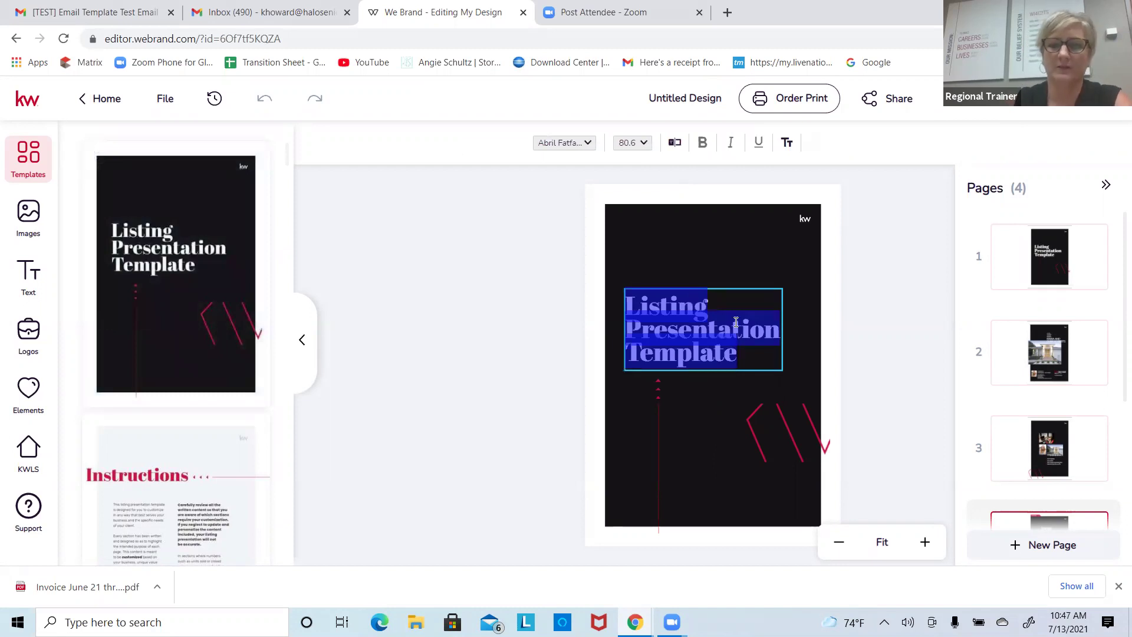
pyautogui.click(580, 153)
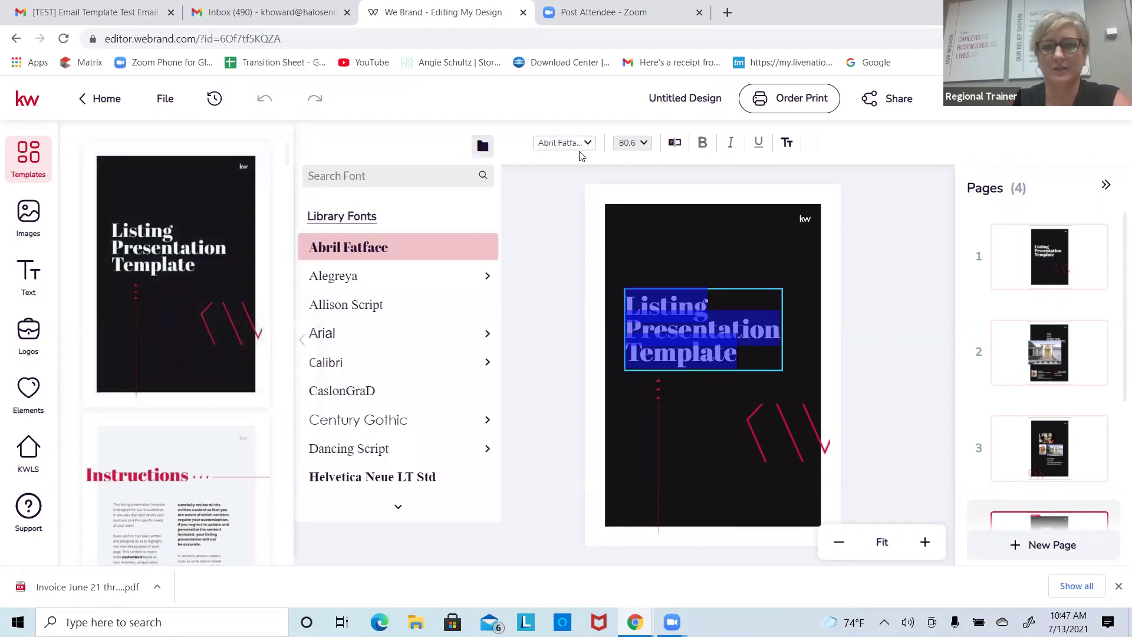
pyautogui.click(385, 422)
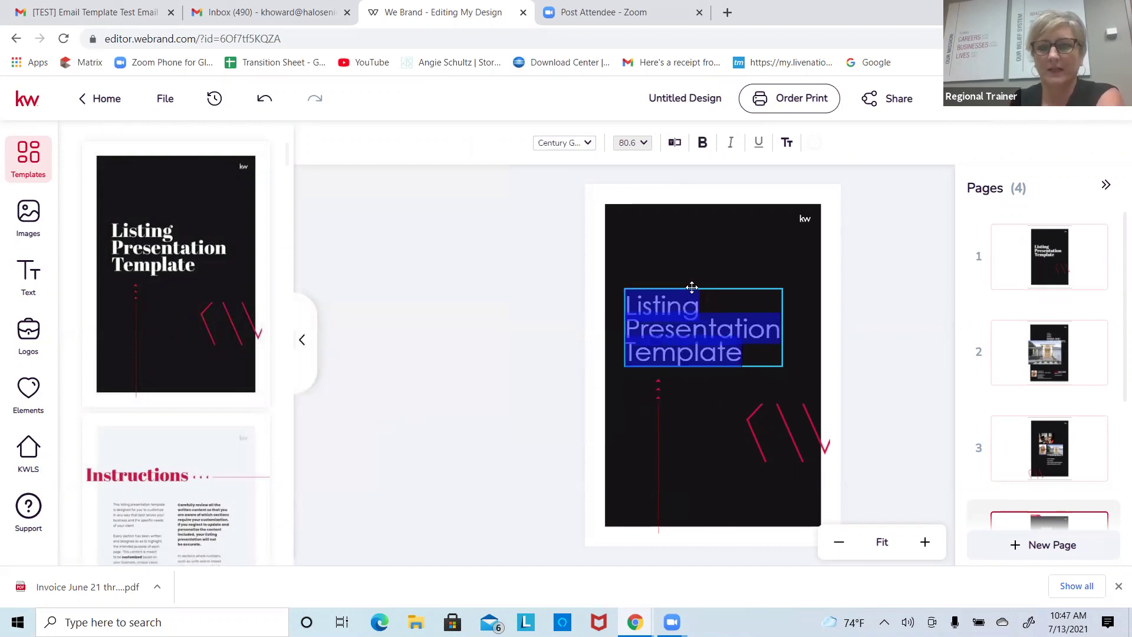
pyautogui.click(692, 287)
pyautogui.moveTo(711, 311)
pyautogui.mouseDown()
pyautogui.moveTo(742, 254)
pyautogui.moveTo(698, 289)
pyautogui.moveTo(717, 310)
pyautogui.mouseUp()
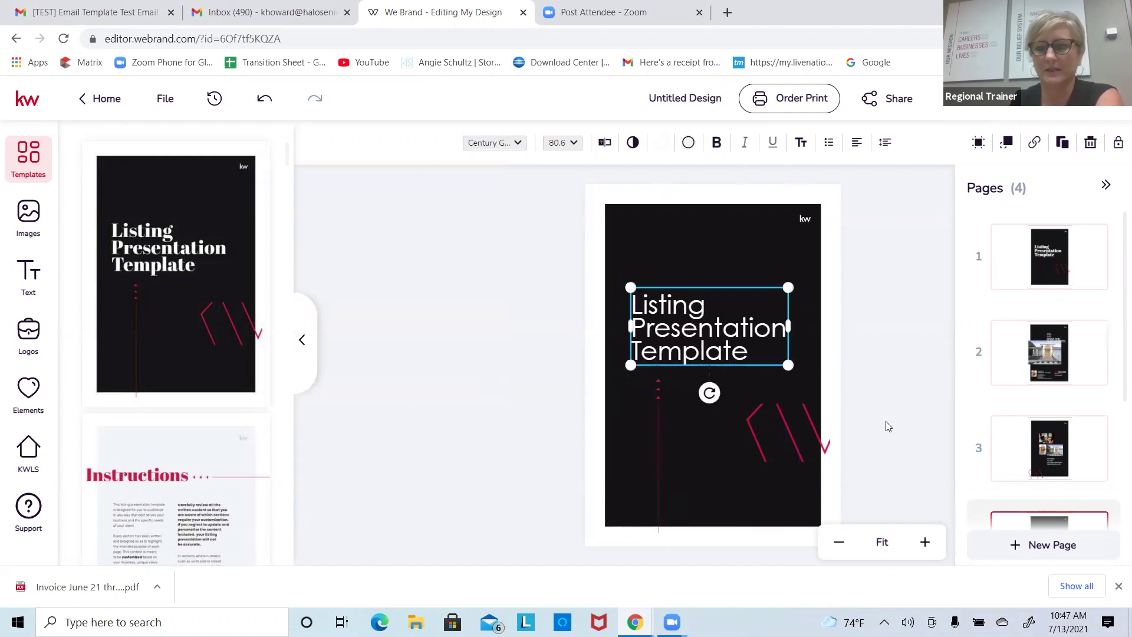
pyautogui.click(1022, 363)
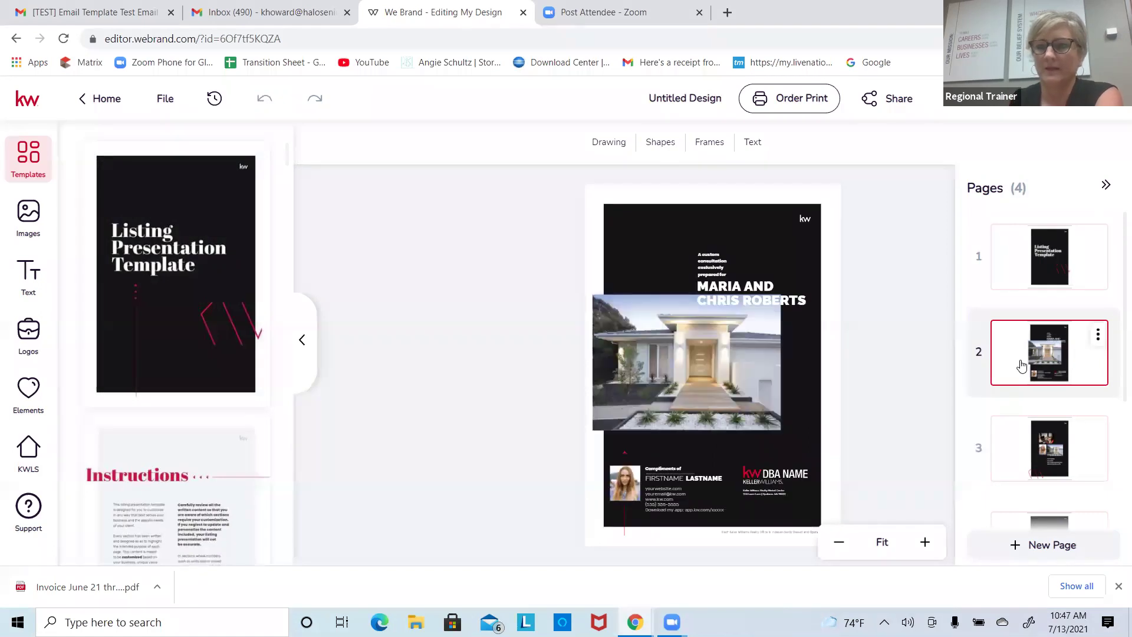
# Step: Look up MLS listing 21791234 for the house photo and begin repositioning it
pyautogui.click(748, 364)
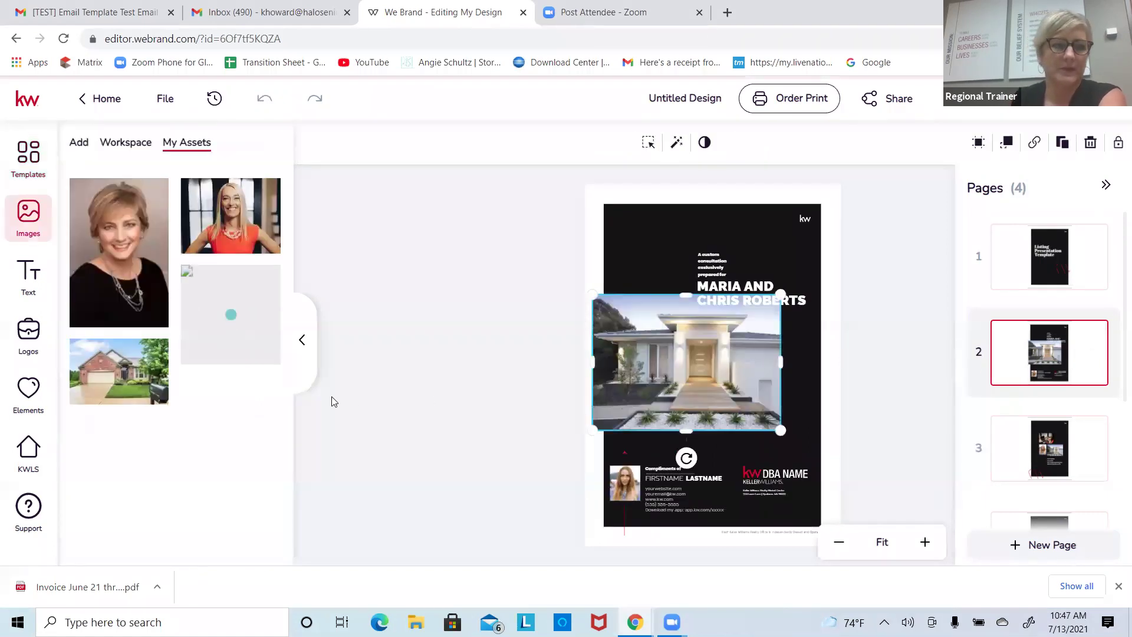
pyautogui.click(33, 453)
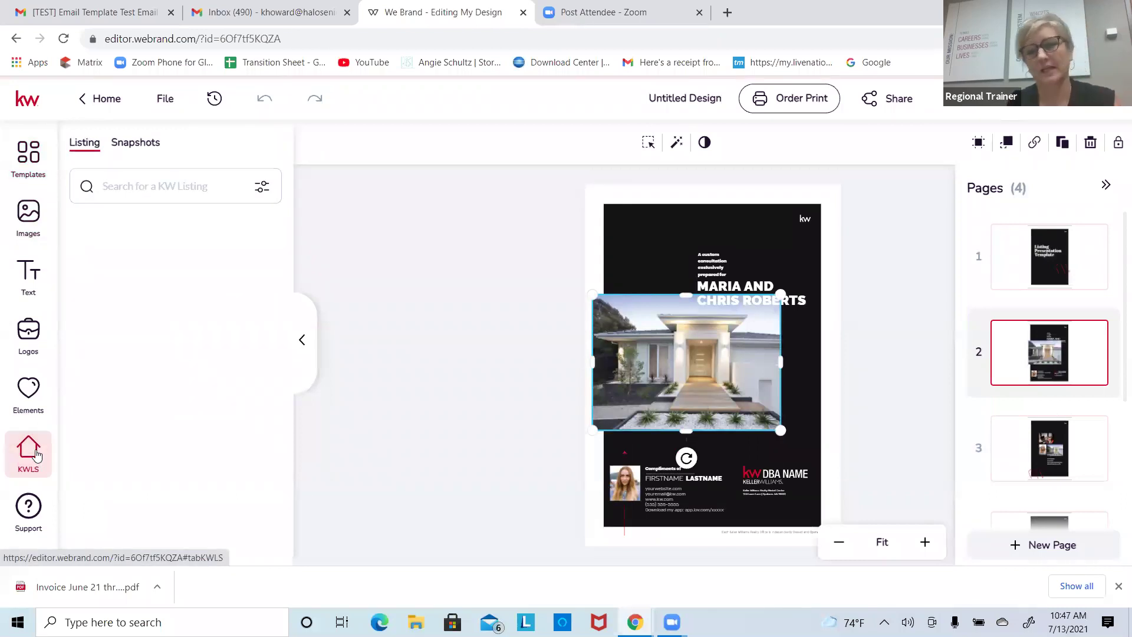
pyautogui.click(153, 186)
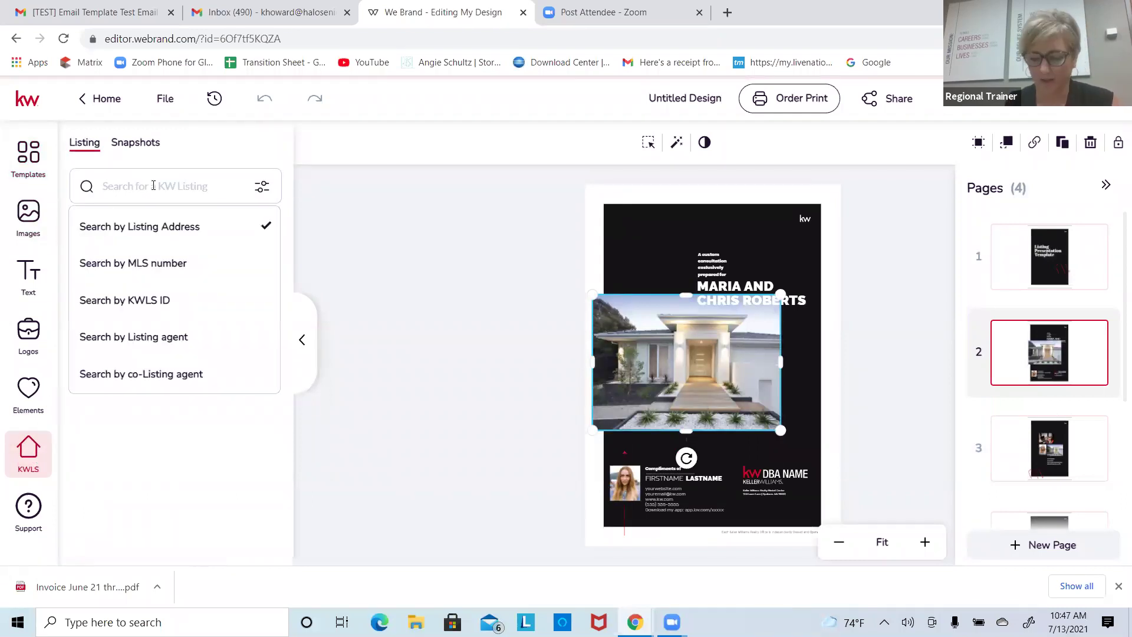
pyautogui.click(122, 263)
pyautogui.click(146, 184)
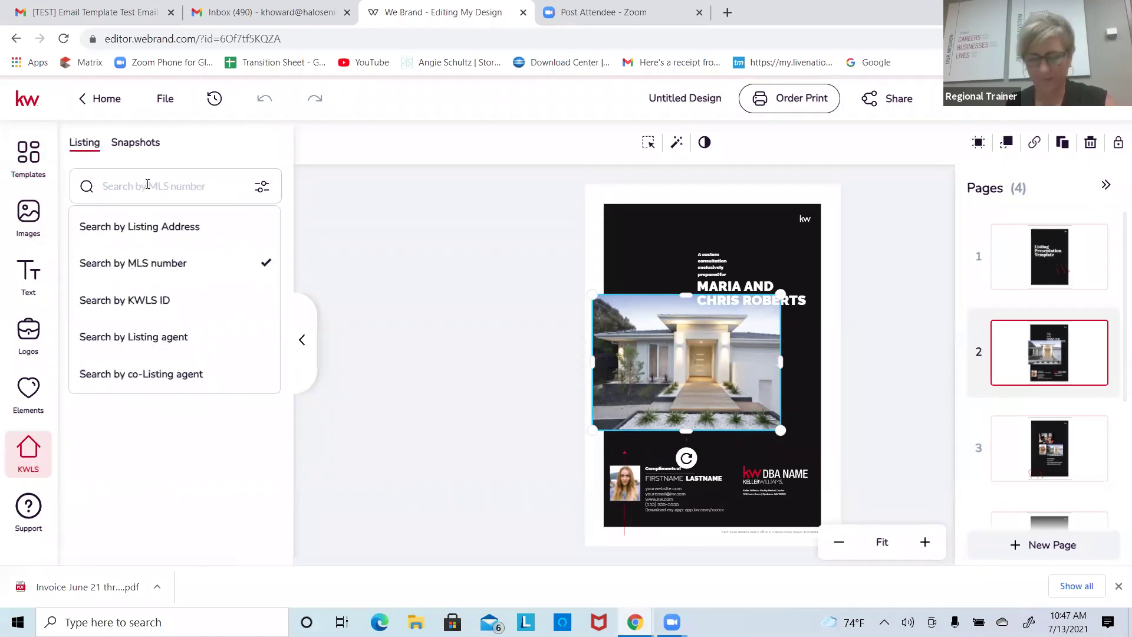
pyautogui.write('21791234')
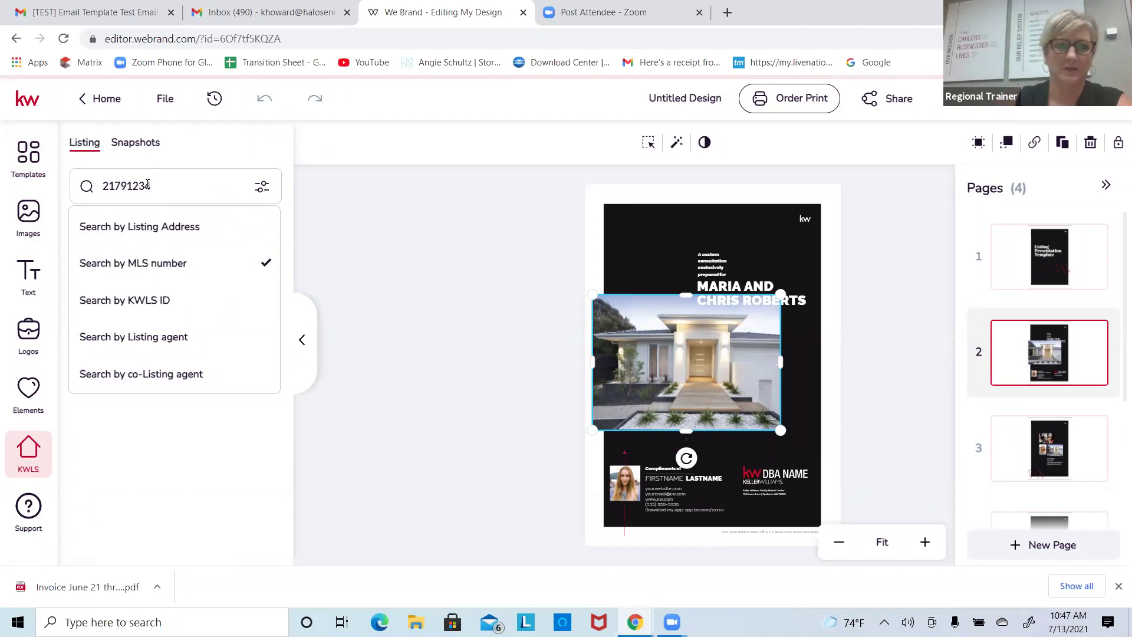
pyautogui.press('Return')
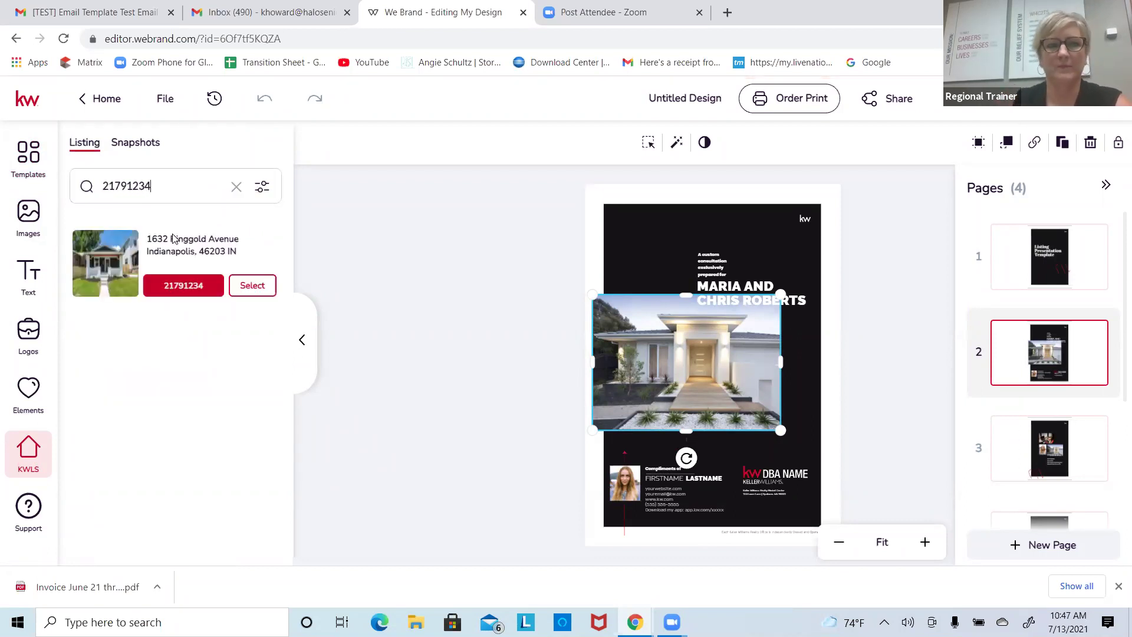
pyautogui.click(270, 292)
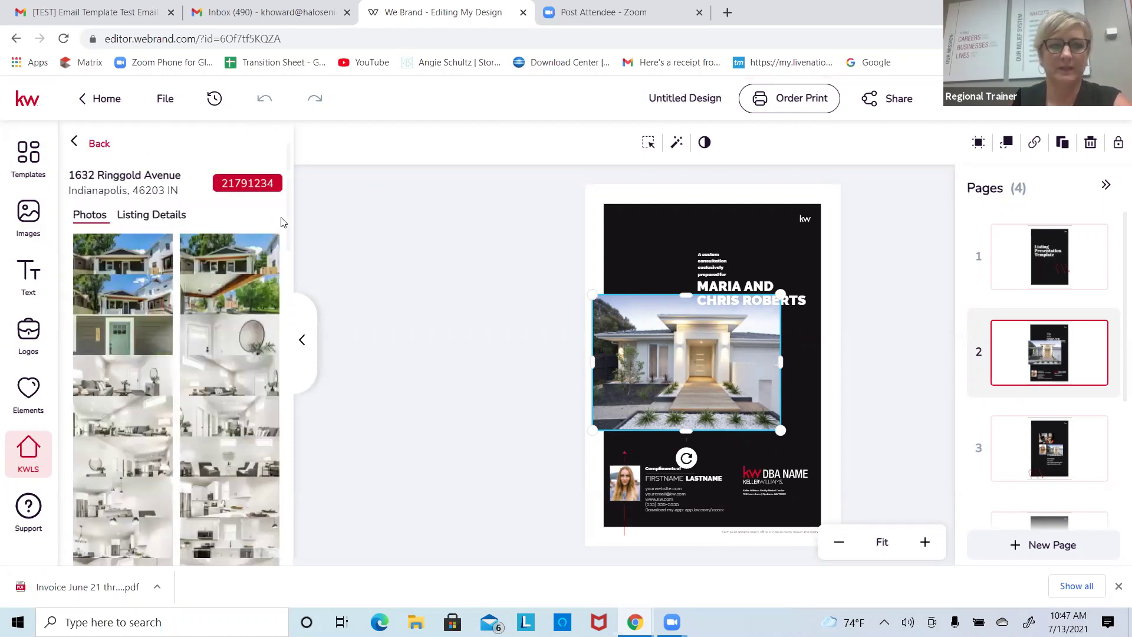
pyautogui.doubleClick(680, 366)
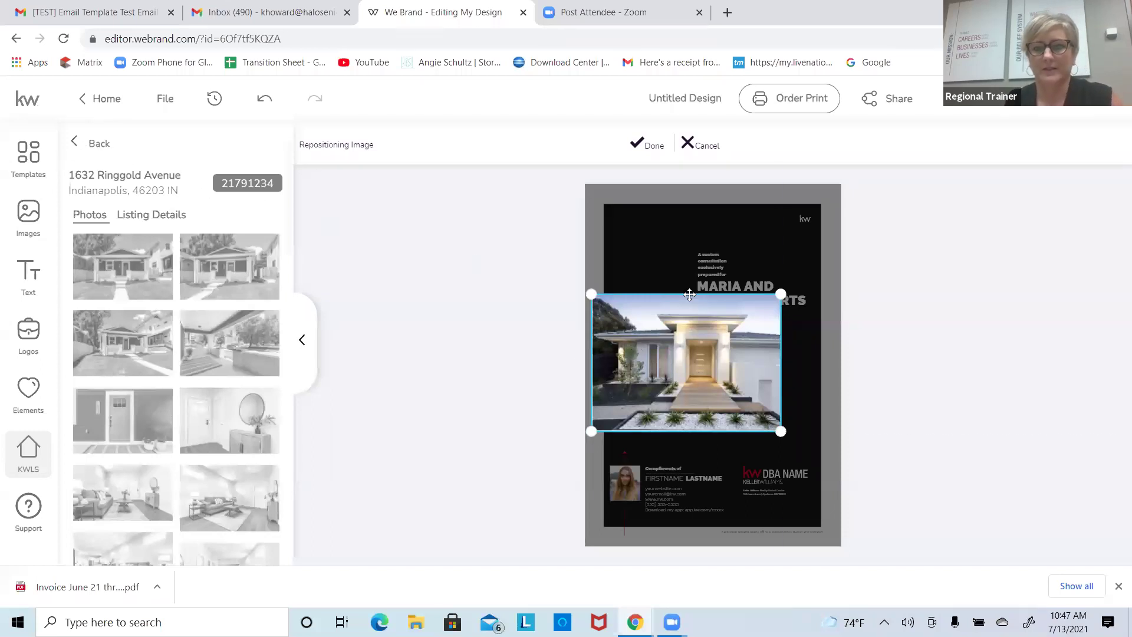
# Step: Reload the WeBrand editor and select the cover title
pyautogui.click(64, 40)
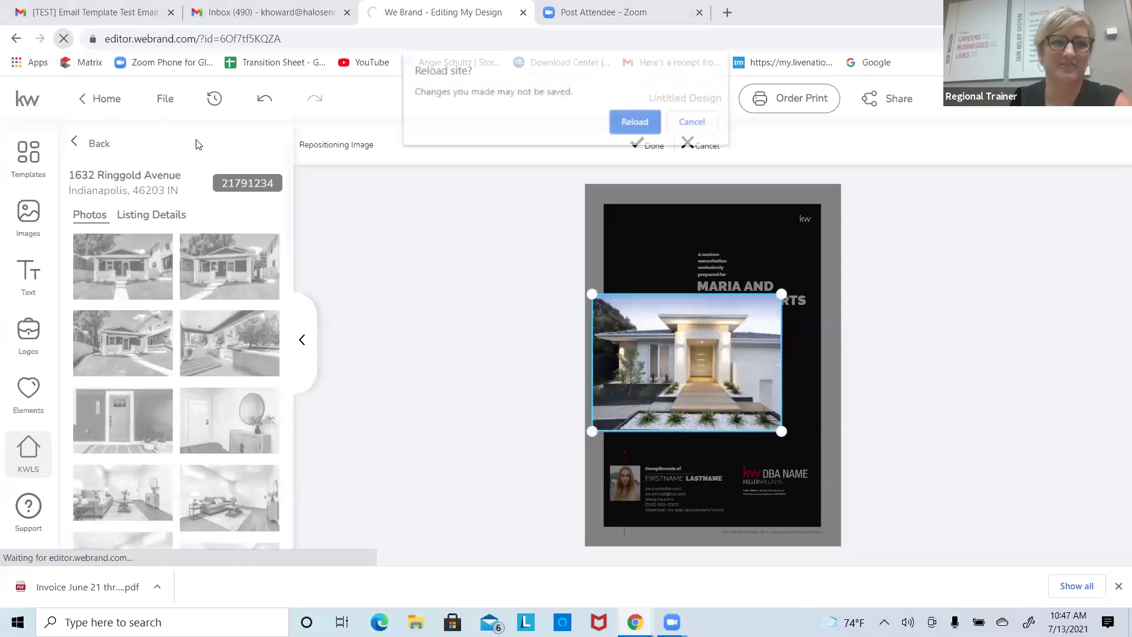
pyautogui.click(624, 123)
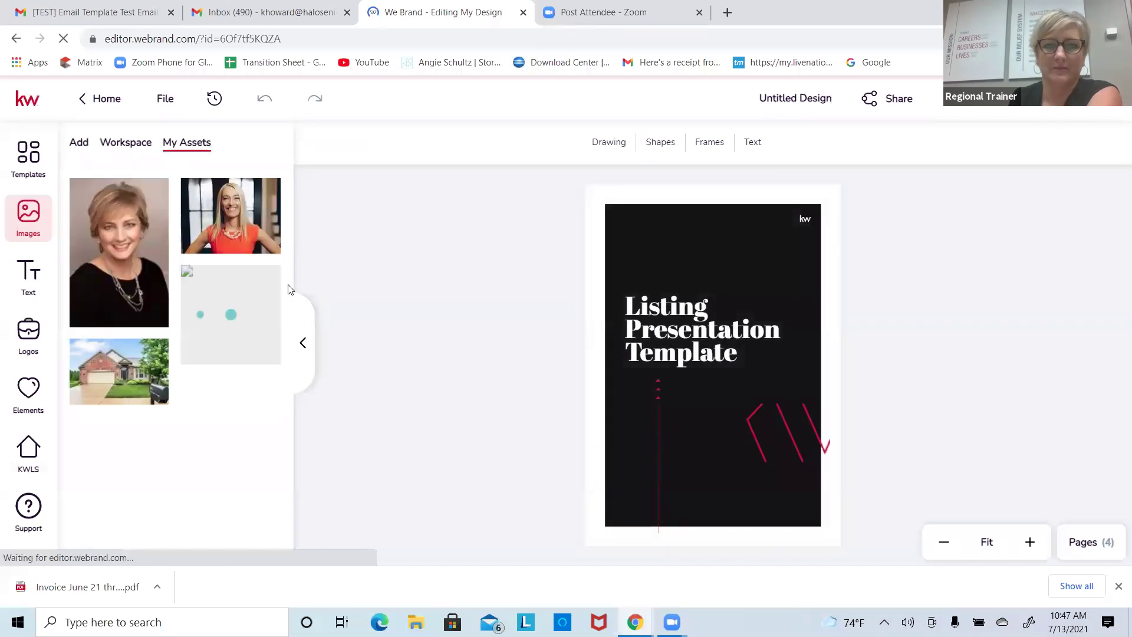
pyautogui.click(699, 322)
# Step: Reopen the listing's photos in KW listing search and return to page 2
pyautogui.click(28, 451)
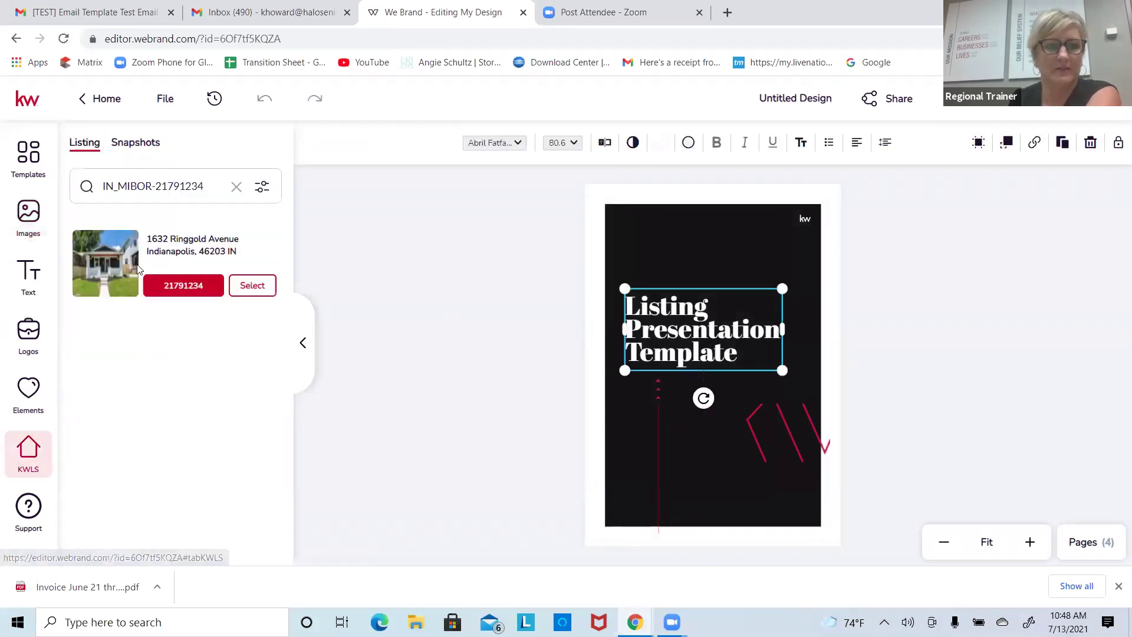
pyautogui.click(190, 294)
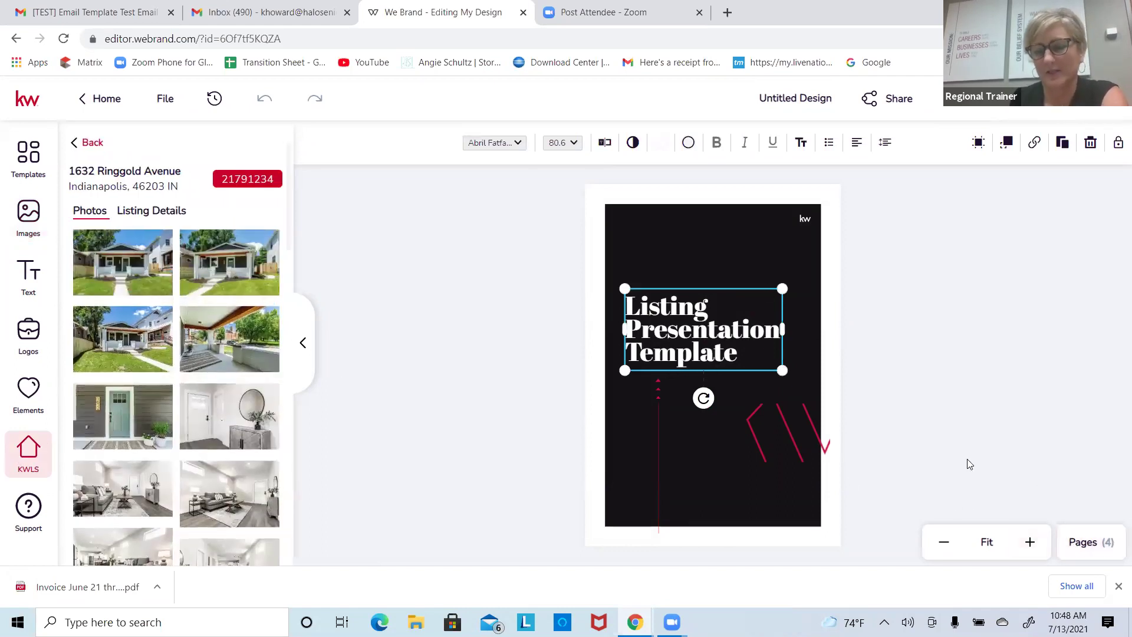
pyautogui.click(1086, 542)
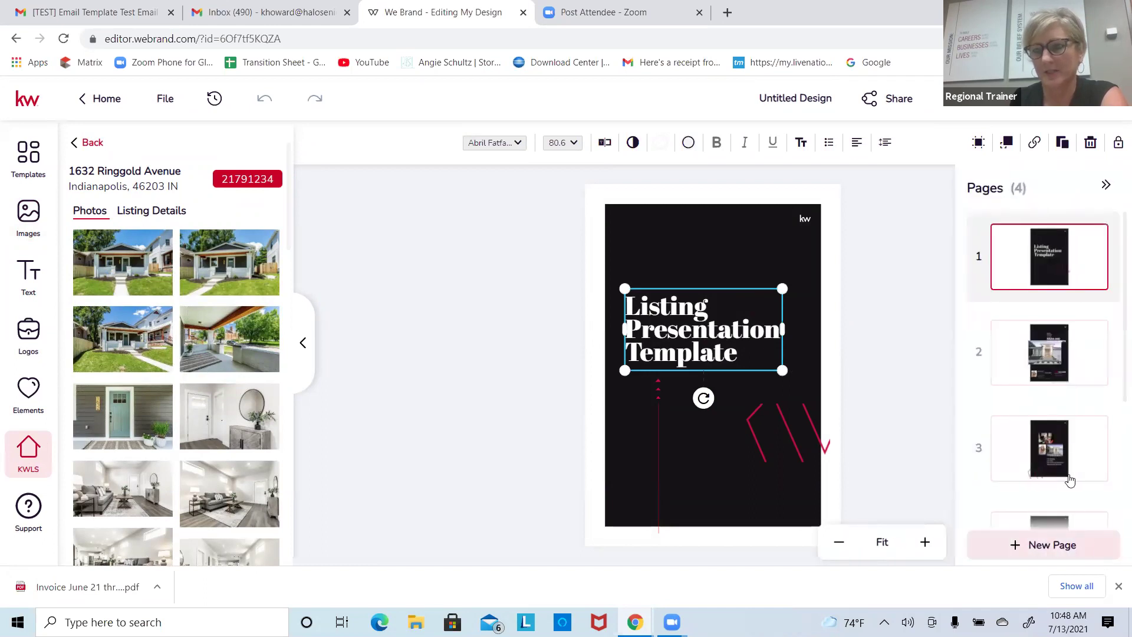
pyautogui.click(1064, 370)
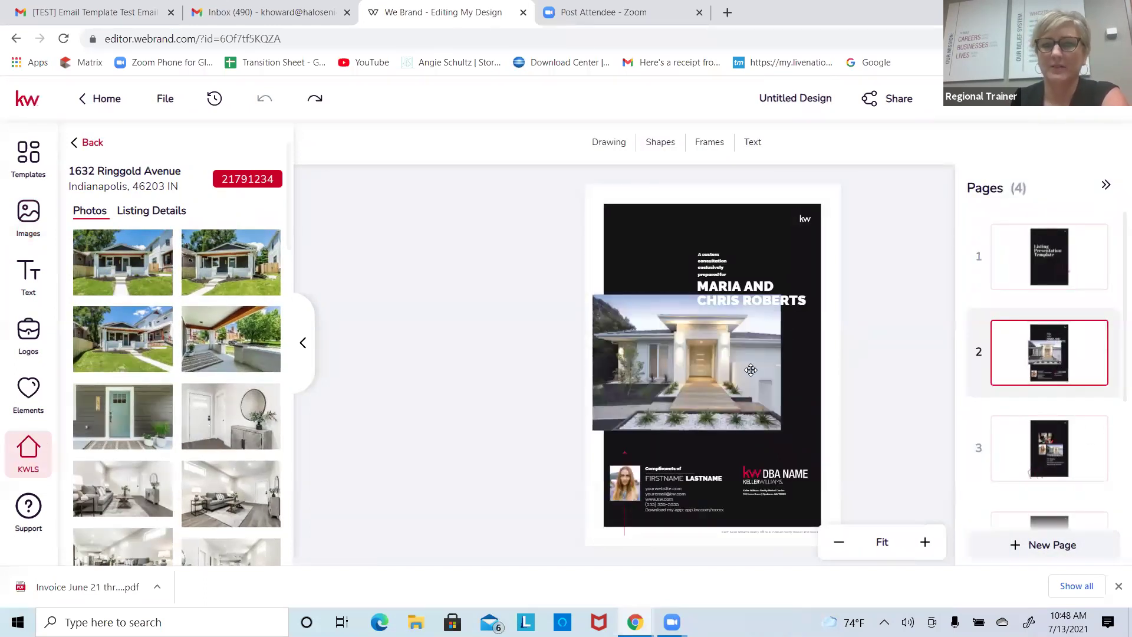
# Step: Replace page 2's house photo with the listing's front exterior, shrink and centre it, and raise the names
pyautogui.click(749, 370)
pyautogui.moveTo(229, 266)
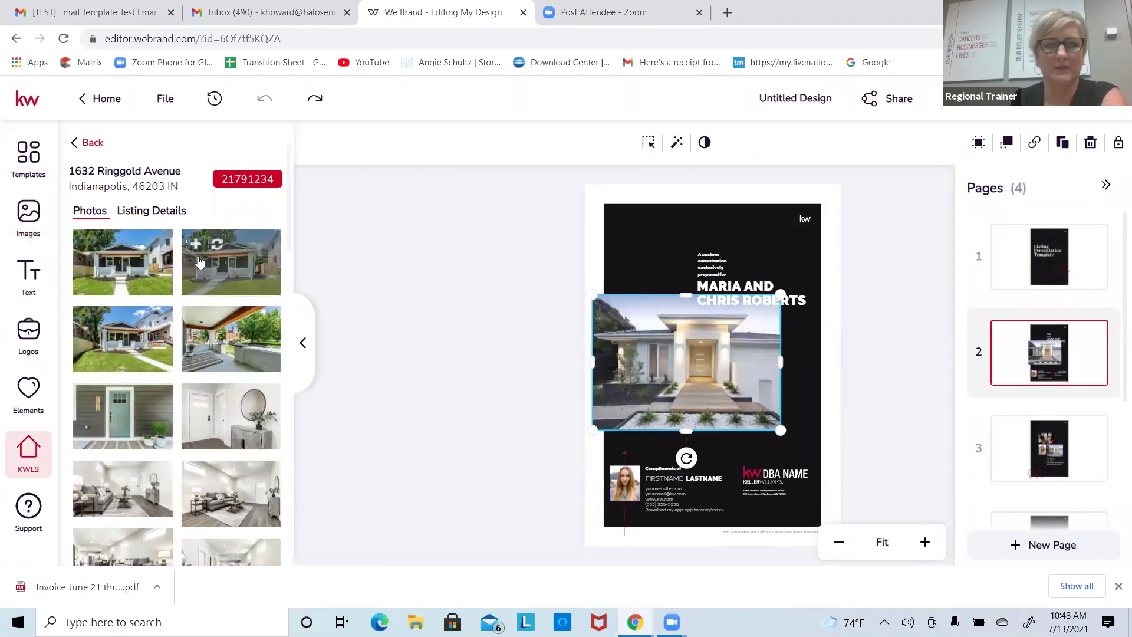
pyautogui.click(216, 249)
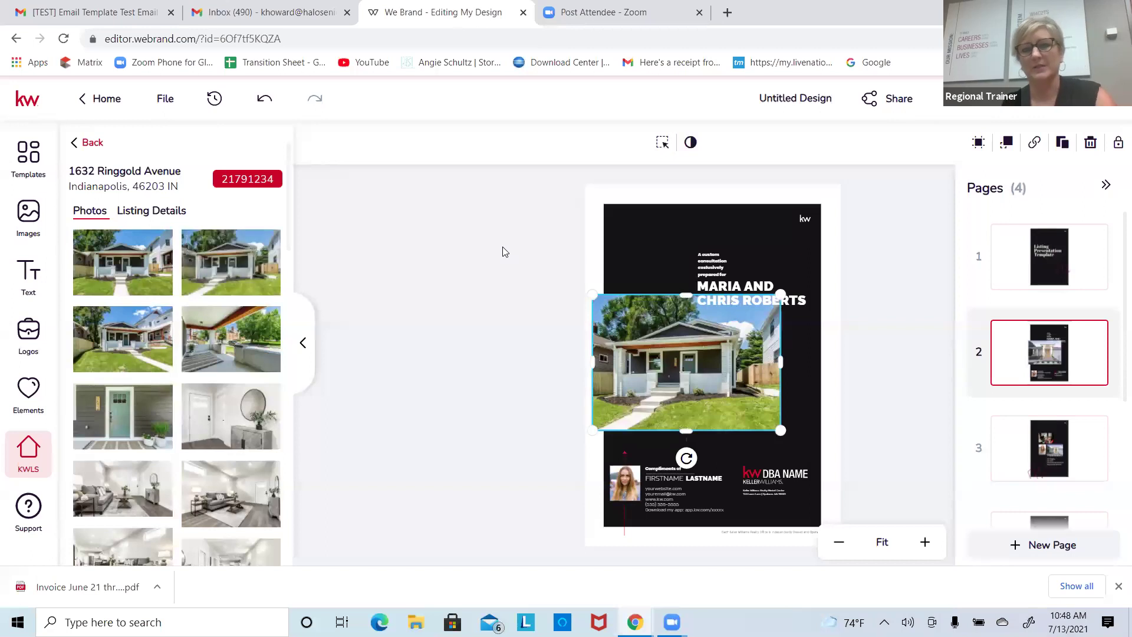
pyautogui.moveTo(596, 423); pyautogui.dragTo(617, 413)
pyautogui.moveTo(649, 359); pyautogui.dragTo(644, 384)
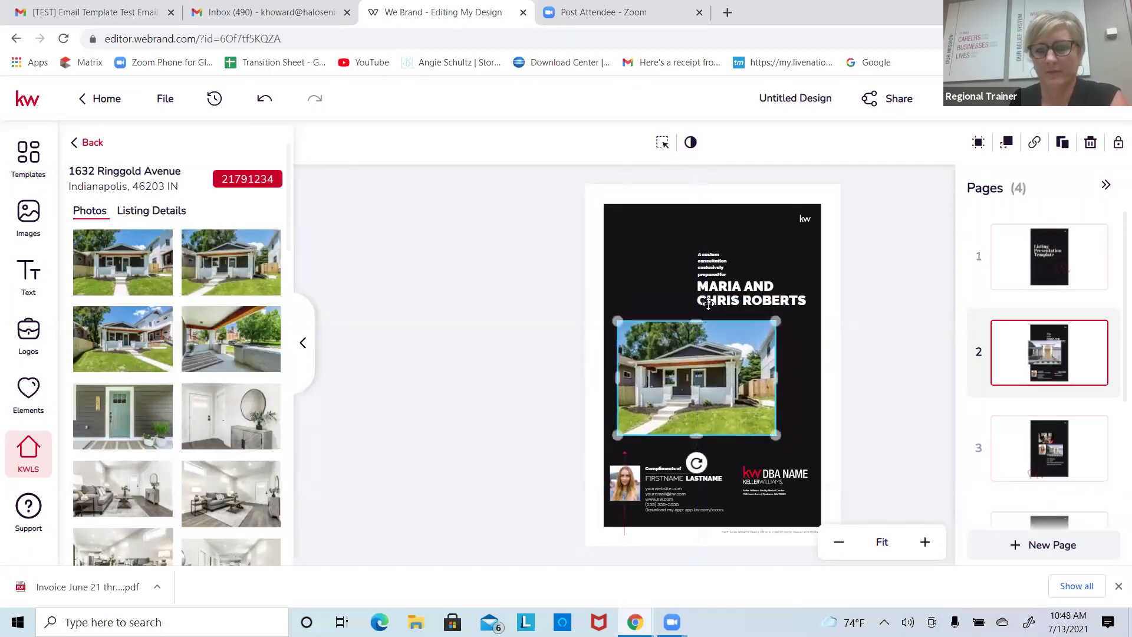
pyautogui.moveTo(715, 299); pyautogui.dragTo(668, 298)
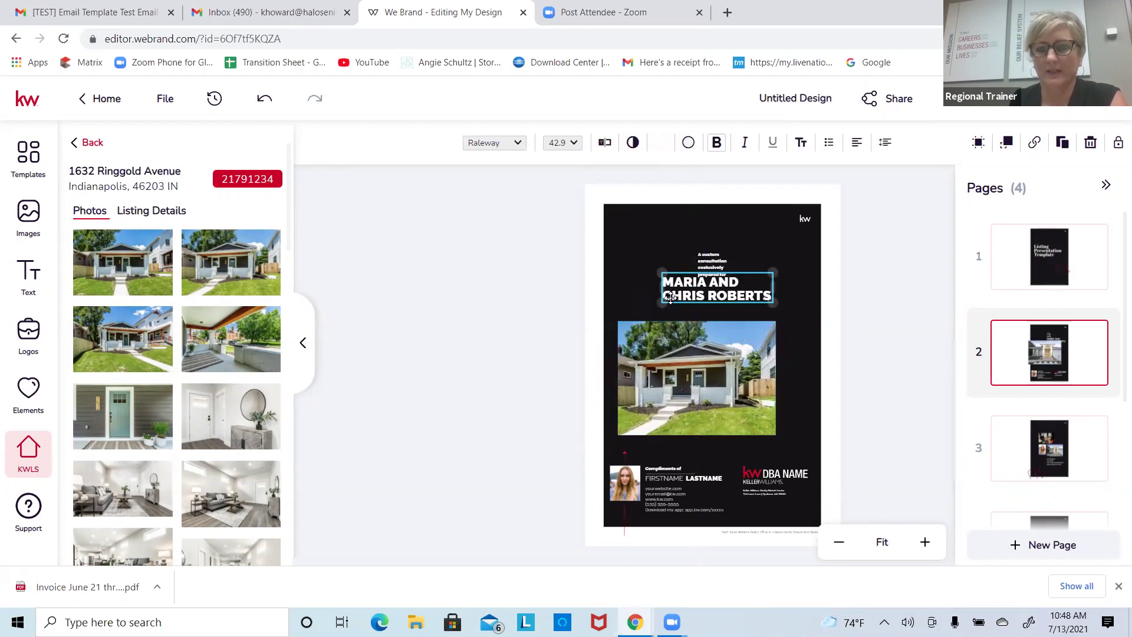
pyautogui.click(765, 474)
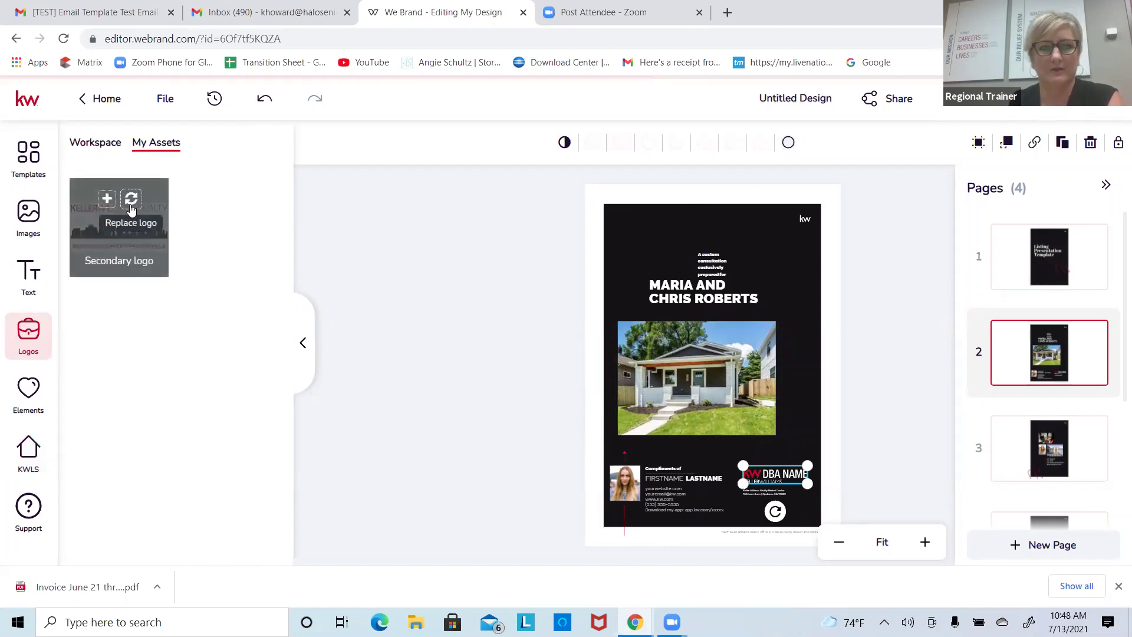
# Step: Swap in the Keller Williams Realty logo and add a shrunken red map icon top-right beside the names
pyautogui.click(131, 200)
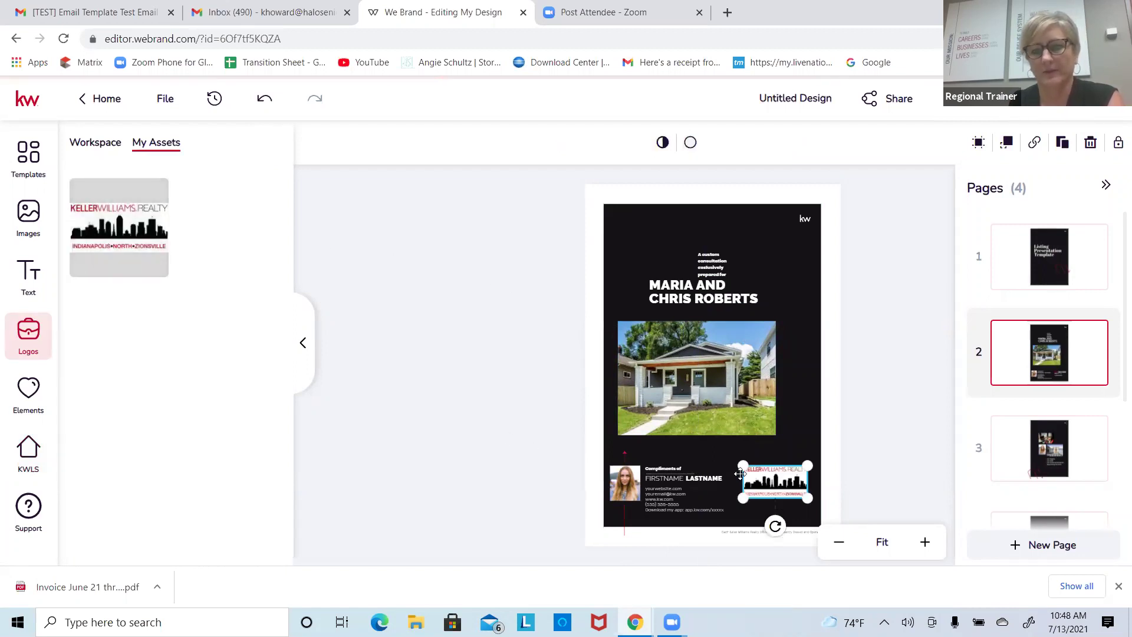
pyautogui.moveTo(738, 460)
pyautogui.mouseDown()
pyautogui.moveTo(696, 441)
pyautogui.moveTo(741, 464)
pyautogui.mouseUp()
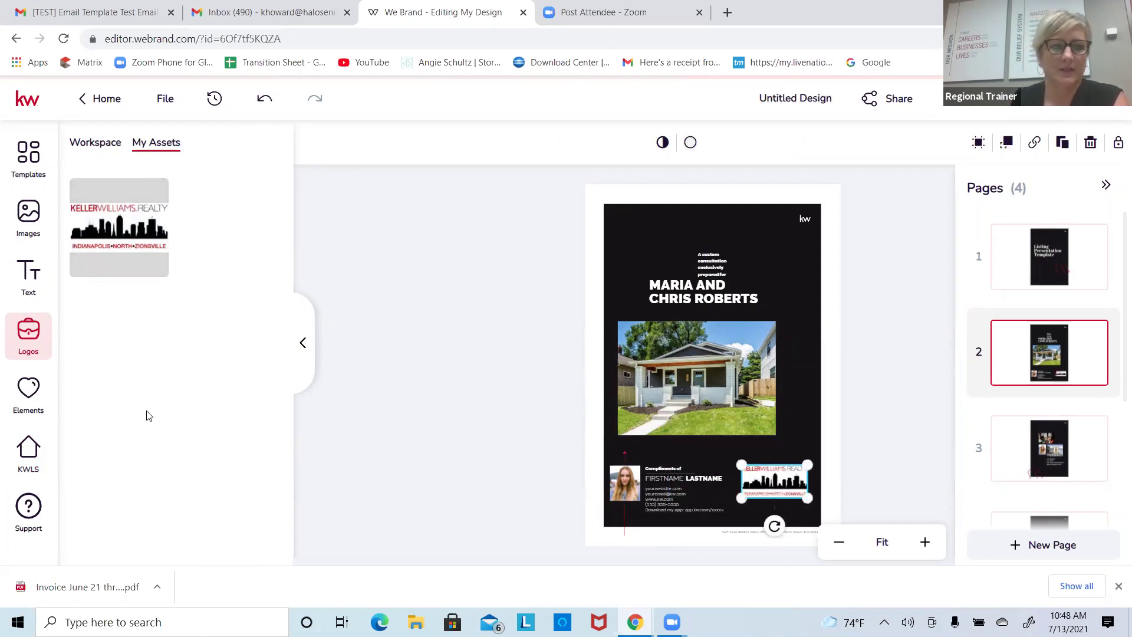
pyautogui.click(31, 395)
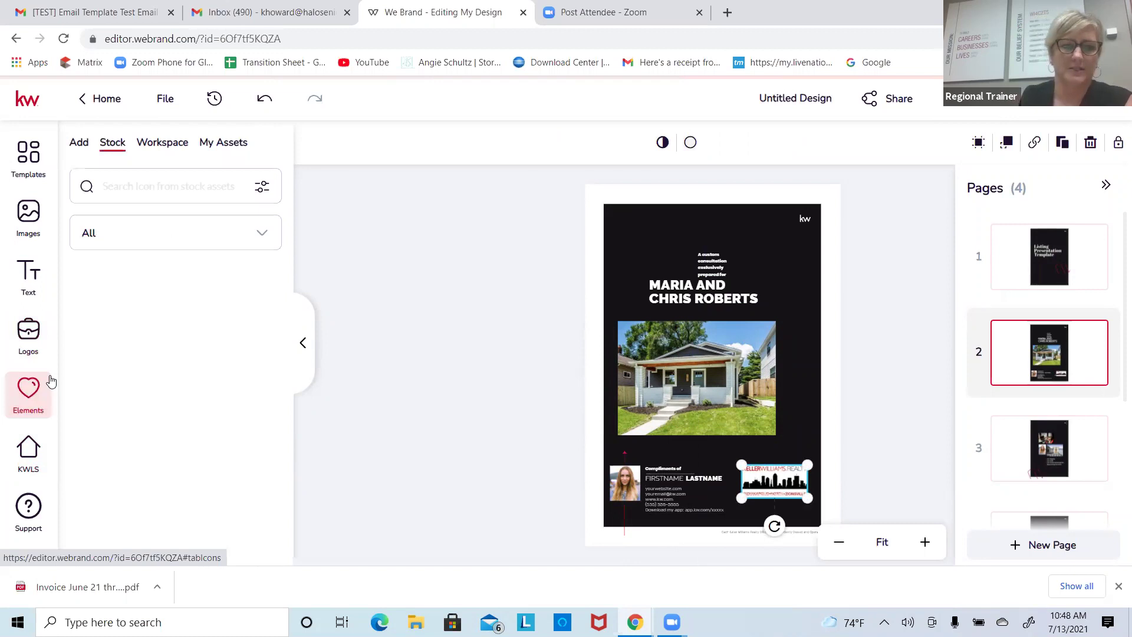
pyautogui.moveTo(214, 328); pyautogui.dragTo(728, 344)
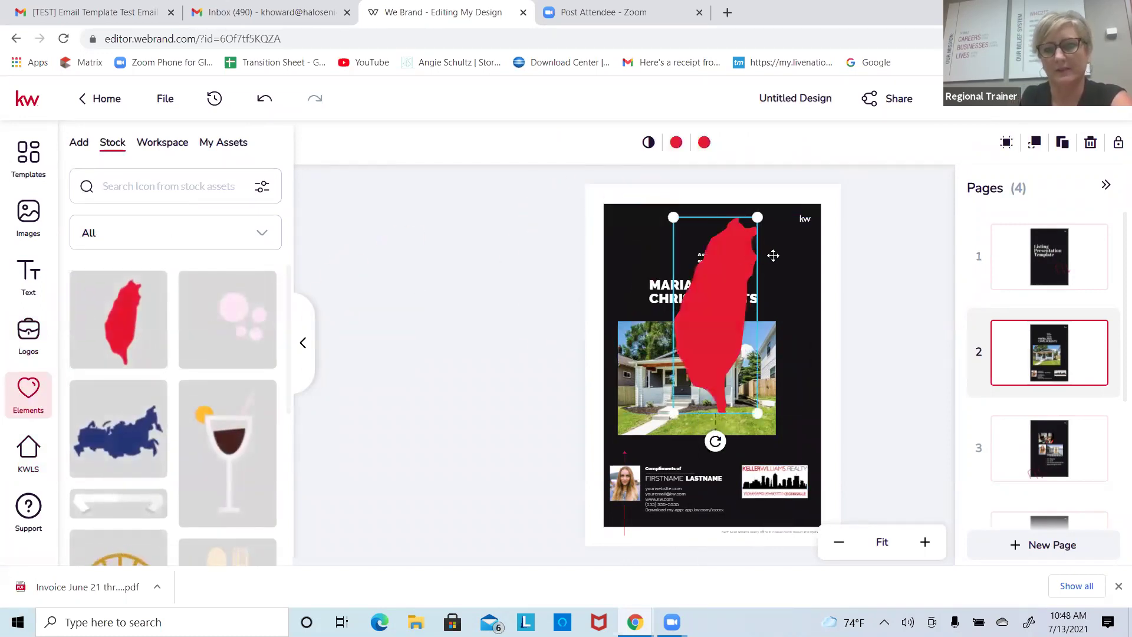
pyautogui.moveTo(757, 219); pyautogui.dragTo(716, 321)
pyautogui.moveTo(696, 366); pyautogui.dragTo(776, 261)
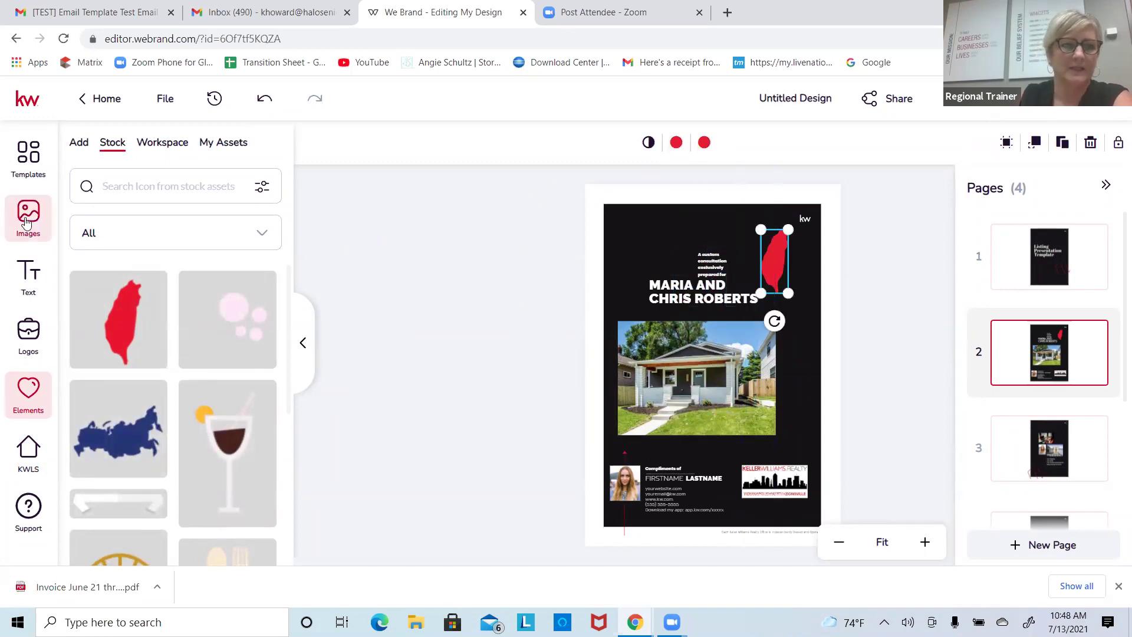
pyautogui.click(29, 272)
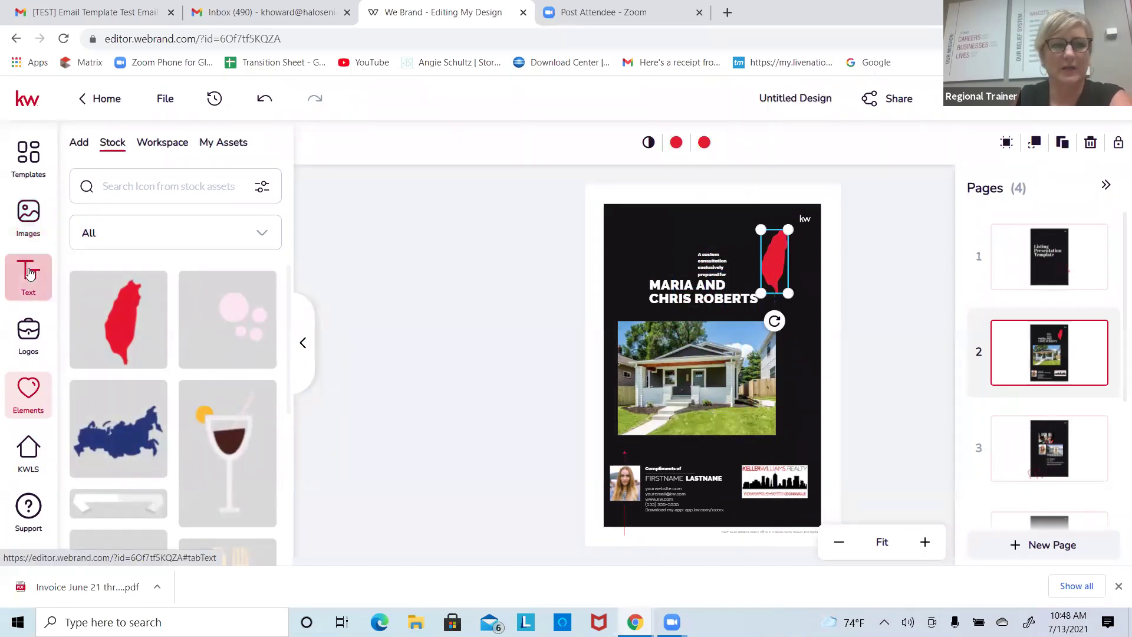
pyautogui.click(973, 540)
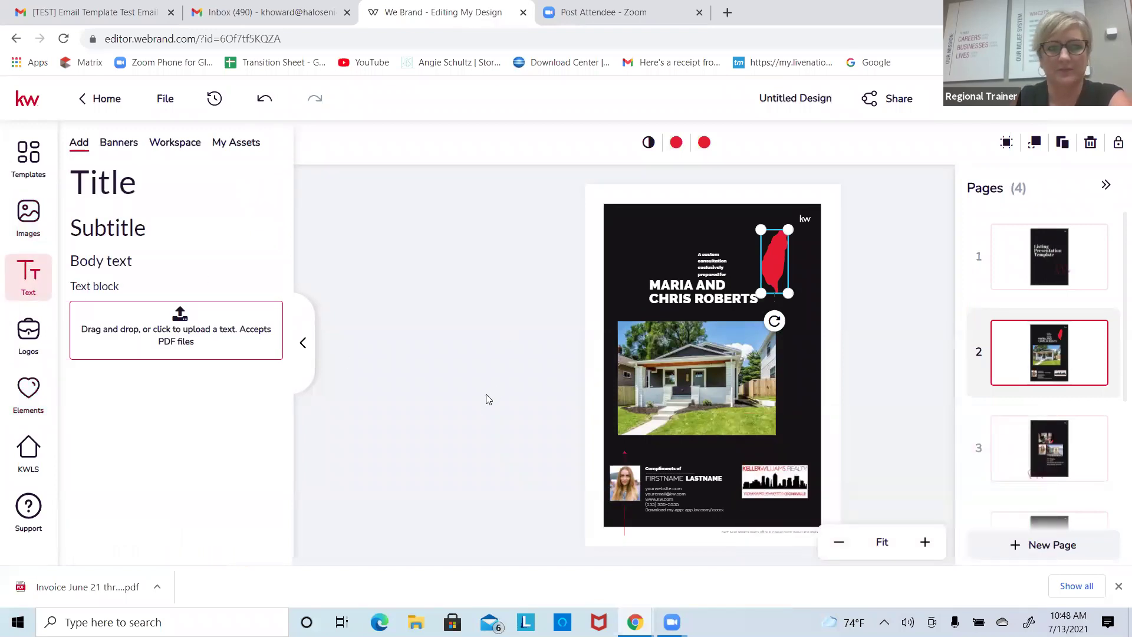
# Step: Reorder the page thumbnails, moving the listing page down to third position
pyautogui.scroll(-5, 1037, 296)
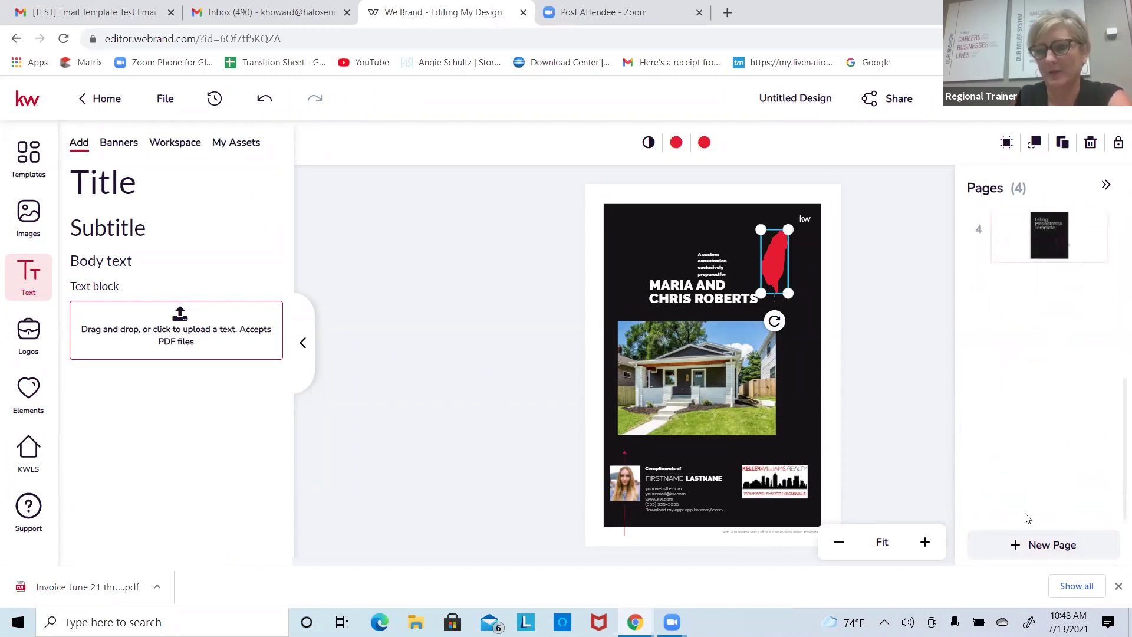
pyautogui.click(880, 483)
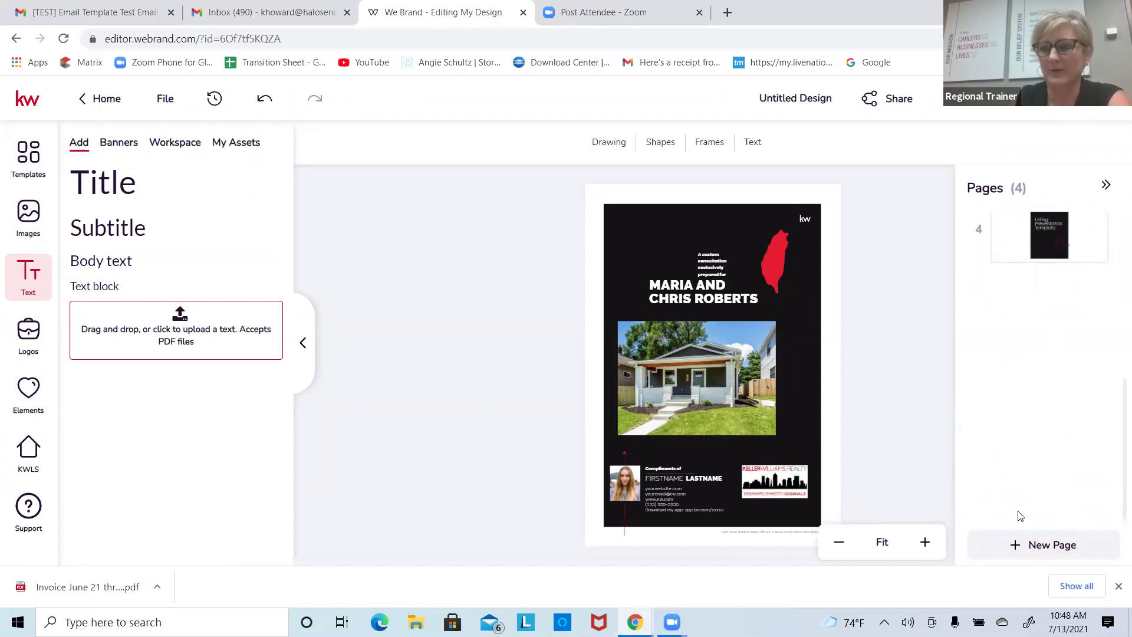
pyautogui.click(1106, 188)
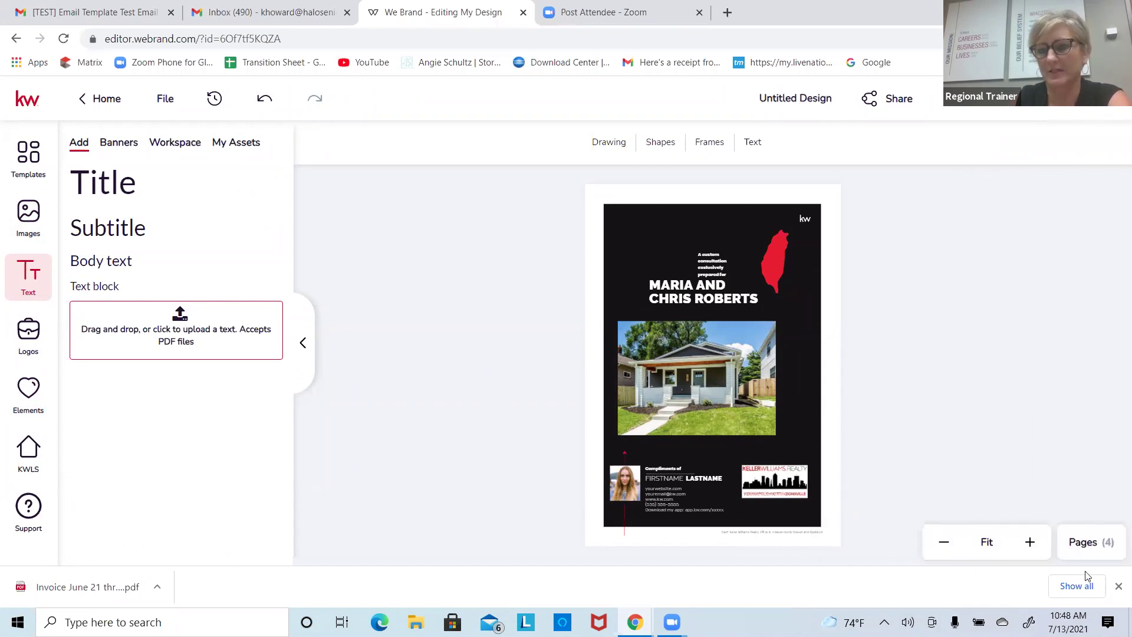
pyautogui.click(1089, 542)
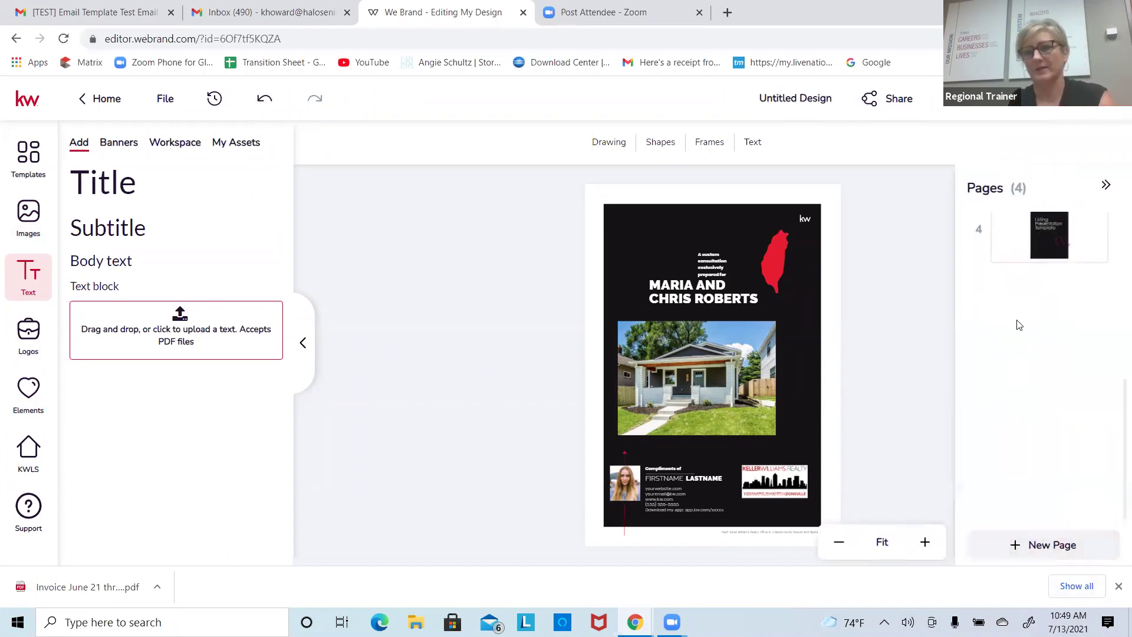
pyautogui.scroll(-3, 1106, 290)
pyautogui.moveTo(1068, 329); pyautogui.dragTo(1060, 230)
pyautogui.moveTo(1063, 393); pyautogui.dragTo(1052, 525)
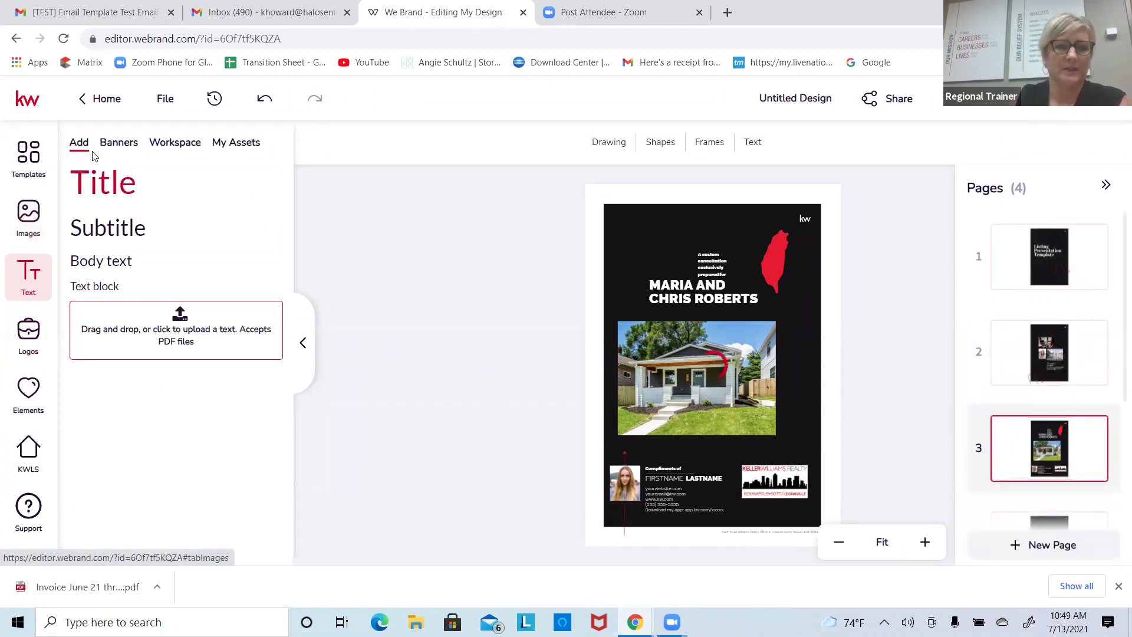
# Step: Browse the Text, Images and Logos libraries, viewing the KW and Luxury workspace logo folders
pyautogui.click(118, 143)
pyautogui.click(192, 144)
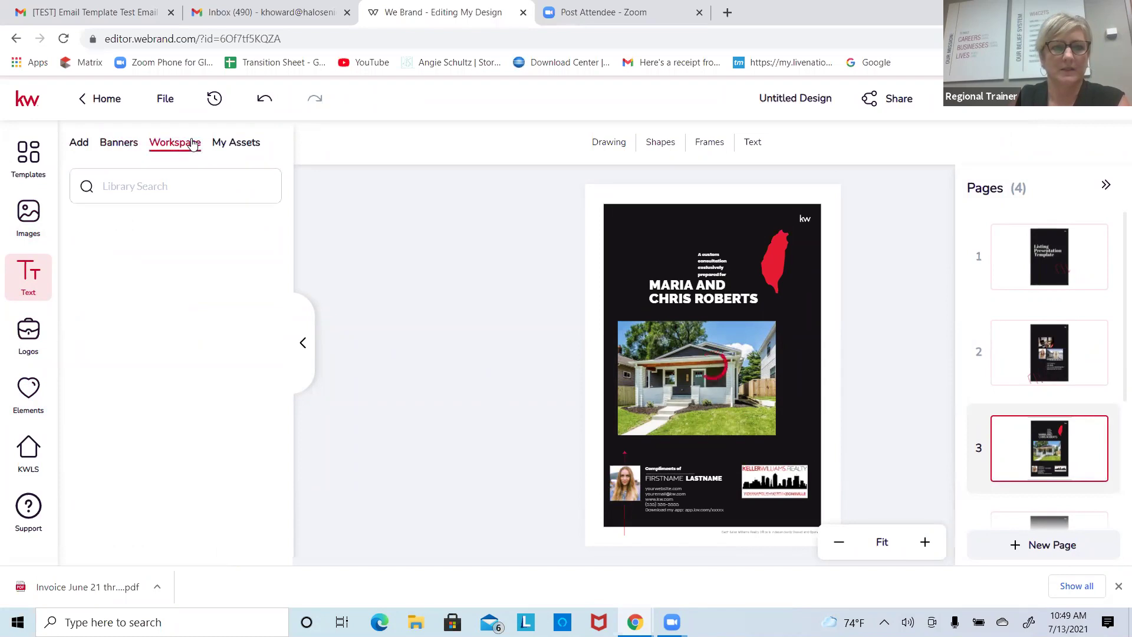
pyautogui.click(26, 209)
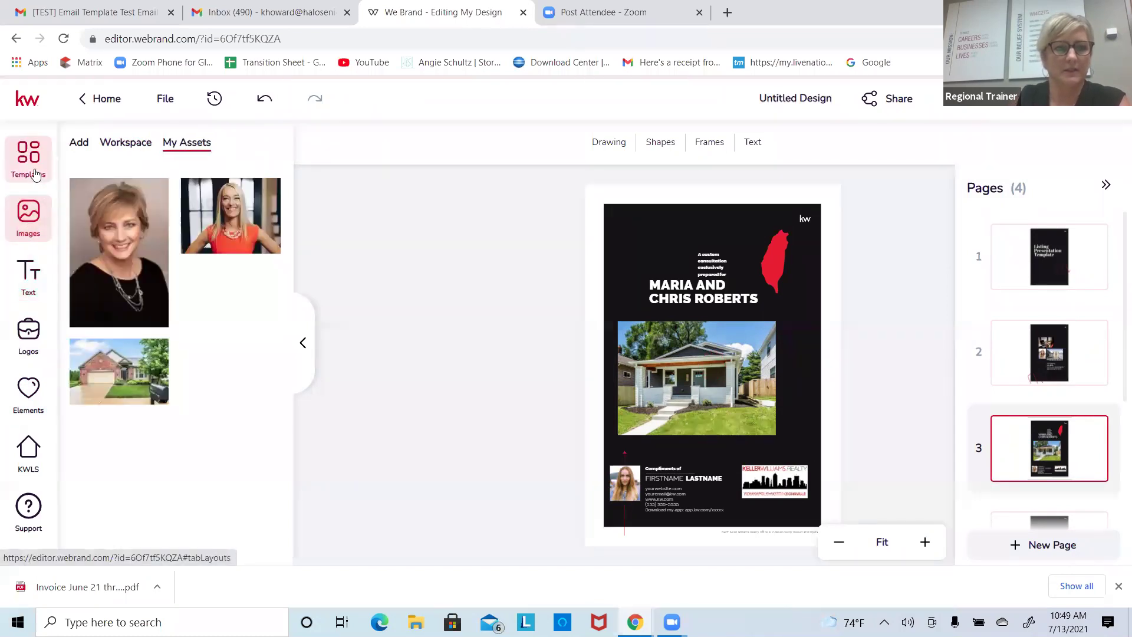
pyautogui.click(28, 333)
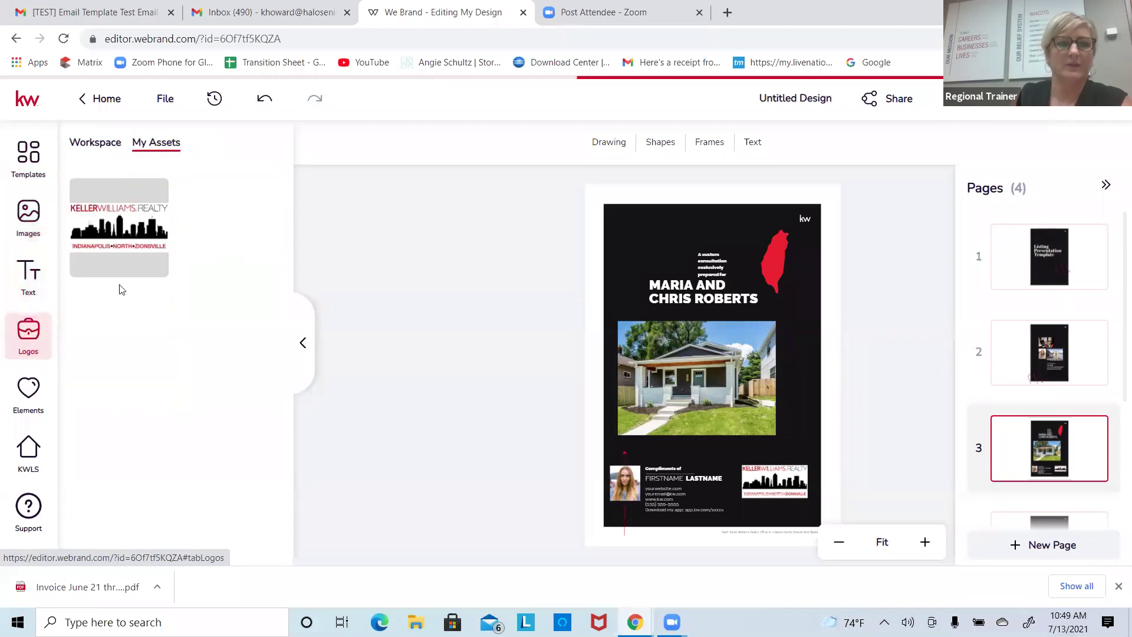
pyautogui.click(88, 145)
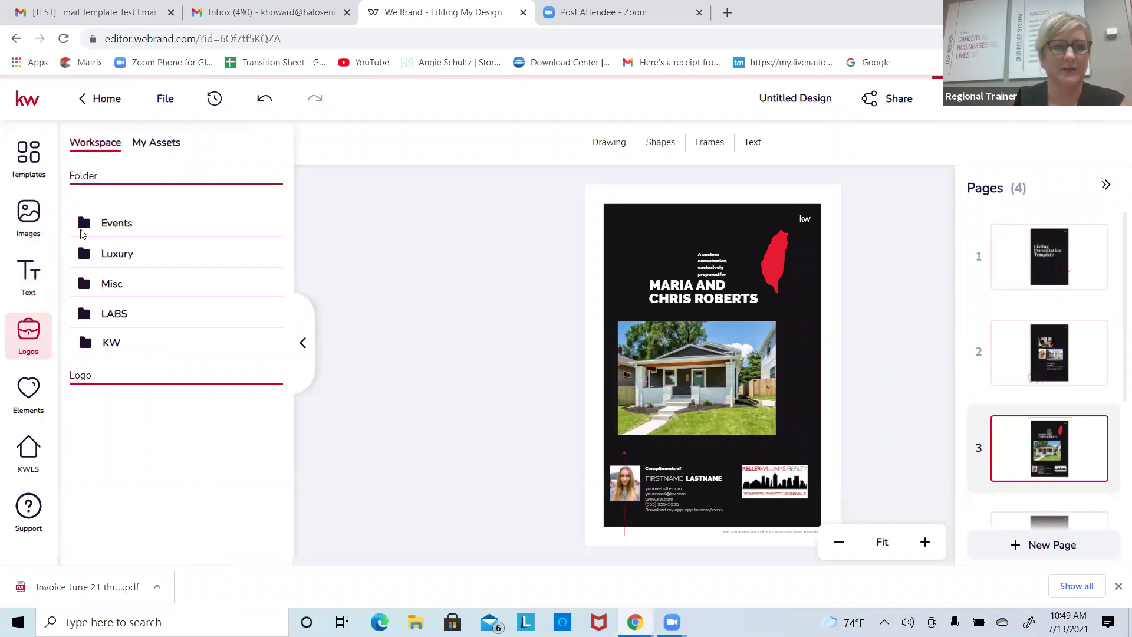
pyautogui.click(102, 346)
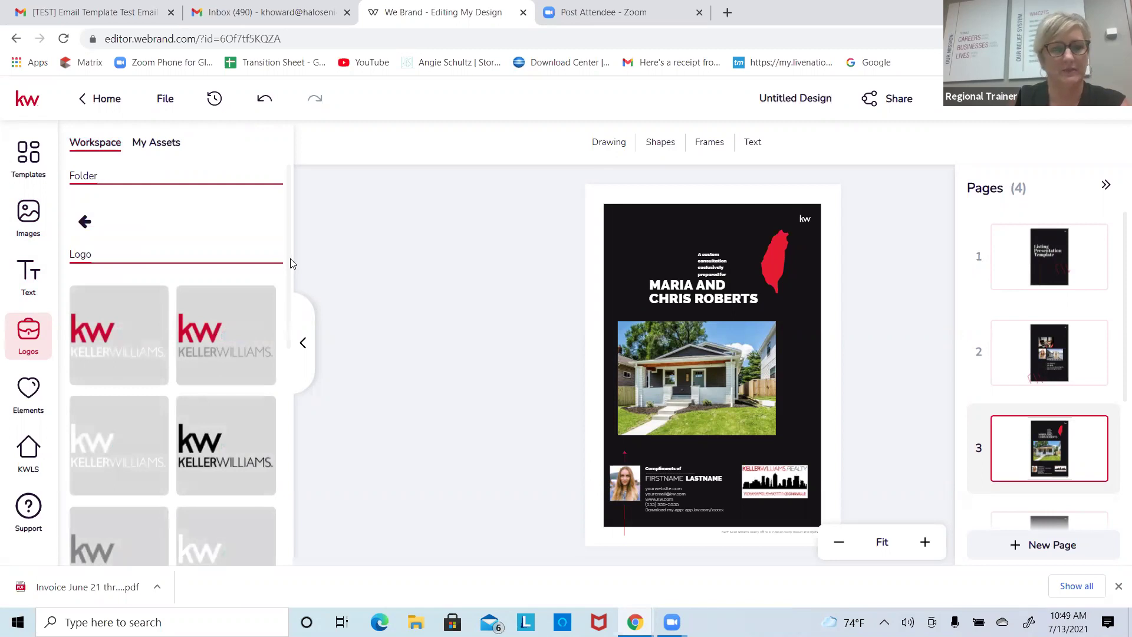
pyautogui.moveTo(289, 259); pyautogui.dragTo(287, 221)
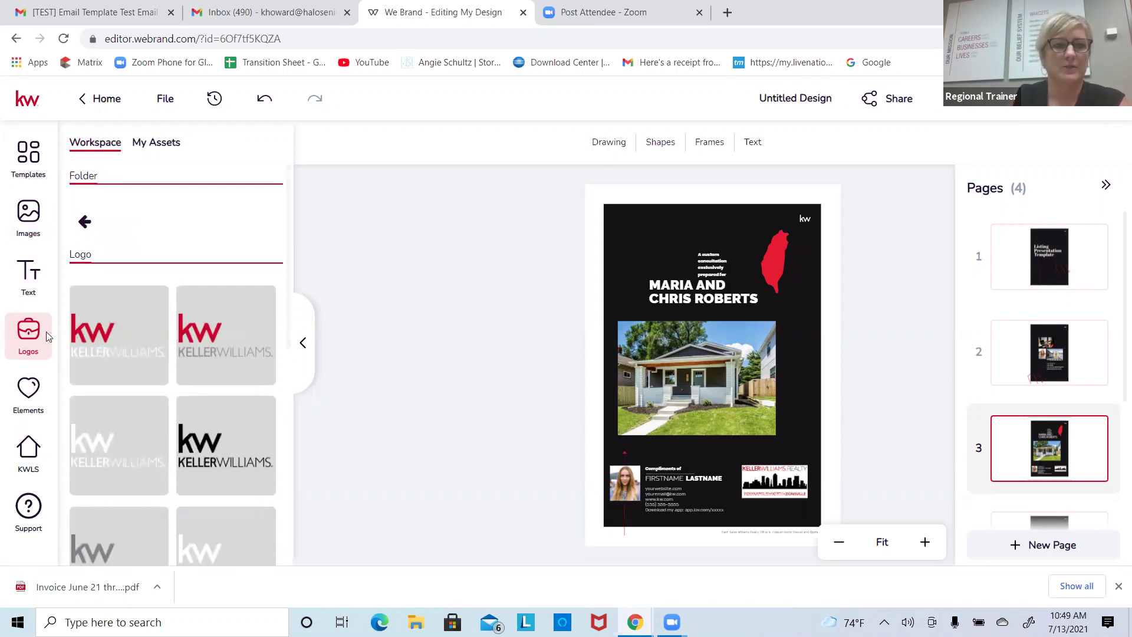
pyautogui.click(82, 221)
pyautogui.click(102, 255)
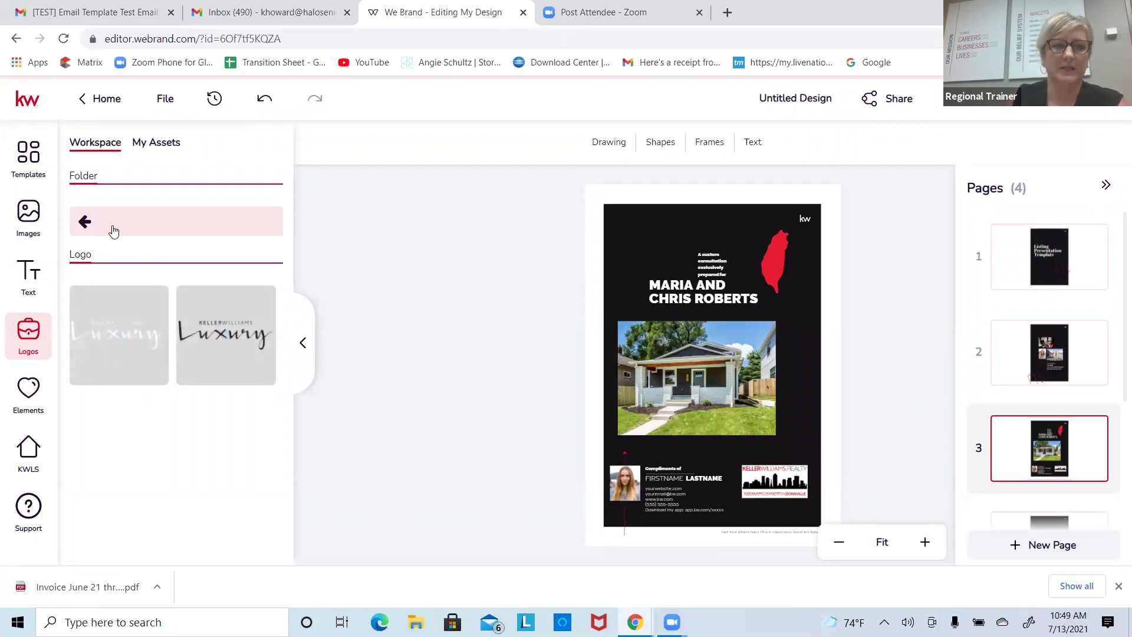
pyautogui.click(83, 223)
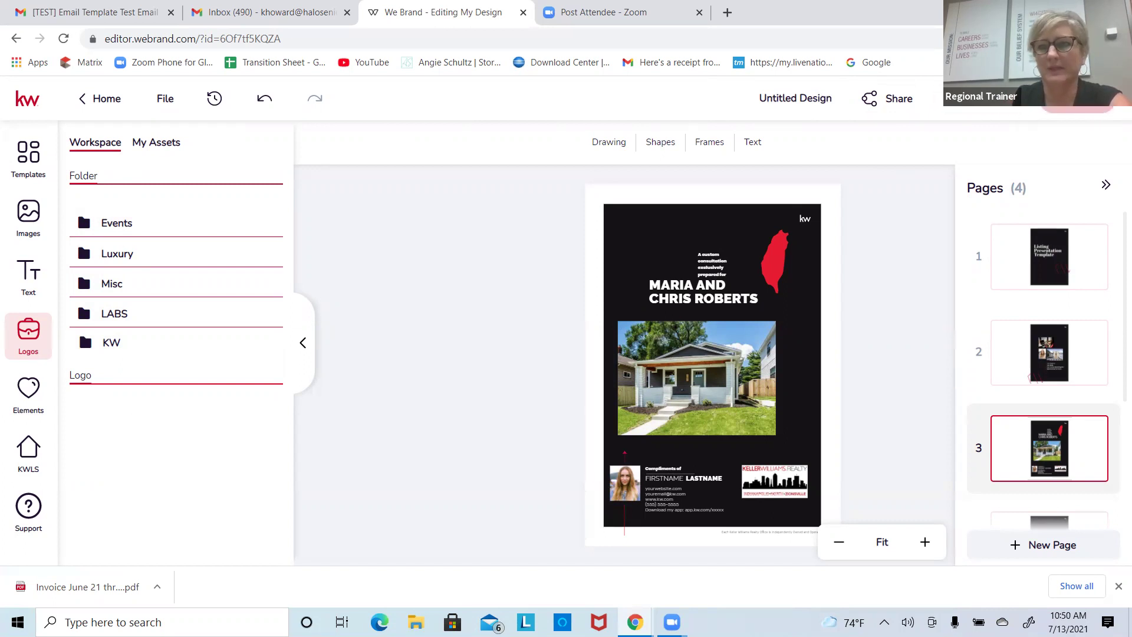
# Step: Dismiss the unsaved-changes prompt and rename the Untitled Design to 'TEst'
pyautogui.click(1044, 110)
pyautogui.click(679, 280)
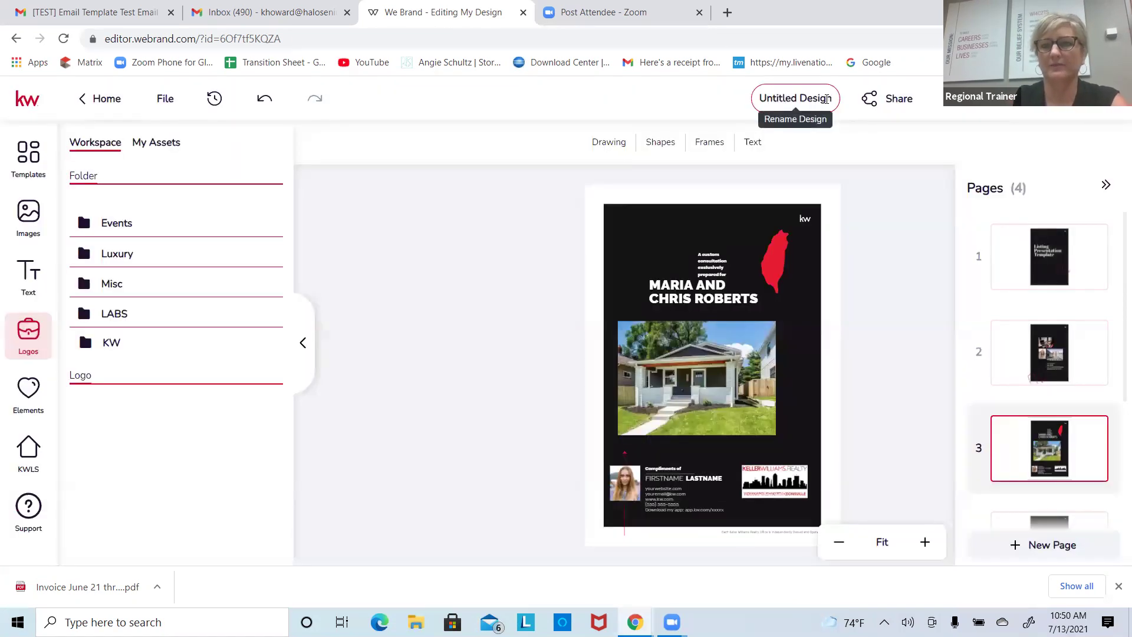
pyautogui.click(828, 99)
pyautogui.write('h')
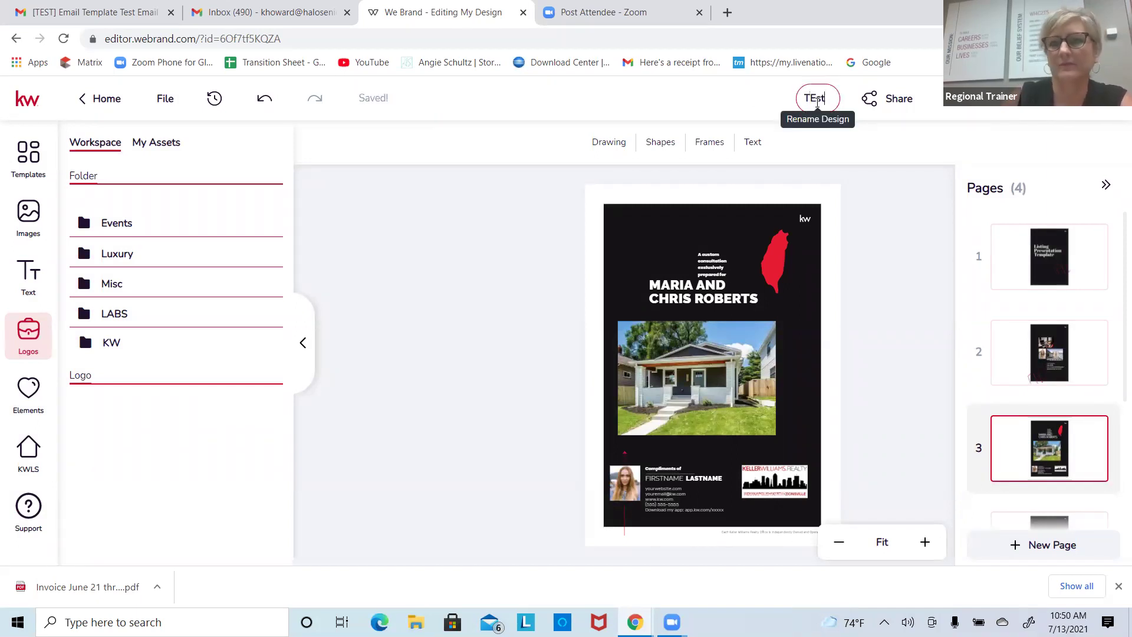
pyautogui.click(882, 152)
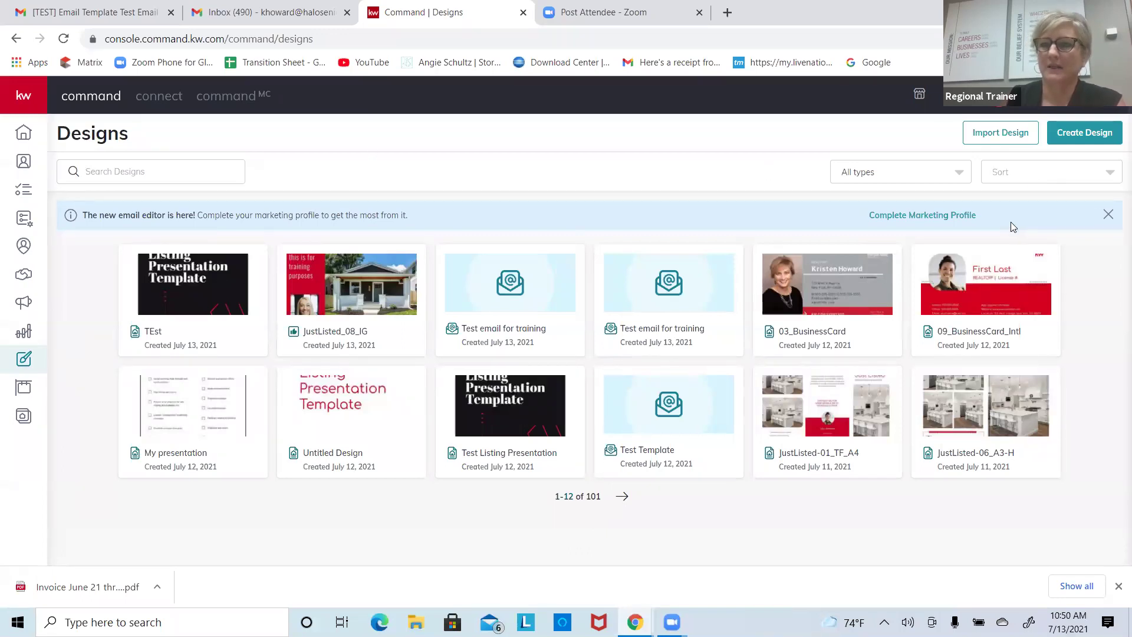
# Step: Create a new Video design and continue to the Create Video dialog
pyautogui.click(1073, 133)
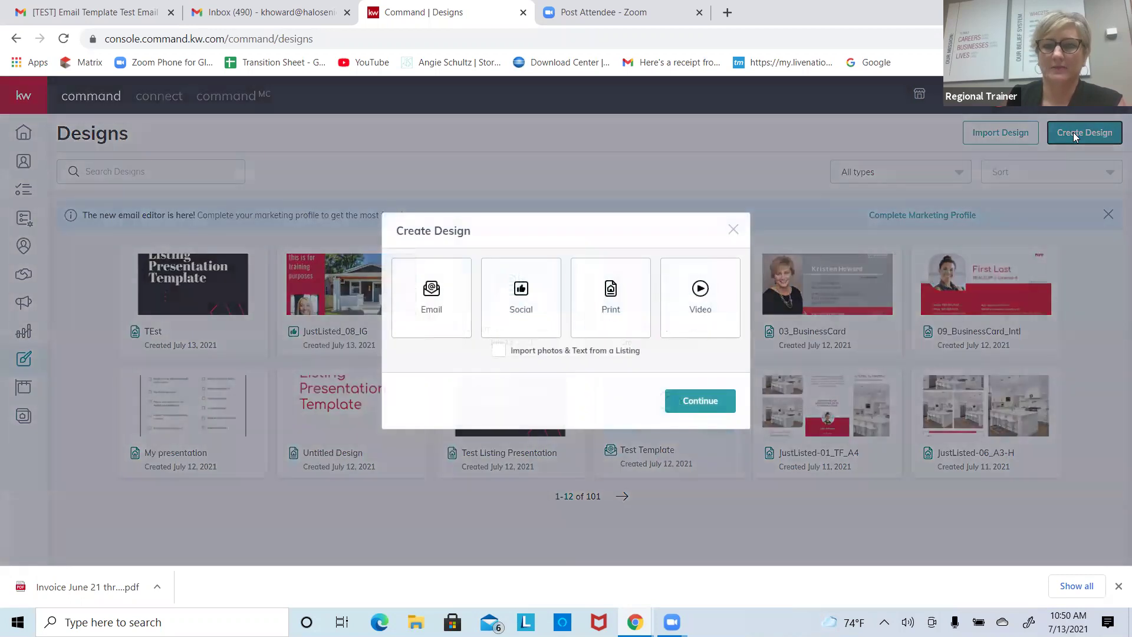
pyautogui.click(687, 297)
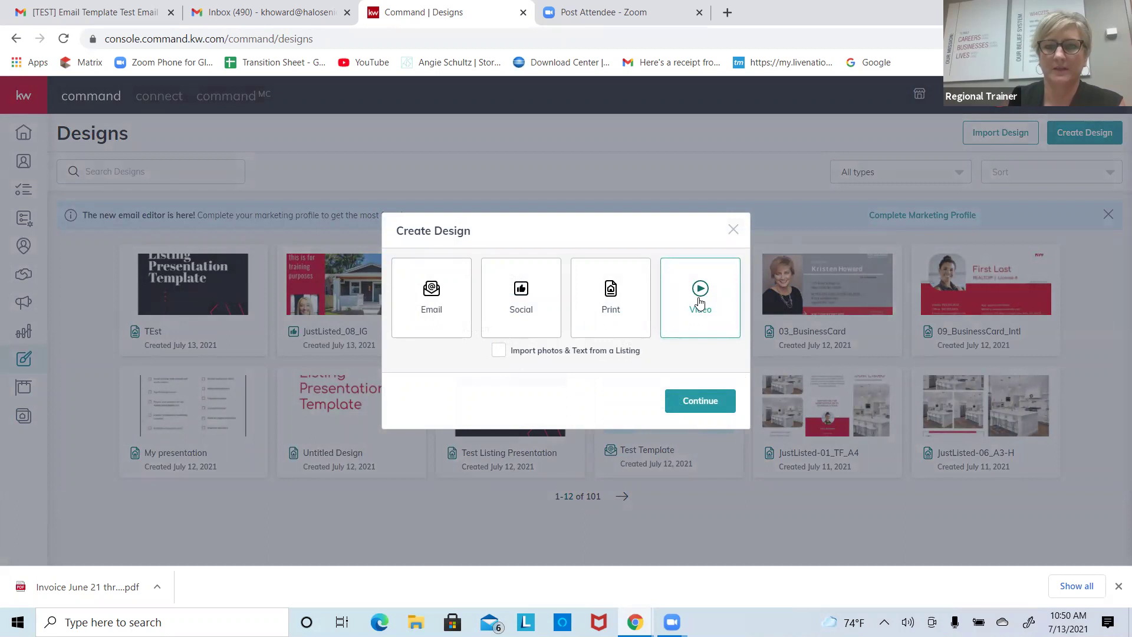
pyautogui.click(700, 405)
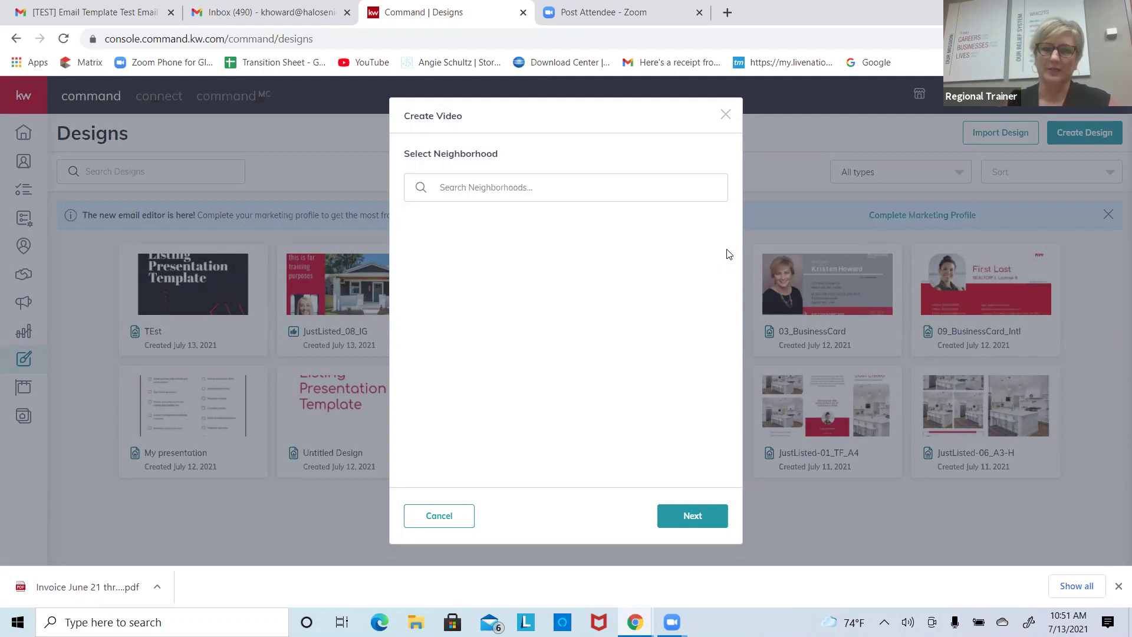
# Step: Search for and select Foster Estates in Carmel, IN as the video's neighborhood
pyautogui.click(606, 186)
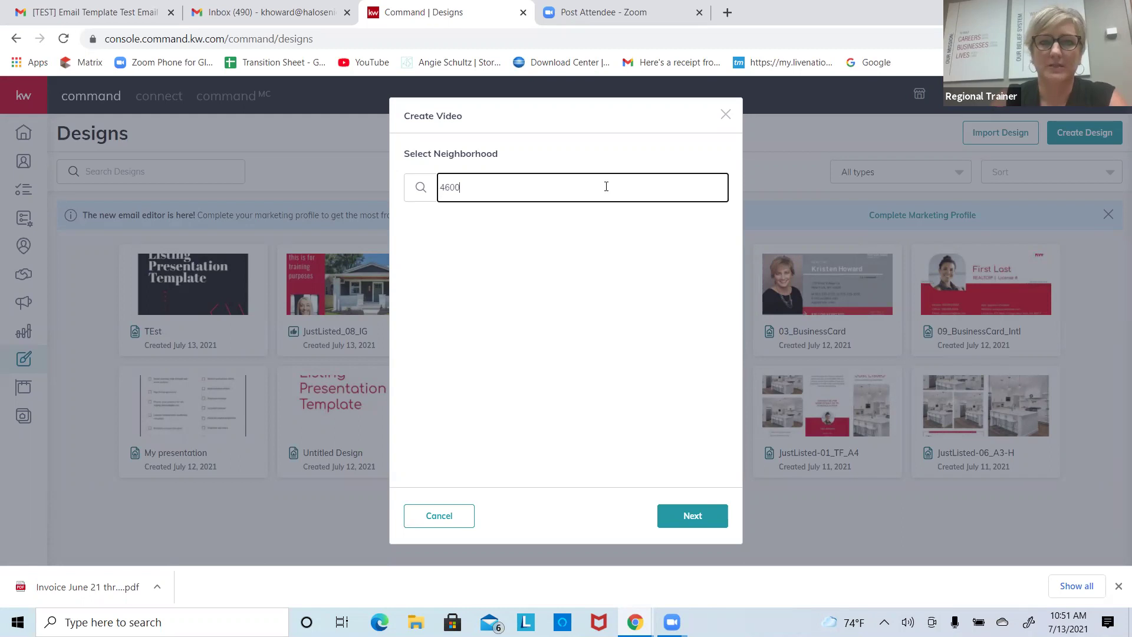
pyautogui.press('BackSpace')
pyautogui.press('BackSpace')
pyautogui.write('Foster Estates')
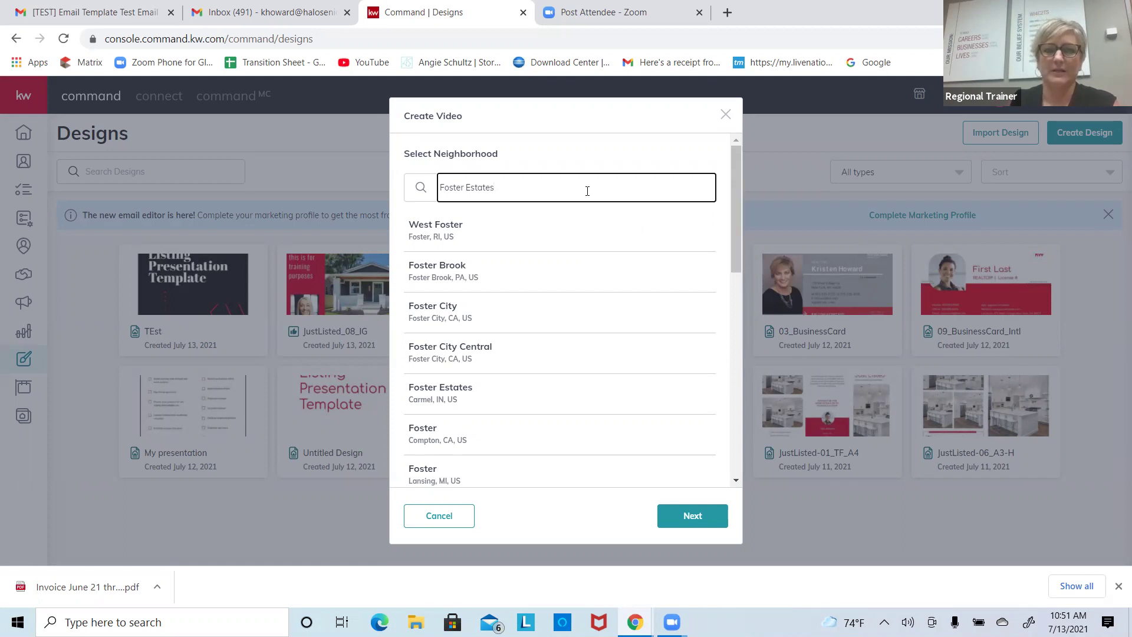
pyautogui.click(449, 400)
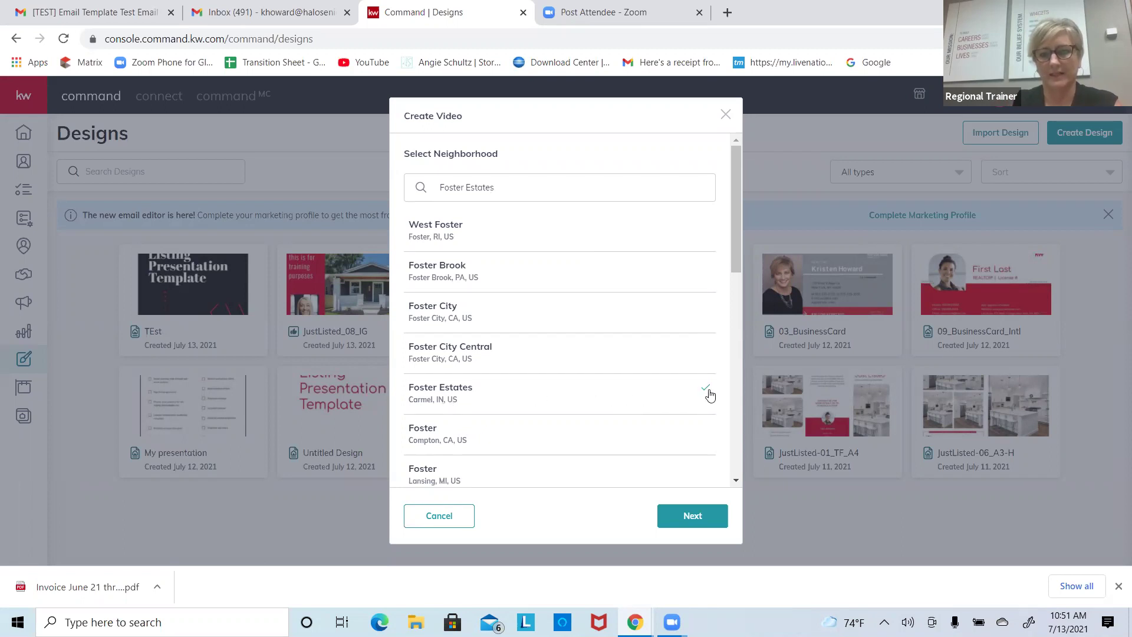
pyautogui.click(714, 516)
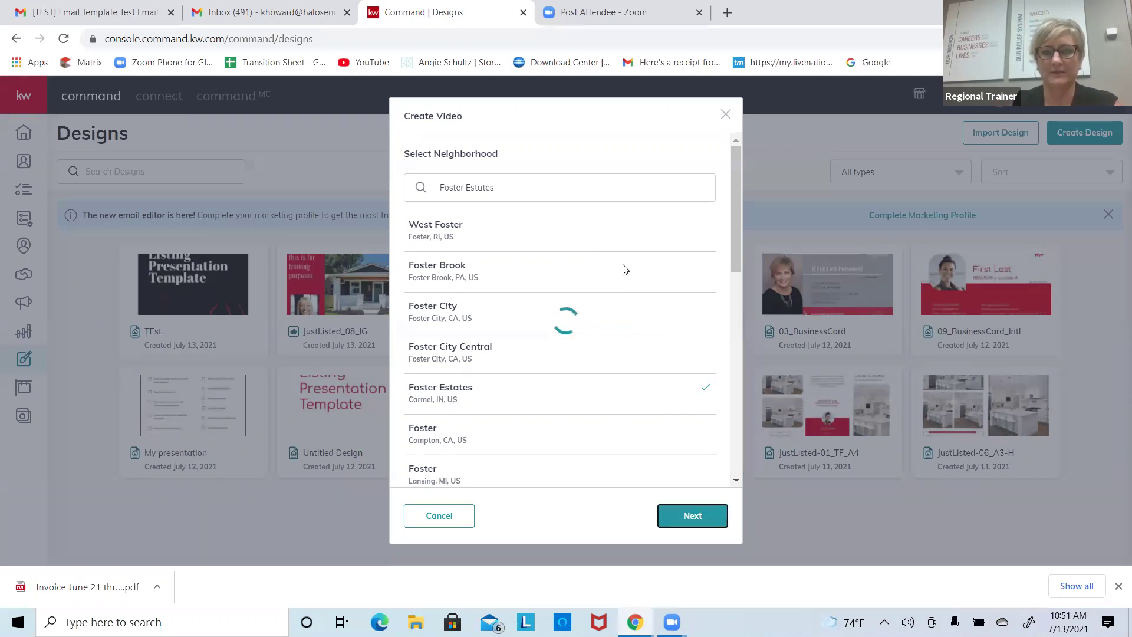
# Step: Review the neighborhood stats, keeping the home price trend at 'On the decline'
pyautogui.scroll(-4, 625, 269)
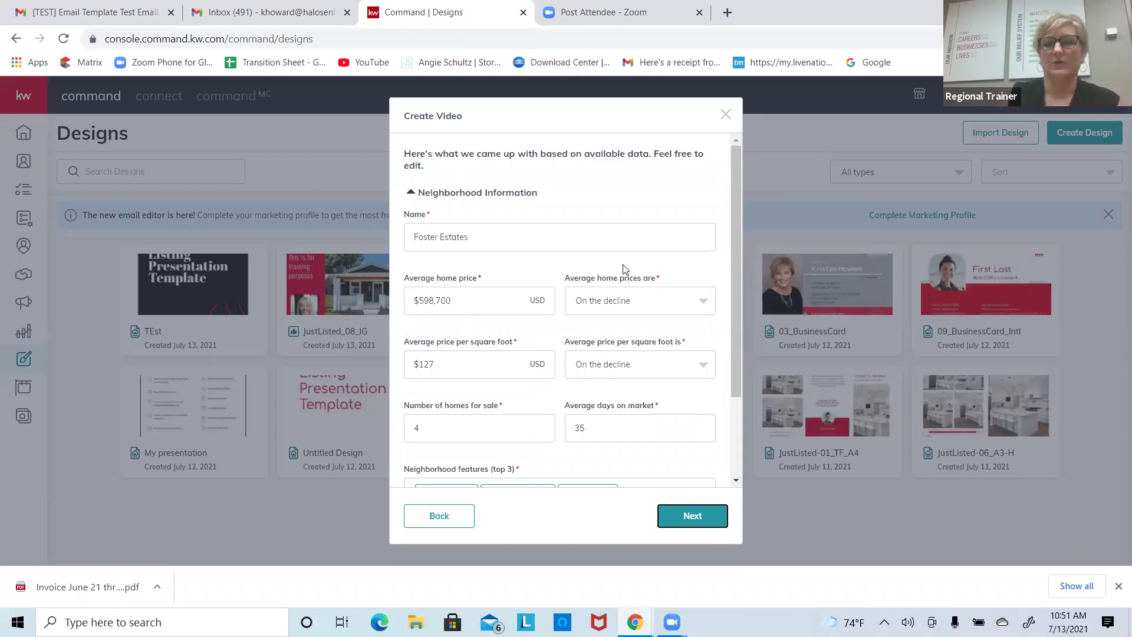
pyautogui.moveTo(741, 246)
pyautogui.mouseDown()
pyautogui.moveTo(737, 351)
pyautogui.moveTo(742, 252)
pyautogui.mouseUp()
pyautogui.click(709, 285)
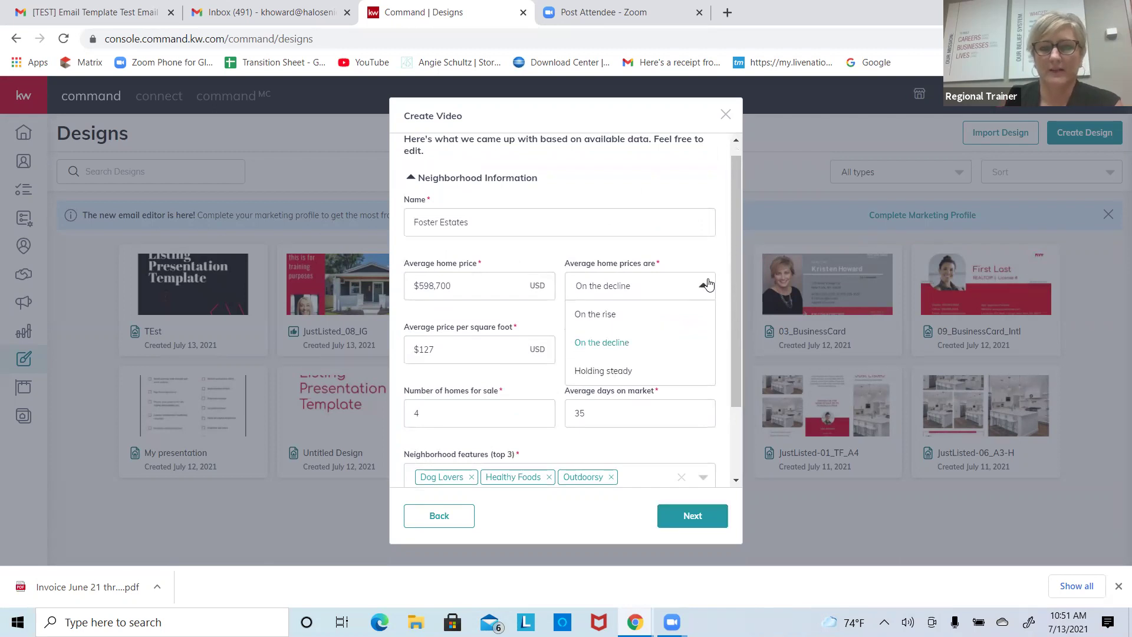
pyautogui.click(652, 196)
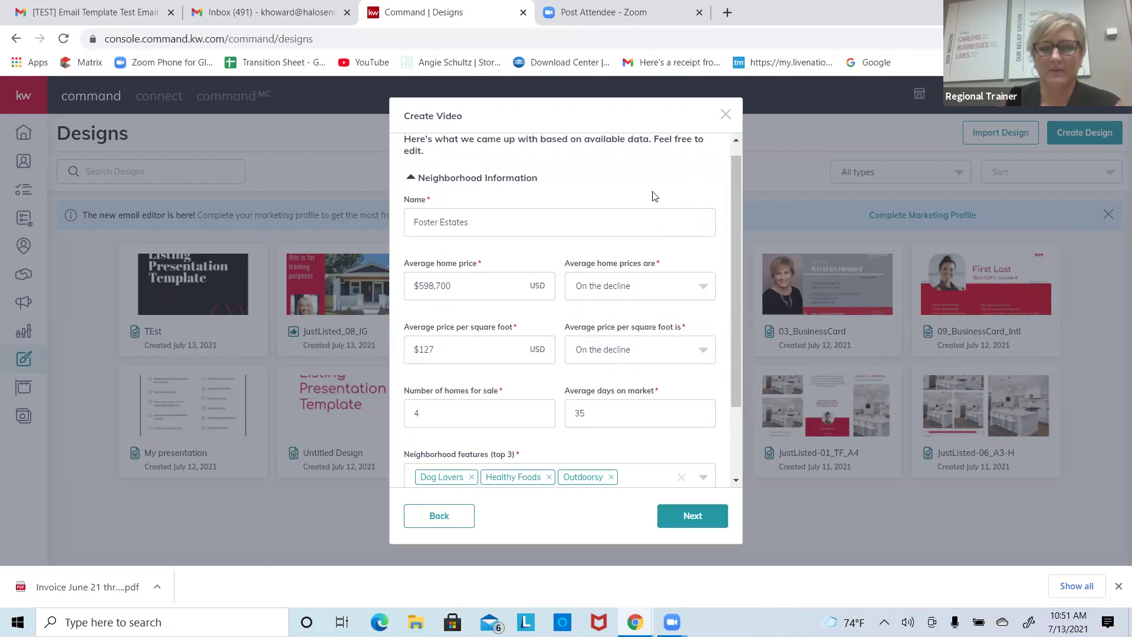
pyautogui.moveTo(733, 274); pyautogui.dragTo(735, 323)
pyautogui.click(644, 355)
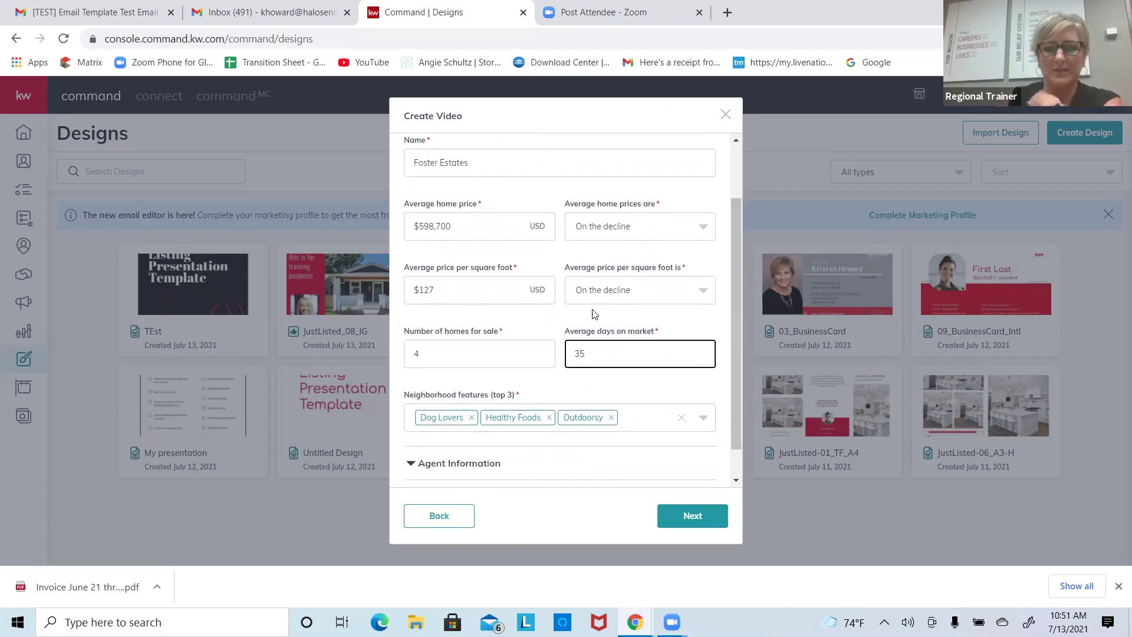
pyautogui.click(493, 348)
pyautogui.moveTo(736, 338); pyautogui.dragTo(742, 235)
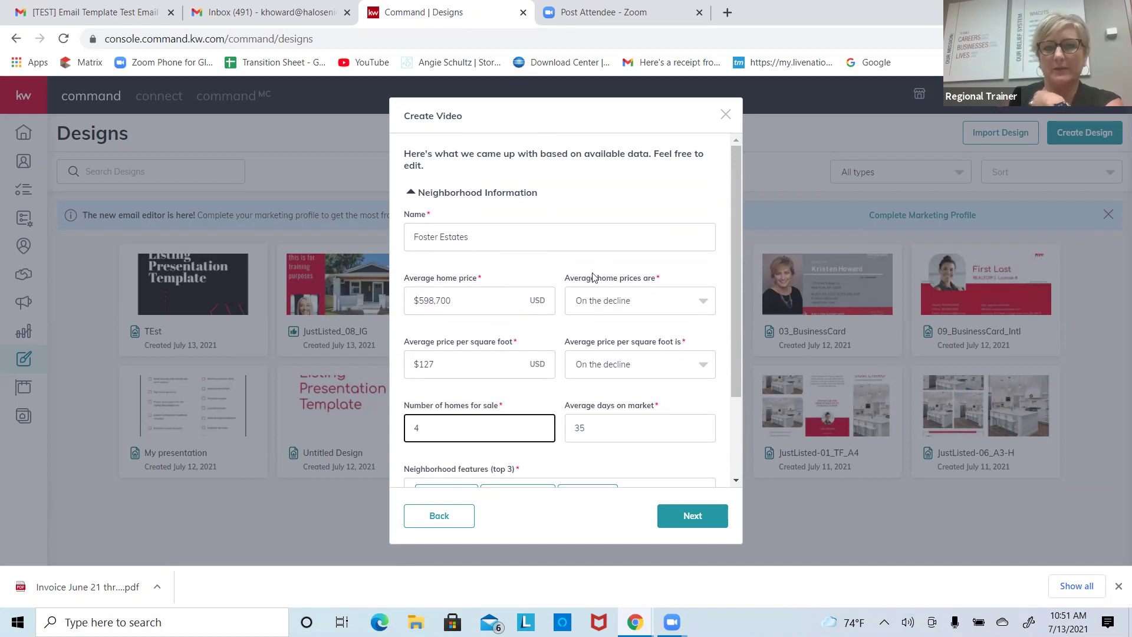
pyautogui.moveTo(738, 239); pyautogui.dragTo(736, 341)
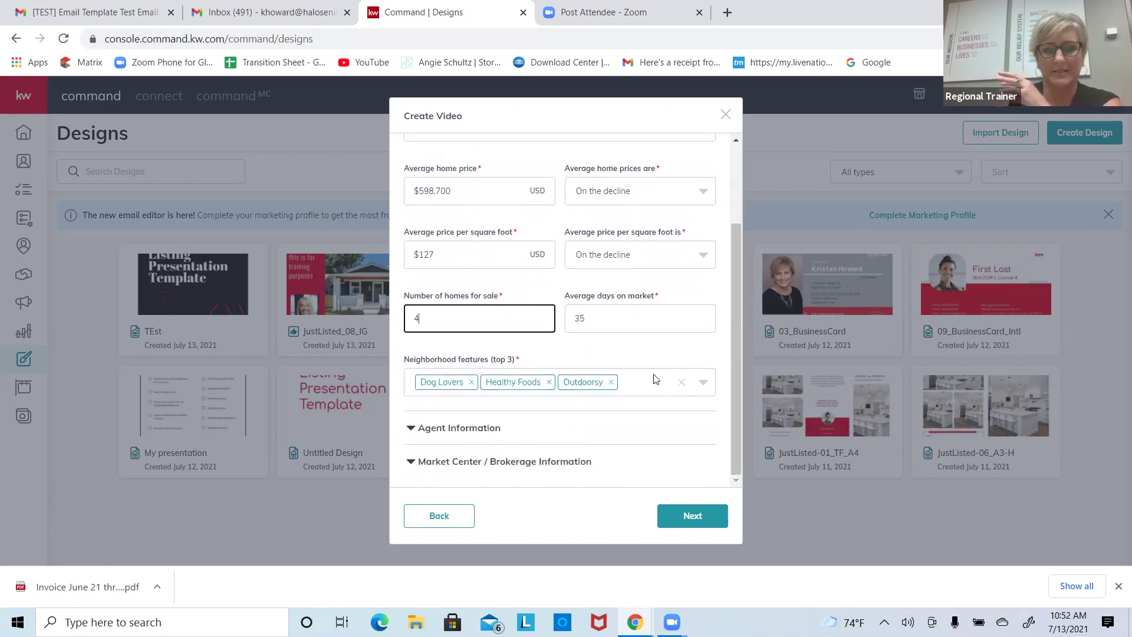
# Step: Check the agent and brokerage information sections, then generate the video
pyautogui.click(501, 438)
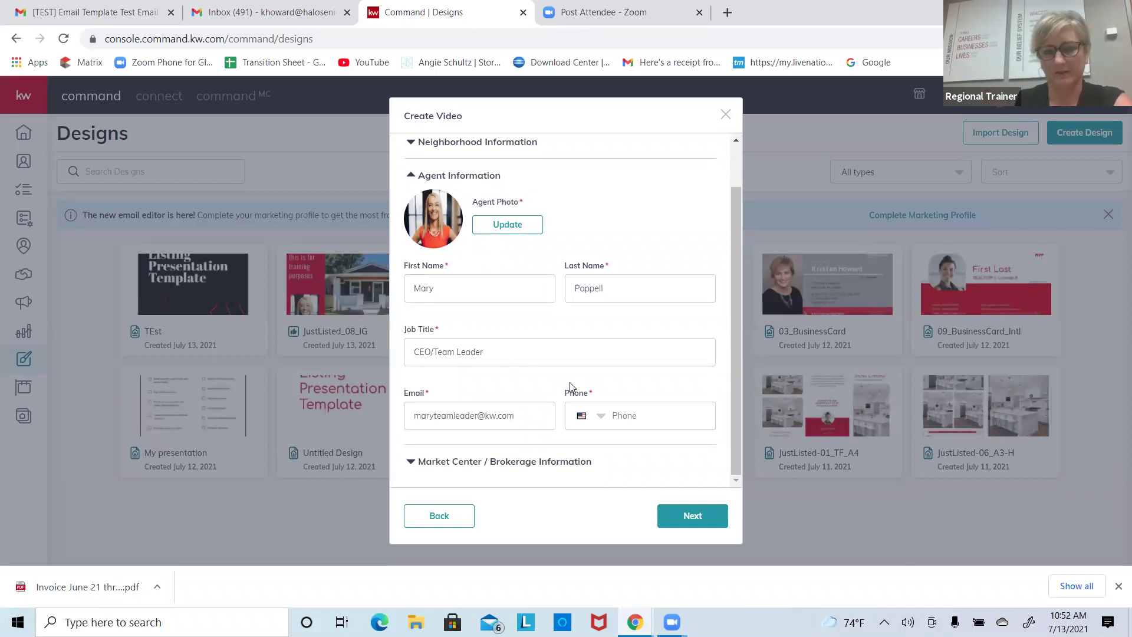
pyautogui.click(554, 460)
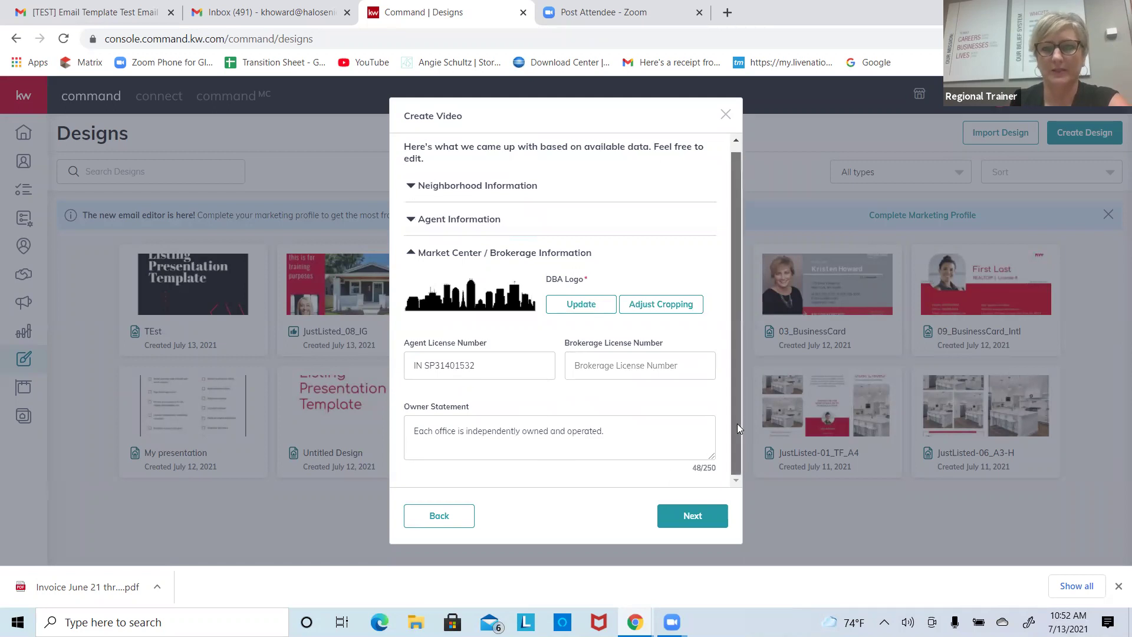
pyautogui.moveTo(737, 423); pyautogui.dragTo(738, 342)
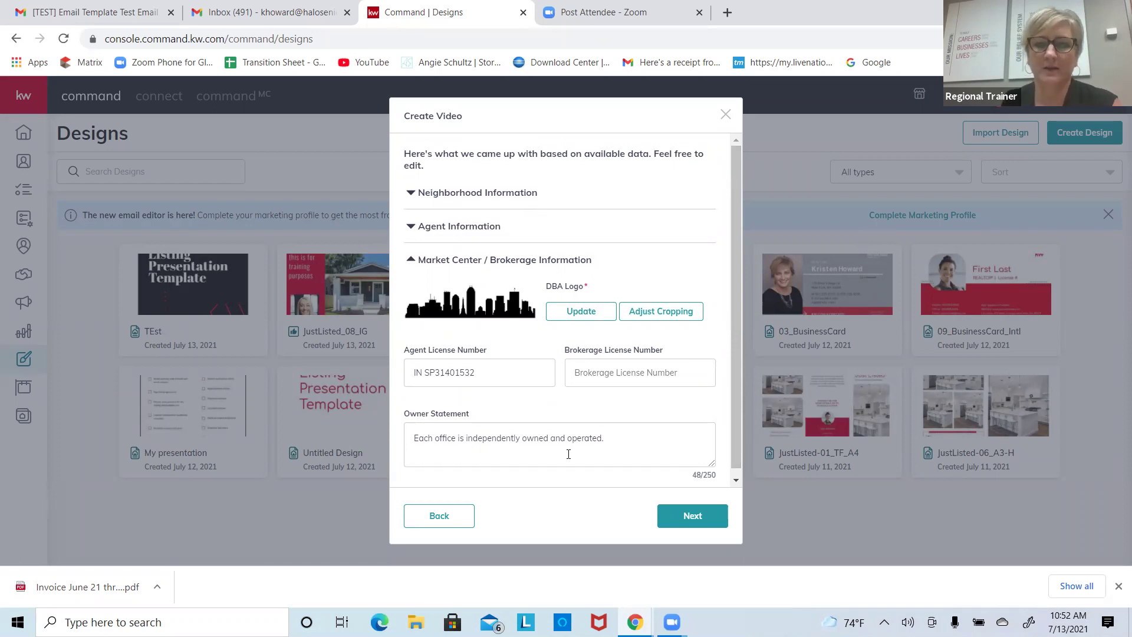
pyautogui.click(694, 514)
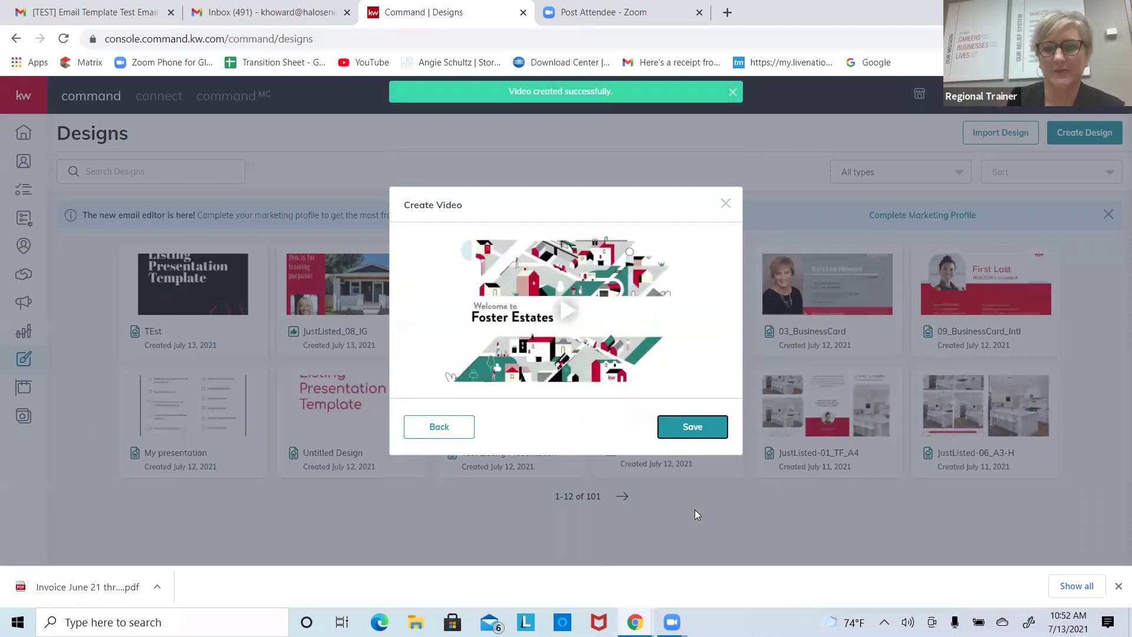
# Step: Play the Foster Estates video preview, then save the video to Designs
pyautogui.click(568, 305)
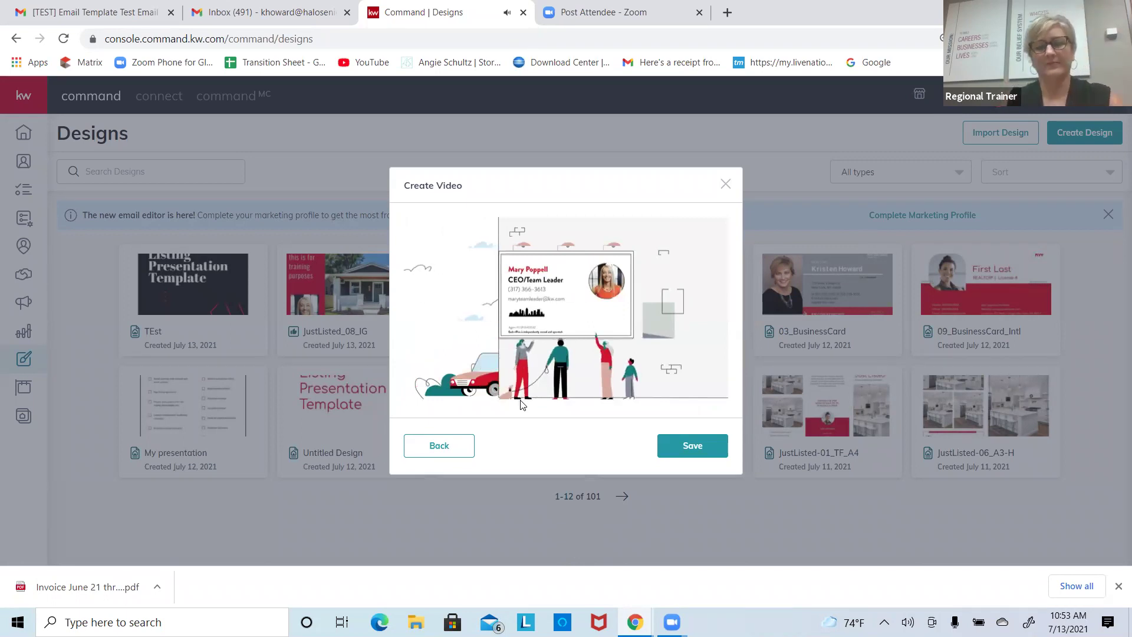
pyautogui.click(716, 451)
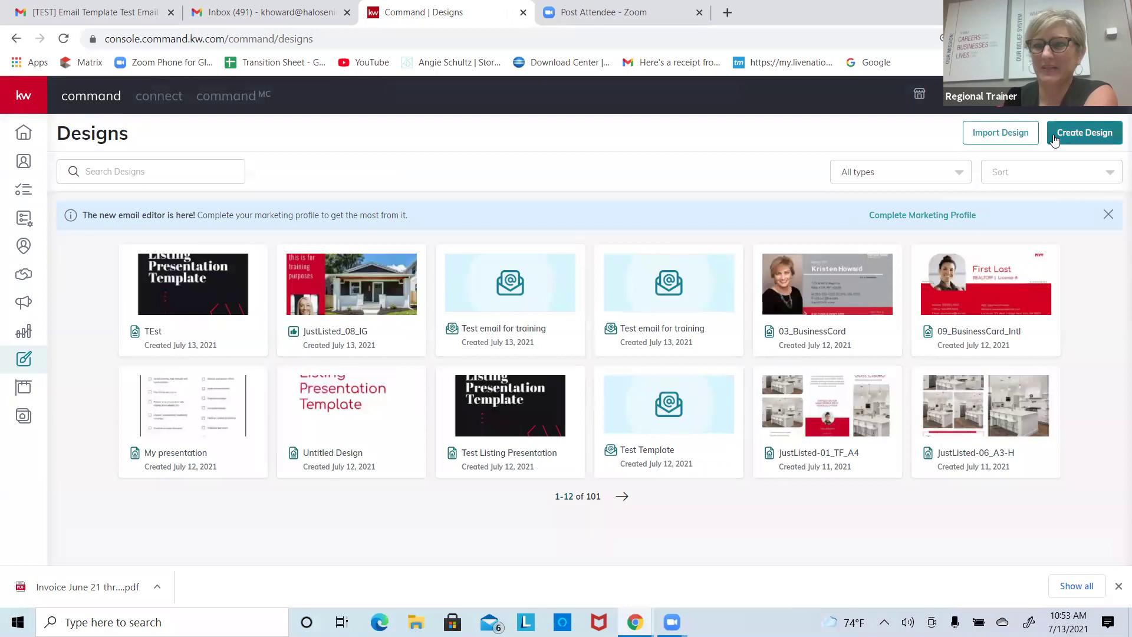
# Step: Filter Designs to Video and choose Share on Social for the Foster Estates video
pyautogui.click(918, 177)
pyautogui.click(846, 291)
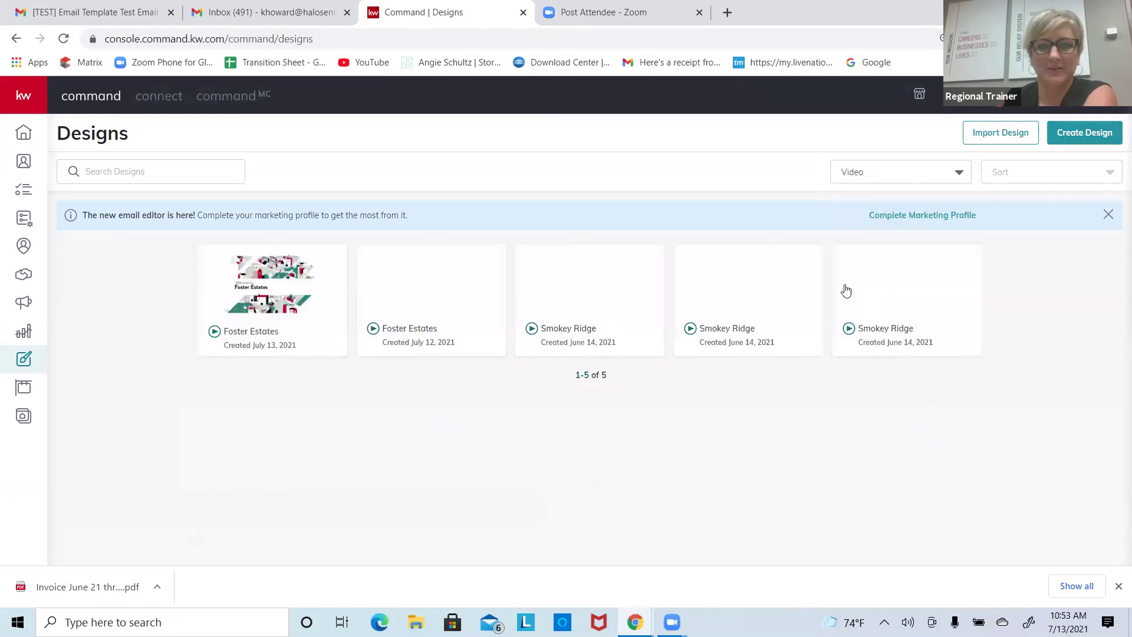
pyautogui.click(326, 270)
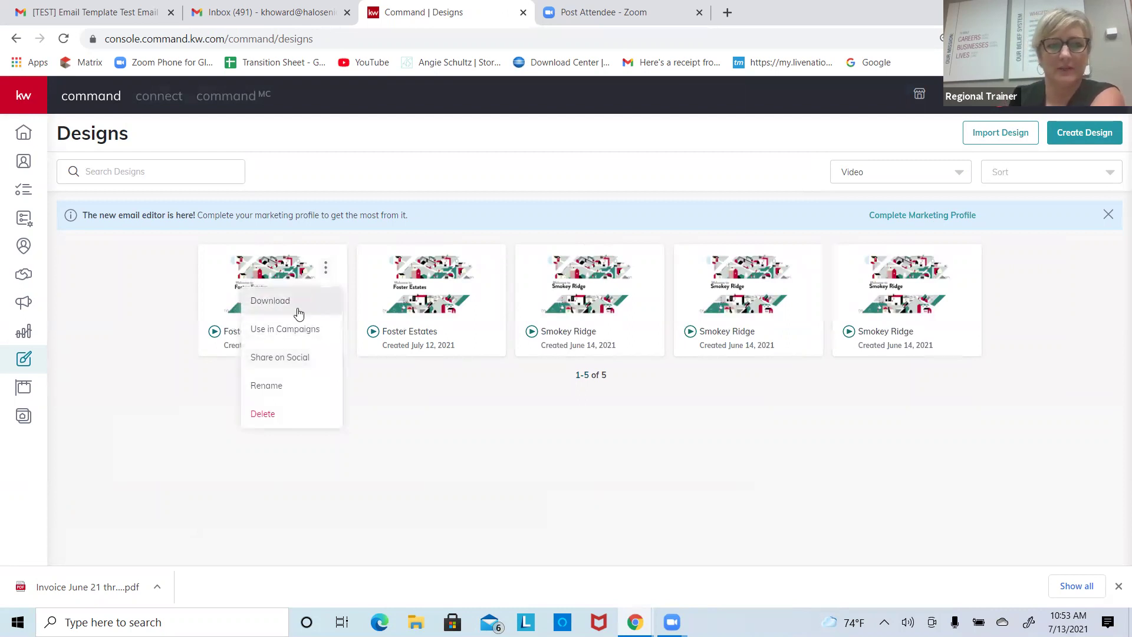
pyautogui.click(299, 358)
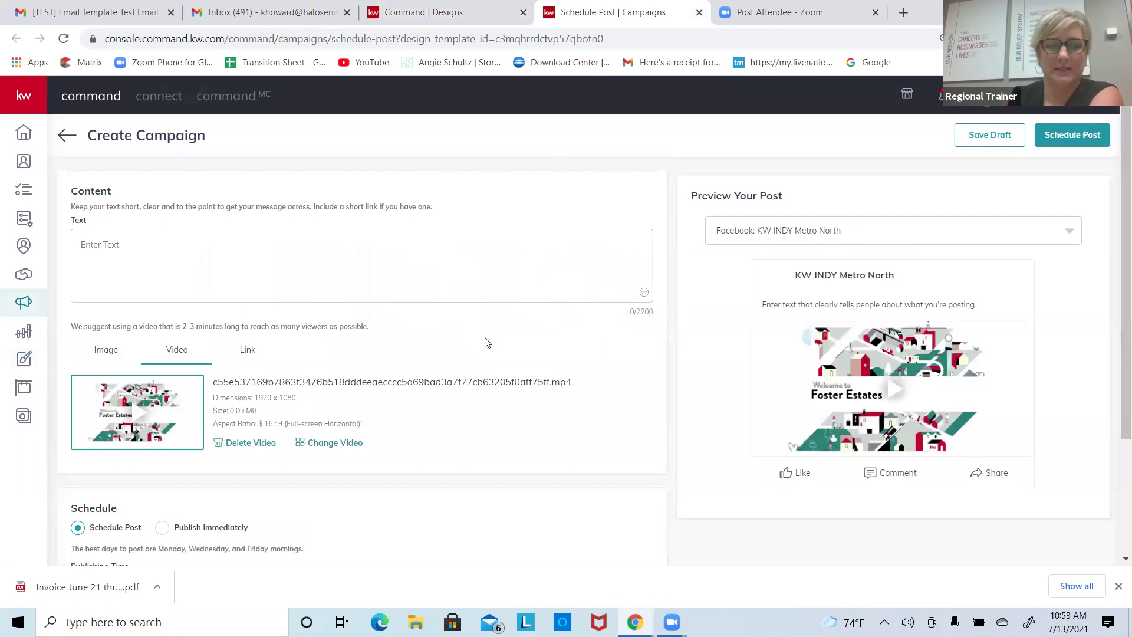
# Step: Enter 'This is a test' as the Facebook post text
pyautogui.scroll(-3, 1115, 252)
pyautogui.scroll(3, 1115, 252)
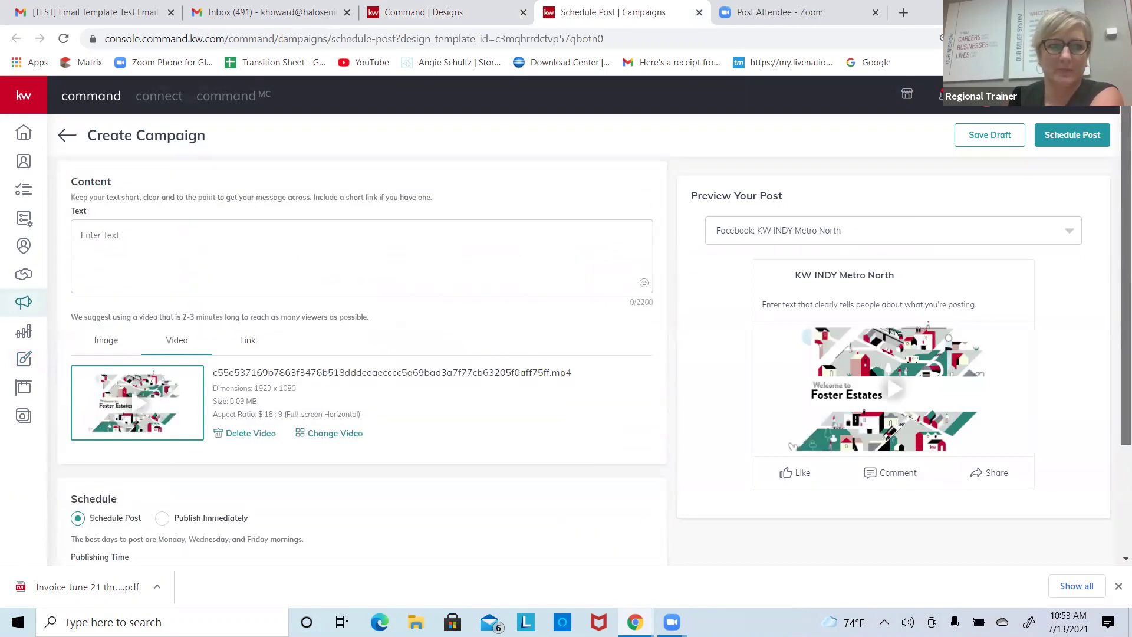
pyautogui.click(247, 244)
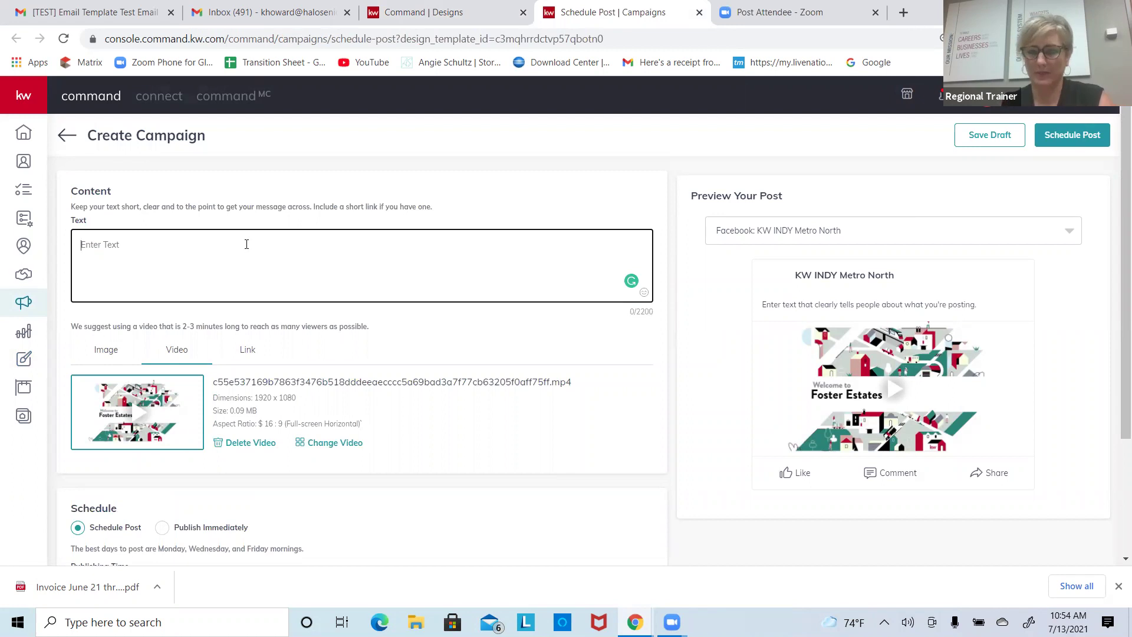
pyautogui.click(1061, 95)
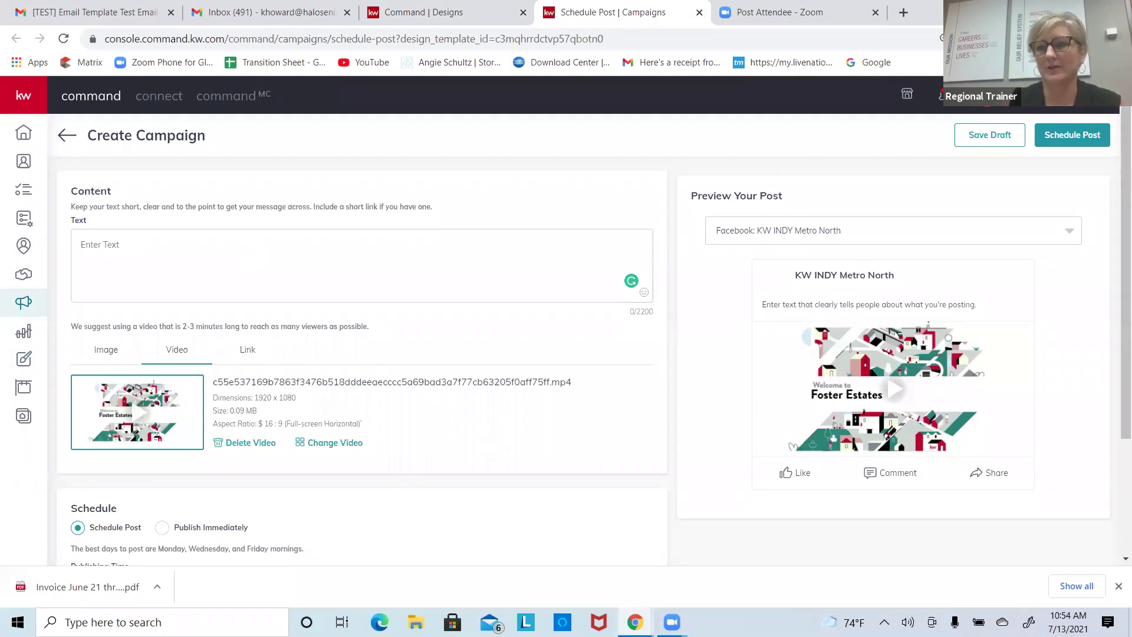
pyautogui.click(859, 133)
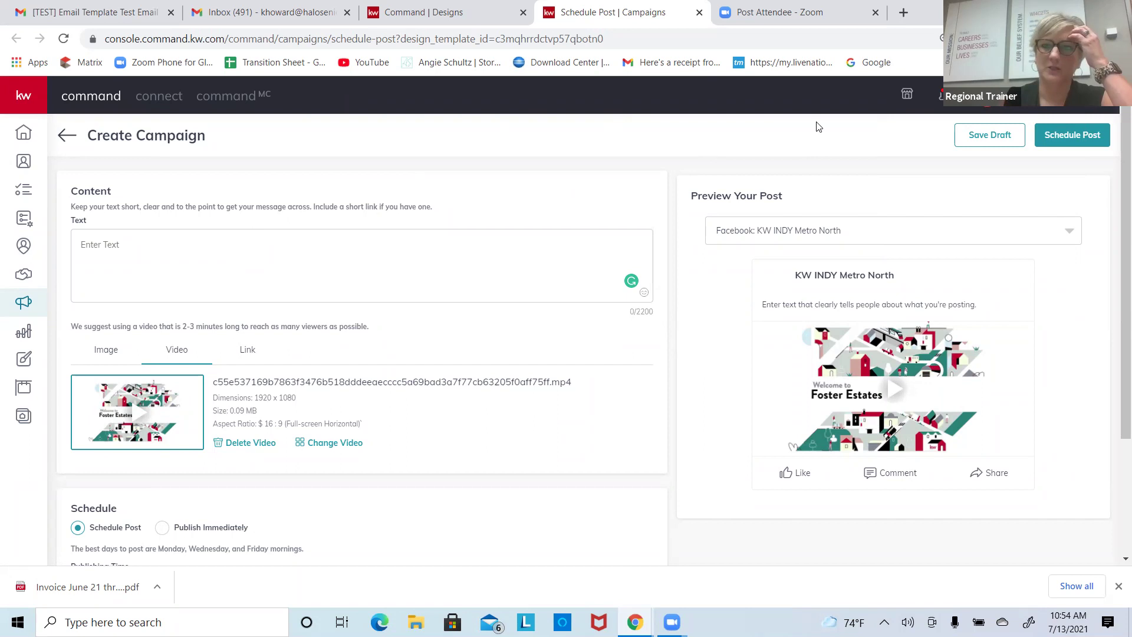
pyautogui.click(364, 248)
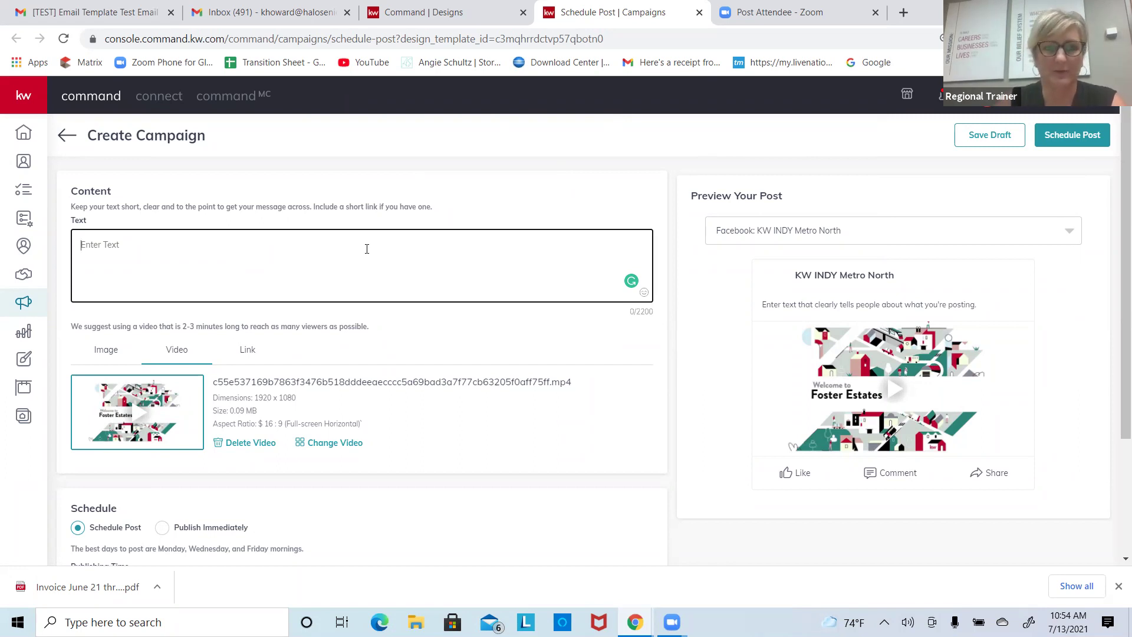
pyautogui.write('This is a test')
# Step: Set the post's schedule to Publish Immediately
pyautogui.scroll(-3, 367, 249)
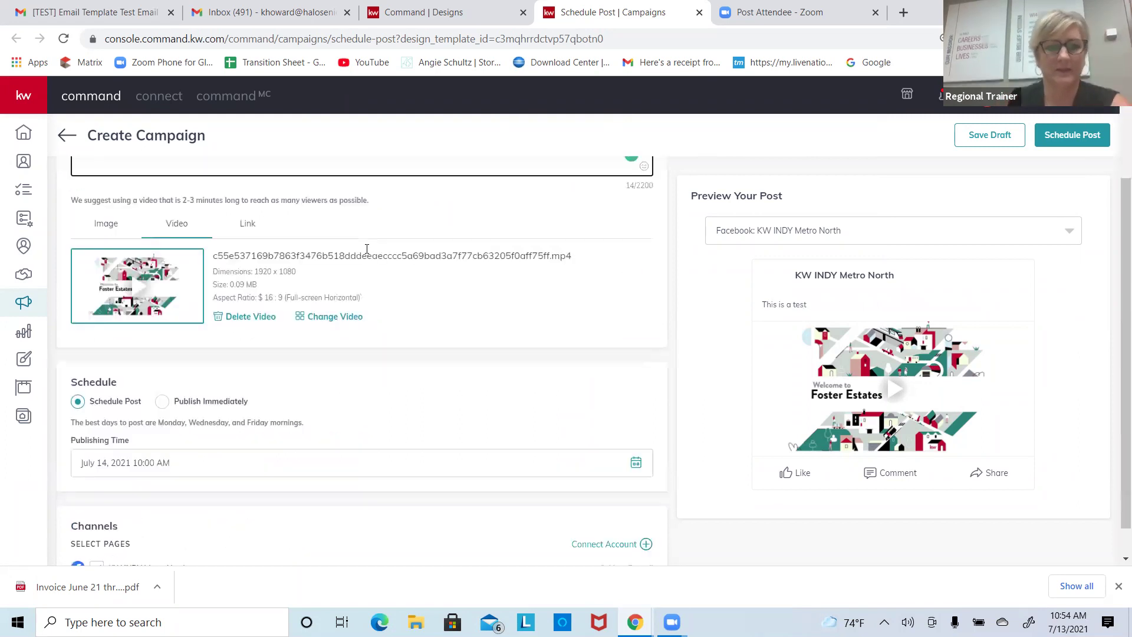
pyautogui.click(111, 449)
pyautogui.scroll(1, 147, 513)
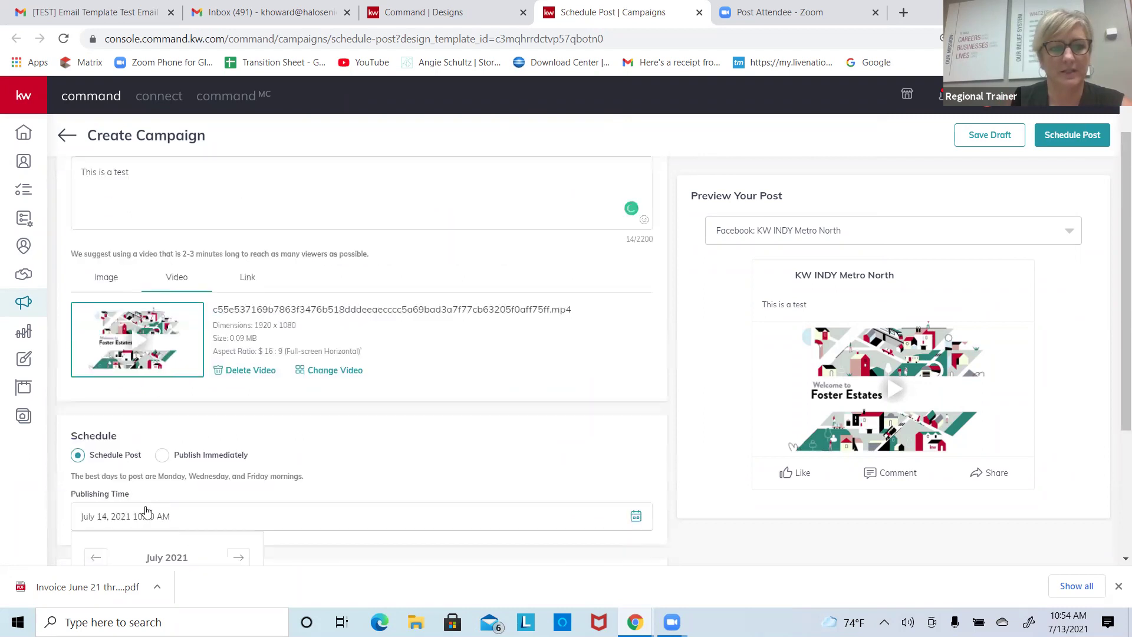
pyautogui.click(171, 456)
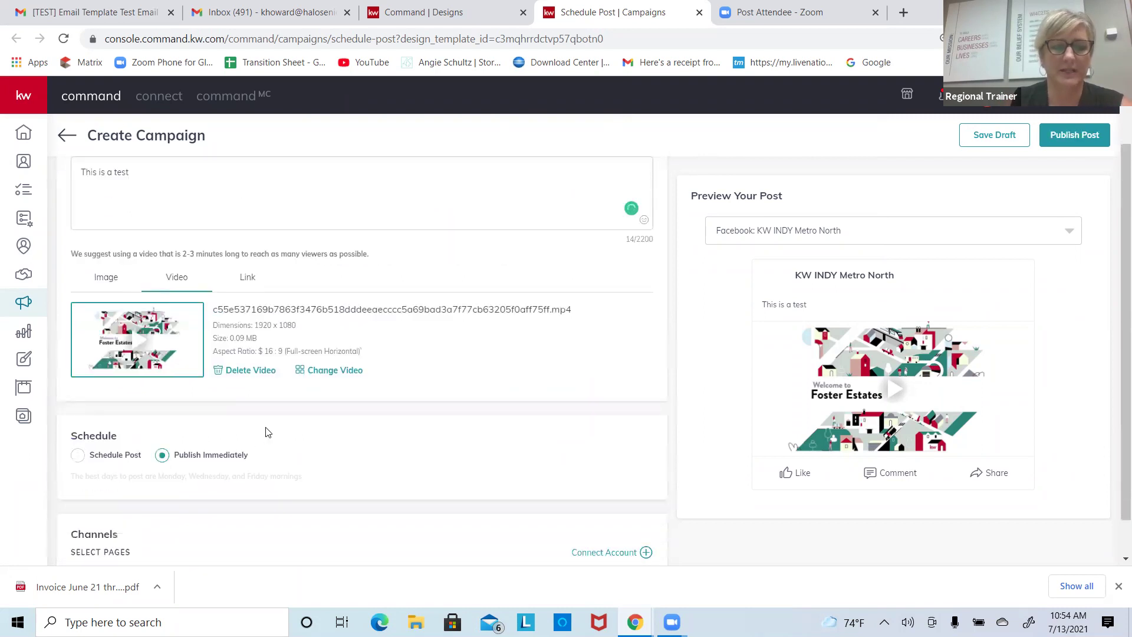
pyautogui.scroll(-1, 265, 430)
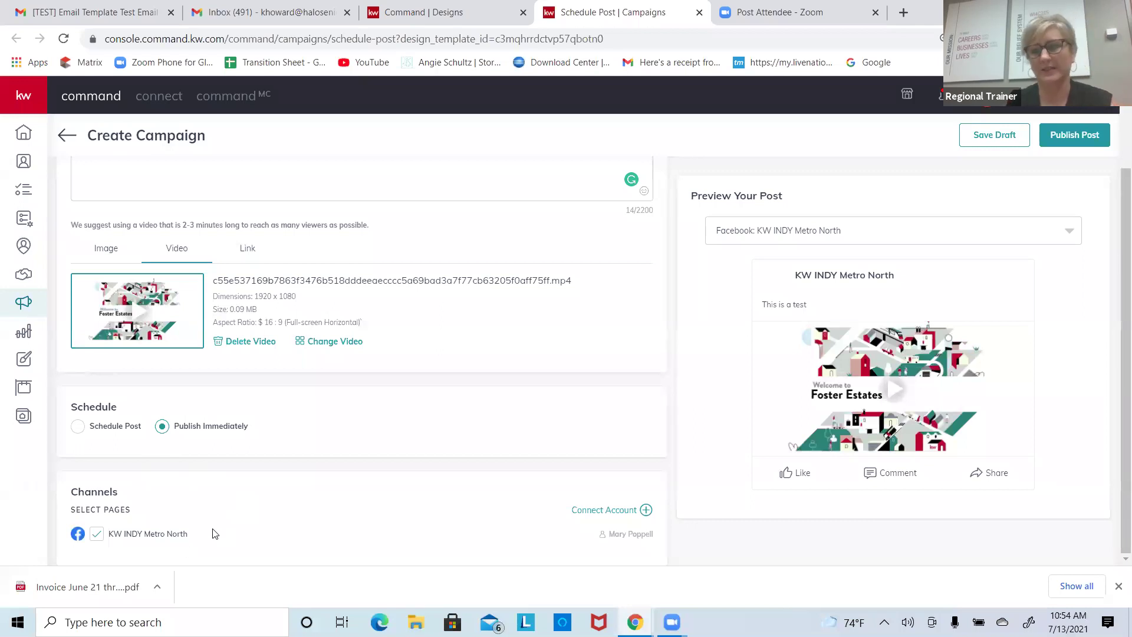
pyautogui.scroll(2, 214, 533)
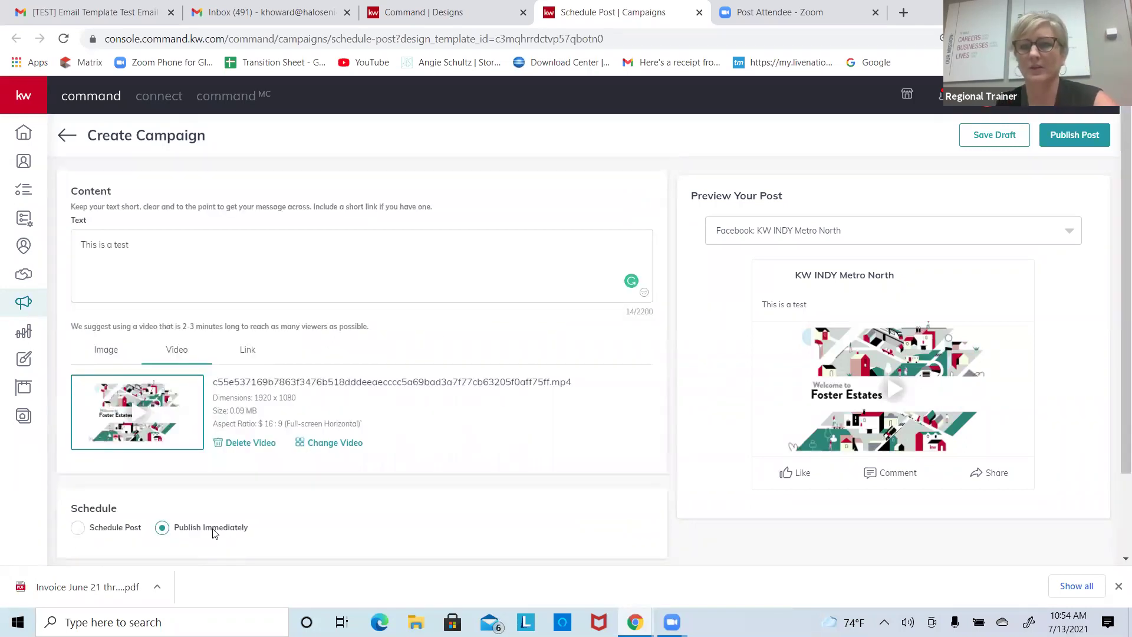
# Step: Play and pause the post's video preview, then switch the post media to Image
pyautogui.click(891, 398)
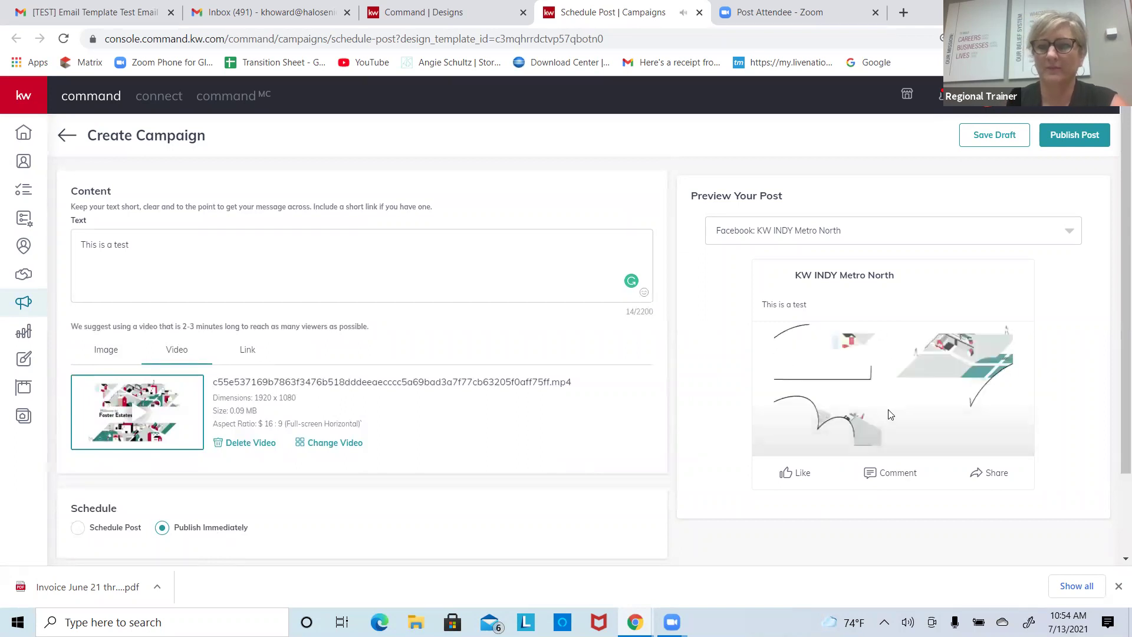
pyautogui.press('space')
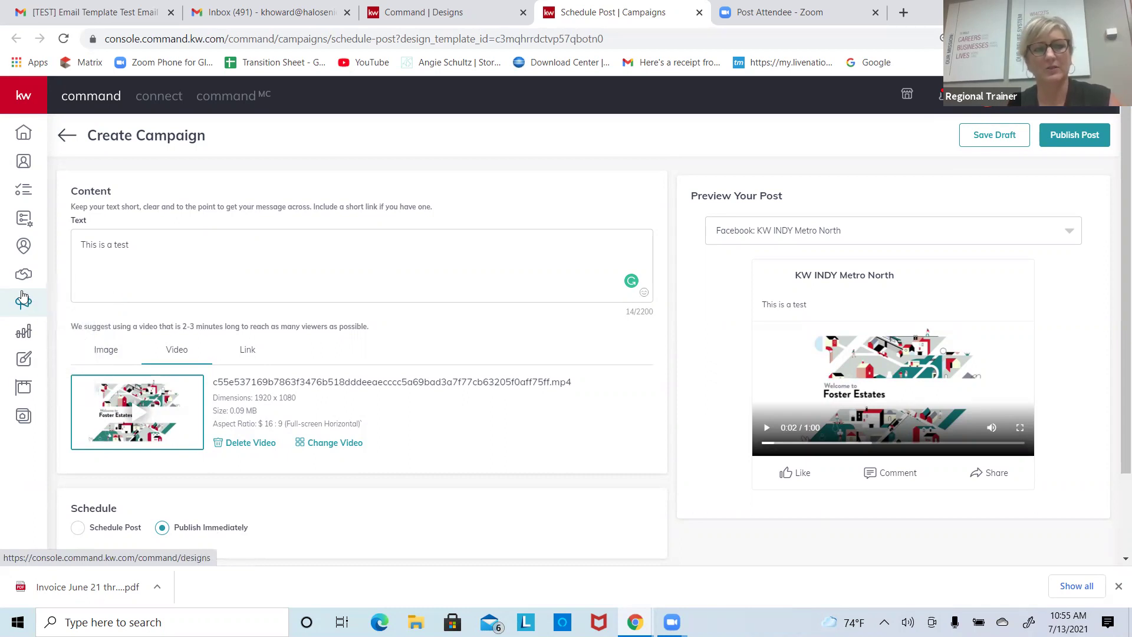
pyautogui.click(109, 350)
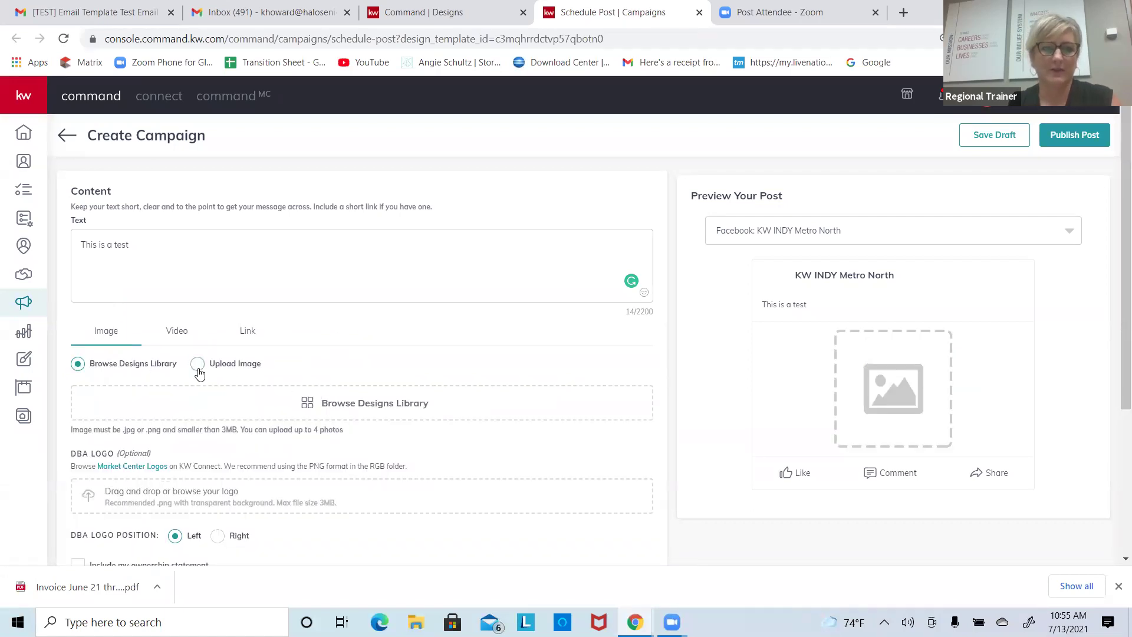
# Step: Open the Browse Designs Library for a post image and close the Schedule Post | Campaigns tab
pyautogui.click(324, 401)
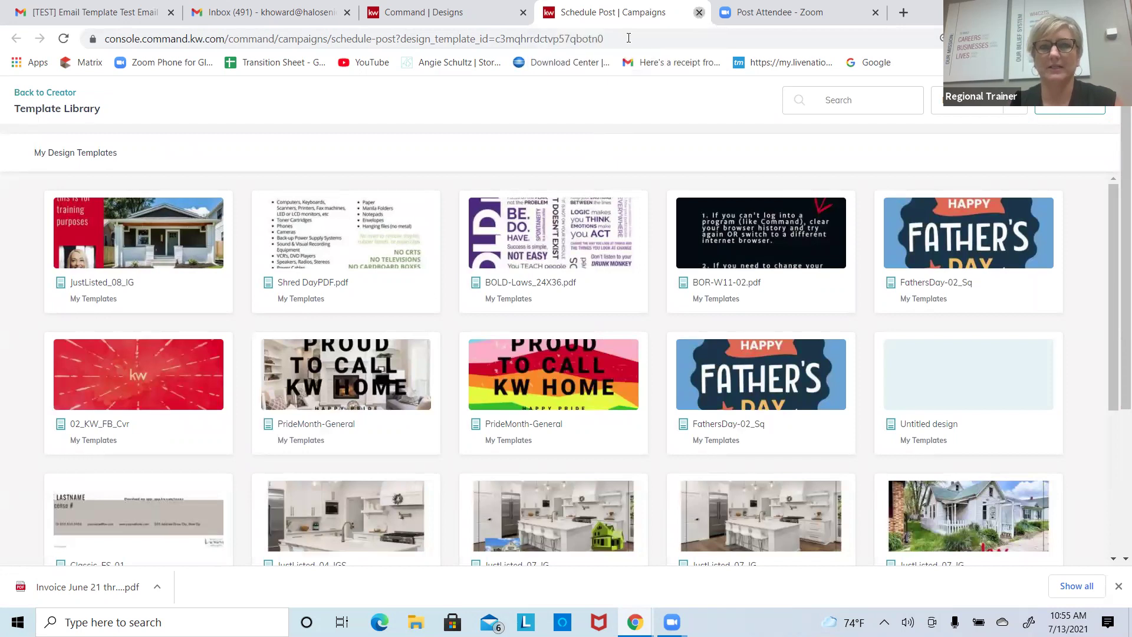
pyautogui.click(700, 13)
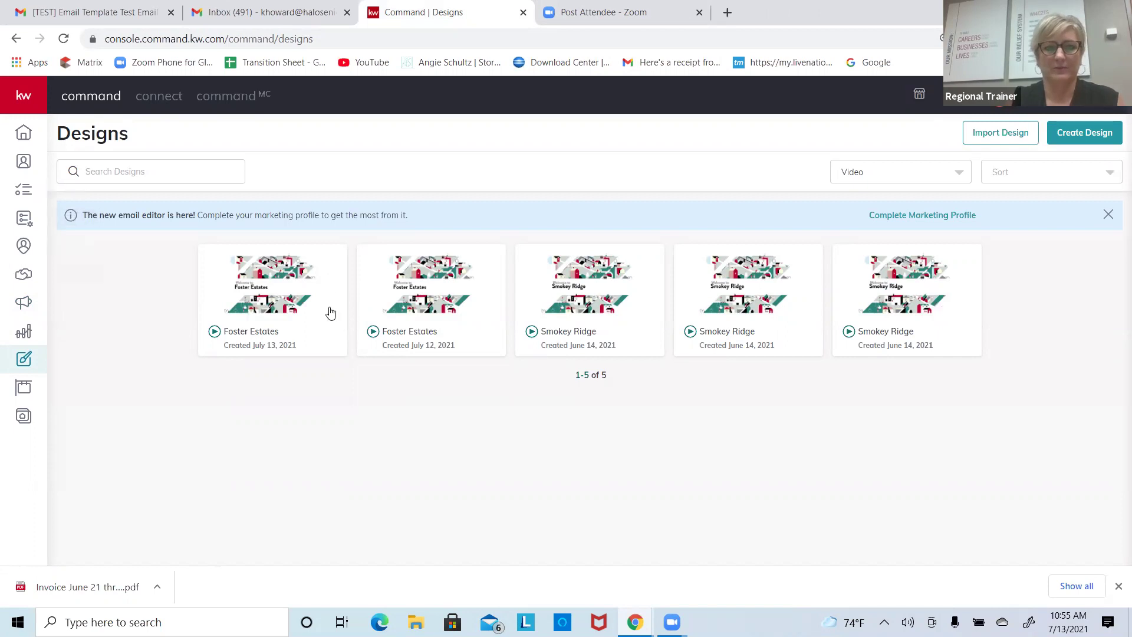
# Step: Look at the Foster Estates video's options menu, then move to the Post Attendee - Zoom tab
pyautogui.click(328, 275)
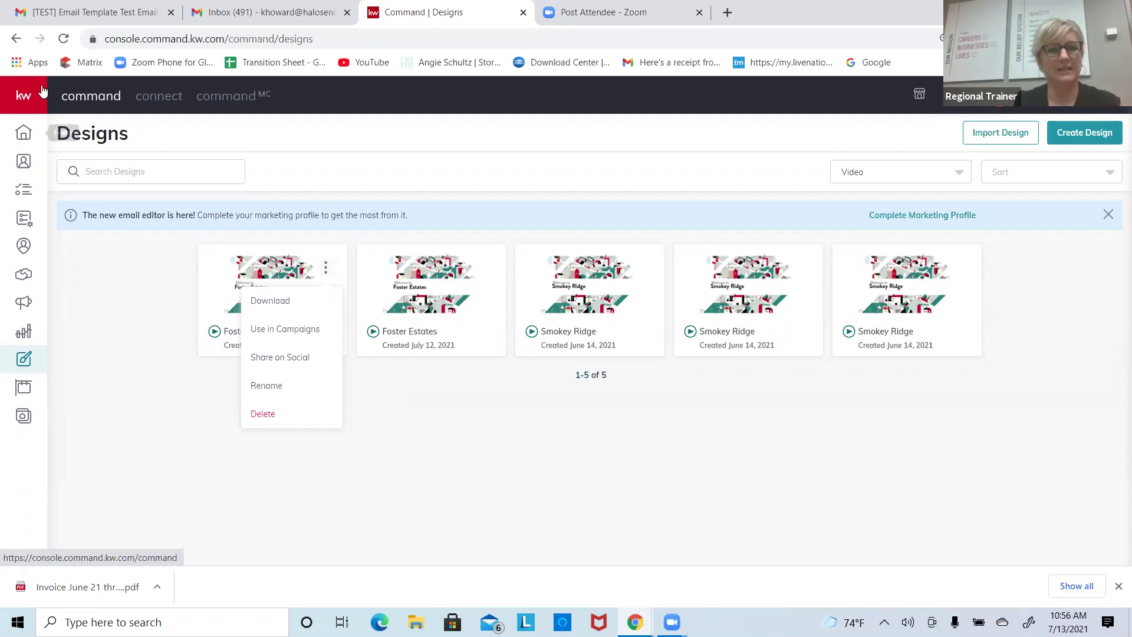
pyautogui.click(32, 123)
pyautogui.moveTo(33, 122)
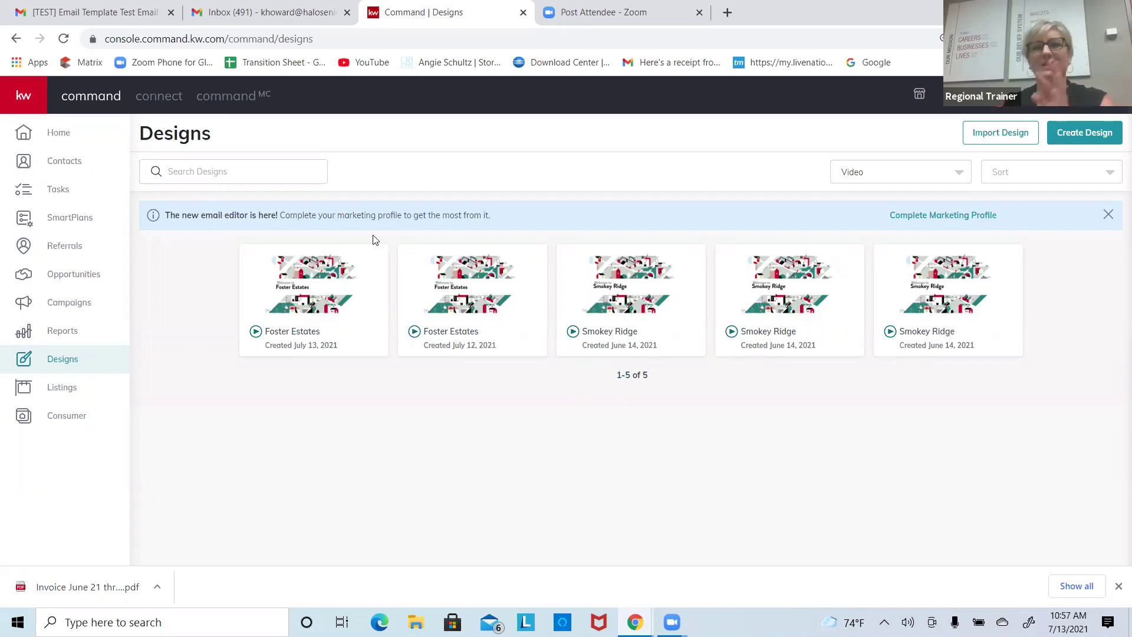
pyautogui.click(611, 19)
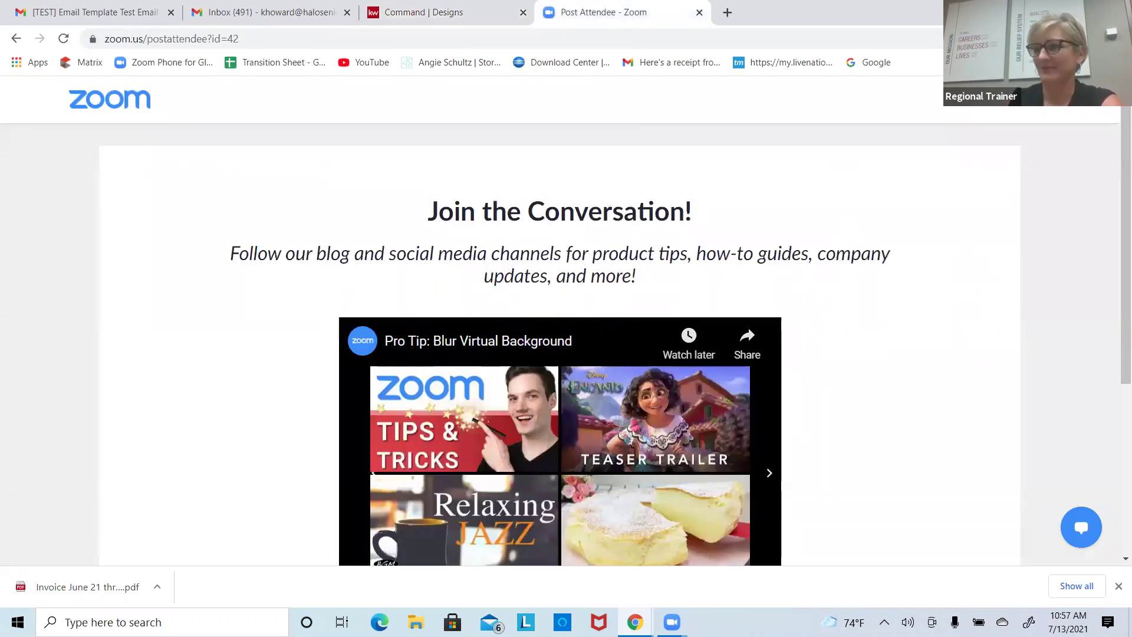